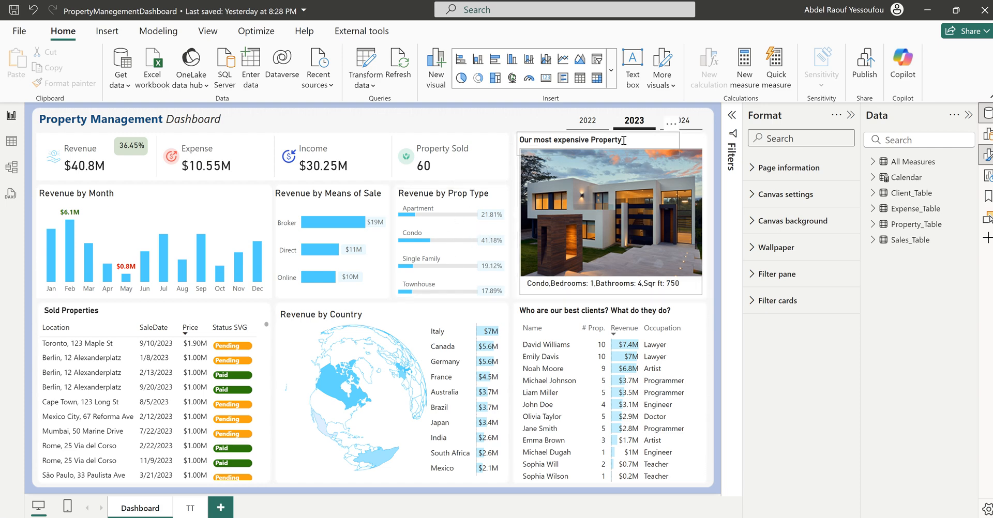
Explore the finished dashboard by filtering it to 2024 and viewing India and Mexico in turn, ending with no country selected.
click(681, 124)
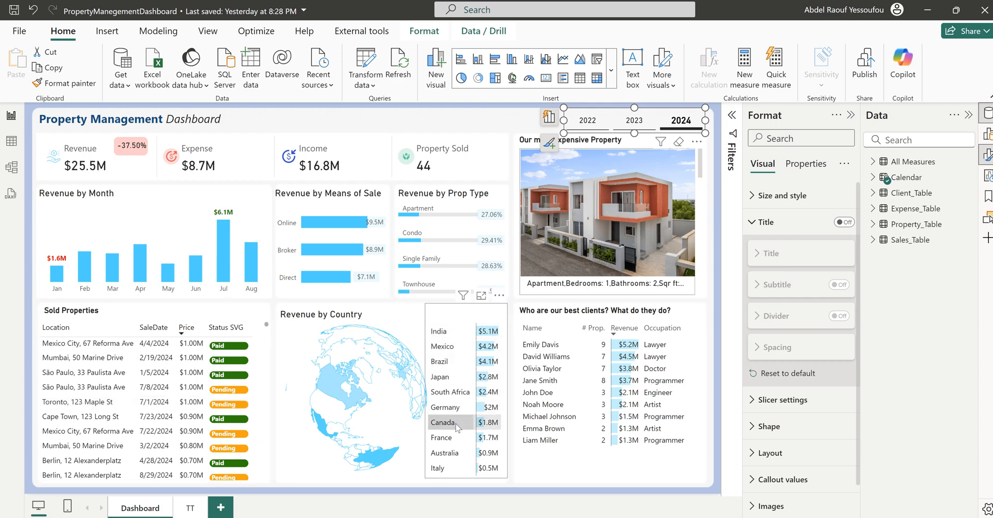
click(443, 331)
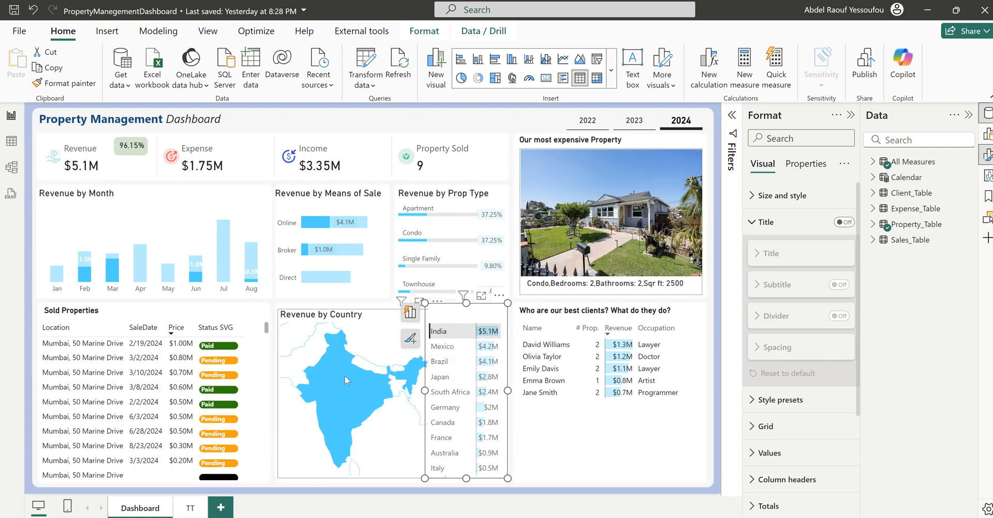
click(443, 348)
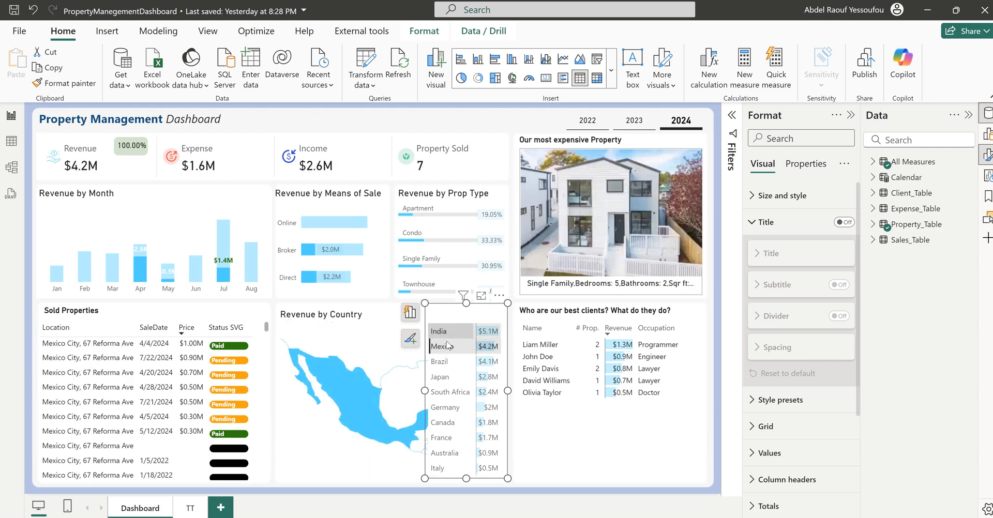
click(448, 345)
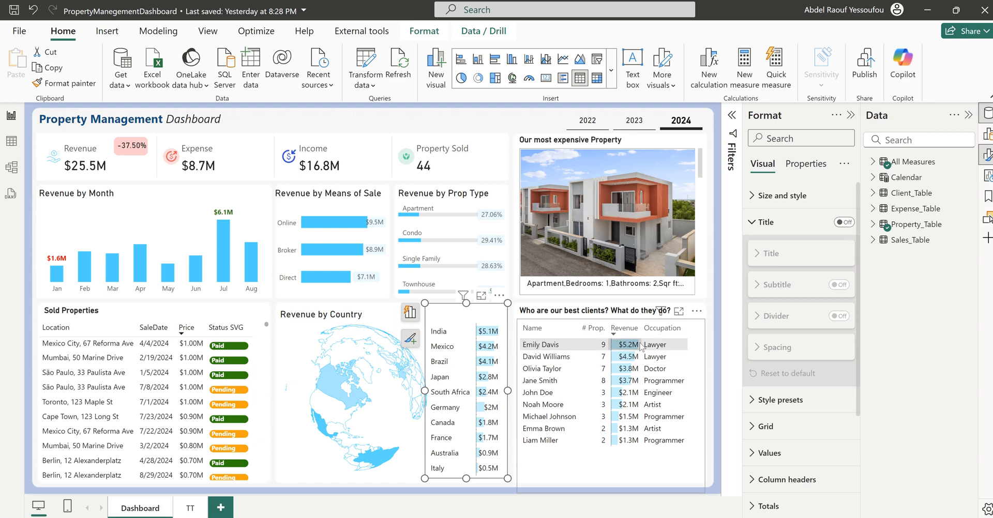
click(384, 123)
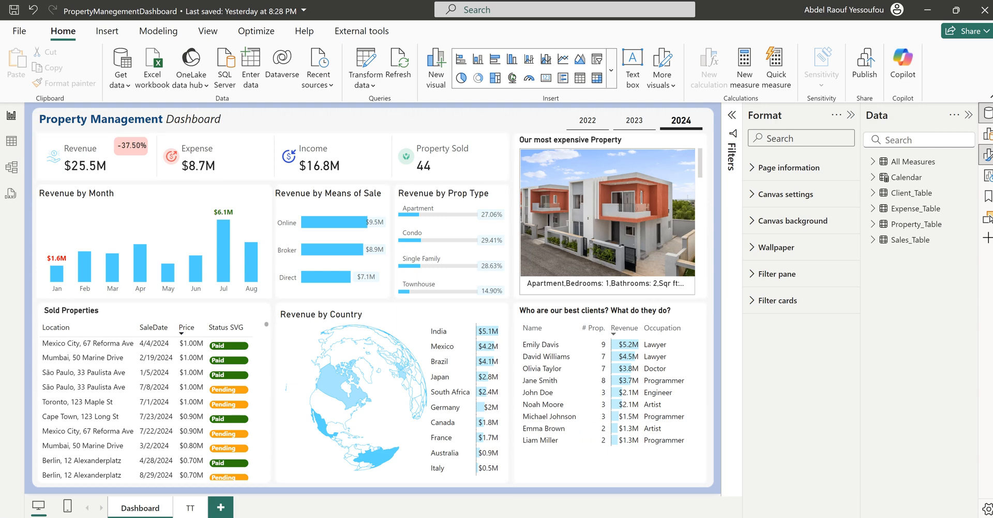
Switch to the untitled report and open its loaded tables in Power Query Editor.
click(652, 498)
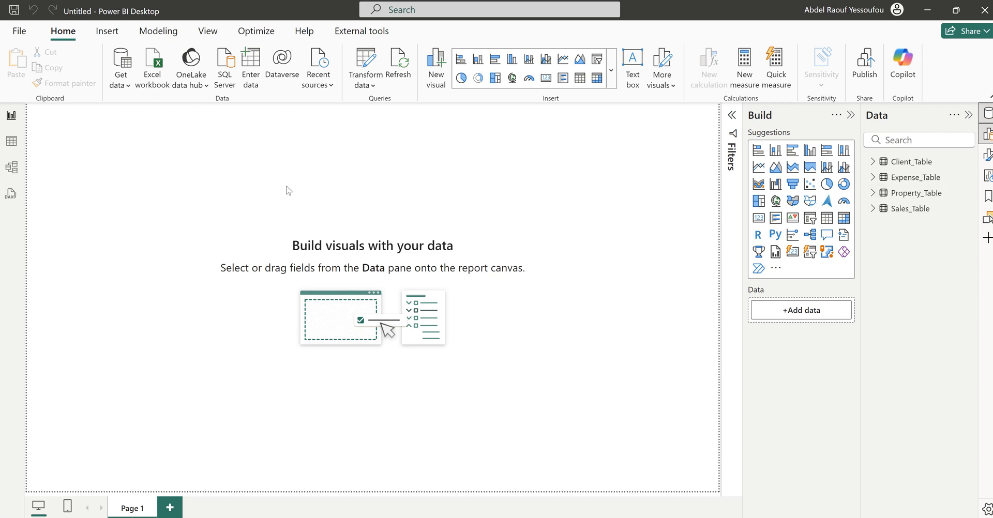
click(127, 87)
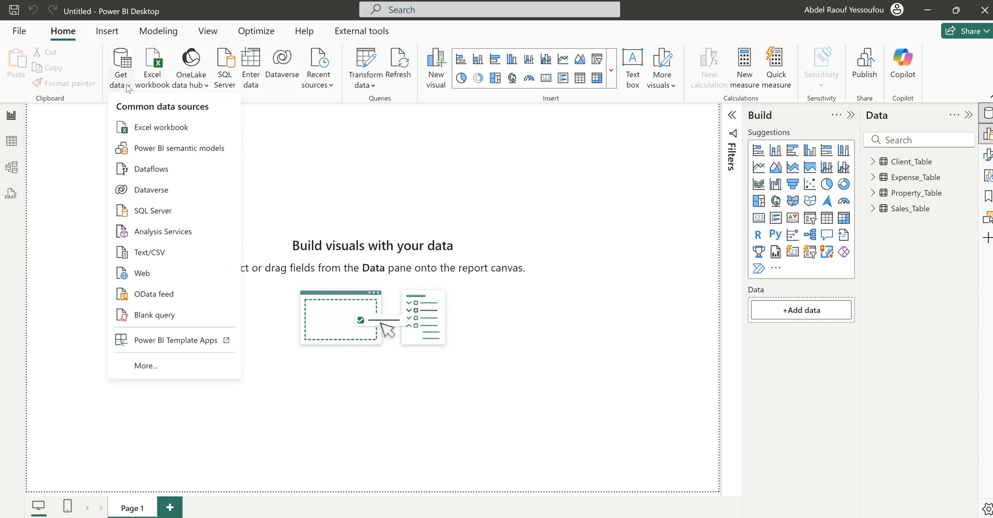
click(368, 126)
click(370, 62)
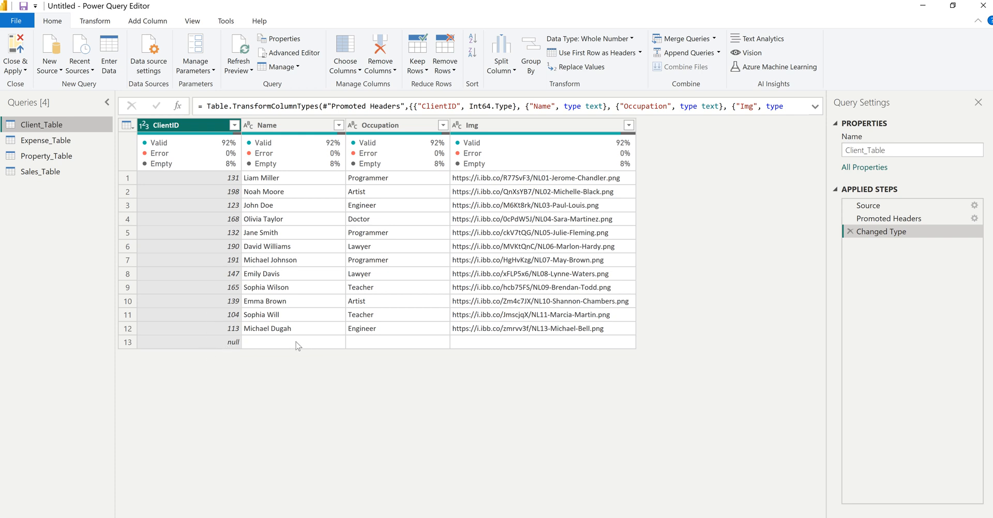
Filter null values out of the ClientID column in Client_Table.
click(235, 125)
click(51, 275)
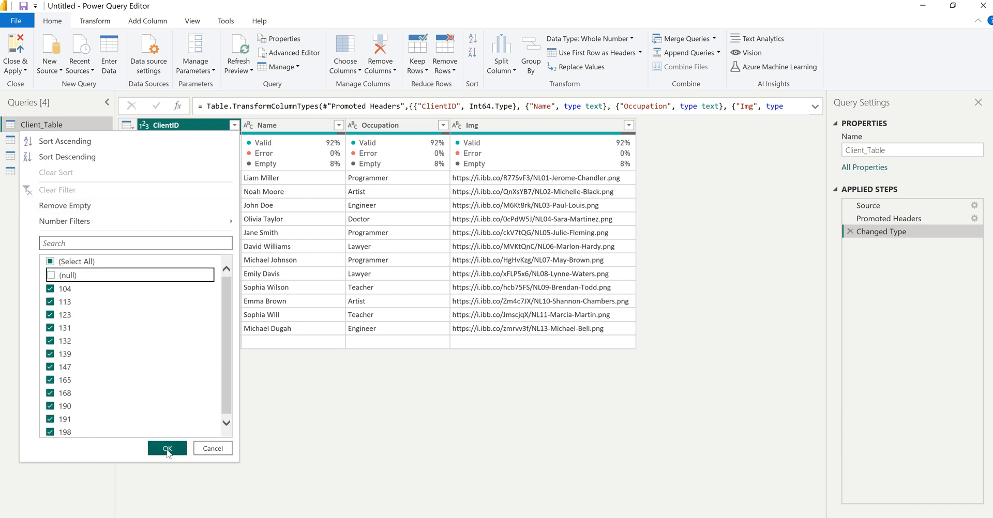
click(166, 447)
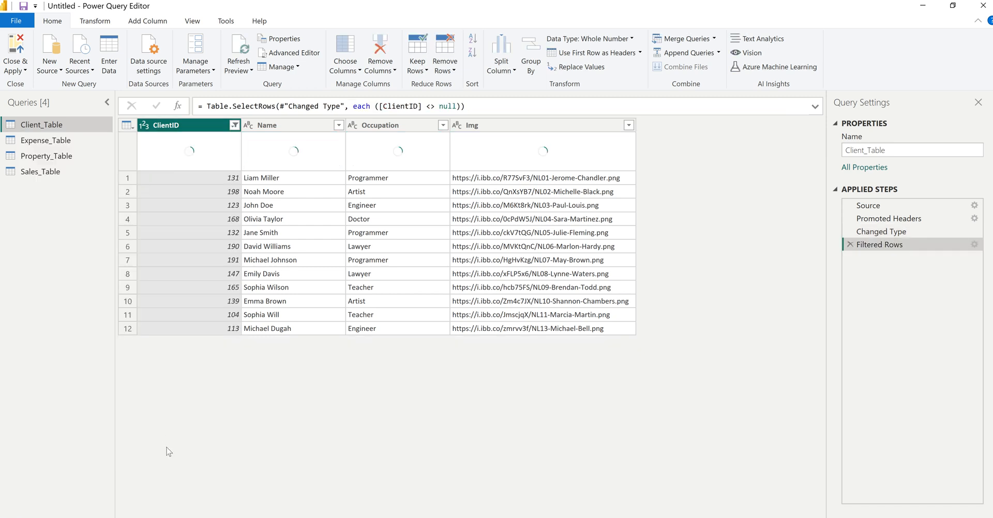
Review the columns and data quality of Expense_Table, Property_Table and Sales_Table, including the ID columns they share.
click(55, 142)
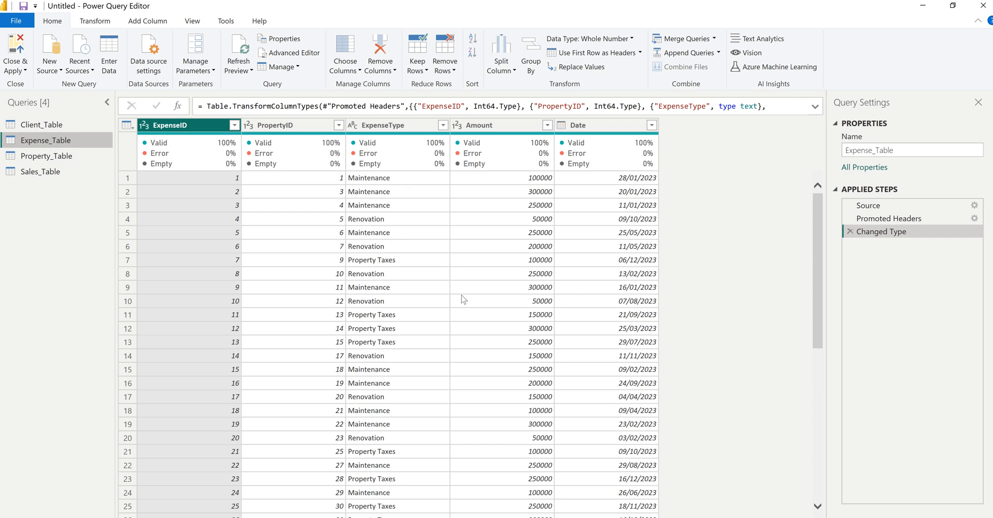
click(41, 155)
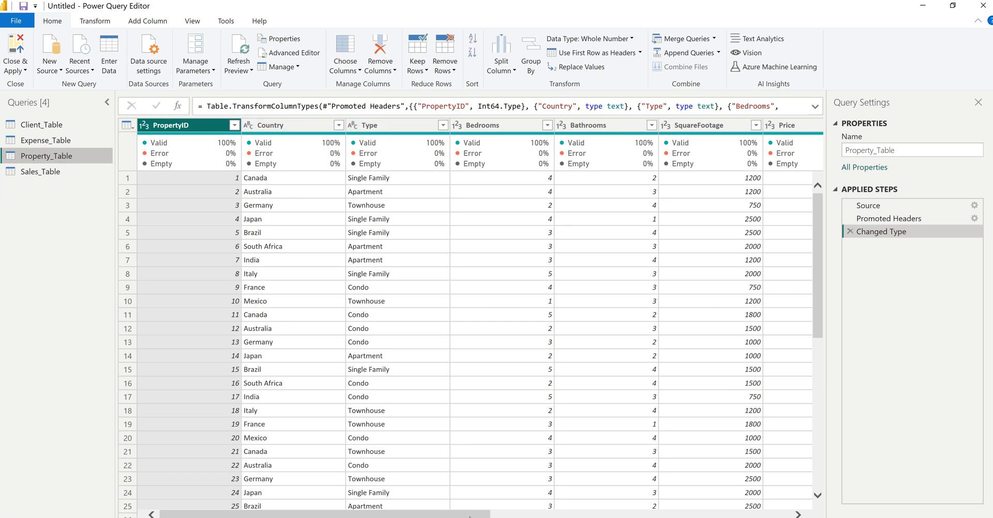
drag(470, 516, 668, 516)
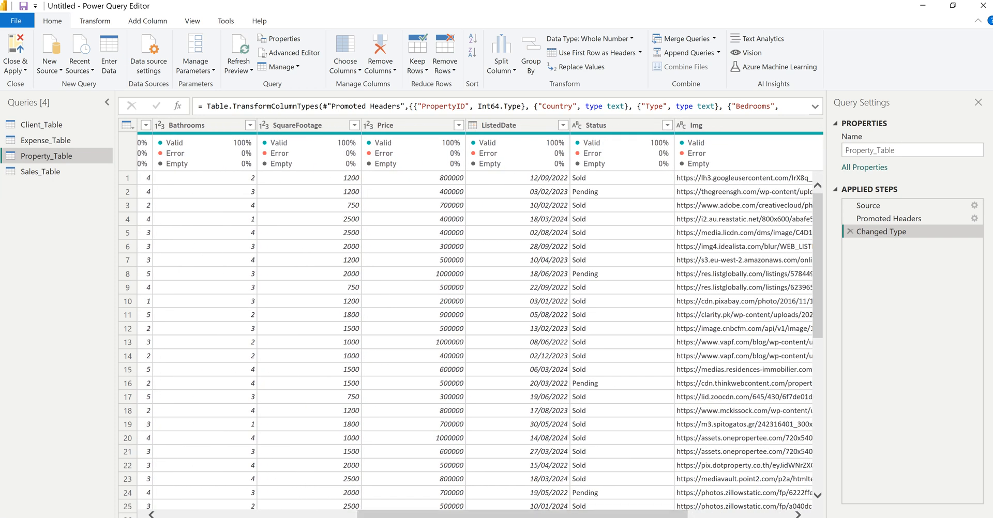
click(47, 172)
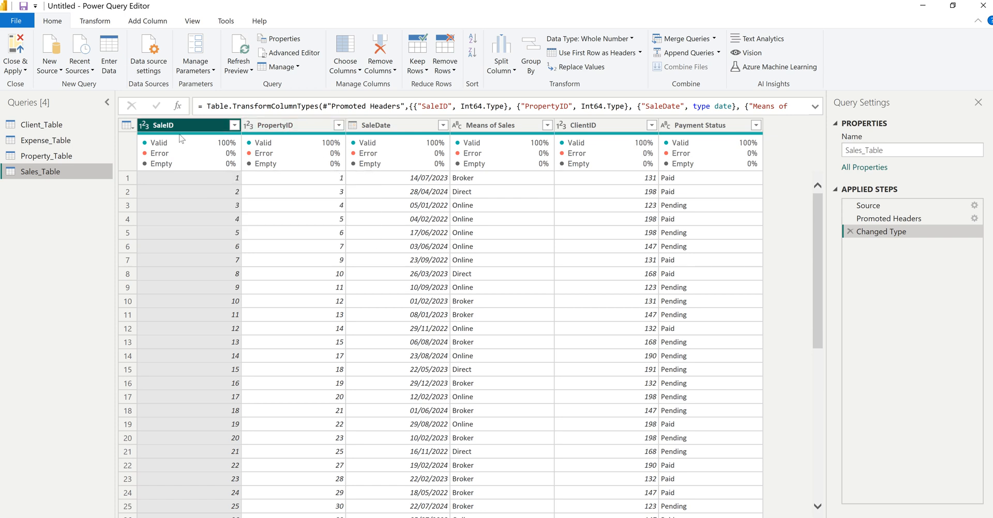
click(44, 156)
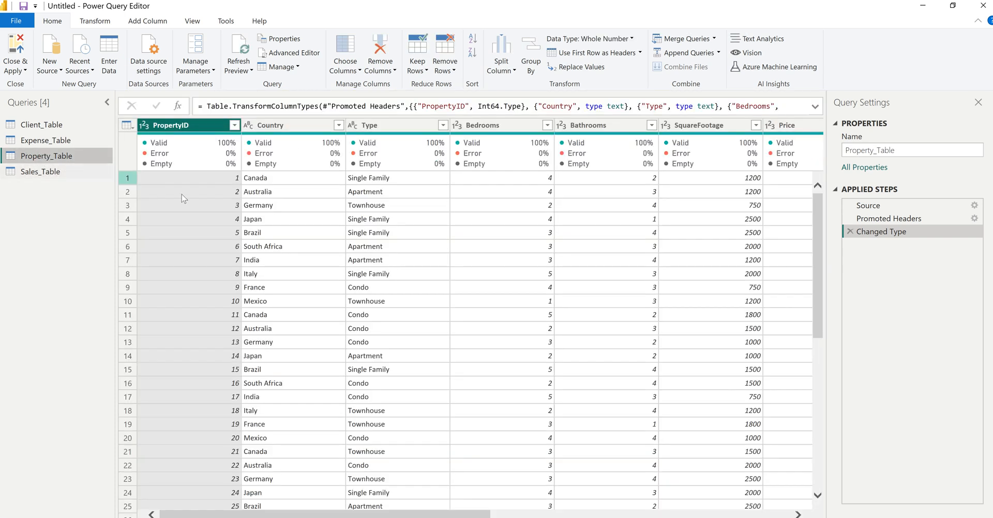
click(45, 143)
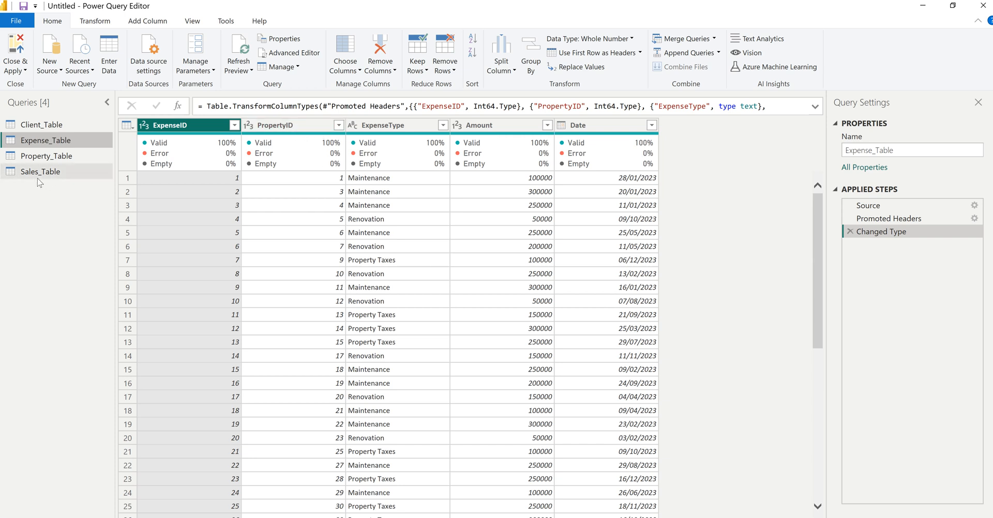
Close Power Query Editor with its changes applied and open the data model diagram.
click(18, 50)
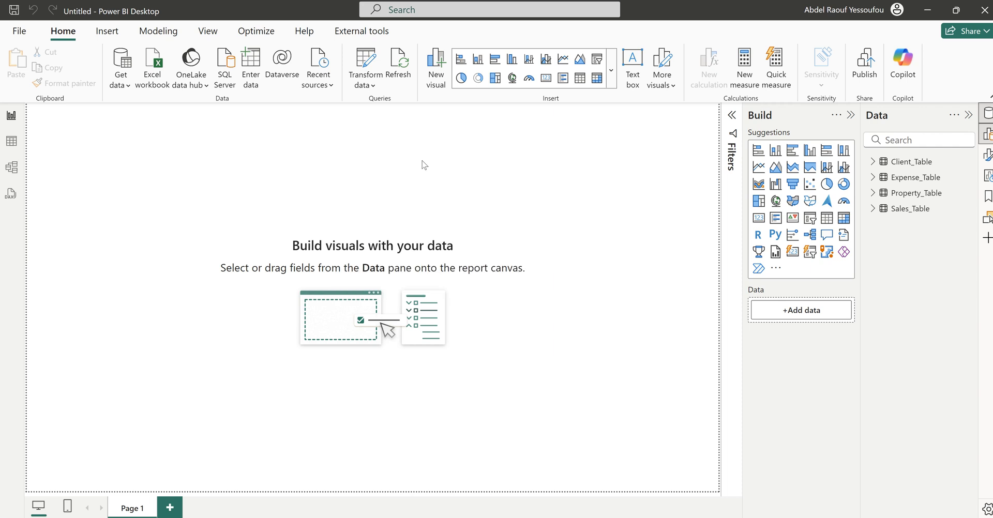
click(12, 167)
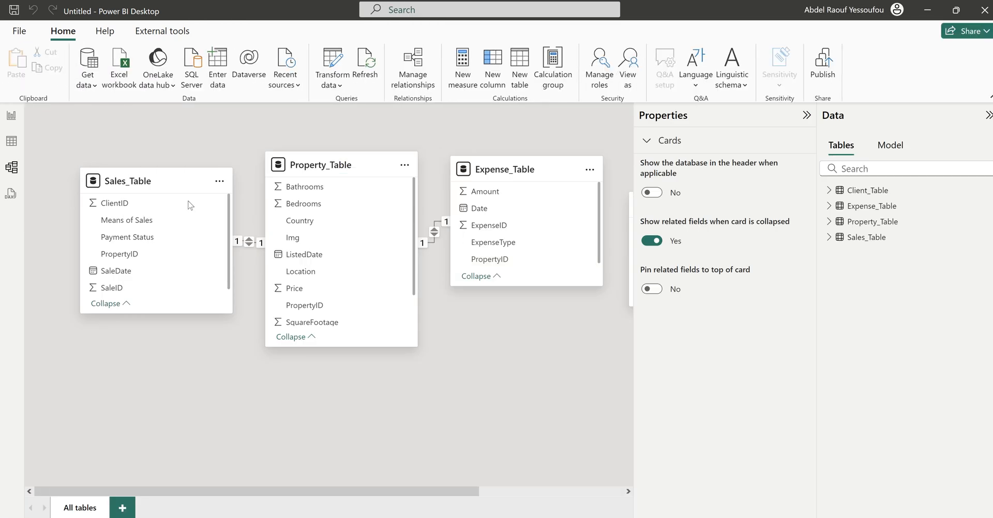
Arrange the model diagram with Sales_Table beside Property_Table, Expense_Table below Property_Table and Client_Table below Sales_Table.
drag(137, 179, 141, 180)
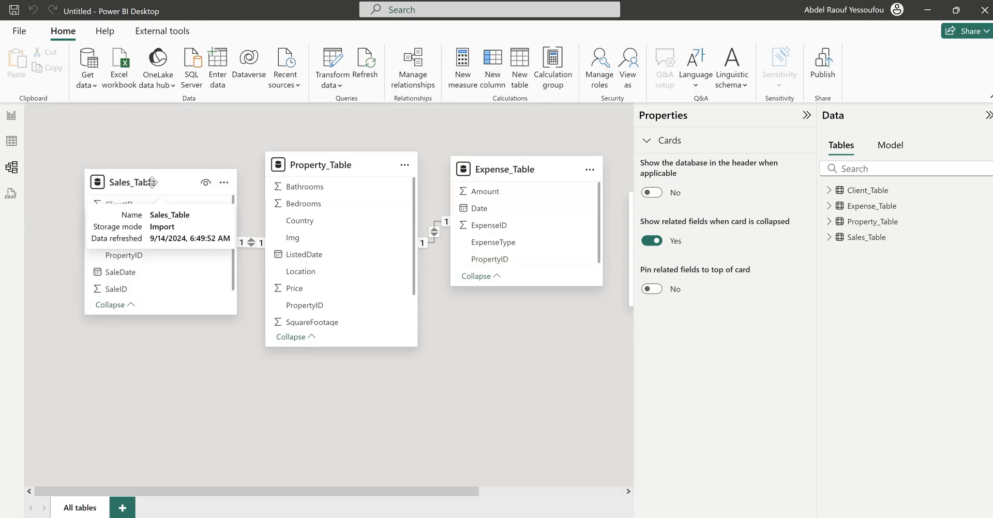
drag(152, 181, 442, 278)
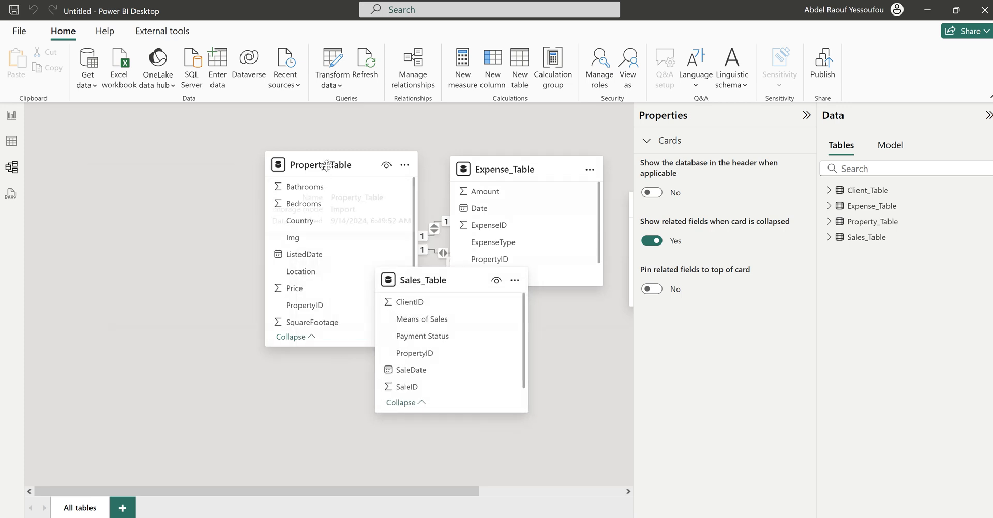
drag(326, 168, 113, 153)
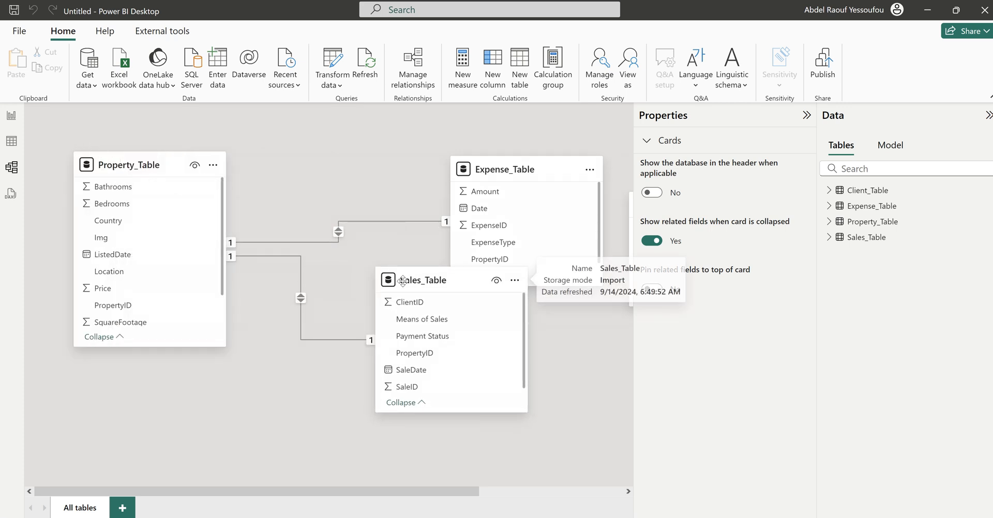
drag(408, 279, 312, 215)
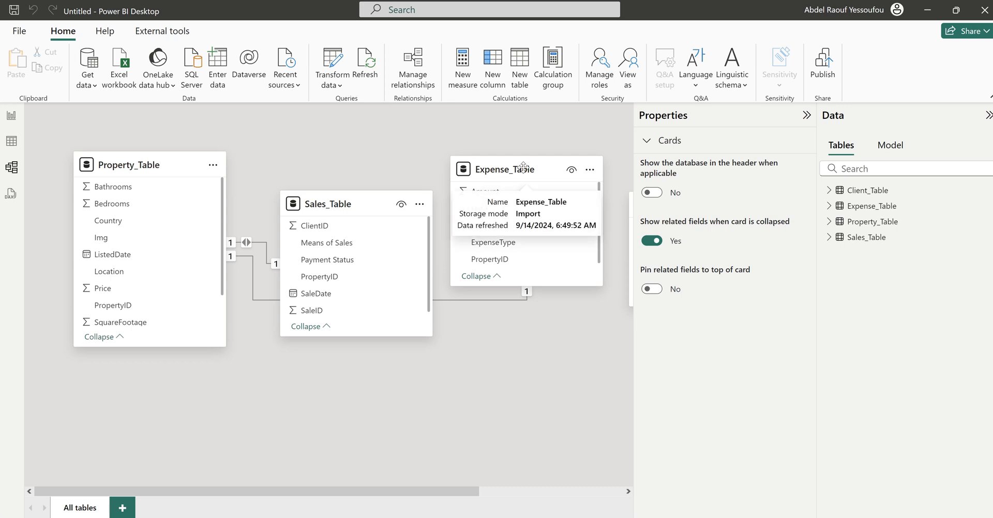
mouse_move(525, 174)
mouse_down()
mouse_move(492, 335)
mouse_move(250, 374)
mouse_up()
drag(176, 357, 149, 371)
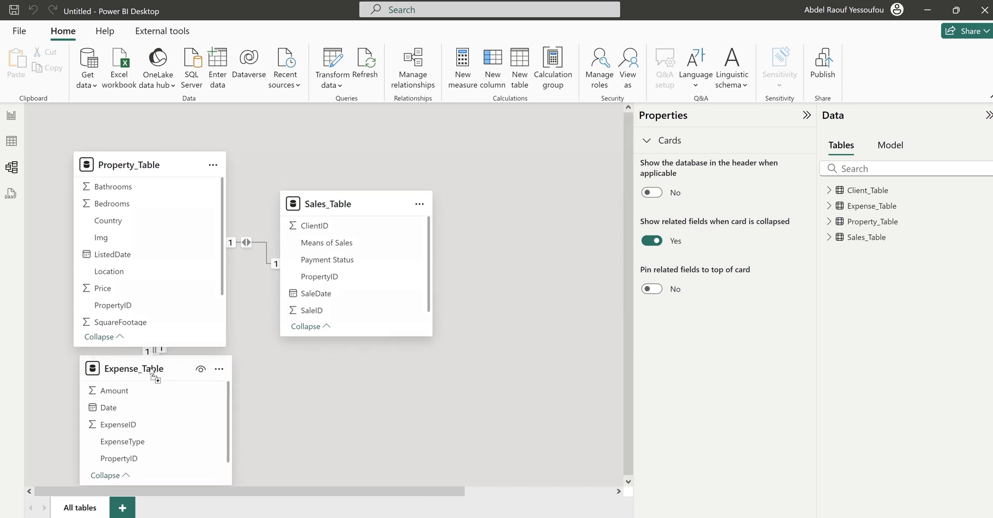
drag(451, 494, 598, 494)
drag(482, 206, 367, 371)
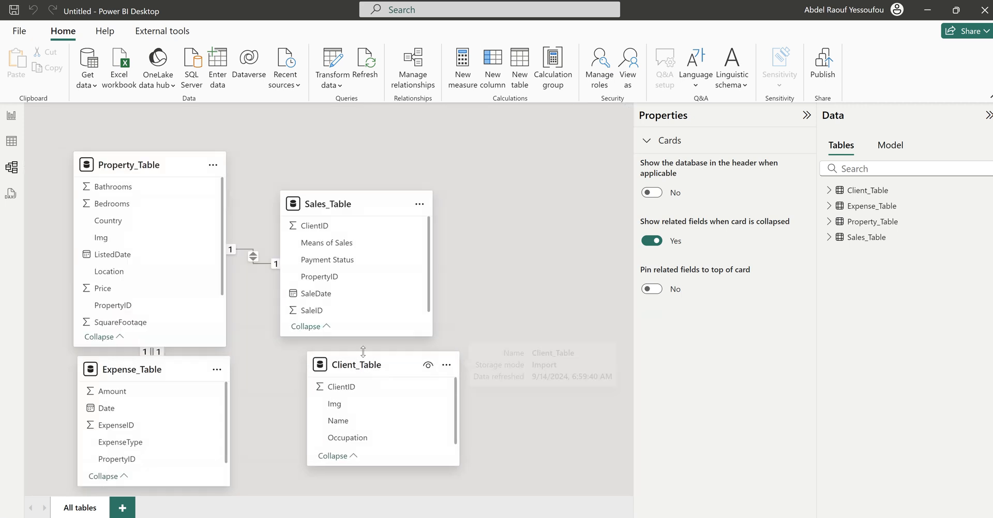
Create and save a relationship from ClientID in Client_Table to ClientID in Sales_Table.
scroll(166, 283, down, 2)
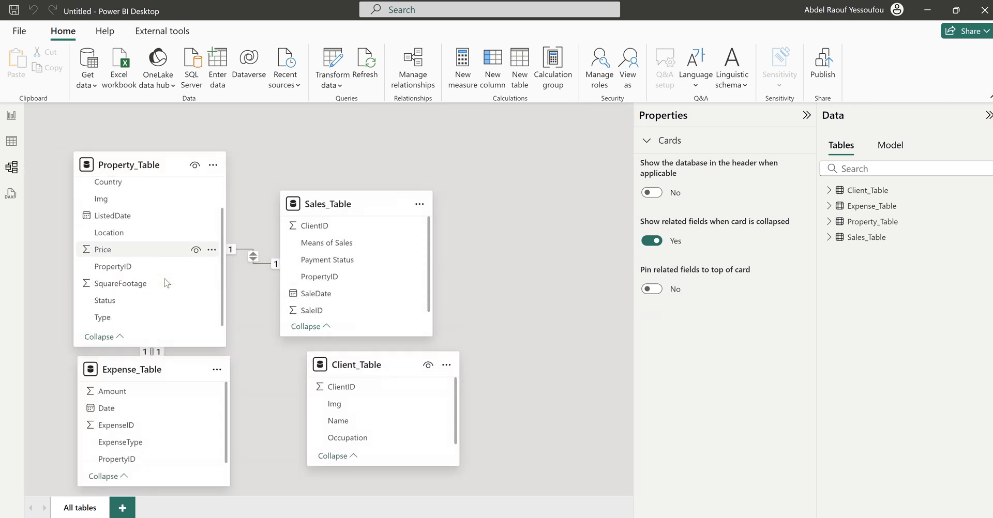
scroll(167, 284, up, 2)
scroll(166, 287, down, 2)
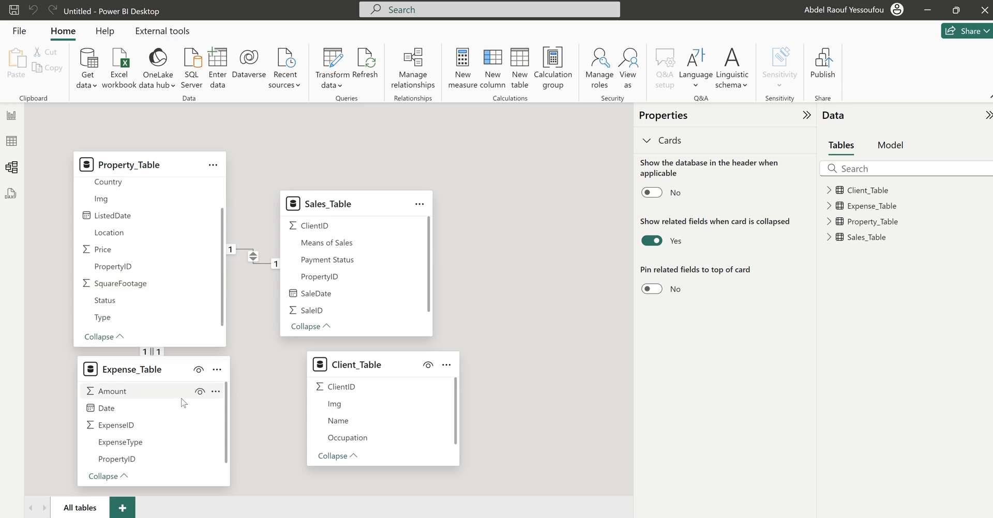
scroll(371, 265, down, 1)
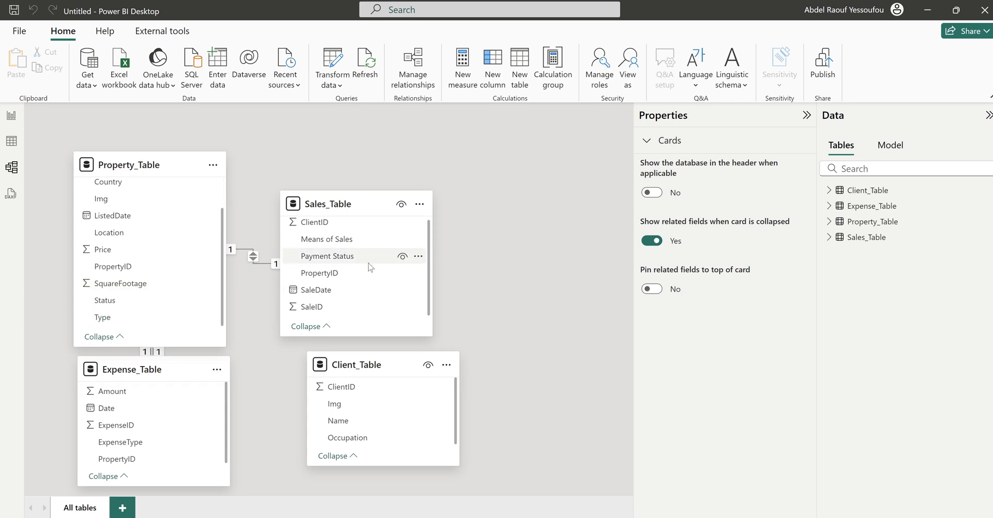
scroll(368, 263, up, 1)
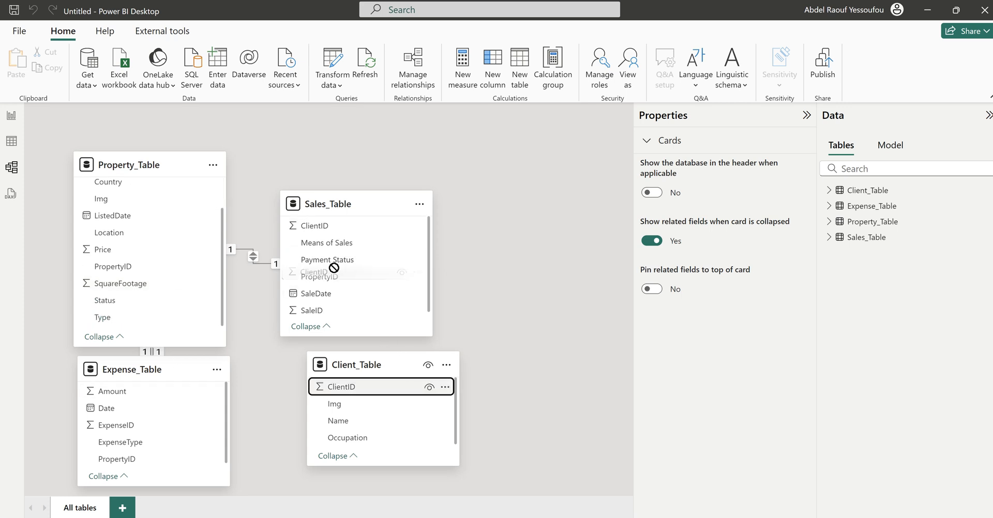
drag(326, 226, 326, 226)
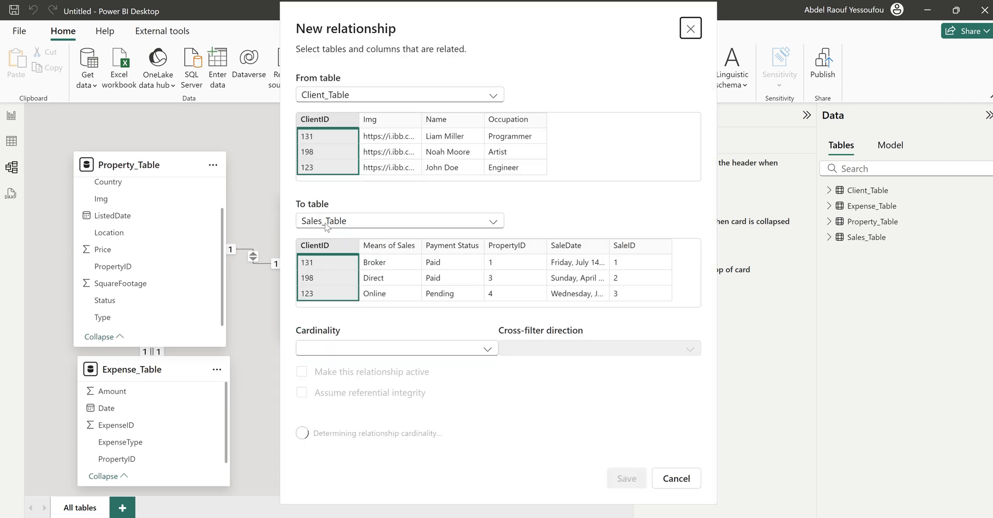
click(628, 480)
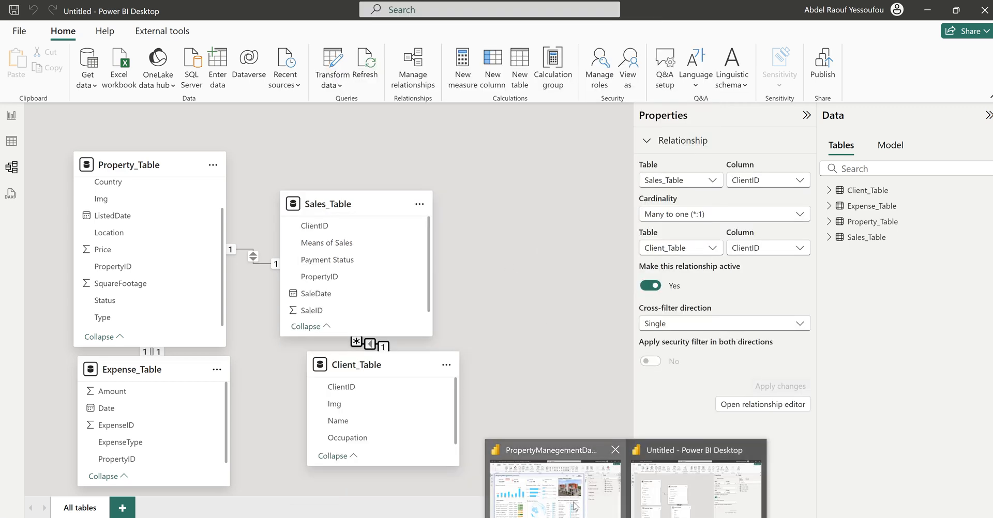
Look at the finished property management dashboard for reference and return to the untitled report.
click(575, 504)
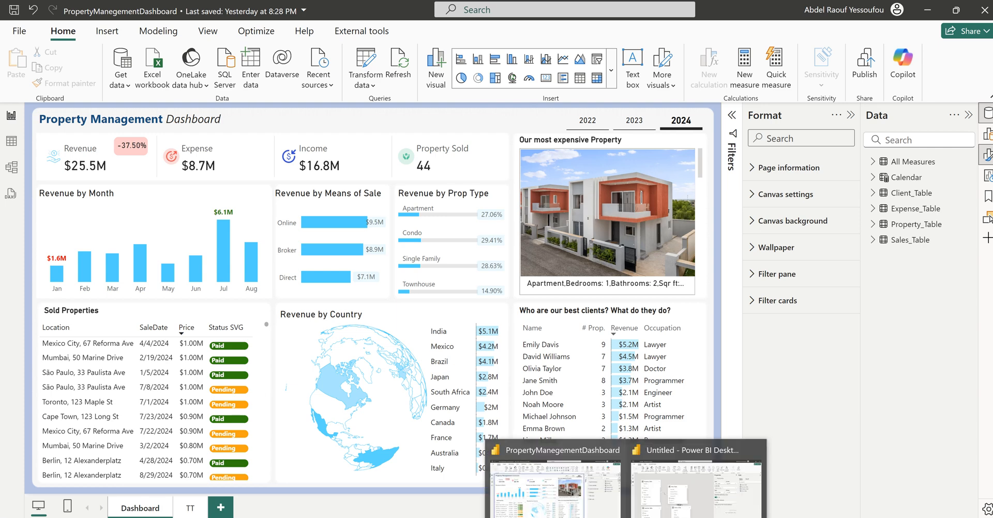
click(662, 491)
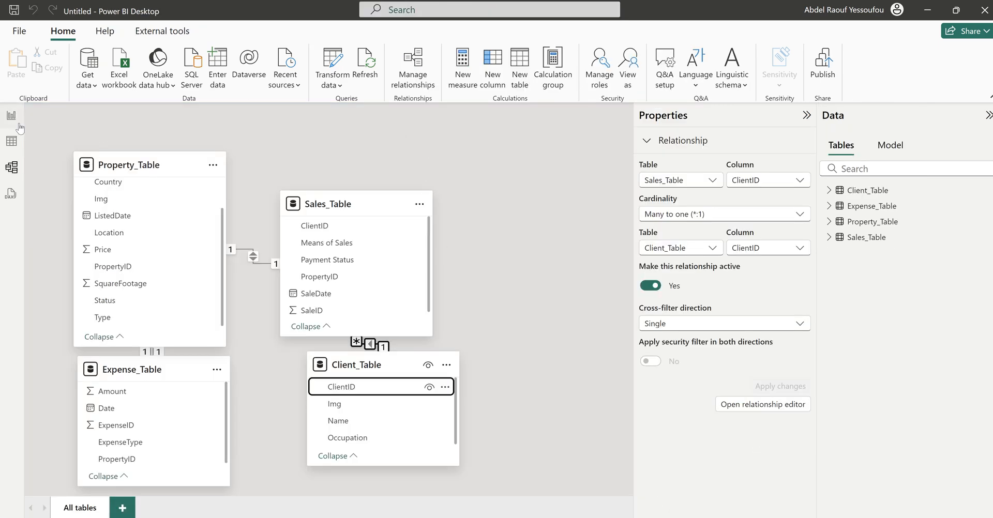
Write a new Calendar table formula using ADDCOLUMNS over CALENDARAUTO() with Year, Month, Monthnum, Day, Weekday, Weeknum, Qtr and WeekType columns.
click(11, 142)
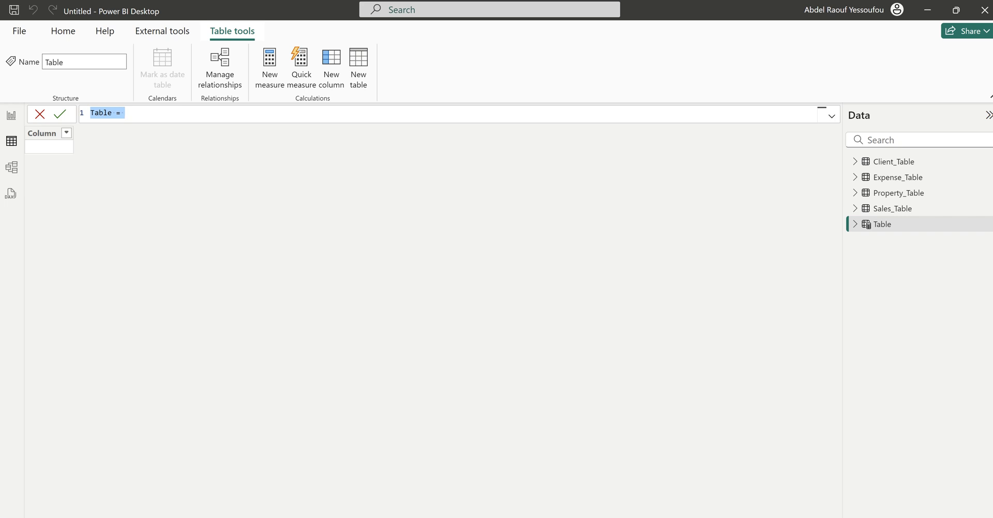
drag(139, 112, 76, 113)
text(Calendar =     ADDCOLUMNS(         CALENDARAUTO(),         "Year", YEAR([Date]),         "Month", FORMAT([Date],"mmm"),         "Monthnum", MONTH([Date]), "Day", DAY([Date]),         "Weekday", FORMAT([Date], "ddd"),         "Weeknum", WEEKDAY([Date]),         "Qtr", "Q-" & FORMAT([Date], "Q"),         "WeekType", IF(WEEKDAY([Date])=1 || WEEKDAY([Date]) = 7 , "Weekend", "Weekday")     ))
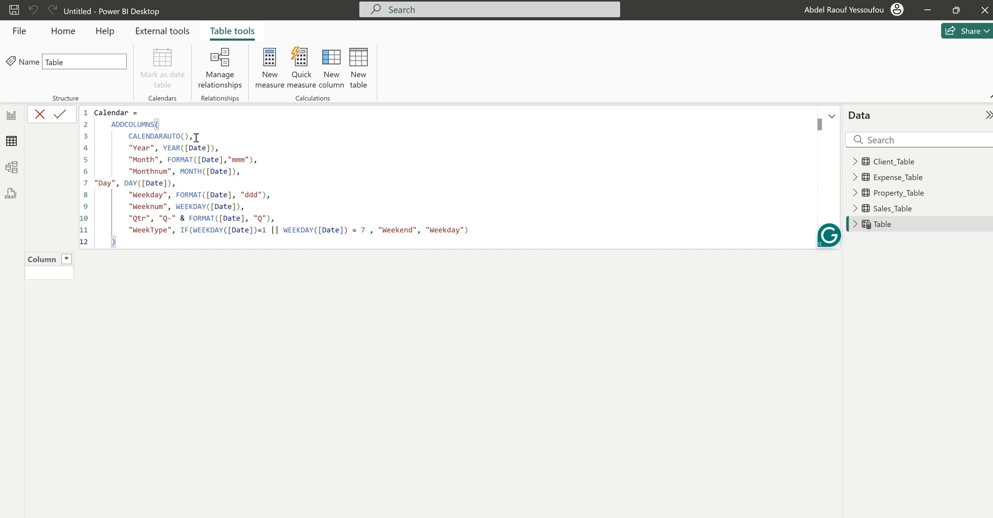
drag(194, 137, 128, 136)
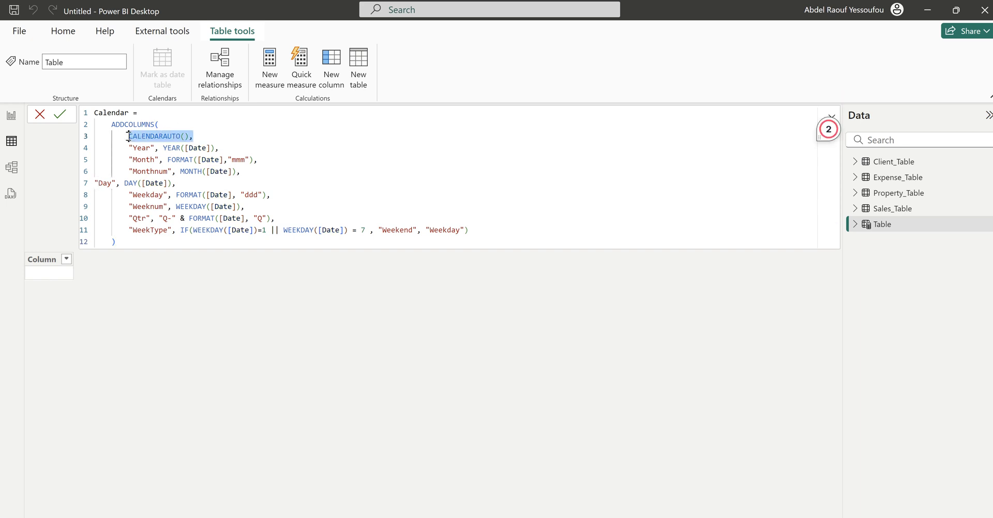
click(200, 137)
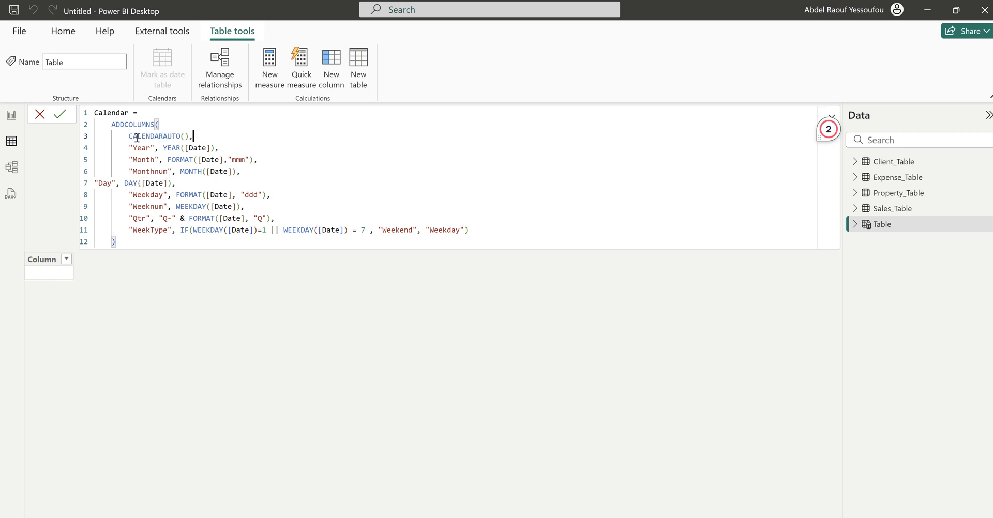
Indent the Day line to match the other column definitions and commit the Calendar table formula.
click(95, 183)
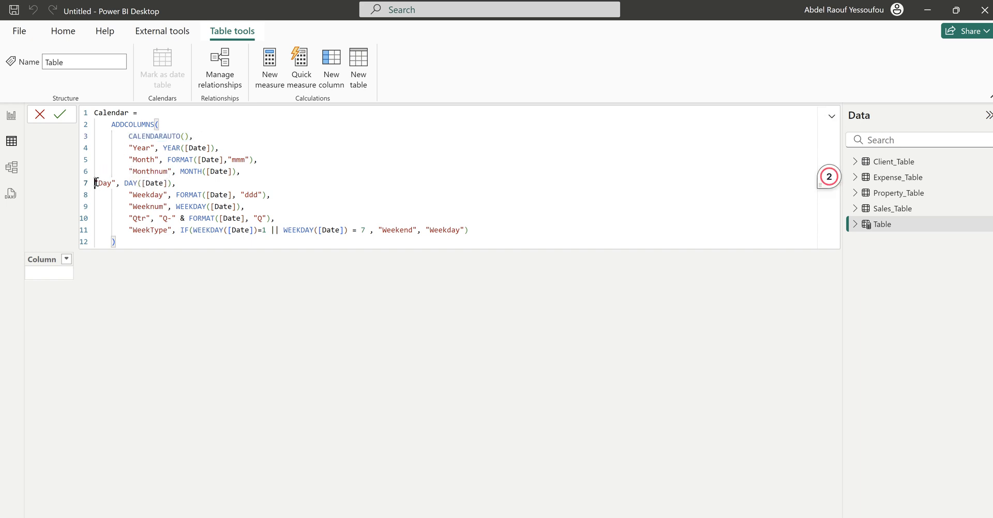
key(Tab)
key(Tab)
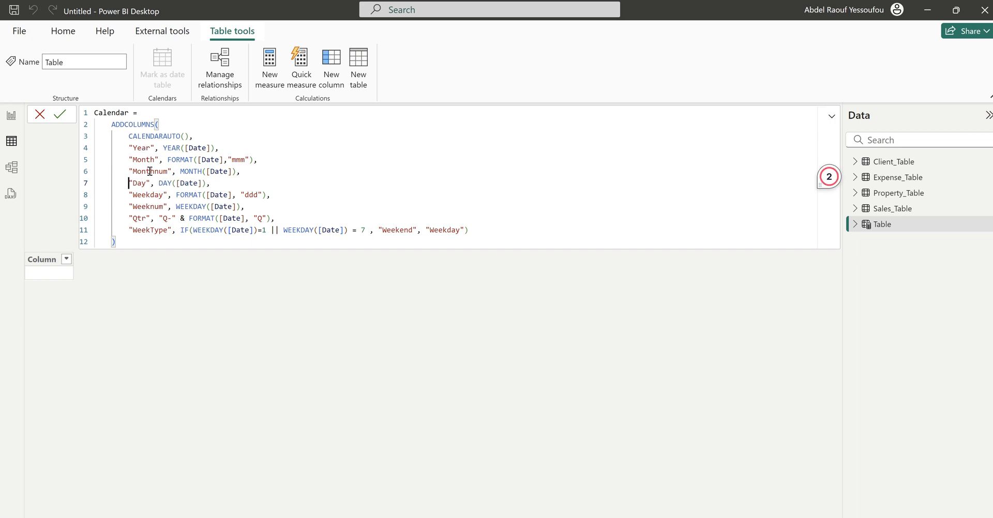
drag(129, 242, 88, 114)
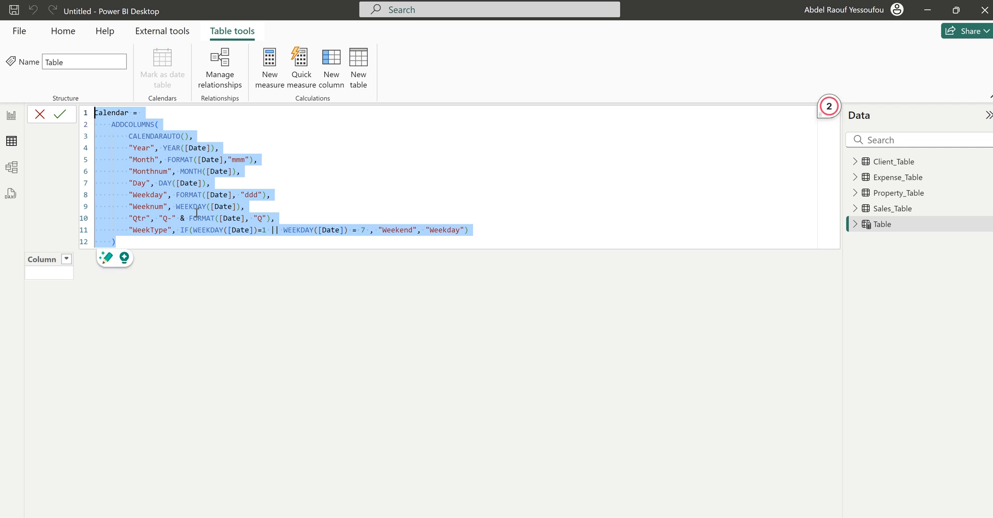
click(128, 242)
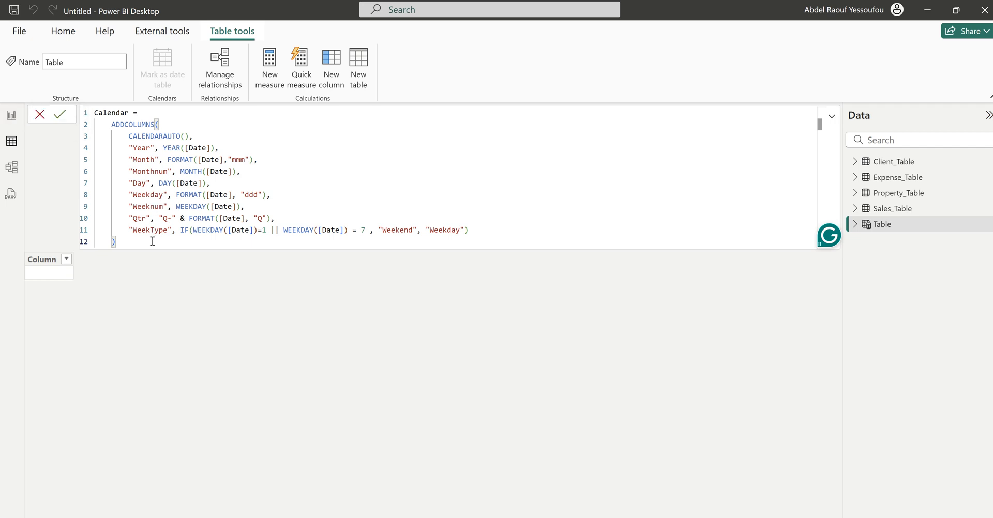
key(Return)
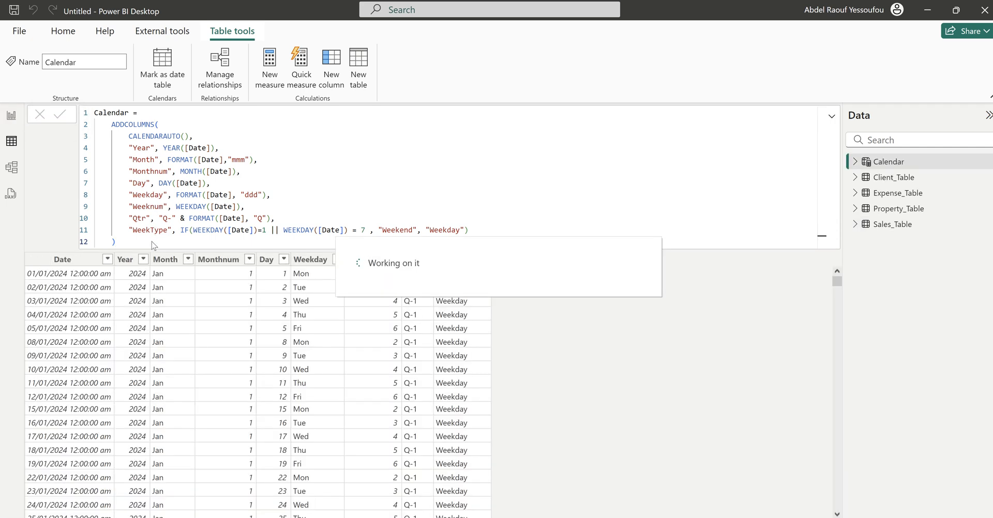
Place the Calendar table beside Sales_Table in the model diagram and relate its Date column to SaleDate in Sales_Table.
click(11, 169)
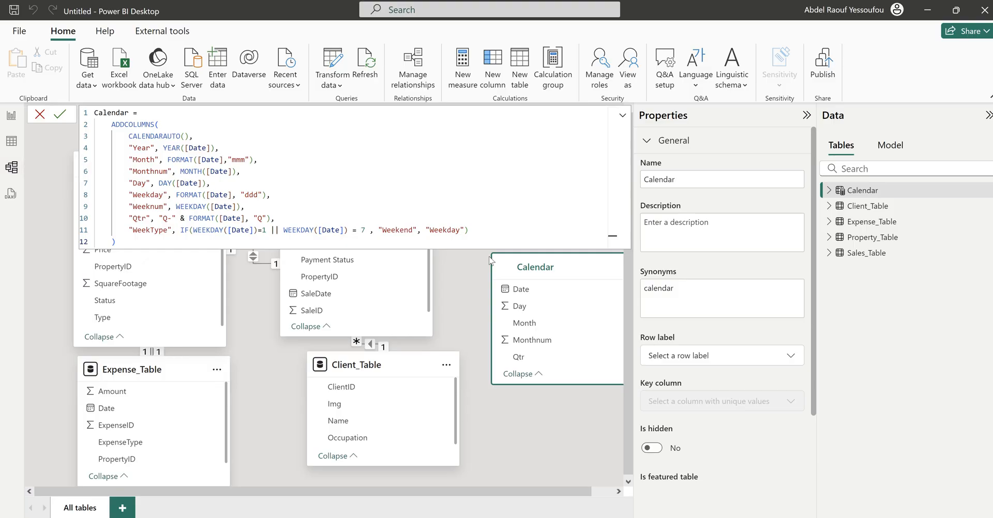
click(60, 115)
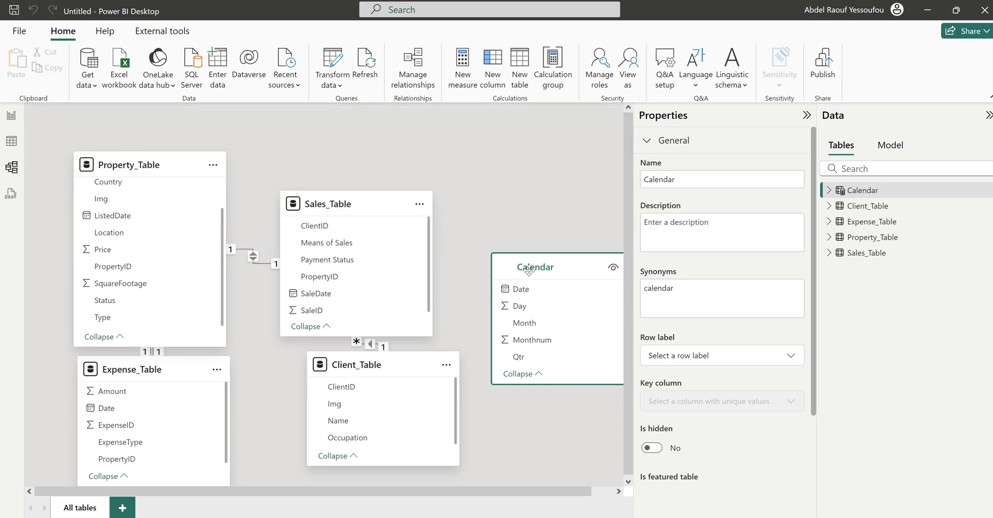
drag(526, 260, 500, 233)
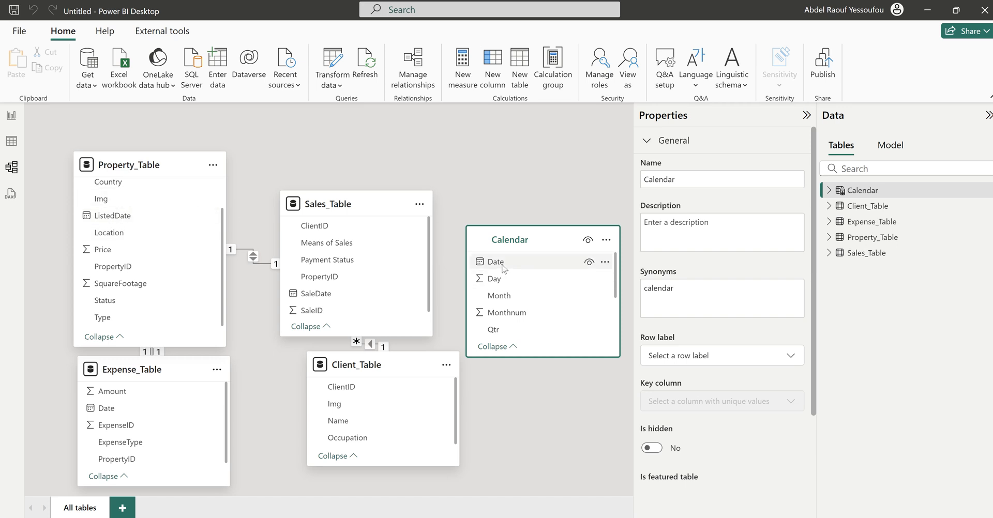
drag(502, 265, 334, 302)
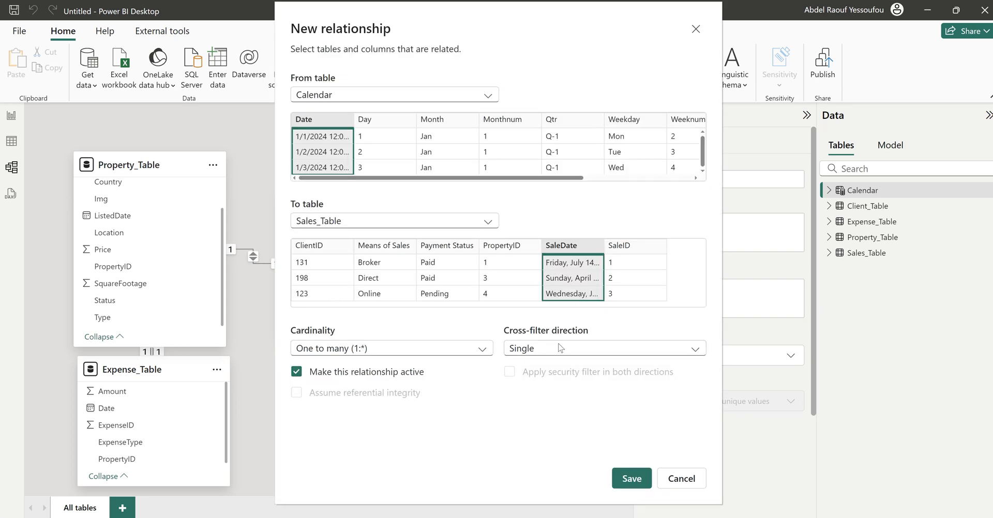
click(636, 481)
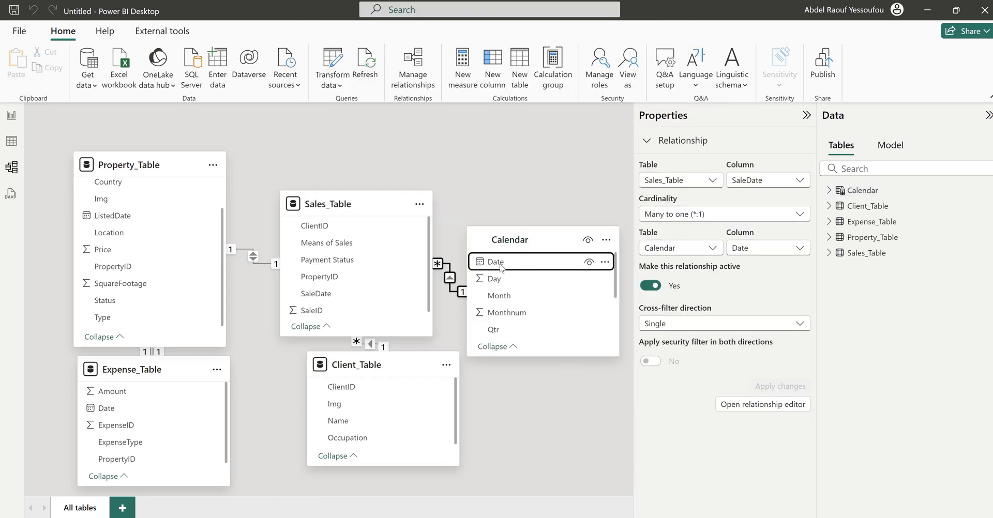
Create inactive one-to-many relationships from Date in Calendar to ListedDate in Property_Table and to Date in Expense_Table.
mouse_move(500, 265)
mouse_down()
mouse_move(290, 249)
mouse_move(127, 216)
mouse_up()
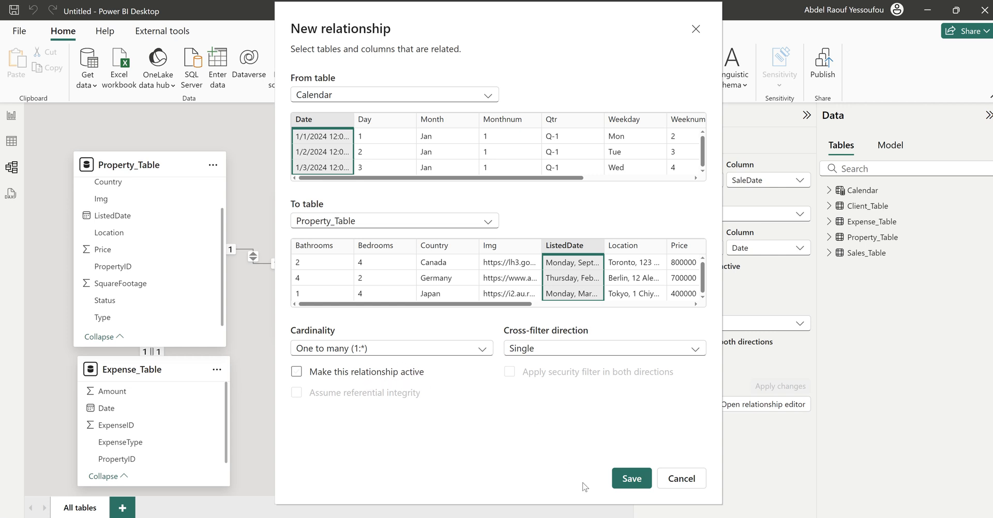
click(625, 479)
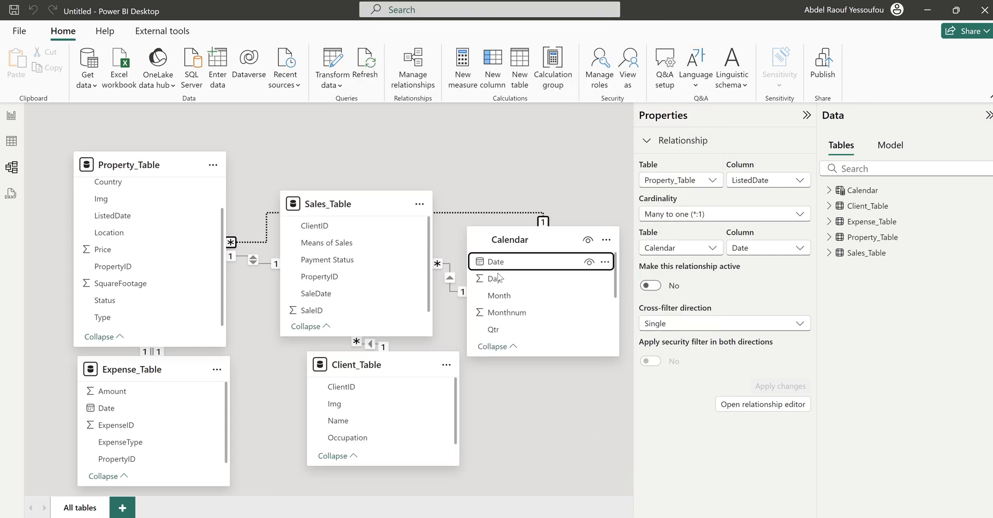
drag(500, 263, 131, 411)
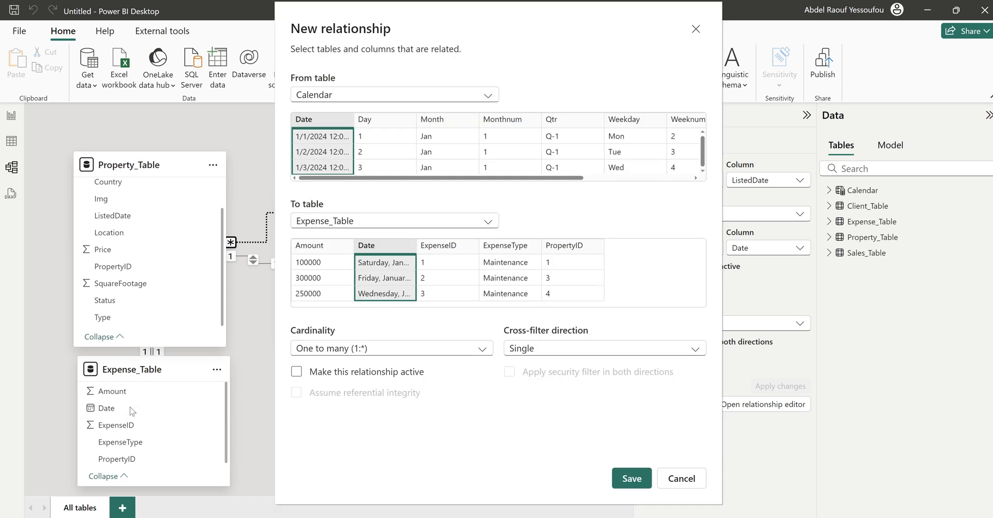
click(631, 479)
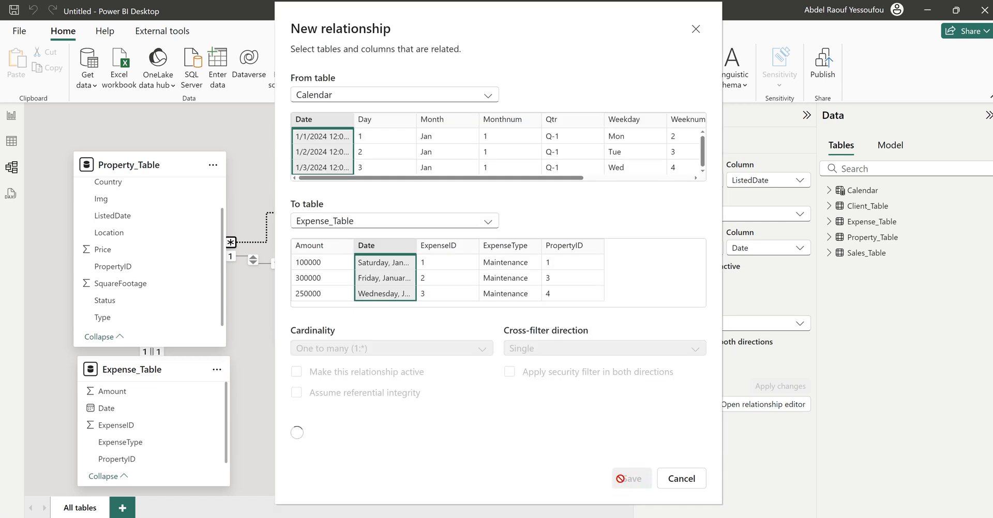
Set Real Estate.png from the Images & Icons folder as the report page's canvas background with 0% transparency.
click(11, 118)
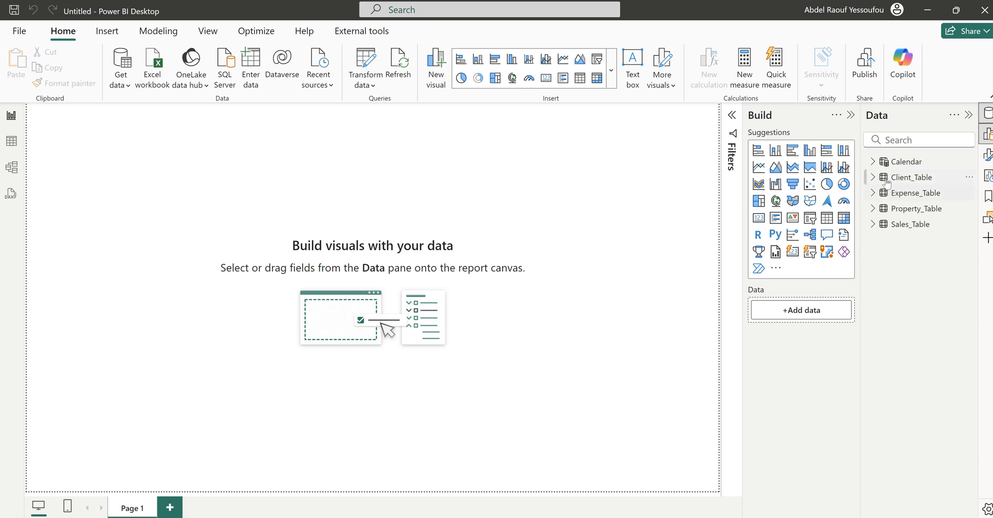
click(987, 157)
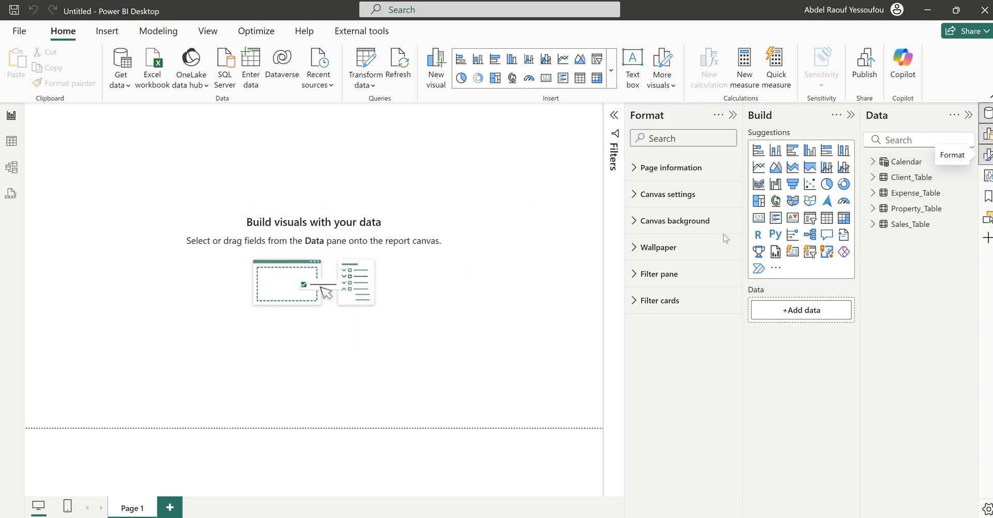
click(661, 223)
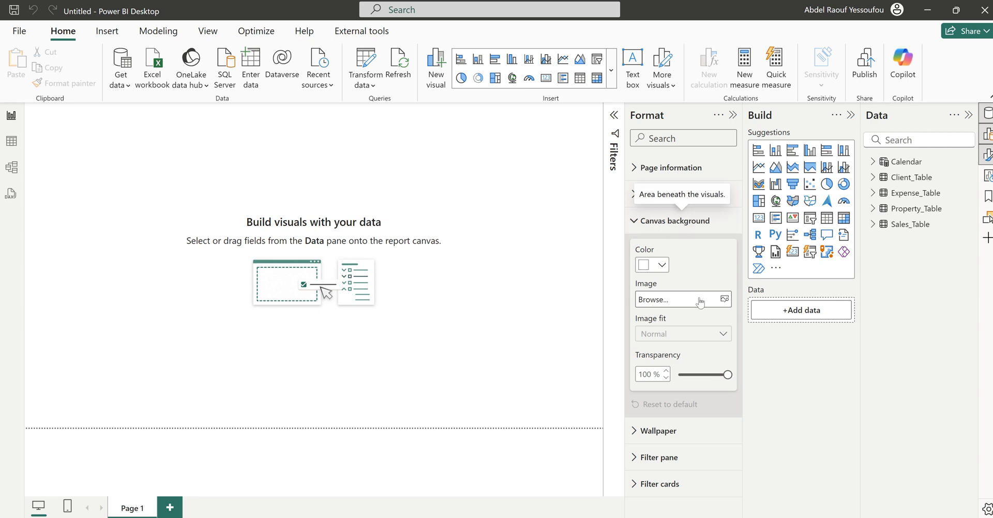
click(724, 300)
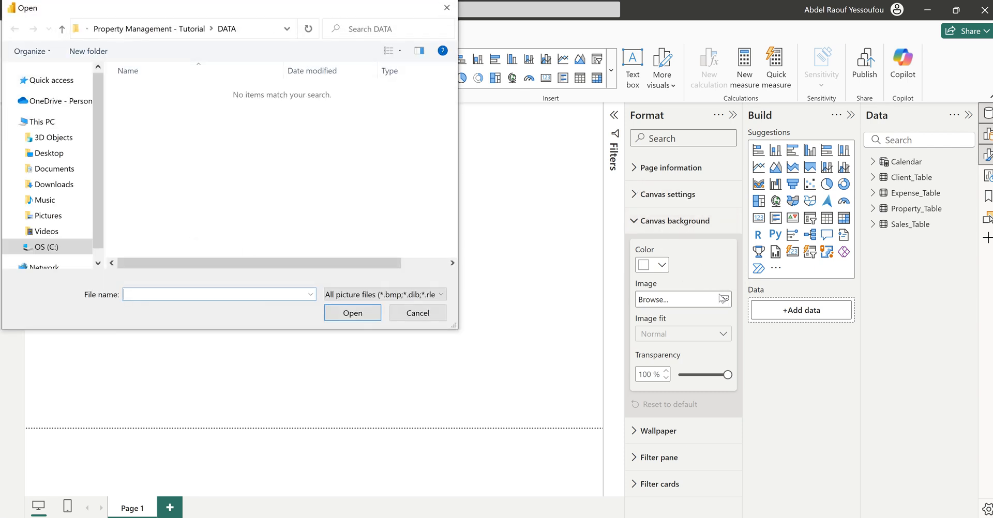
click(153, 29)
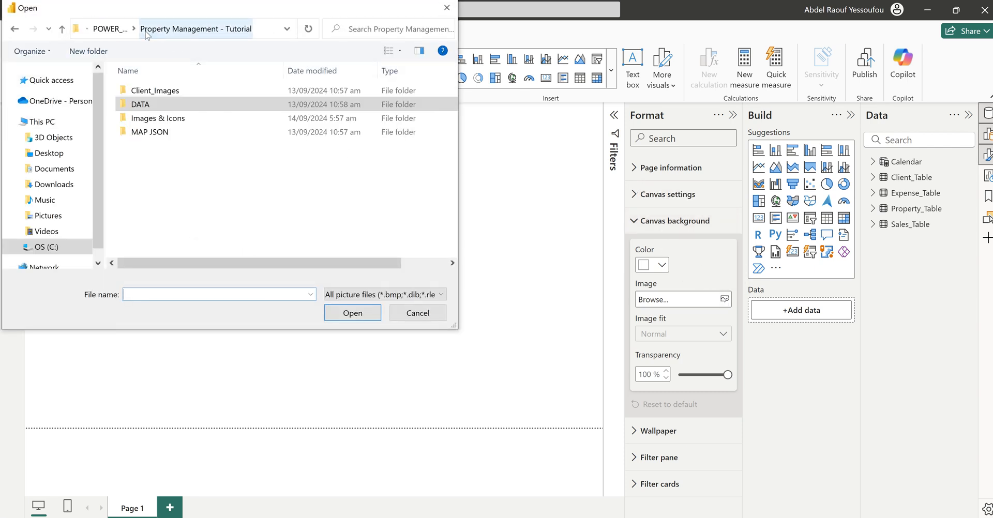
double_click(165, 123)
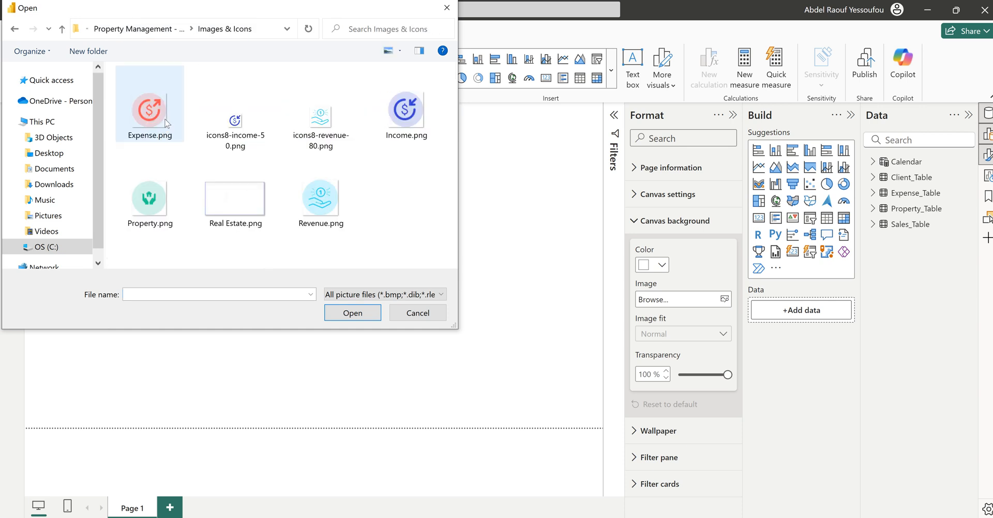
click(245, 216)
click(353, 313)
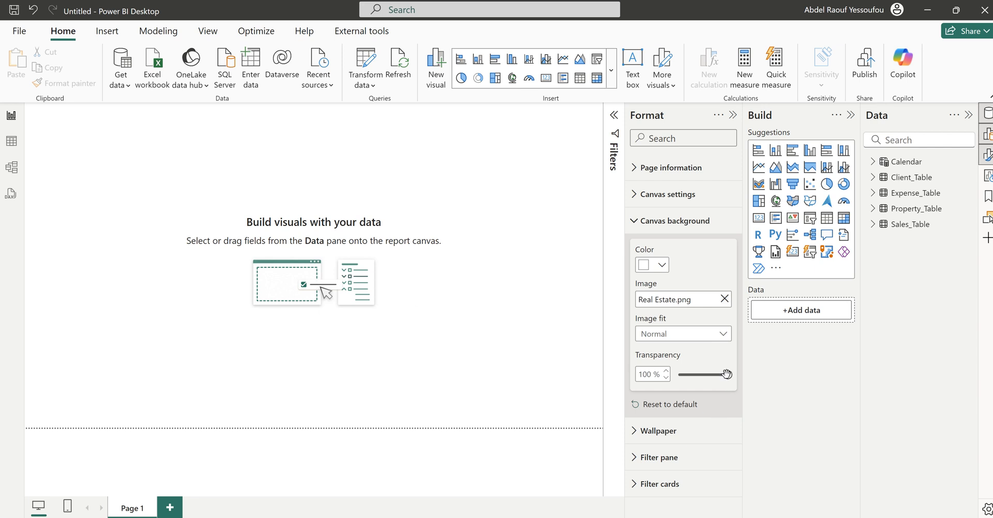
drag(726, 373, 679, 374)
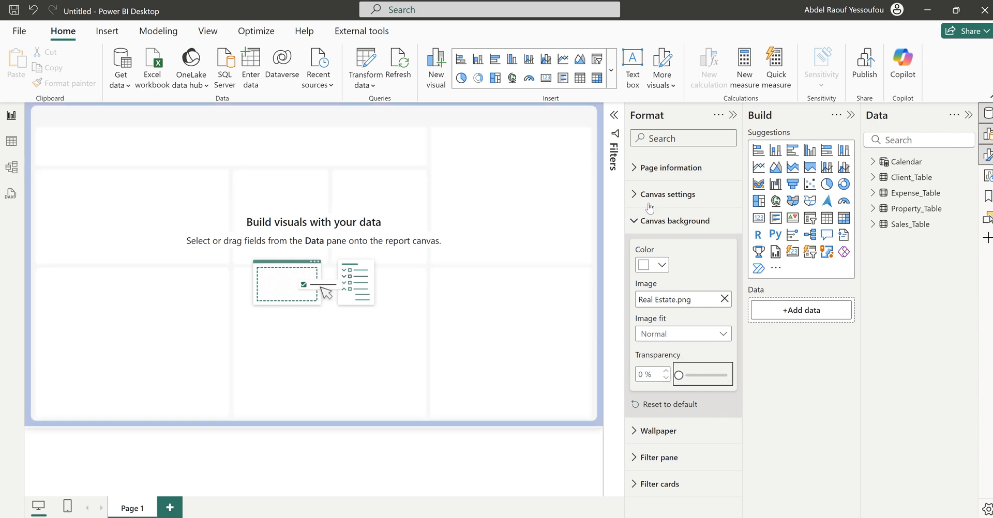
click(732, 114)
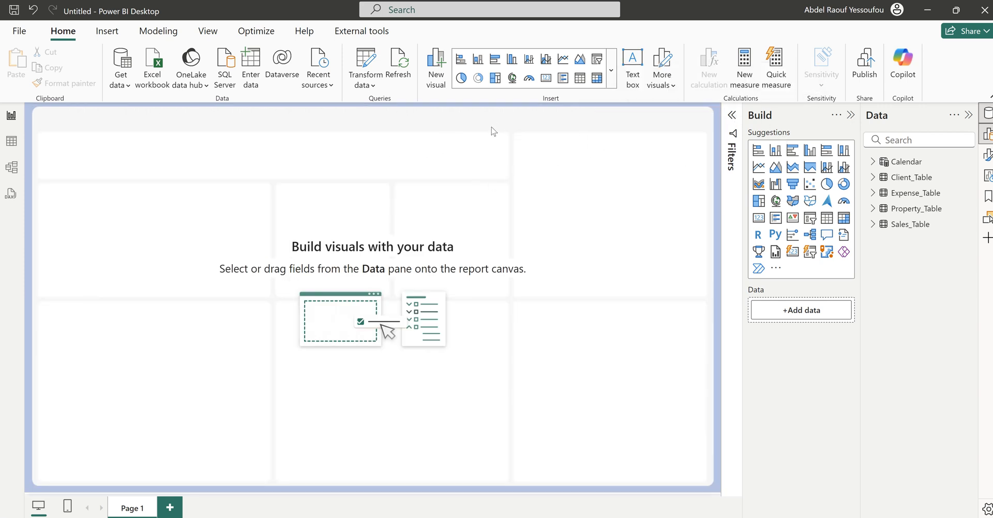
Add a new tile-style slicer to the report page and fill it with Year from the Calendar table.
click(611, 70)
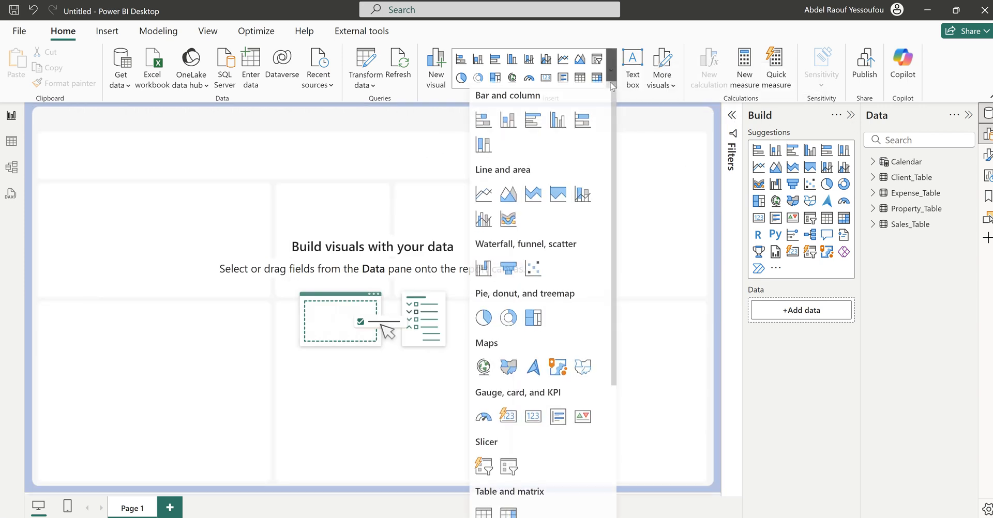
scroll(511, 310, down, 2)
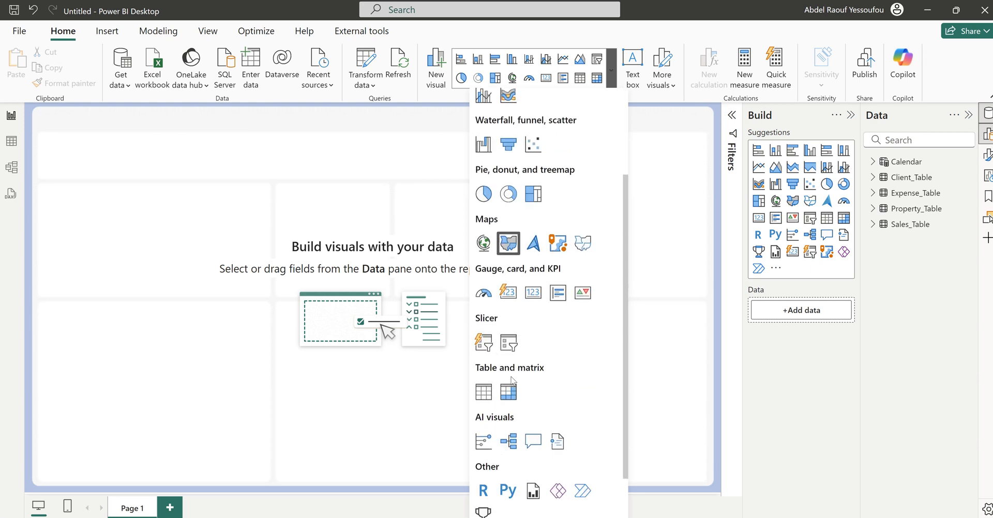
click(483, 342)
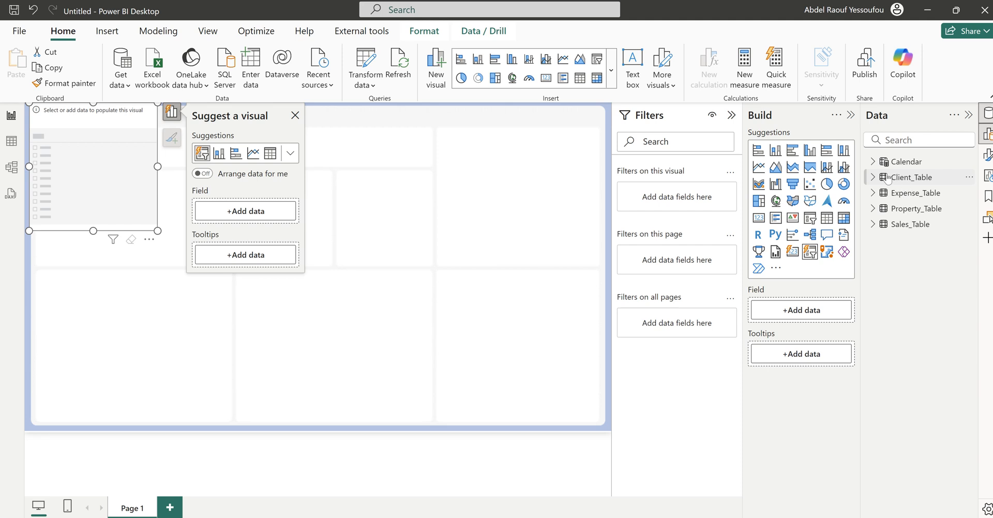
click(874, 162)
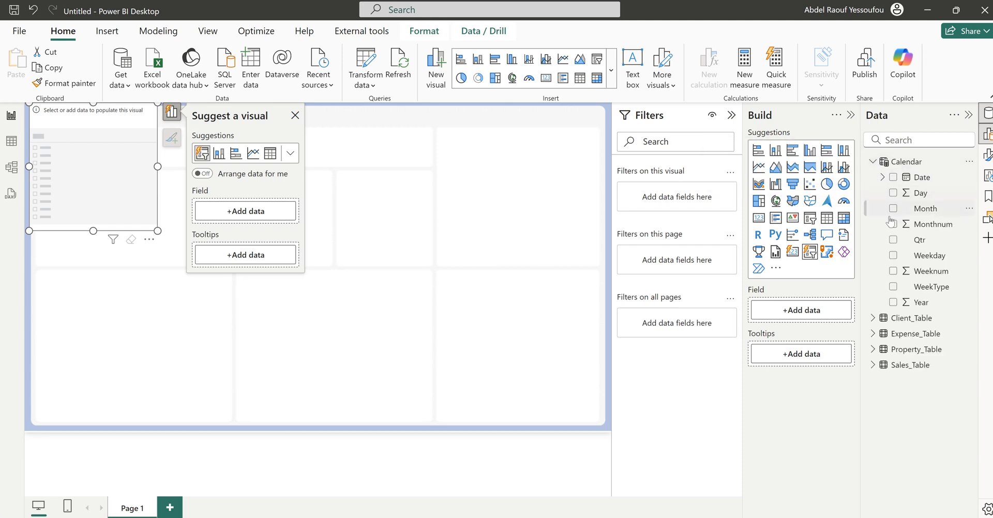
click(893, 303)
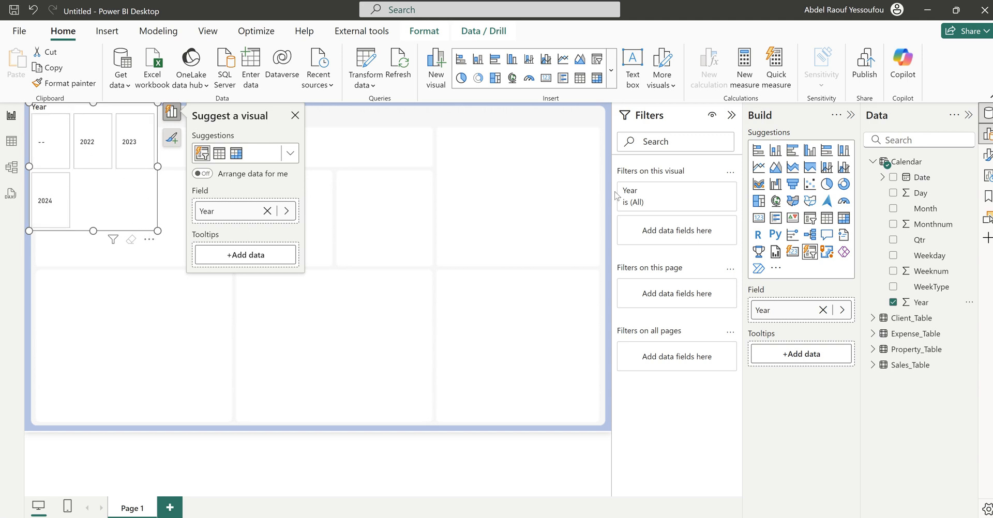
Exclude the (Blank) value from the year slicer using basic filtering on the Year field.
click(664, 199)
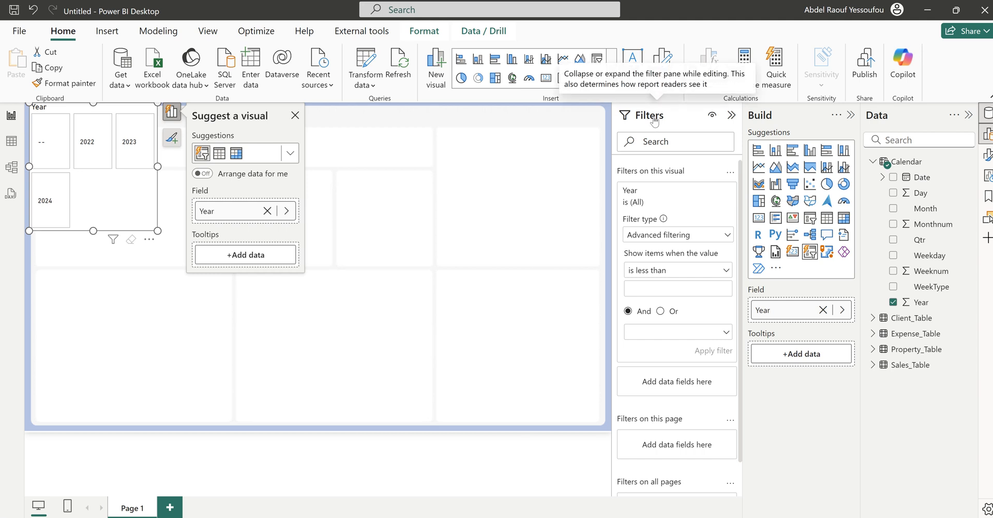
click(659, 239)
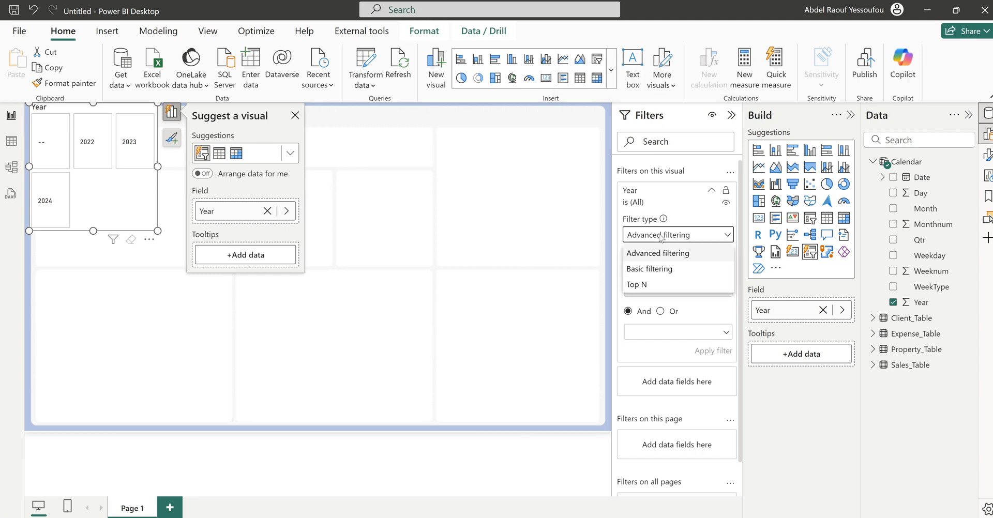
click(649, 270)
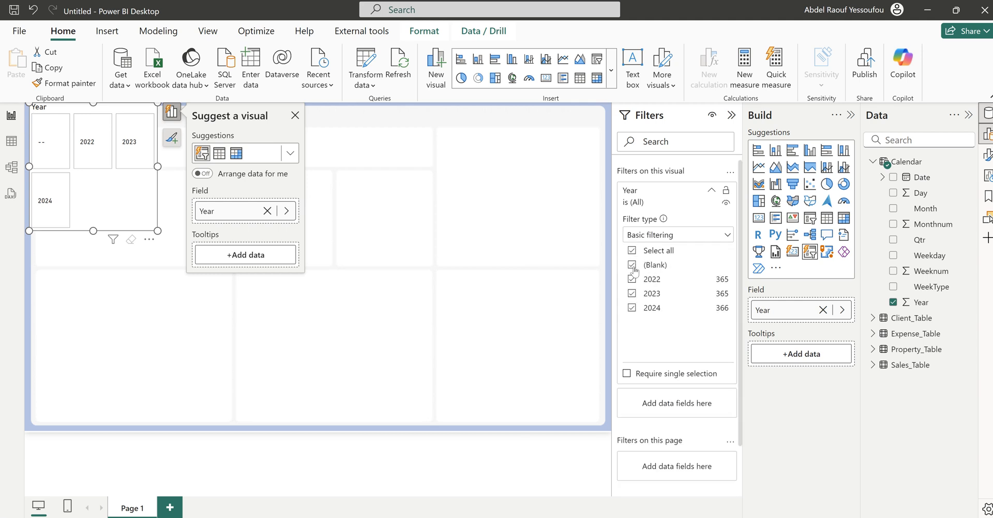
click(633, 267)
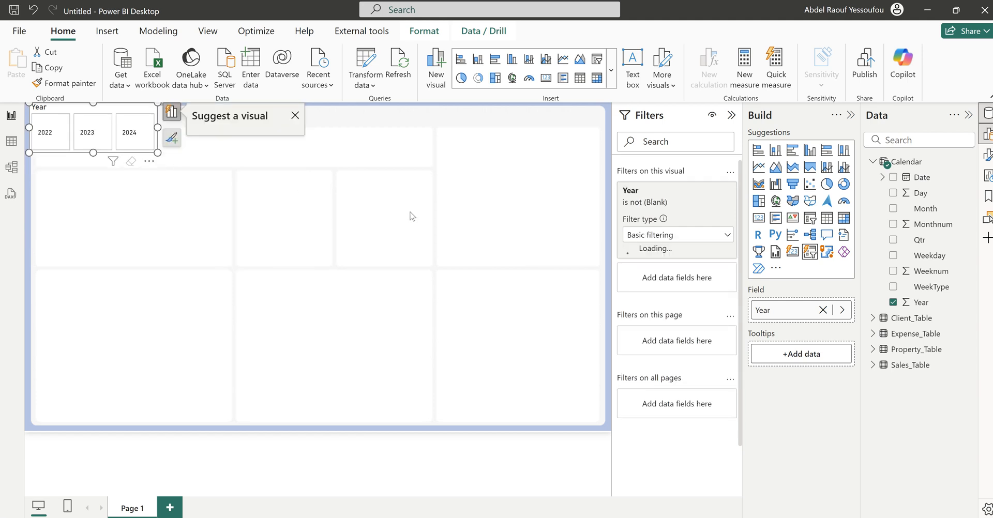
Turn off the title of the year slicer.
click(850, 114)
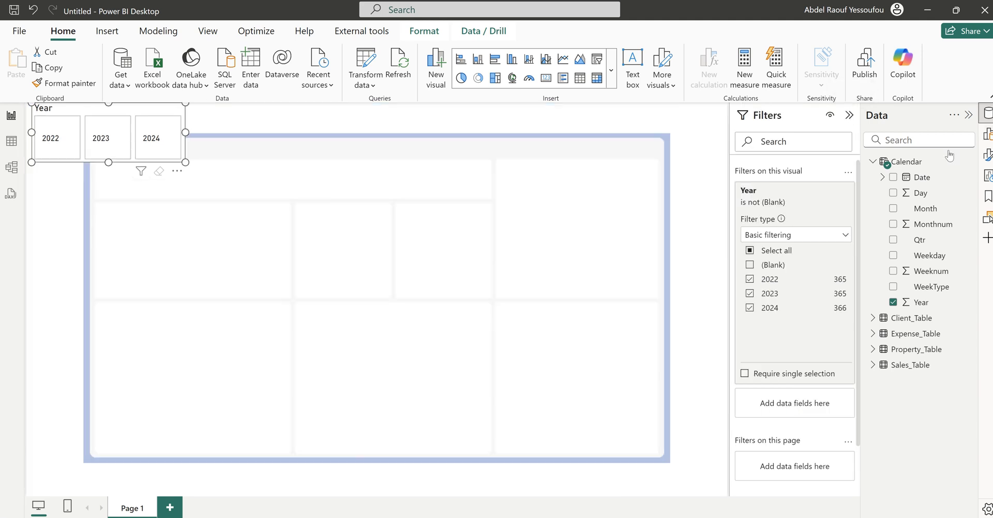
click(988, 156)
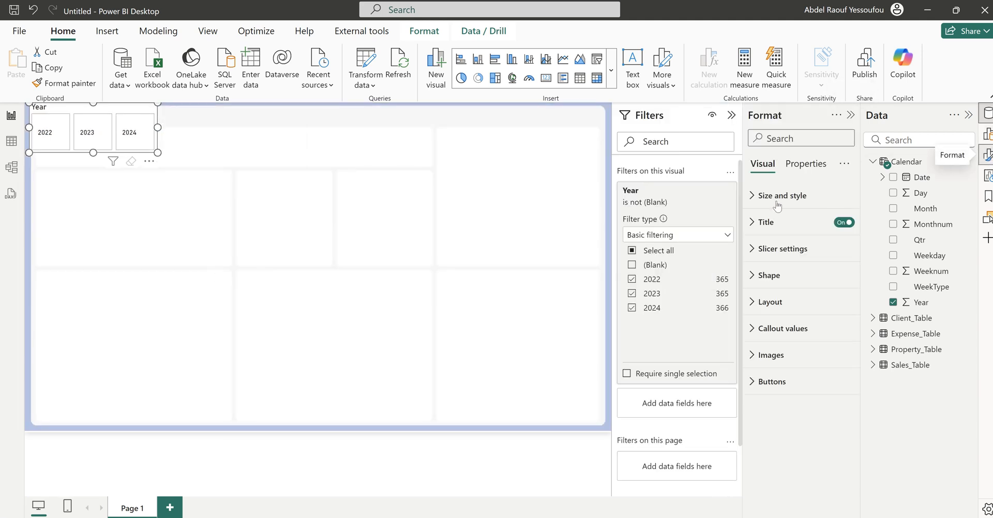
click(730, 116)
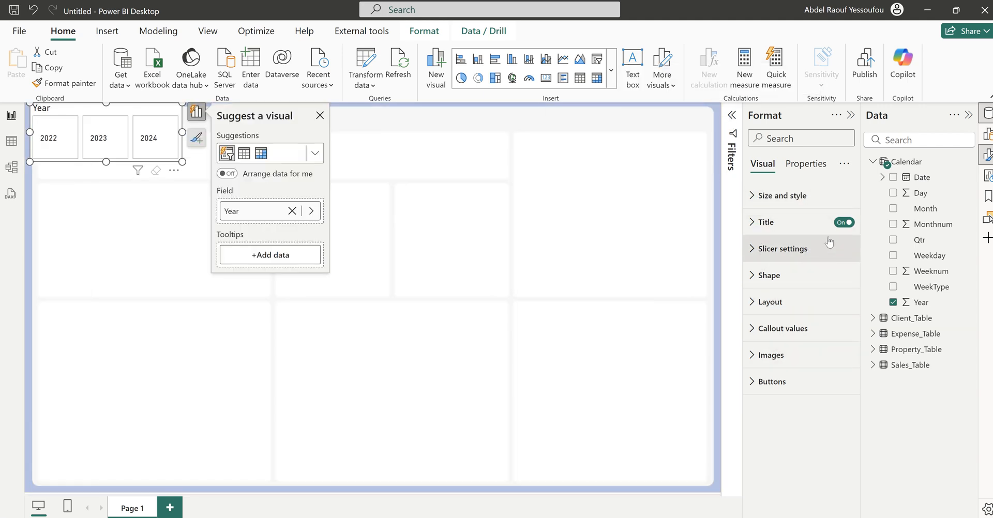
click(844, 221)
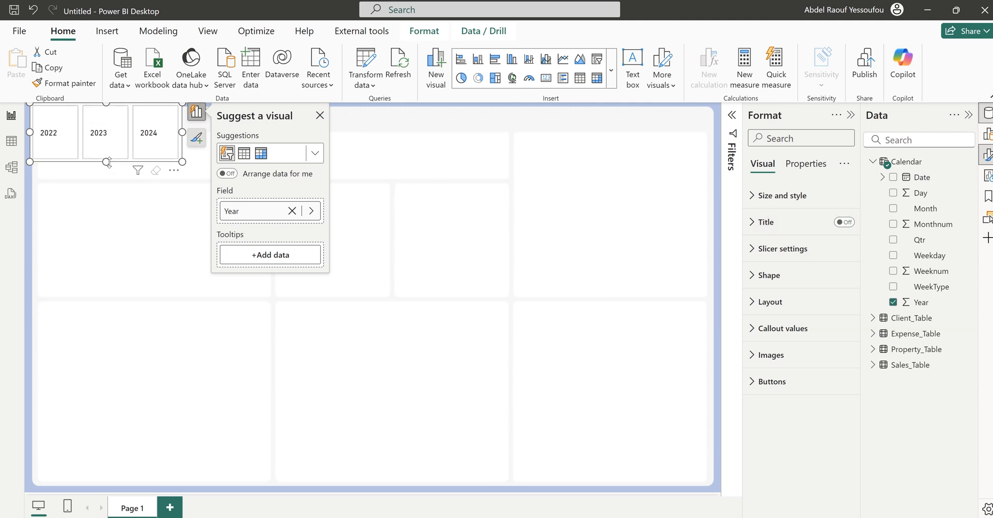
Shorten the year slicer to a height of about 56 and move it to the right end of the page's header strip.
drag(107, 156, 125, 135)
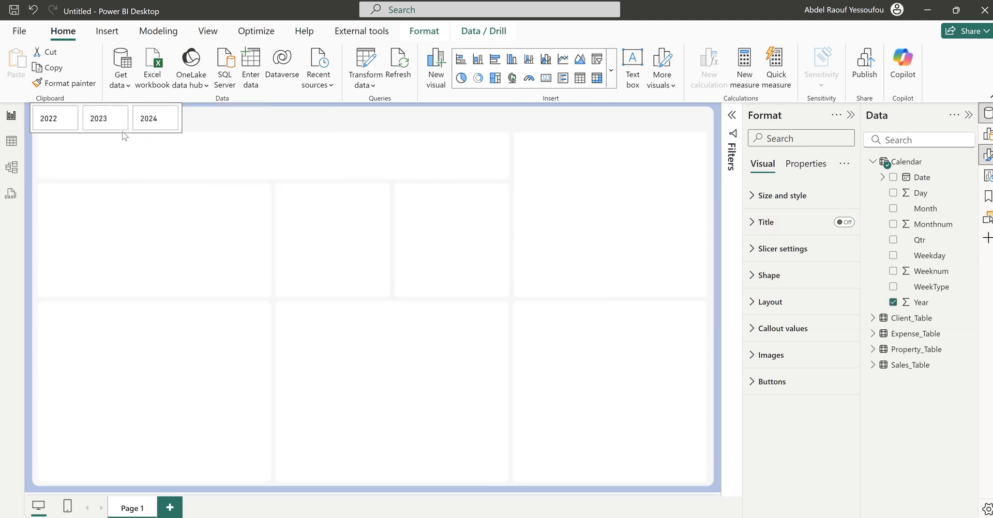
click(181, 120)
drag(181, 117, 701, 112)
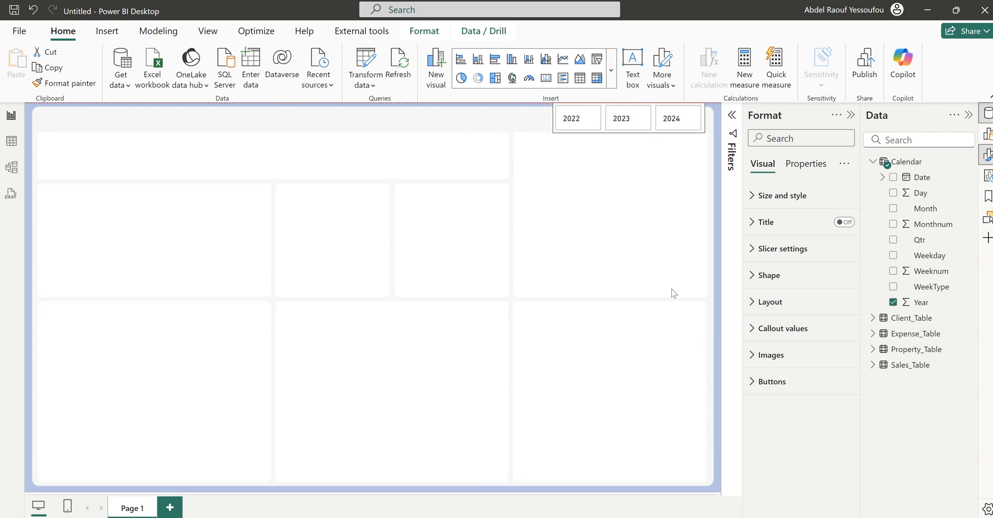
Turn off the year slicer's background and the border of its buttons in the Default state.
click(781, 195)
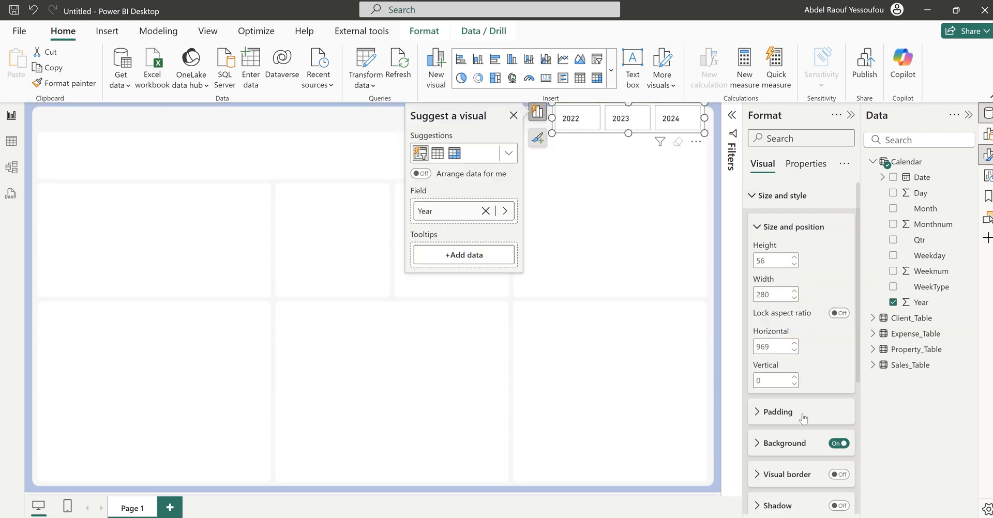
click(837, 443)
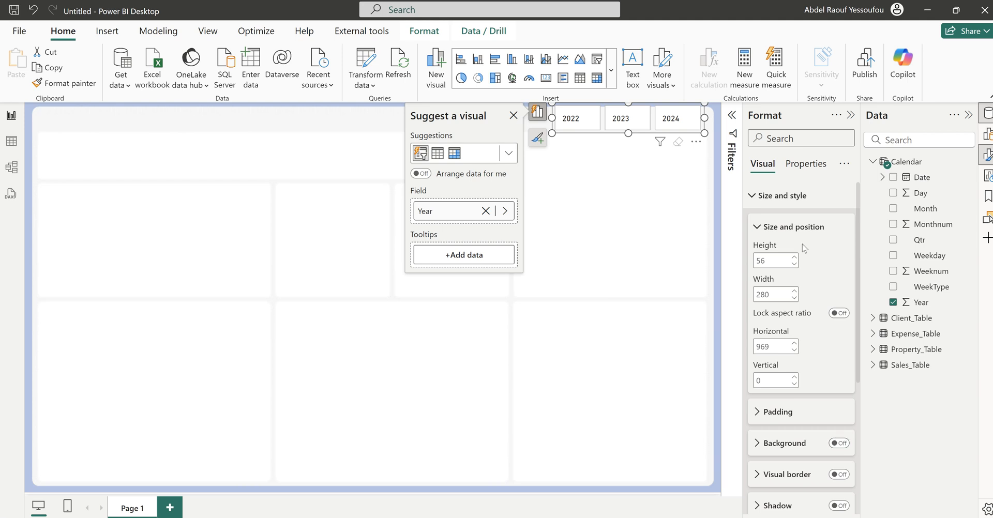
click(767, 197)
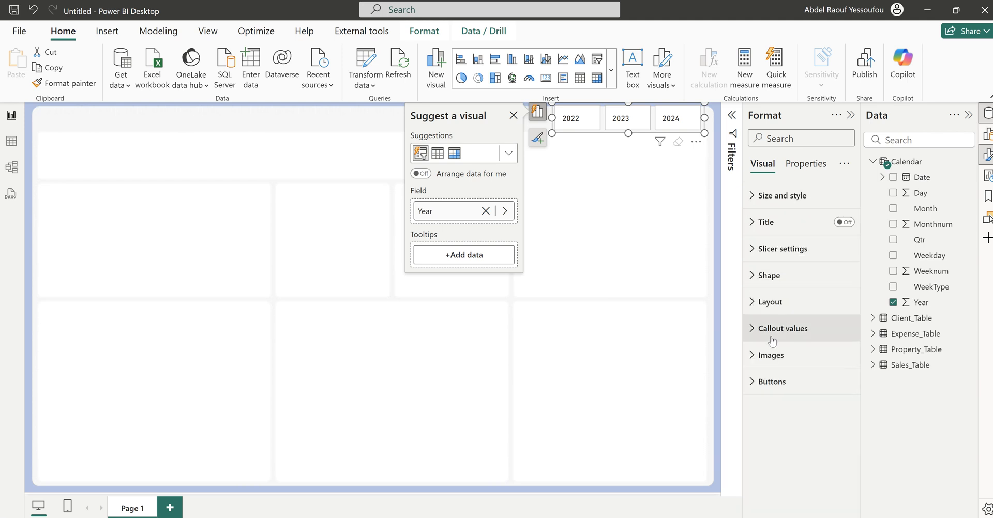
click(772, 382)
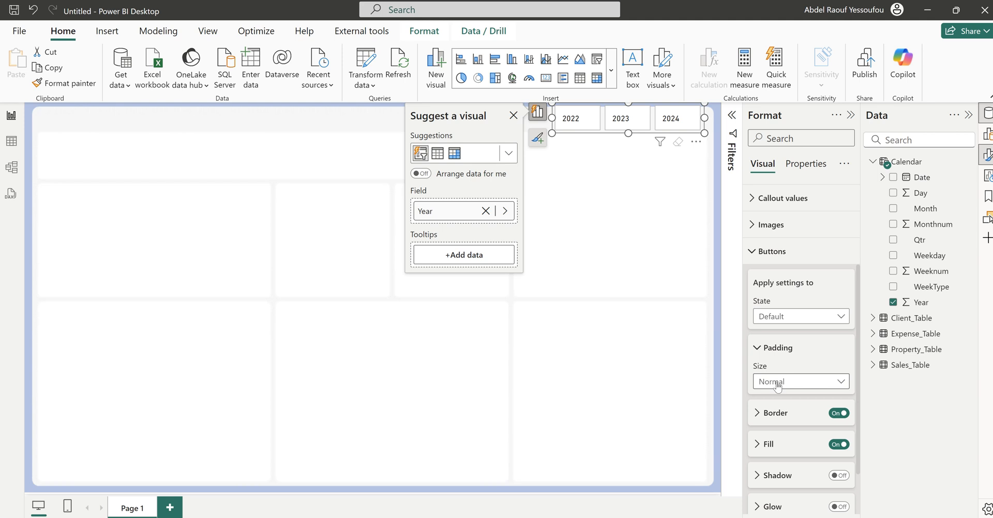
click(839, 414)
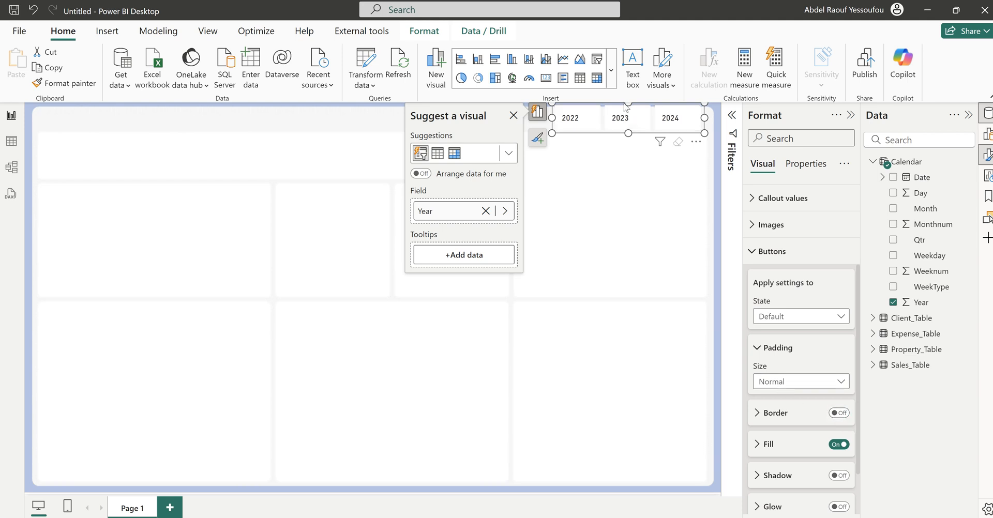
Adjust the year slicer's height to fit the header strip and turn off the fill of its buttons.
drag(627, 105, 630, 111)
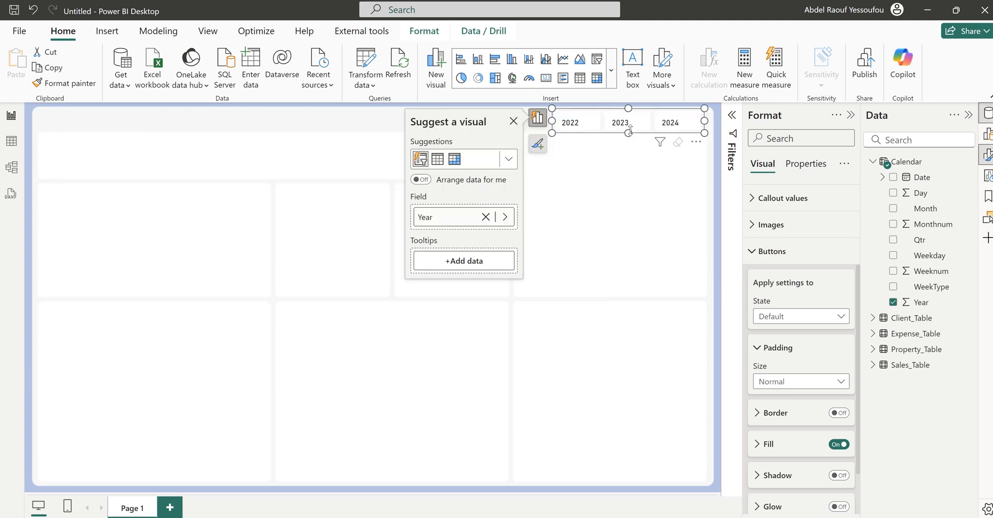
drag(630, 132, 633, 129)
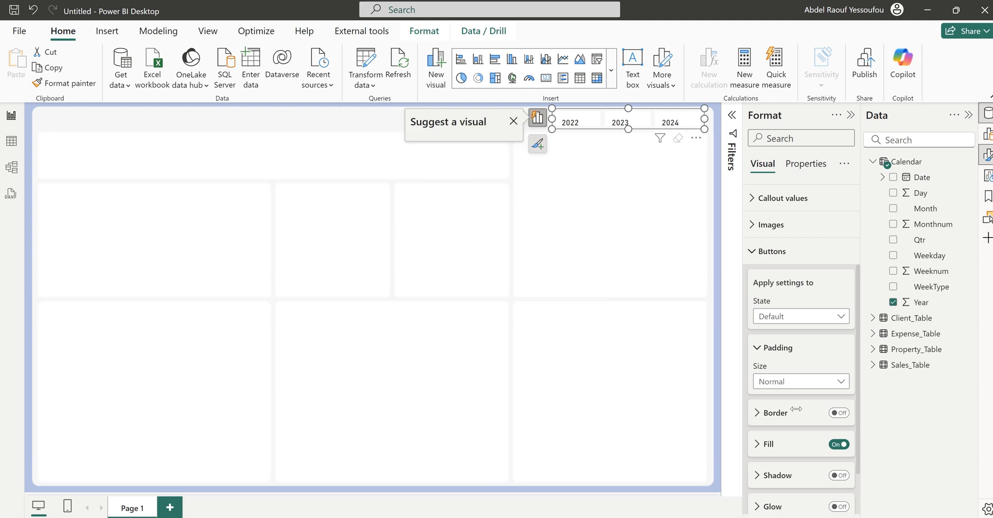
scroll(806, 424, down, 2)
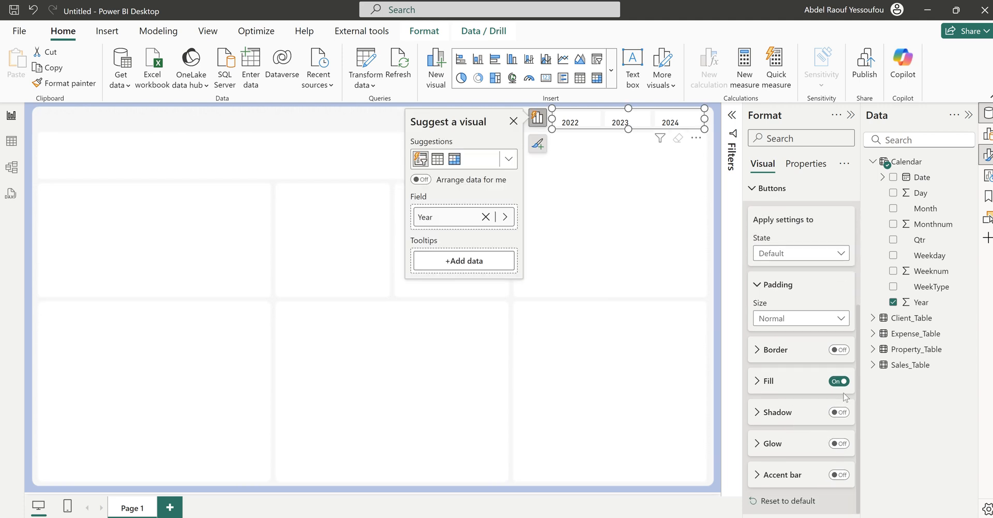
click(837, 382)
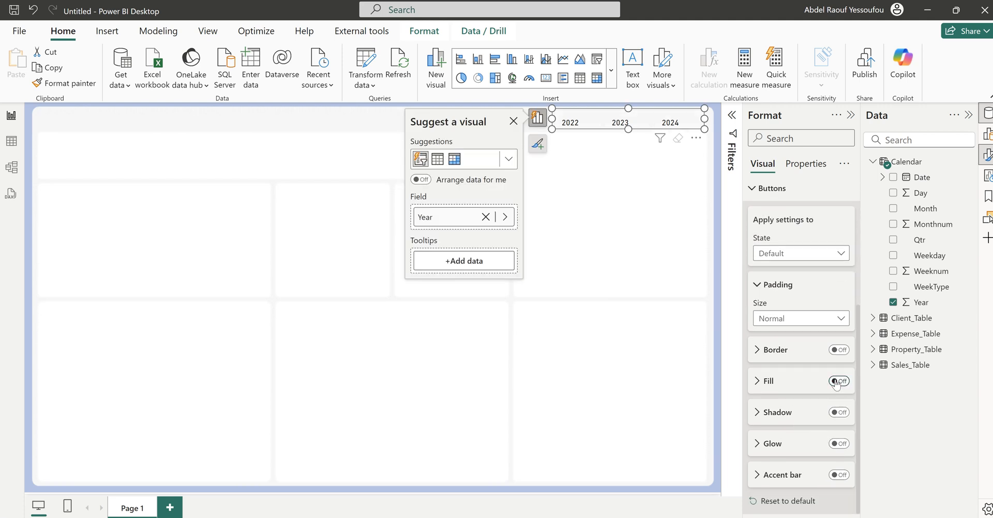
click(630, 137)
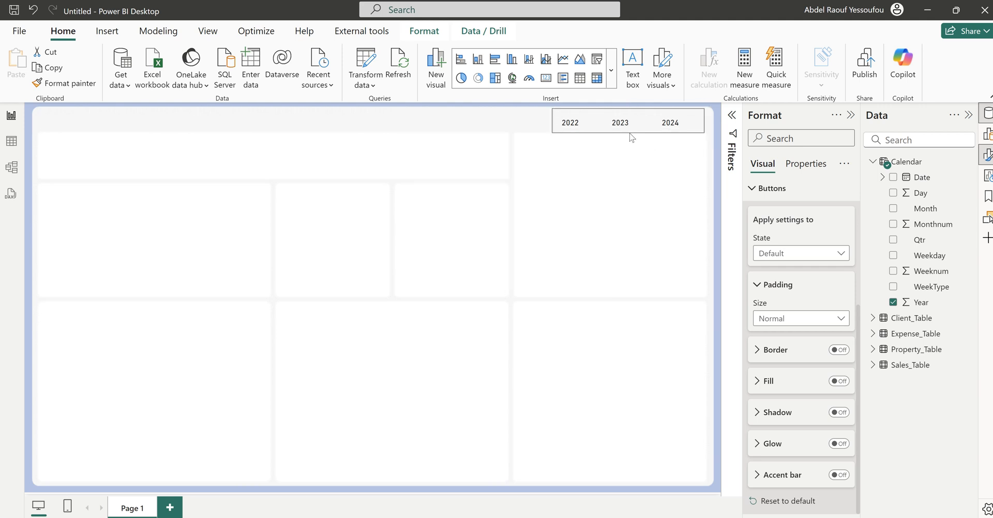
Add a 1 px accent bar at the bottom of the slicer's default buttons and narrow the slicer slightly.
click(841, 475)
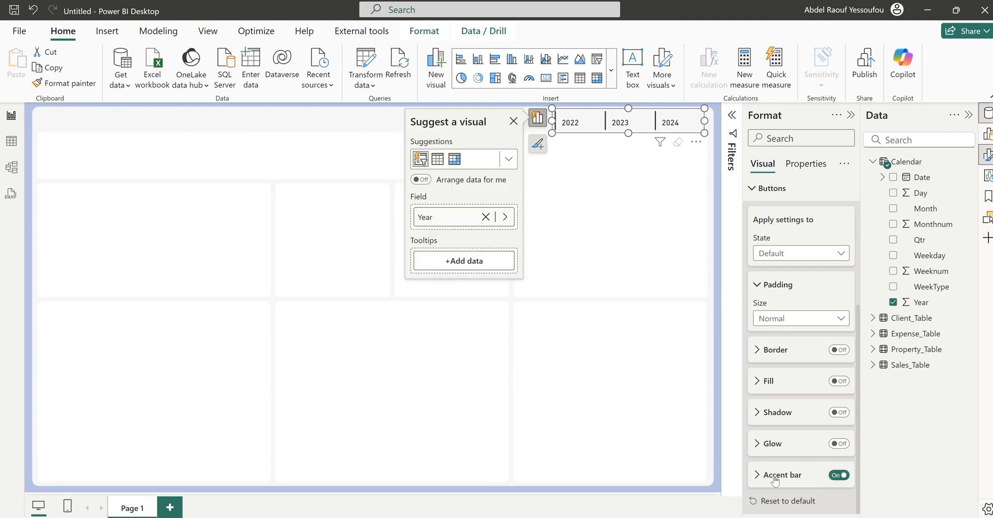
click(773, 476)
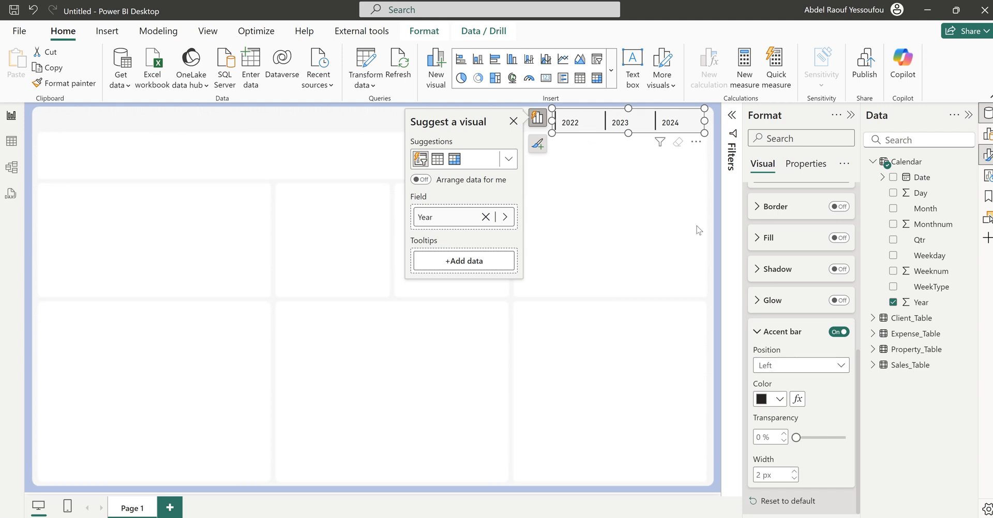
click(789, 366)
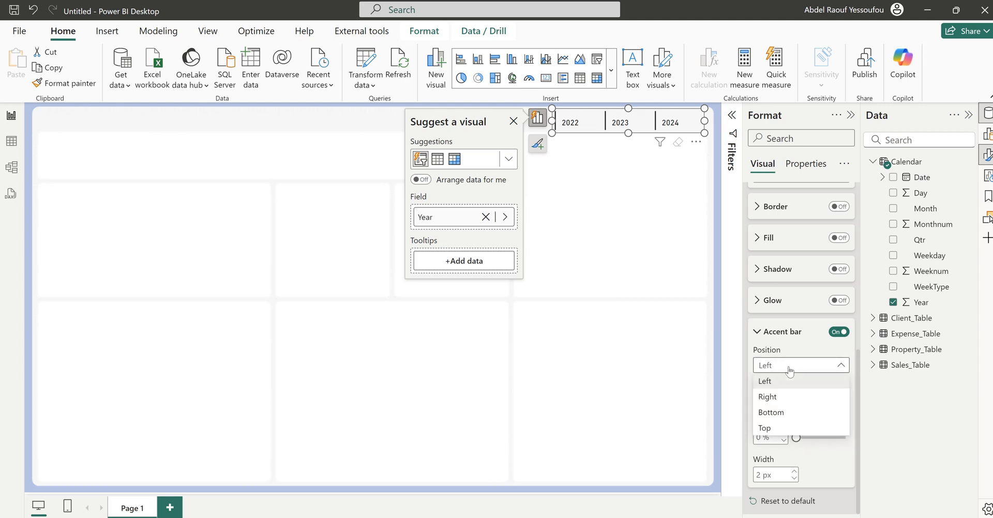
click(774, 414)
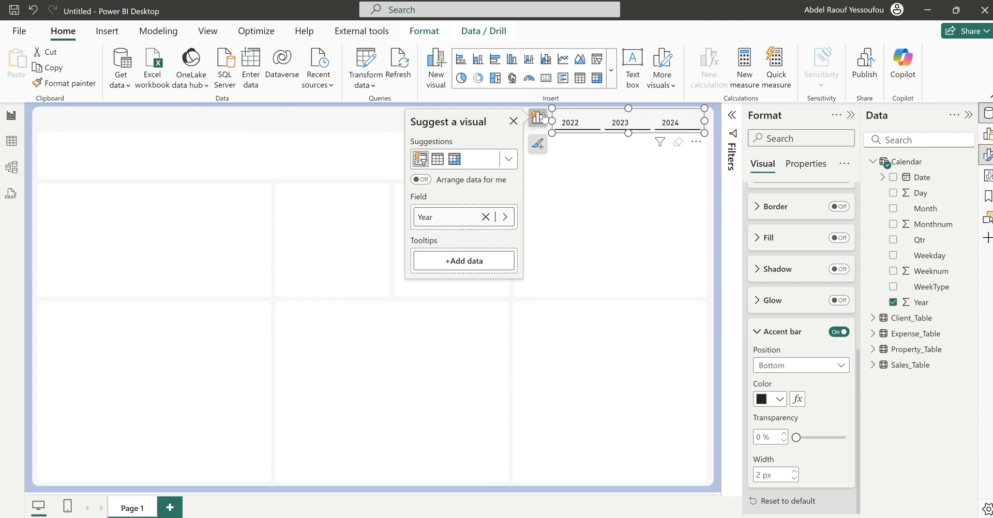
drag(553, 120, 570, 121)
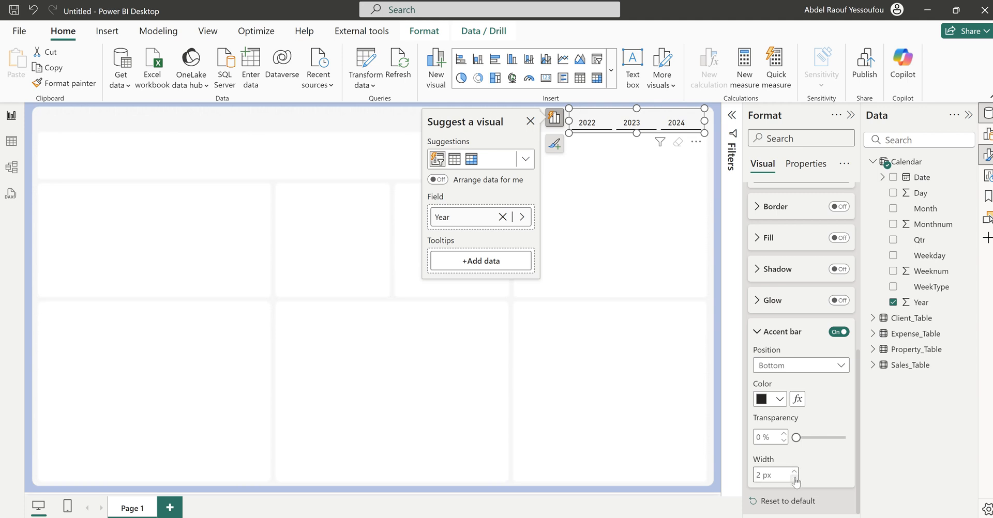
Increase the accent bar width for the slicer buttons' Selected state and select 2022 to check it.
scroll(776, 372, up, 5)
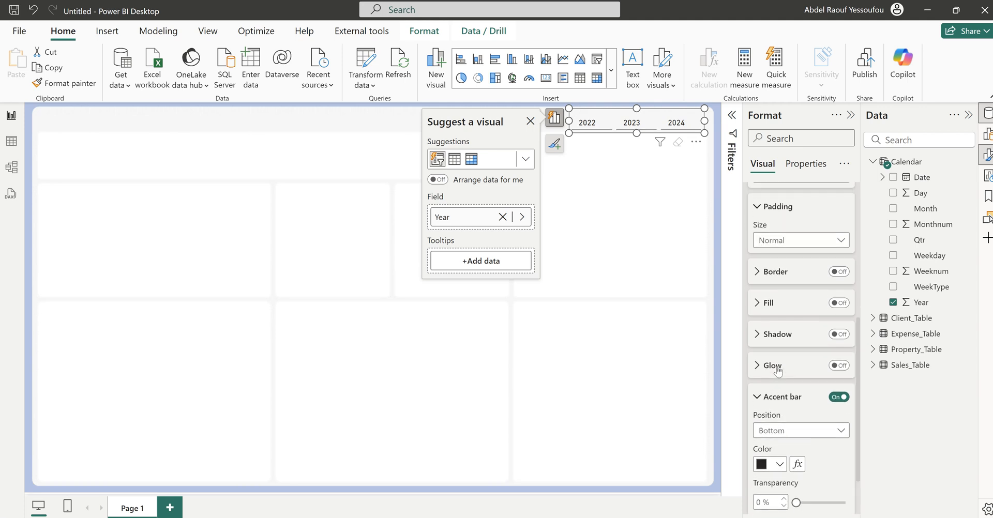
click(788, 306)
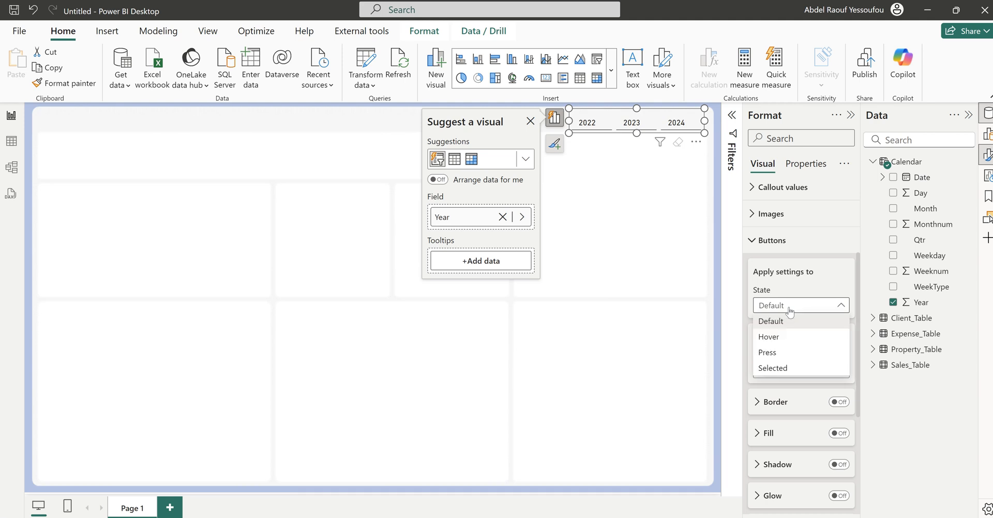
click(778, 368)
scroll(780, 383, down, 4)
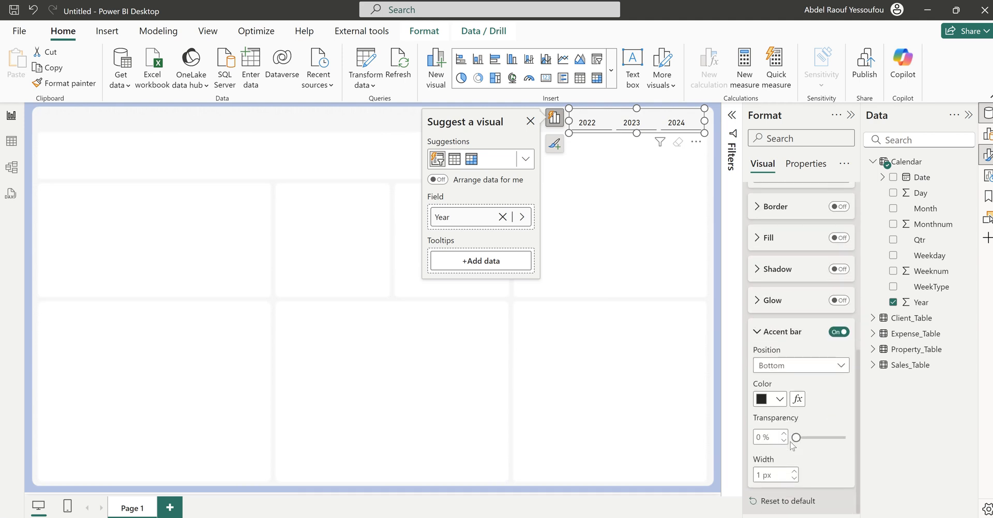
click(796, 476)
click(587, 124)
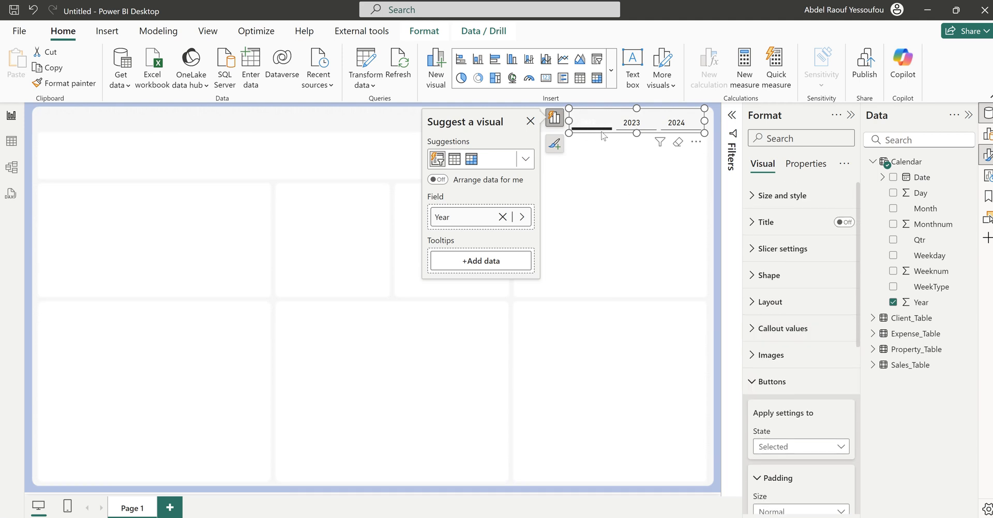
Format the year slicer's callout values for the Selected state as black, bold, size 14.
click(780, 381)
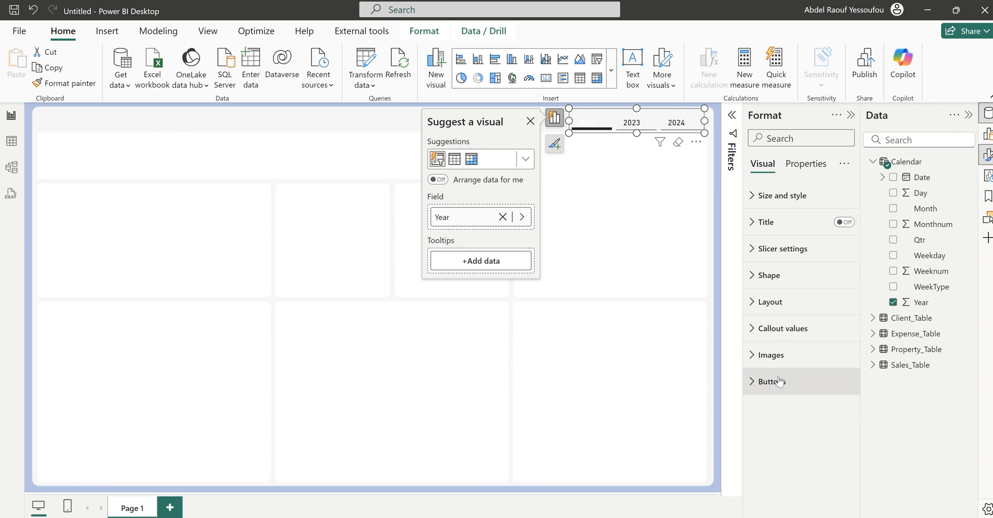
click(763, 333)
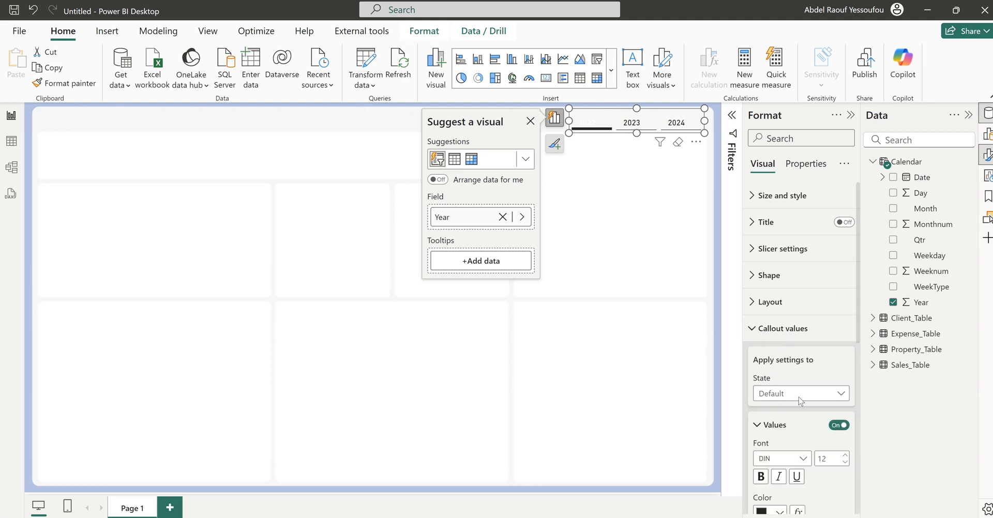
scroll(816, 332, down, 3)
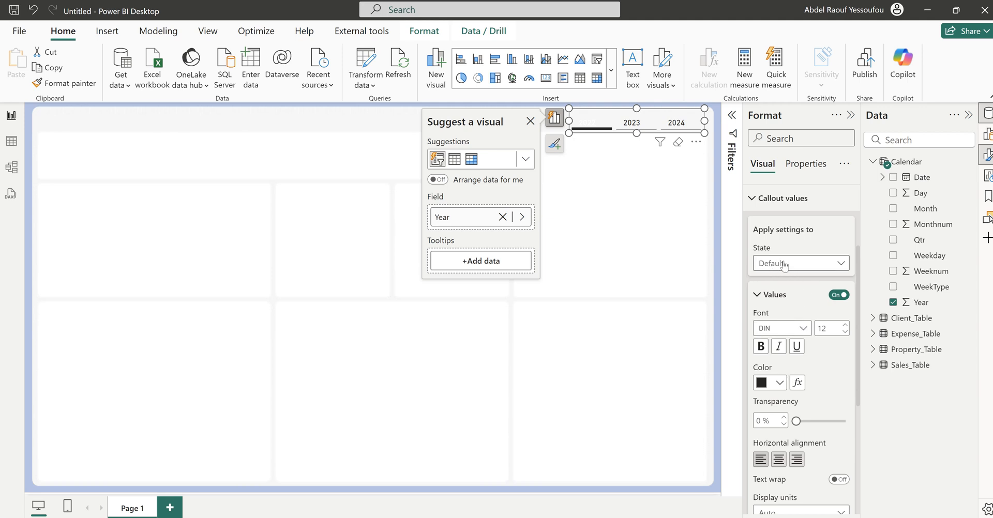
click(784, 265)
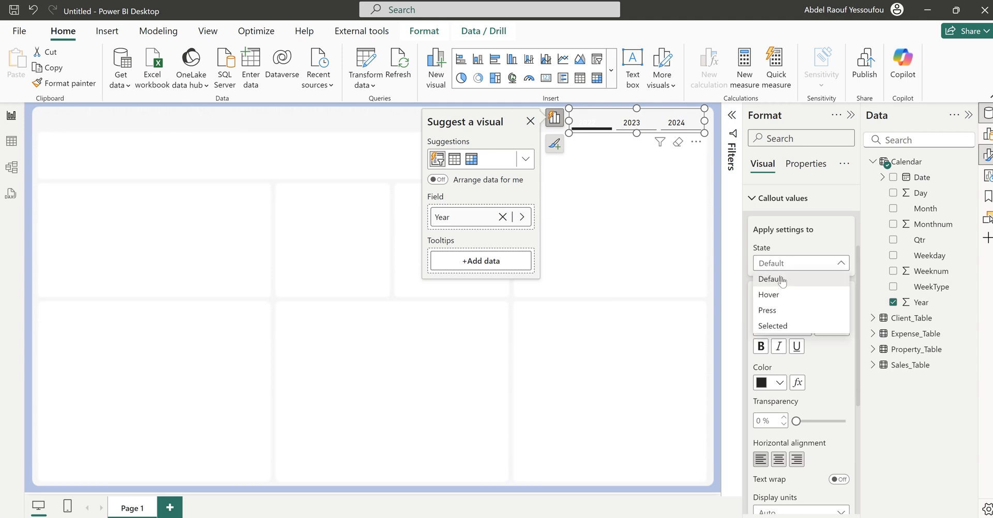
click(775, 326)
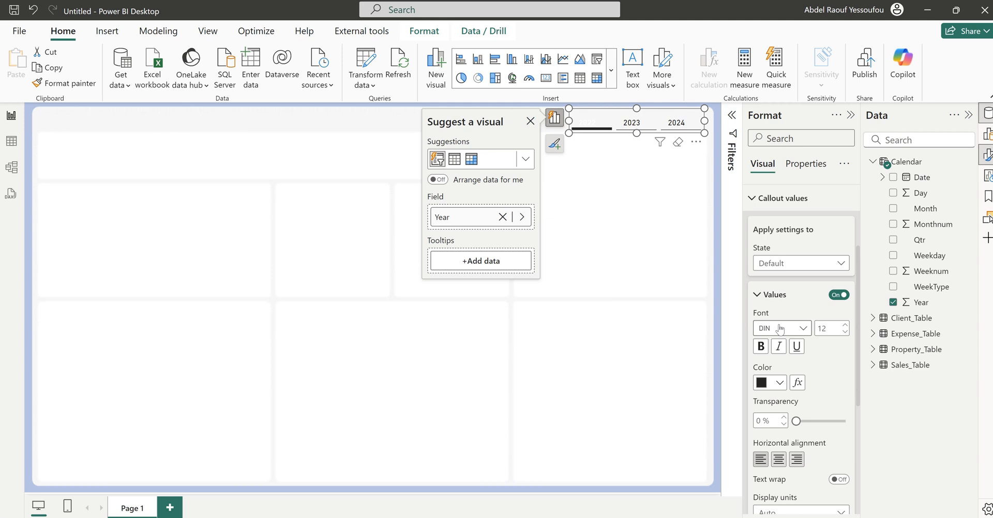
click(779, 384)
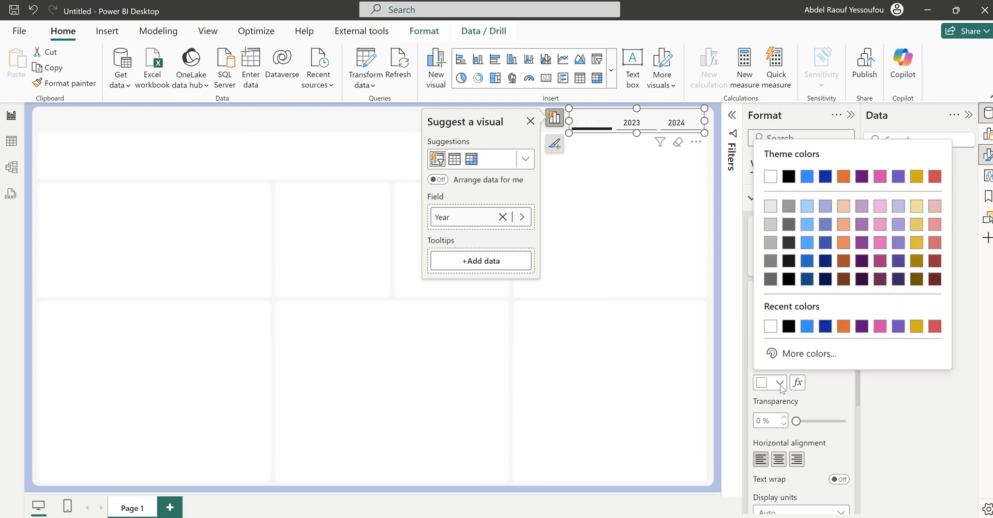
click(789, 328)
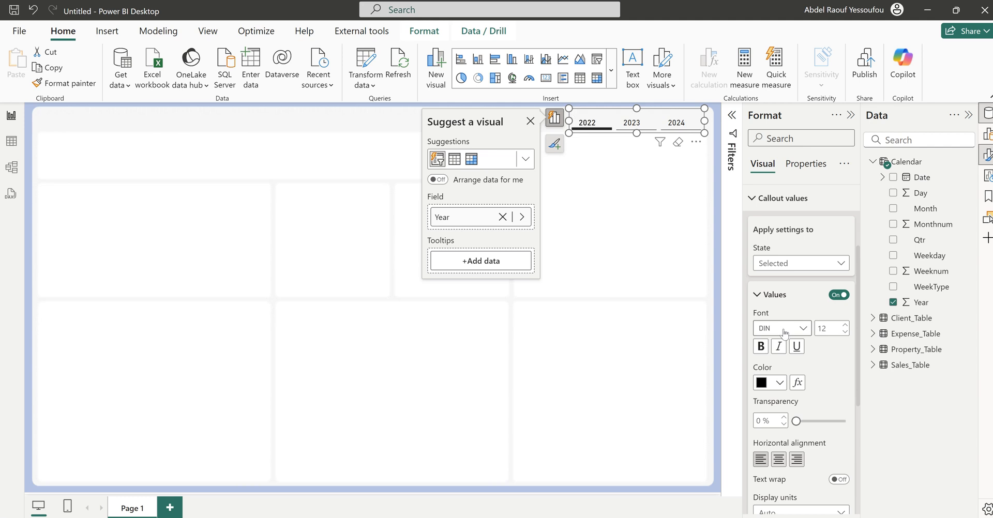
click(761, 345)
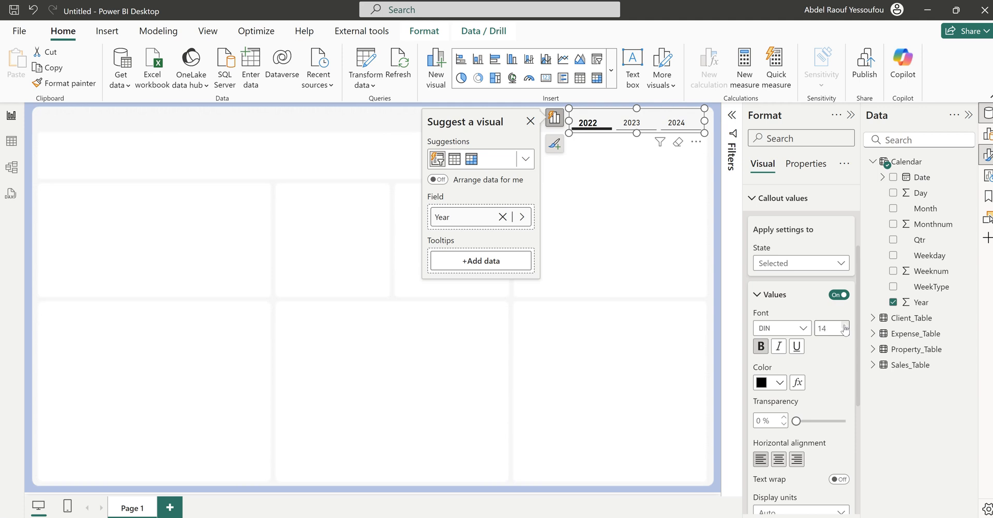
Select 2023, 2024 and 2022 in the year slicer in turn to check the selected value style.
click(634, 128)
click(677, 122)
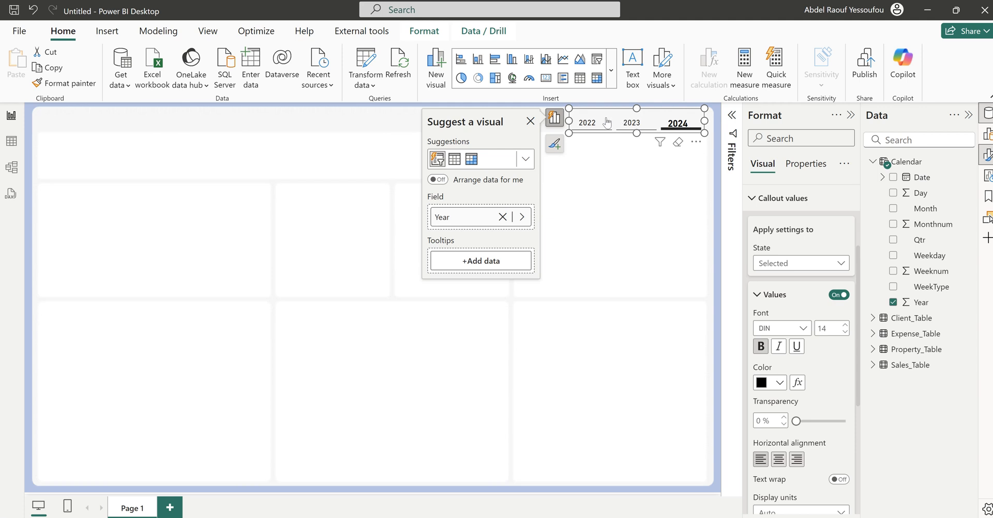
click(590, 123)
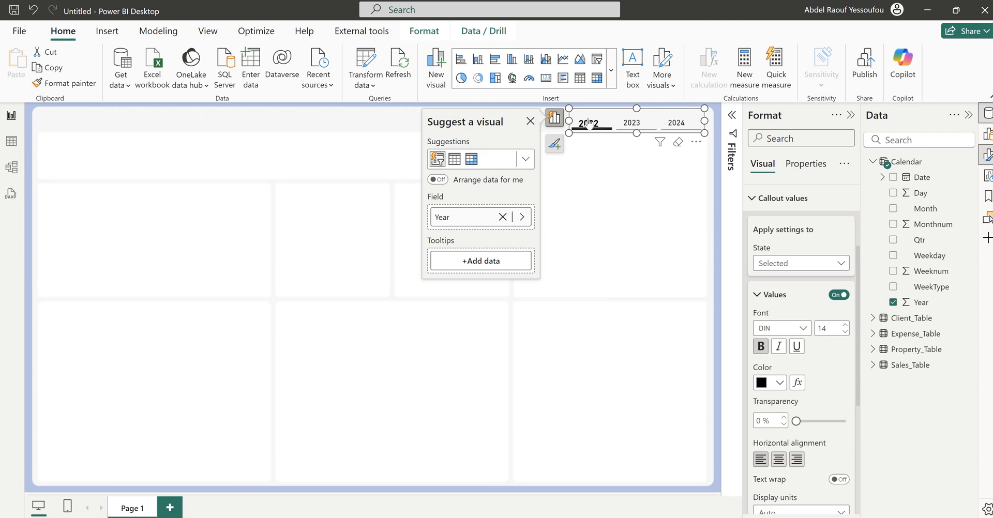
click(775, 199)
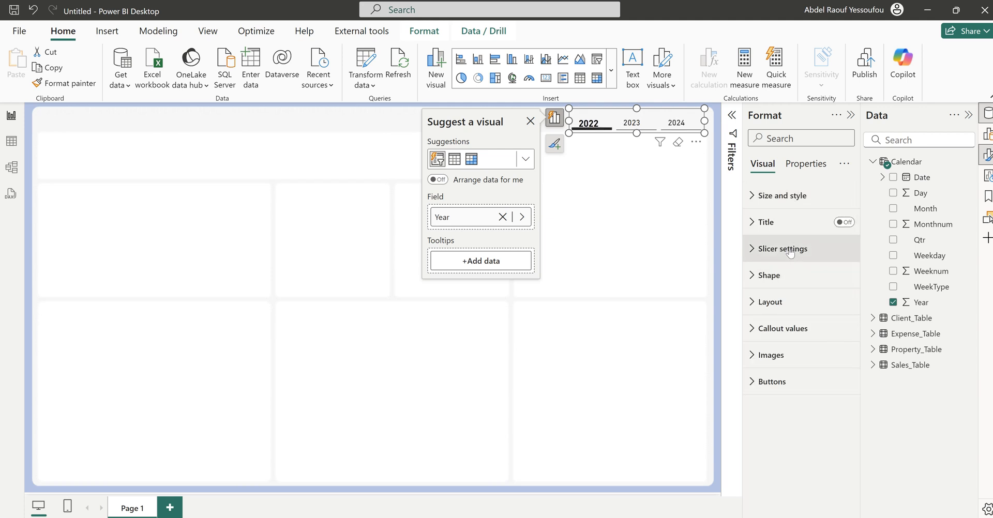
click(363, 127)
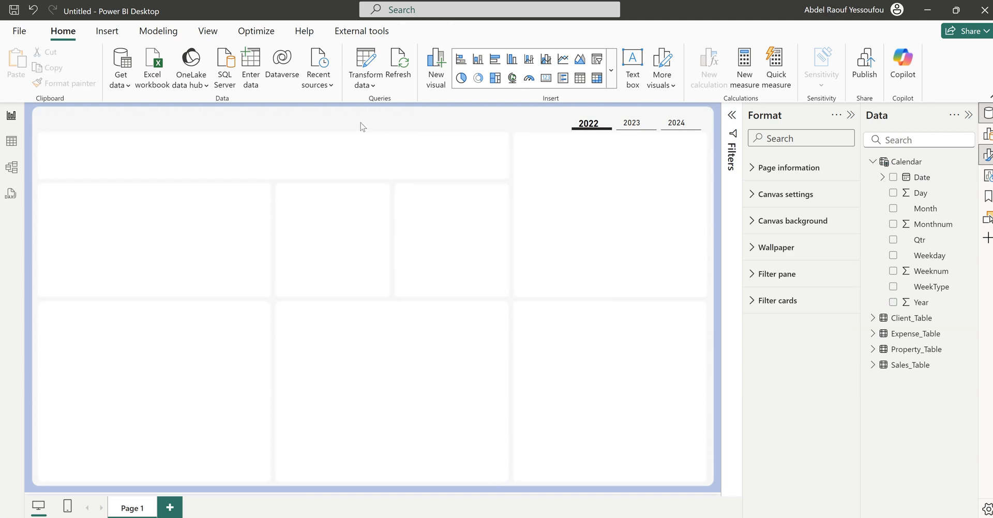
Turn on Force selection for the year slicer.
click(704, 137)
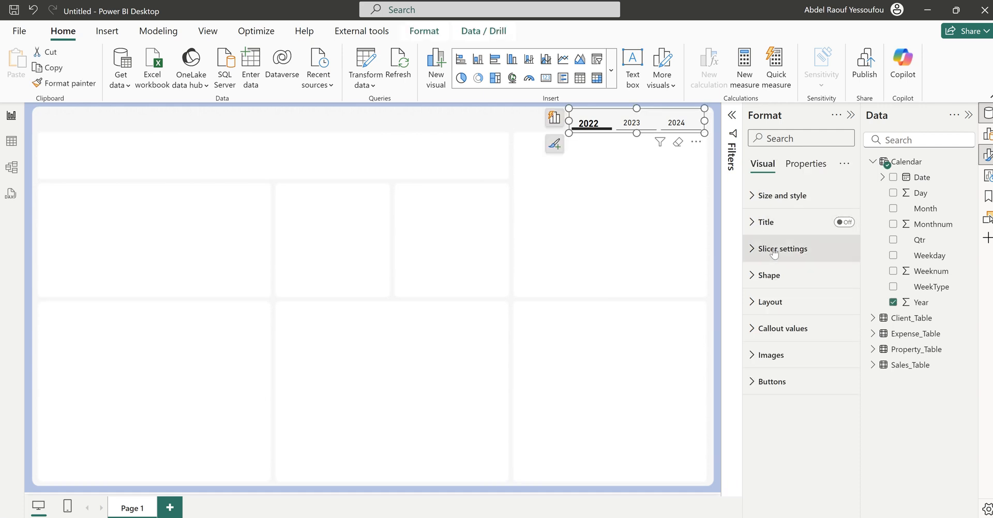
click(774, 250)
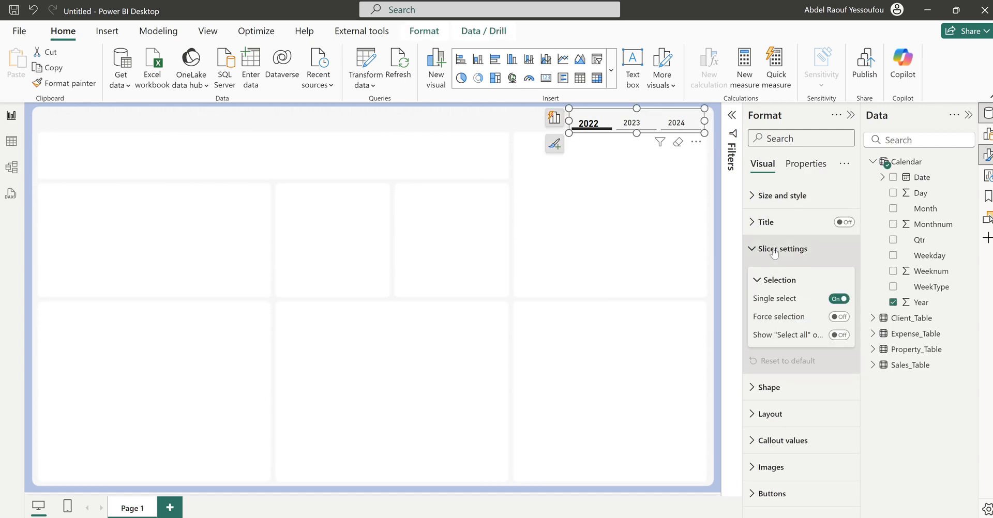
click(840, 317)
click(468, 123)
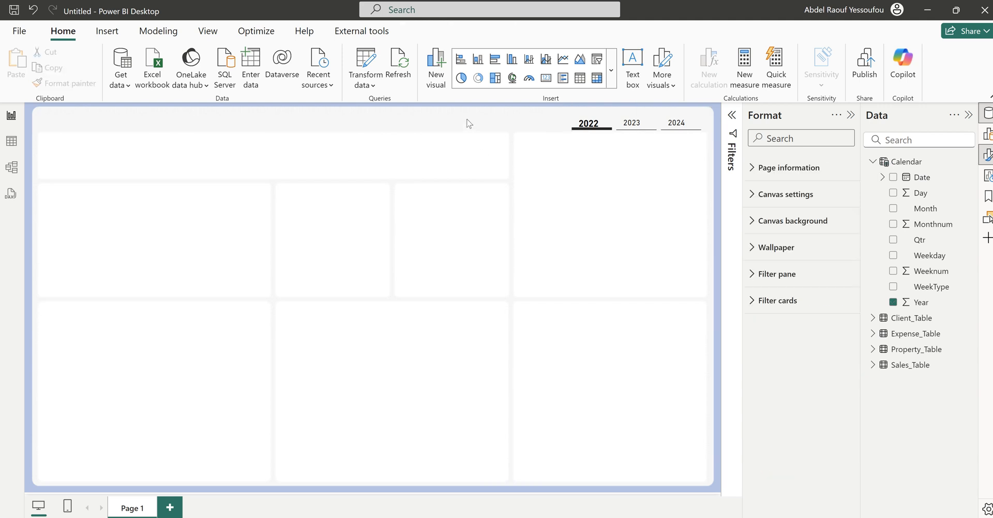
Review the KPI cards in the finished PropertyManegementDashboard report, and return to the untitled report.
mouse_move(620, 516)
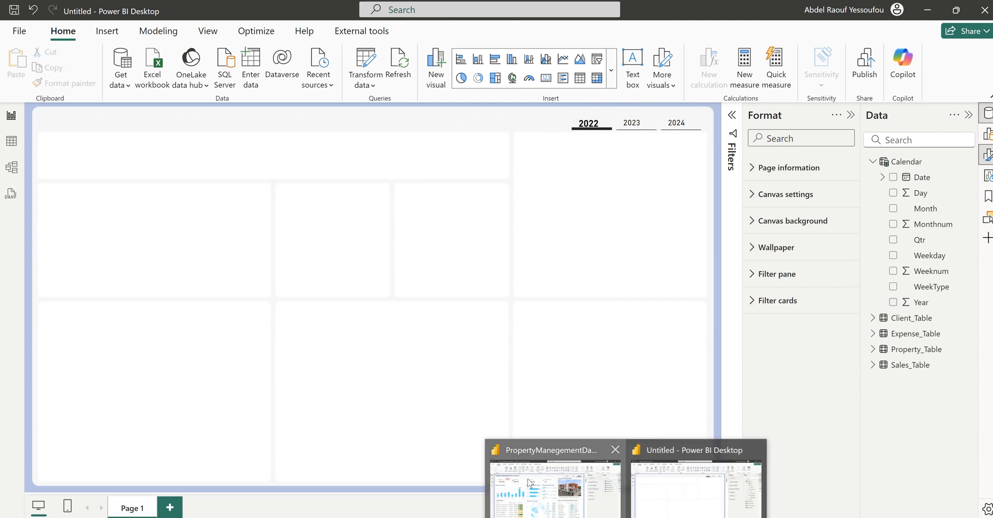
click(554, 486)
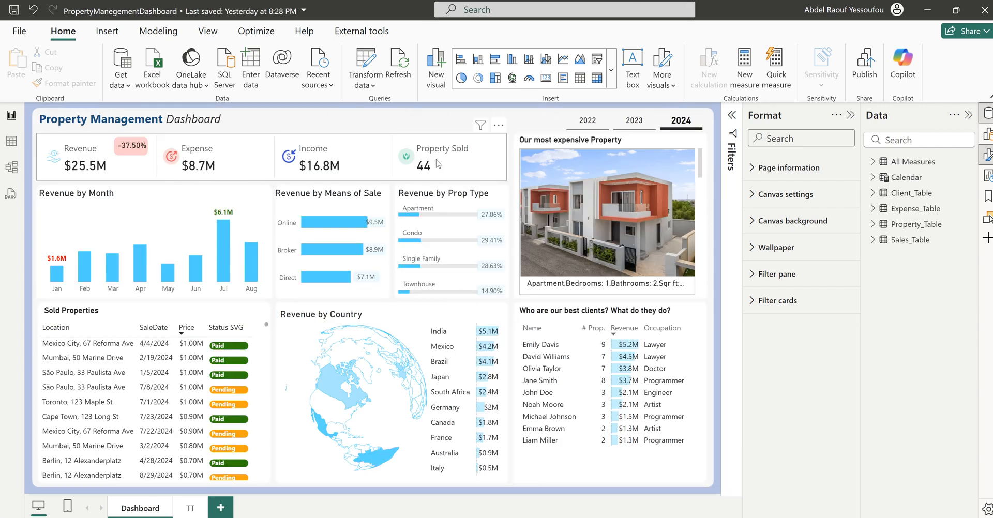
mouse_move(620, 515)
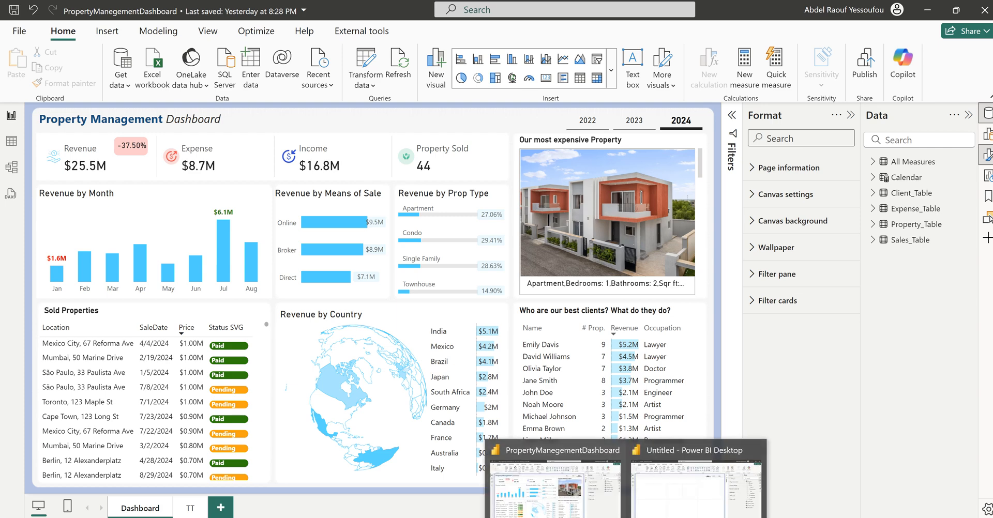
click(671, 501)
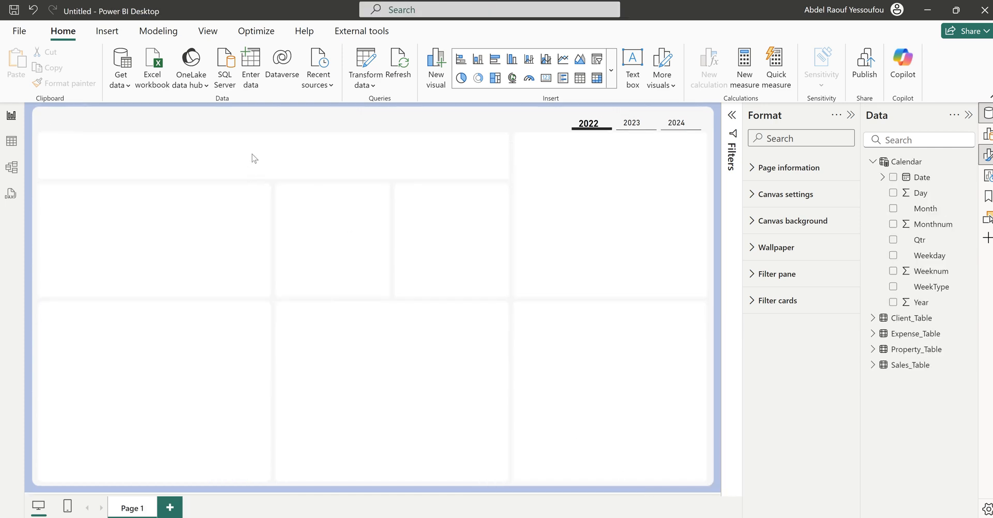
Create and load an empty table named All Measures.
click(872, 161)
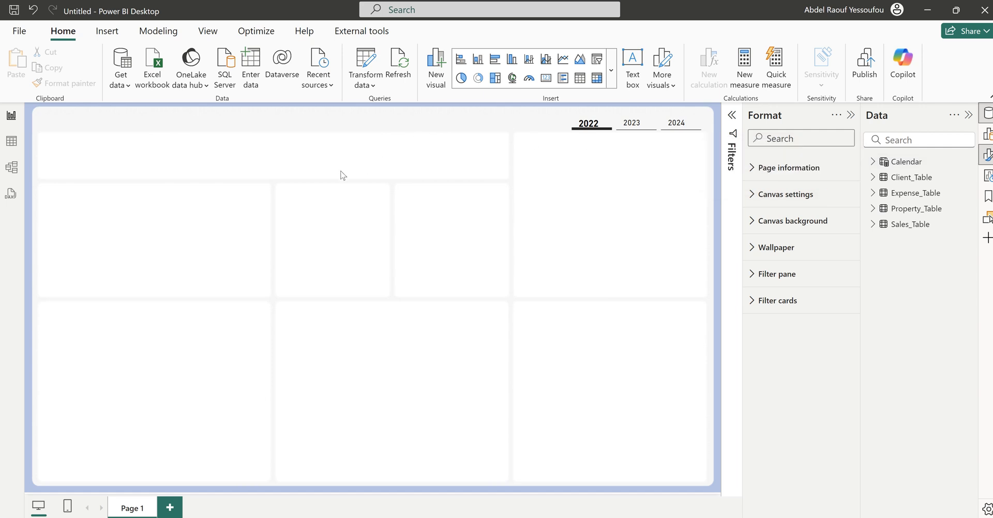
click(252, 78)
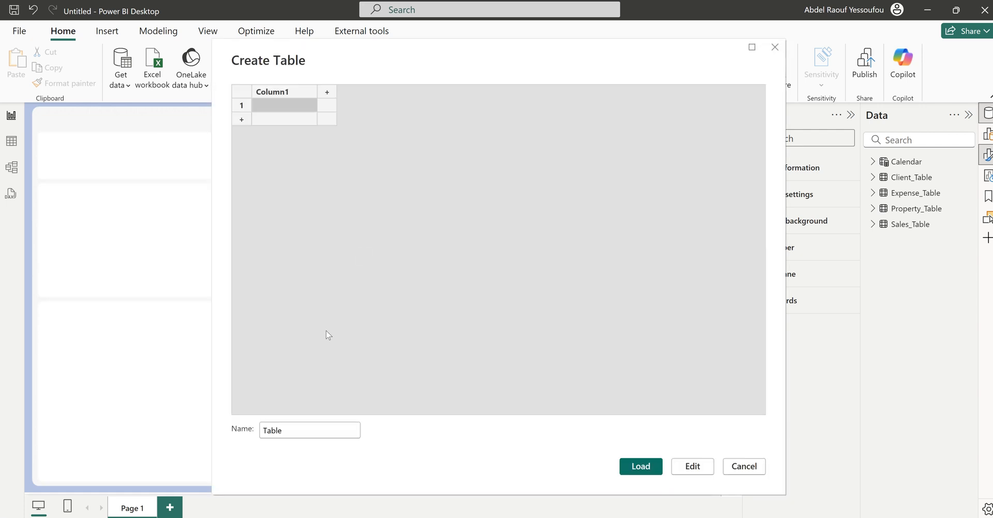
drag(310, 430, 239, 431)
text(All Measures)
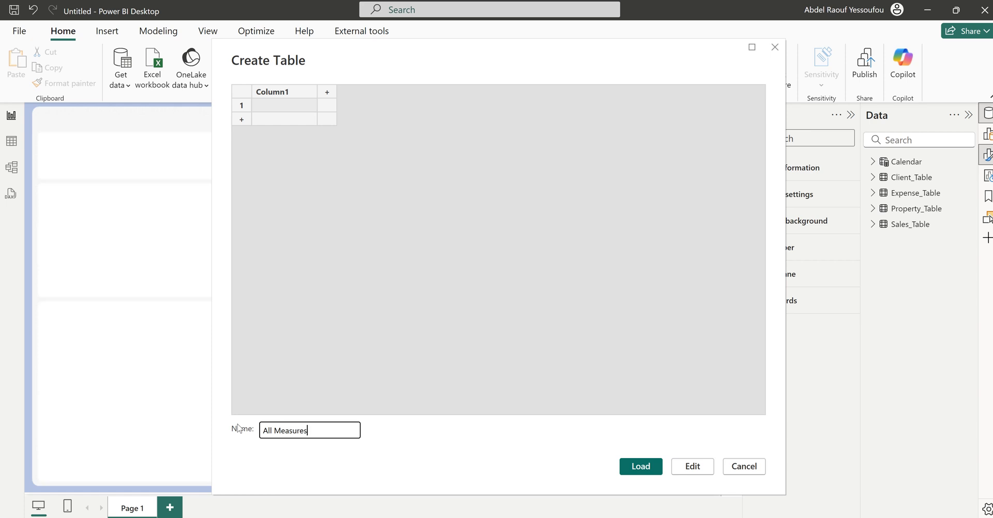
click(648, 468)
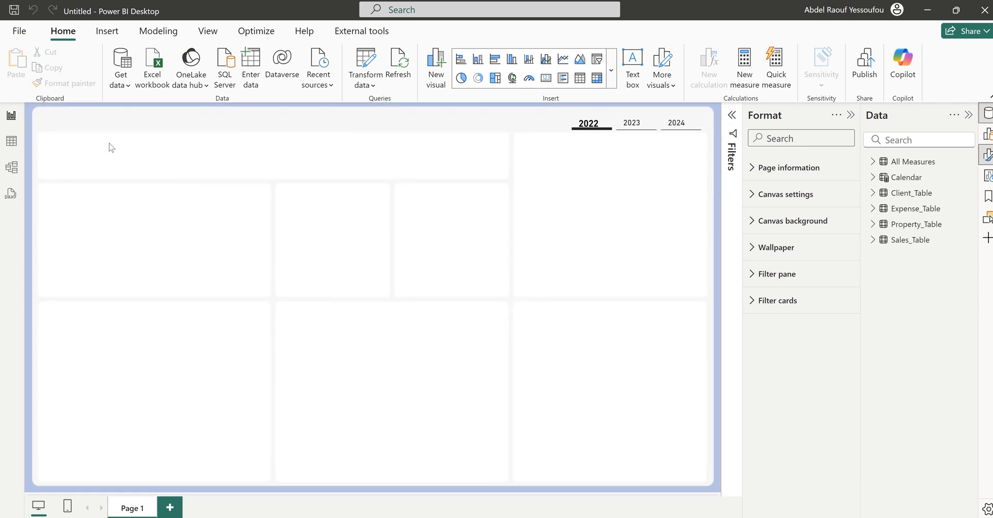
Examine the columns of Property_Table in the table data and return to the report page.
click(8, 147)
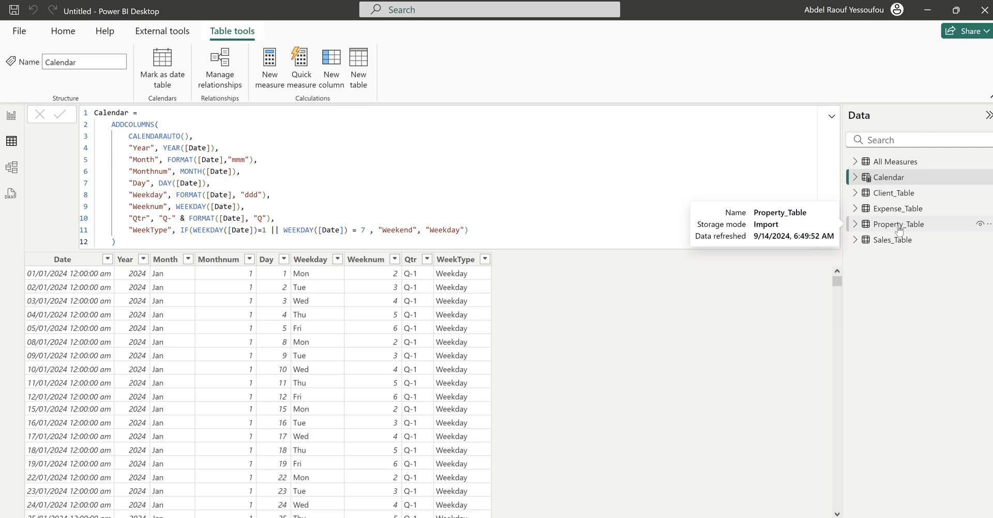
click(899, 224)
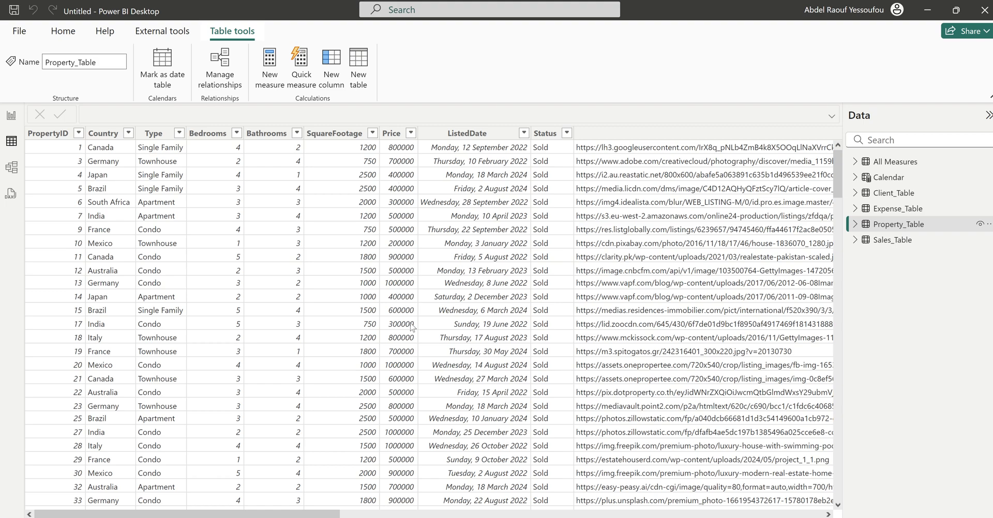
drag(278, 516, 315, 516)
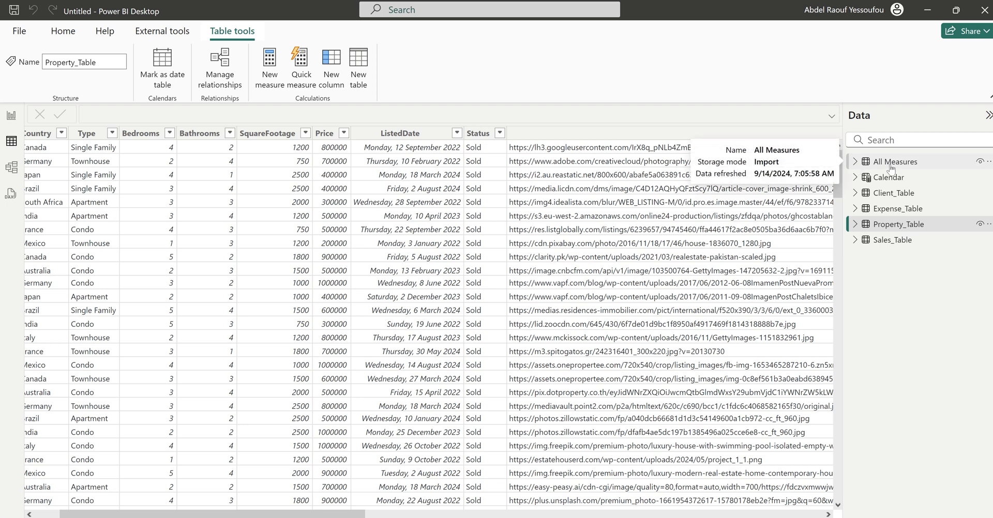
click(10, 116)
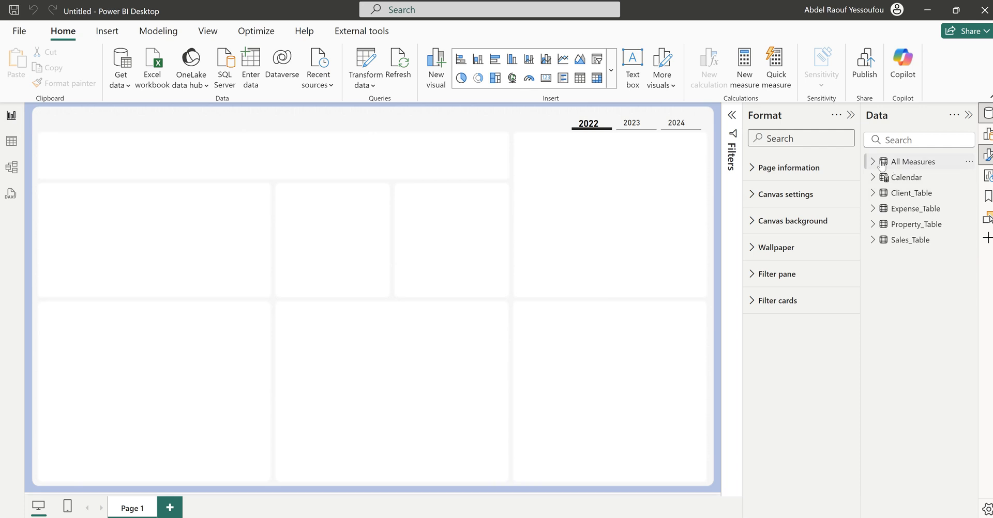
Add a new measure named Revenue to the All Measures table.
right_click(914, 161)
click(848, 187)
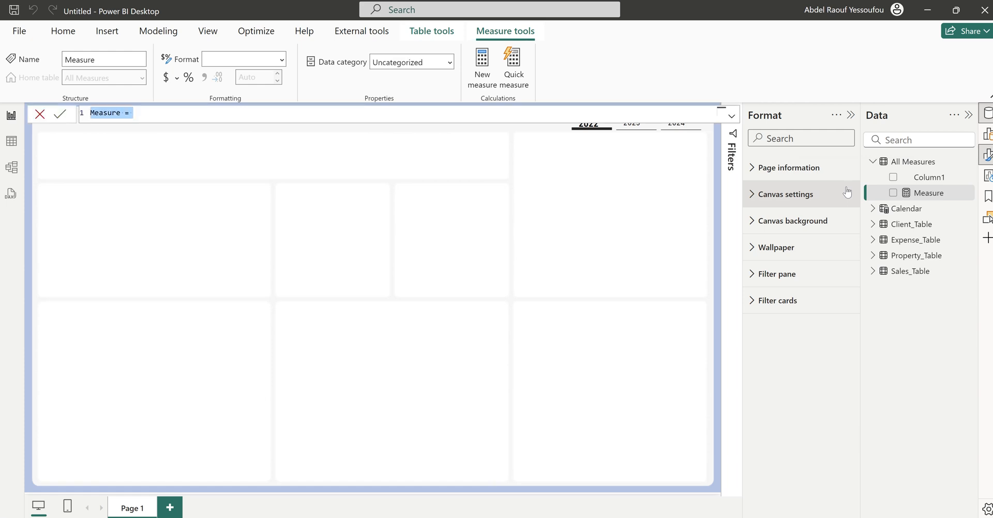
text(Reve)
text(nue )
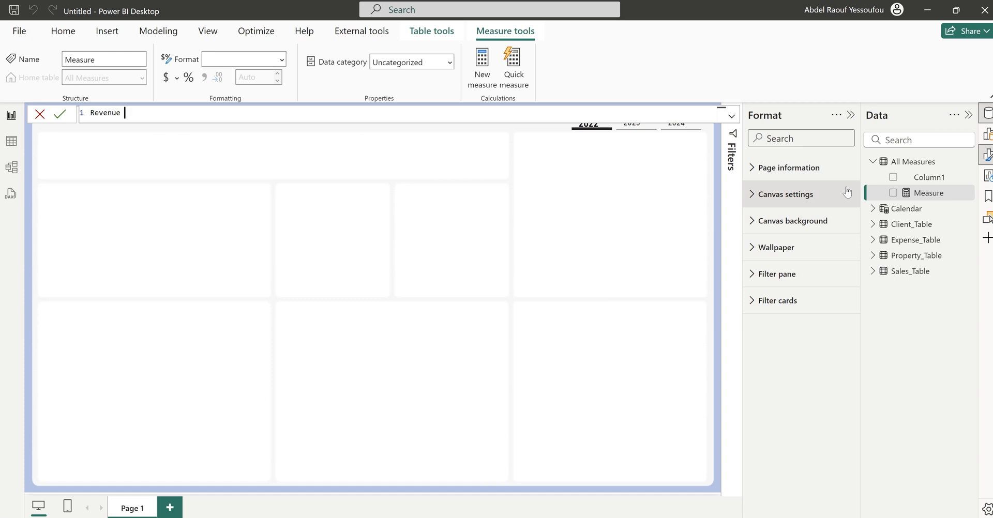
text(=)
key(shift+Return)
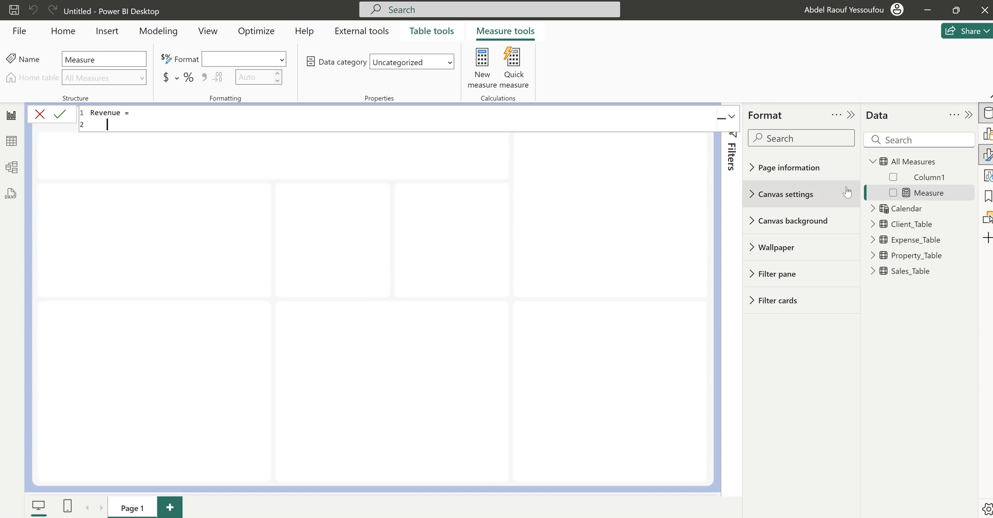
Start the Revenue formula with CALCULATE over the sum of Property_Table[Price].
text(cal)
key(Tab)
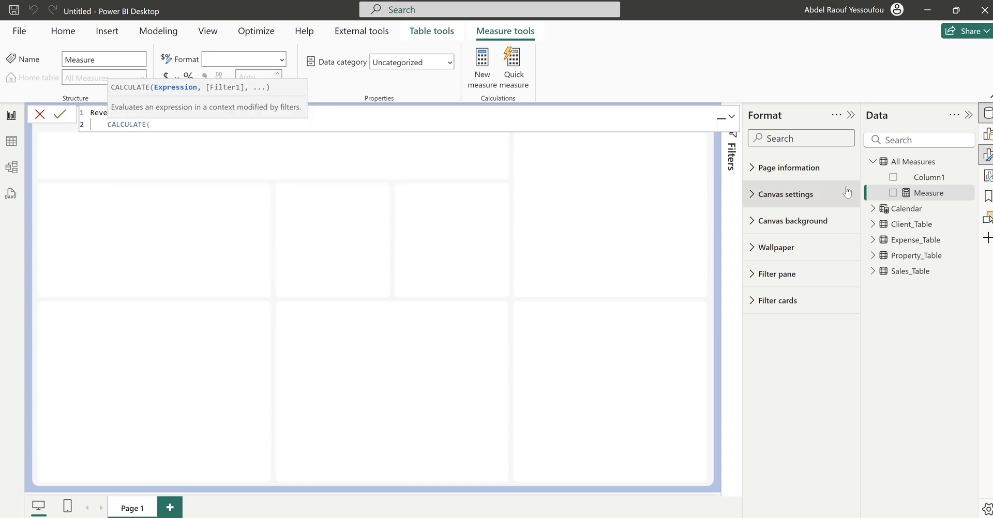
key(shift+Return)
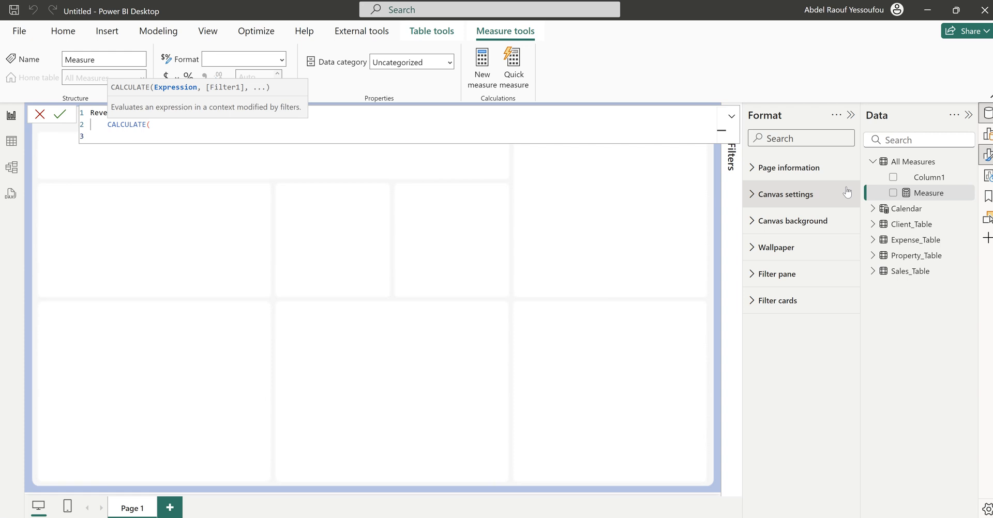
text(sum)
key(Tab)
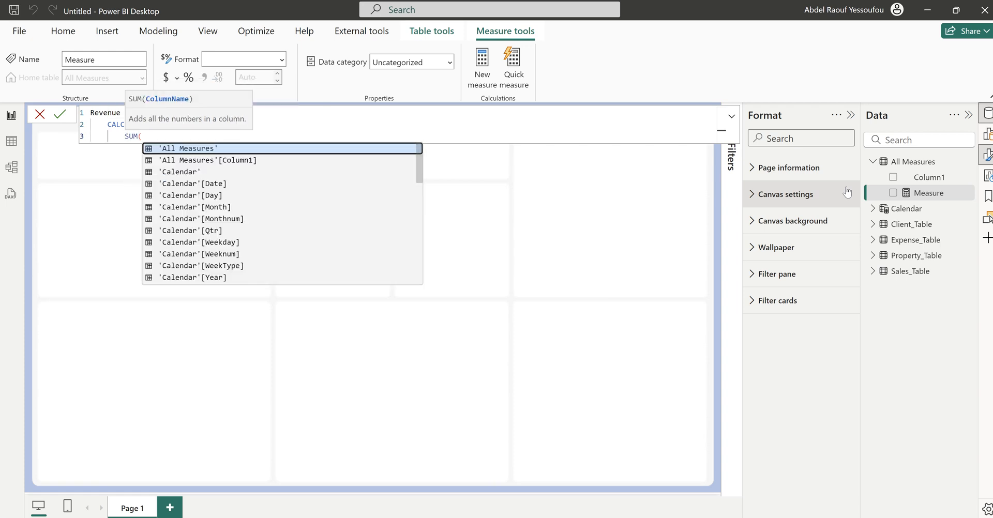
text(pri)
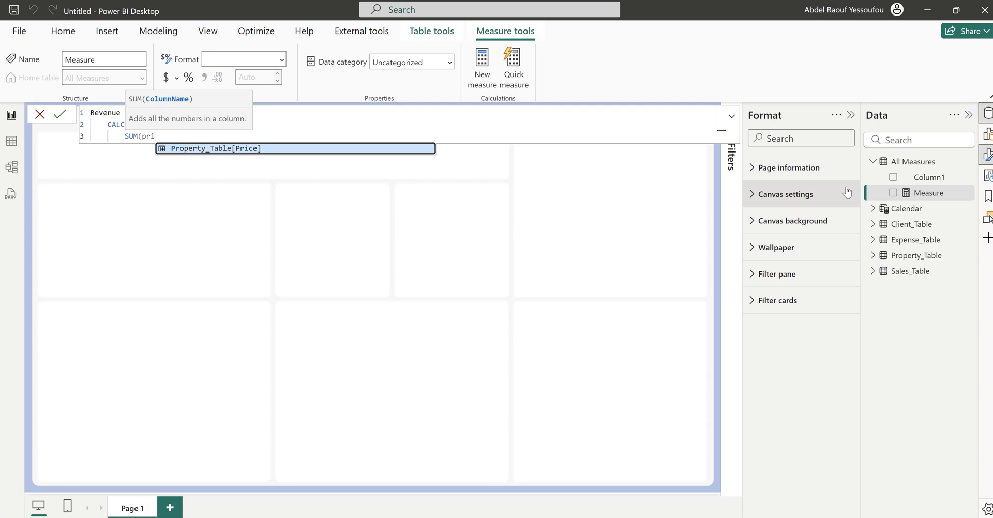
key(Tab)
text())
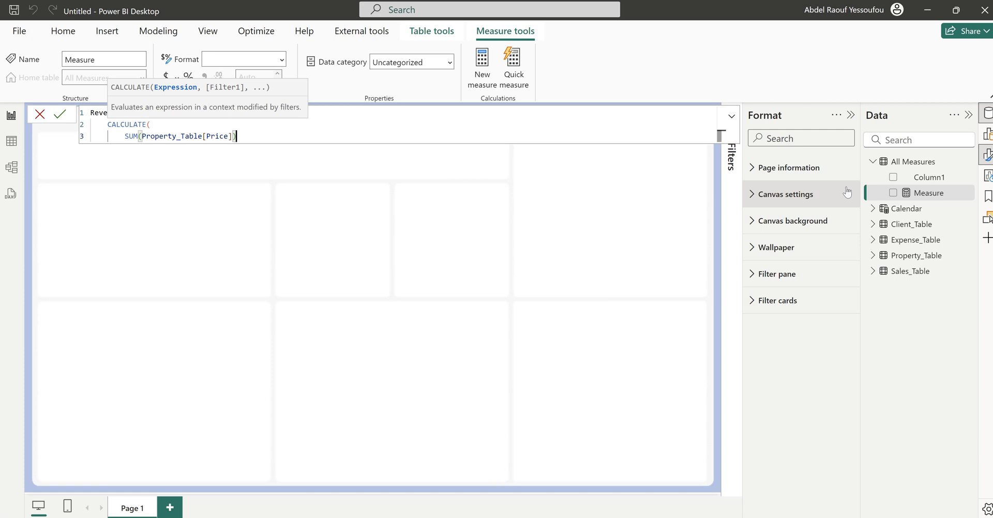
text(,)
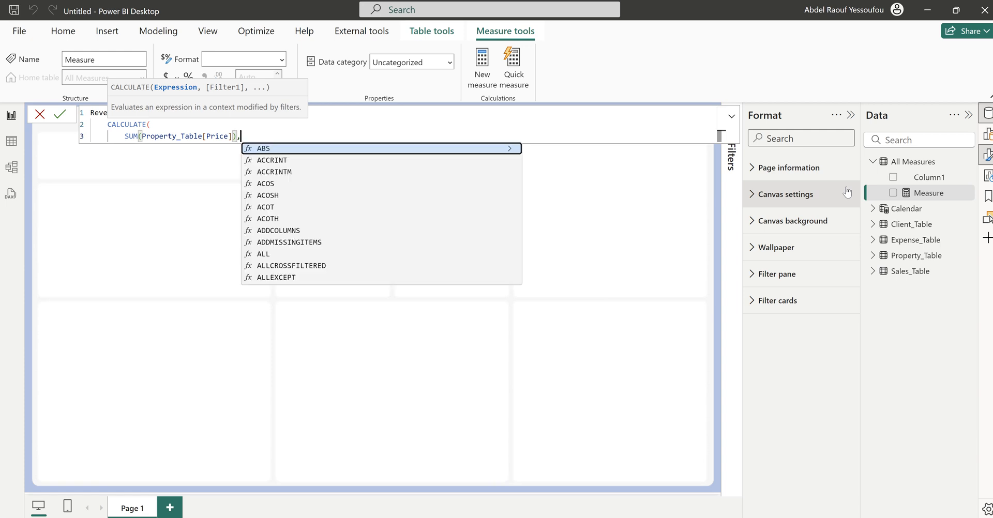
Filter the Revenue calculation to Property_Table[Status] = "Sold" and commit the measure.
key(shift+Return)
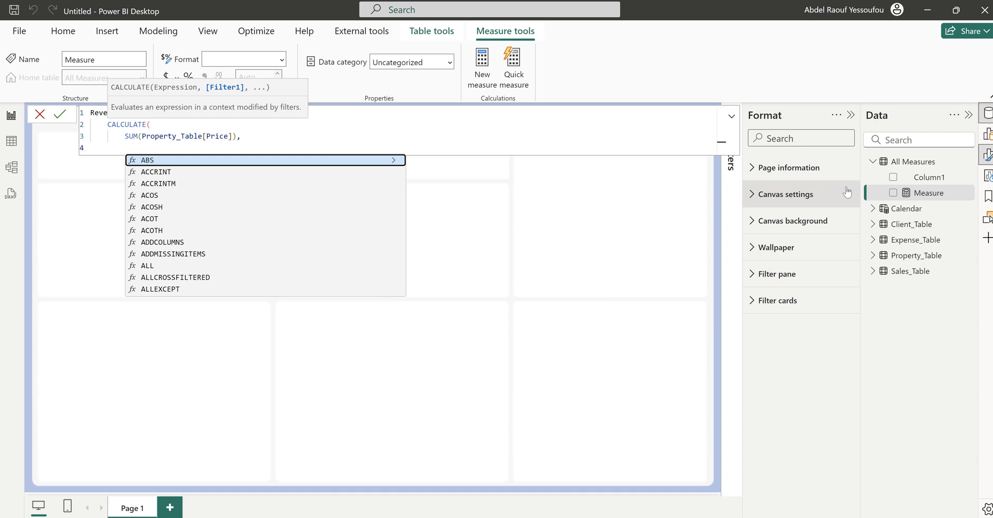
text(stat)
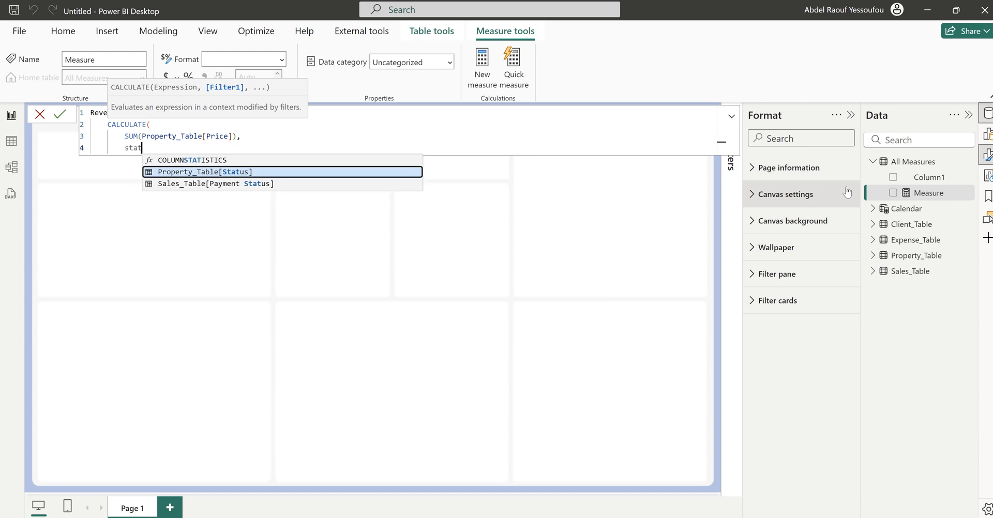
key(Tab)
text(=)
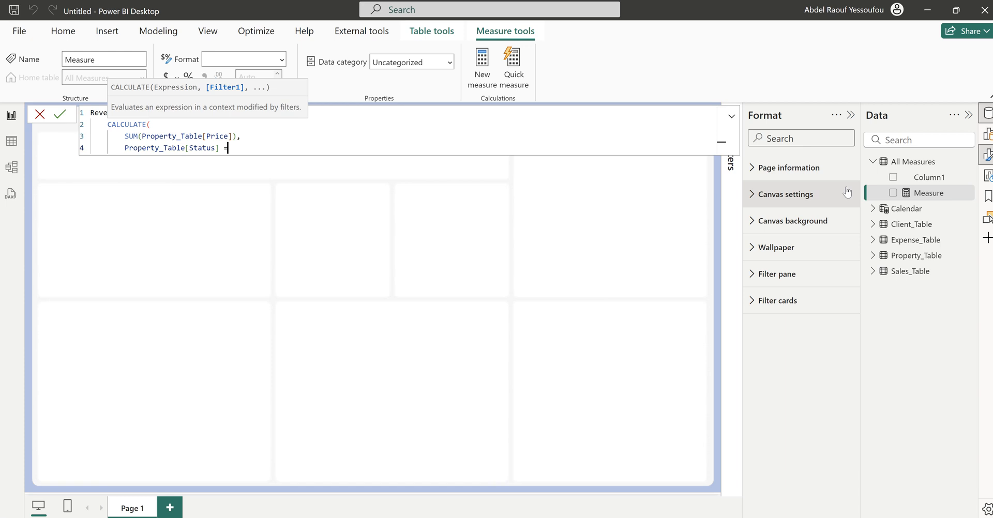
text( "Sold)
text(")
key(Return)
text())
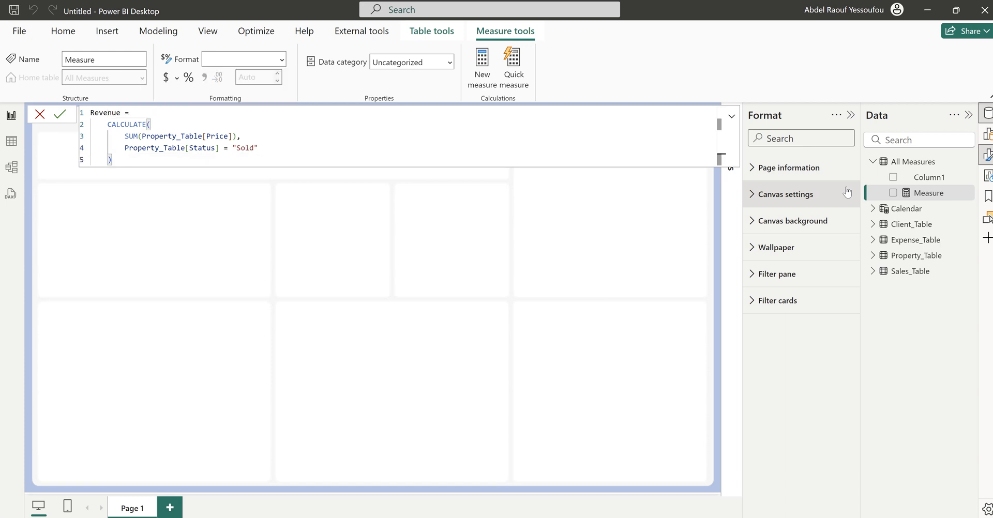
key(Return)
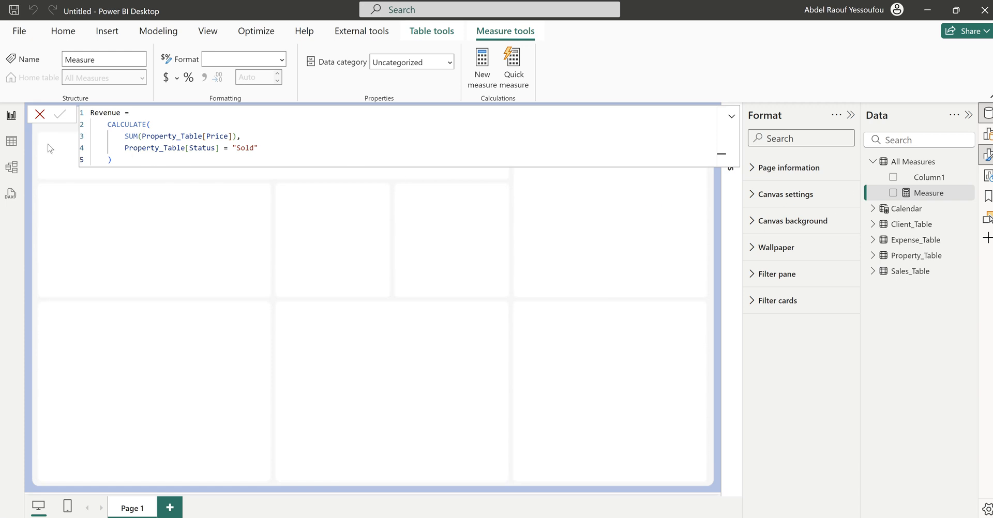
click(176, 176)
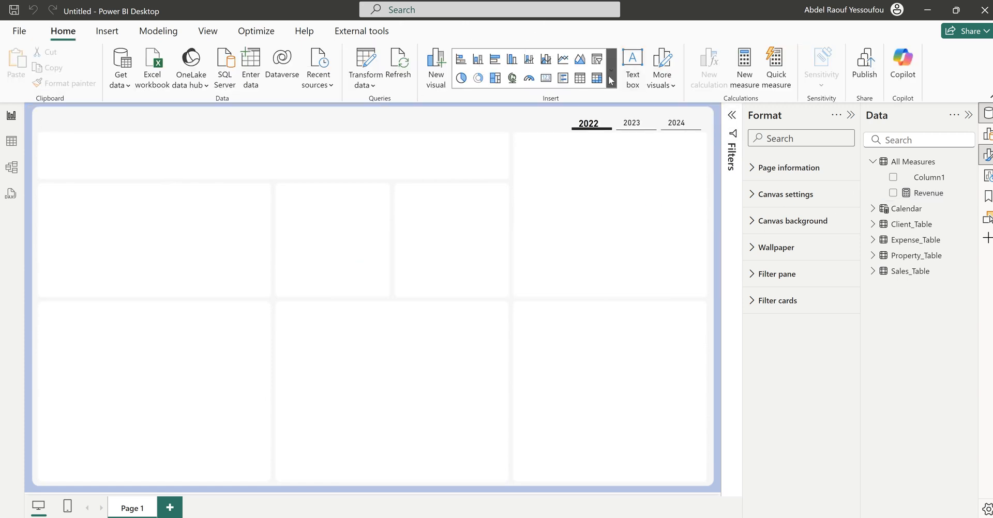
Insert a new-style card showing the Revenue measure and switch the year slicer to 2023.
click(610, 80)
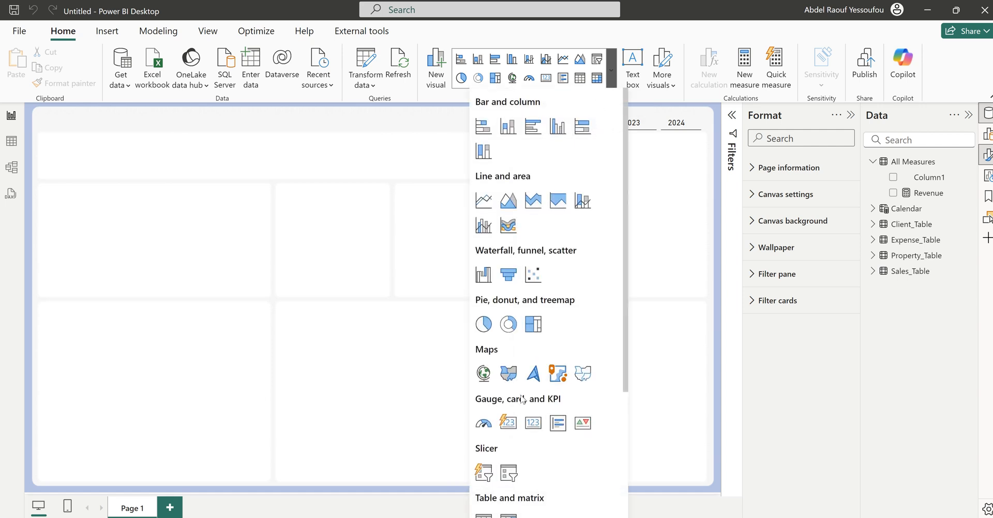
click(508, 423)
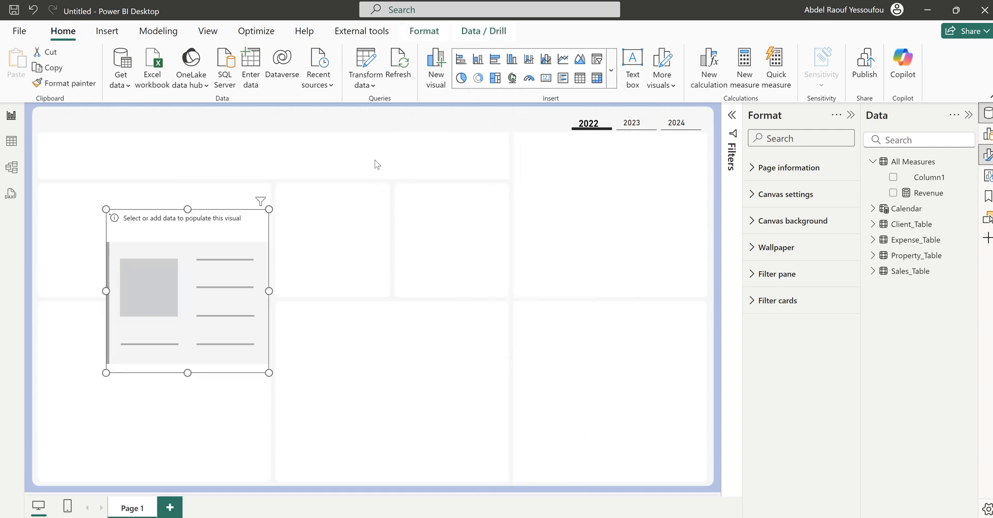
click(892, 193)
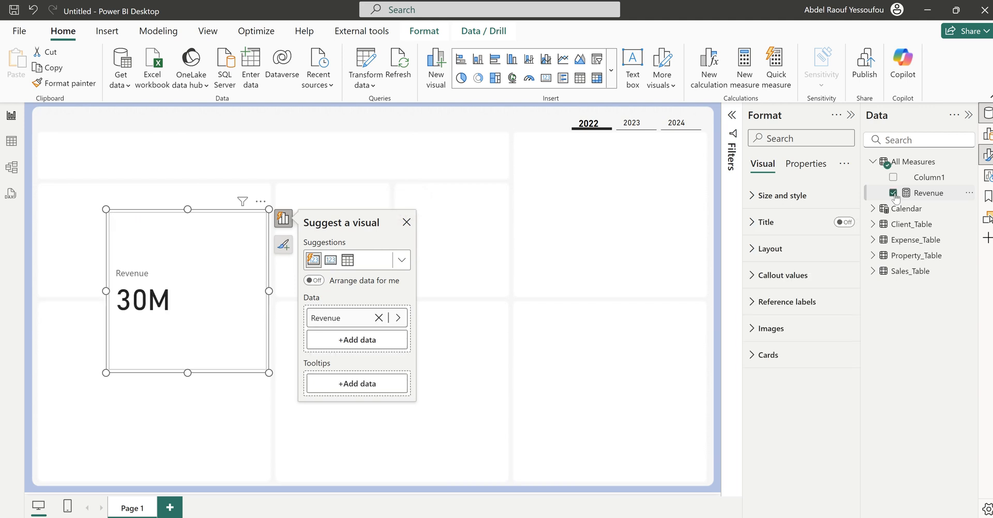
click(633, 127)
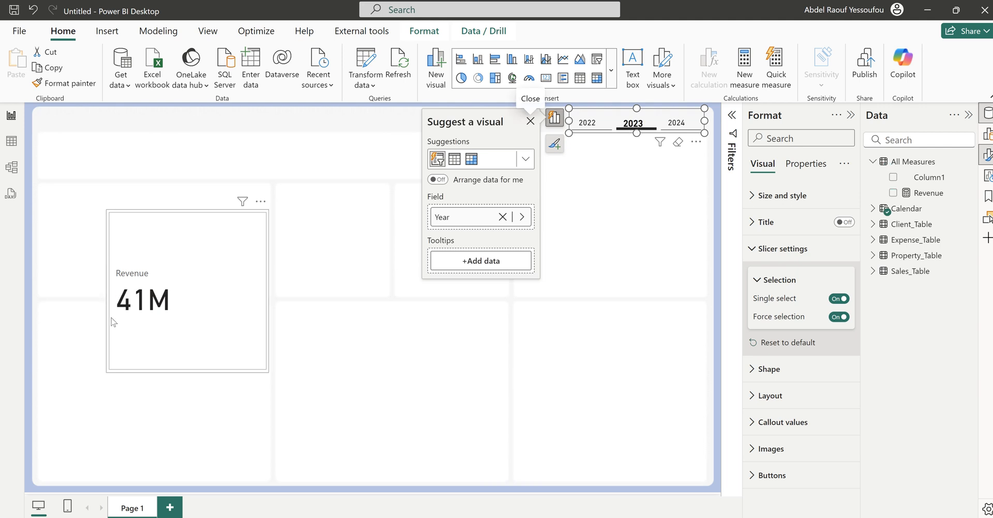
click(297, 255)
Review the KPI cards in the finished PropertyManegementDashboard report and go back to the untitled report.
mouse_move(626, 517)
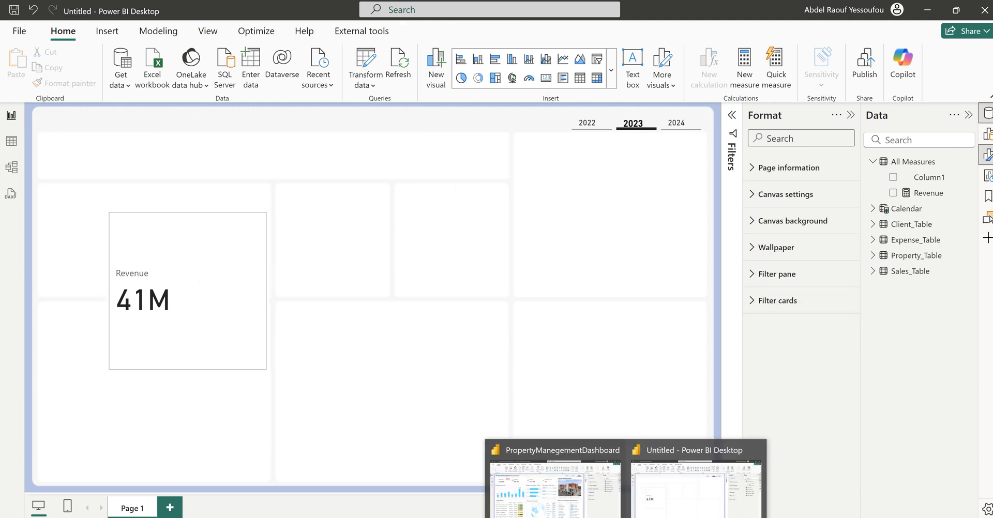
click(573, 511)
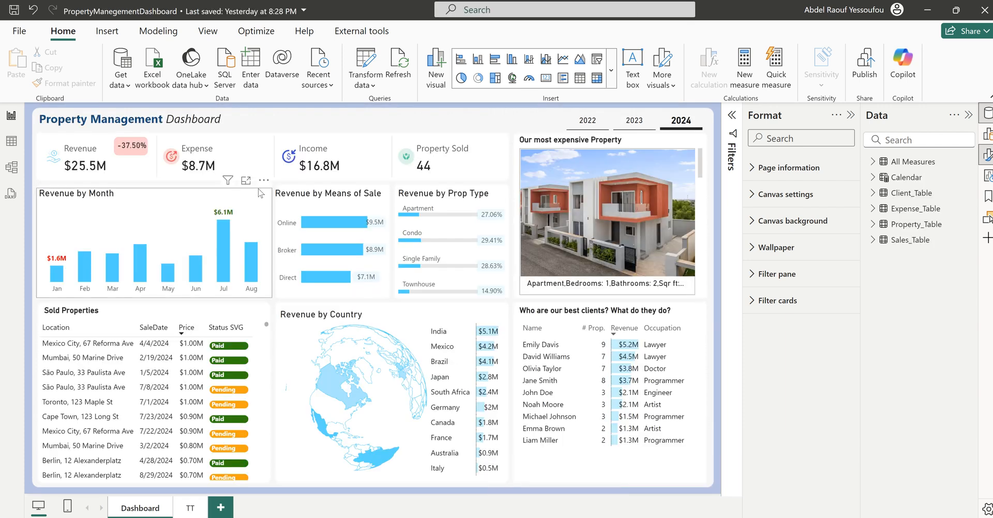
click(929, 10)
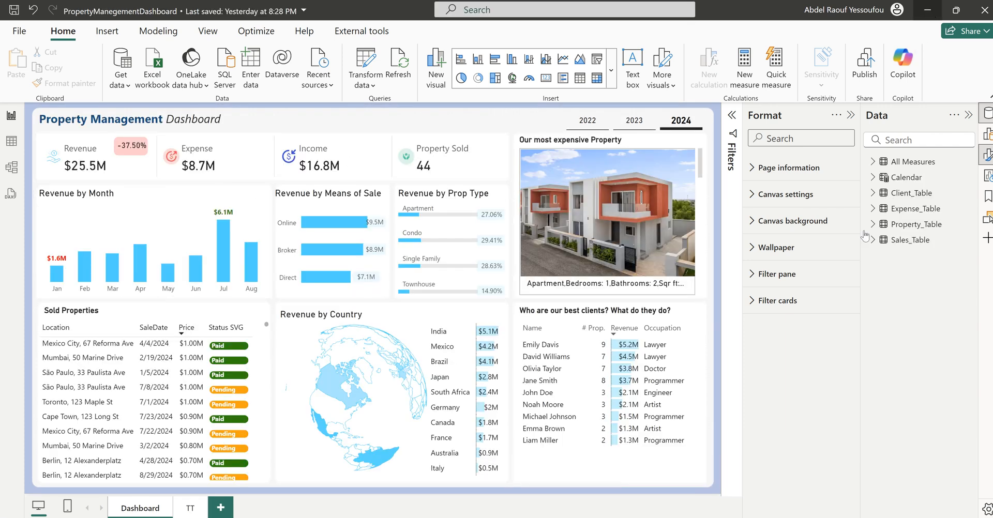
Add a new measure named Expense to the All Measures table.
right_click(906, 163)
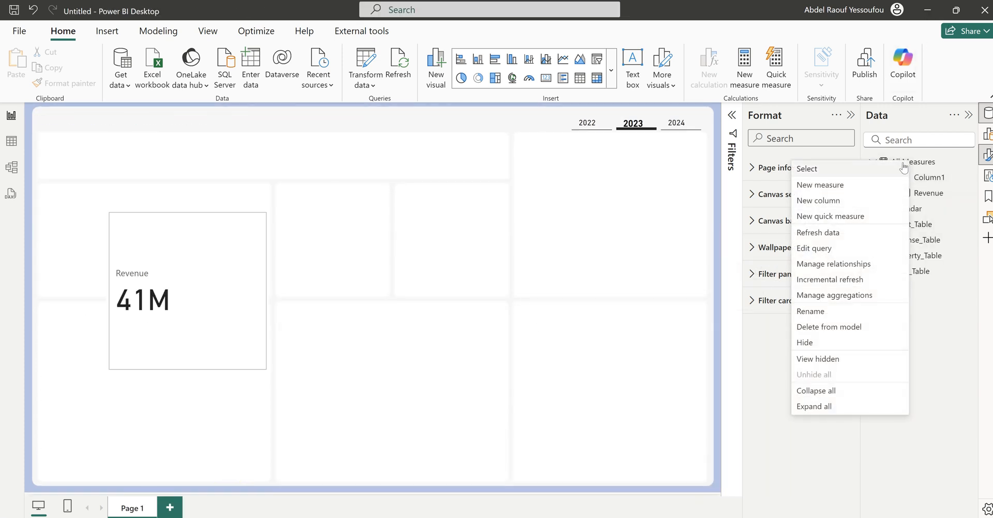
click(845, 187)
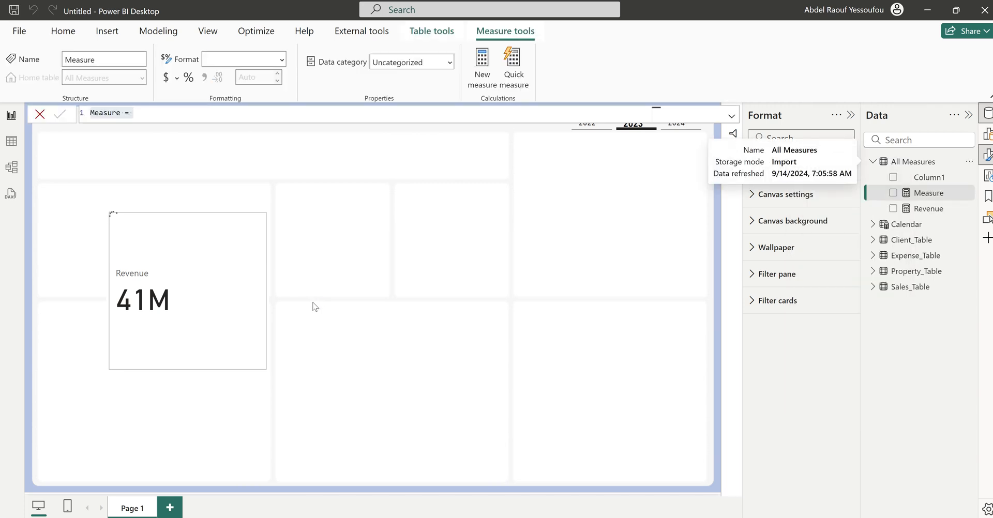
key(BackSpace)
text(Expen)
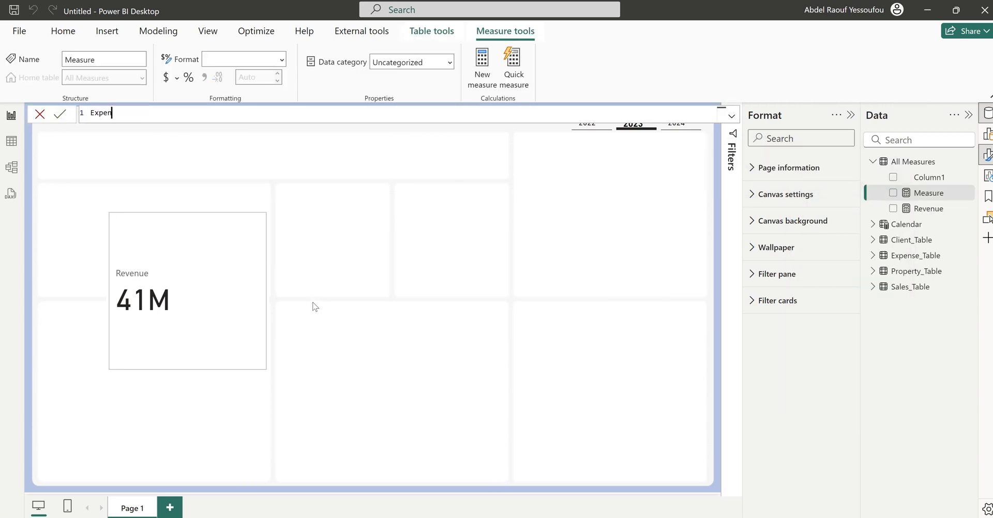
text(se =)
key(shift+Return)
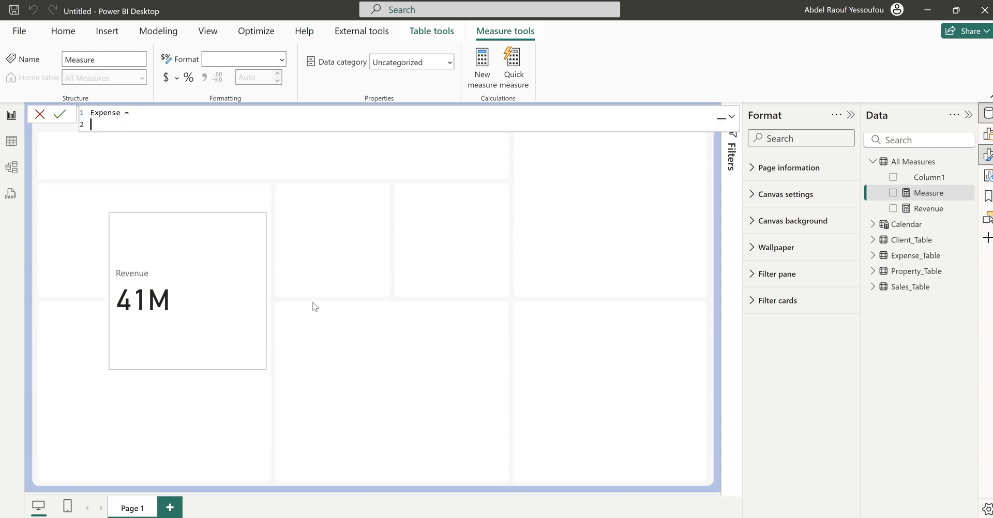
Define the Expense measure as SUM(Expense_Table[Amount]) and commit it.
key(Tab)
text(SUM()
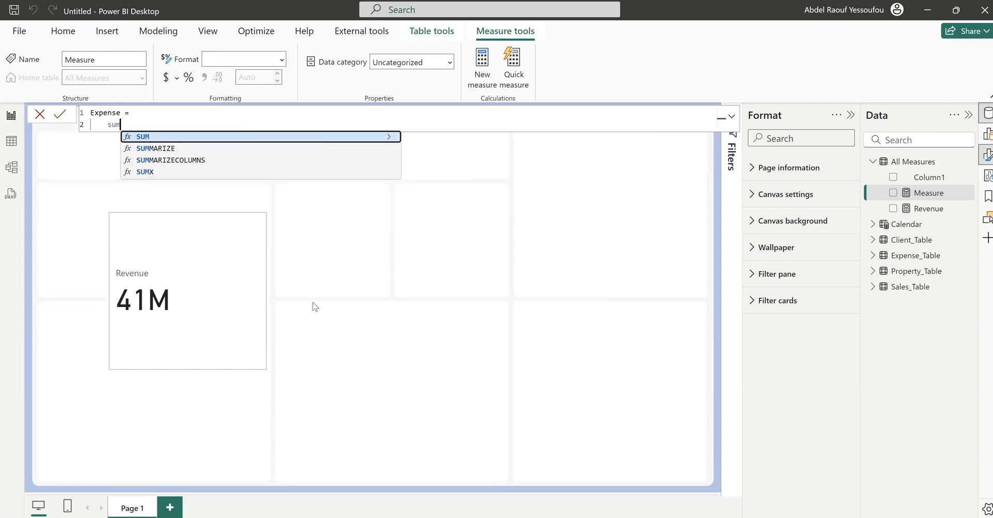
text(ex)
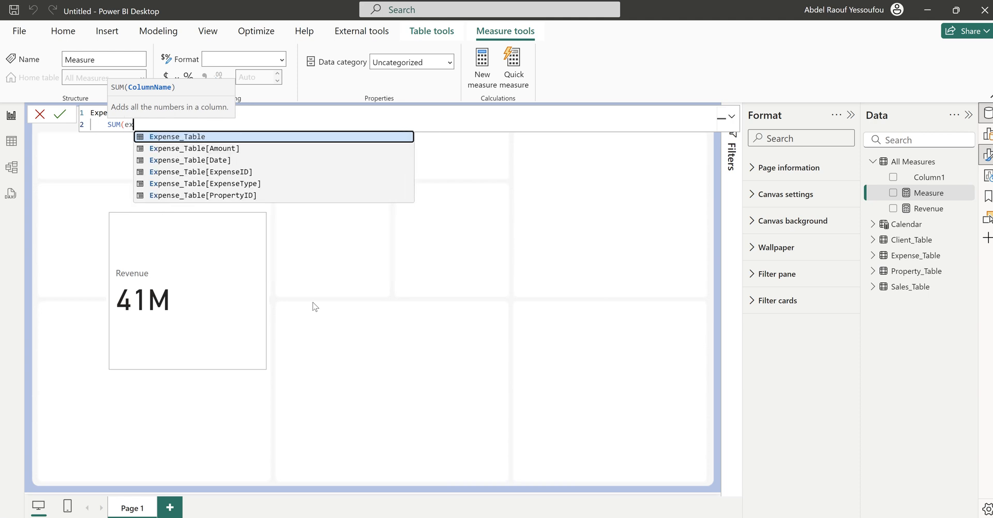
key(Down)
key(Tab)
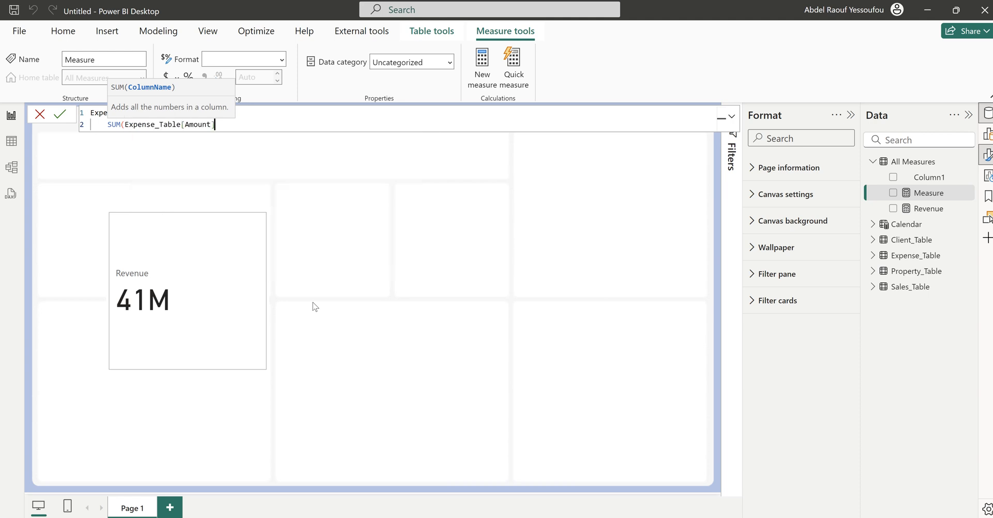
text())
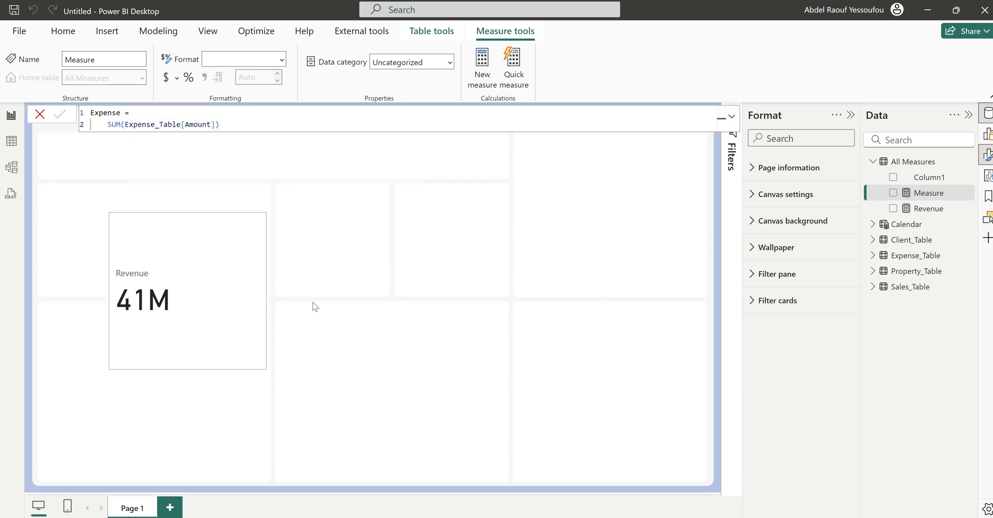
key(Return)
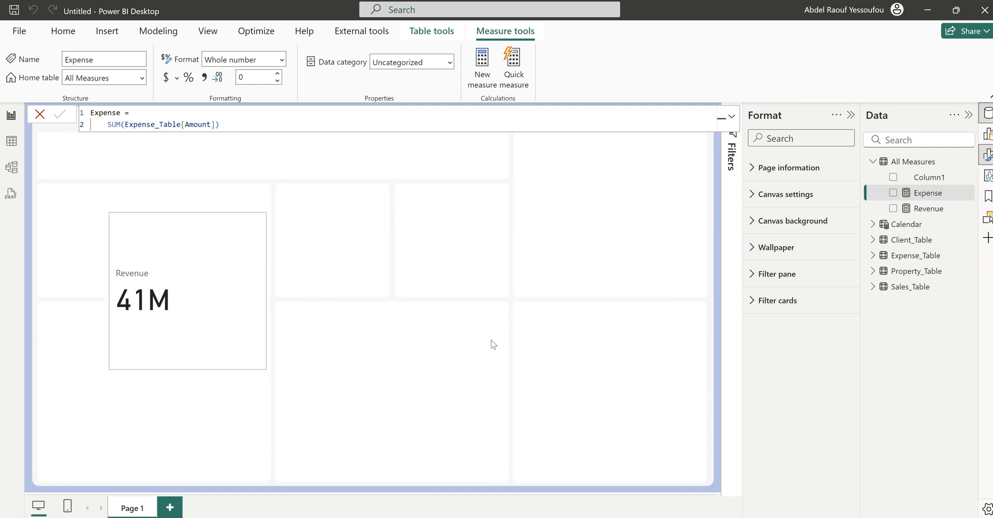
Add a measure named Income to the All Measures table, defined as [Revenue] - [Expense].
right_click(910, 163)
click(858, 189)
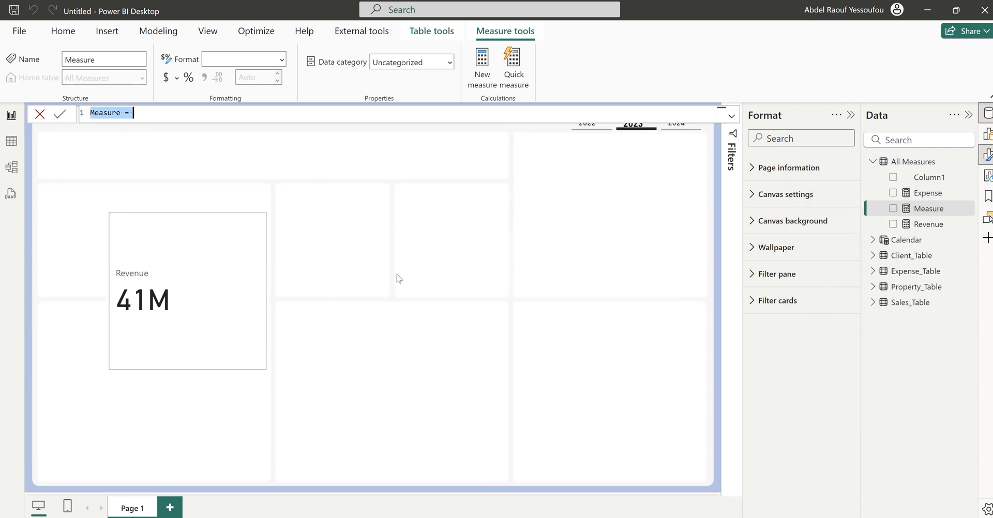
text(Income )
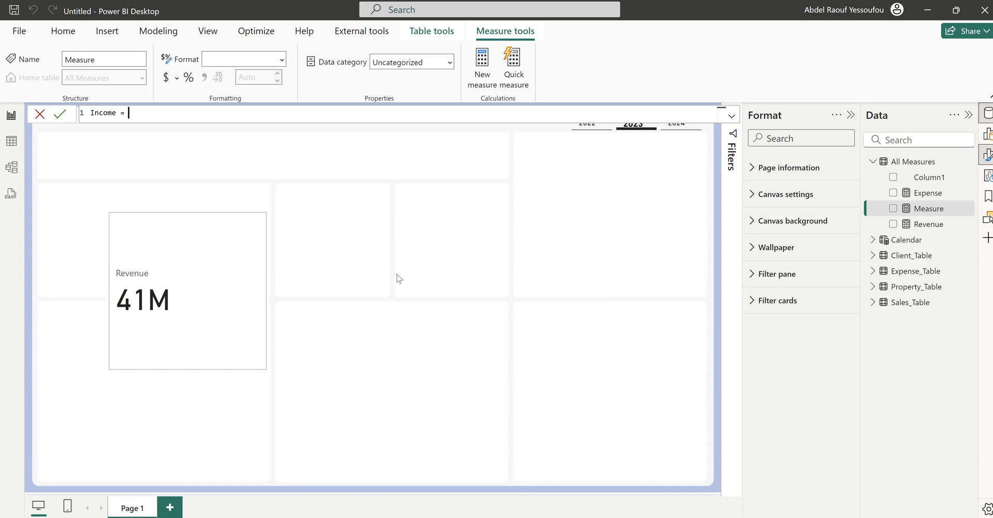
text(= [Revenue] - exp)
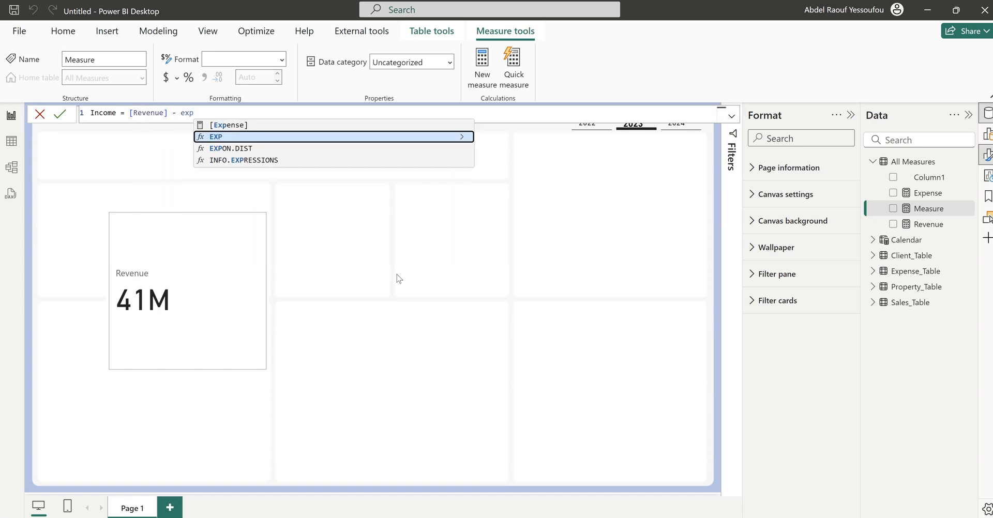
key(Up)
key(Tab)
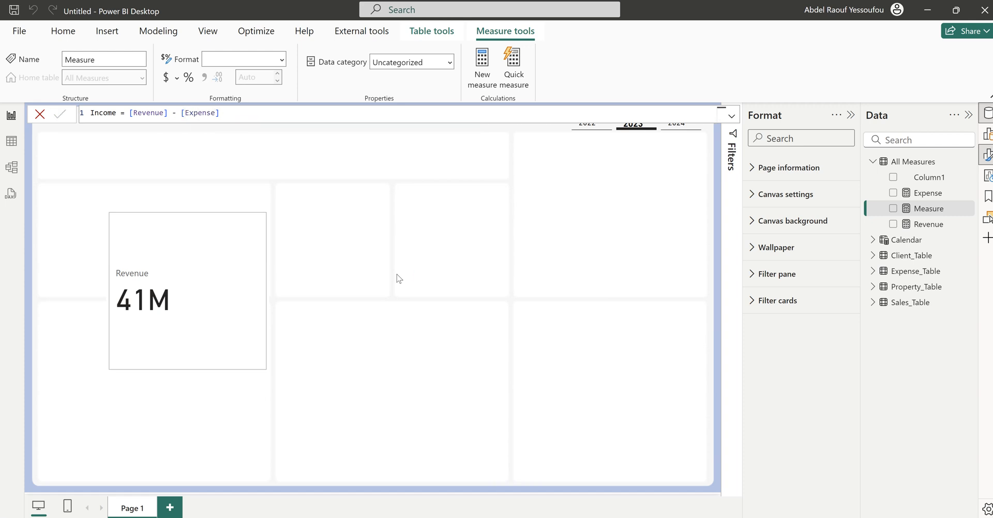
key(Return)
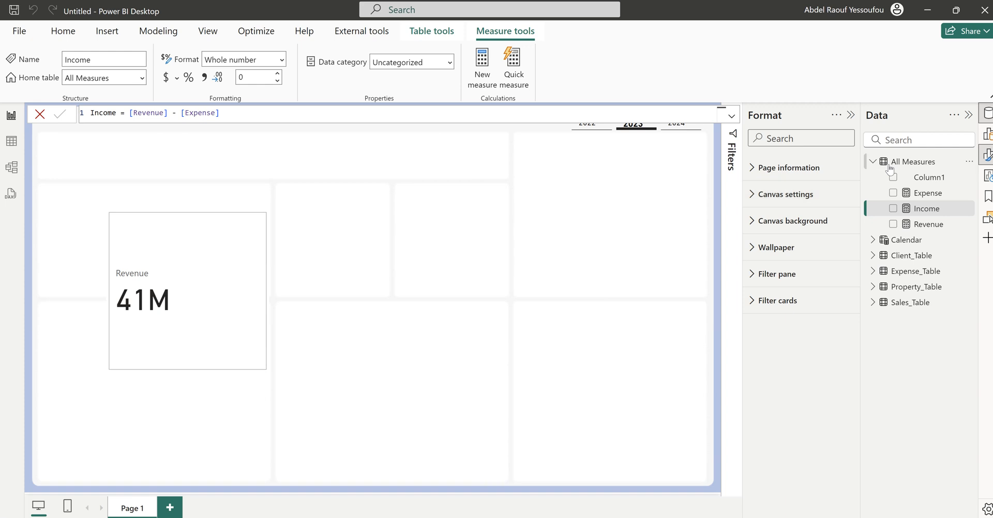
right_click(903, 165)
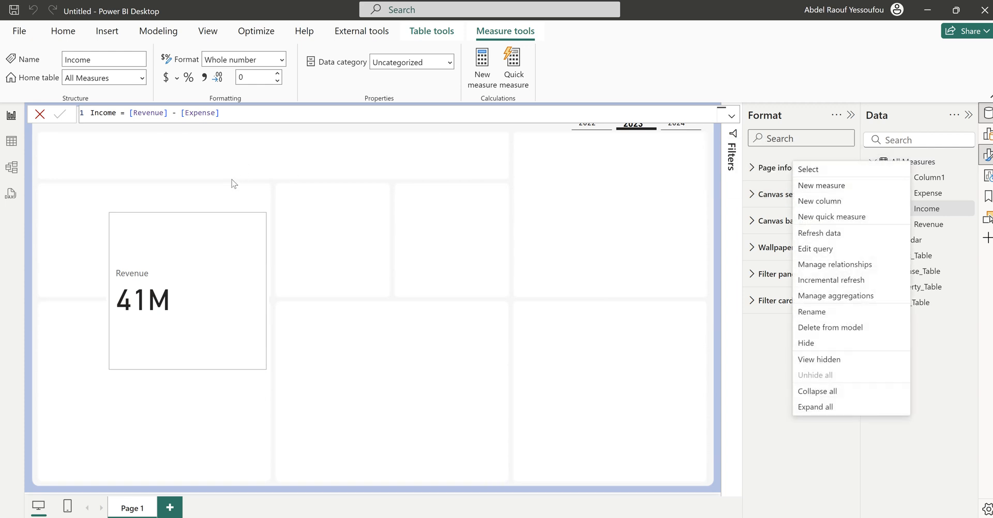
click(261, 164)
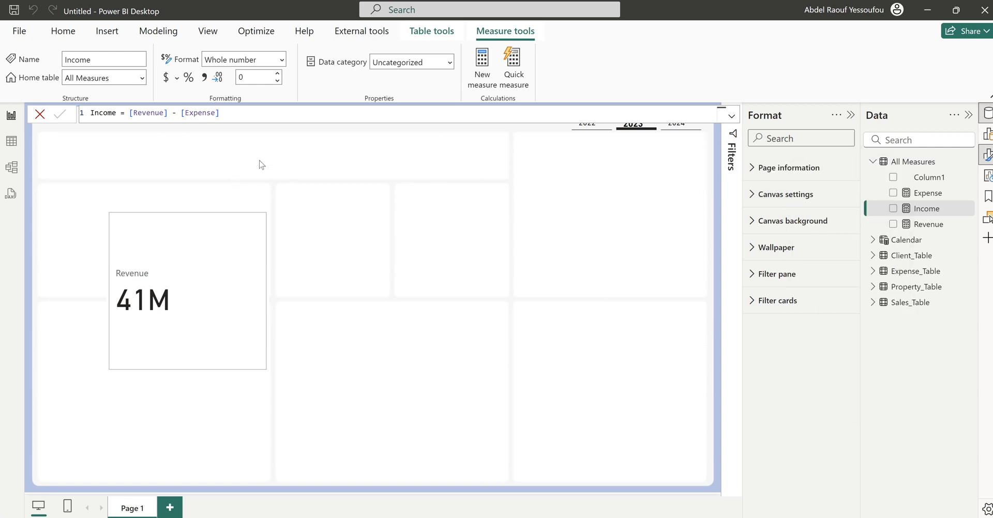
Add a new measure named Properties sold to the All Measures table.
right_click(916, 166)
click(845, 192)
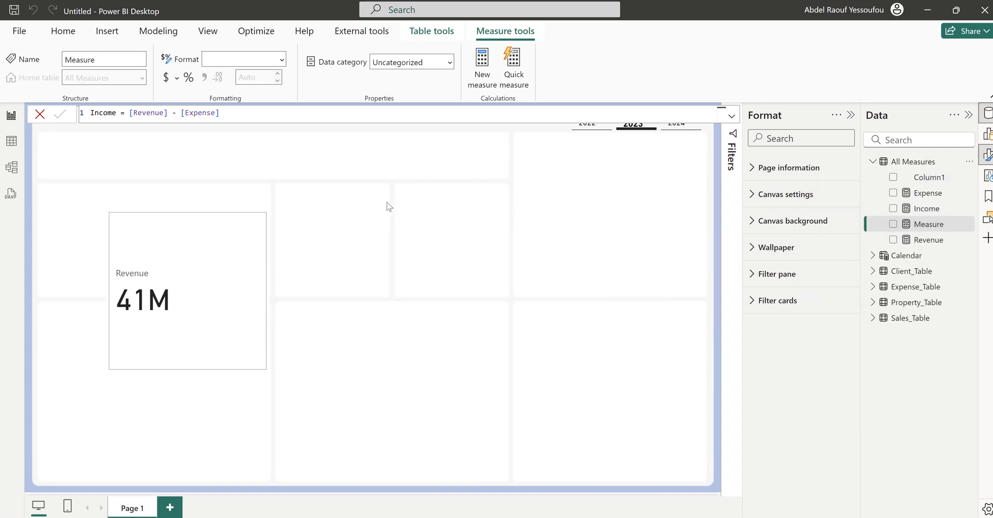
text(Pr)
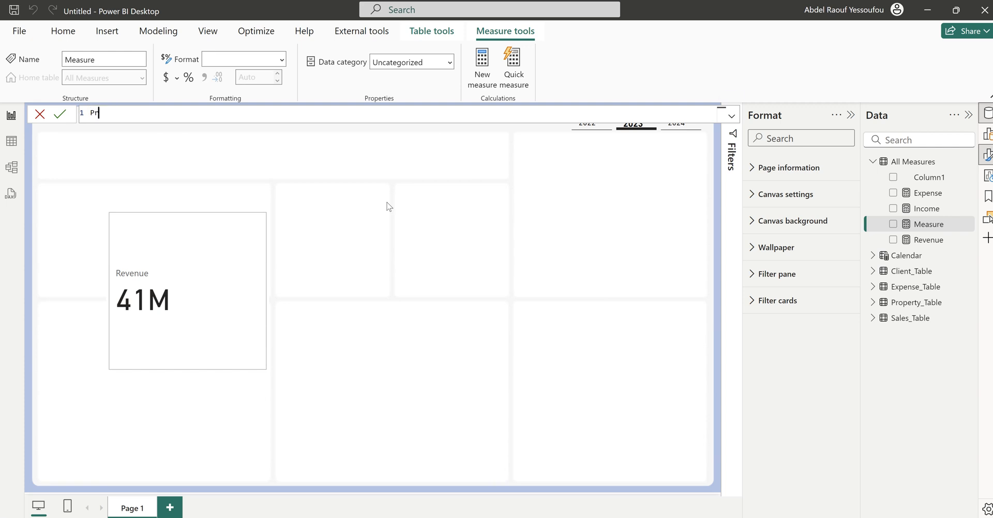
text(operties sold =)
key(shift+Return)
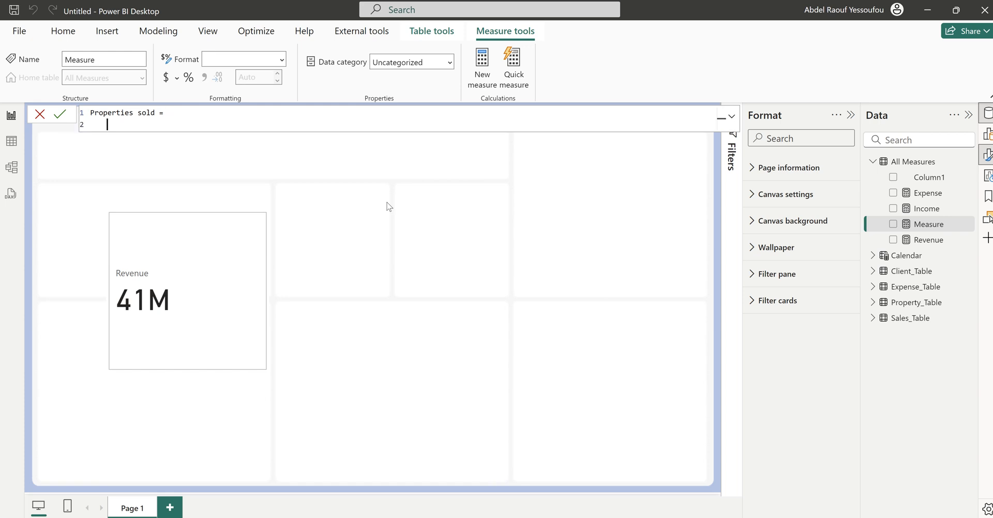
Enter a CALCULATE function in the Properties sold formula with COUNTROWS(Property_Table) as its expression.
text(CAL)
key(Tab)
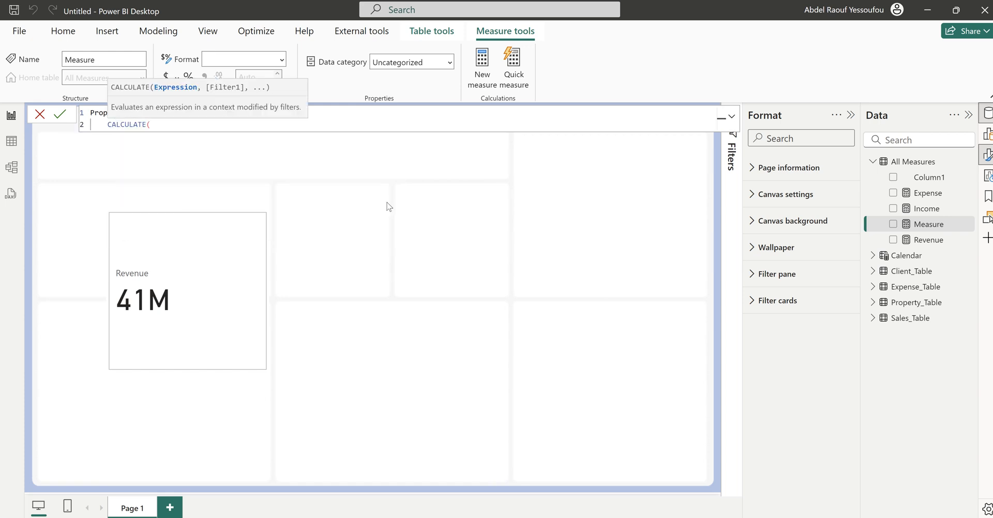
key(shift+Return)
text(coun)
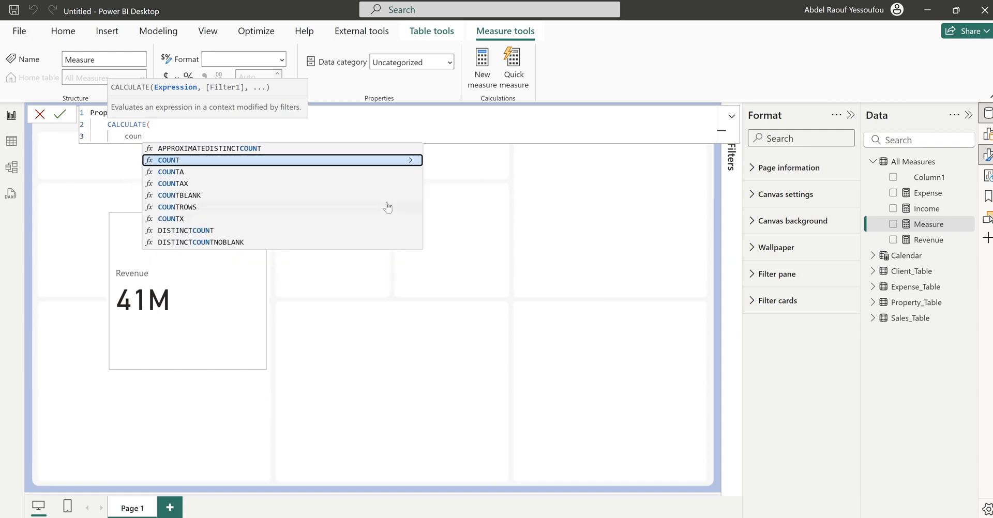
key(Down)
key(Down)
key(Down)
key(Down)
key(Tab)
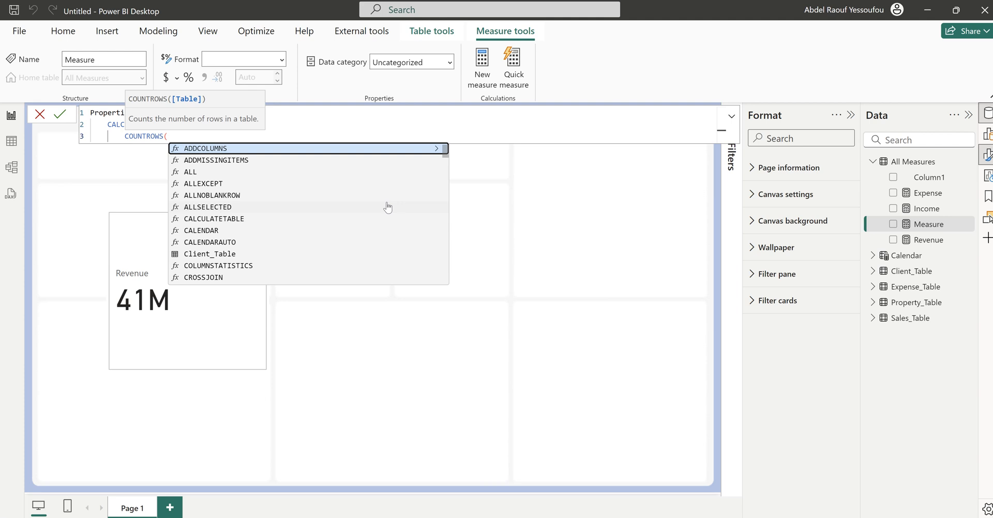
text(prop)
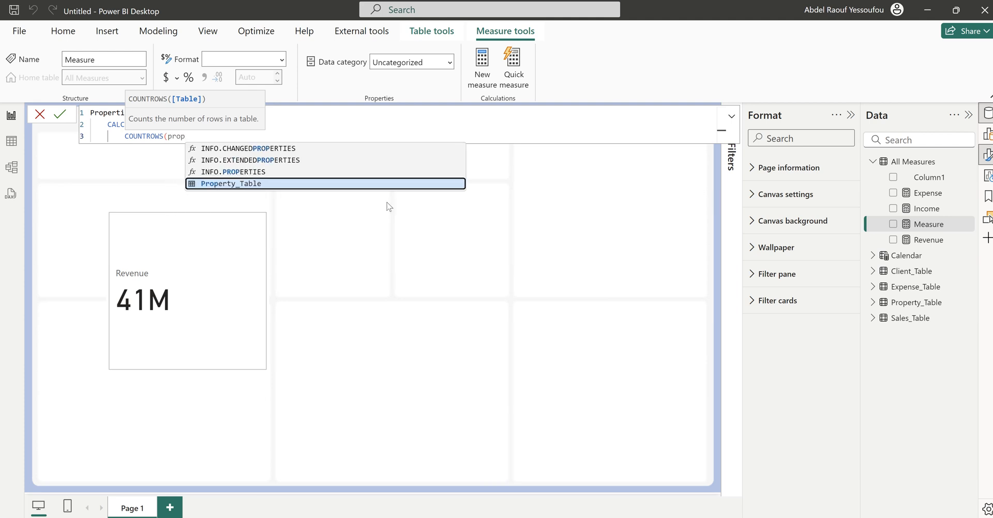
key(Tab)
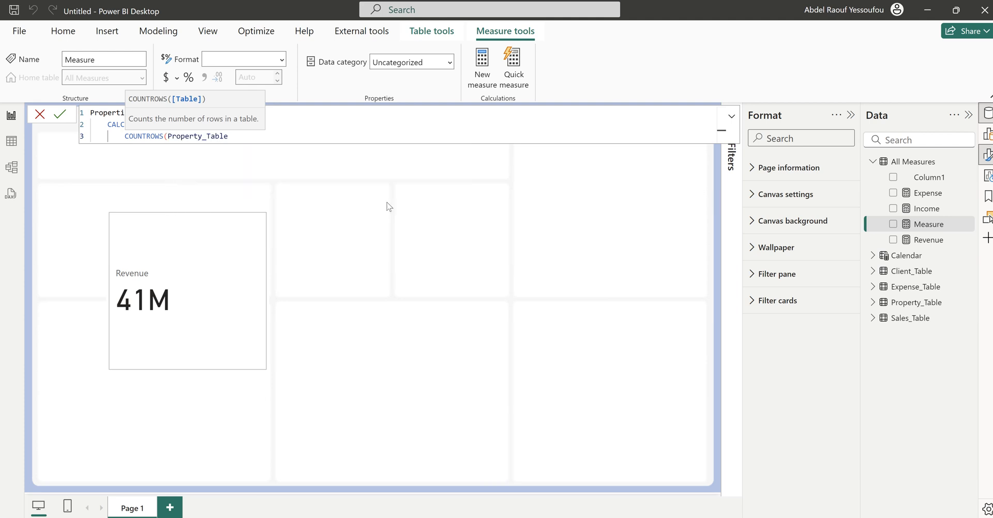
text())
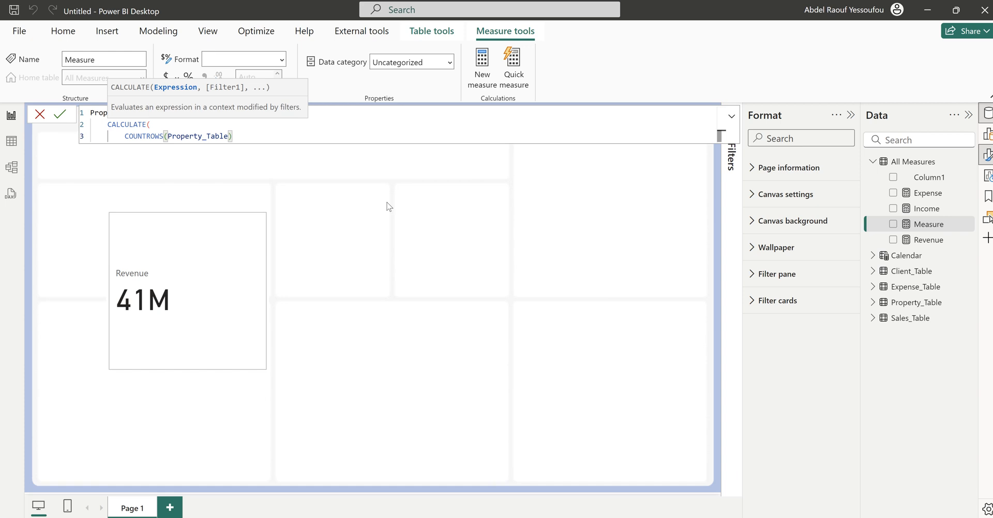
Add the filter Property_Table[Status]="Sold" to the CALCULATE function, close it and commit the Properties sold measure.
text(,)
key(shift+Return)
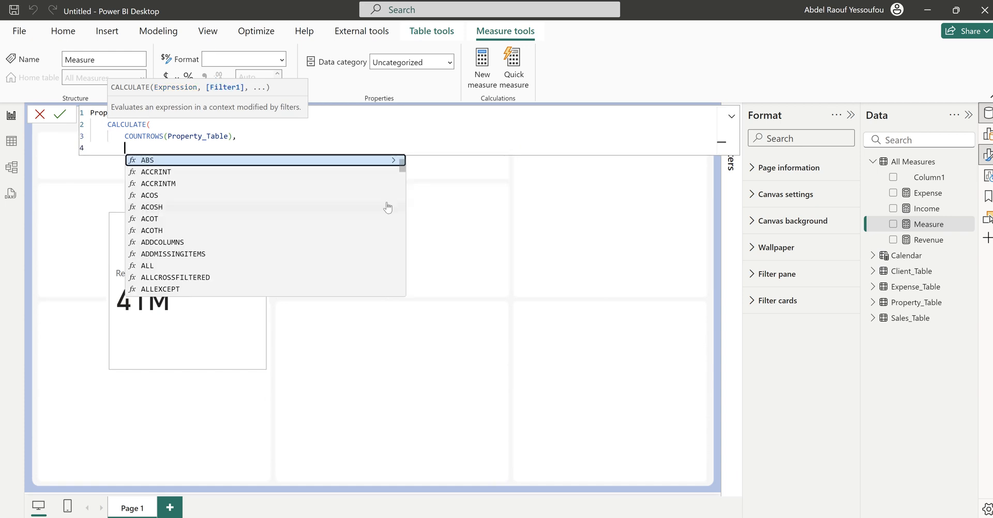
text(st)
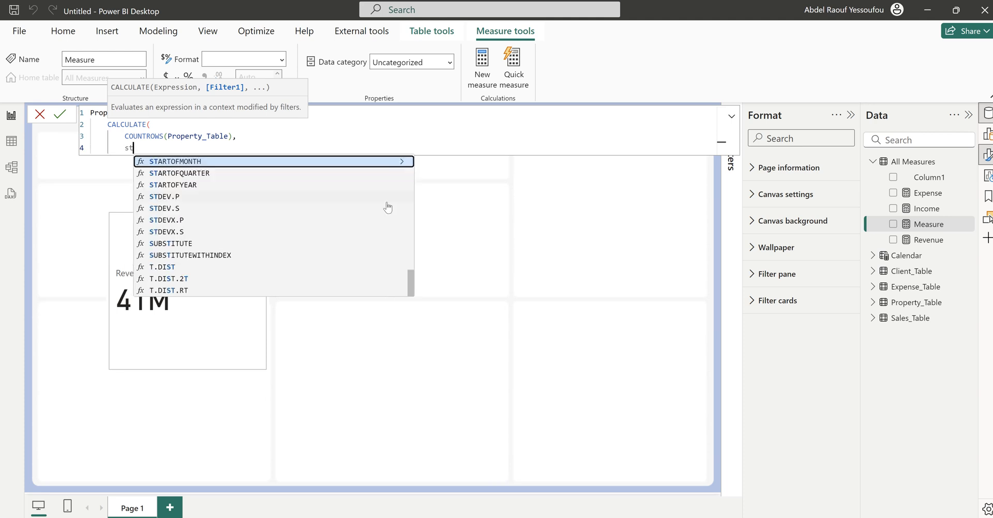
text(t)
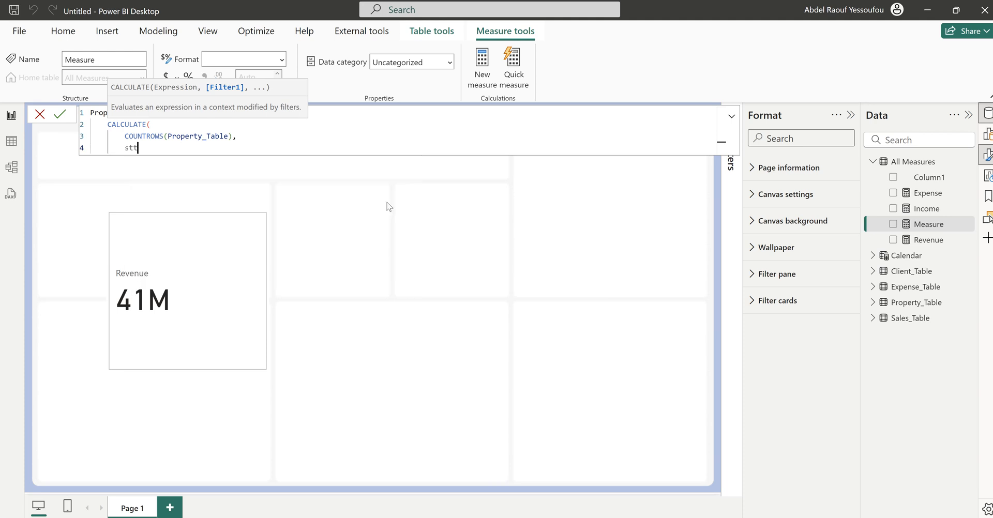
key(BackSpace)
text(atu)
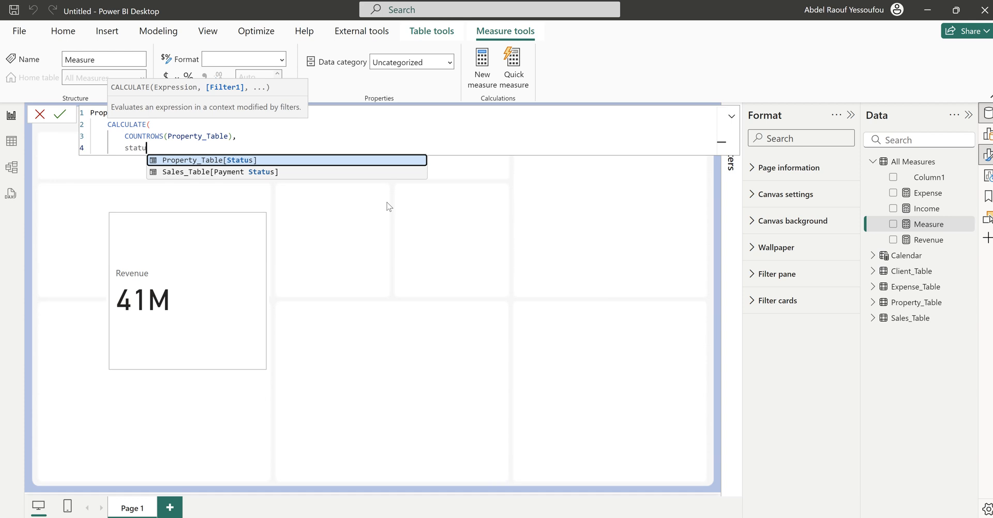
key(Tab)
text(="Sold)
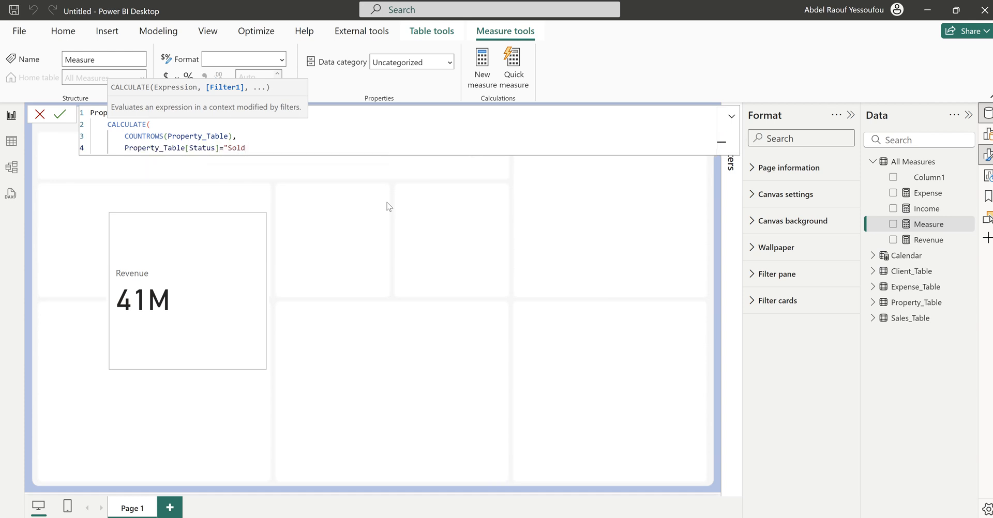
text(")
key(Return)
text())
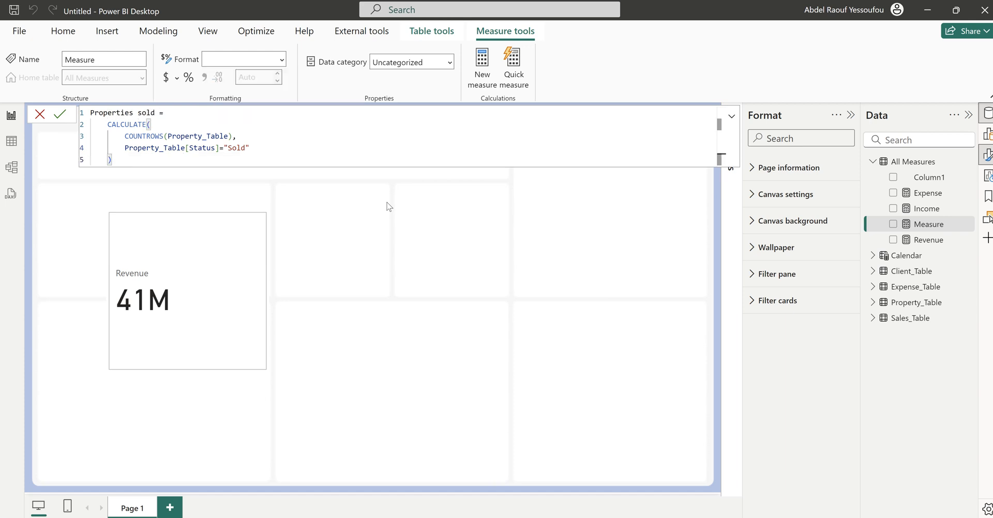
key(Return)
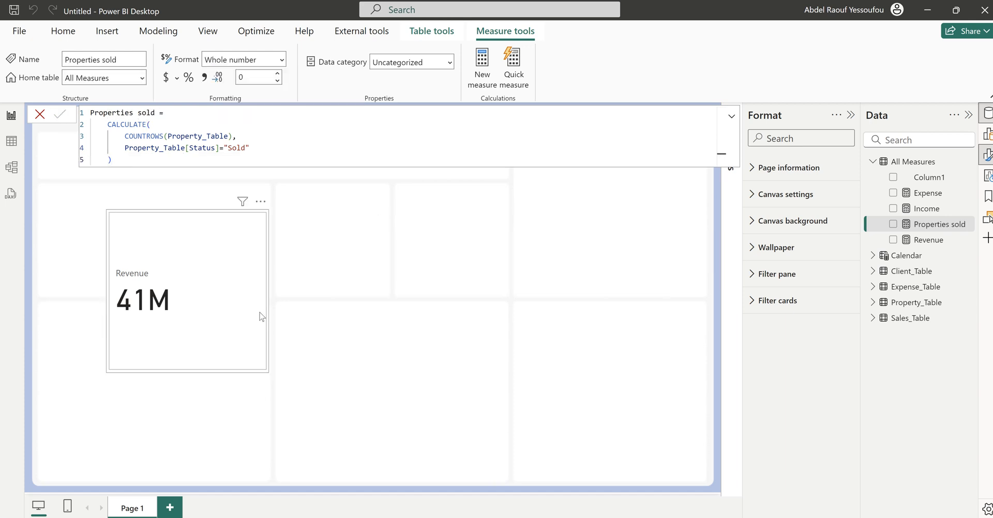
Add the Expense, Income and Properties sold measures to the Revenue card visual.
click(266, 374)
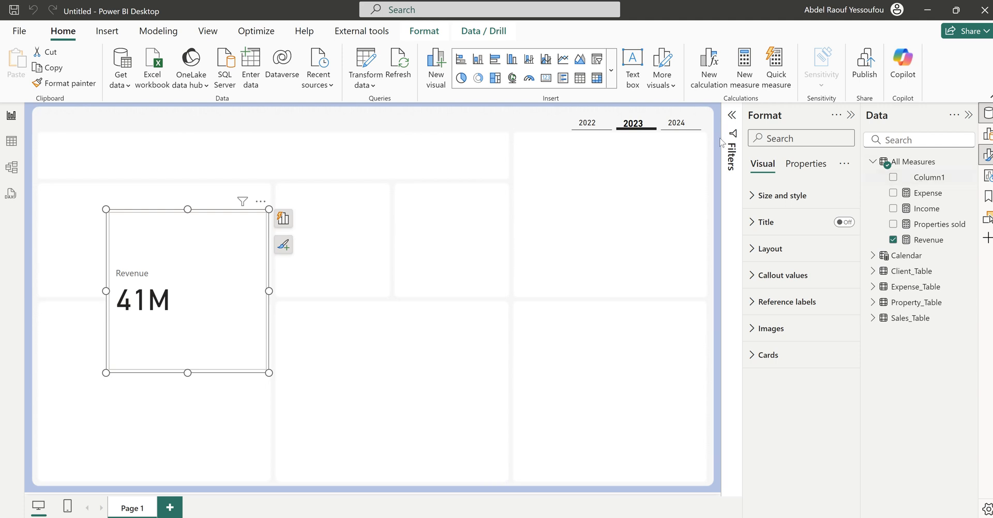
click(893, 194)
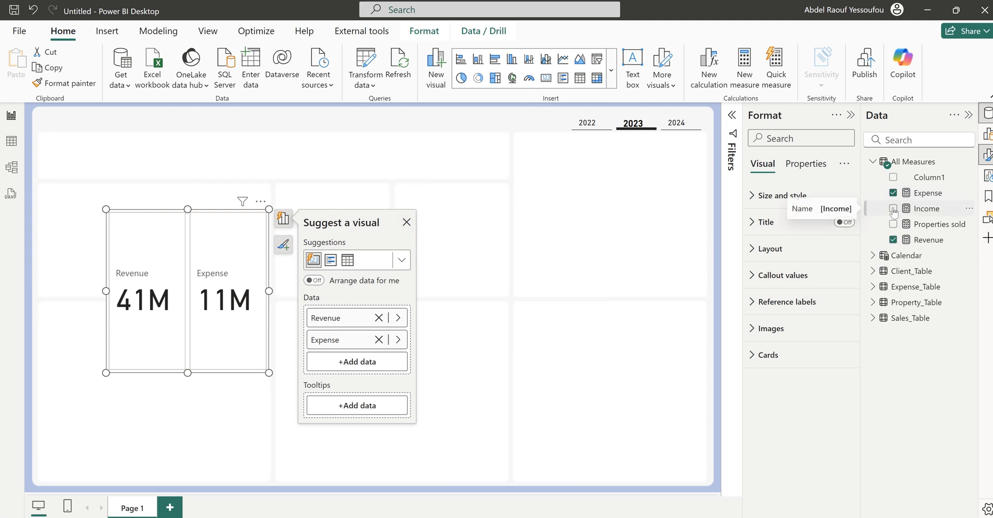
click(893, 208)
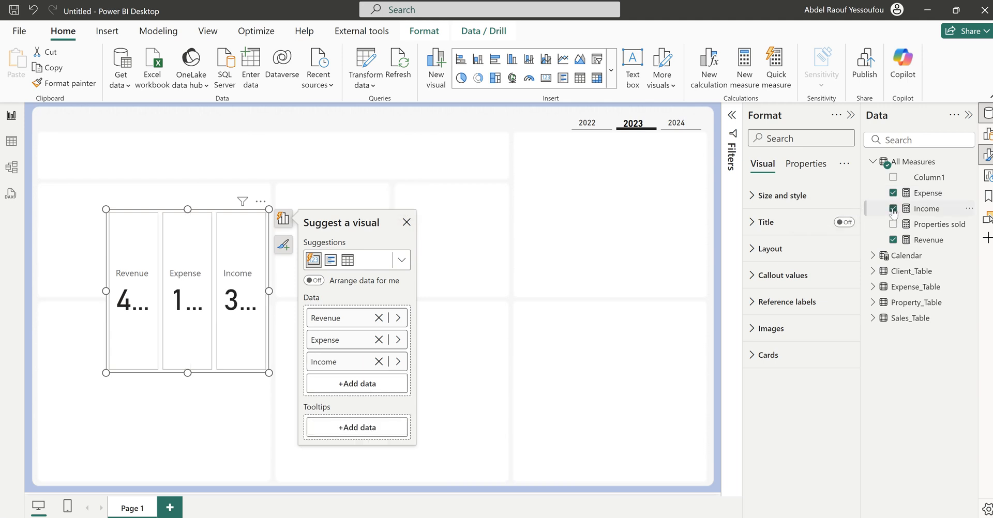
click(893, 224)
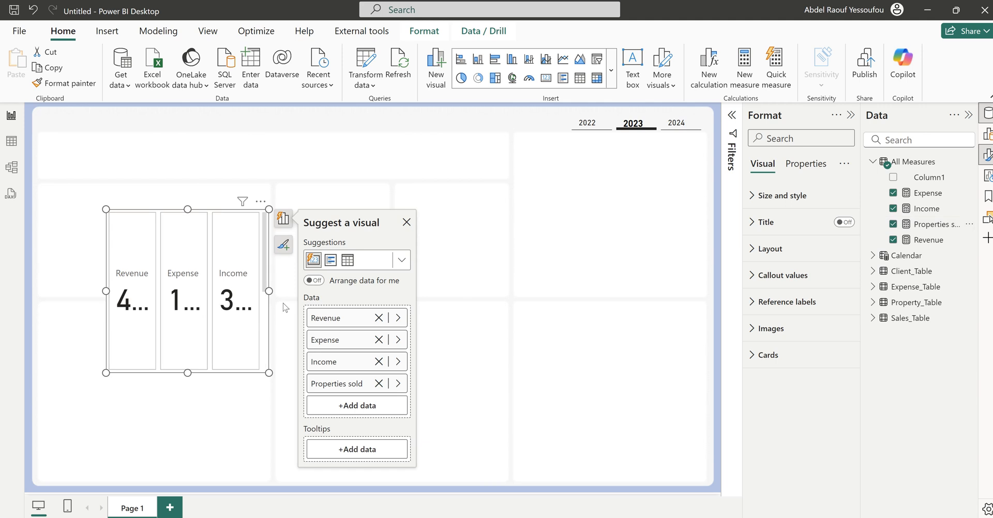
Widen the card visual across the page to about the 2022 slicer button and set its maximum cards shown to 4.
drag(268, 291, 533, 302)
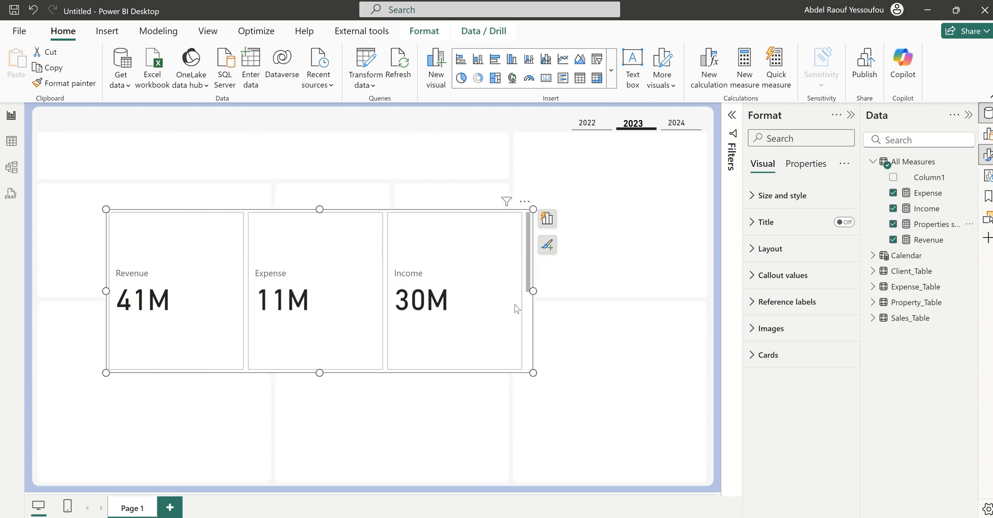
scroll(416, 312, down, 3)
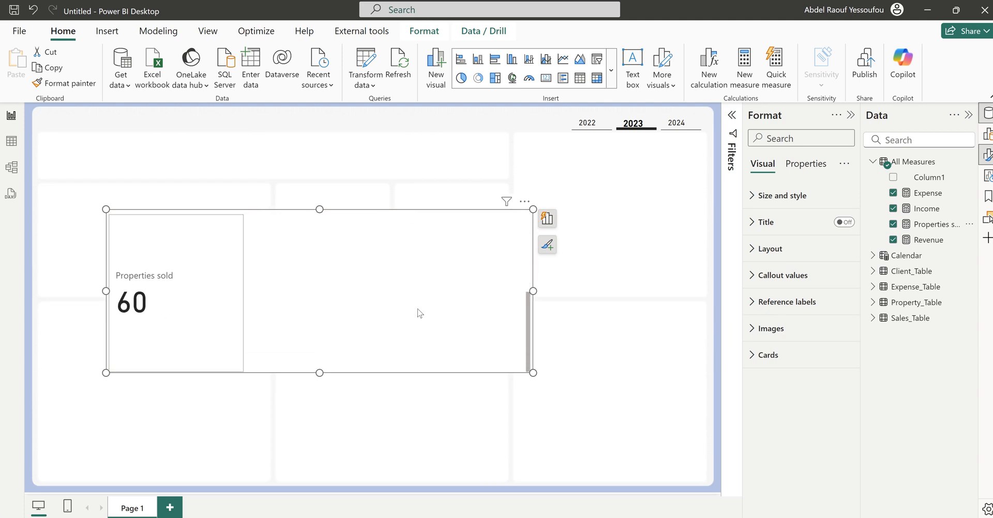
scroll(418, 312, up, 3)
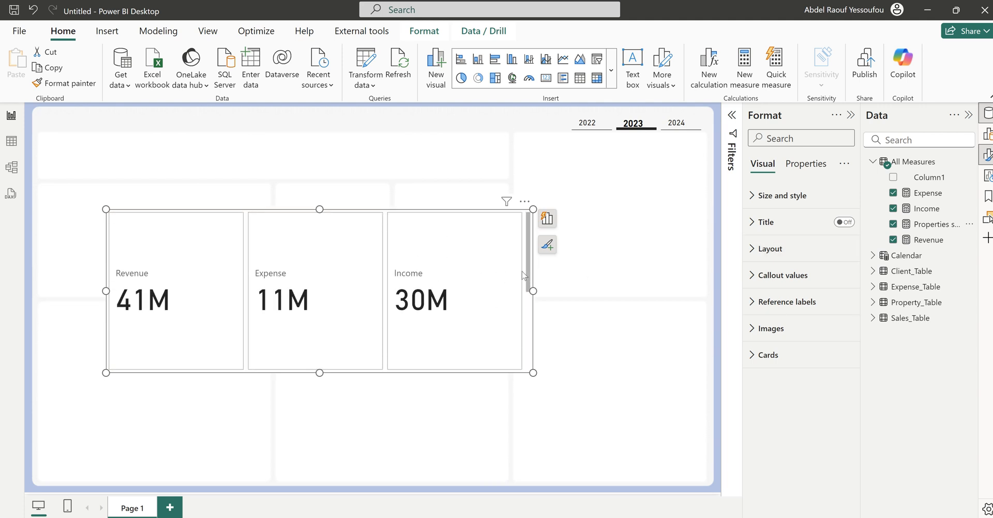
click(772, 250)
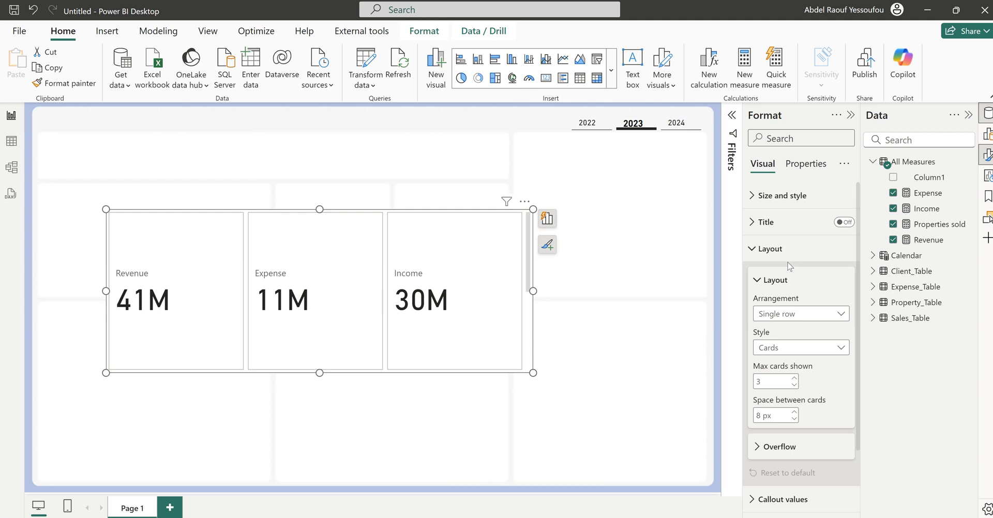
click(775, 382)
text(4)
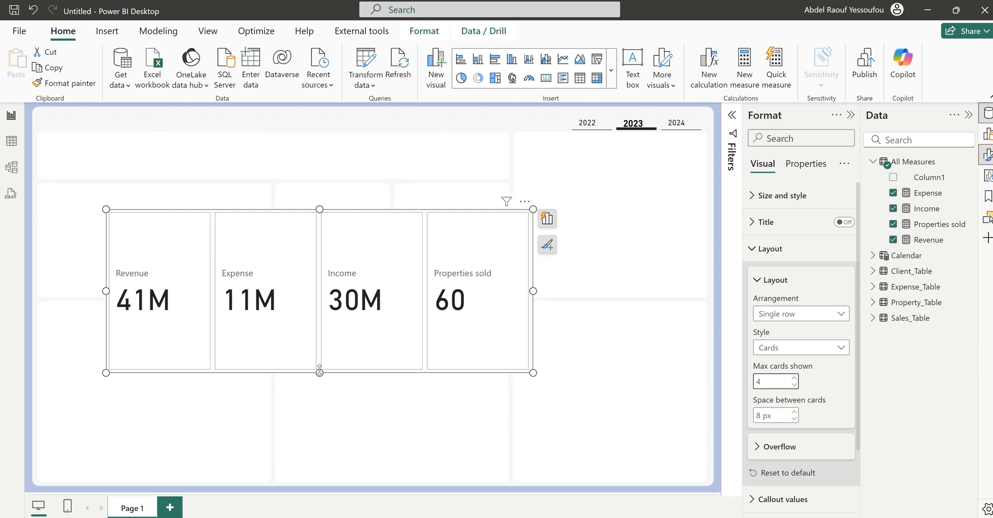
Reduce the card visual's height to a single slim row and move it up to the page's upper KPI band.
drag(319, 372, 334, 286)
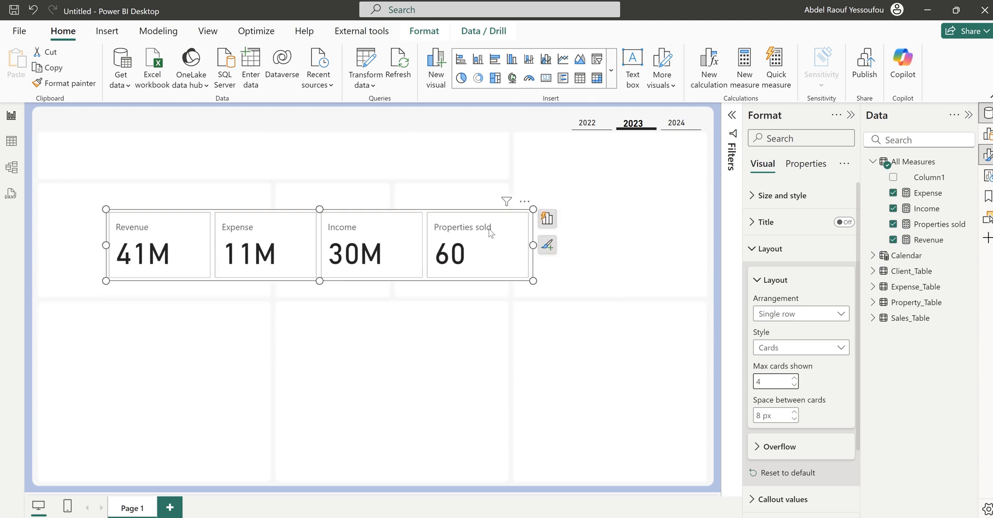
drag(525, 203, 468, 138)
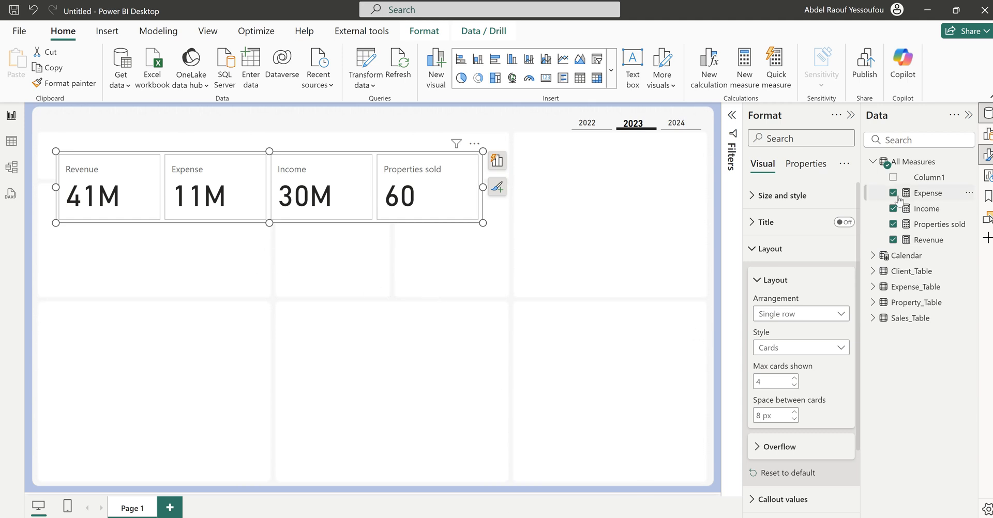
Return from the finished dashboard to the untitled report and add a measure named Revenue Growth % to the All Measures table.
right_click(912, 166)
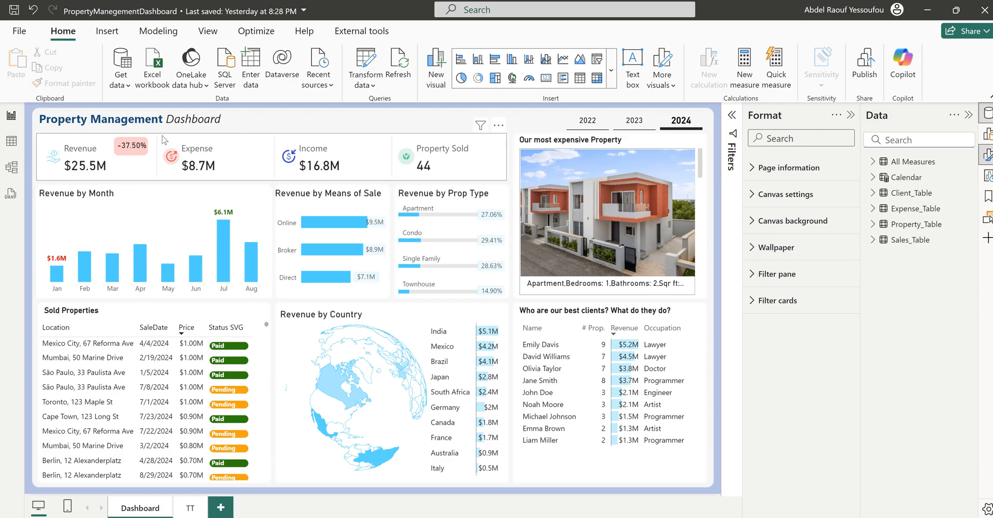
mouse_move(627, 517)
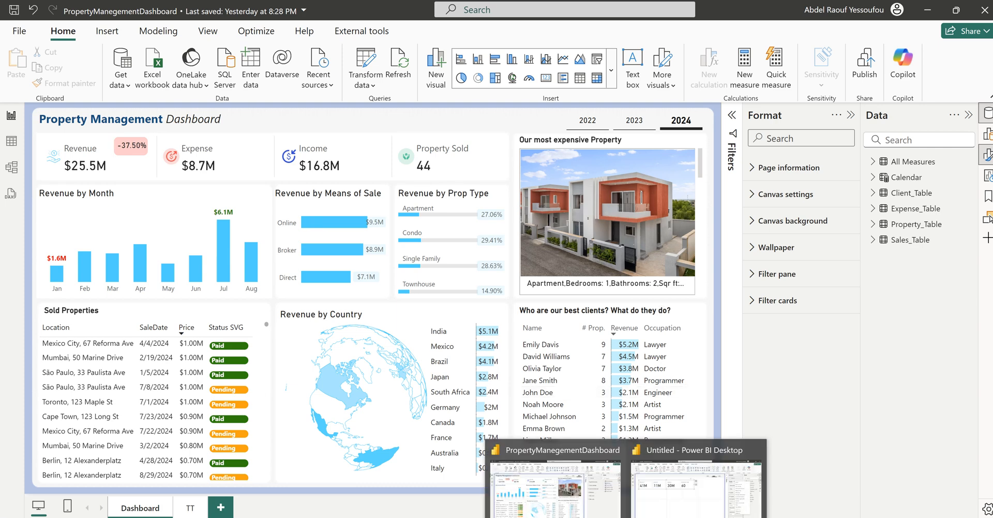
click(666, 485)
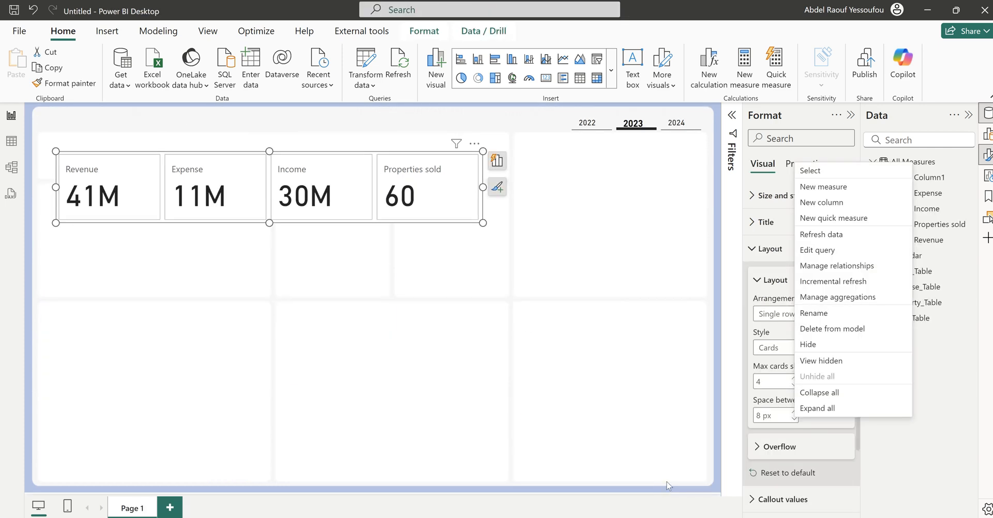
click(854, 193)
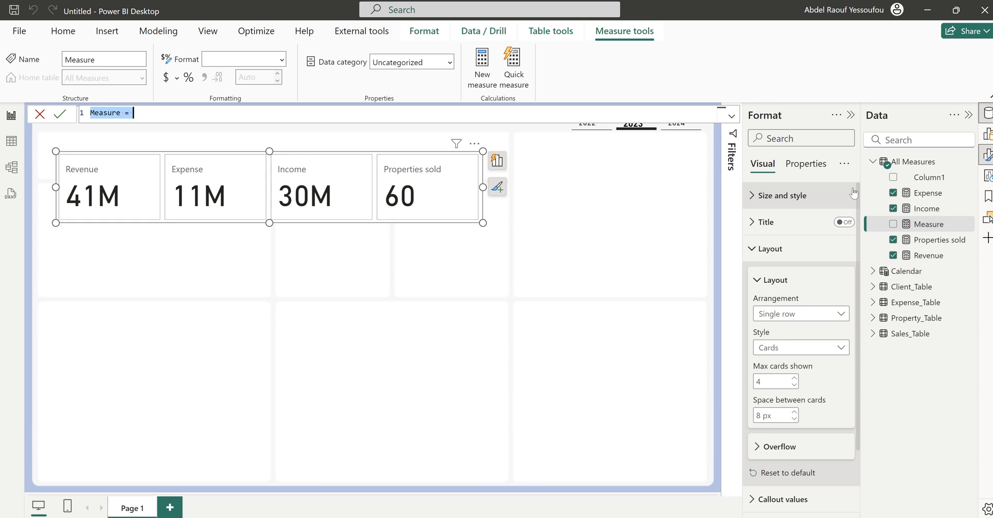
text(Rev)
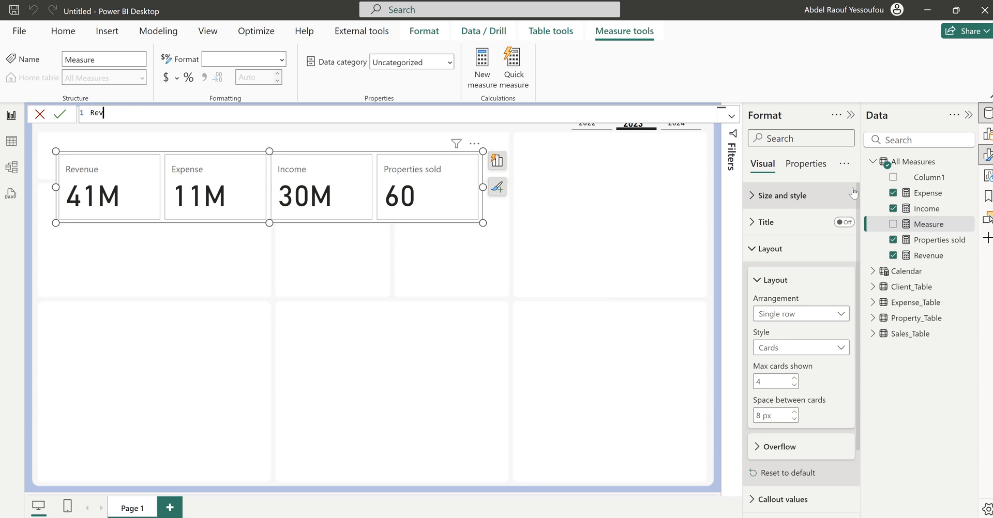
text(enue Growth % +=)
key(shift+Return)
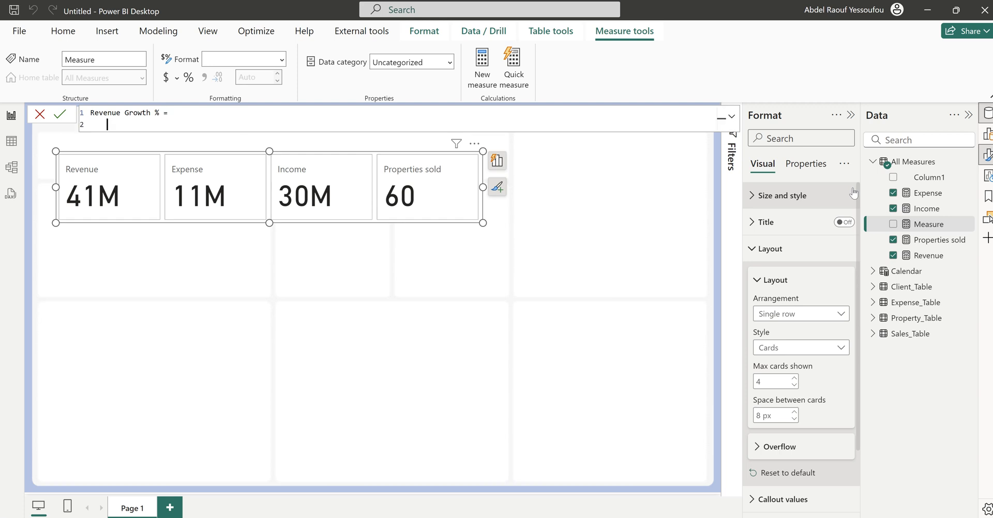
text(div)
key(Tab)
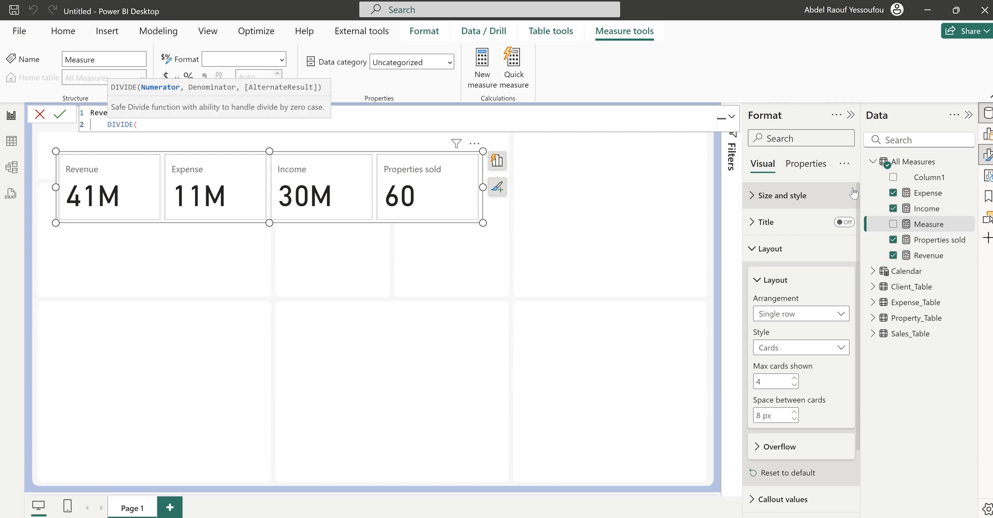
key(shift+Return)
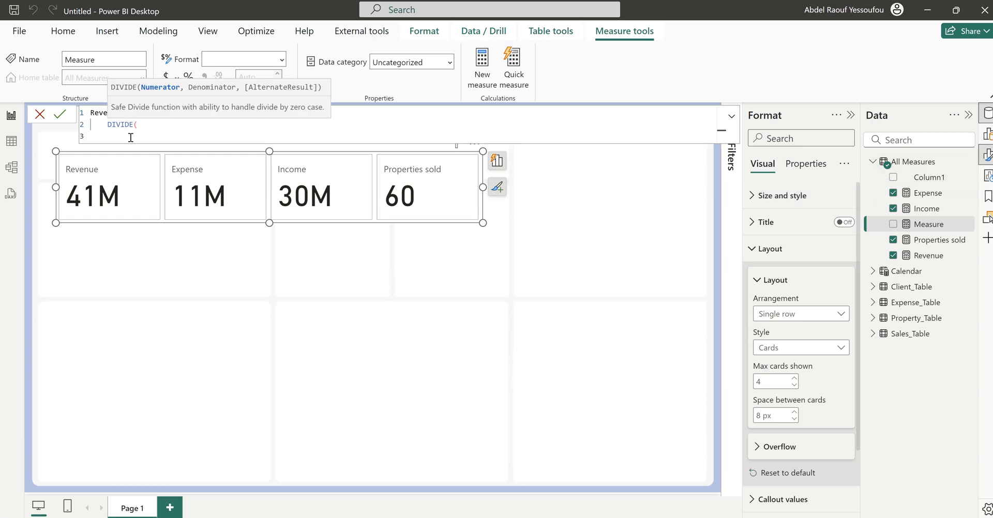
Rename the new measure in its formula to Revenue PY and start a CALCULATE expression on [Revenue].
mouse_move(152, 129)
mouse_down()
mouse_move(98, 114)
mouse_move(125, 115)
mouse_up()
text(PY =)
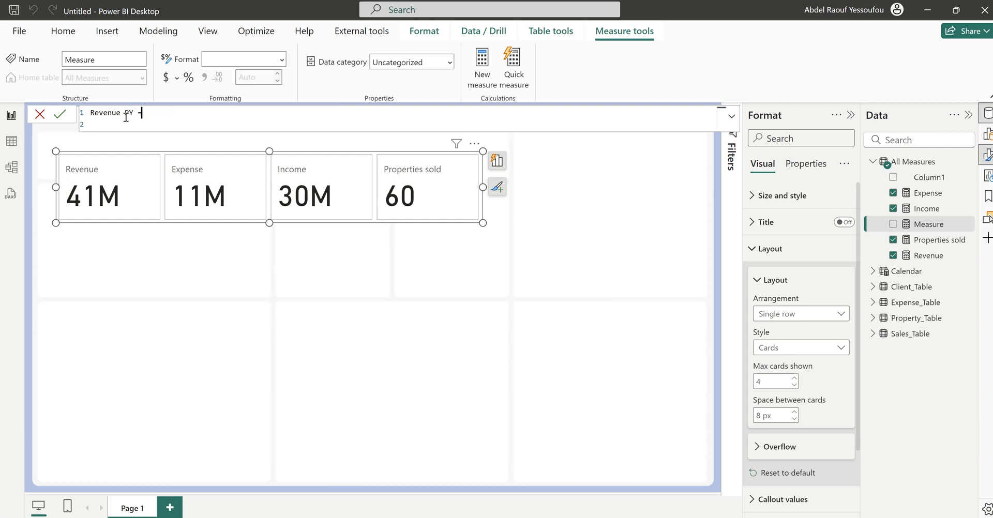
key(Return)
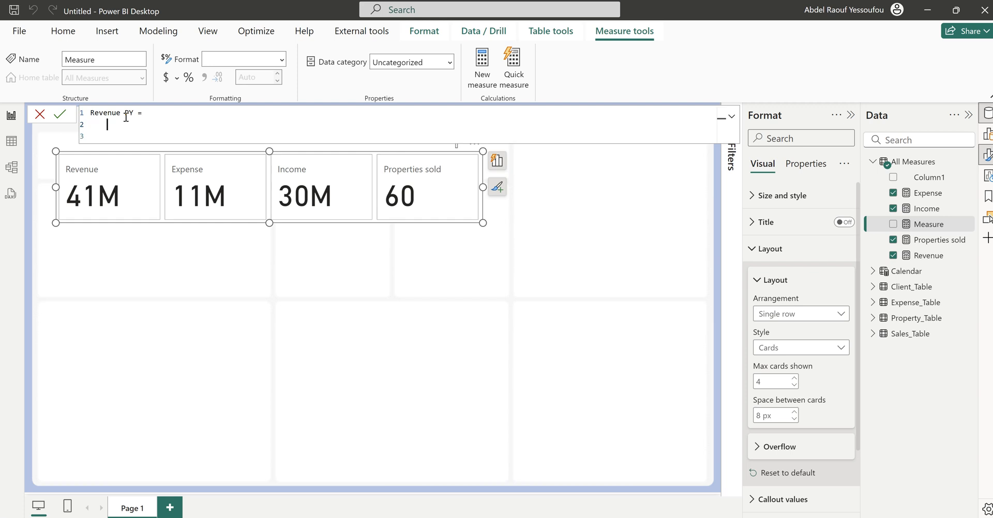
text(CALCULATE()
key(Return)
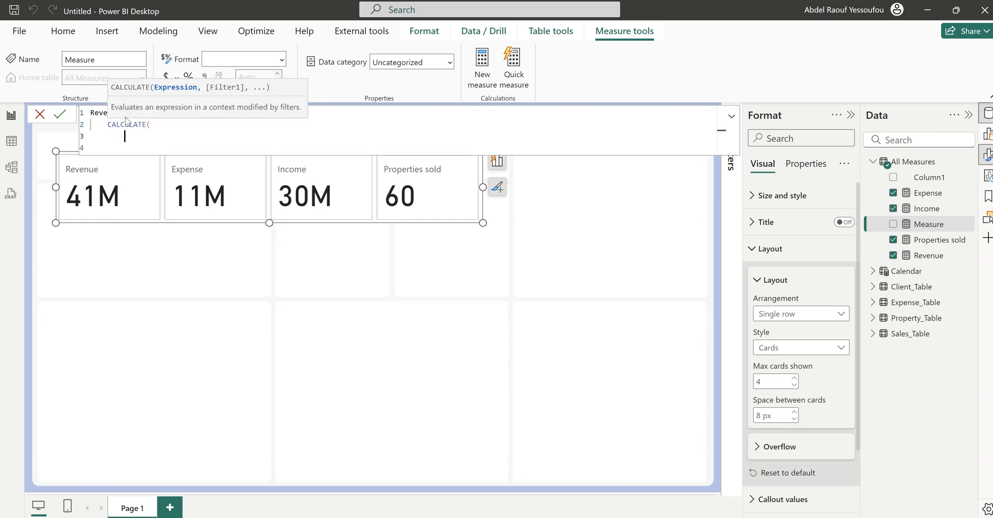
text(rev)
key(Tab)
text(,)
key(Return)
Complete the Revenue PY formula with the filter PREVIOUSYEAR('Calendar'[Date]) and commit the measure.
text(prev)
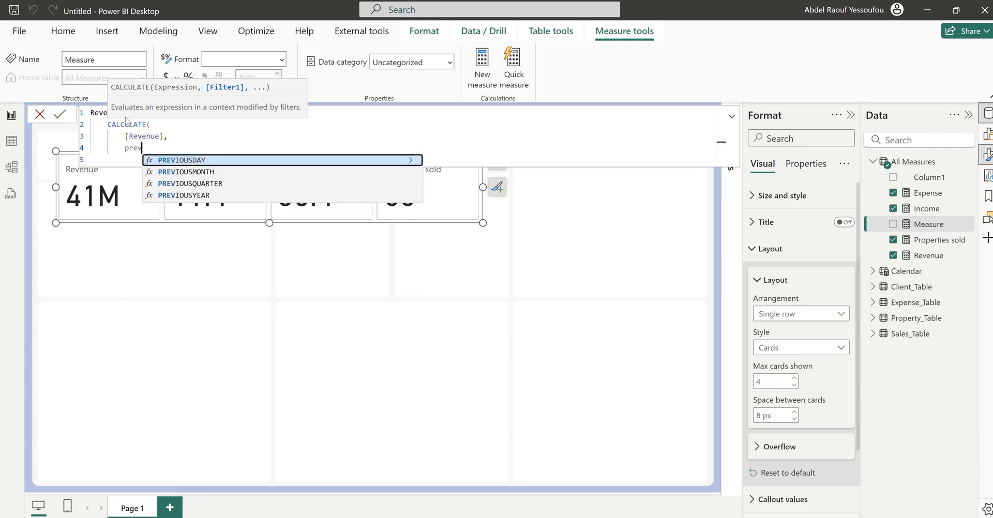
key(Down)
key(Down)
key(Down)
key(Tab)
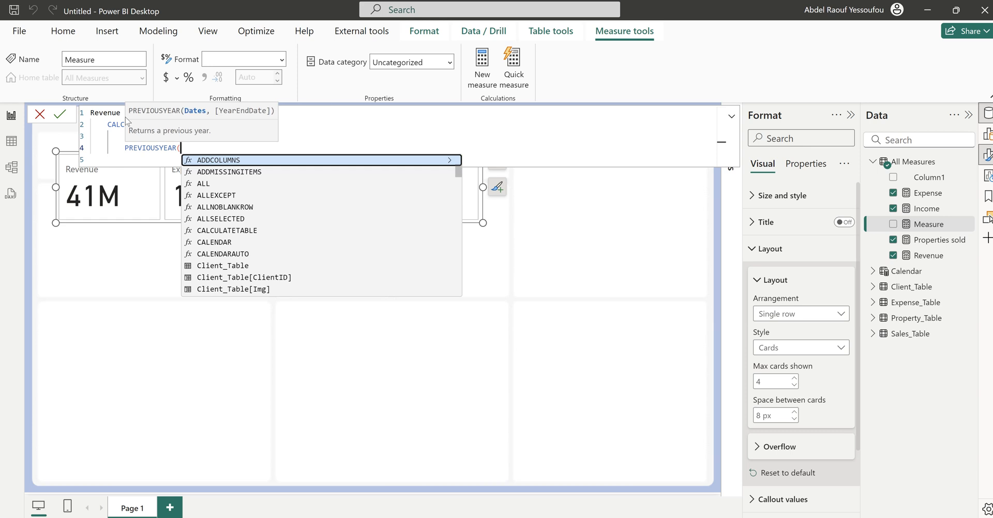
text(cal)
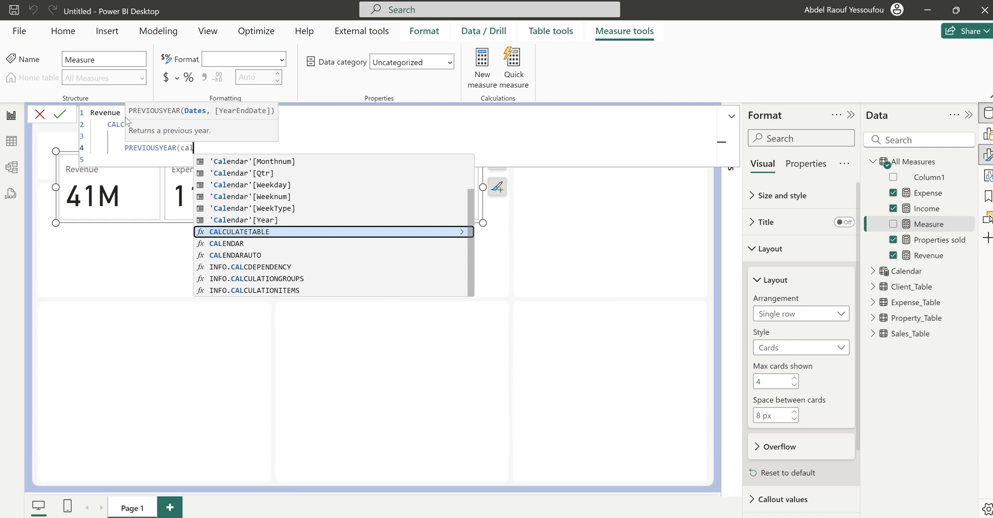
key(Up)
key(Up)
key(Up)
key(Up)
key(Up)
key(Up)
key(Up)
key(Up)
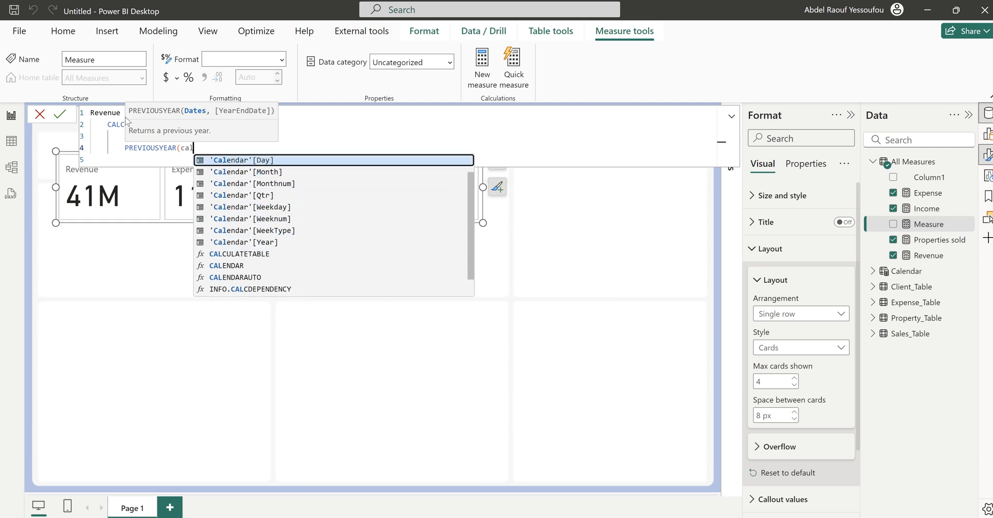
key(Up)
key(Tab)
text())
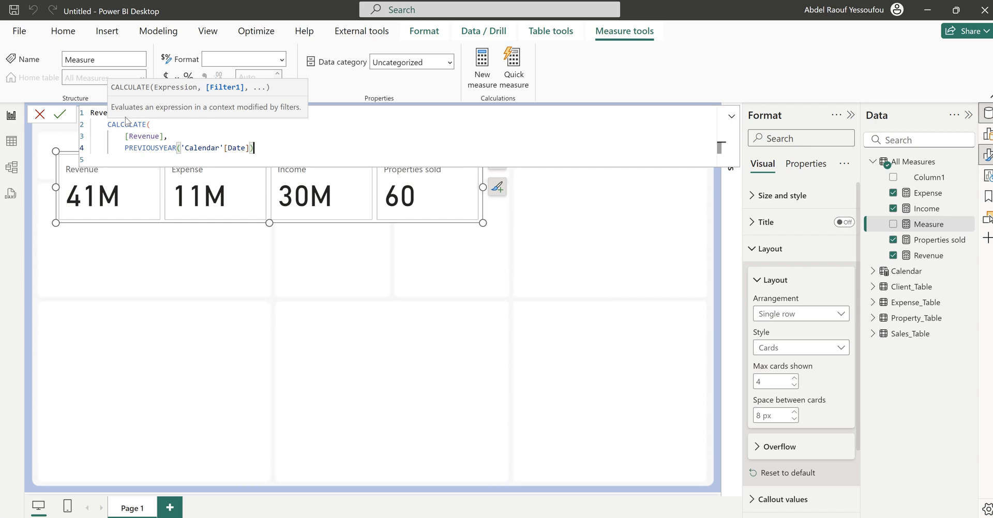
key(Return)
text())
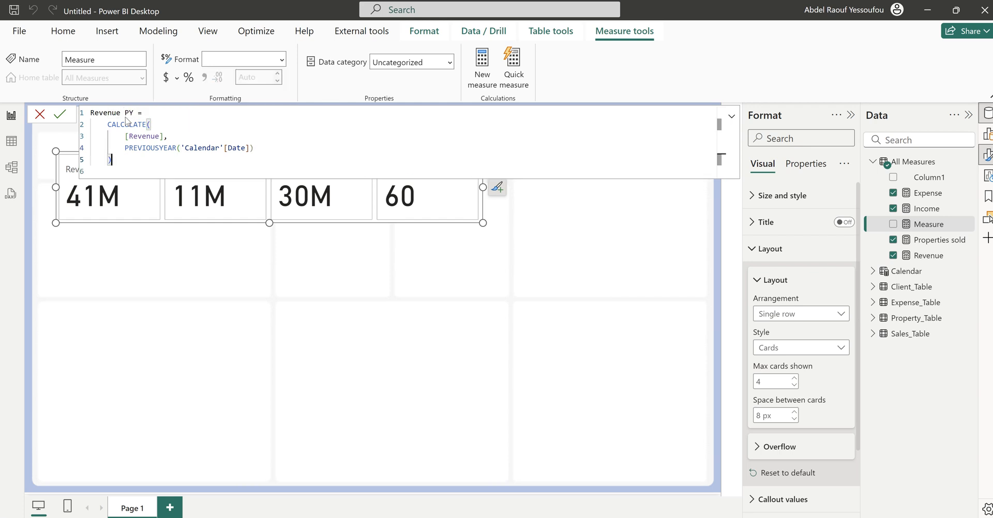
key(Return)
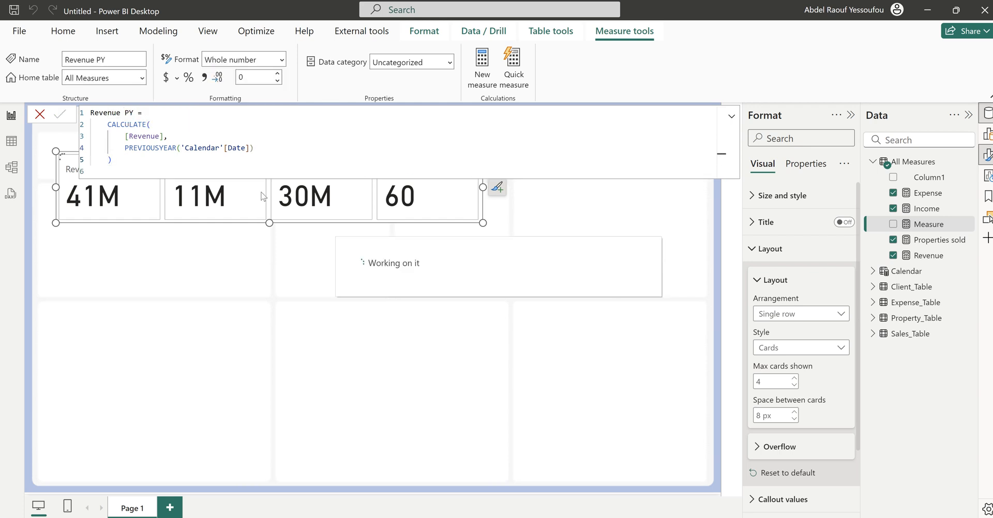
Add a measure named Revenue Growth % to the All Measures table and start its formula with DIVIDE.
right_click(912, 165)
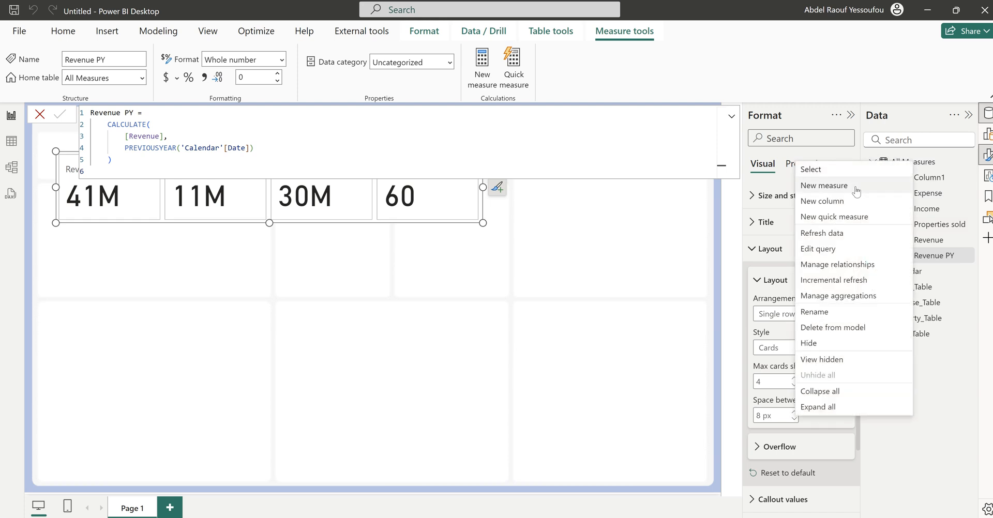
key(Escape)
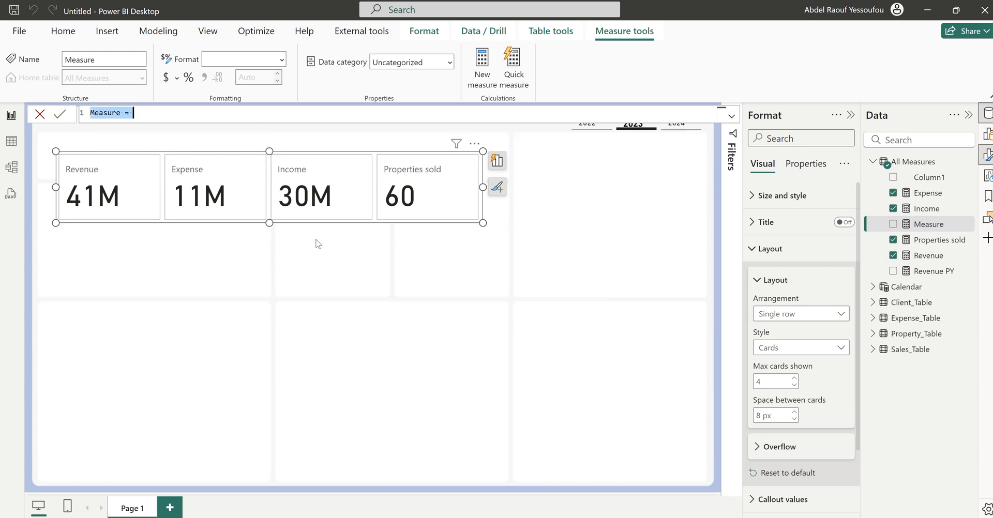
text(Rev)
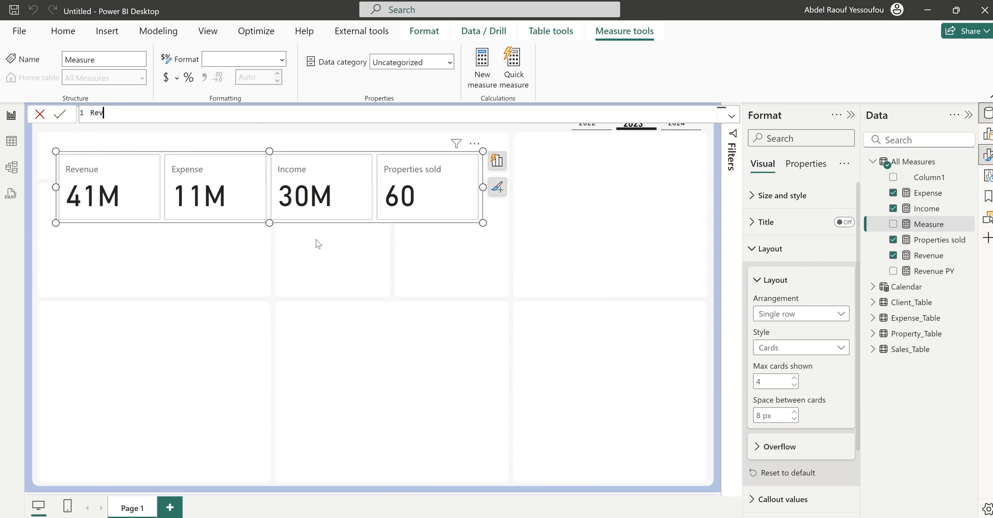
text(enue Growth % =)
key(shift+Return)
text(DIVIDE()
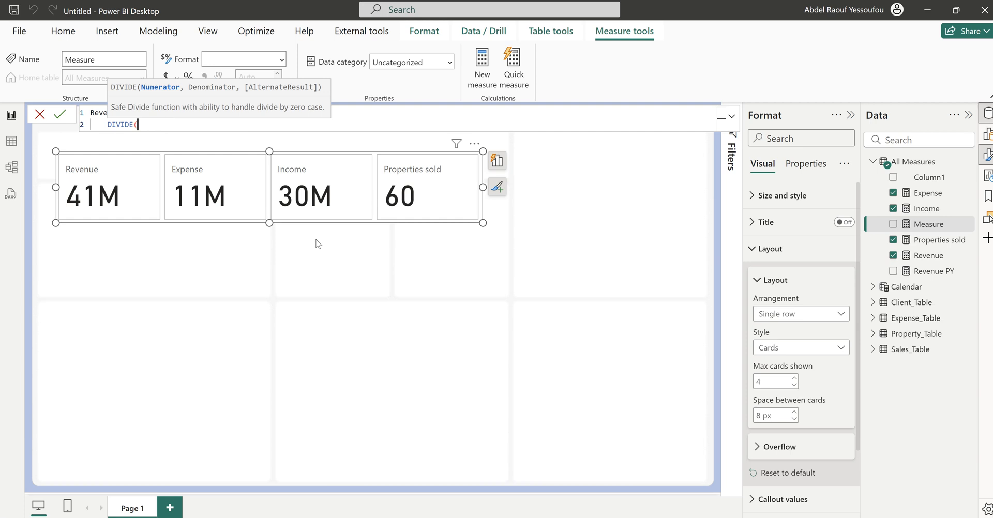
key(shift+Return)
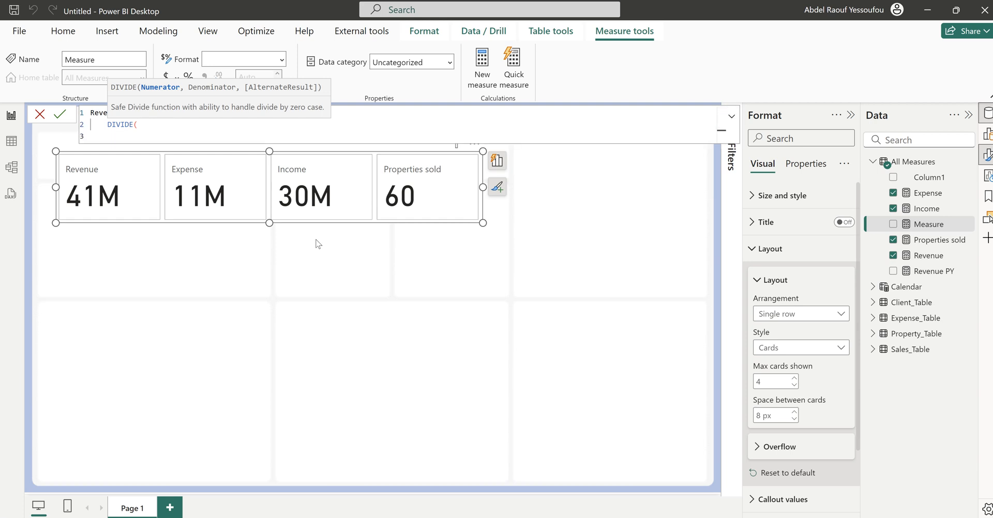
Complete the DIVIDE formula with numerator [Revenue] - [Revenue PY] and denominator [Revenue PY], and commit the measure.
text(rev)
key(Tab)
text(- rev)
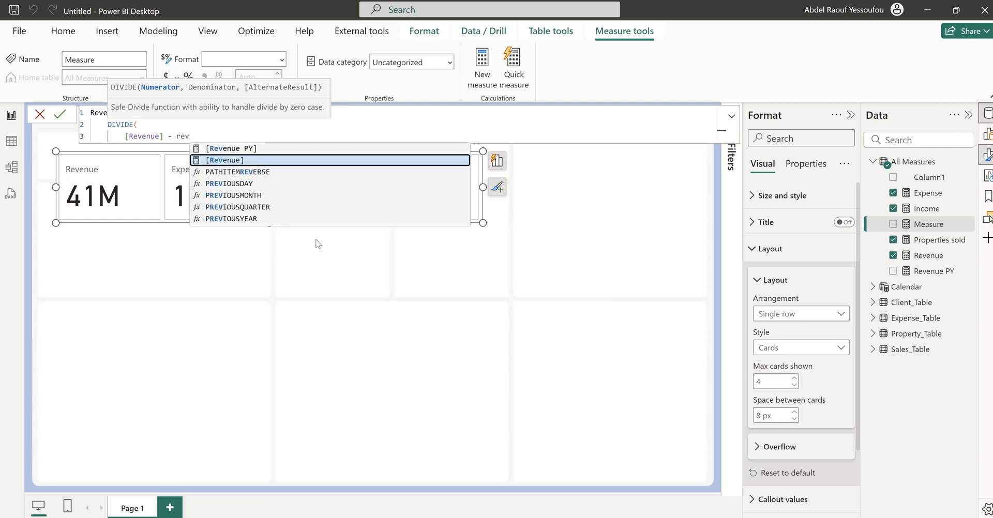
key(Tab)
text(,)
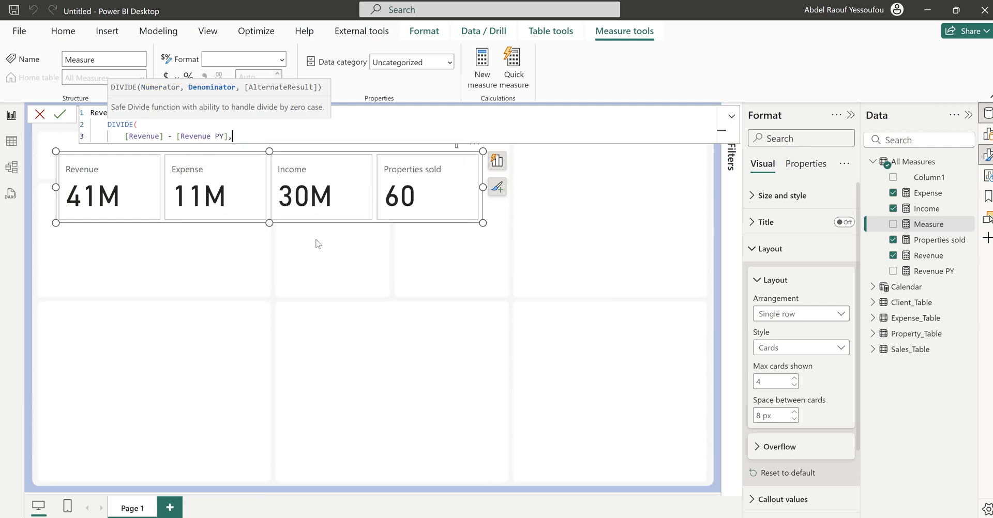
key(shift+Return)
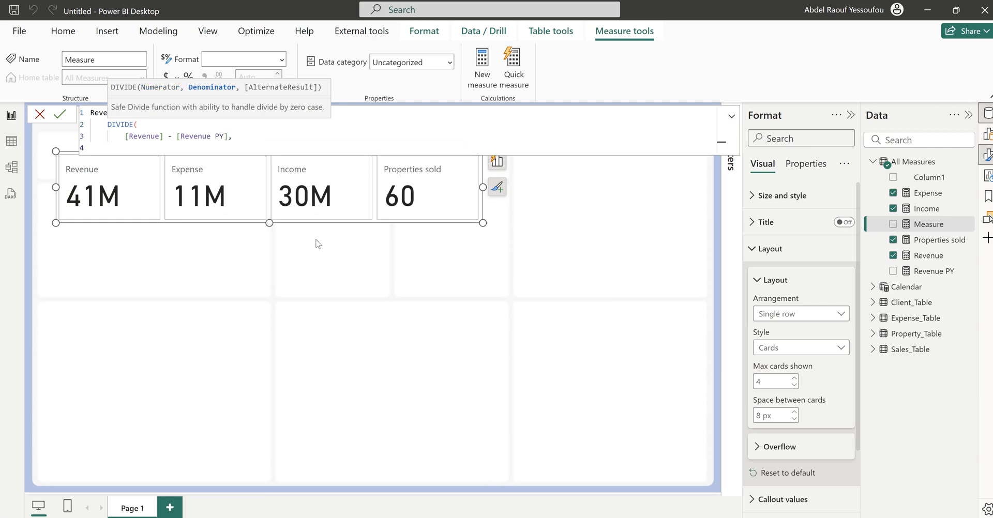
text(rev)
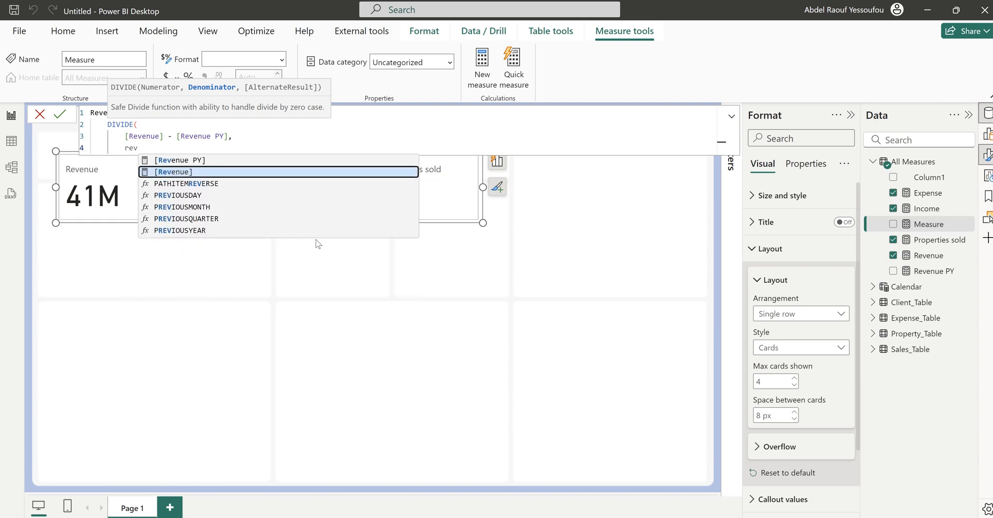
key(Up)
key(Tab)
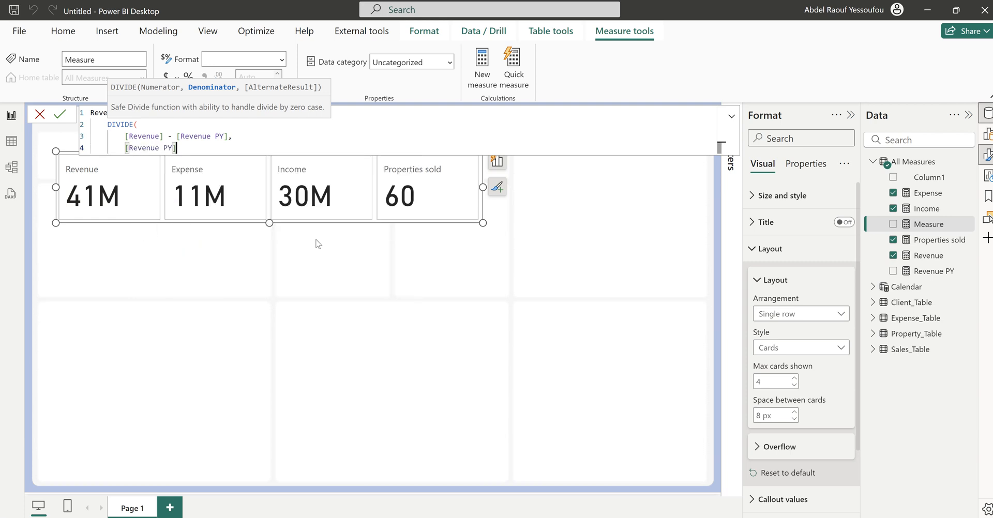
key(shift+Return)
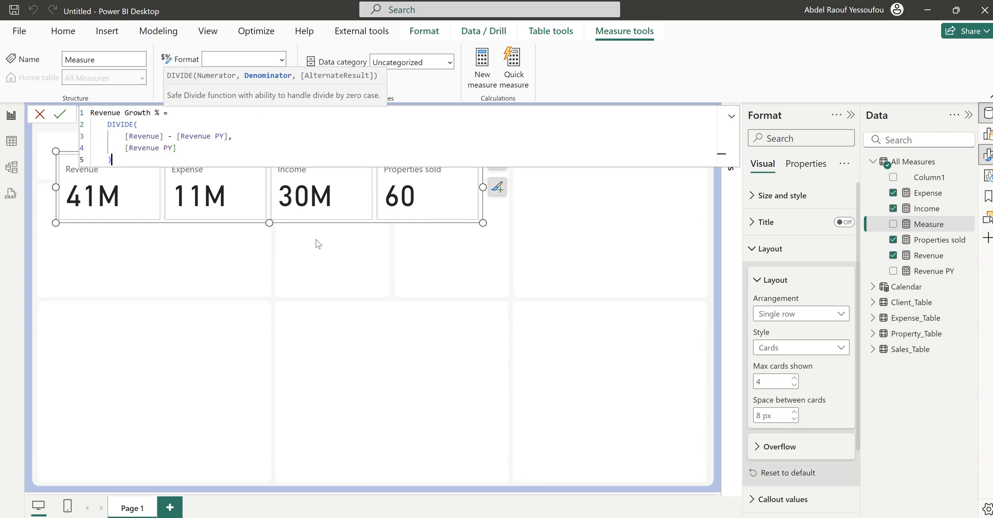
text())
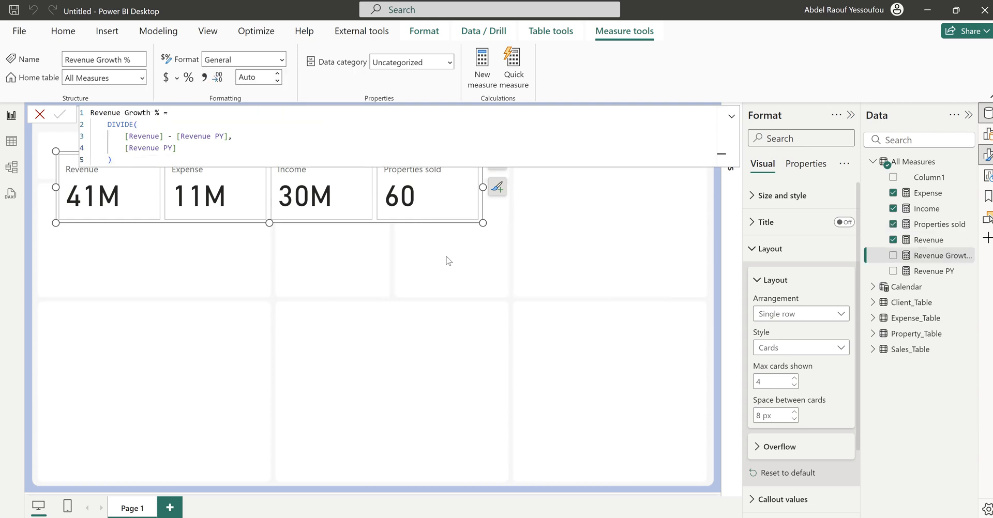
Place Revenue Growth % in its own card visual and format the measure as a percentage with 1 decimal place.
click(893, 256)
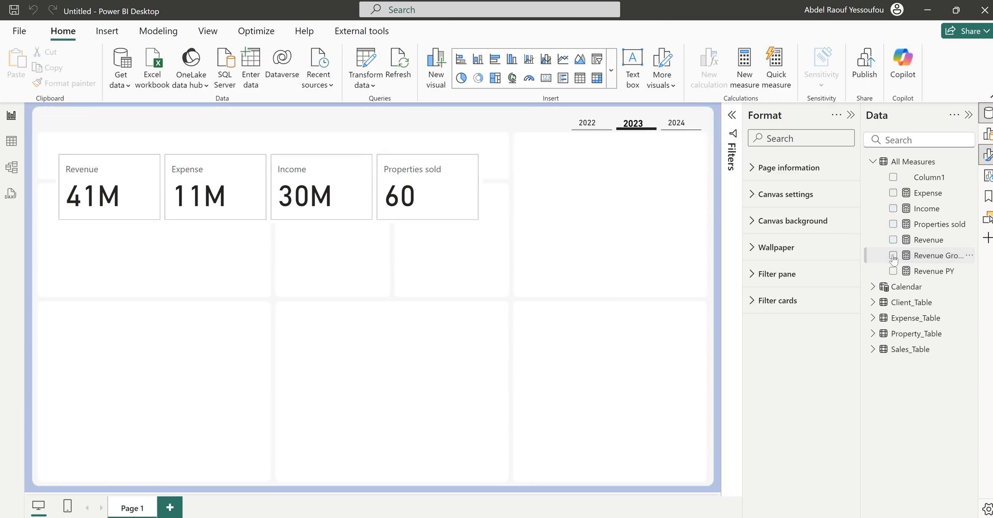
click(893, 257)
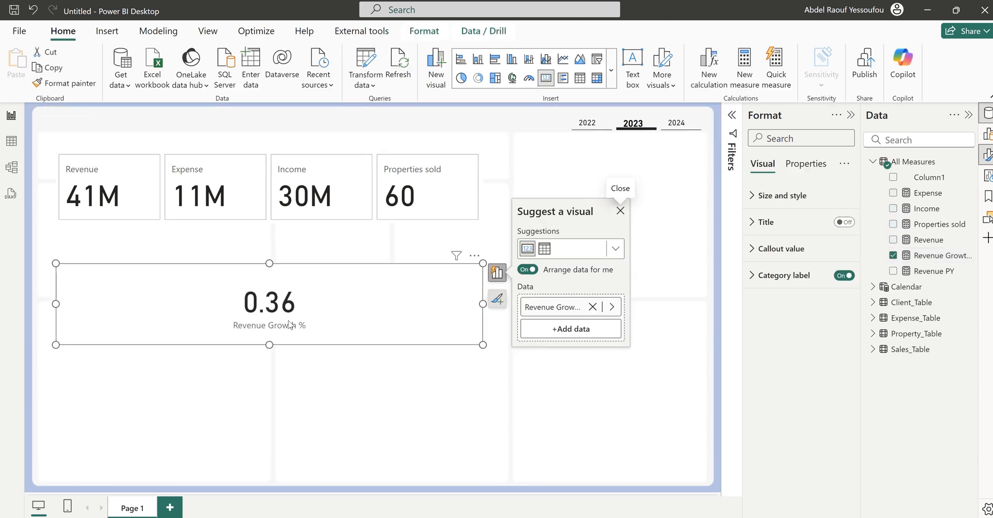
click(937, 256)
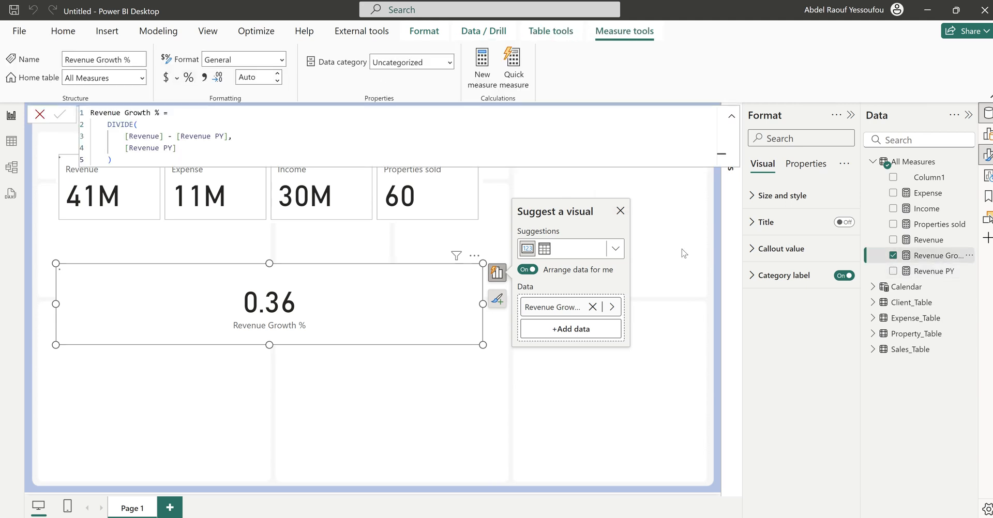
click(189, 79)
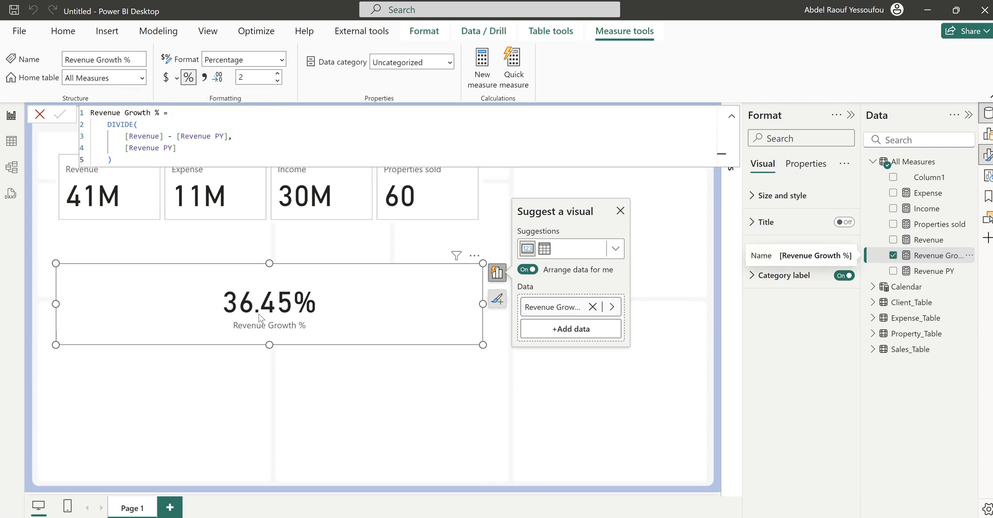
double_click(248, 77)
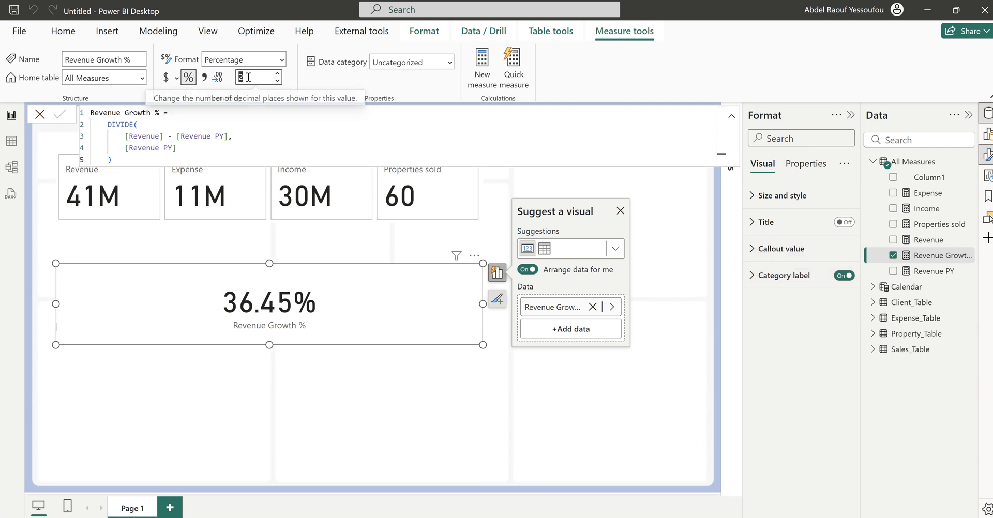
text(1)
key(Return)
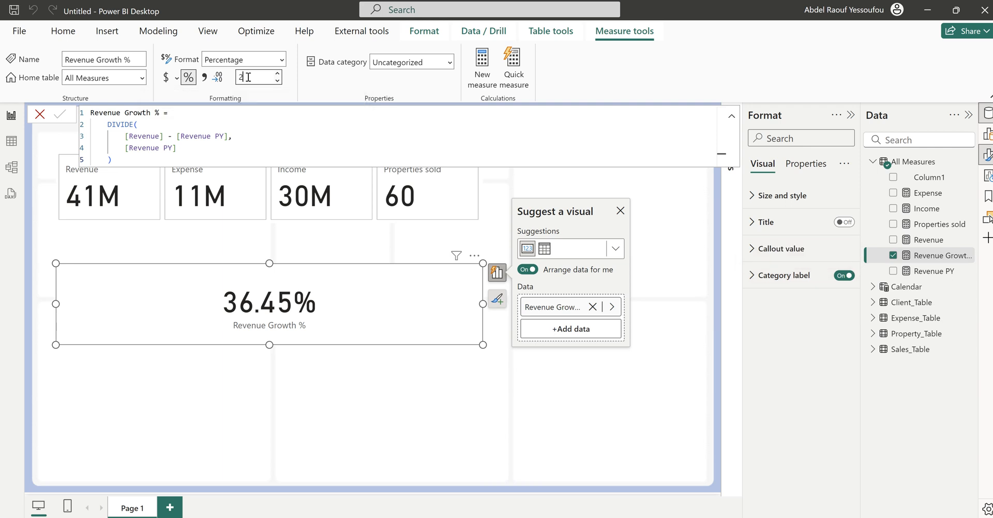
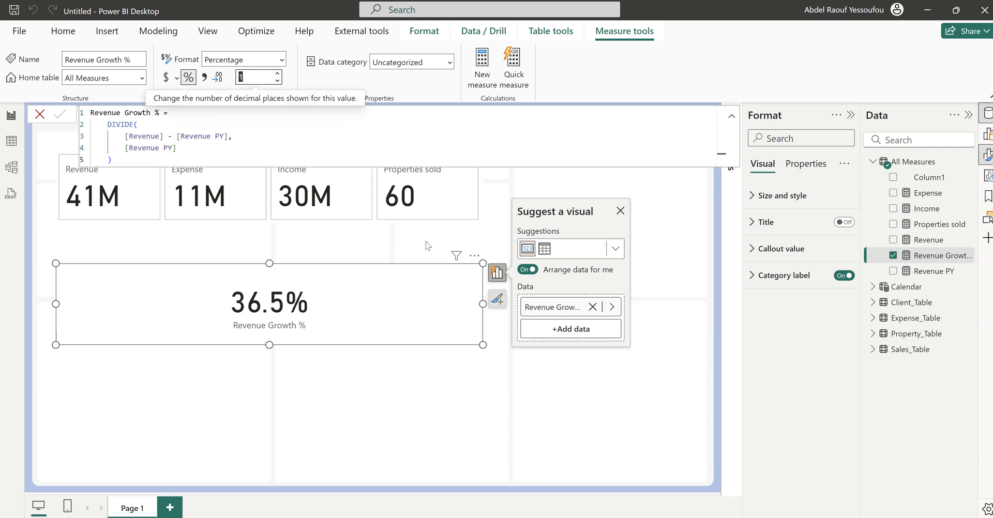
Turn off the Revenue Growth % card's category label and set its callout value font size to 10.
click(840, 277)
click(780, 249)
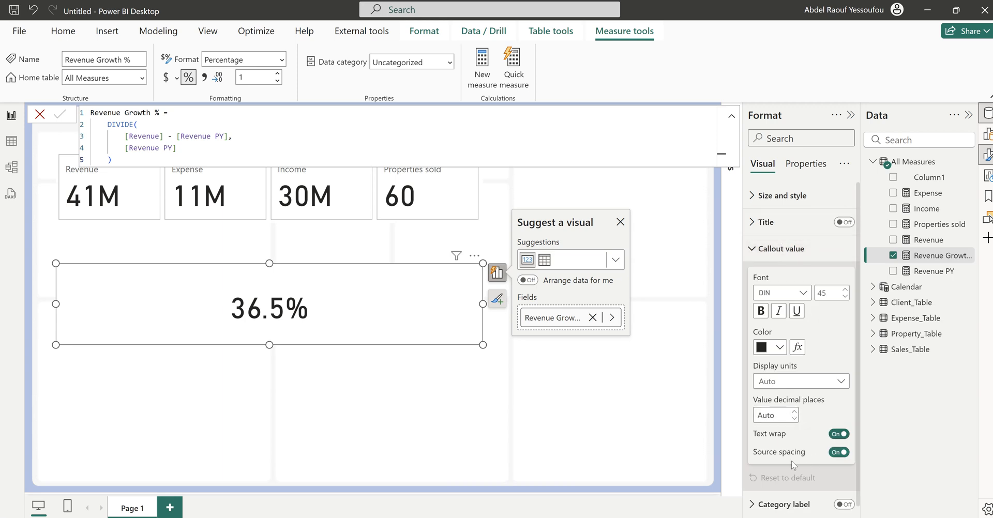
double_click(827, 293)
text(10)
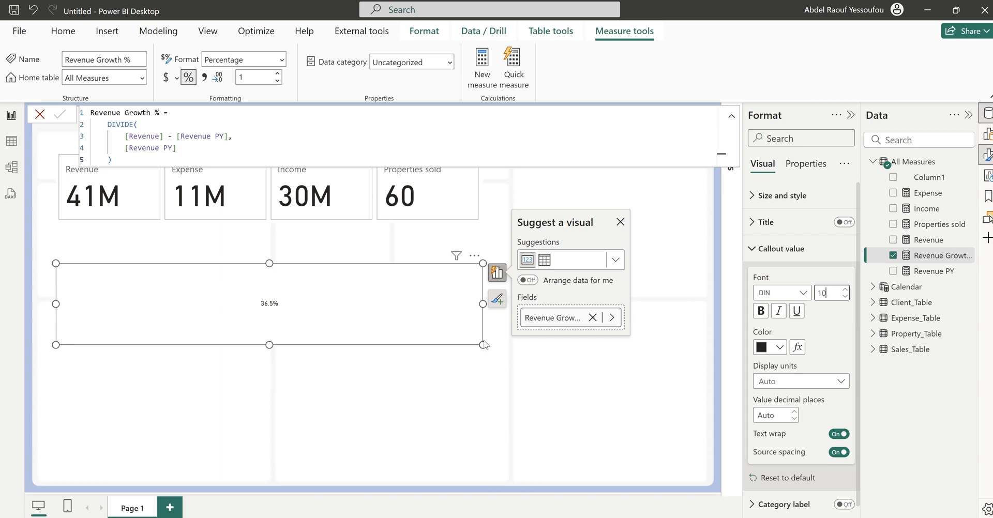
Shrink the Revenue Growth % card to a small box just around its value and deselect it.
drag(483, 344, 101, 290)
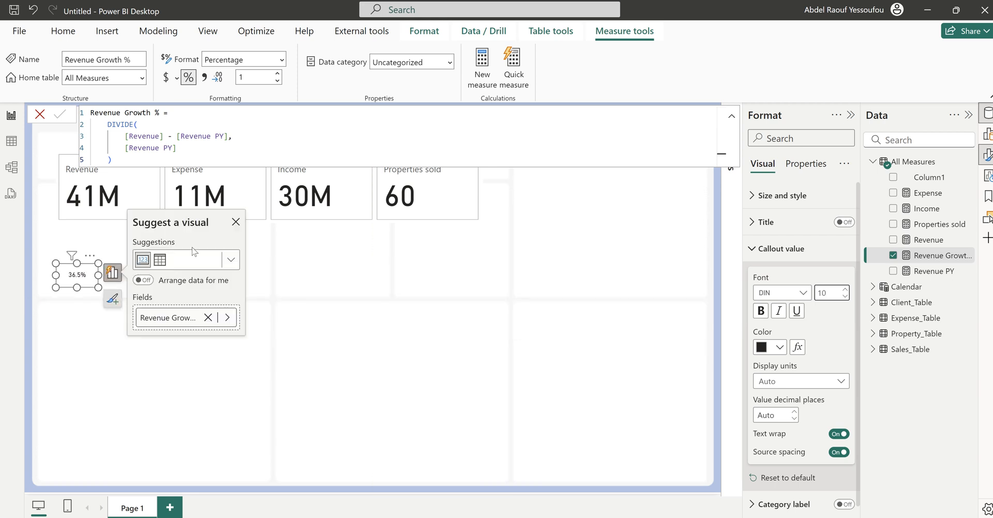
click(404, 271)
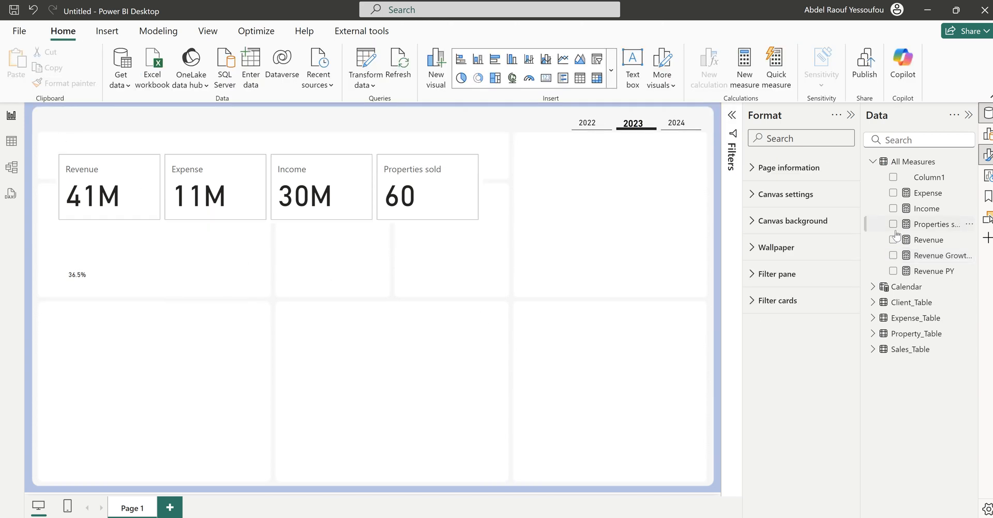
Create a new measure in All Measures named Revenue Growth color and begin its formula with an IF function.
right_click(911, 163)
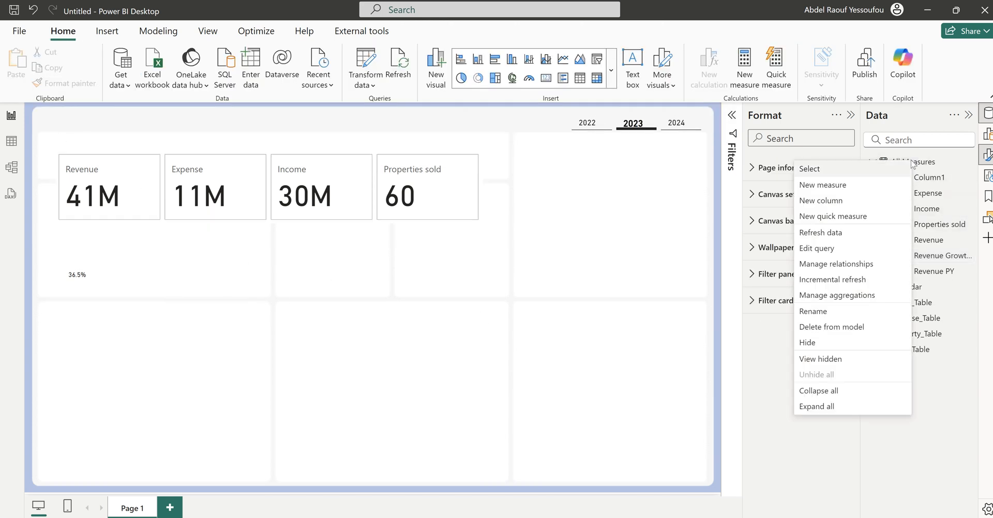
click(827, 185)
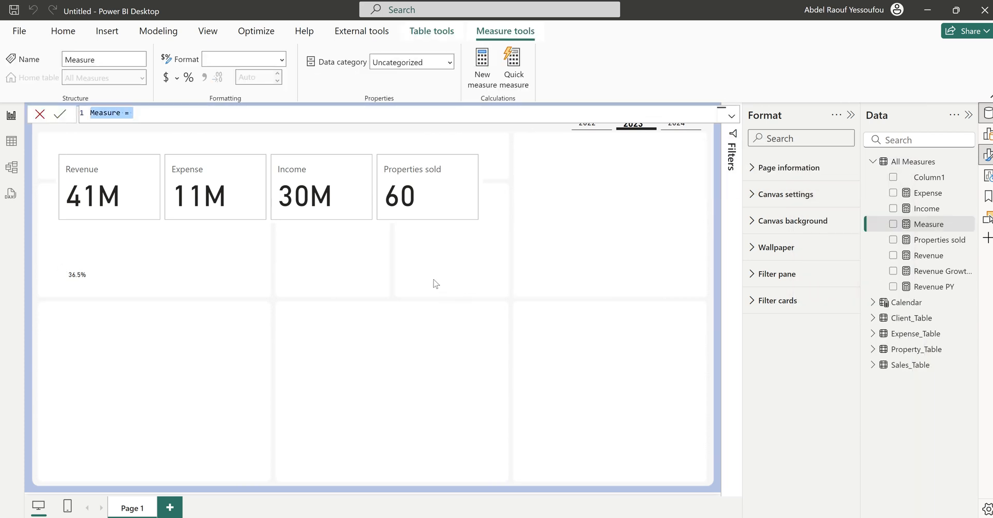
text(Reve)
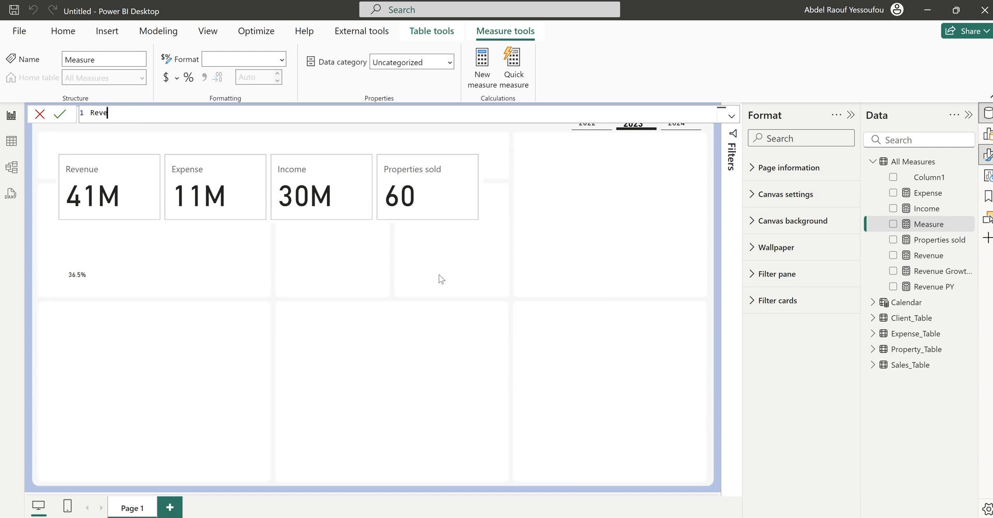
text(nue Growth color =)
key(shift+Return)
text(IF()
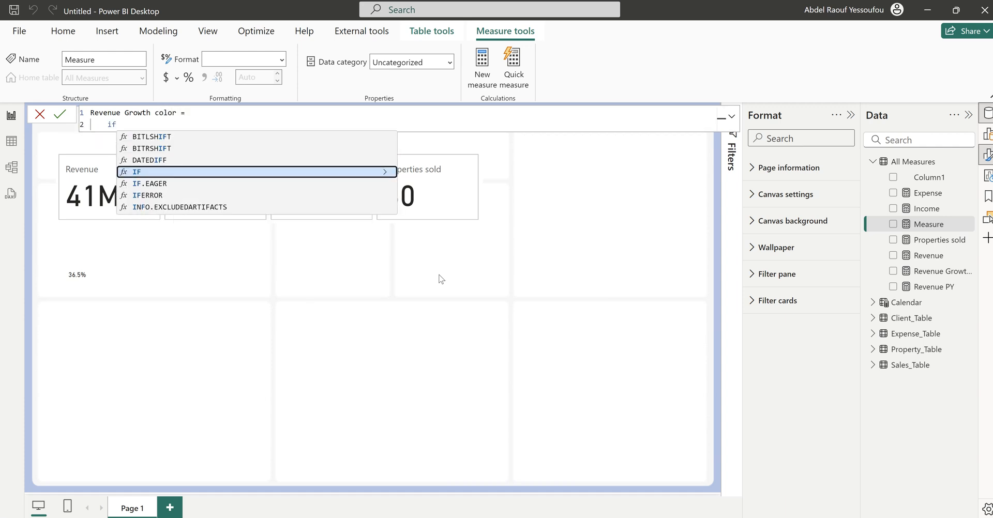
Enter ([Revenue] - [Revenue PY]) >=0 as the IF function's logical test on its own line.
key(shift+Return)
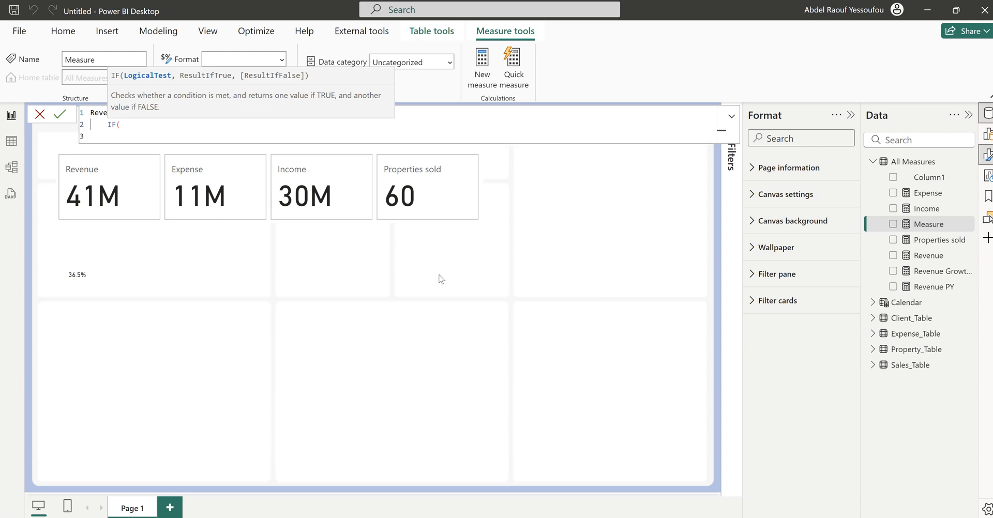
text(rev)
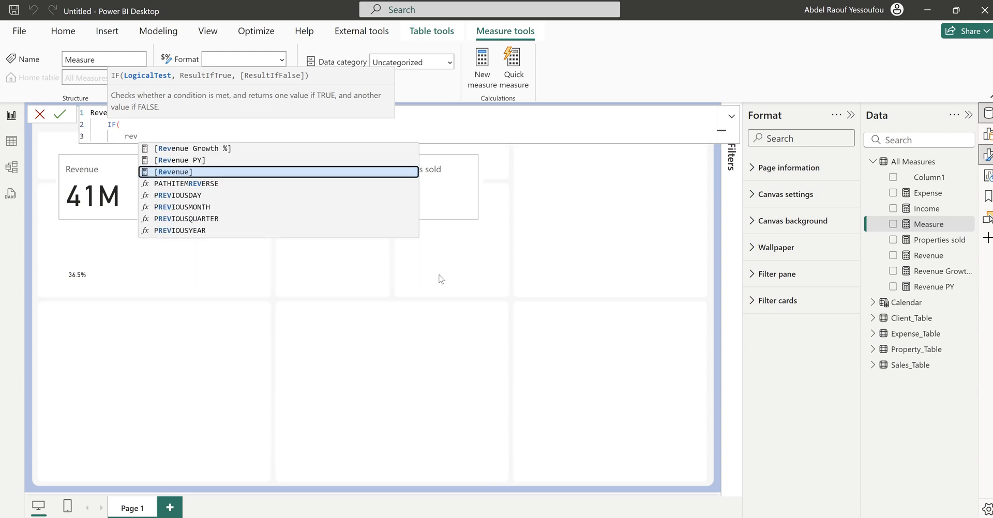
key(Tab)
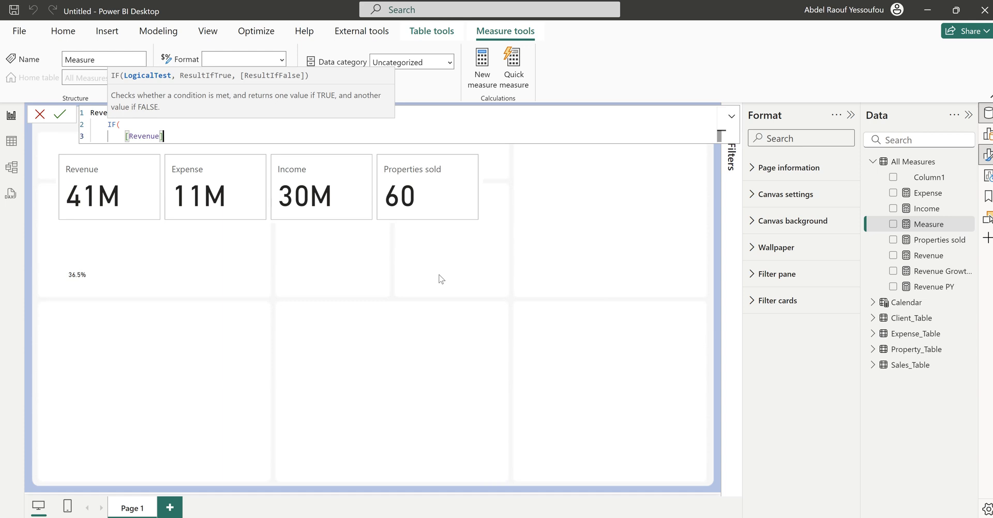
text(- rev)
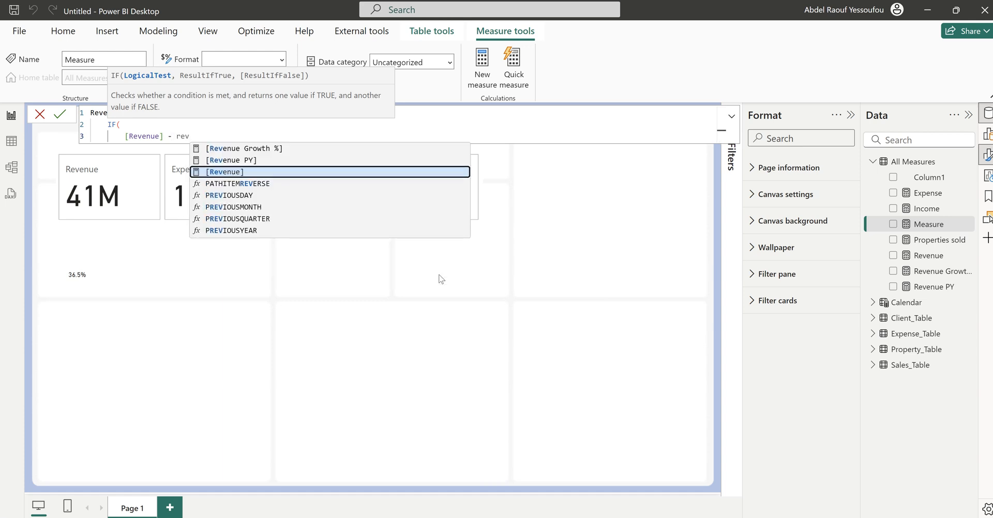
key(Up)
key(Tab)
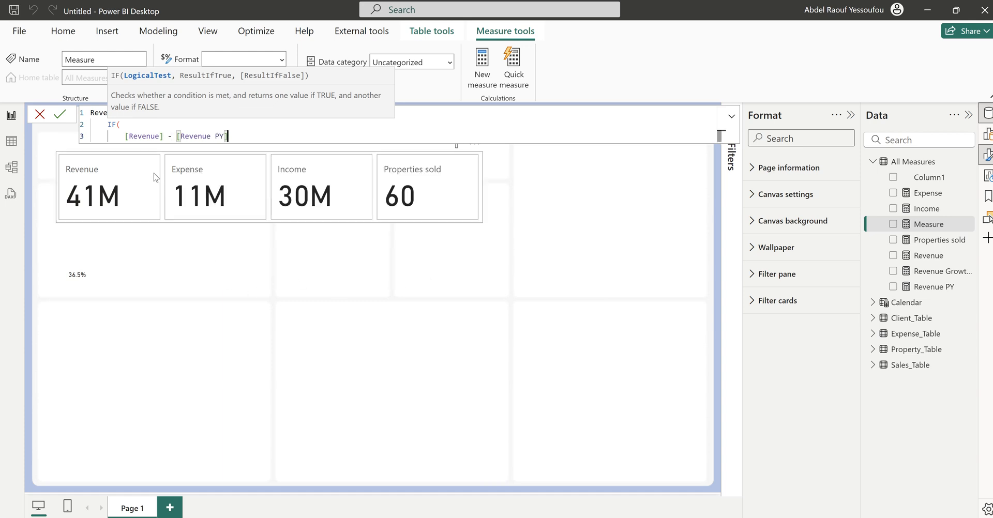
click(124, 136)
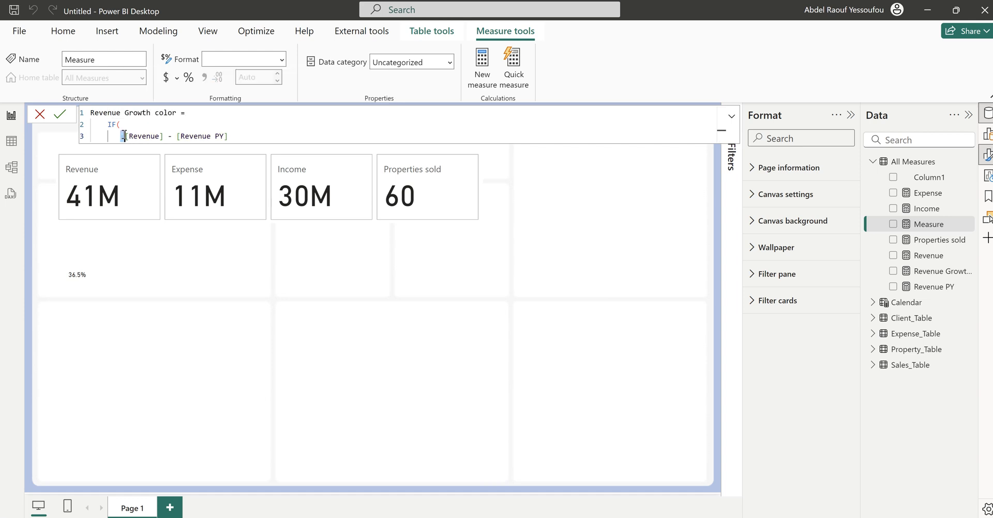
text(()
click(243, 131)
text() >0)
key(BackSpace)
text(0,)
key(shift+Return)
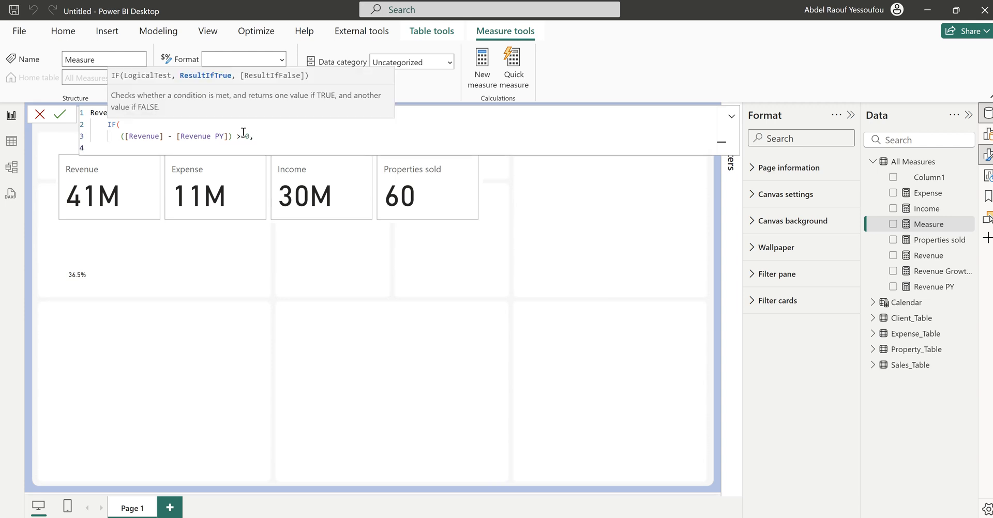
Return "Green" when the test is true and "Red" otherwise, then commit the measure and close the formula editor.
text("Green",)
key(shift+Return)
text(")
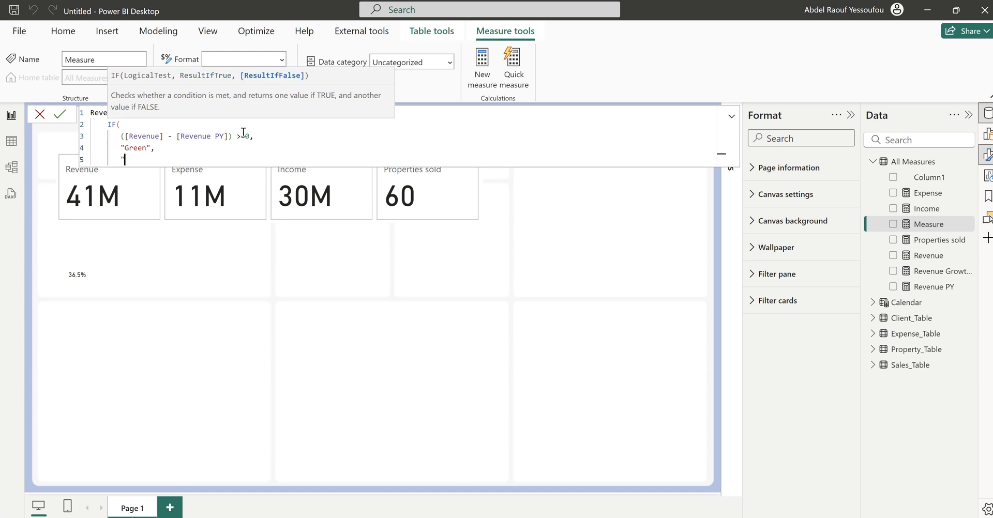
text(Red")
key(shift+Return)
text())
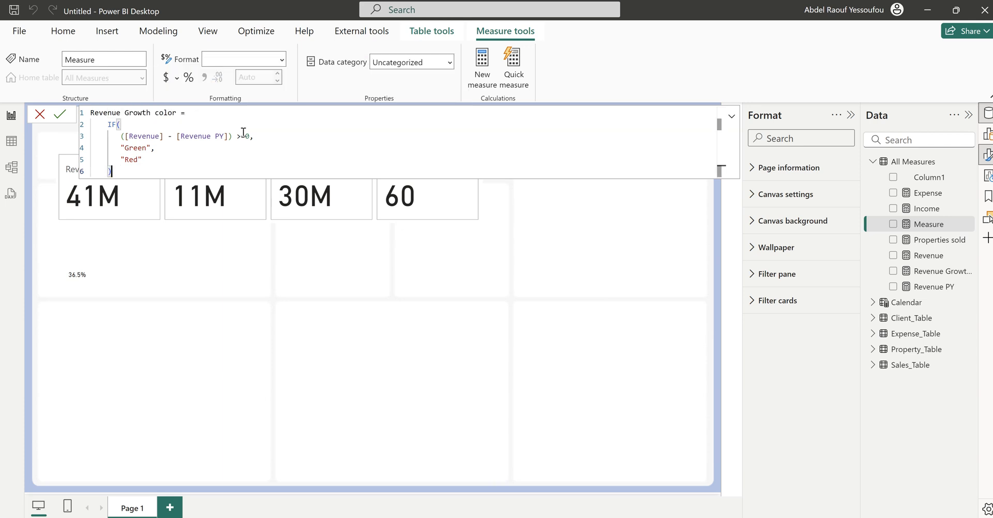
key(Return)
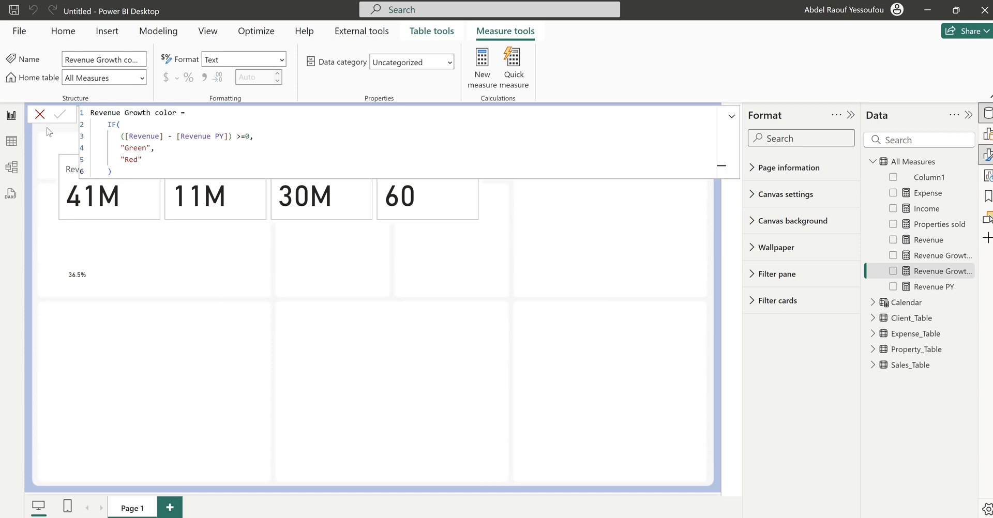
click(39, 114)
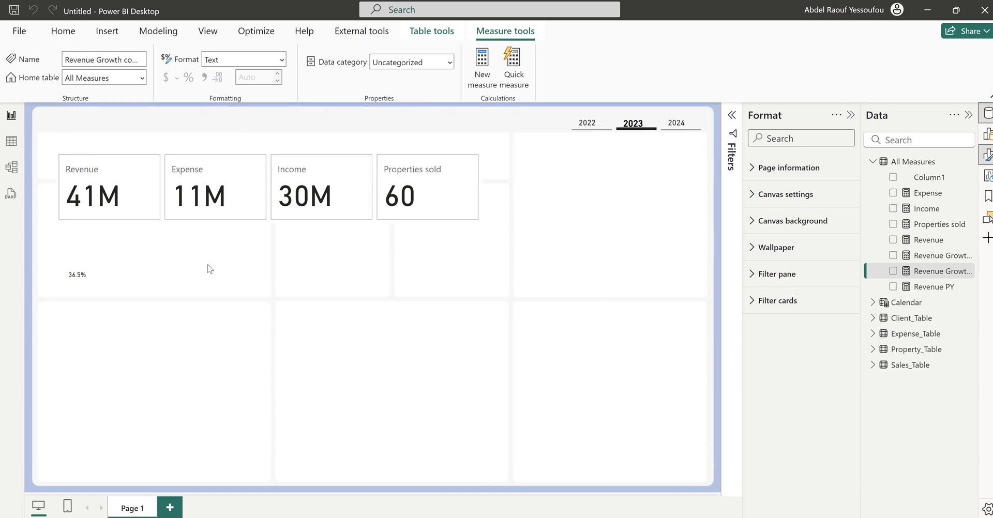
click(419, 152)
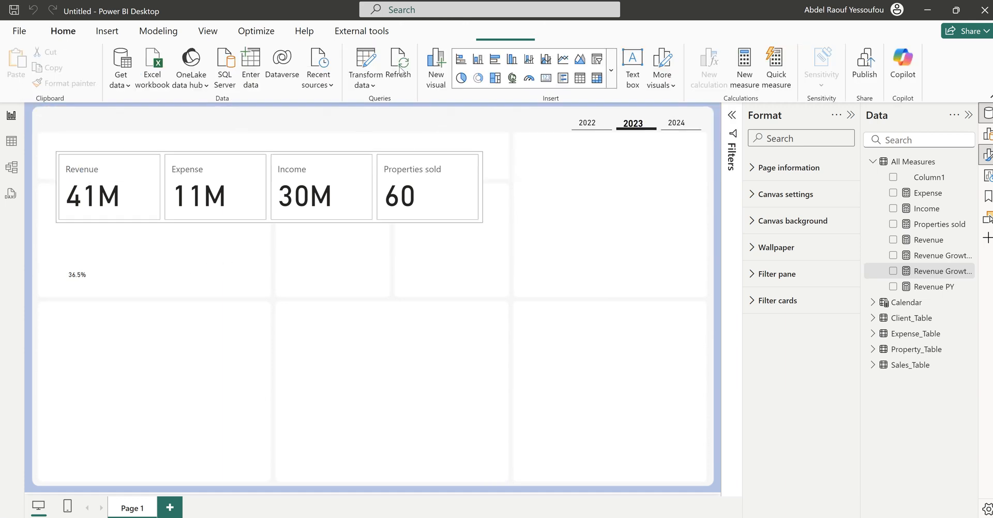
Insert a pill shape, shrink it and place it below the gap between the Revenue and Expense cards.
click(103, 34)
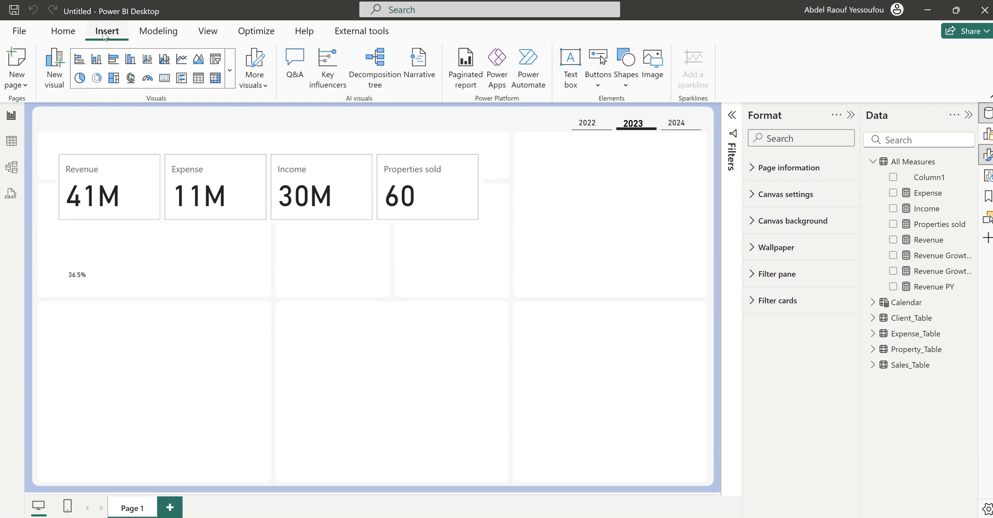
click(627, 86)
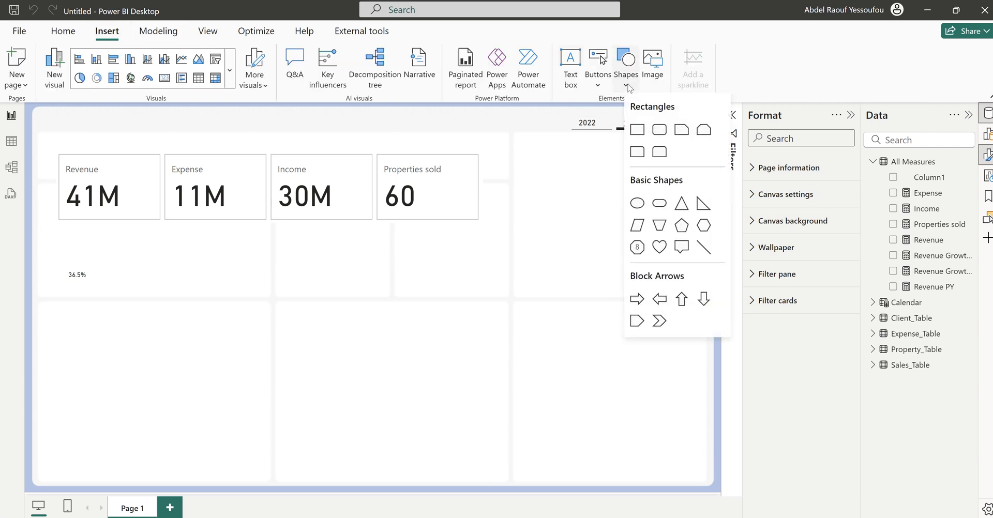
click(659, 204)
drag(483, 368, 253, 367)
drag(155, 409, 156, 364)
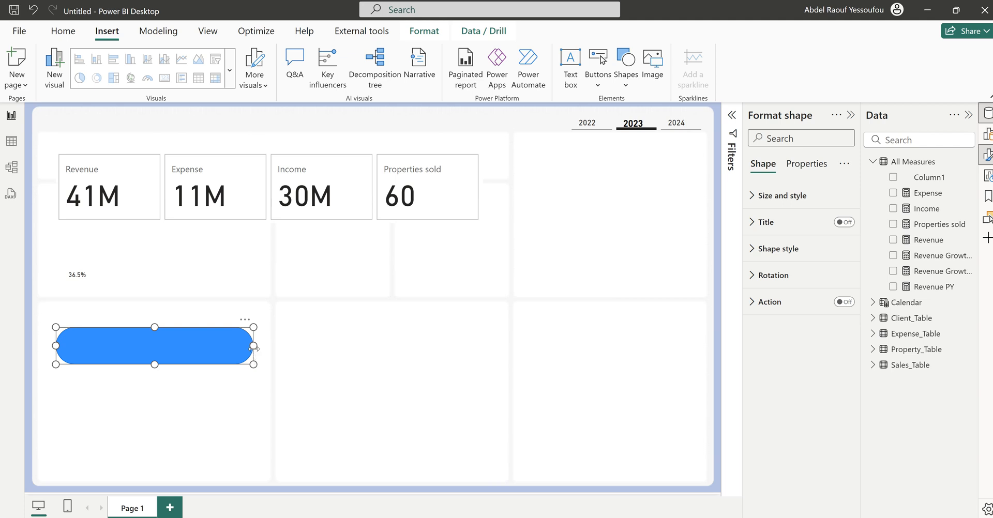
drag(253, 346, 179, 261)
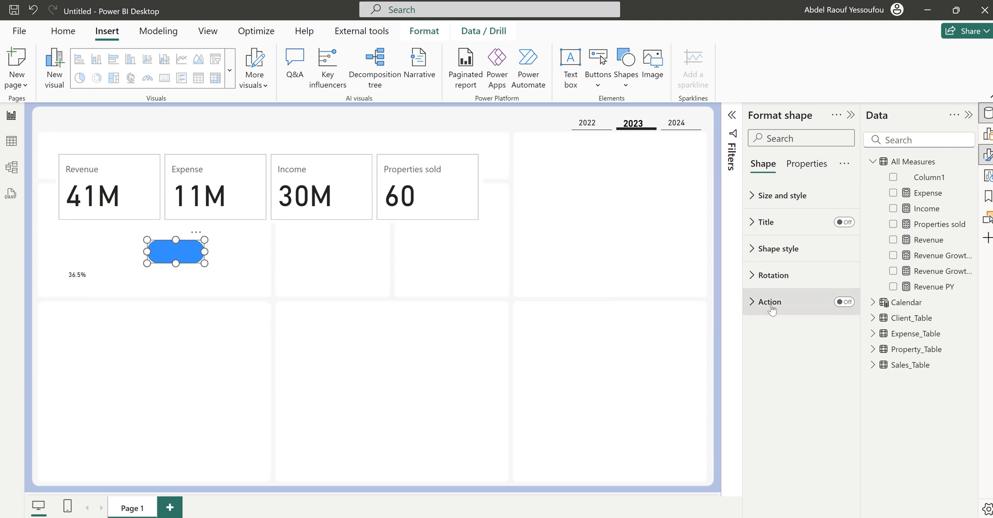
Turn off the pill's border and conditionally format its fill by field value using the Revenue Growth color measure.
click(777, 249)
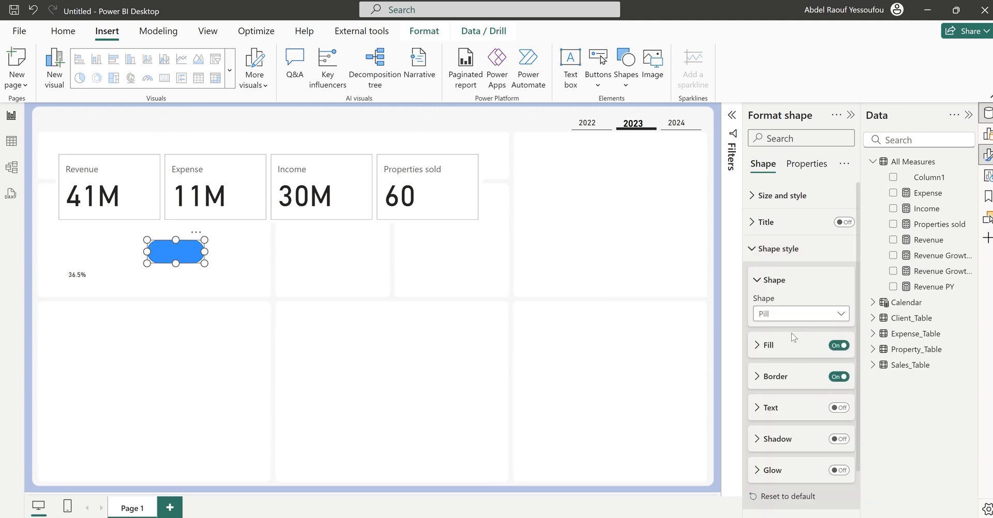
click(838, 378)
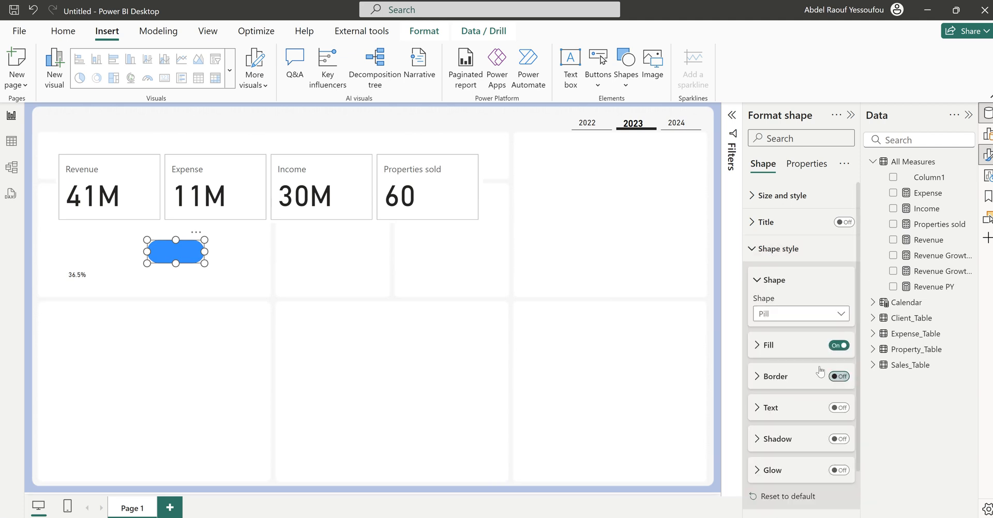
click(764, 346)
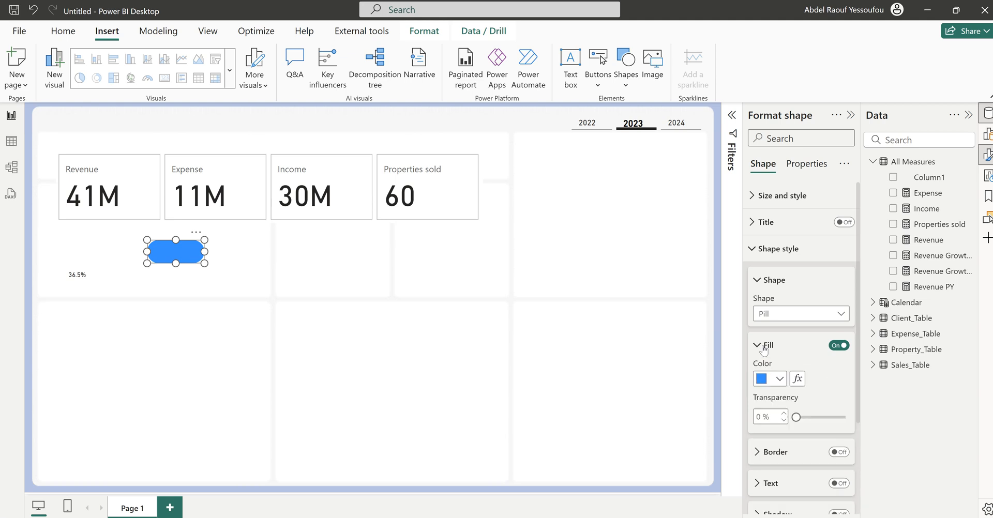
click(798, 379)
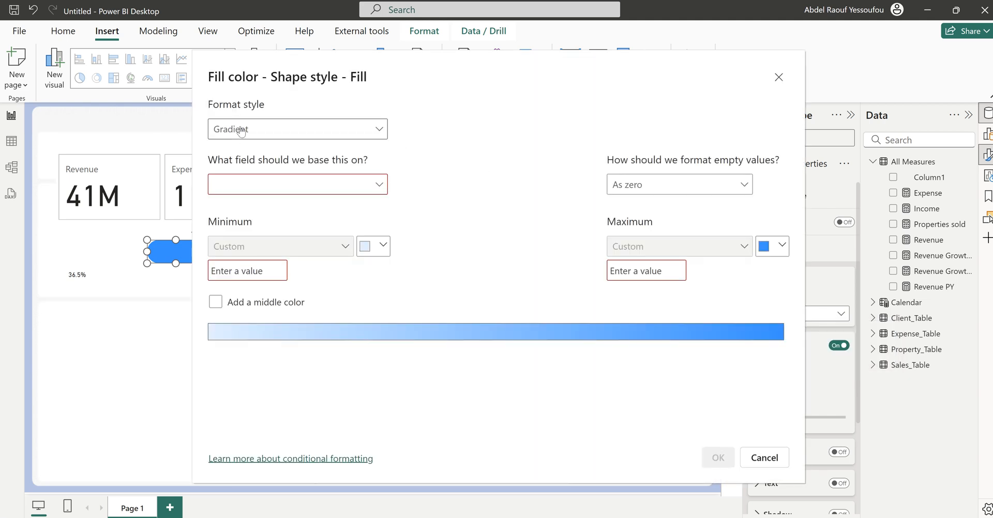
click(260, 131)
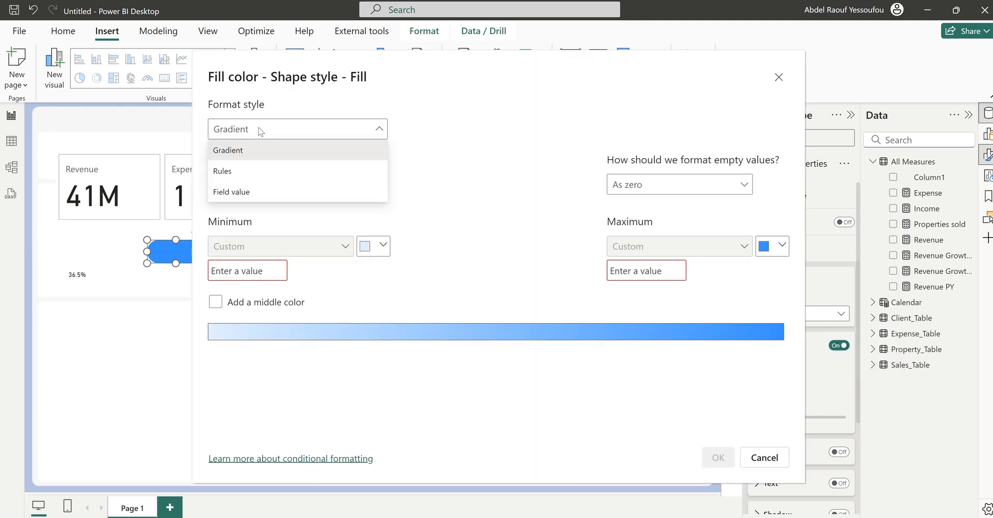
click(239, 192)
click(282, 187)
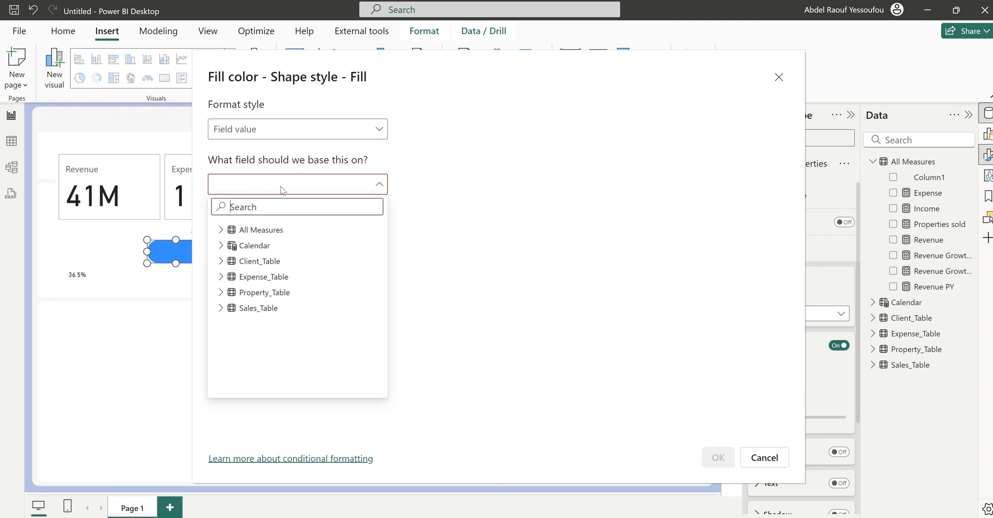
text(colo)
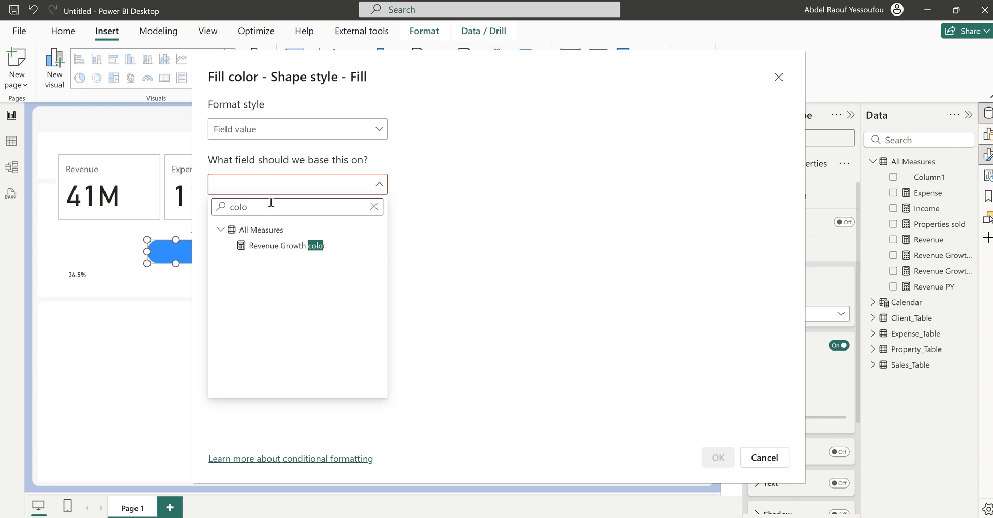
click(283, 246)
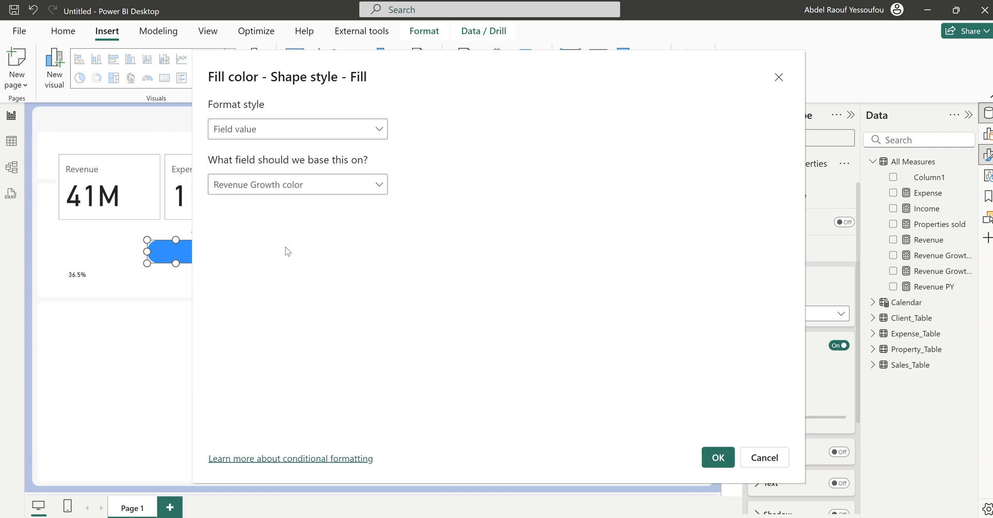
click(714, 458)
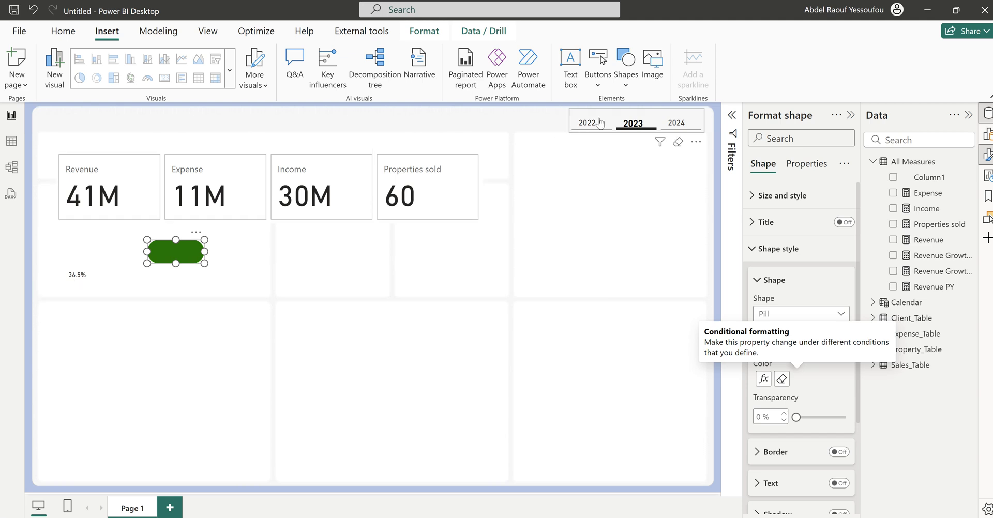
Filter the page to 2024 and shrink the pill shape to a small badge.
click(674, 127)
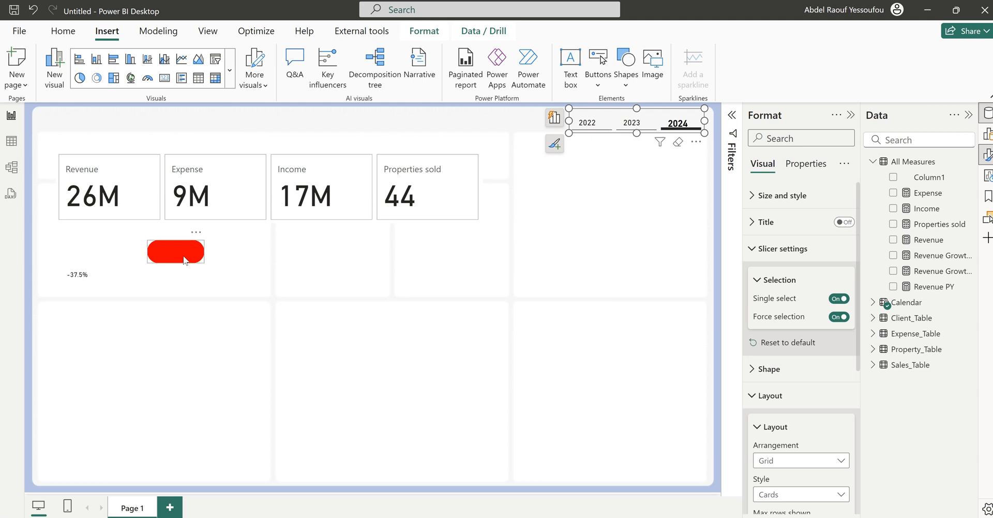
click(203, 261)
drag(204, 263, 180, 260)
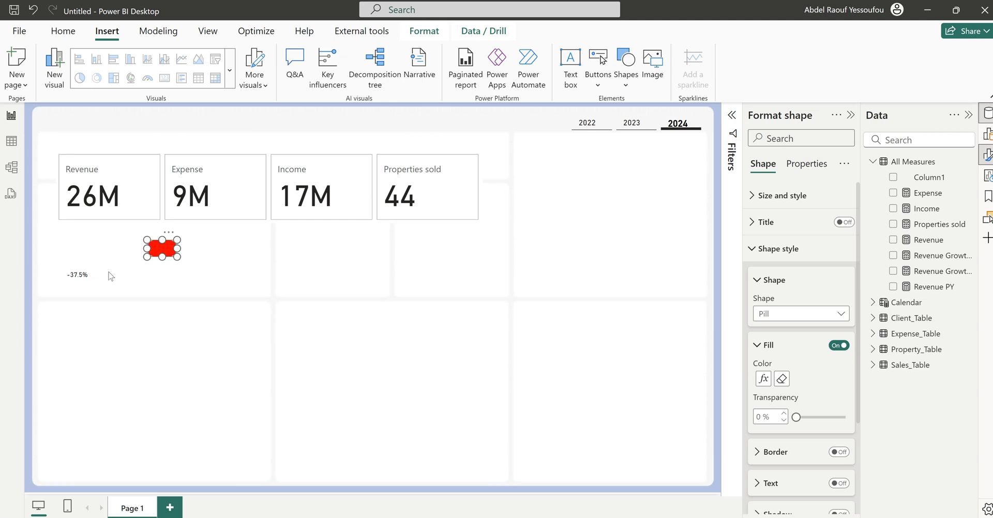
Turn off the background of the Revenue Growth % card.
click(82, 278)
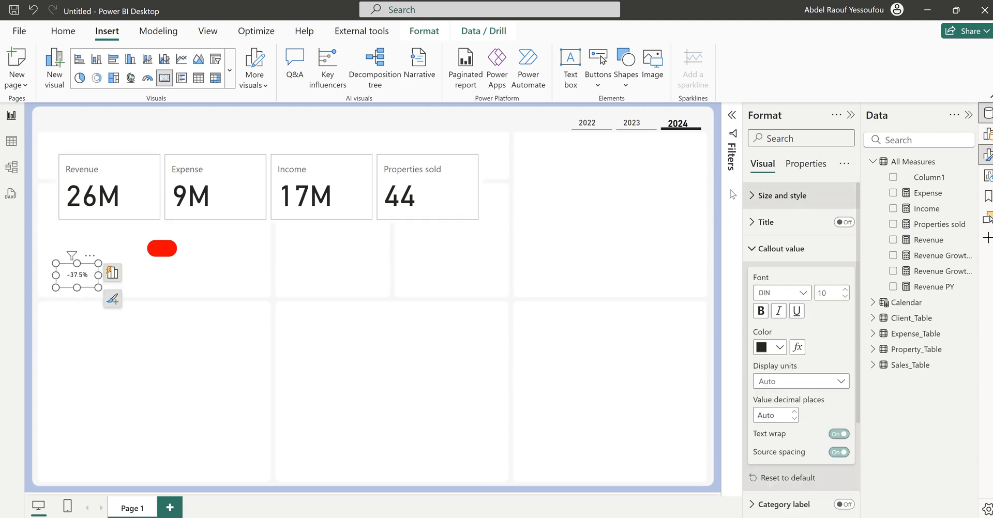
click(775, 196)
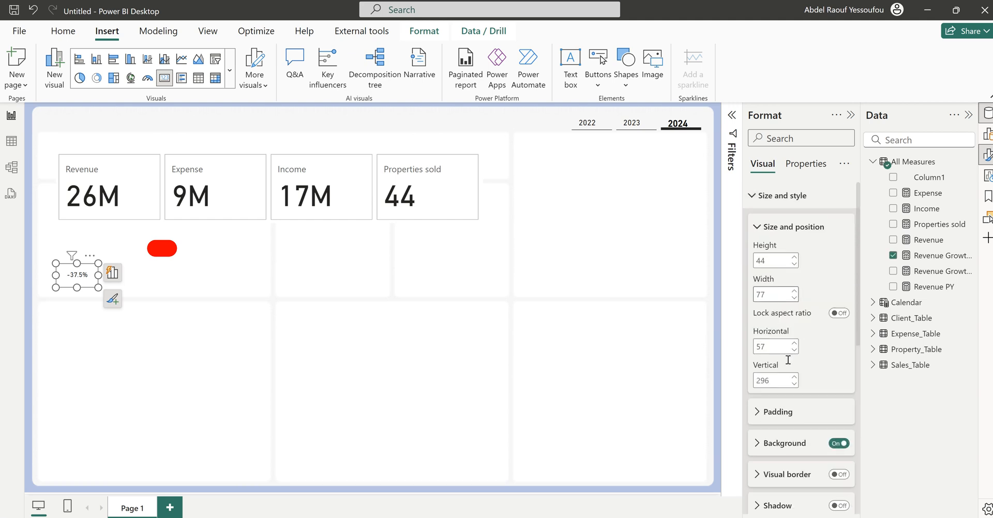
click(839, 443)
click(772, 196)
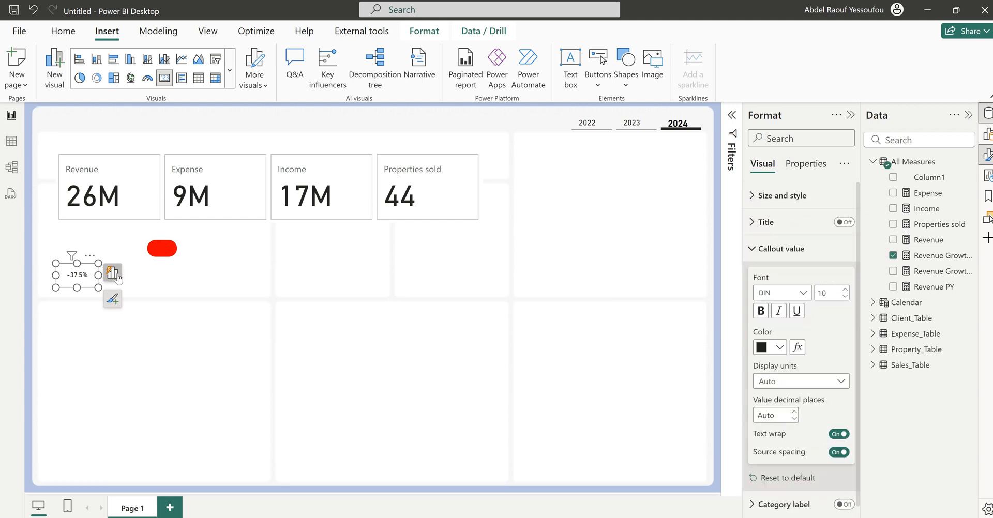
Set the pill shape's fill transparency to 80%.
click(180, 255)
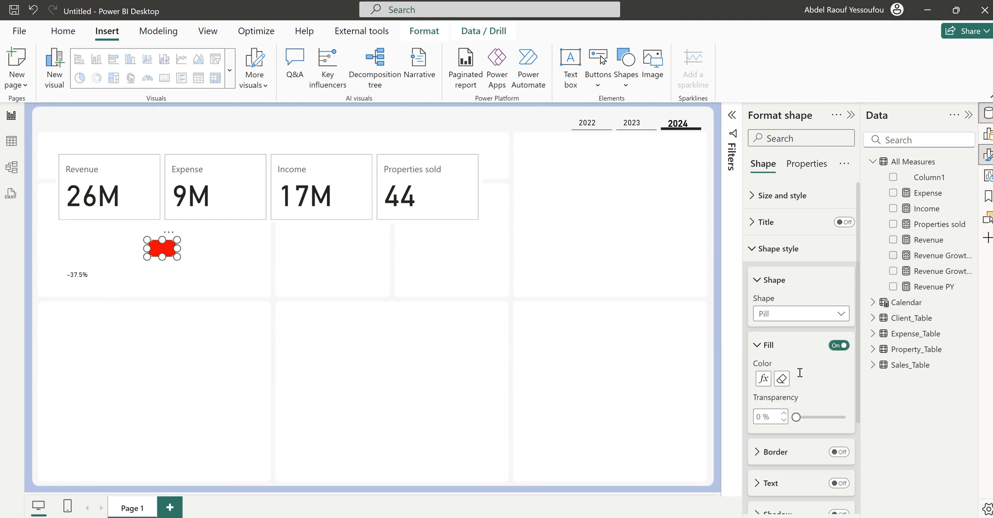
drag(794, 417, 835, 418)
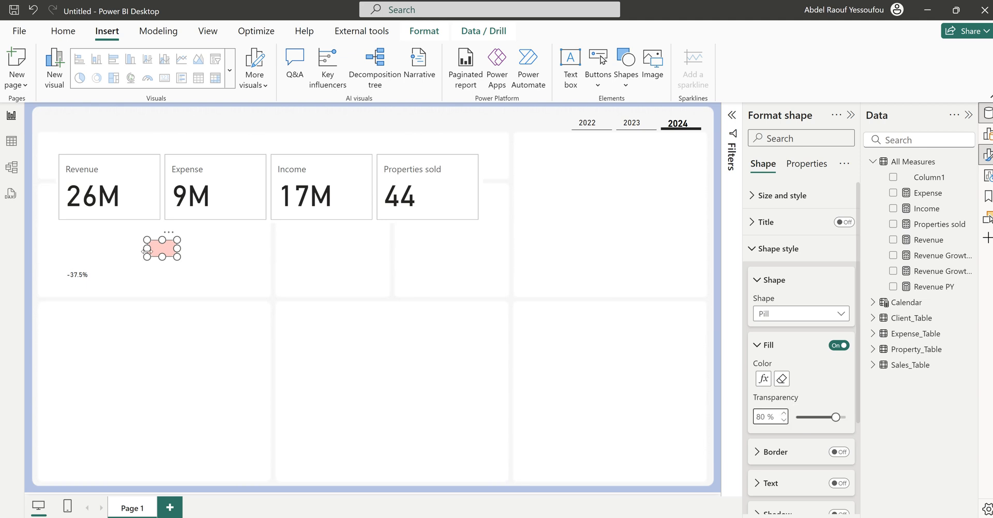
Conditionally format the callout value color of the growth percentage card by field value, based on the Revenue Growth color measure.
click(83, 279)
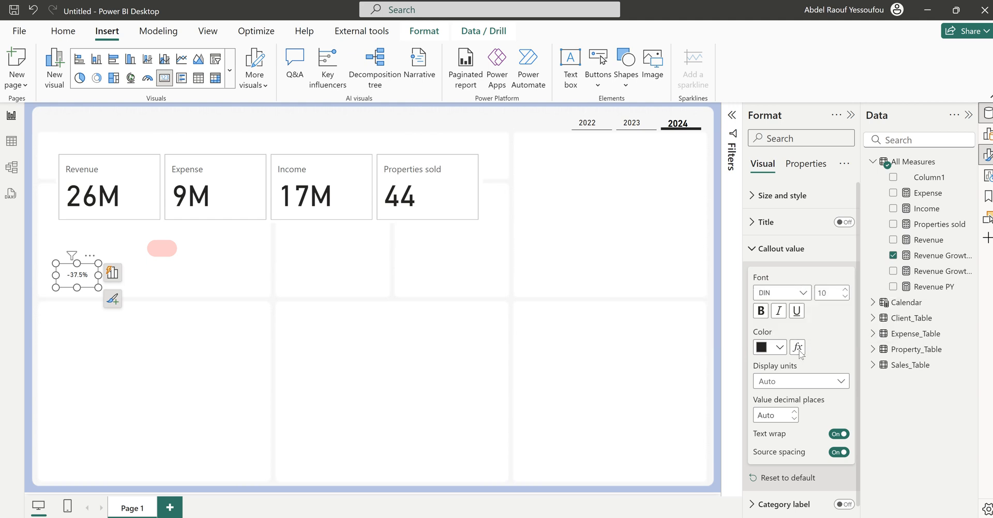
click(797, 347)
click(273, 129)
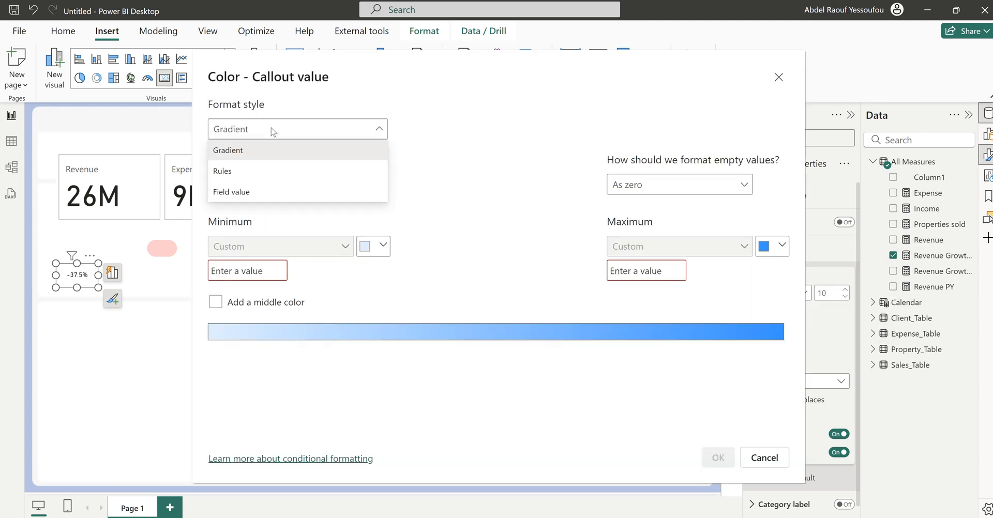
click(259, 194)
click(316, 188)
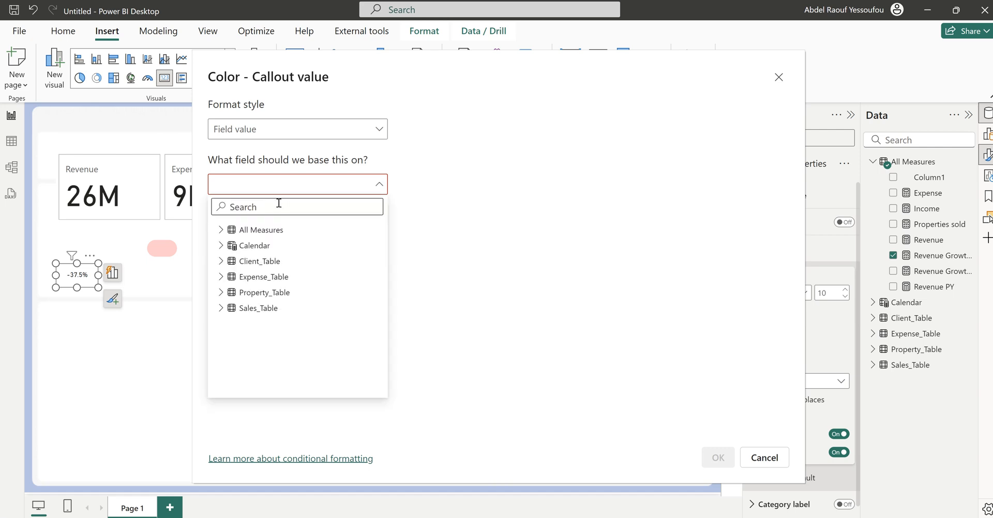
text(col)
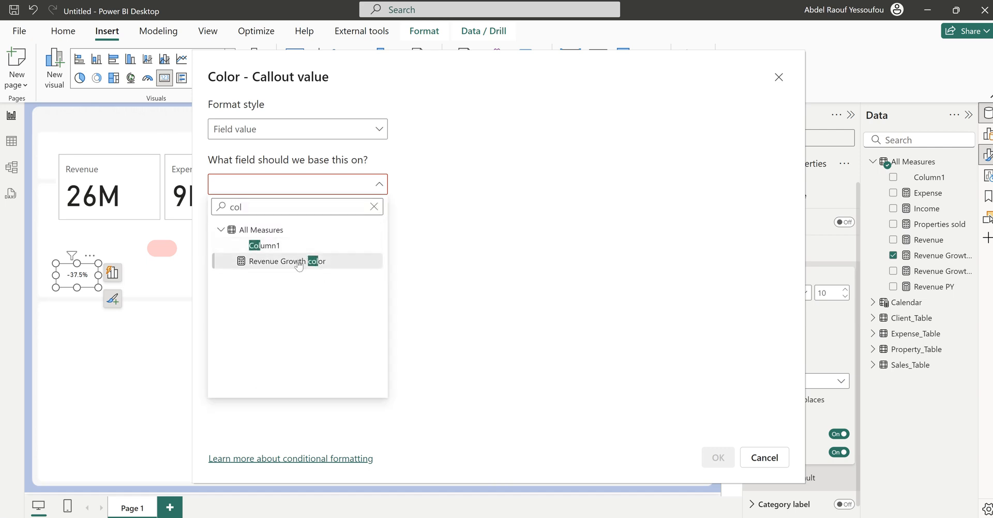
click(298, 262)
click(717, 458)
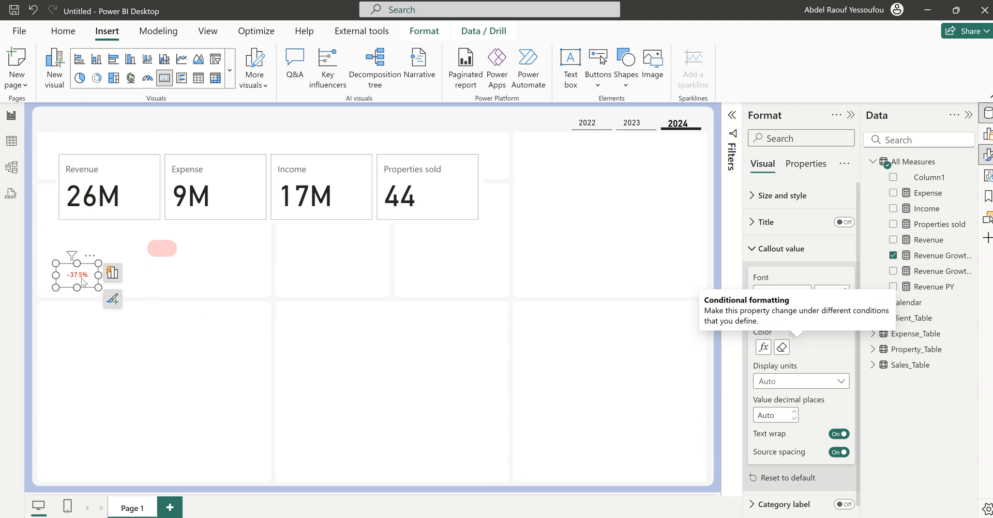
Try the growth percentage card on top of the pill, and move both separately further down, away from the KPI cards.
drag(83, 281, 167, 255)
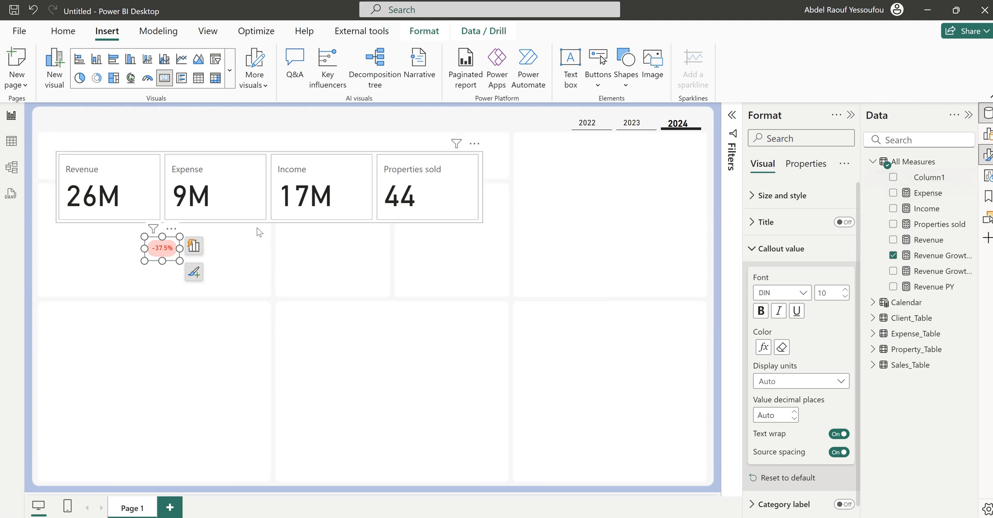
drag(165, 257, 173, 287)
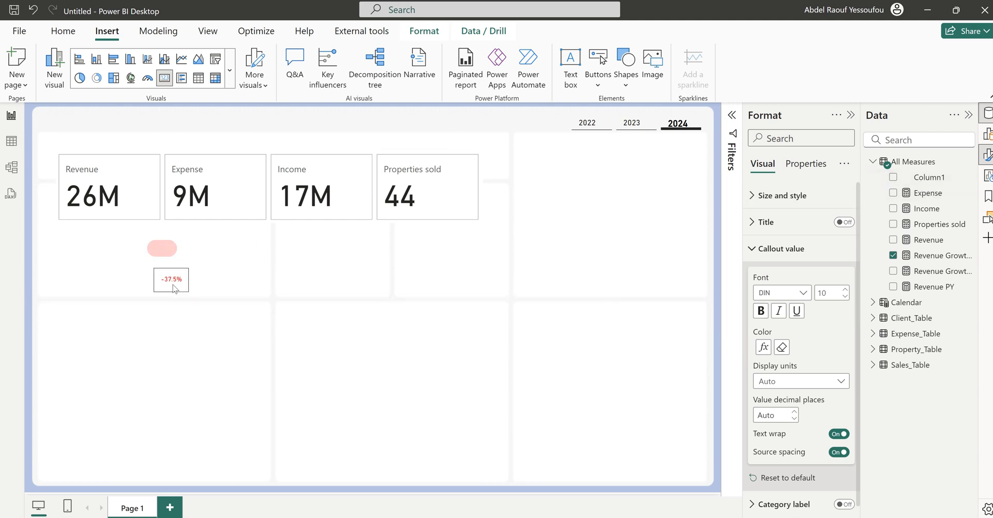
drag(159, 241, 202, 275)
Set the callout value font size of all four KPI cards to 25.
click(164, 223)
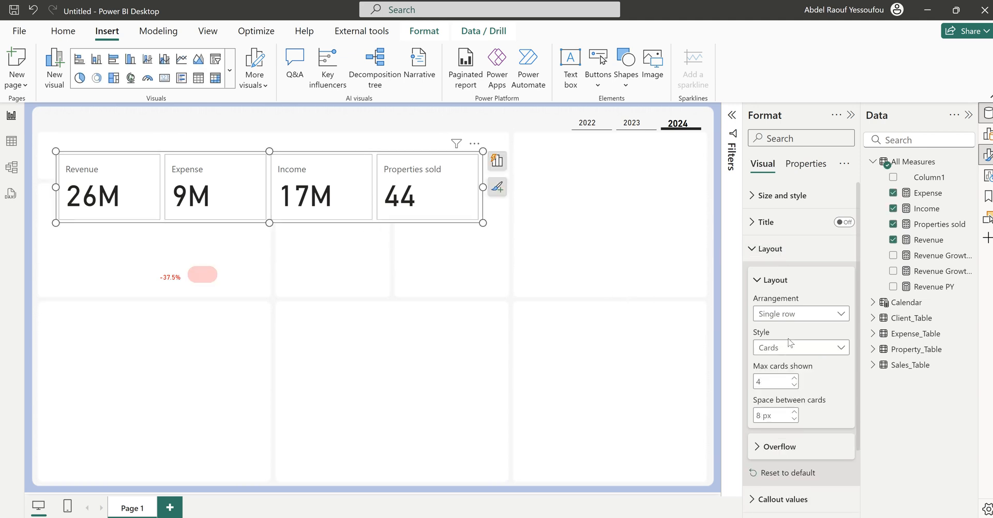
scroll(788, 338, down, 3)
scroll(788, 338, up, 3)
scroll(789, 342, down, 3)
scroll(789, 342, up, 3)
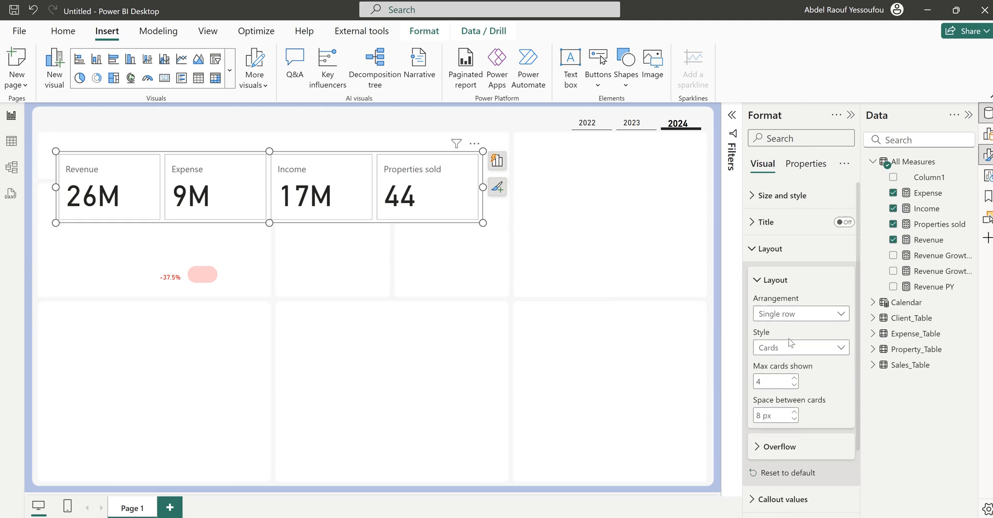
click(770, 249)
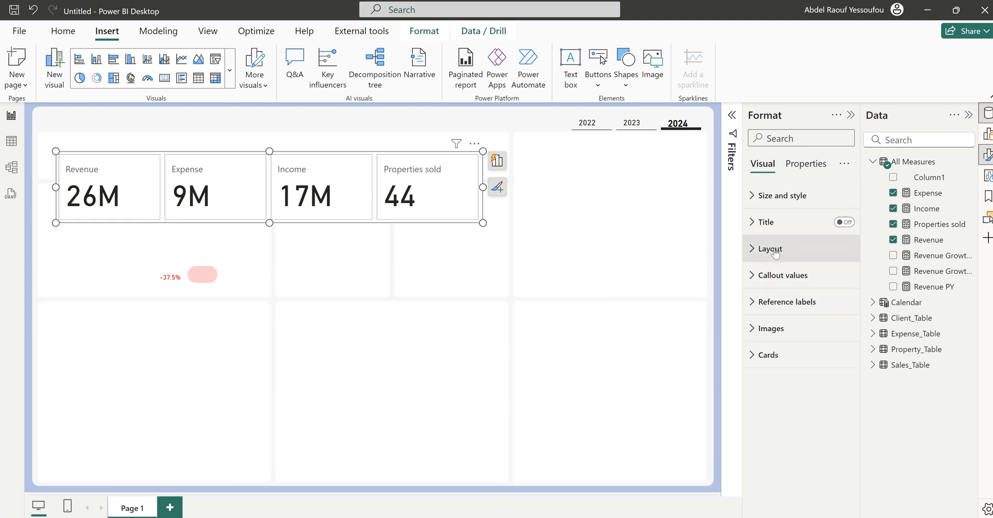
click(779, 275)
click(834, 411)
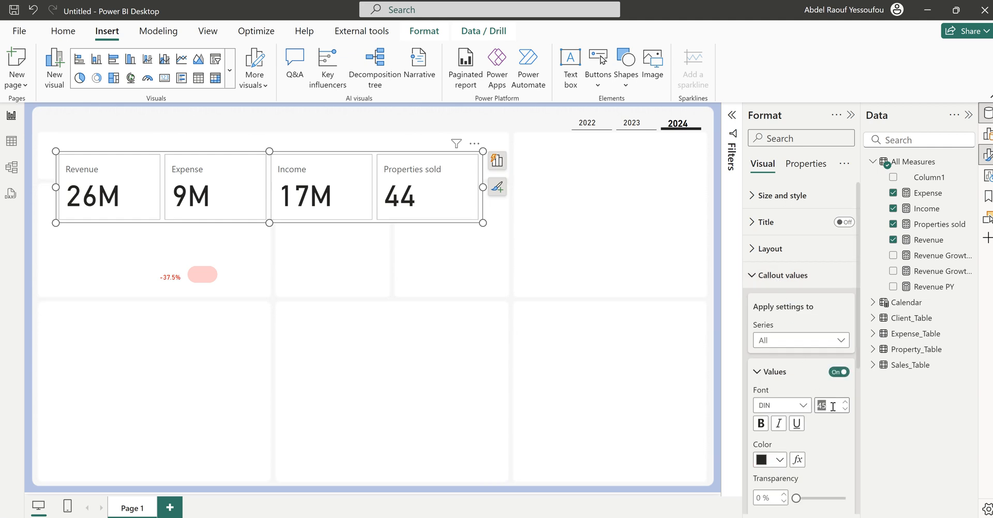
text(25)
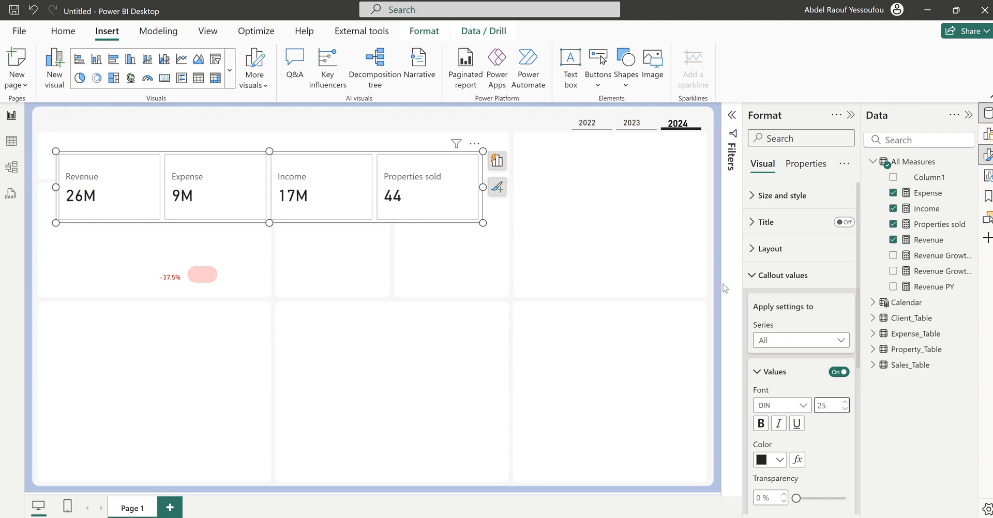
Turn off the border and background of the individual cards for all series in the KPI visual.
scroll(797, 413, down, 5)
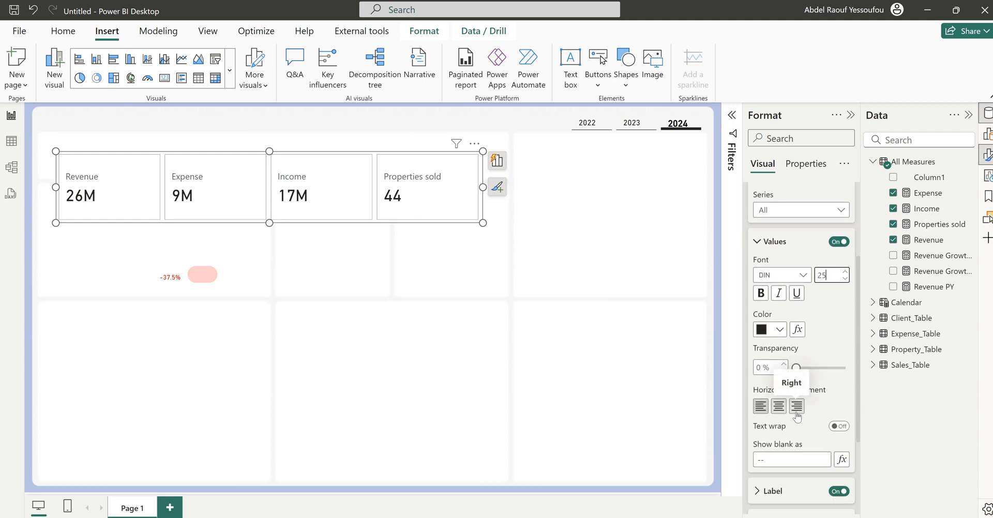
scroll(797, 418, down, 2)
scroll(798, 416, down, 2)
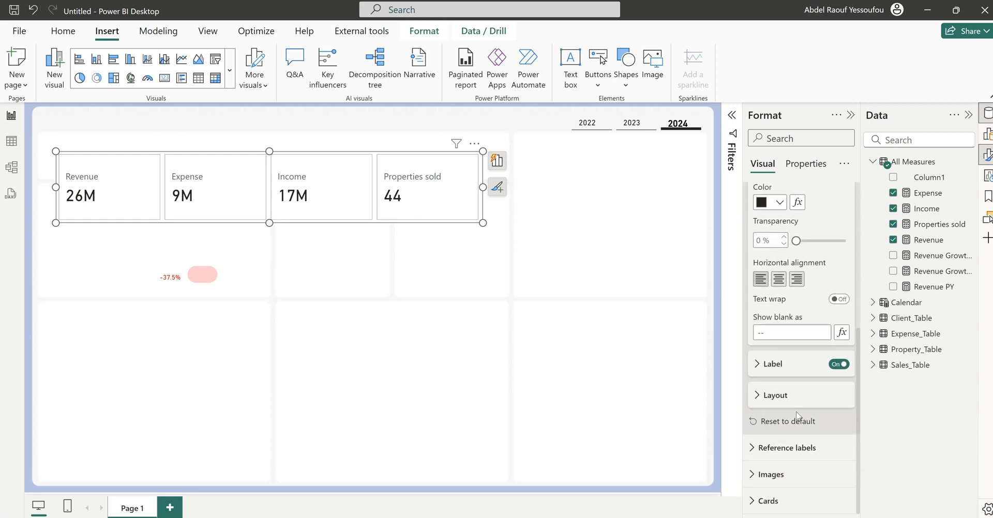
scroll(796, 415, up, 8)
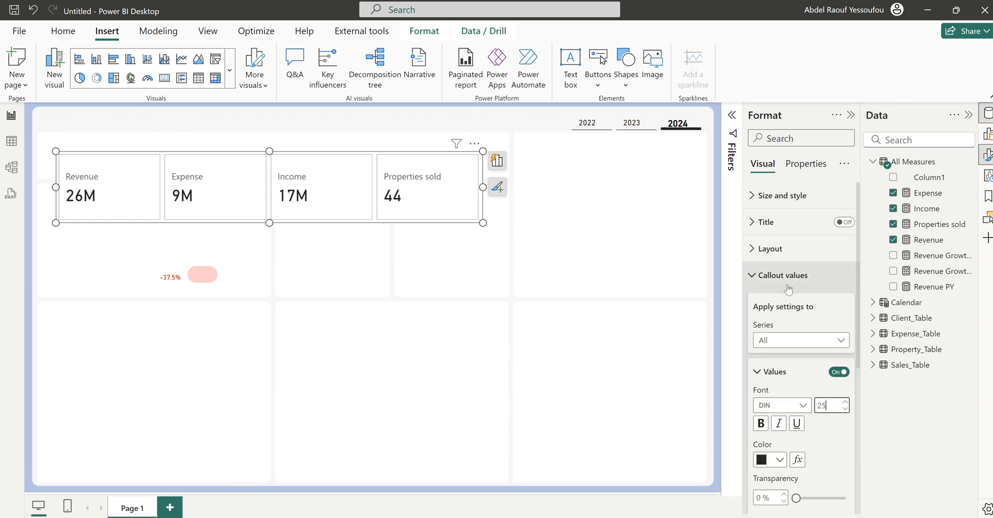
click(781, 277)
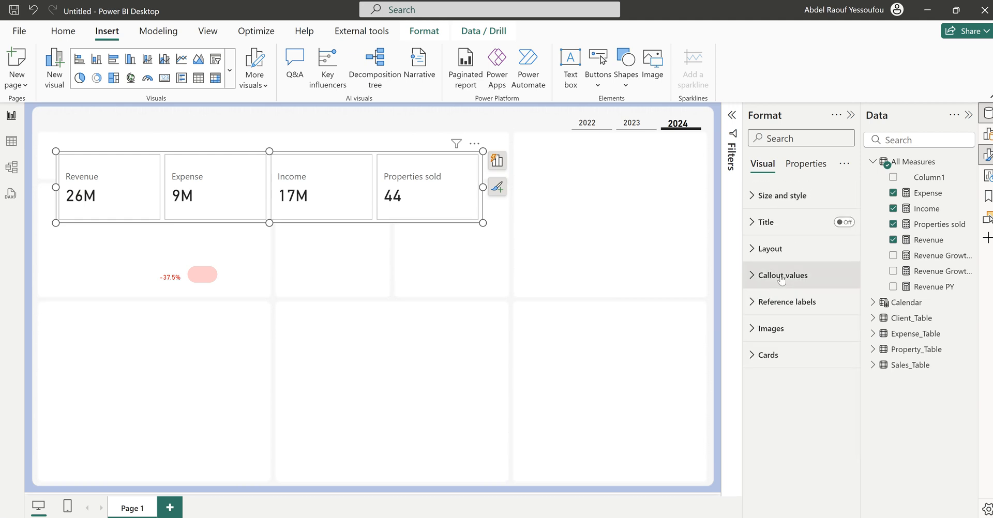
click(769, 355)
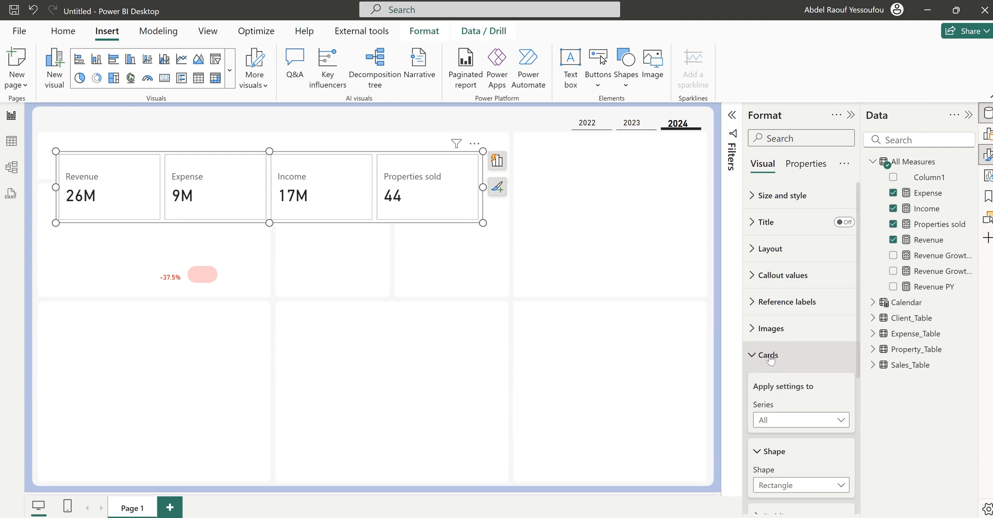
scroll(810, 408, down, 1)
scroll(811, 409, down, 4)
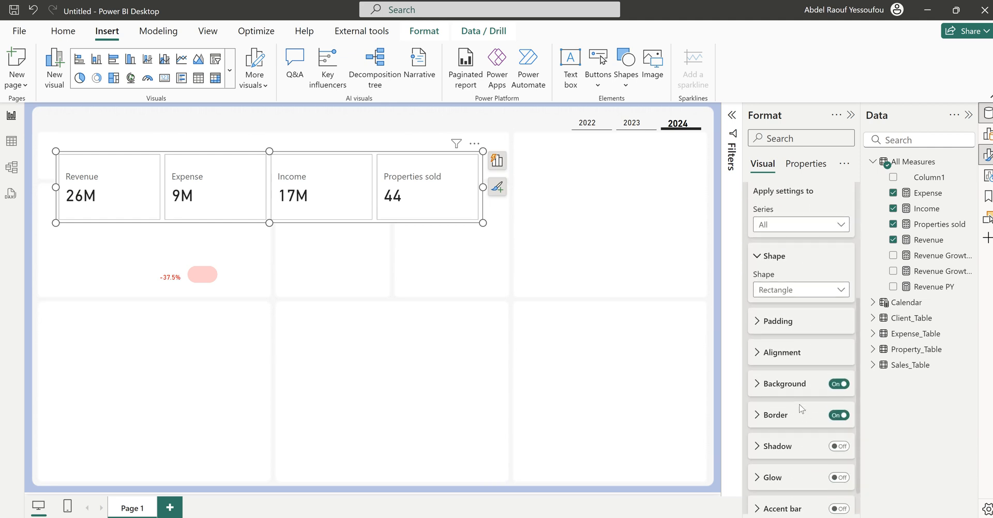
click(836, 416)
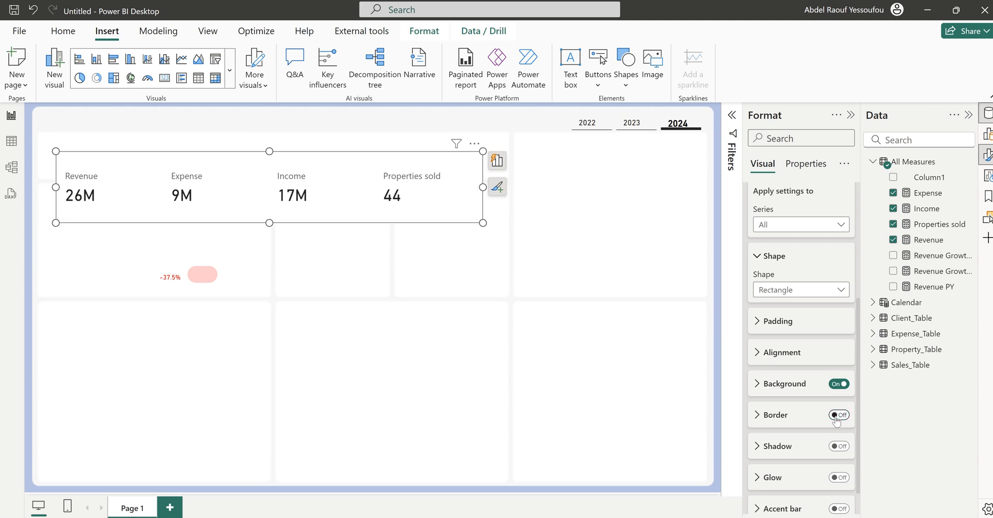
click(838, 384)
Turn off the background of the whole KPI card visual in its size and style settings.
scroll(774, 399, up, 4)
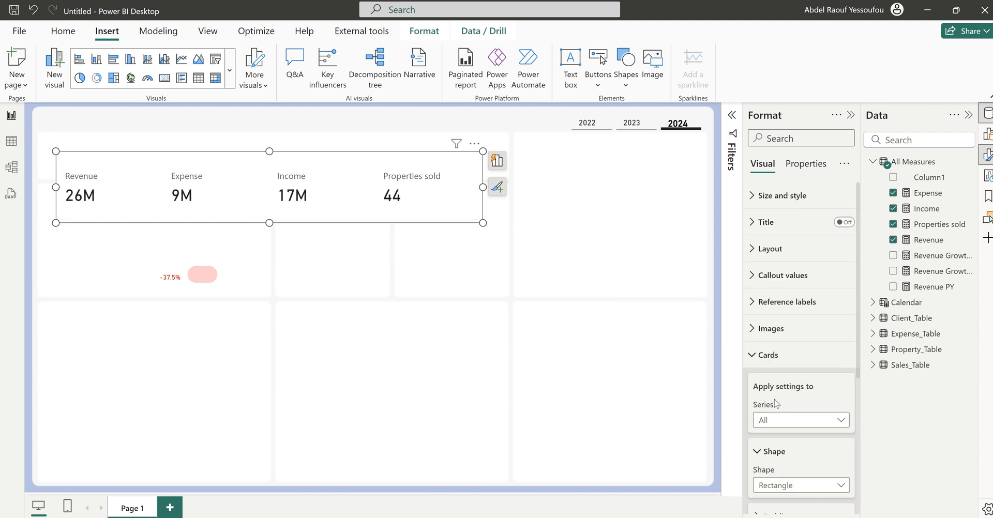
click(776, 202)
click(838, 444)
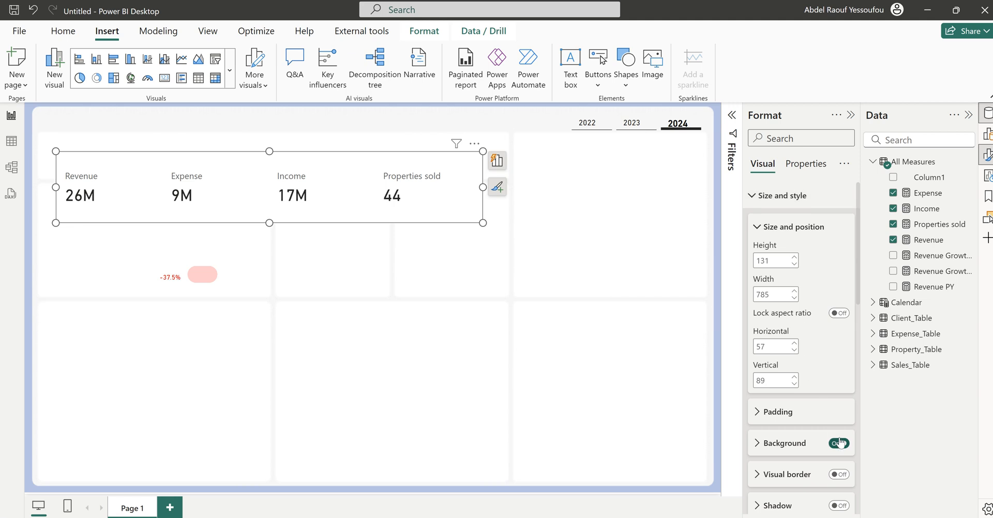
click(776, 196)
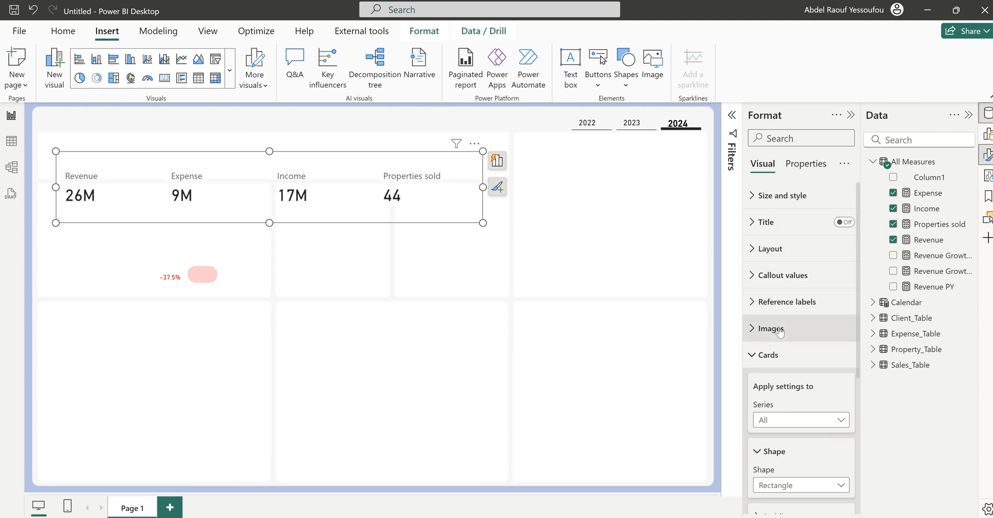
Turn on the accent bar for all KPI cards and make it light gray with a 1 px width.
scroll(777, 342, down, 3)
scroll(776, 340, down, 1)
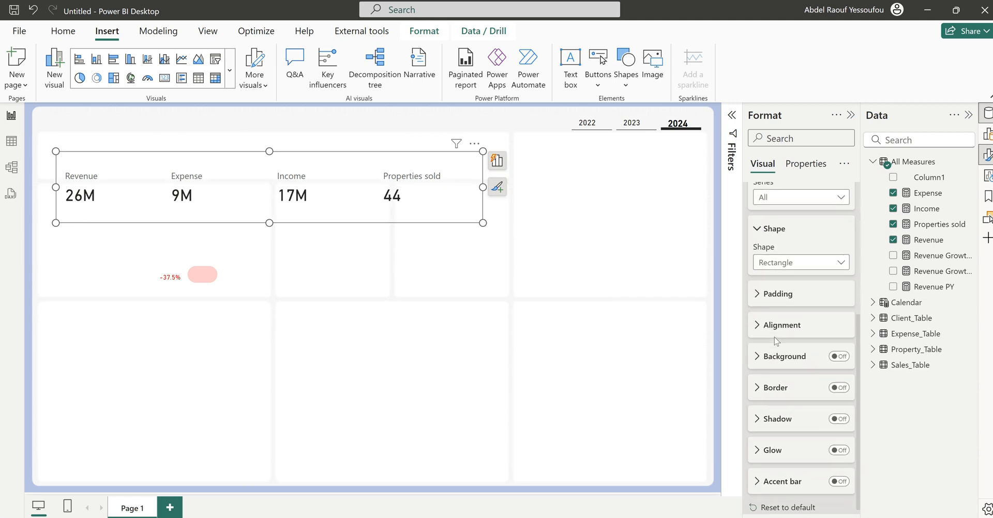
click(840, 474)
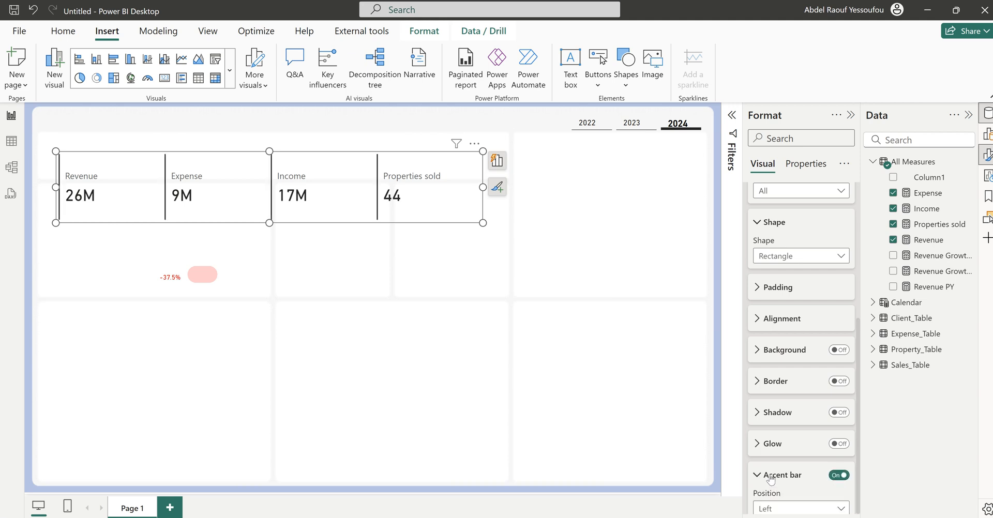
click(780, 401)
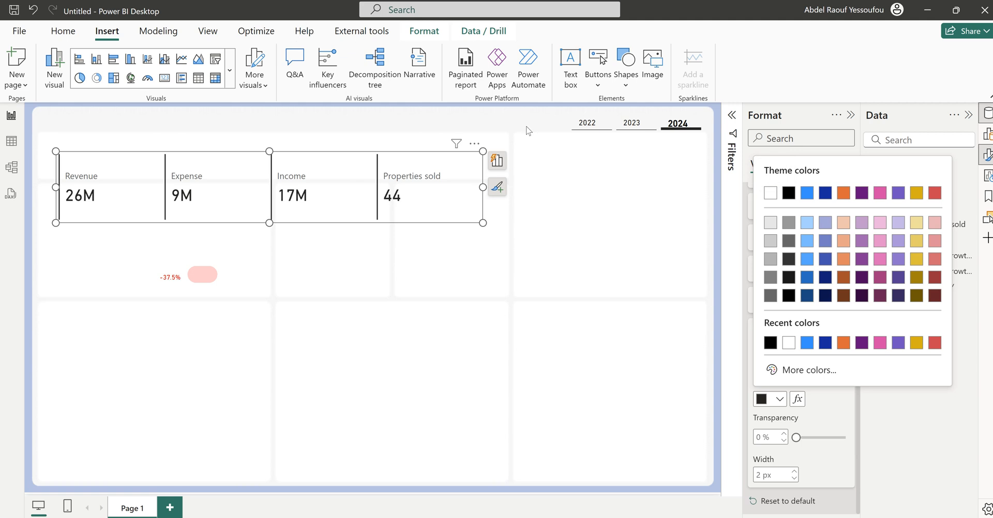
click(770, 223)
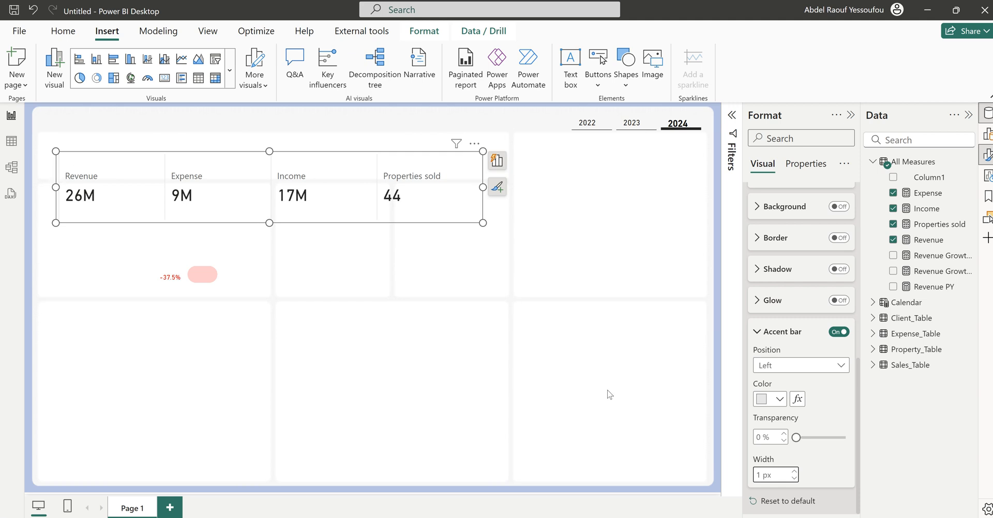
Turn off the accent bar for the Revenue series only.
scroll(833, 393, up, 6)
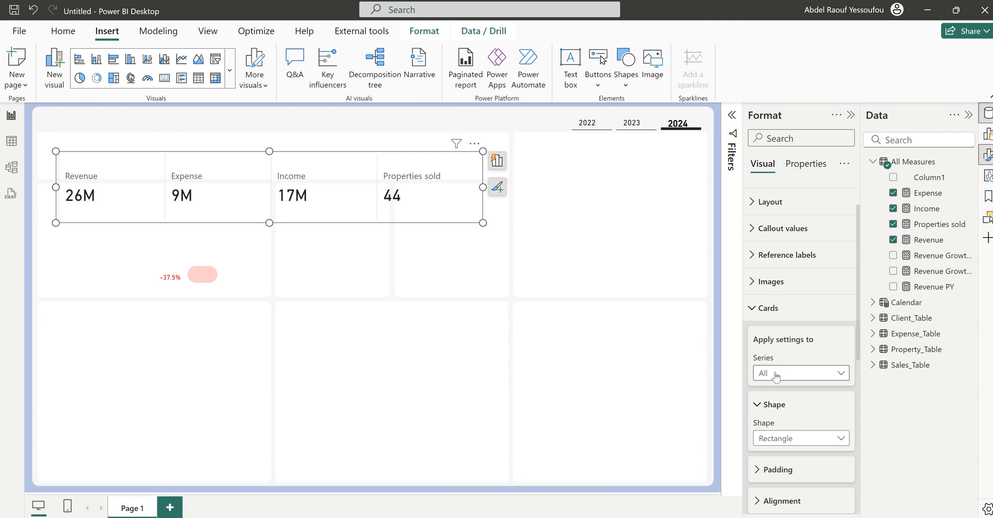
click(775, 376)
click(782, 405)
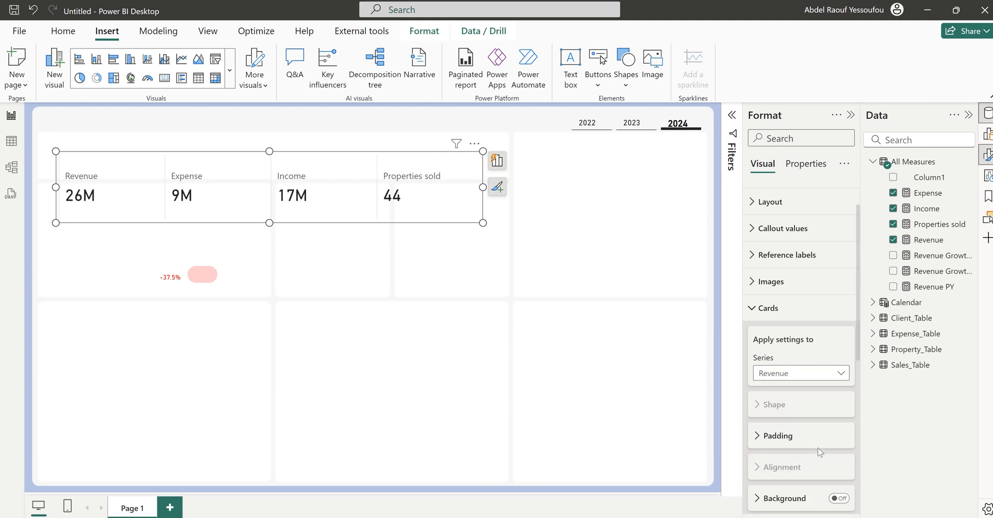
scroll(820, 452, down, 6)
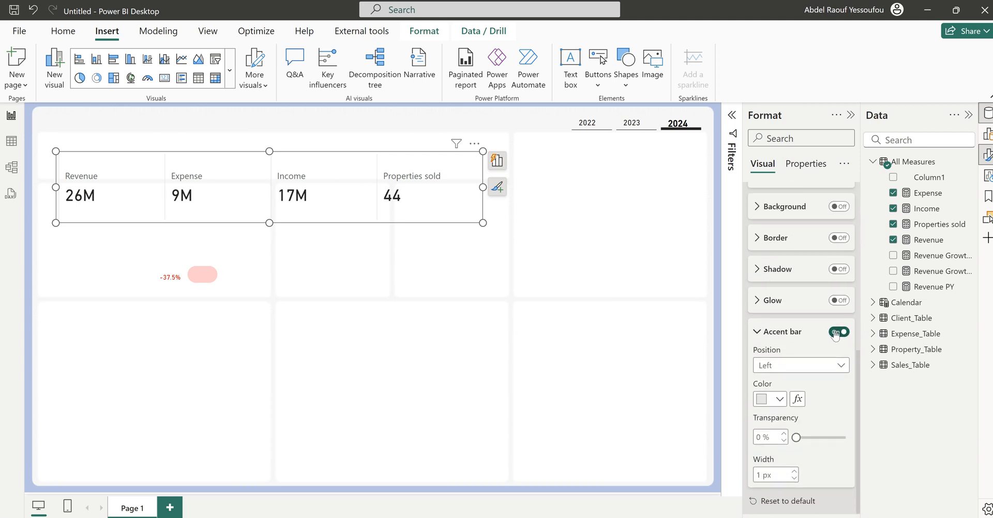
click(836, 332)
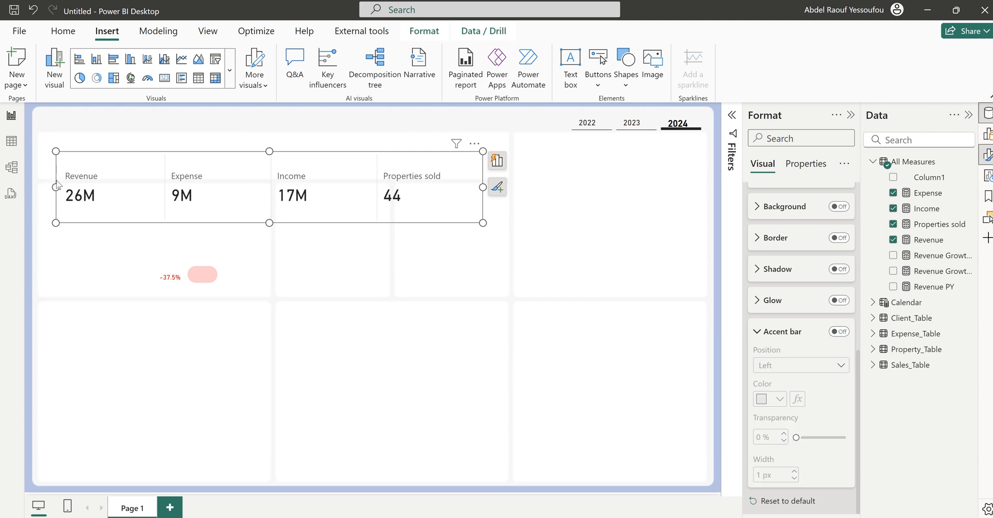
Reduce the KPI visual's height, move it onto the white strip below the header, and widen it to span that strip.
drag(269, 223, 278, 199)
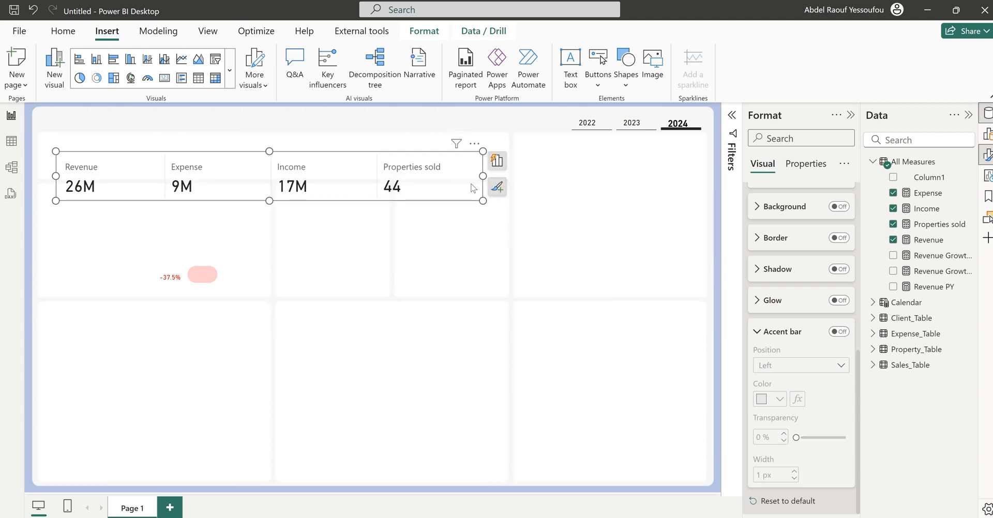
drag(478, 146, 460, 124)
drag(465, 158, 509, 159)
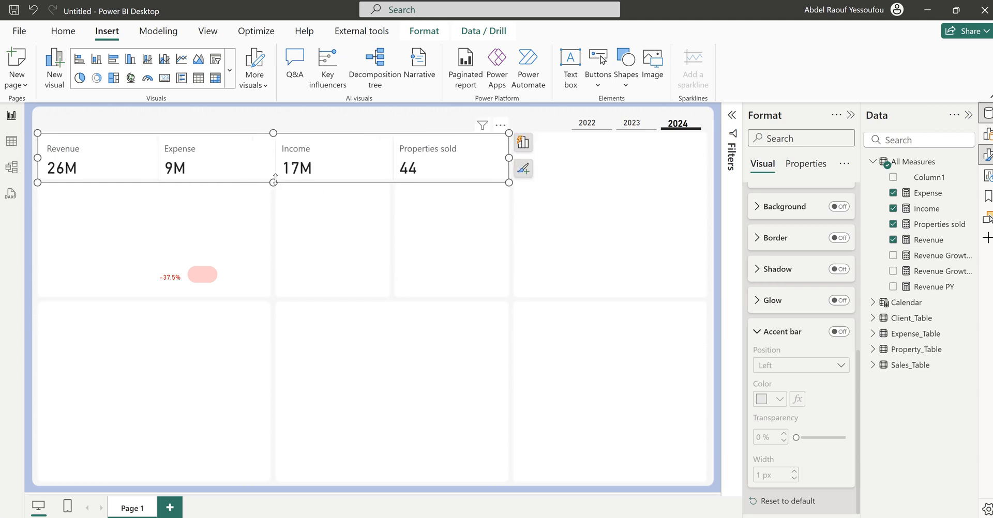
drag(274, 181, 278, 180)
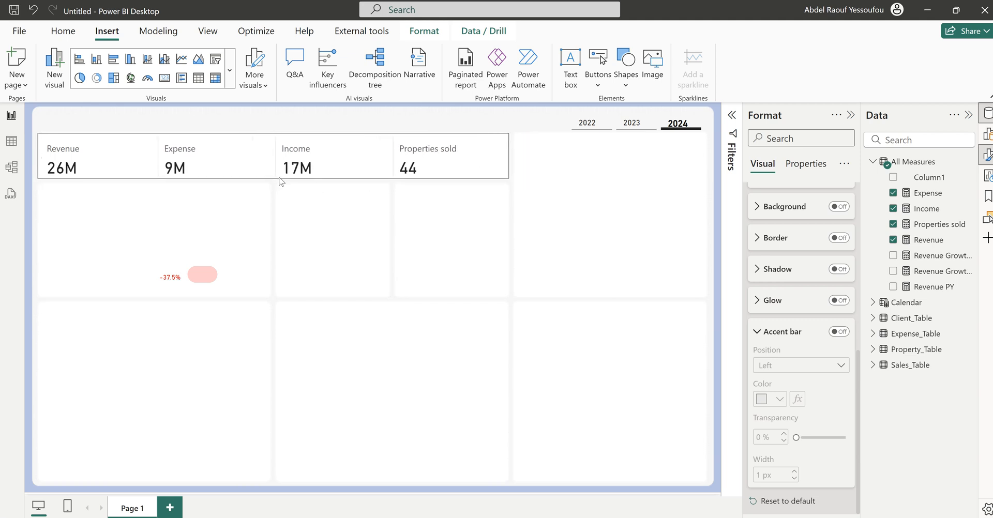
Move the pill badge and the revenue growth percentage onto the Revenue card, with the percentage centred over the pill.
click(279, 176)
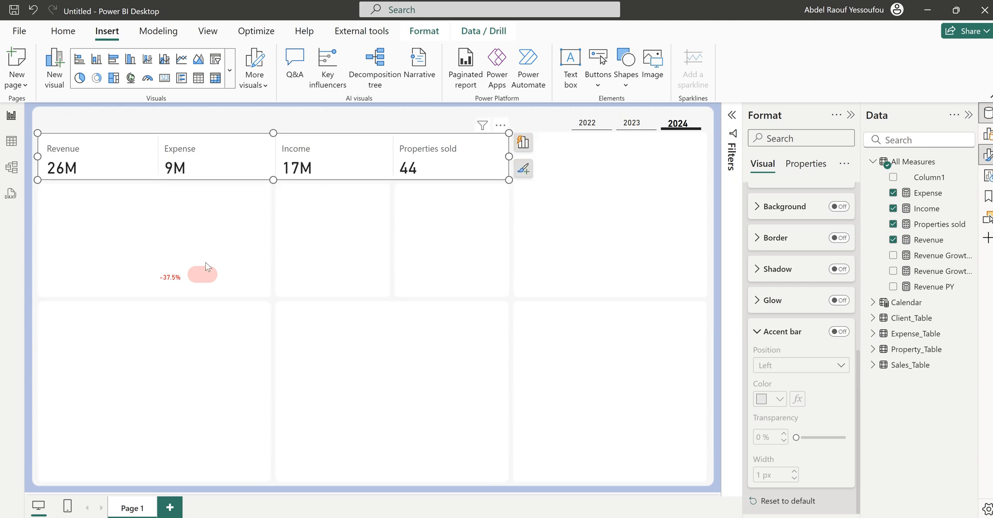
click(202, 275)
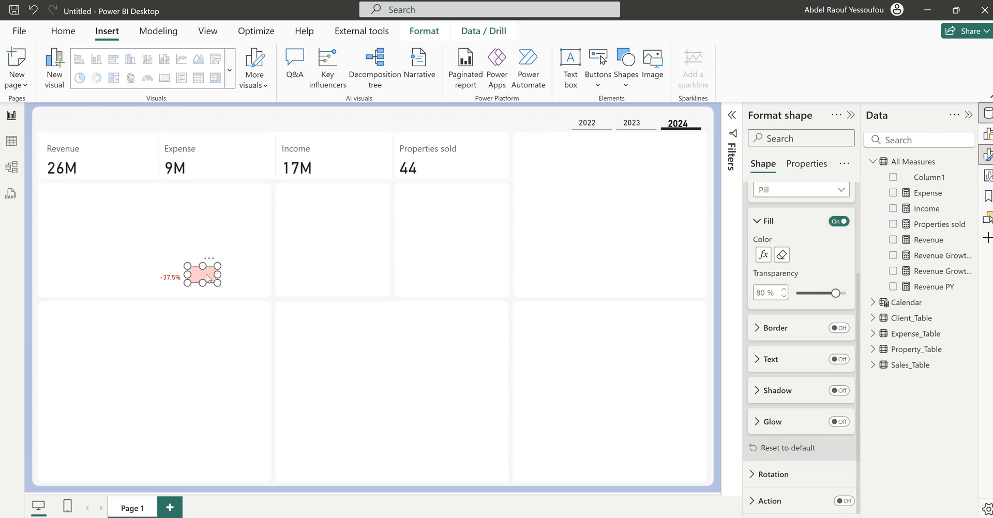
drag(203, 275, 145, 150)
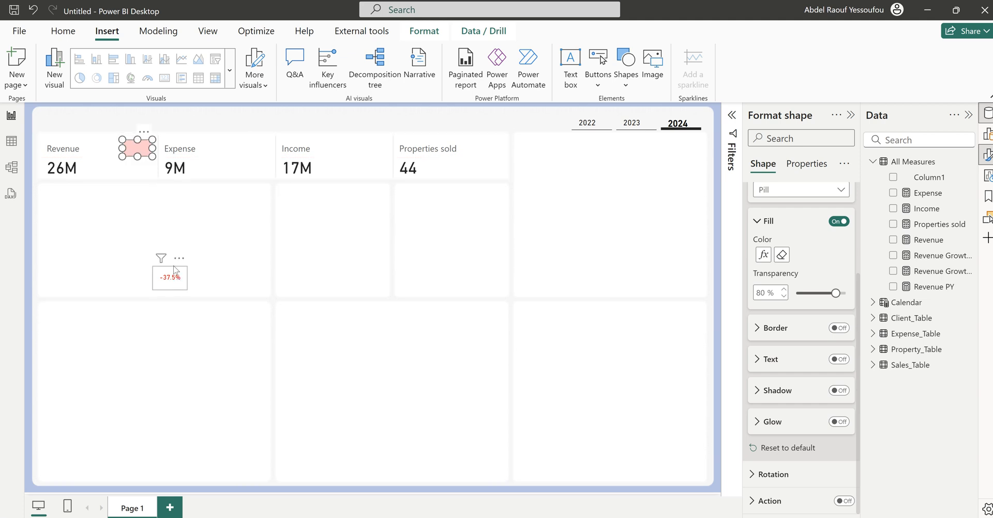
drag(174, 270, 144, 151)
click(304, 247)
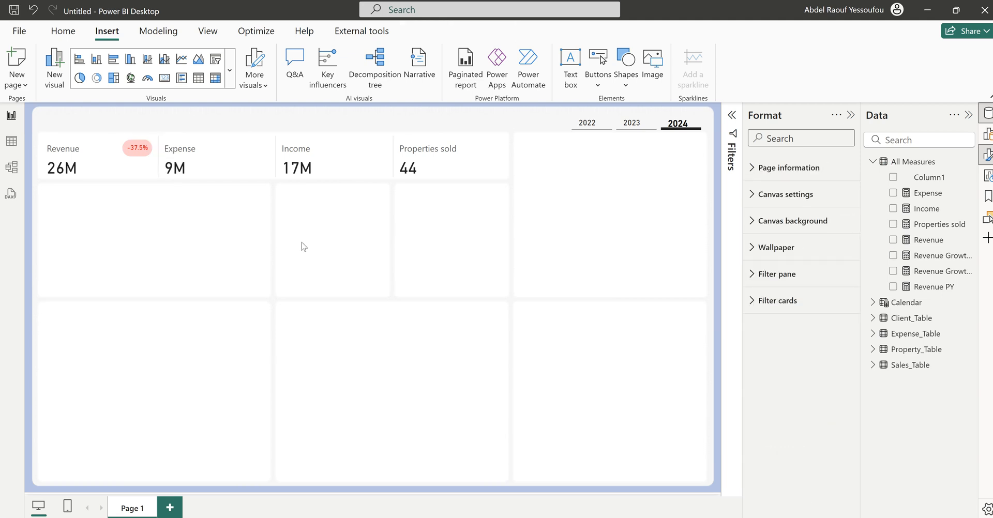
Turn on images for all series of the KPI card visual and use Revenue.png from the Images & Icons folder.
click(136, 186)
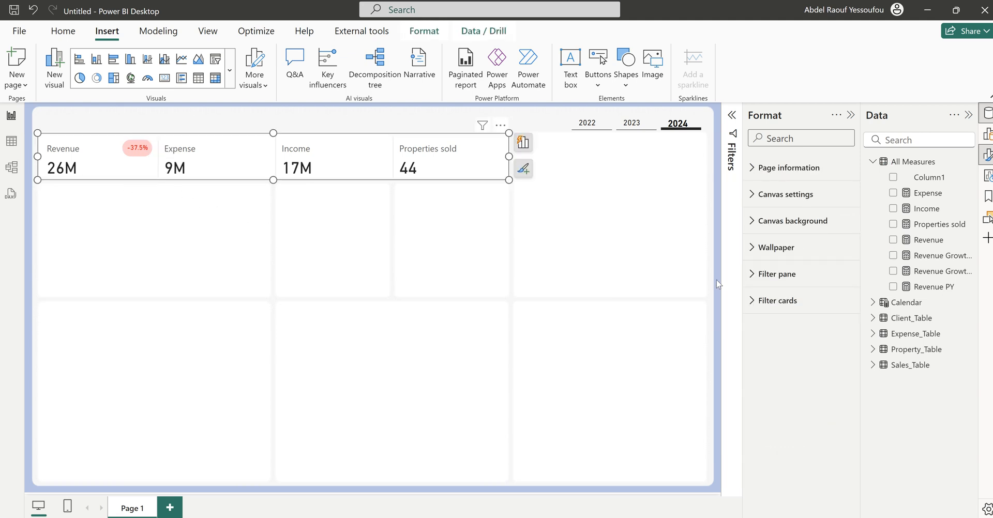
click(760, 362)
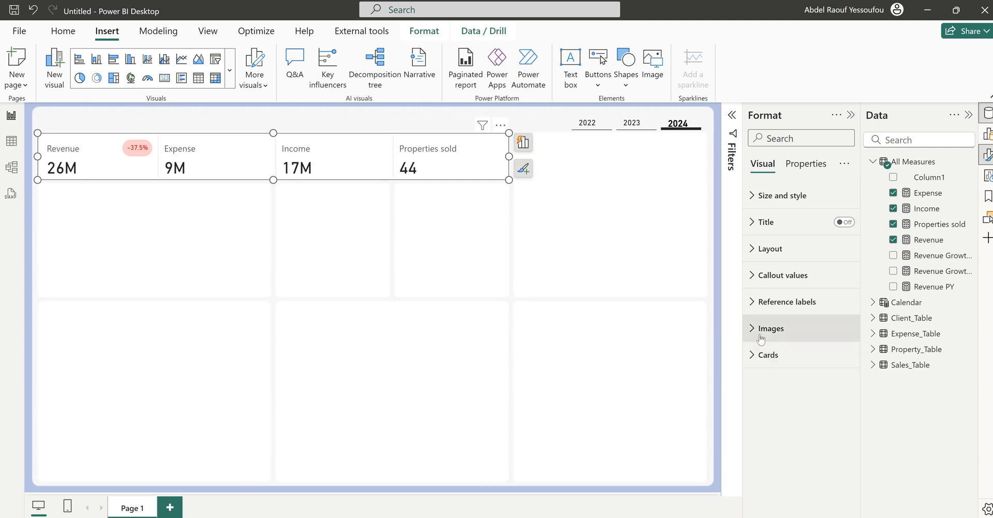
click(769, 330)
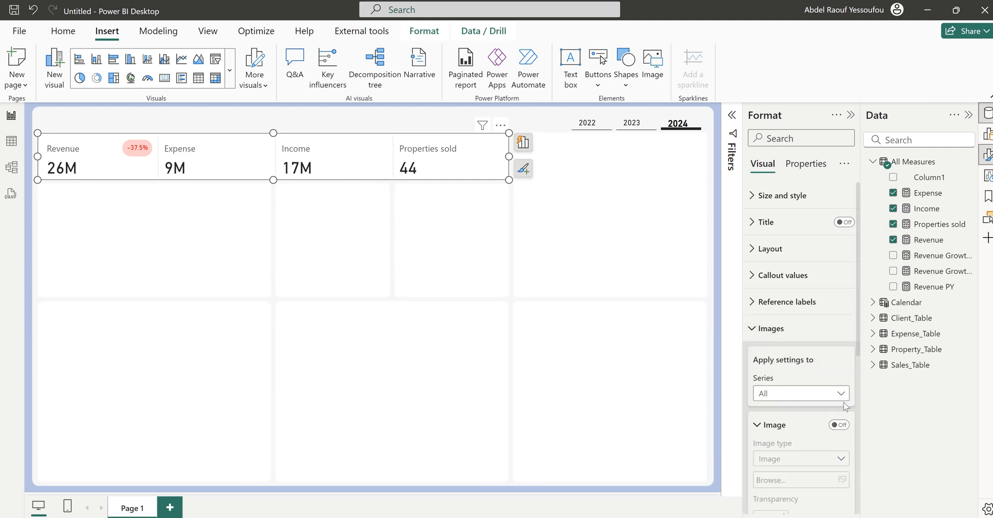
scroll(788, 432, down, 3)
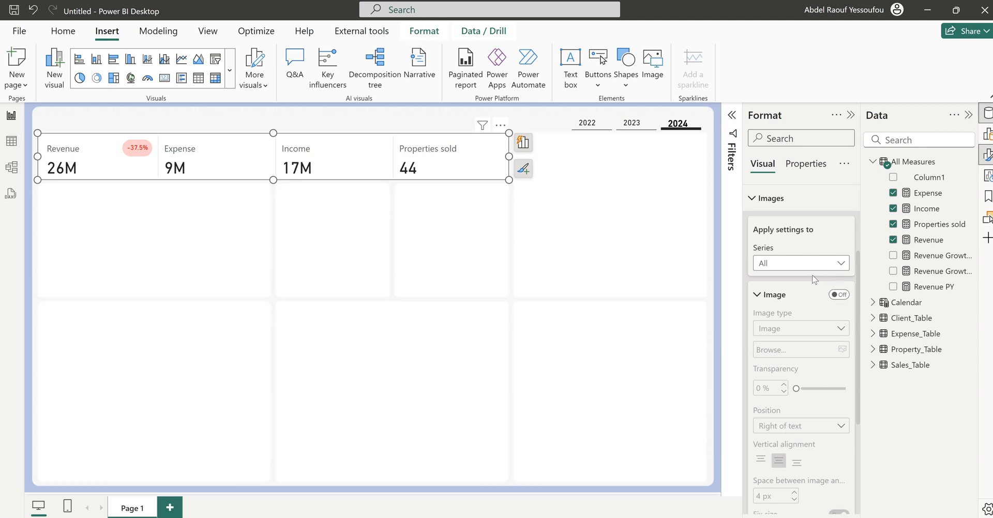
click(782, 266)
click(784, 279)
click(839, 296)
click(842, 350)
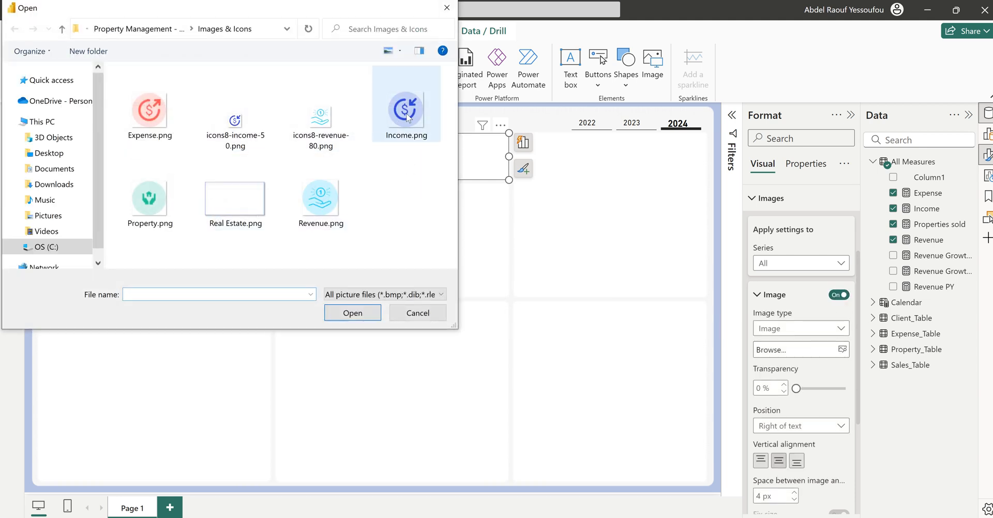
click(321, 199)
click(353, 313)
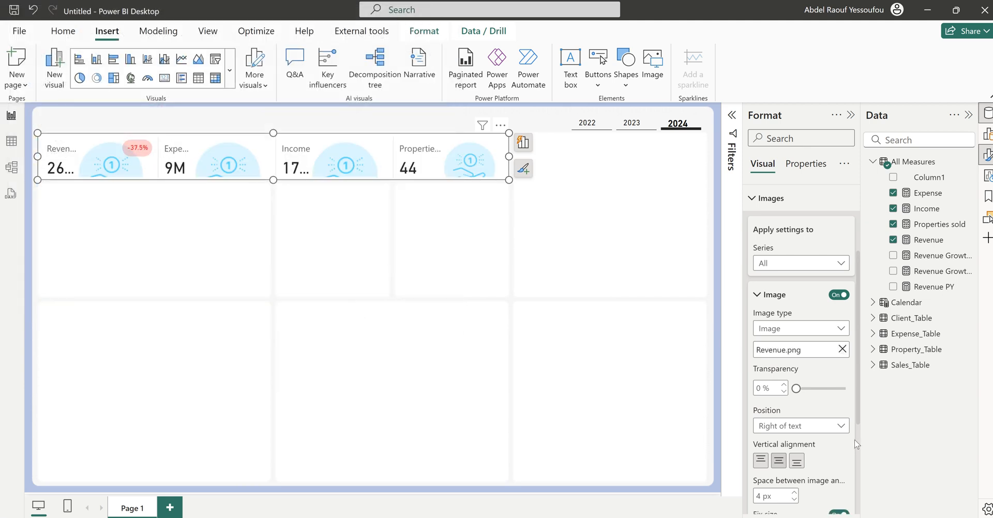
Set the KPI card images to a fixed size of 40 px and position them left of the text.
scroll(854, 439, down, 3)
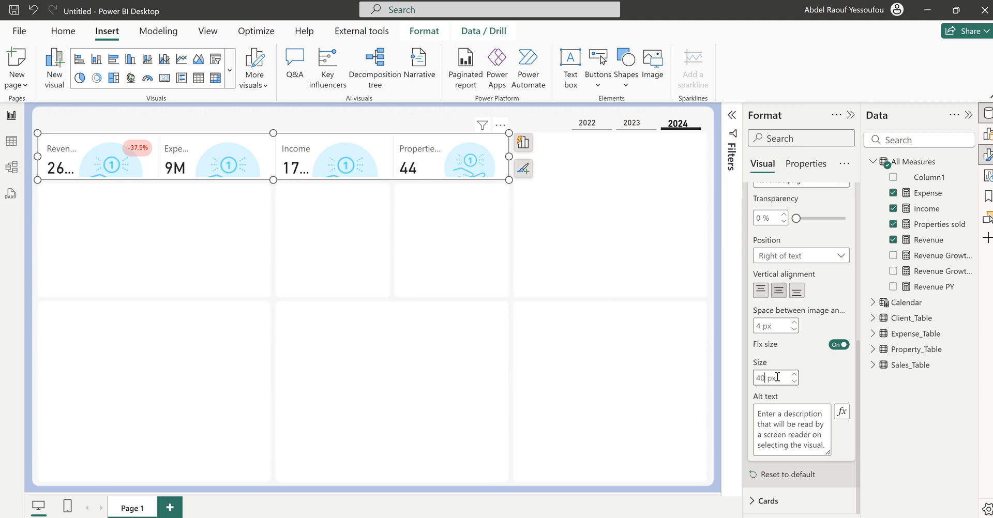
key(Return)
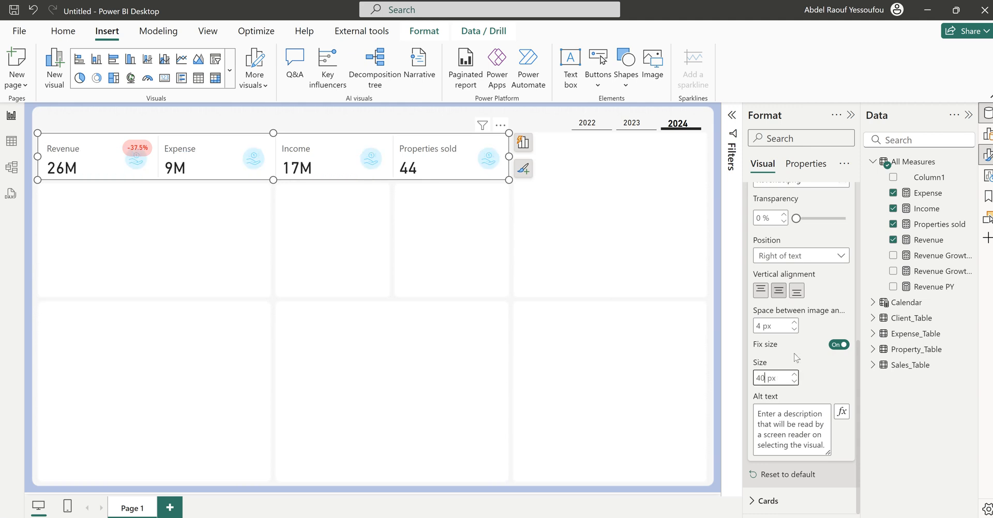
click(786, 258)
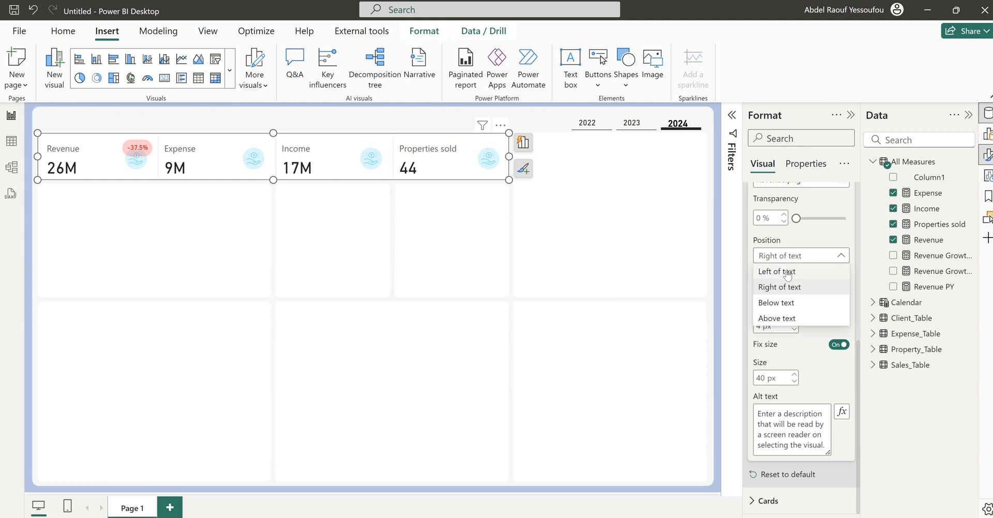
click(786, 274)
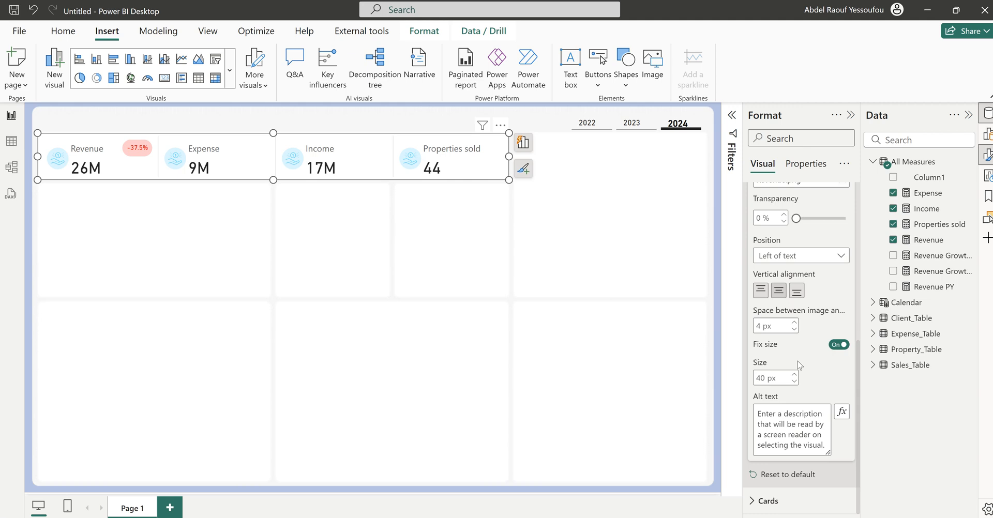
Replace the image of the Expense series with Expense.png.
scroll(802, 363, up, 2)
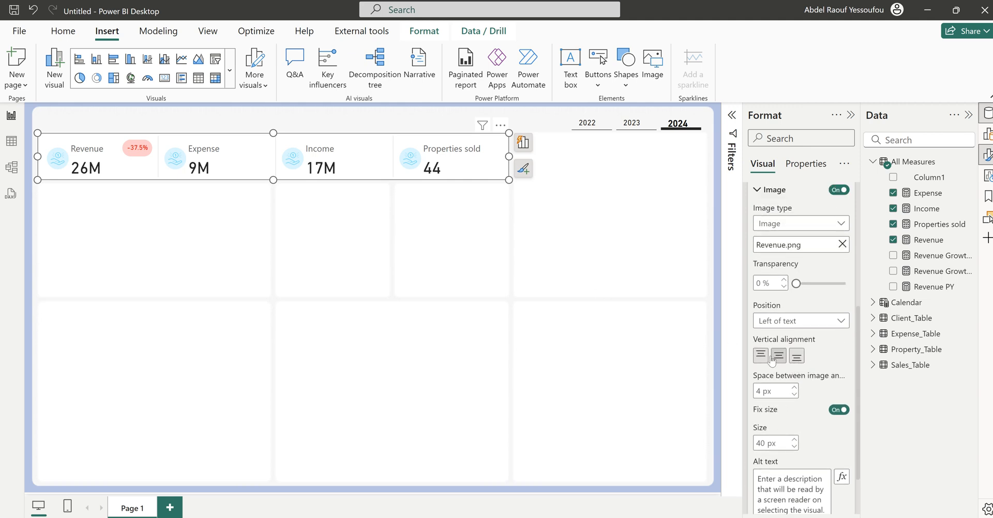
scroll(807, 433, up, 4)
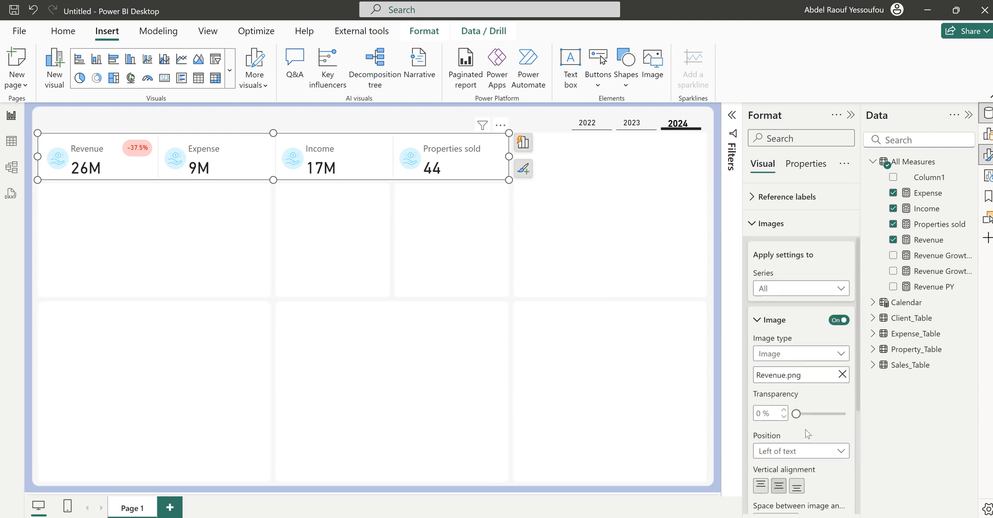
click(787, 289)
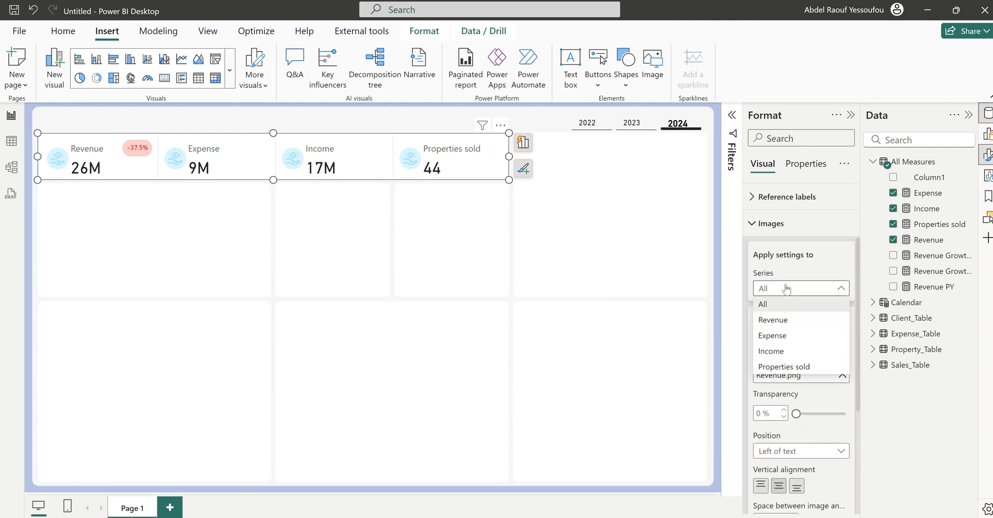
click(777, 338)
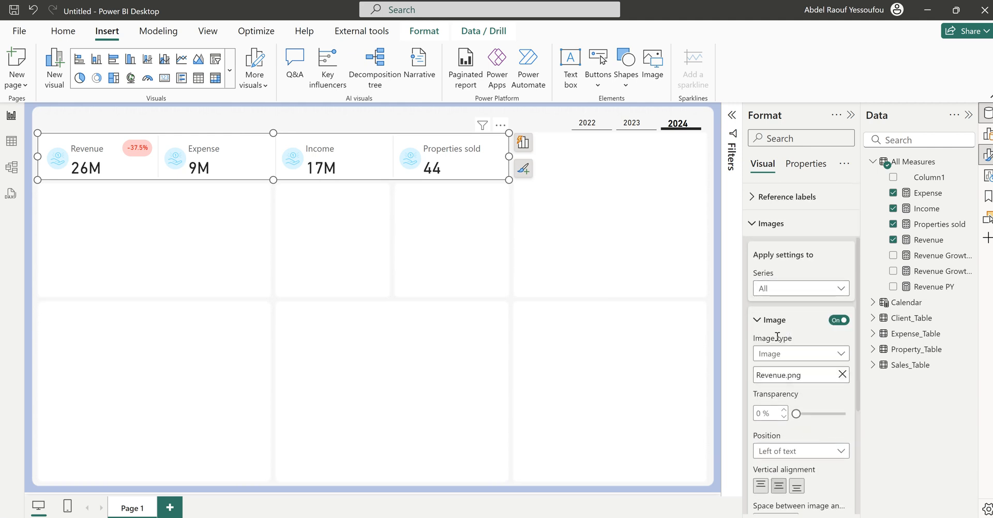
click(842, 375)
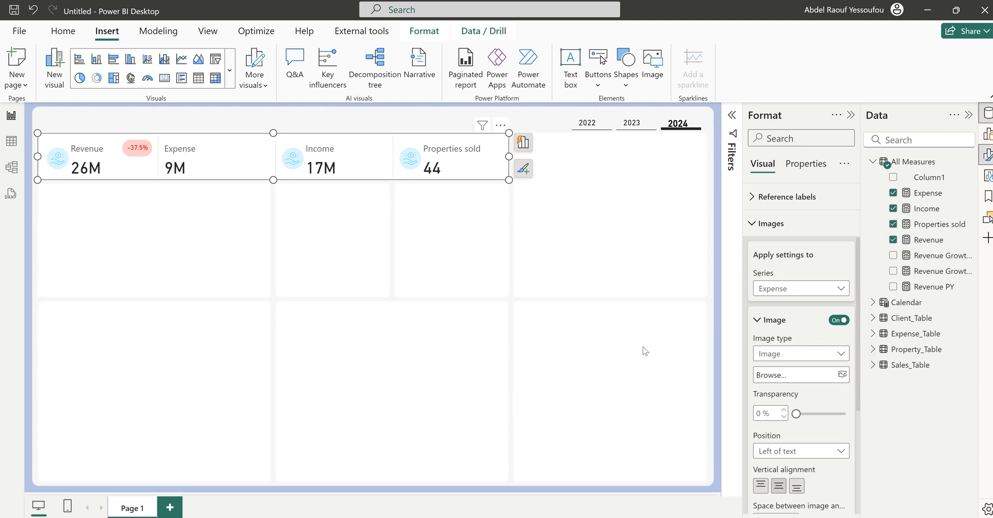
click(843, 376)
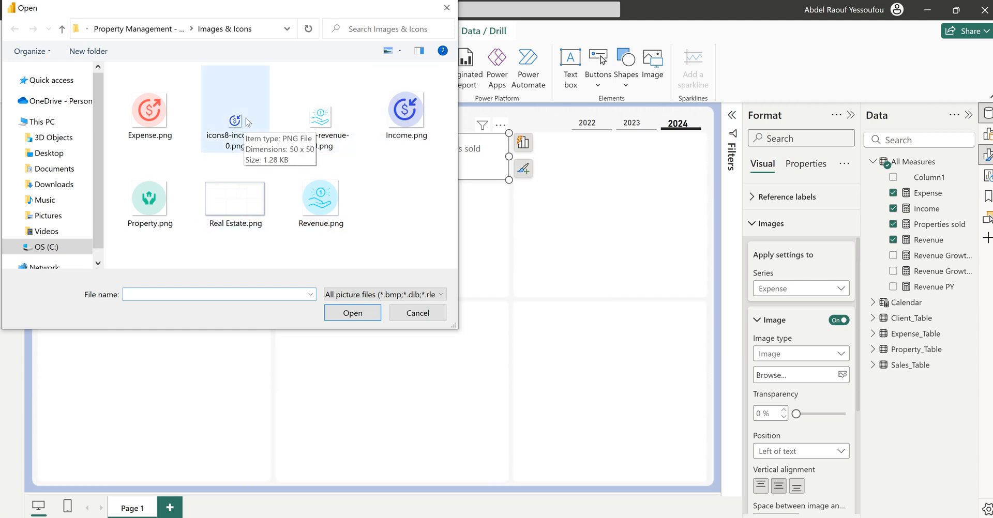
click(149, 110)
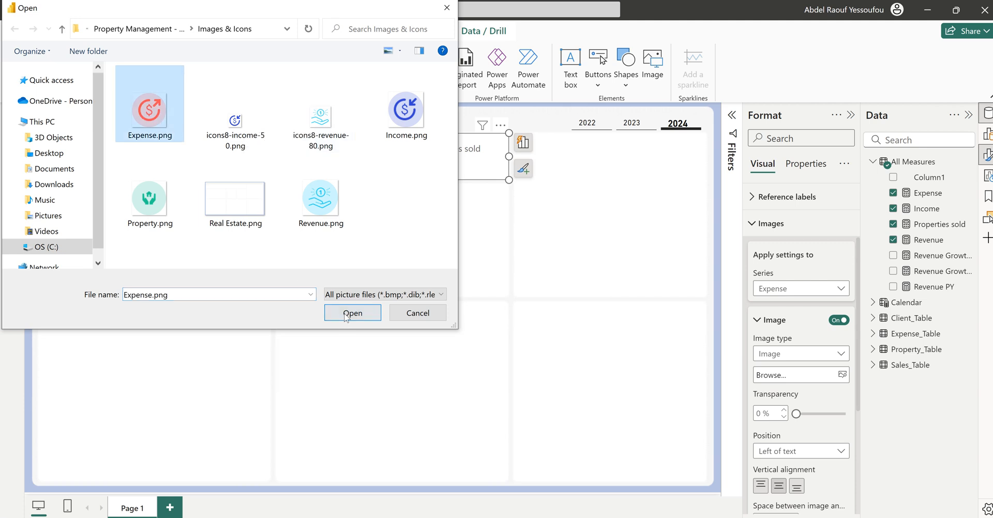
click(352, 312)
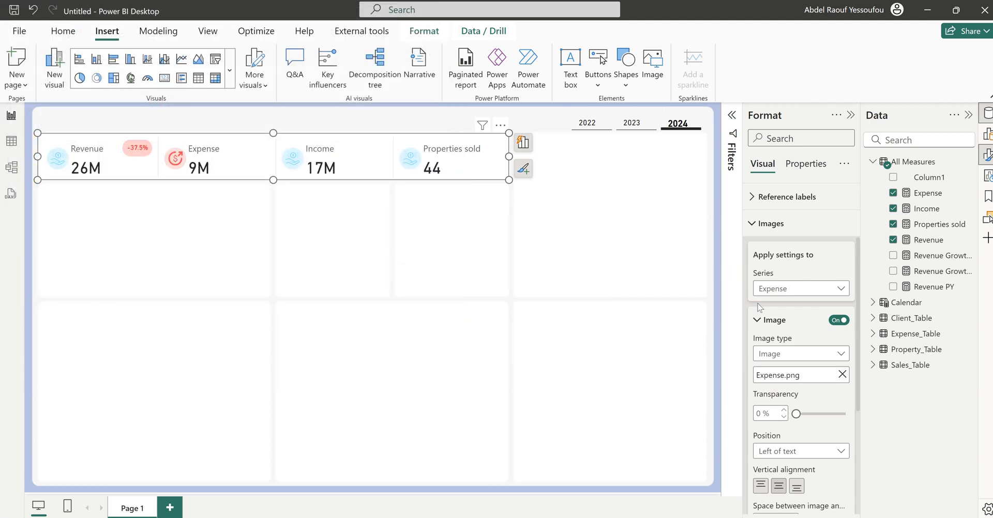
Replace the image of the Income series with Income.png.
click(791, 288)
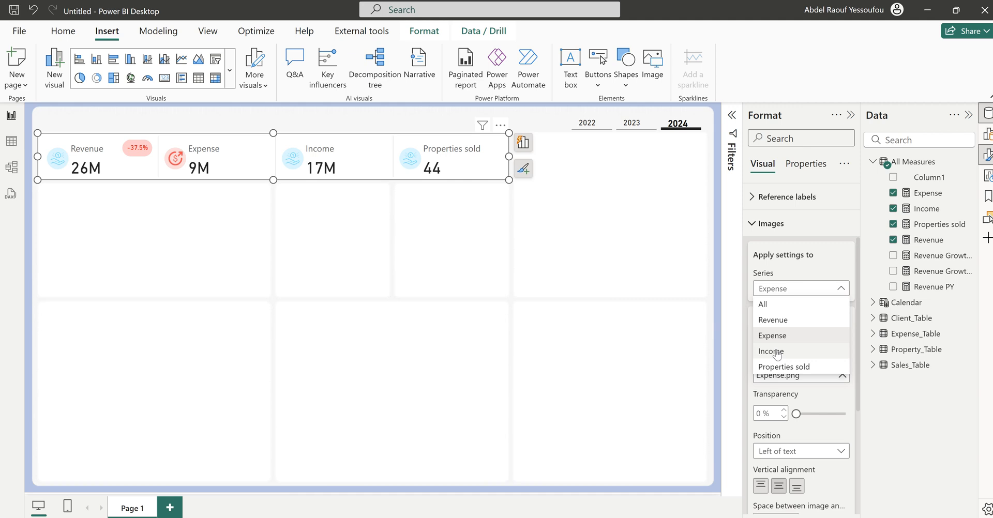
click(776, 341)
click(841, 375)
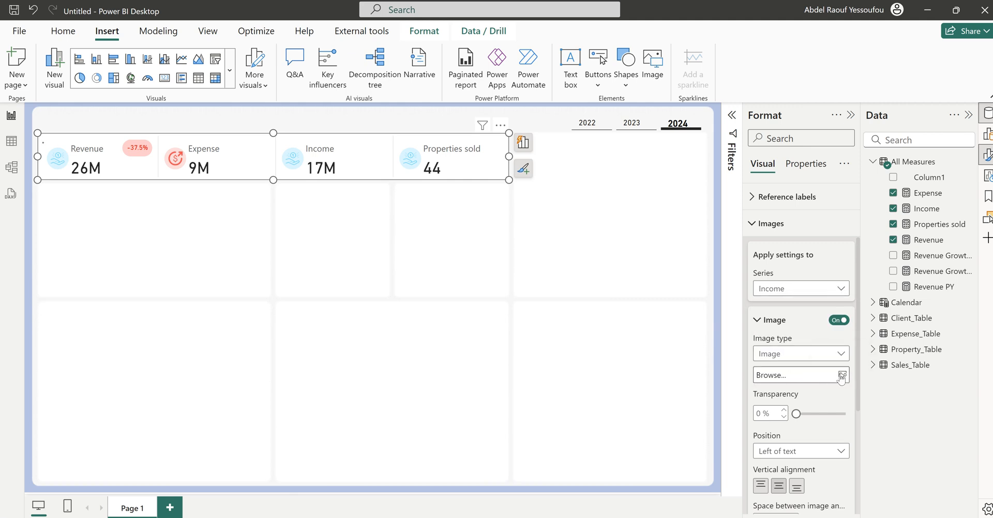
click(842, 375)
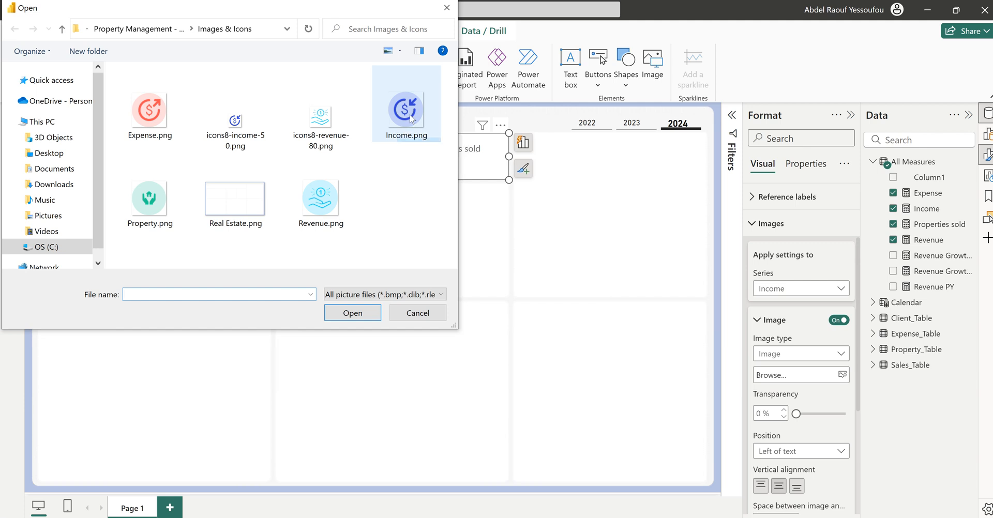
click(409, 119)
click(361, 314)
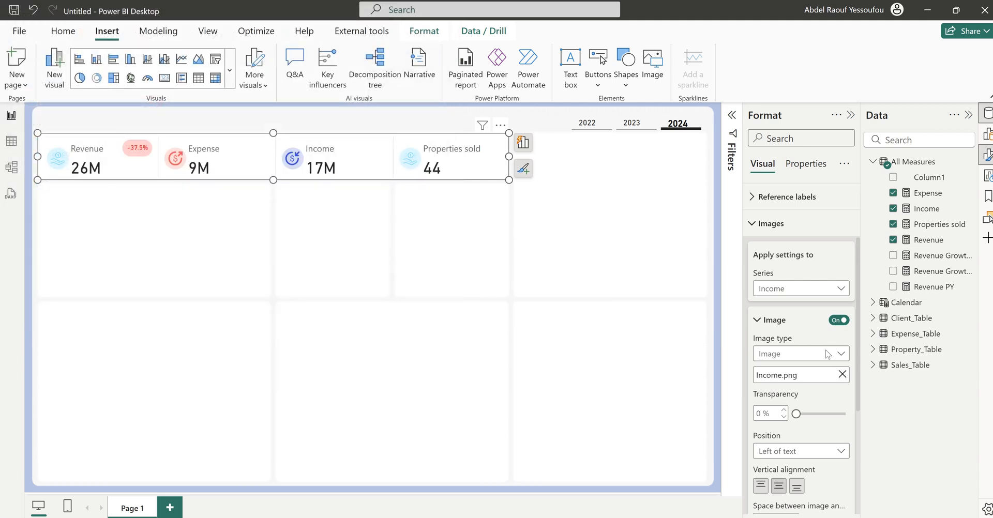
Replace the image of the Properties sold series with Property.png and deselect the KPI visual.
click(786, 291)
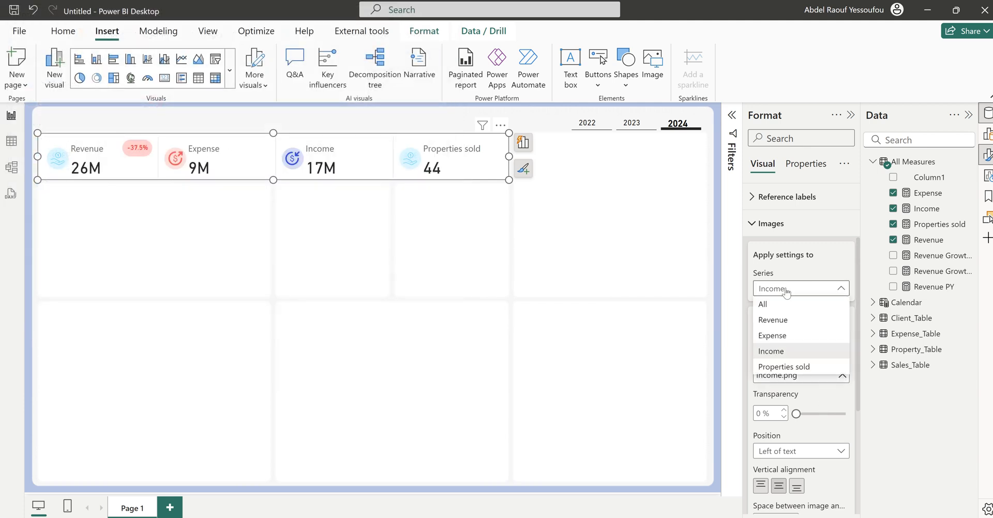
click(785, 368)
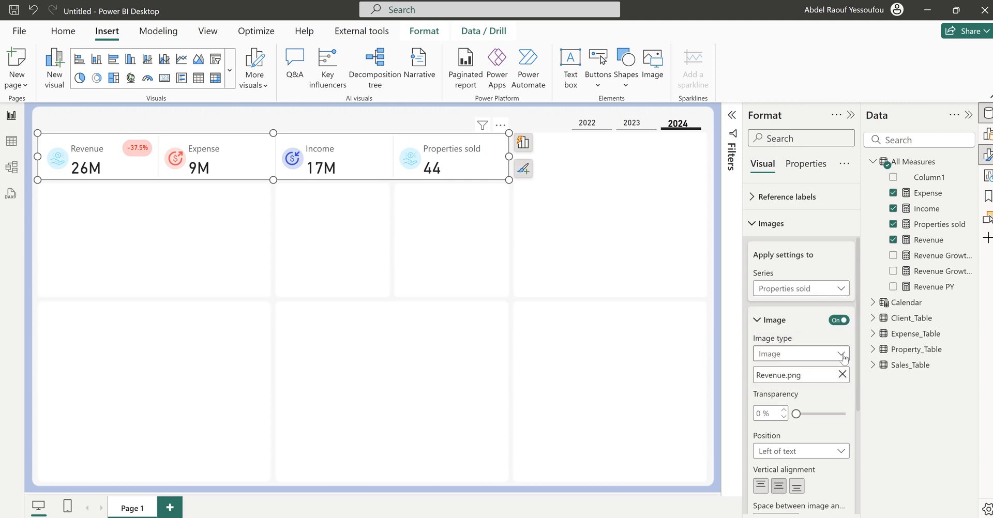
click(842, 374)
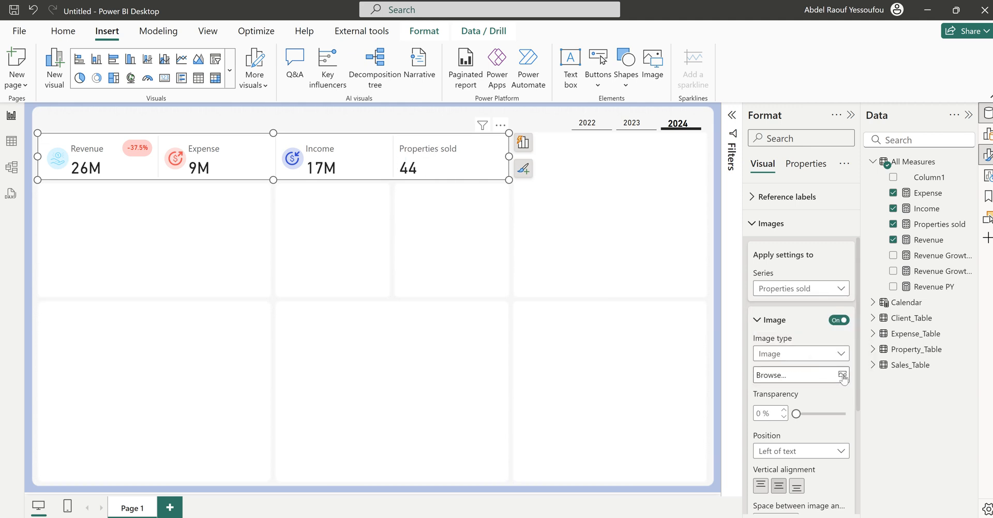
click(842, 375)
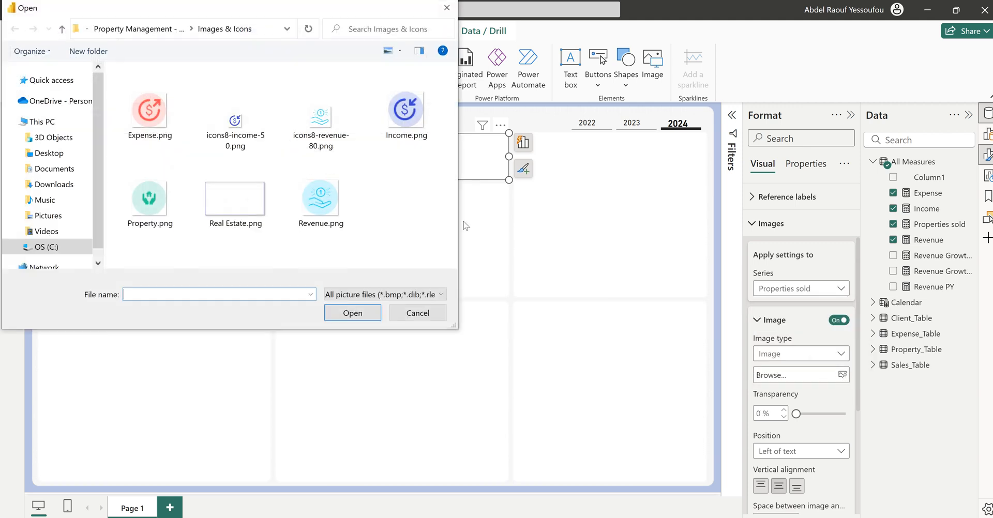
click(155, 207)
click(328, 312)
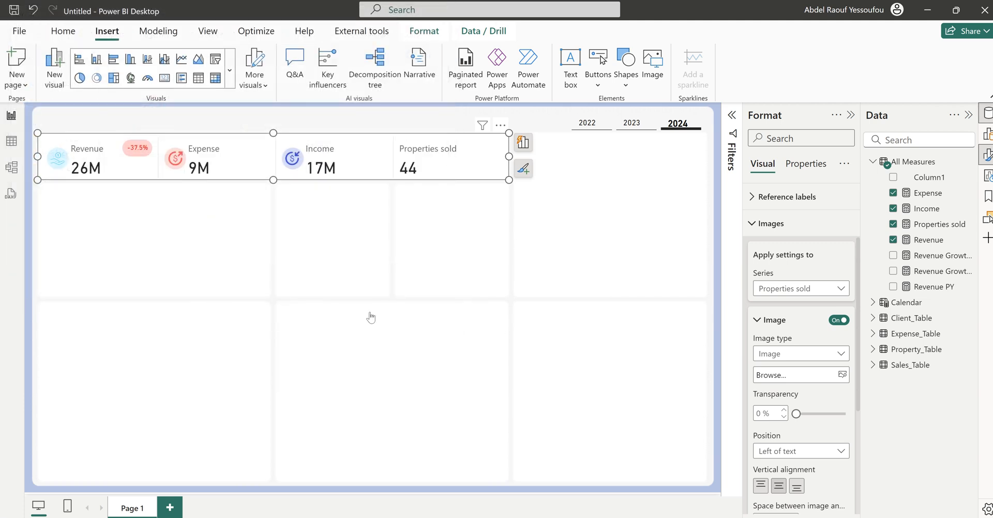
click(443, 235)
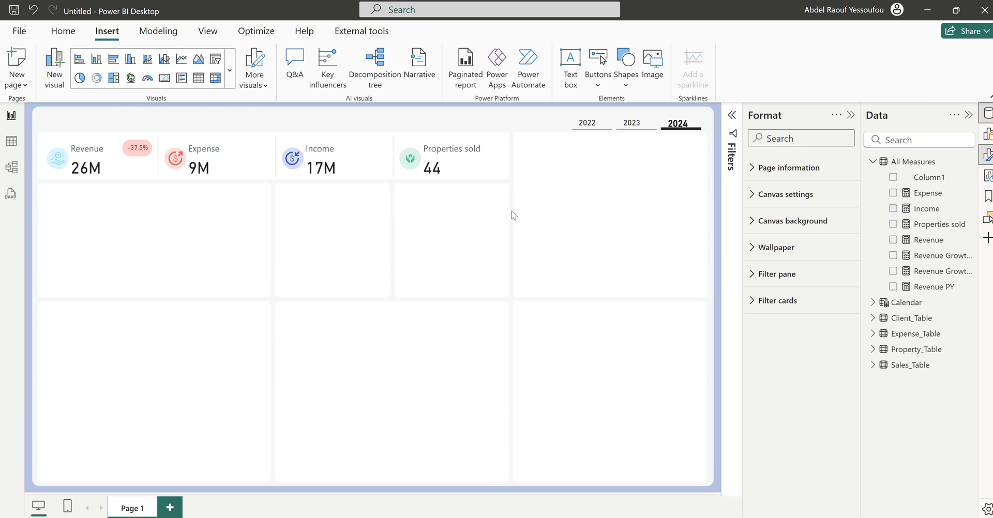
Check the finished PropertyManegementDashboard report for reference and insert an empty clustered column chart into the new report.
click(563, 486)
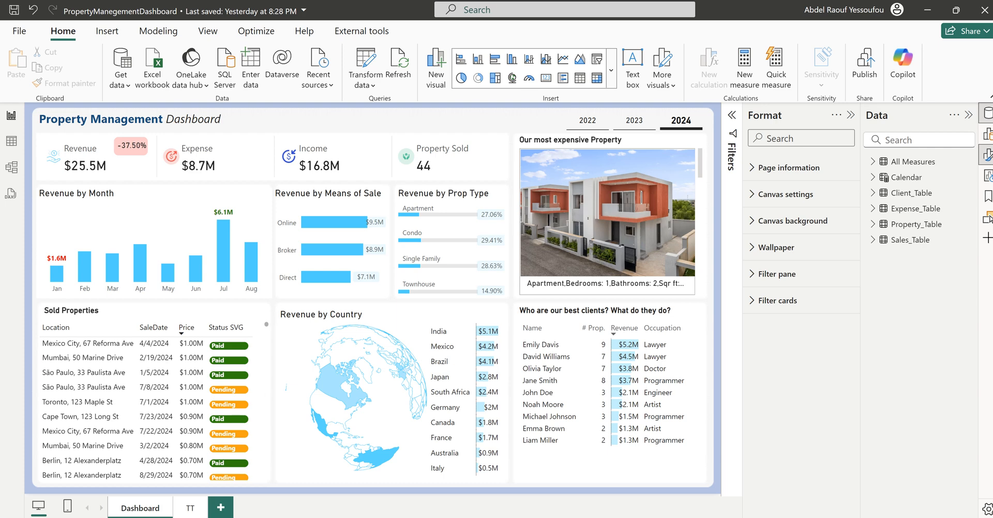
click(672, 486)
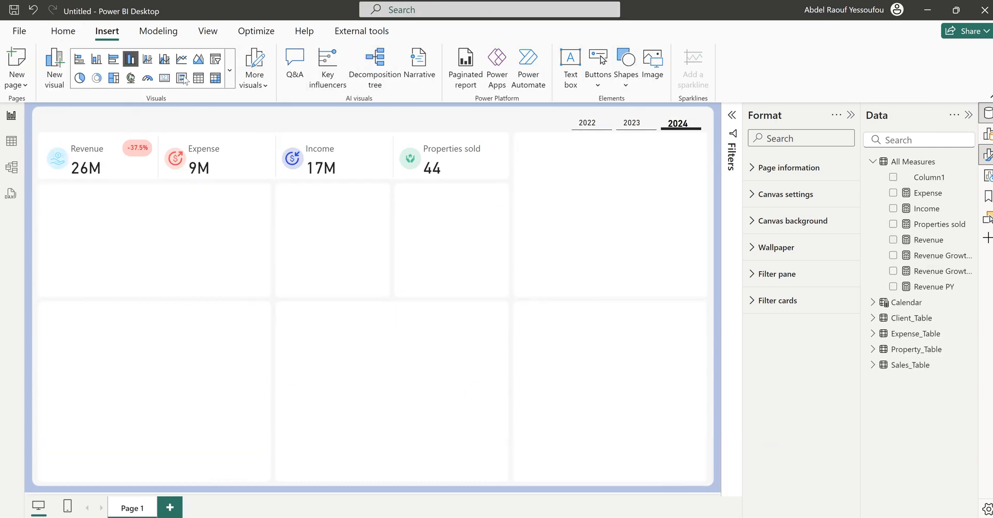
click(131, 59)
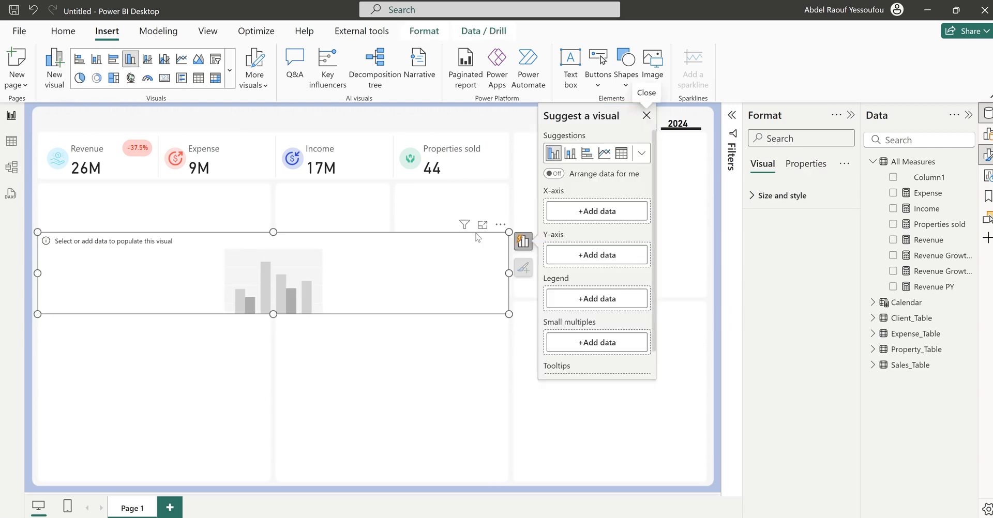
Plot the Revenue measure by the Calendar table's Month field in the empty clustered column chart.
click(893, 242)
click(872, 302)
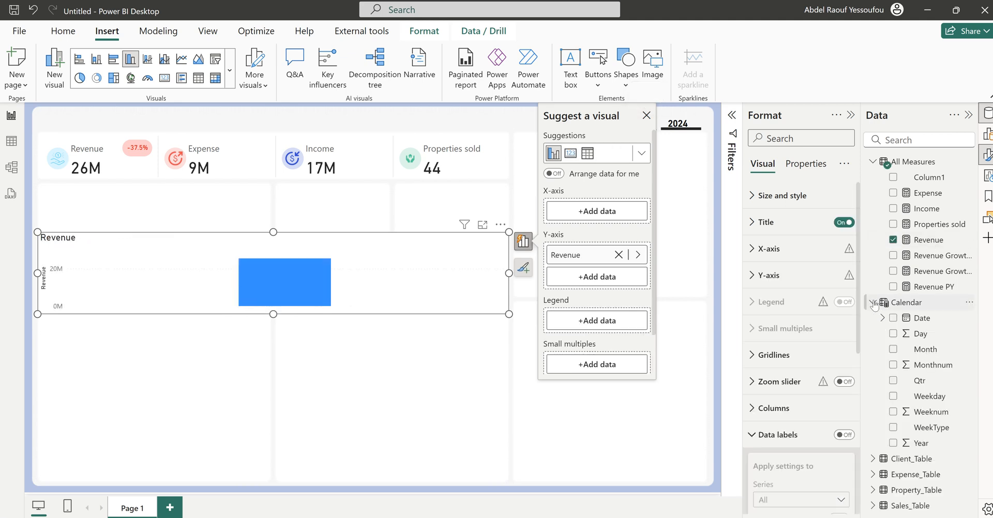
click(893, 350)
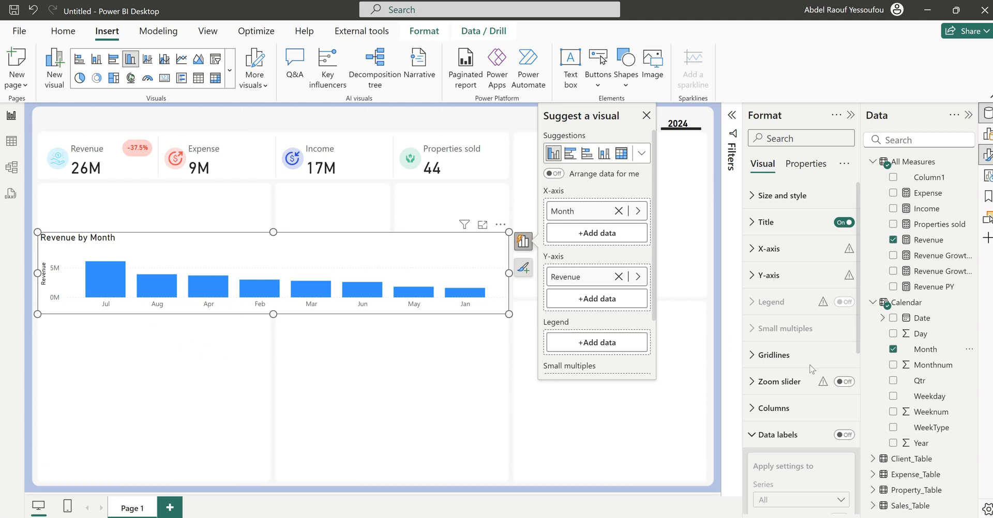
Sort the Calendar table's Month column by Monthnum, re-add Month to the chart and dismiss the formula editor.
click(928, 351)
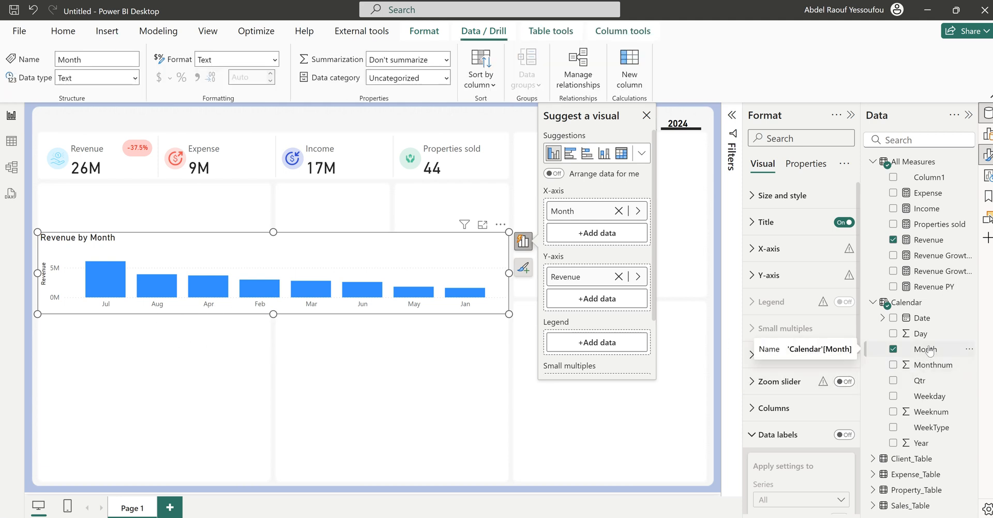
click(489, 88)
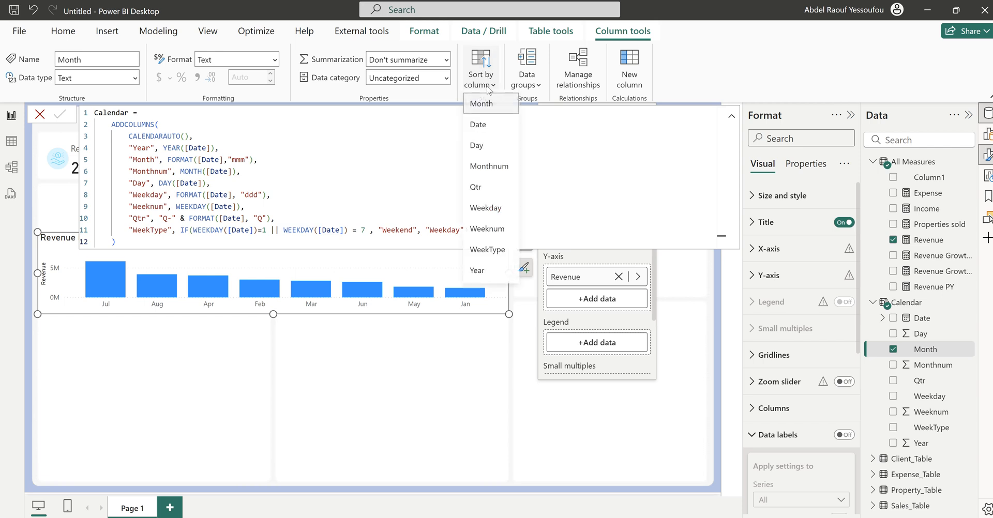
click(489, 169)
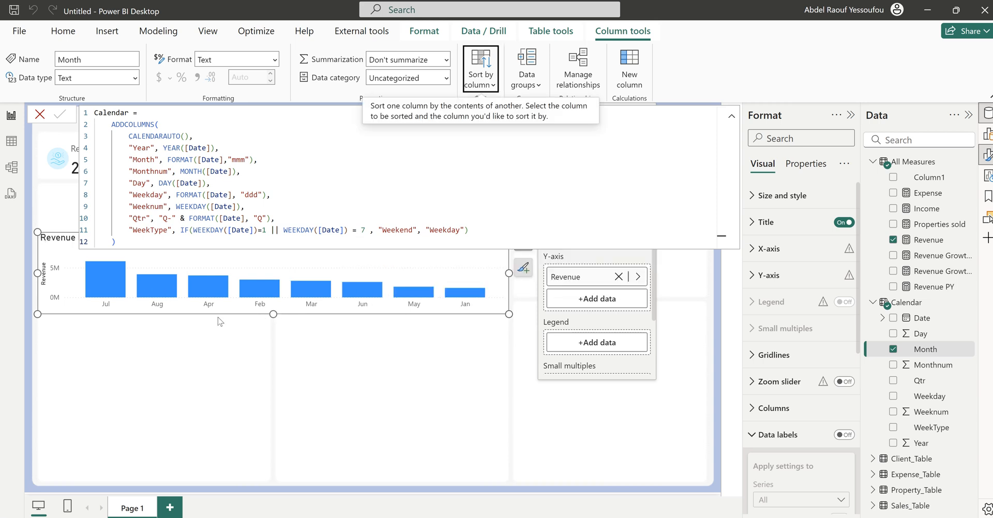
click(893, 350)
click(893, 349)
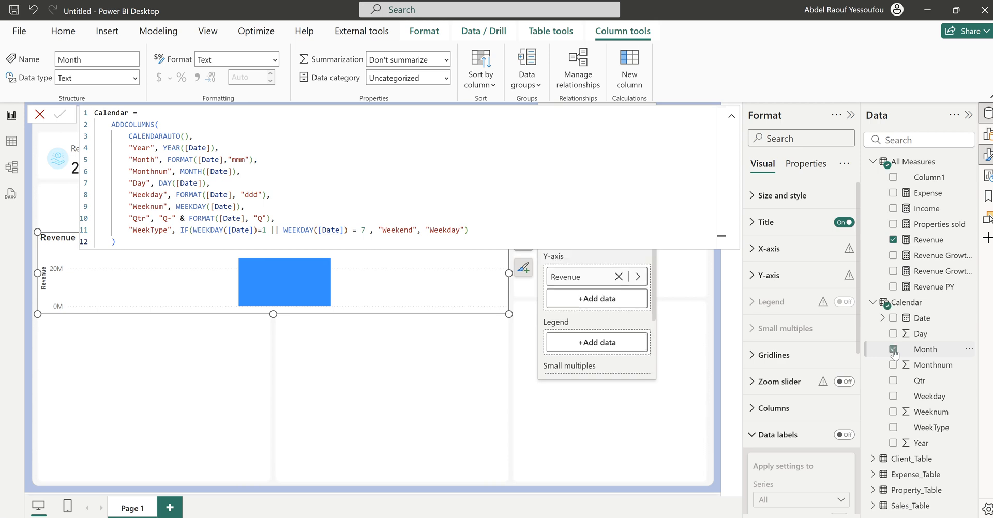
click(39, 114)
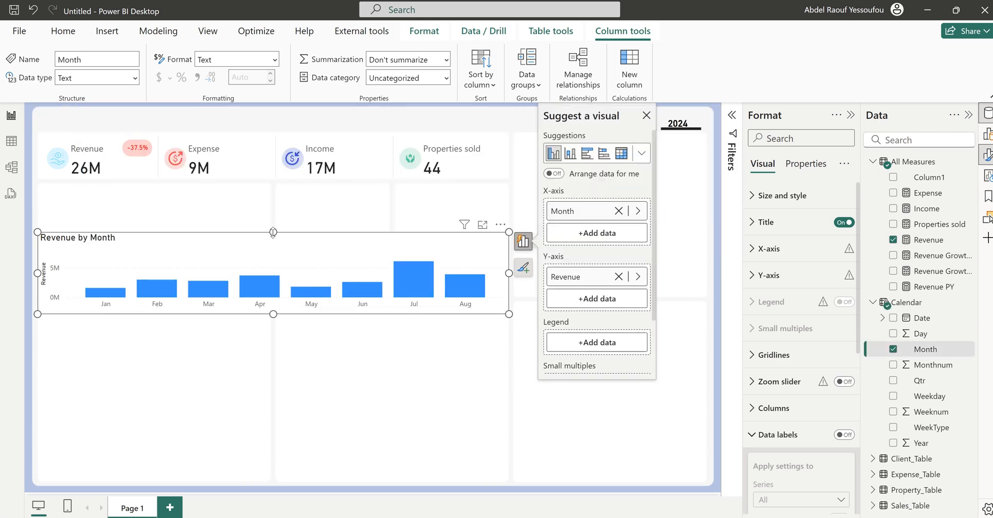
Resize the Revenue by Month chart to fill the first background card below the Revenue and Expense KPIs.
drag(273, 232, 292, 189)
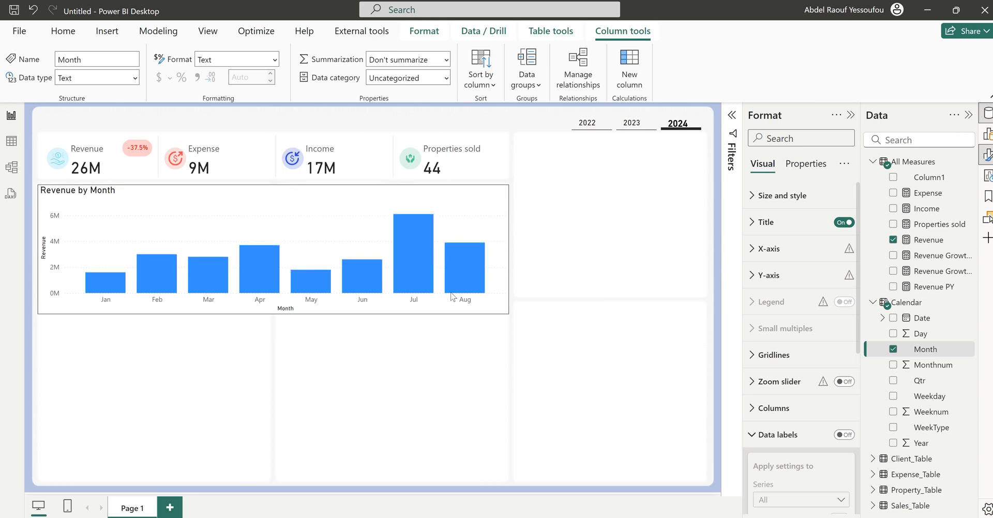
click(496, 261)
drag(509, 249, 272, 228)
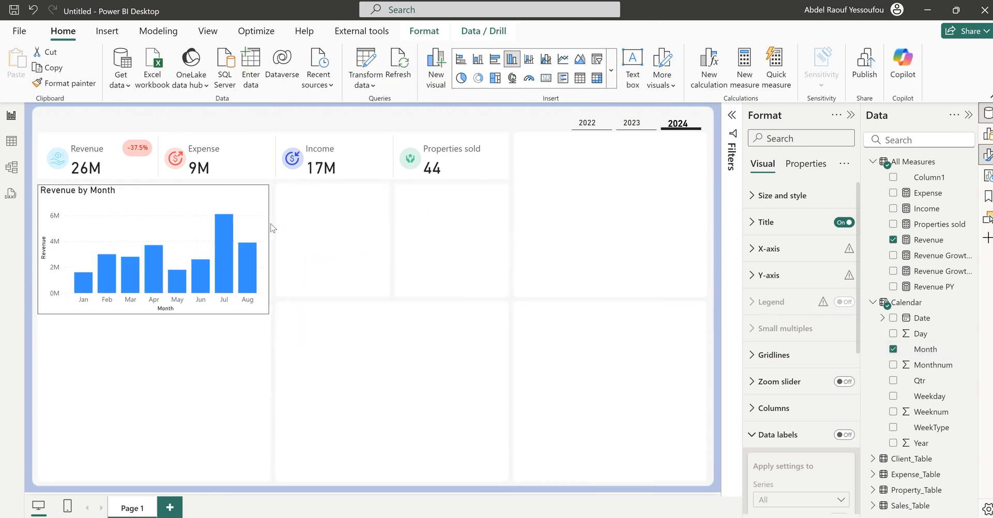
click(165, 293)
drag(161, 313, 159, 298)
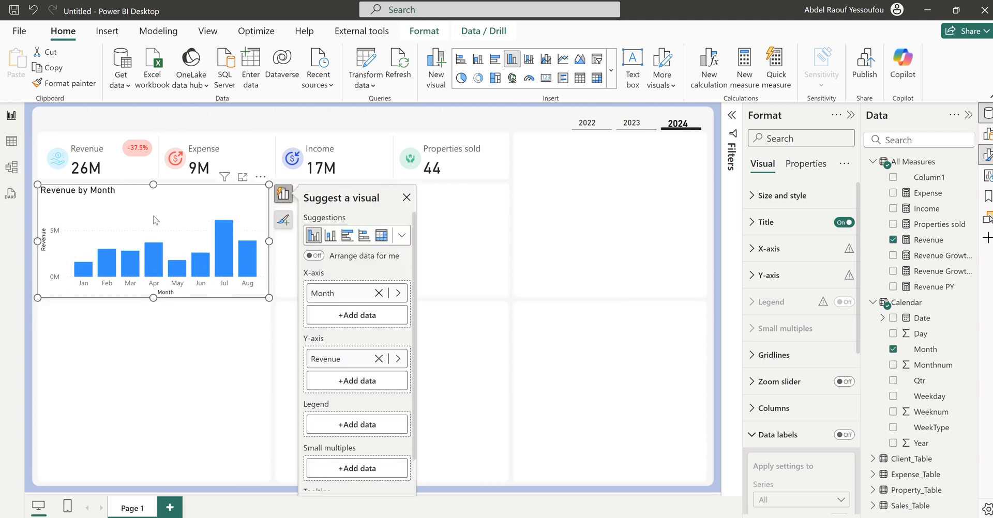
Turn off the X-axis title and both the title and values of the Y-axis on the Revenue by Month chart.
click(769, 249)
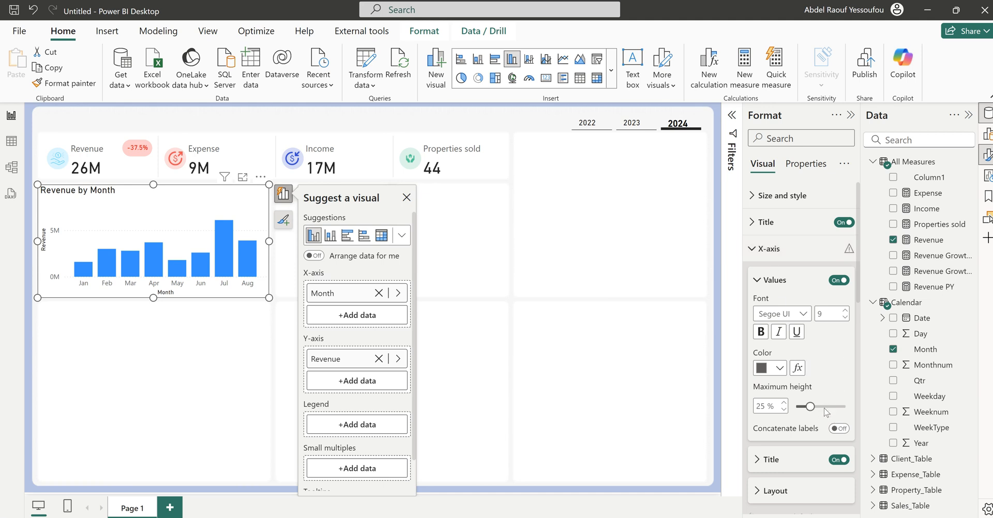
click(838, 459)
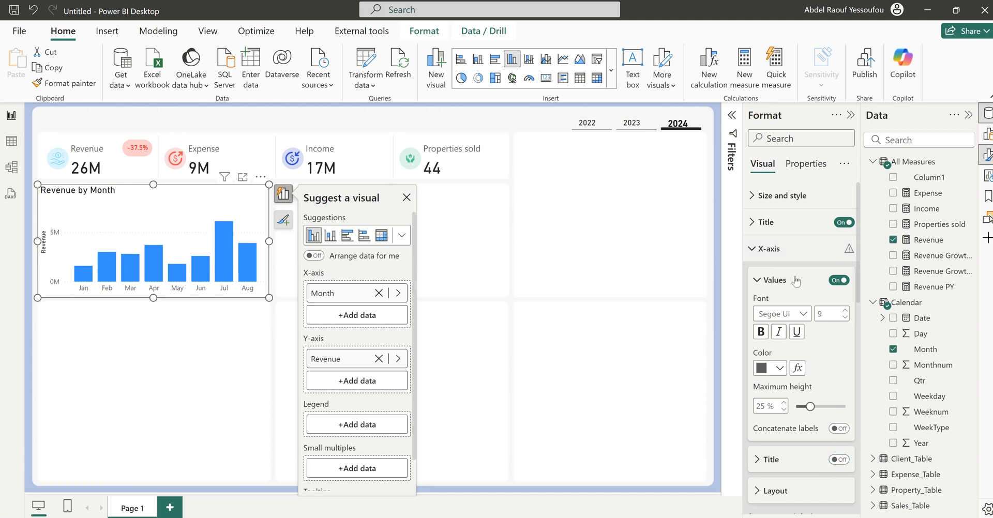
click(775, 253)
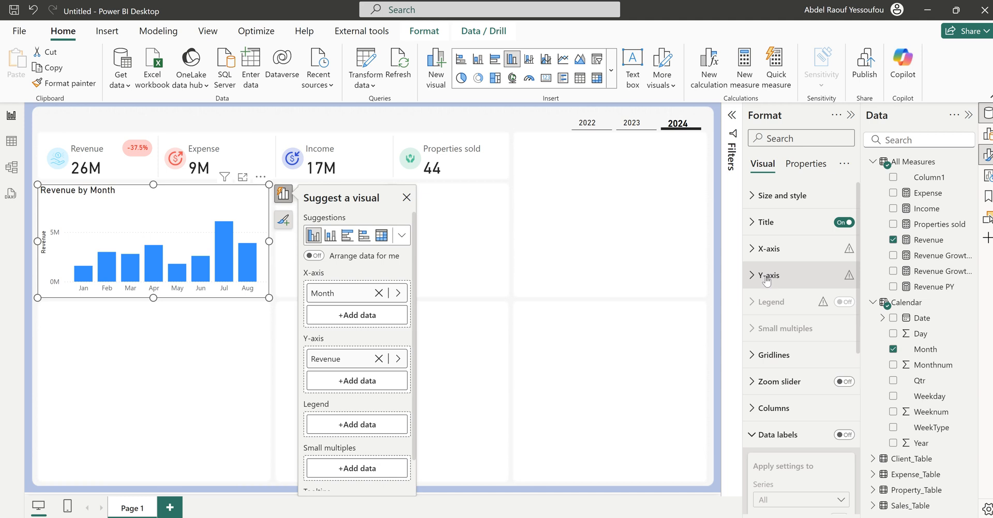
click(771, 275)
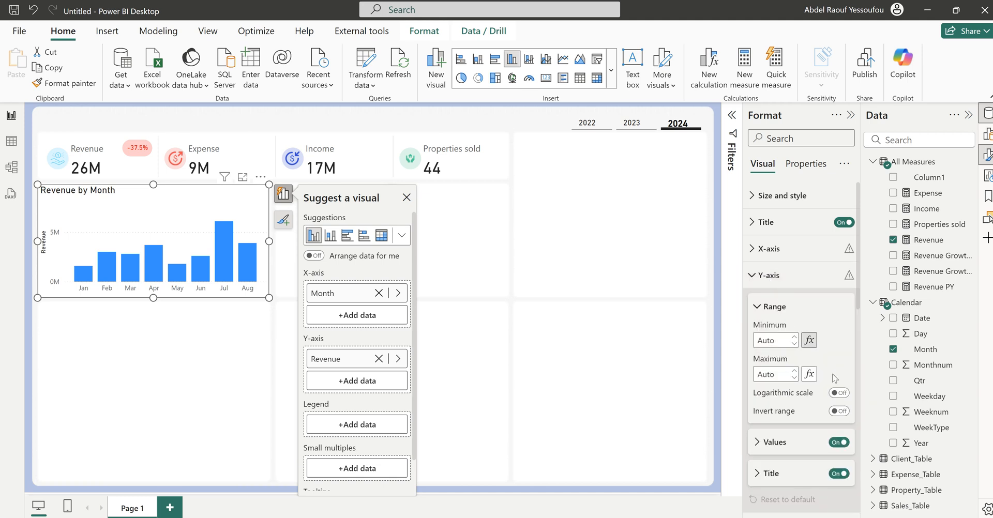
click(837, 473)
click(837, 443)
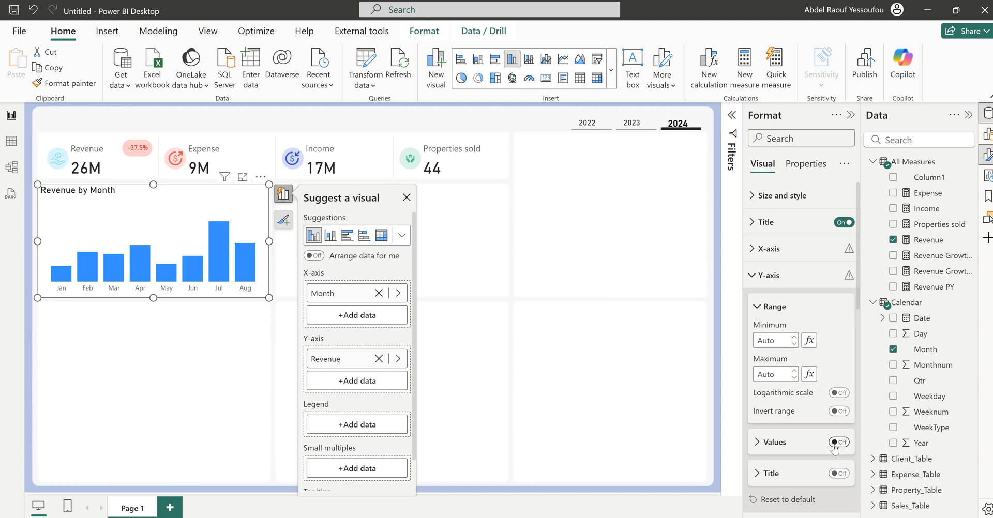
click(771, 276)
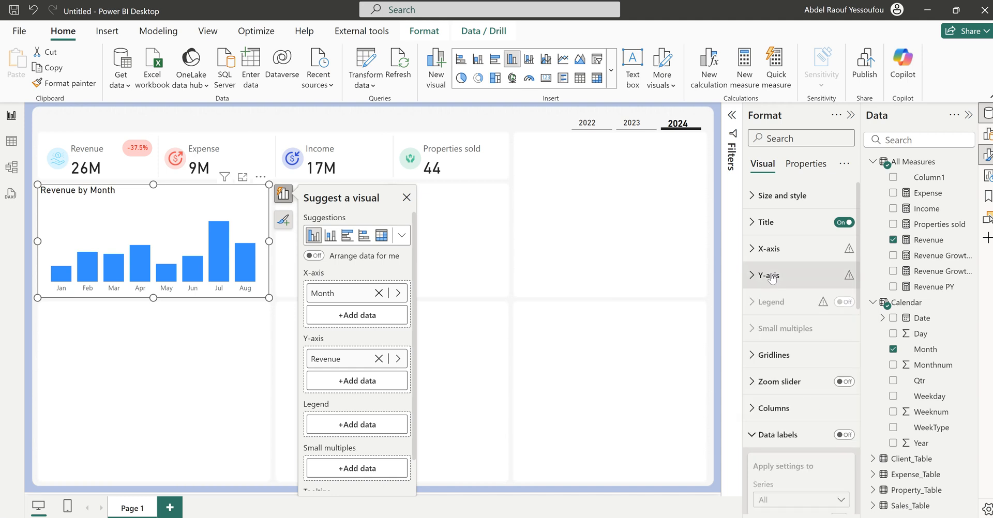
Set the color of all columns in the Revenue by Month chart to the custom light blue #00D0FF.
click(775, 408)
scroll(778, 410, down, 3)
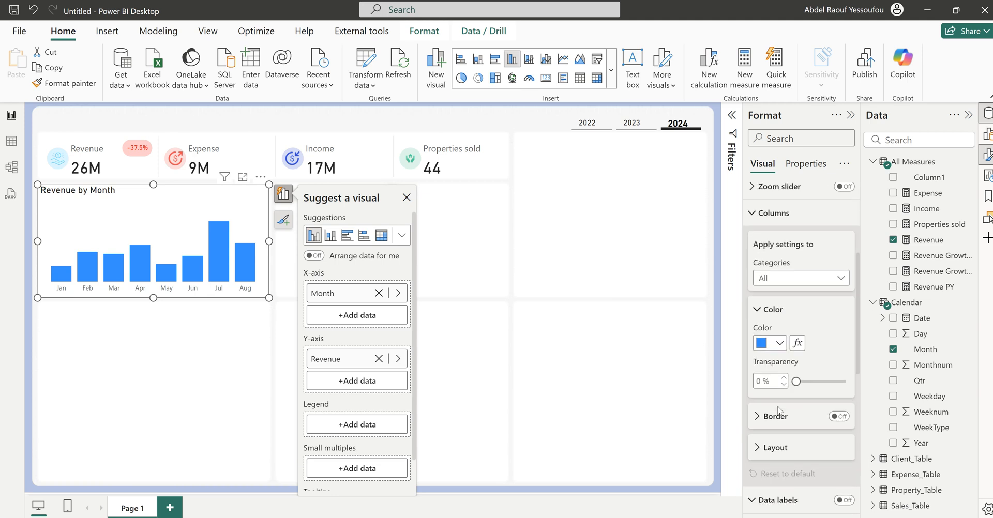
click(781, 343)
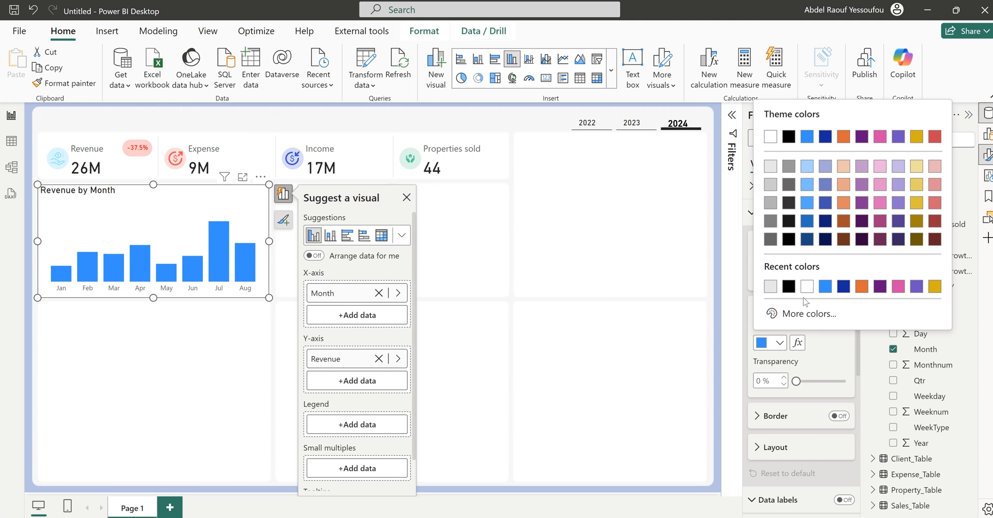
click(804, 314)
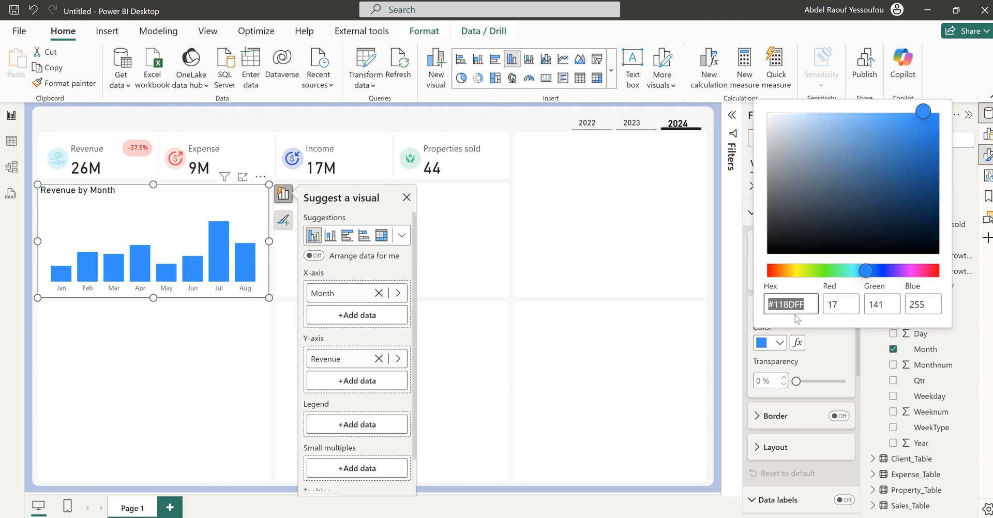
text(#00D0FF)
click(831, 341)
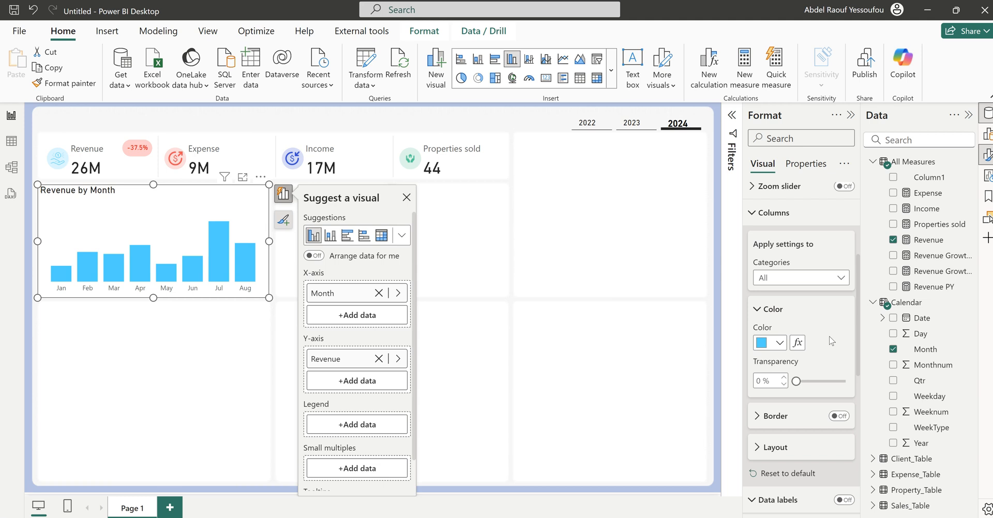
Set the space between categories of the chart's columns to 40 %.
scroll(821, 396, down, 5)
scroll(774, 323, up, 2)
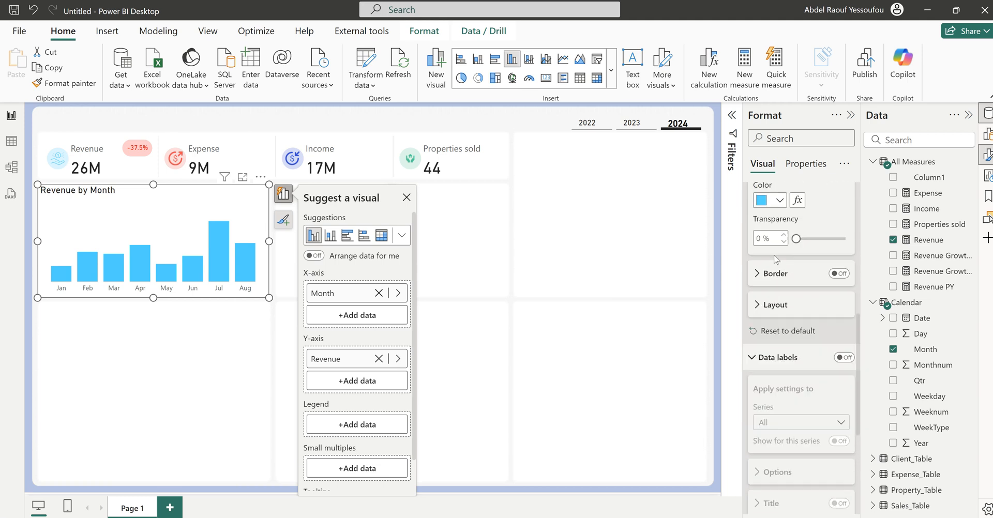
click(774, 317)
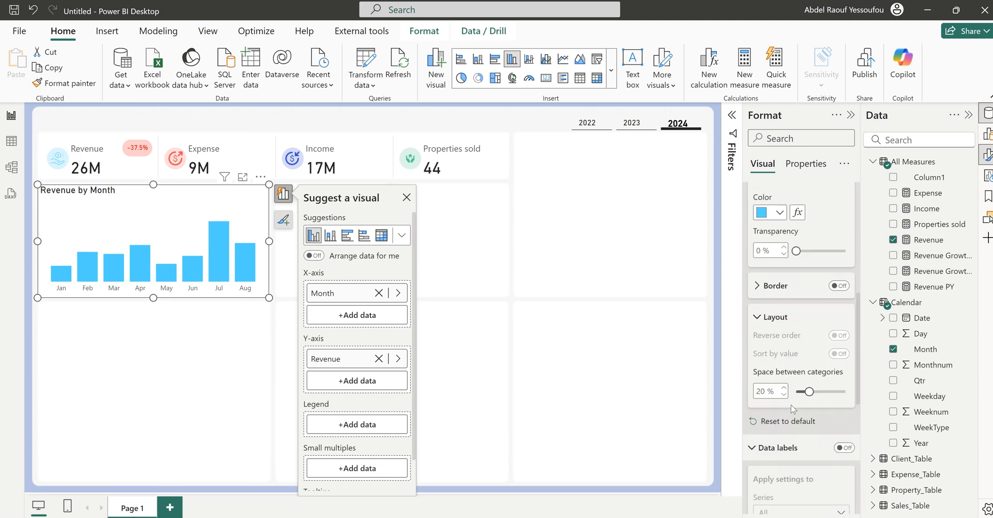
drag(809, 392, 823, 392)
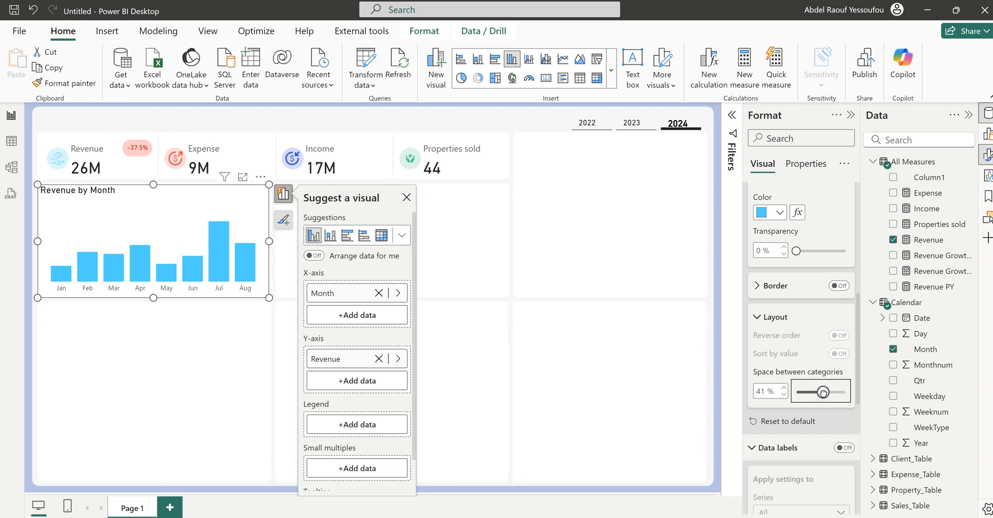
click(783, 396)
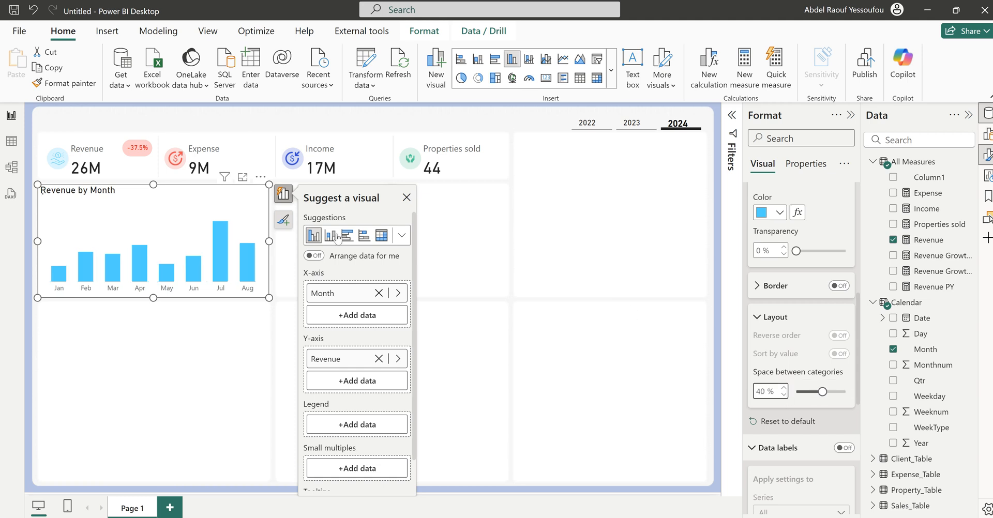
click(785, 329)
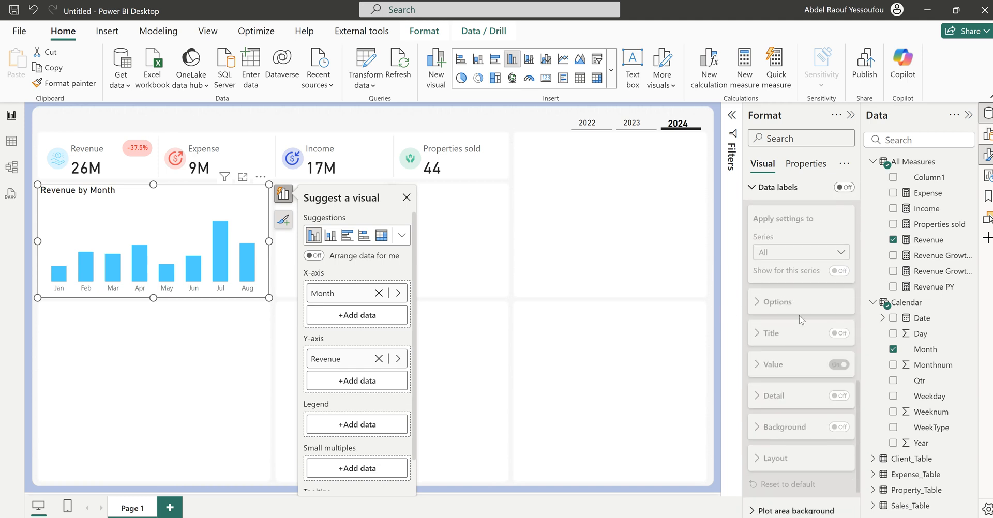
Turn on data labels for the Revenue by Month column chart.
click(850, 192)
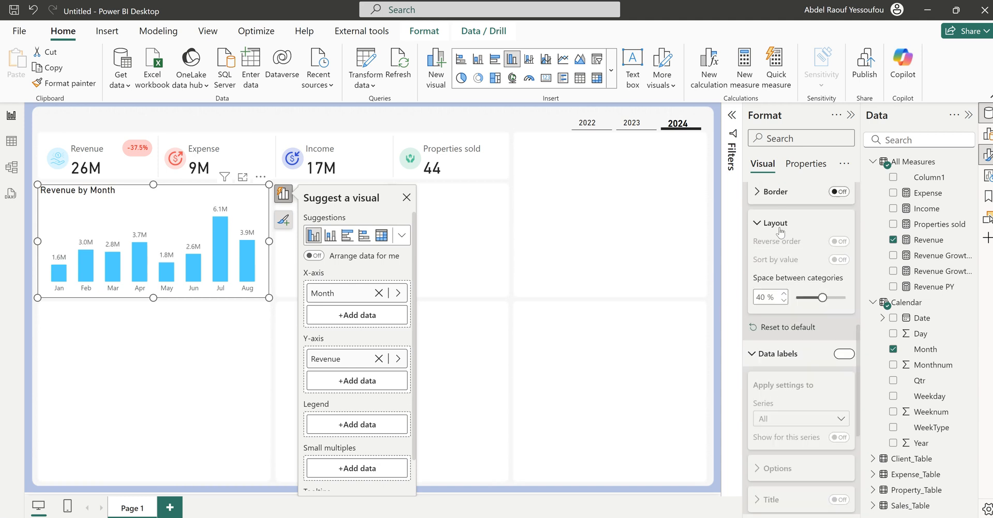
click(772, 356)
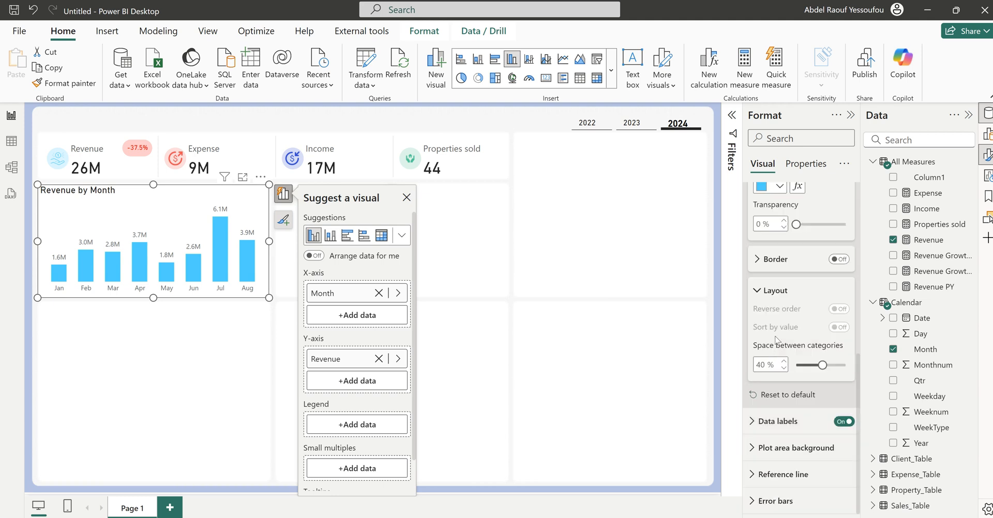
click(449, 208)
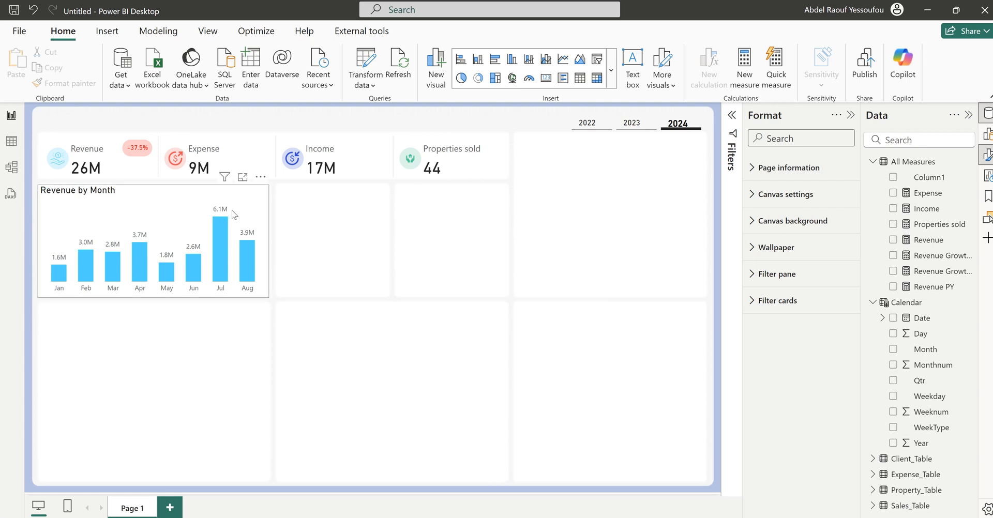
Duplicate the Revenue by Month chart and place the copy in the middle of the report page.
click(219, 297)
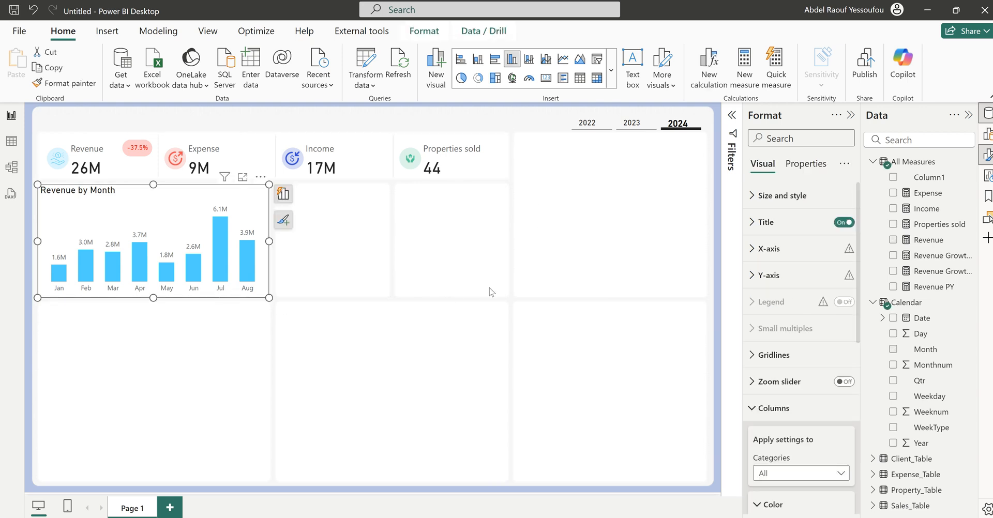
key(ctrl+c)
click(529, 273)
key(ctrl+v)
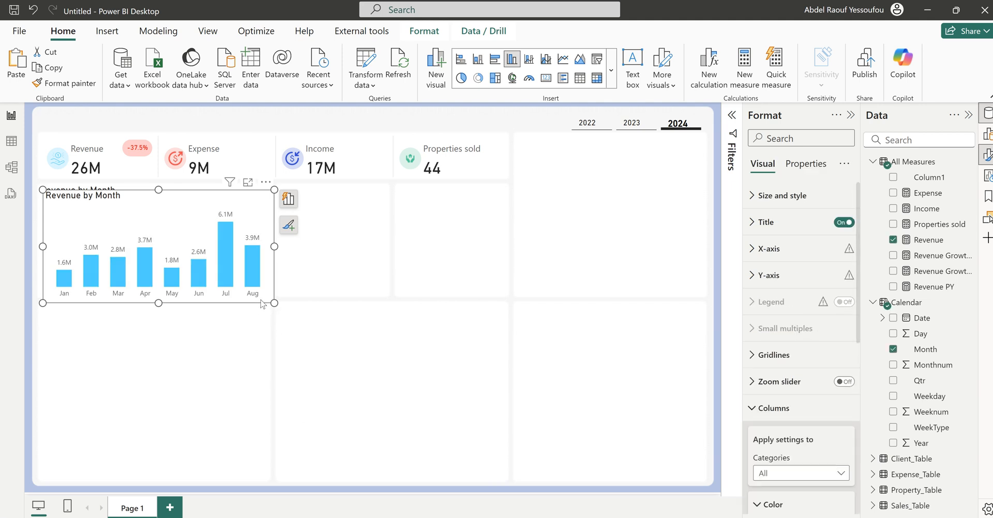
drag(262, 304, 540, 355)
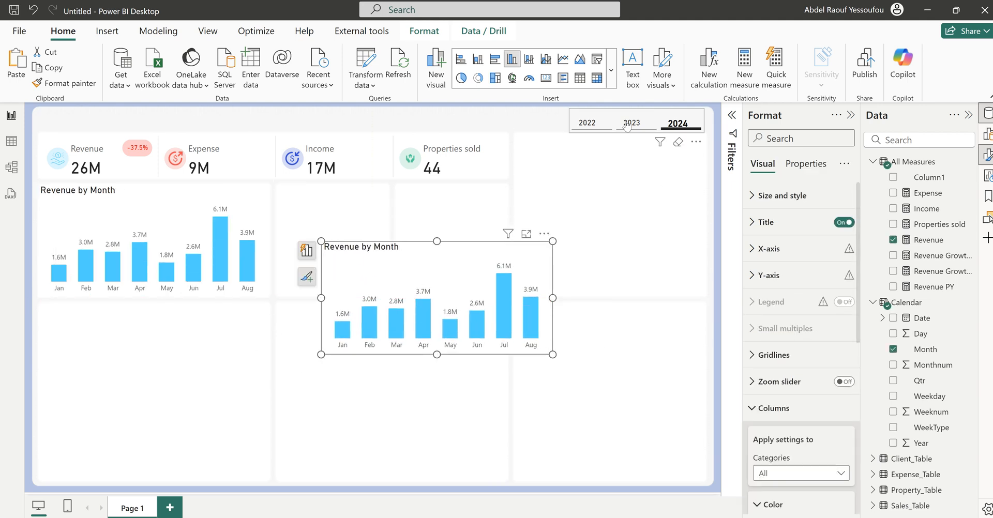
Convert the copied chart to a table sorted by Revenue in descending order, and make it tall enough to show every month.
click(580, 82)
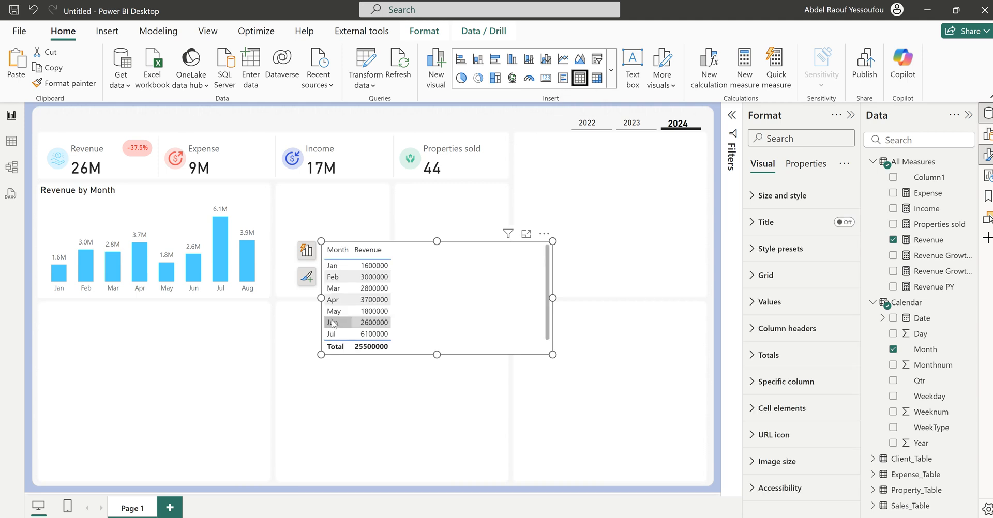
click(372, 251)
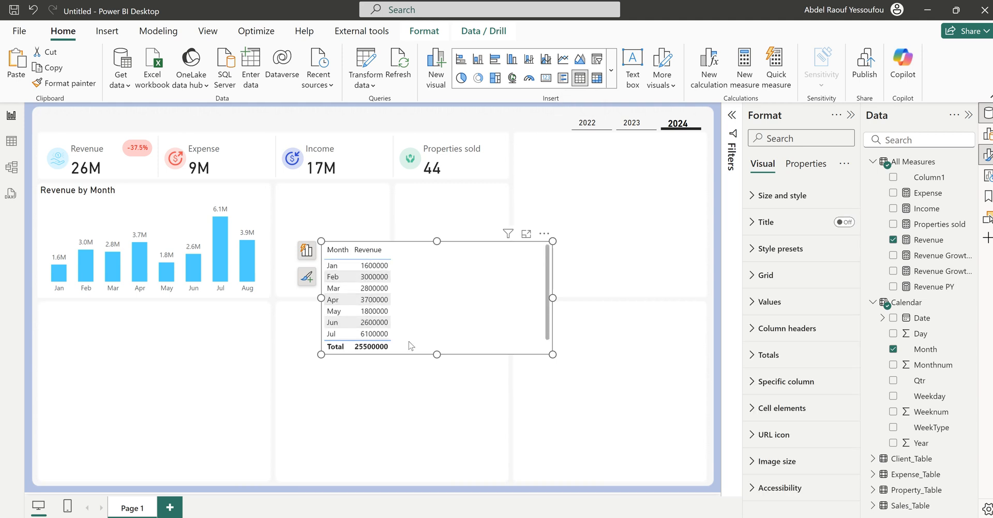
drag(437, 354, 454, 401)
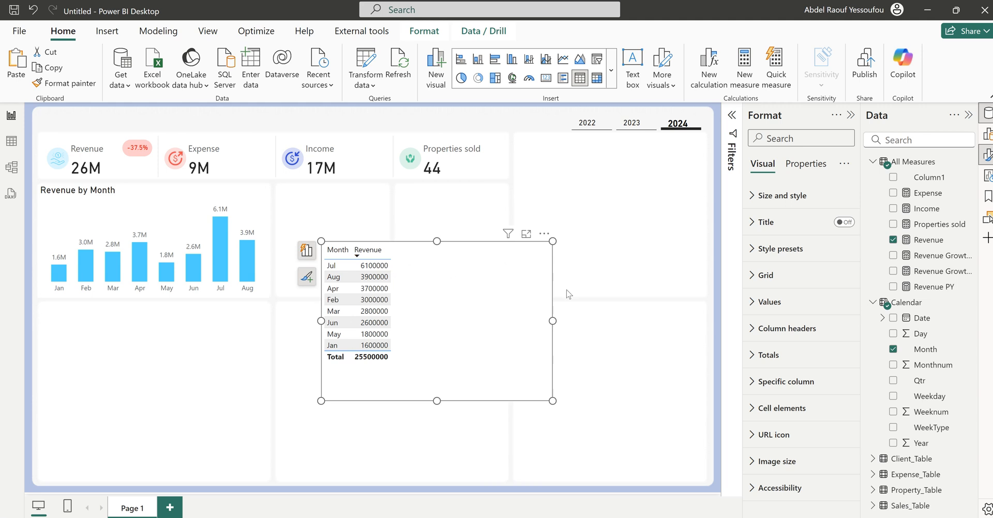
Create a new measure named Max Revenue in the All Measures table and declare the variable max_value in its formula.
right_click(913, 164)
key(Escape)
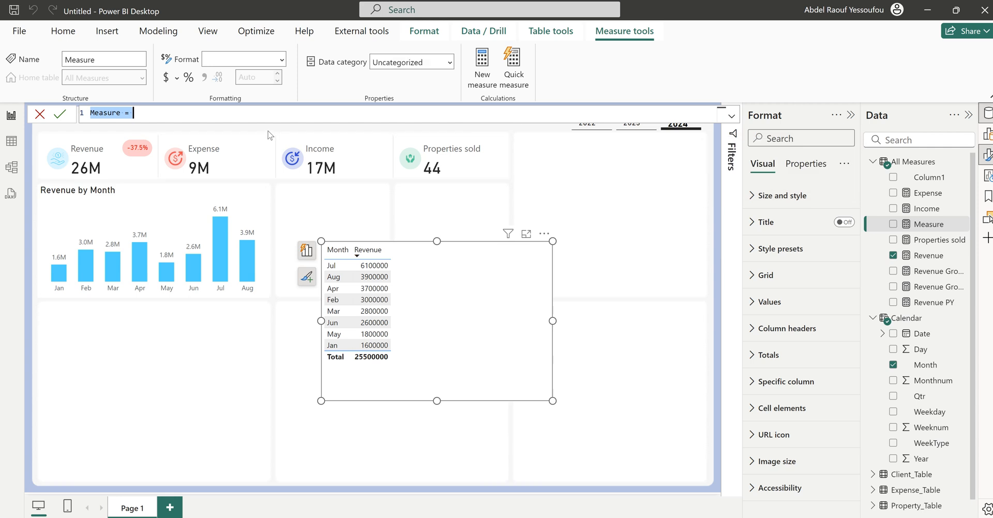
text(Max )
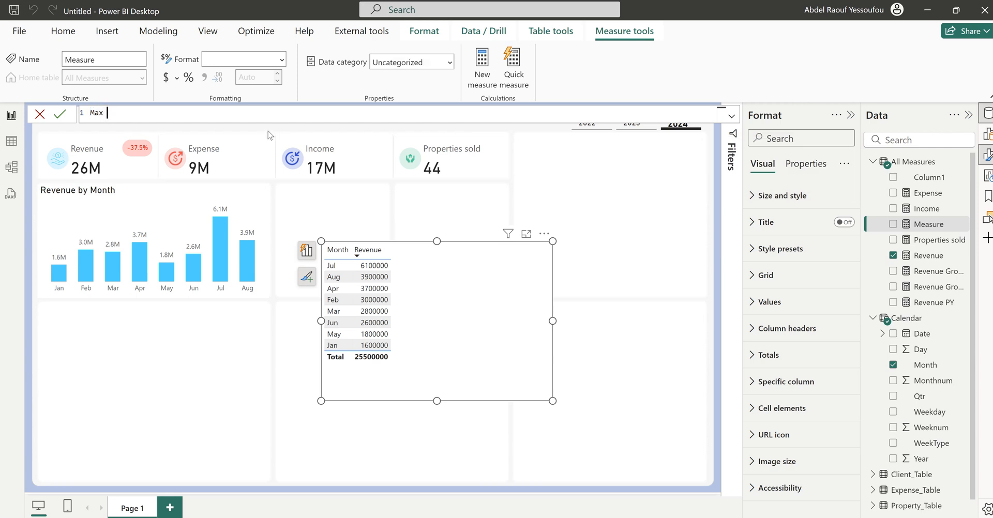
text(Revenue =)
key(shift+Return)
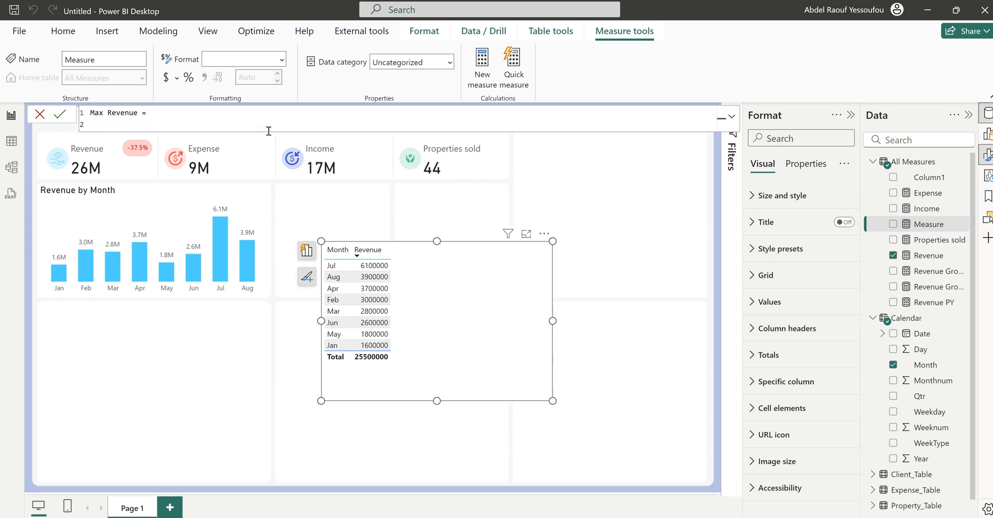
text(VAR max_value =)
Start the definition of max_value with the MAXX function on an indented new line.
key(shift+Return)
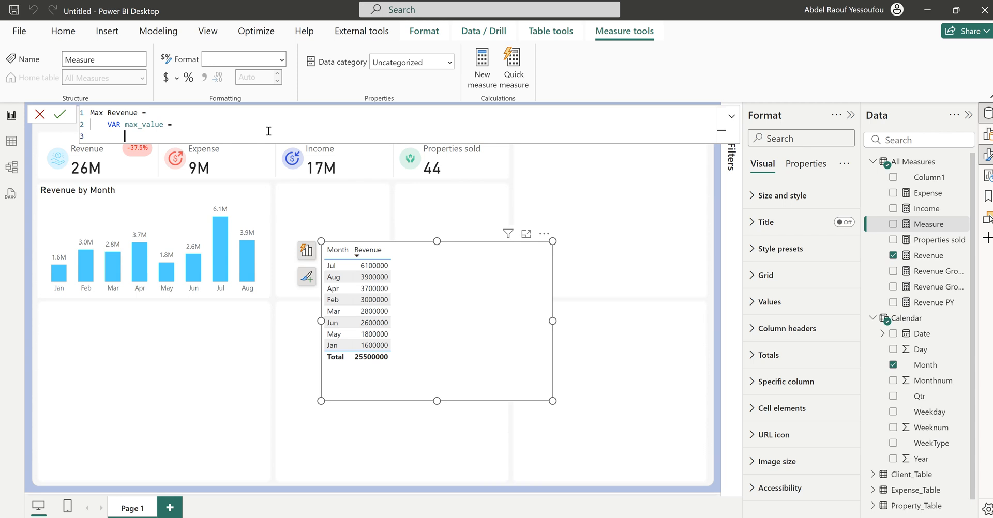
key(Tab)
text(ma)
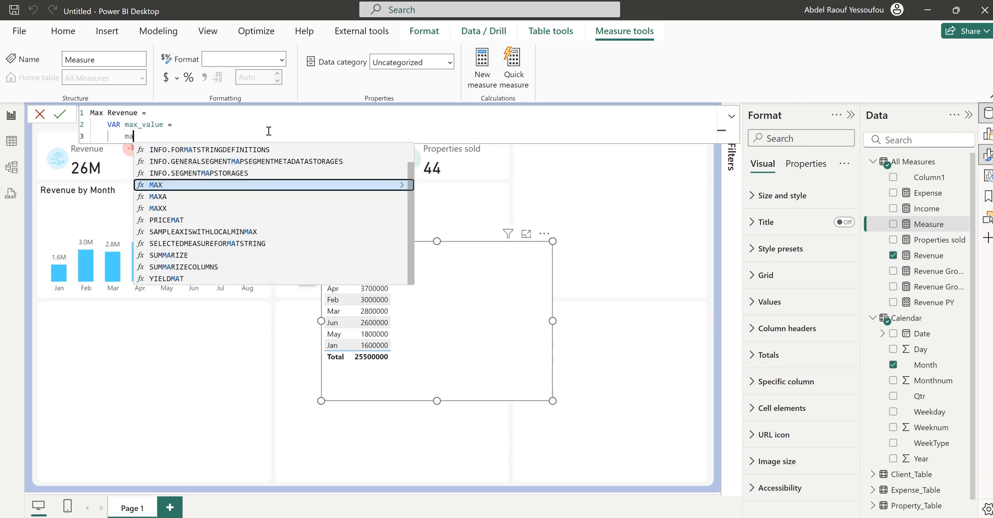
key(Down)
key(Down)
key(Down)
key(Up)
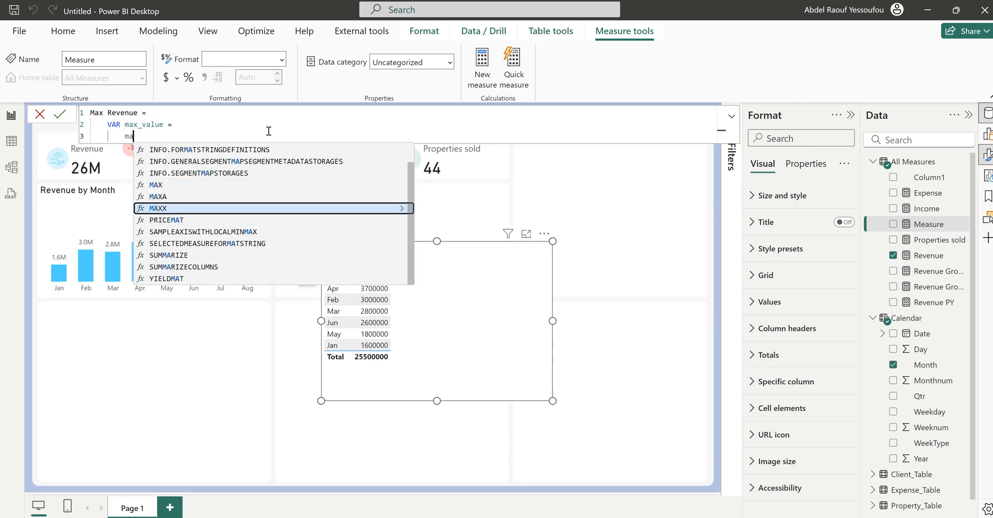
key(Tab)
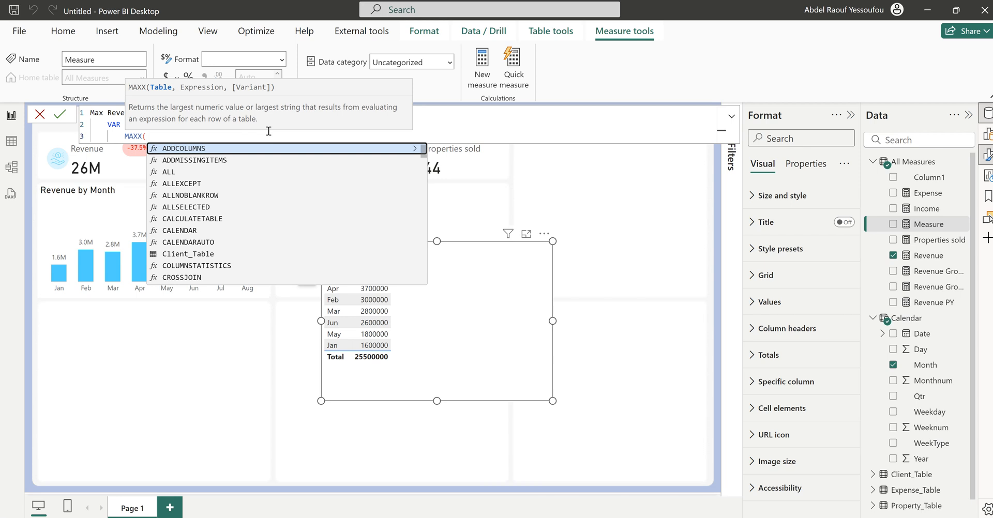
Insert the ALLSELECTED function on a new line as the table argument of MAXX.
key(shift+Return)
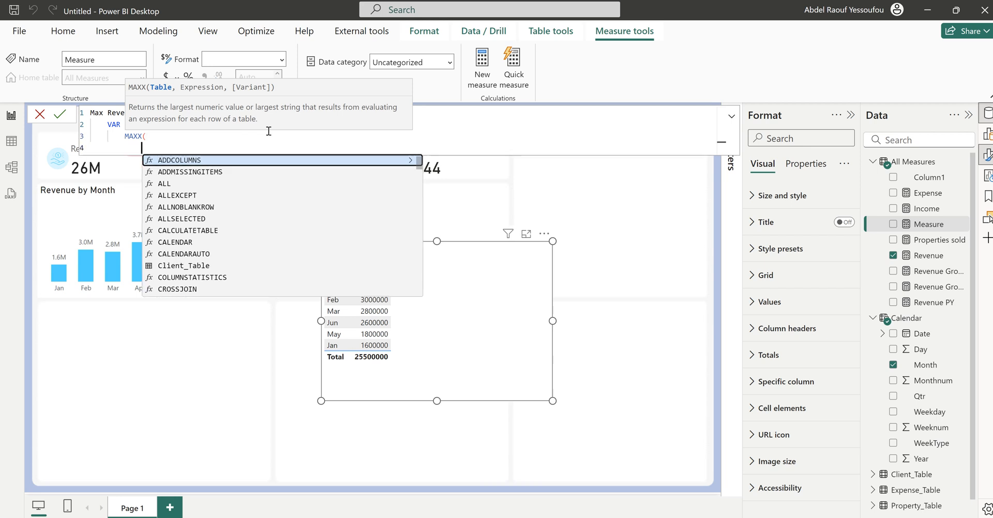
text(all)
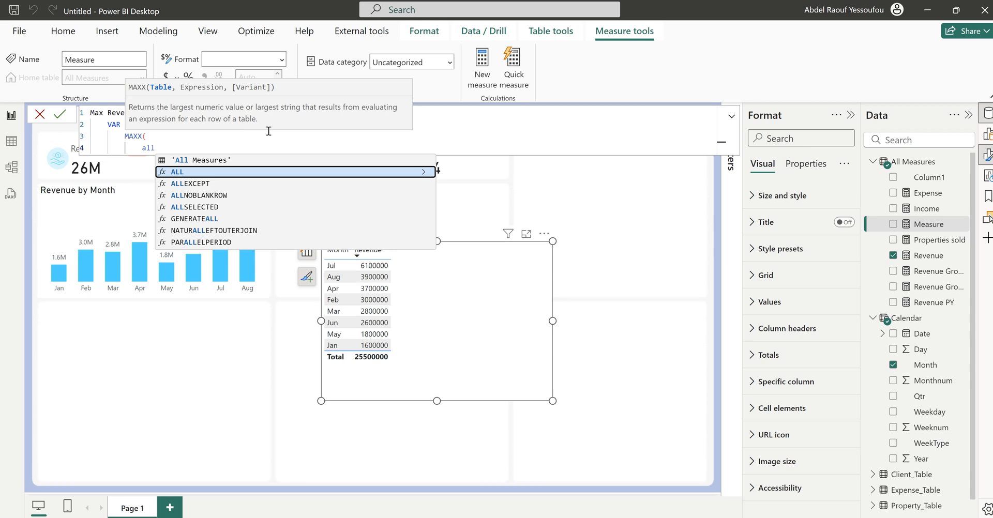
key(Down)
key(Down)
key(Down)
key(Tab)
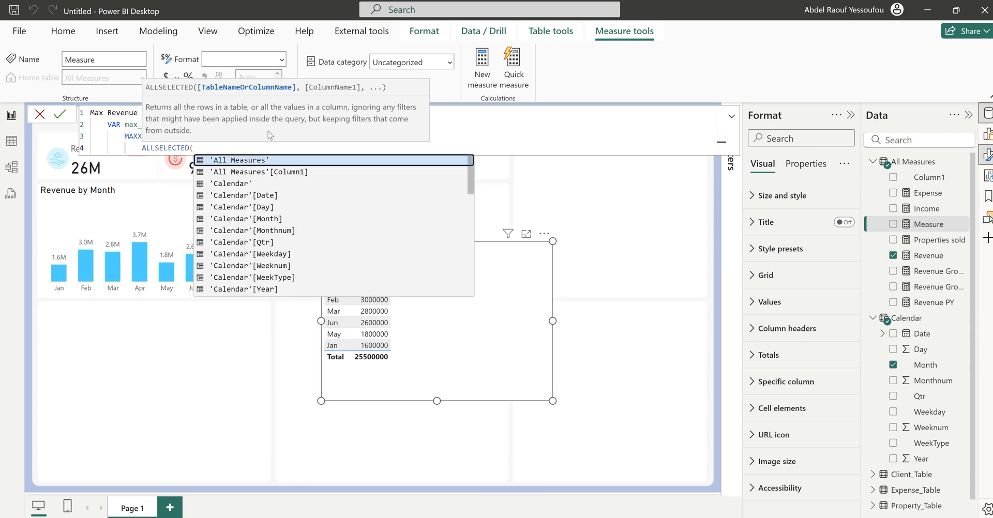
Add 'Calendar'[Monthnum] as the first column argument of ALLSELECTED, followed by a comma.
key(shift+Return)
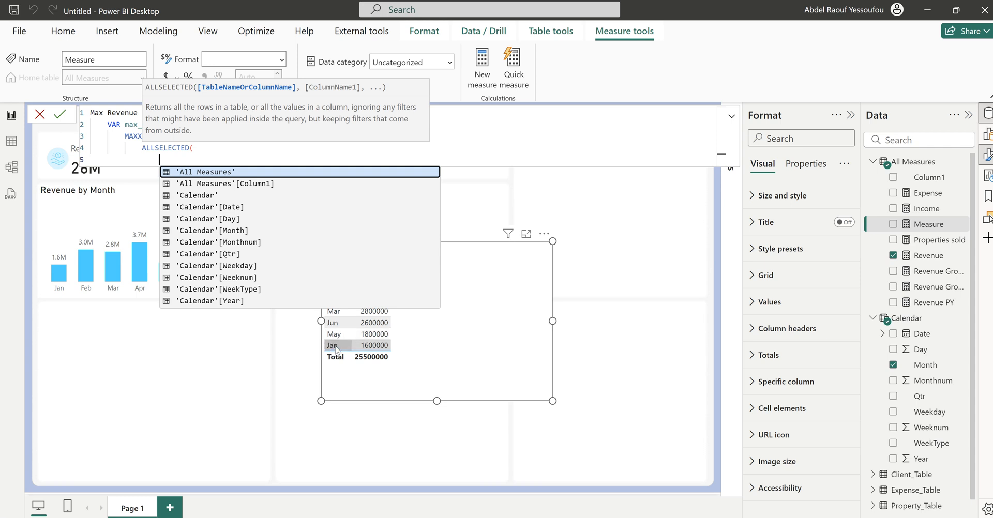
text(c)
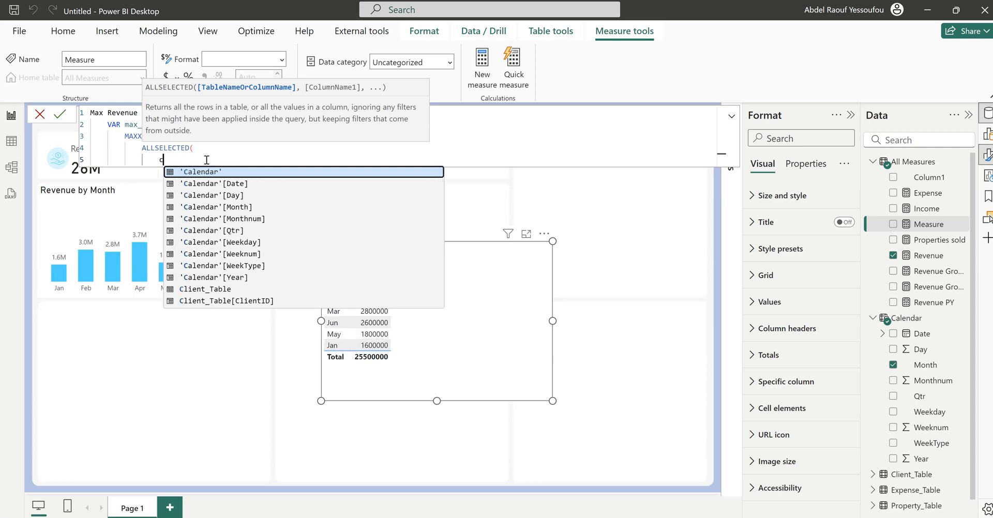
text(al)
key(Down)
key(Down)
key(Down)
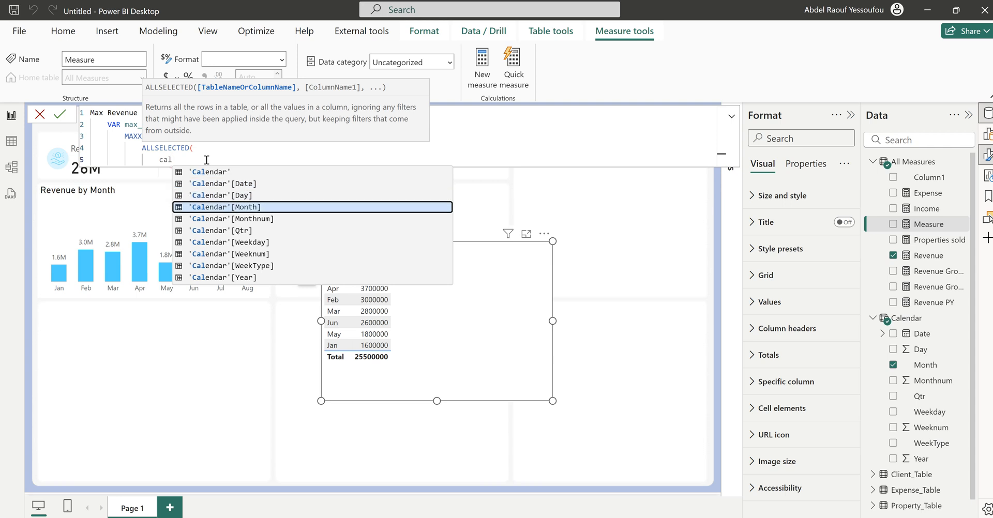
key(Down)
key(Tab)
text(,)
key(Return)
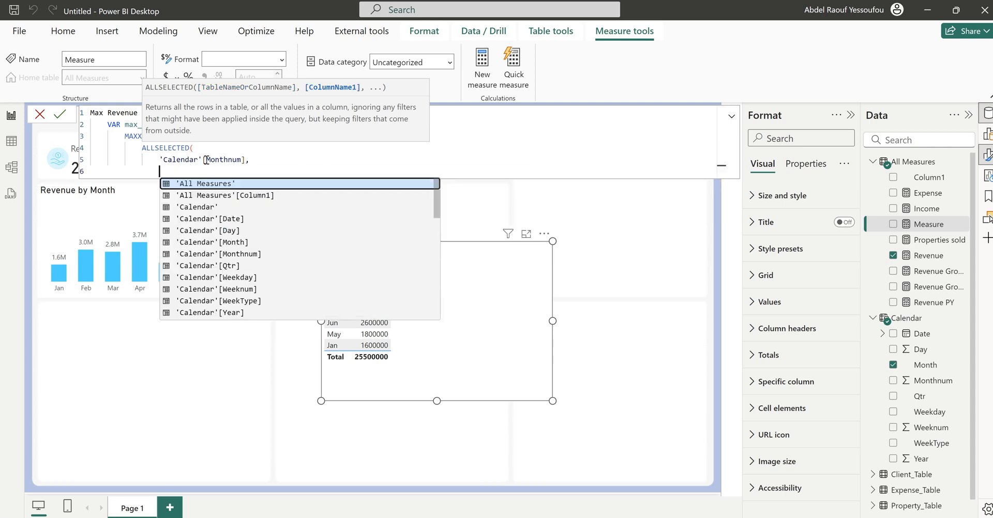
Add 'Calendar'[Month] as the second column of ALLSELECTED and close that function's parenthesis.
text(cale)
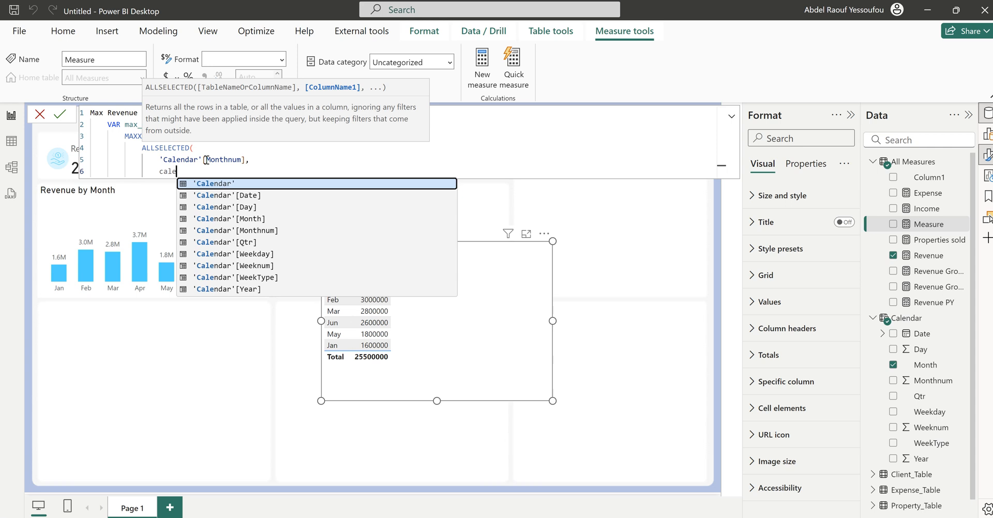
key(Down)
key(Down)
key(Down)
key(Tab)
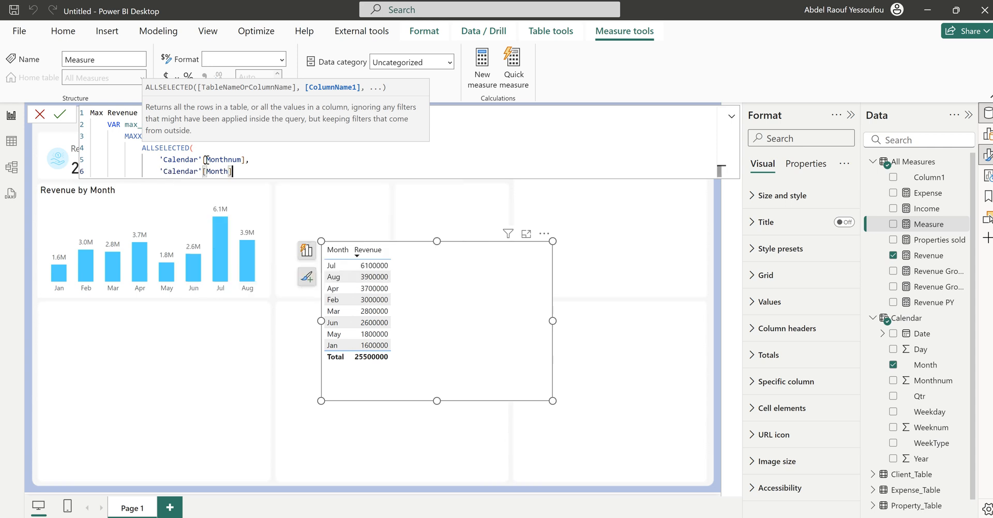
key(shift+Return)
text())
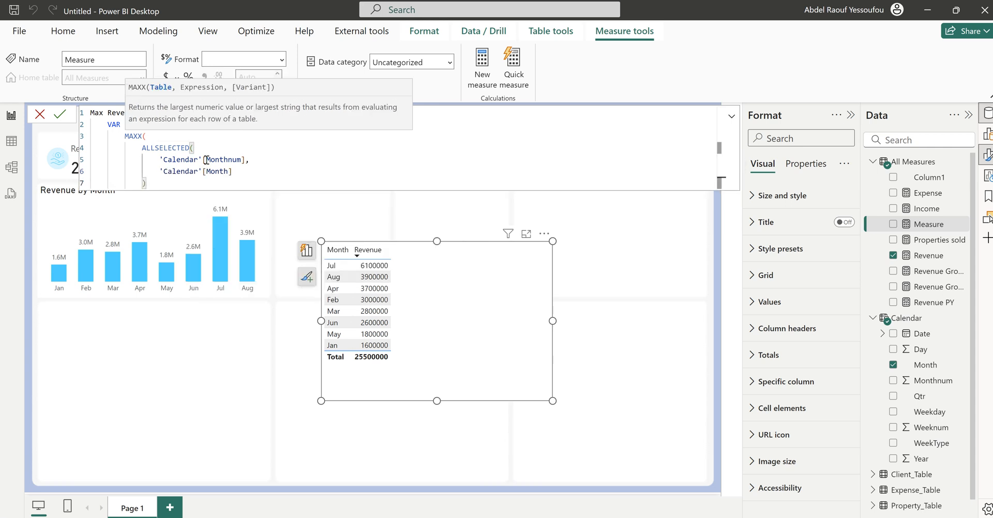
Set the [Revenue] measure as the MAXX expression and close the function's parenthesis.
text(,)
key(shift+Return)
text(R)
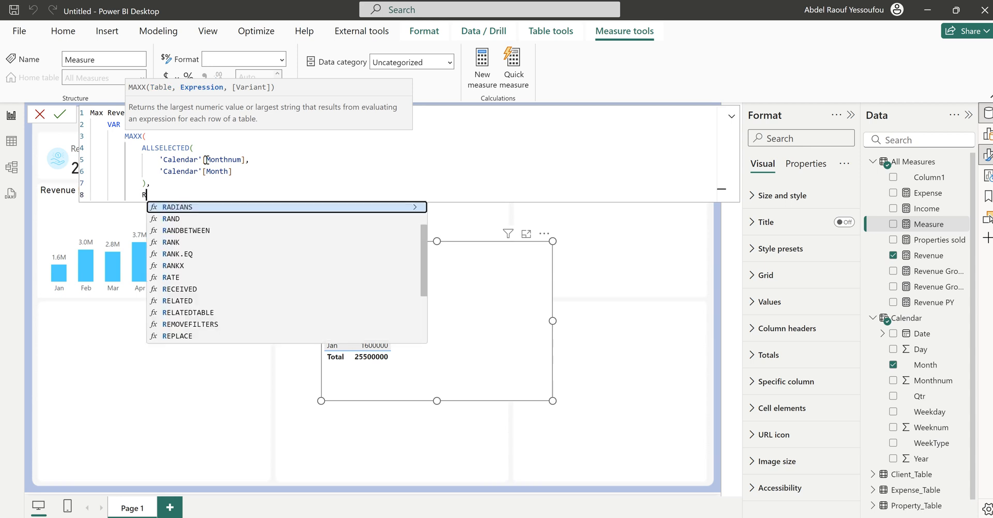
text(eve)
key(Tab)
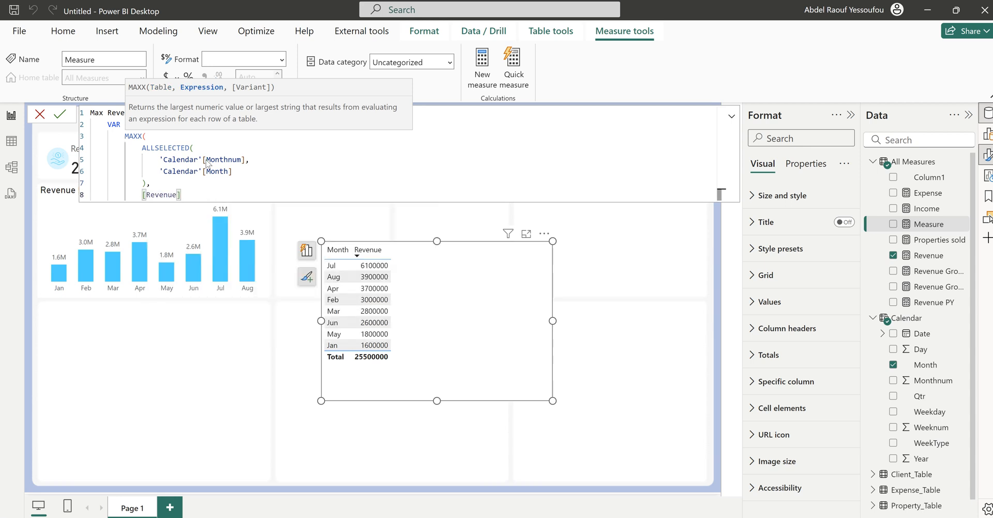
key(shift+Return)
text())
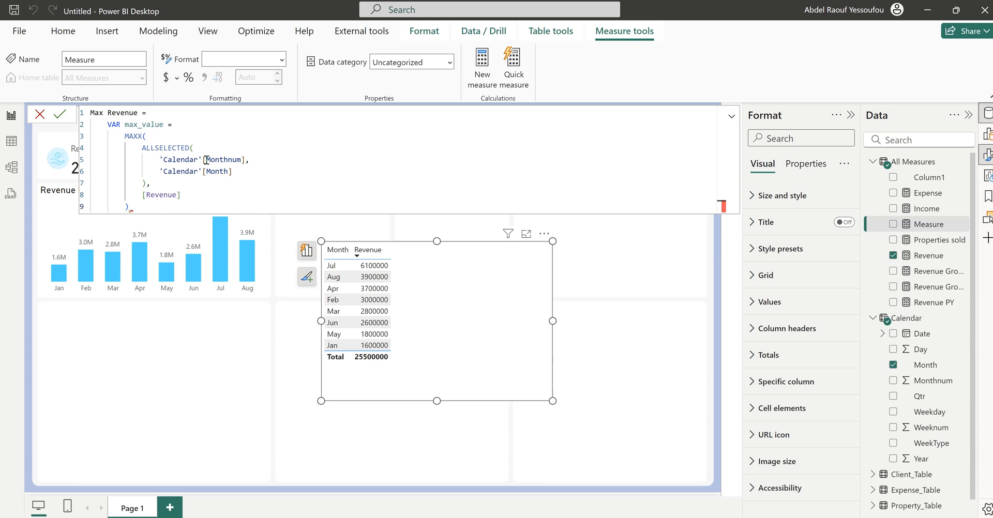
Finish the Max Revenue formula with a RETURN of max_value and commit the measure.
key(shift+Return)
key(shift+Return)
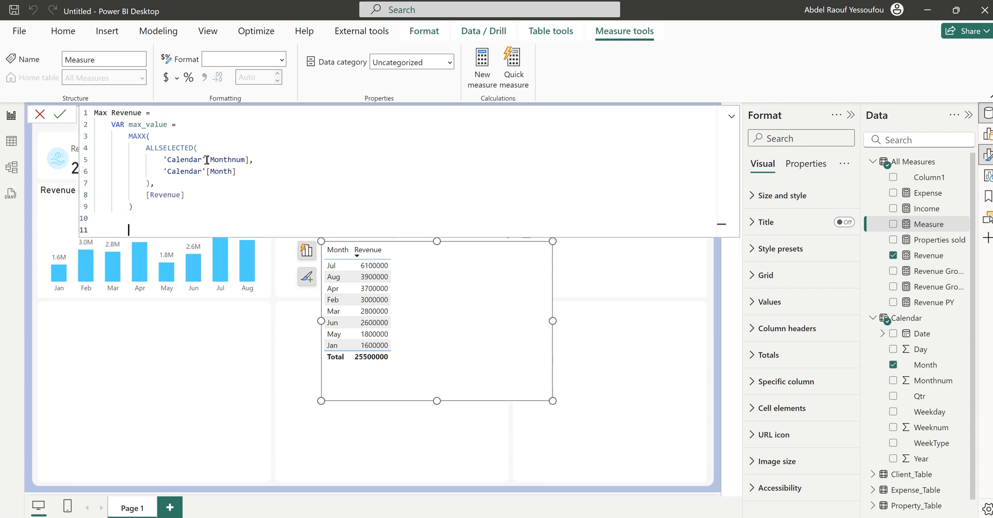
key(BackSpace)
text(RETURN)
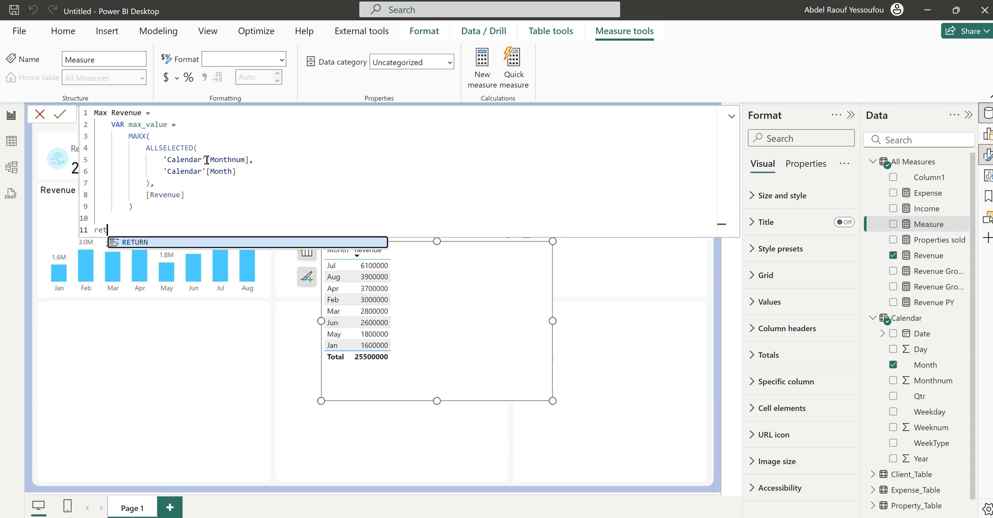
key(shift+Return)
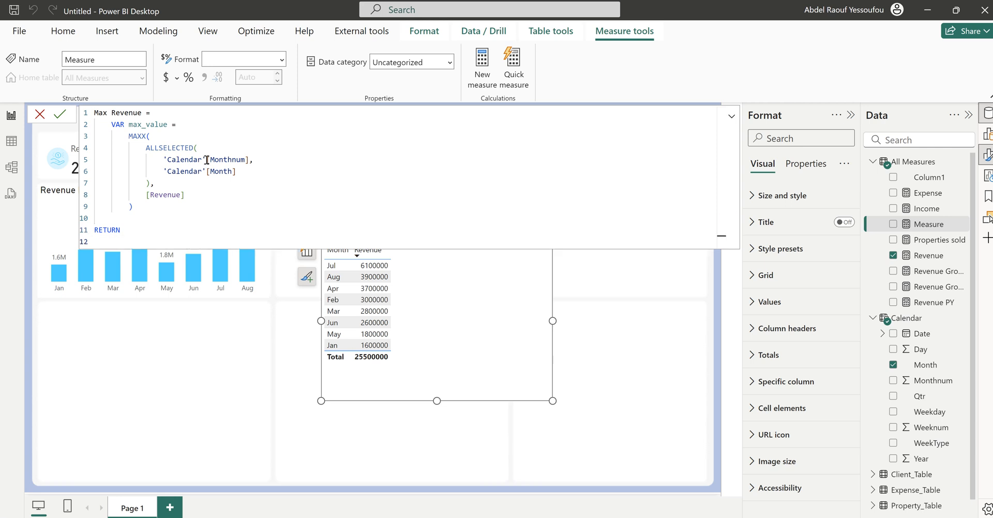
text(ma)
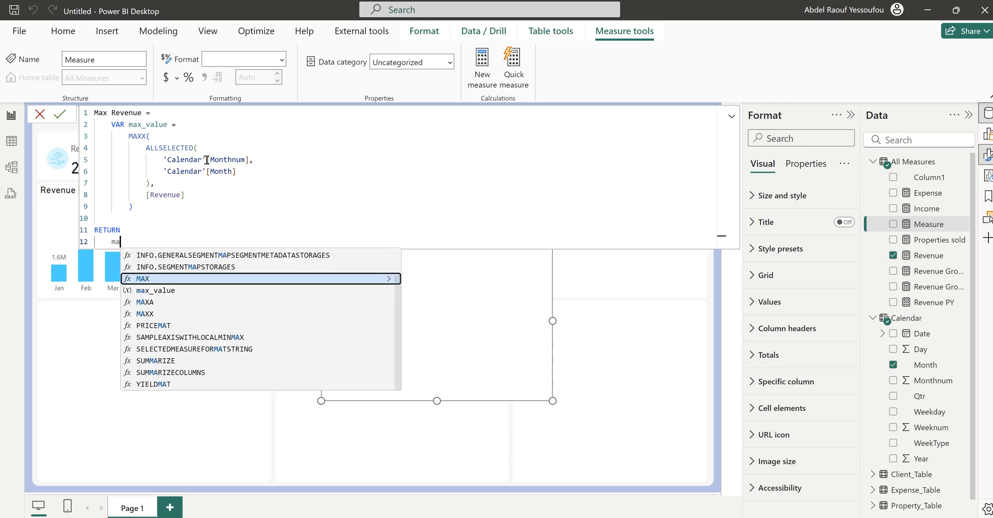
key(Down)
key(Tab)
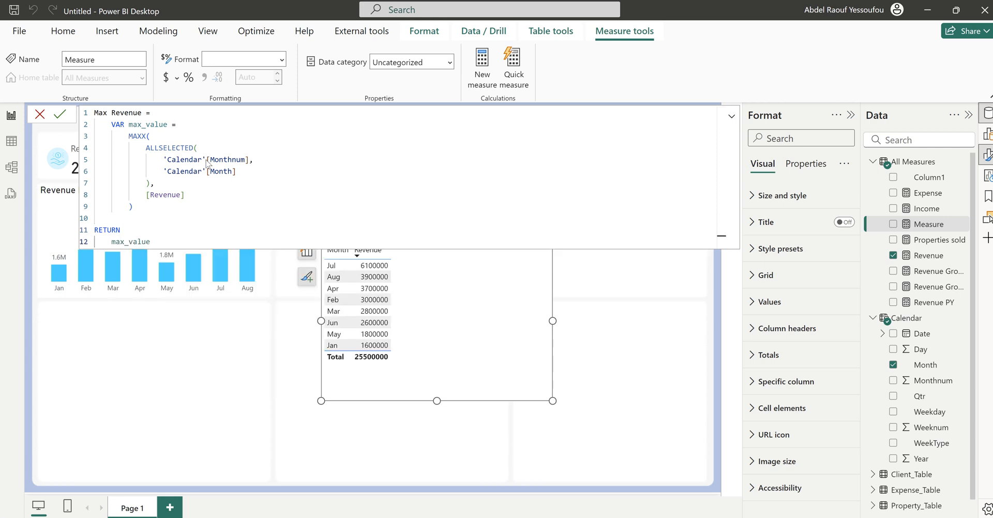
key(Return)
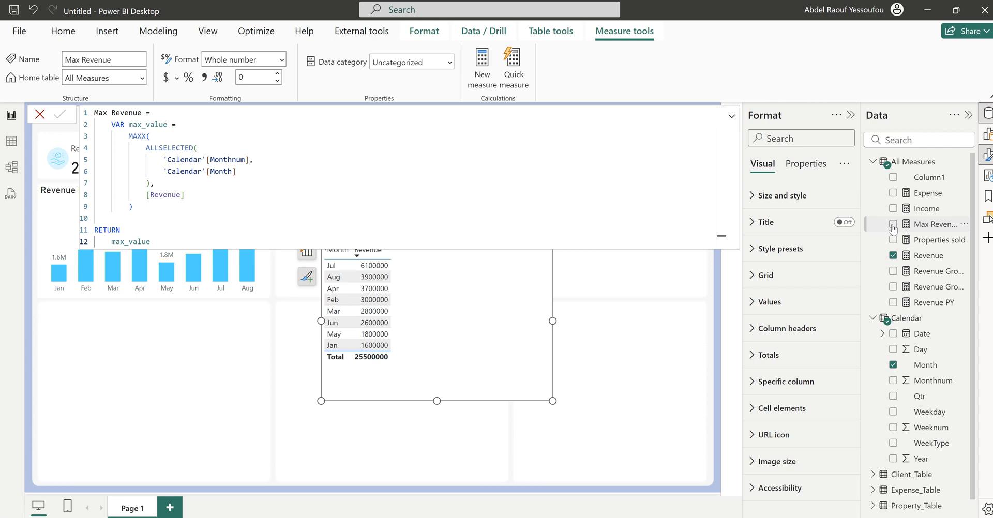
Add Max Revenue to the monthly revenue table, and open an IF function before max_value in the measure's RETURN expression.
click(893, 225)
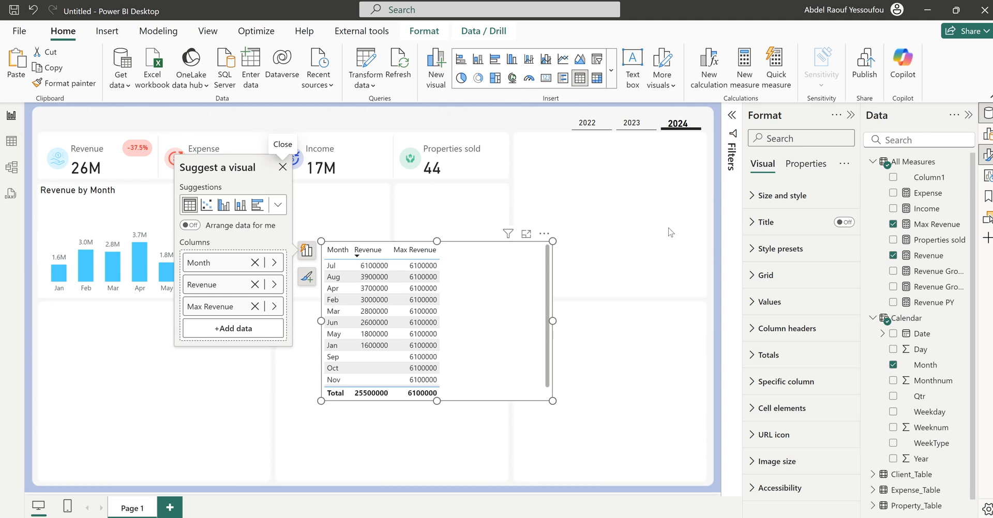
click(934, 231)
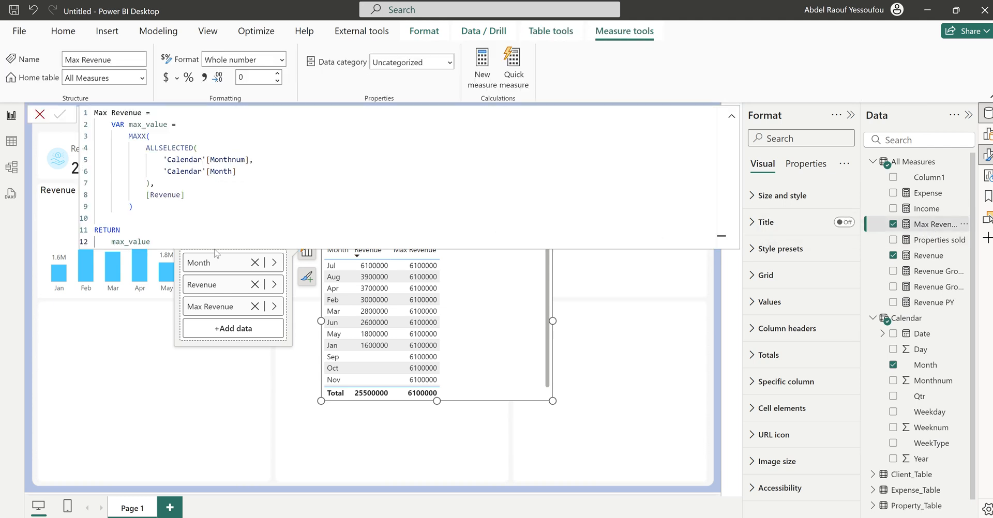
click(112, 241)
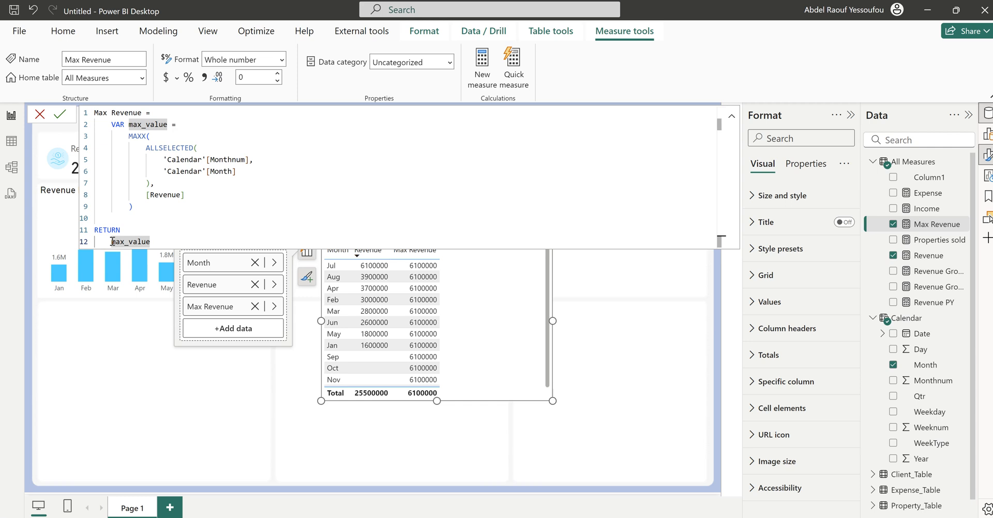
text(if)
key(BackSpace)
key(BackSpace)
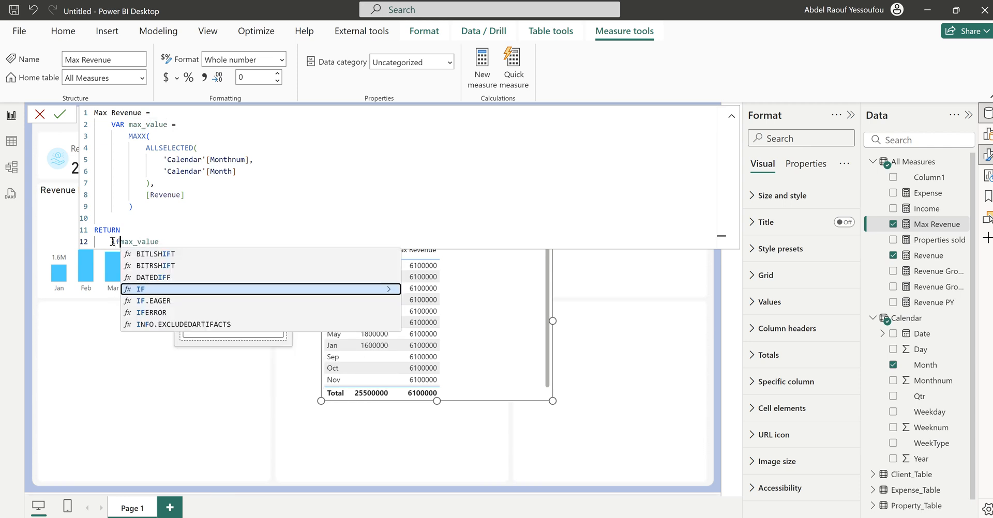
key(Tab)
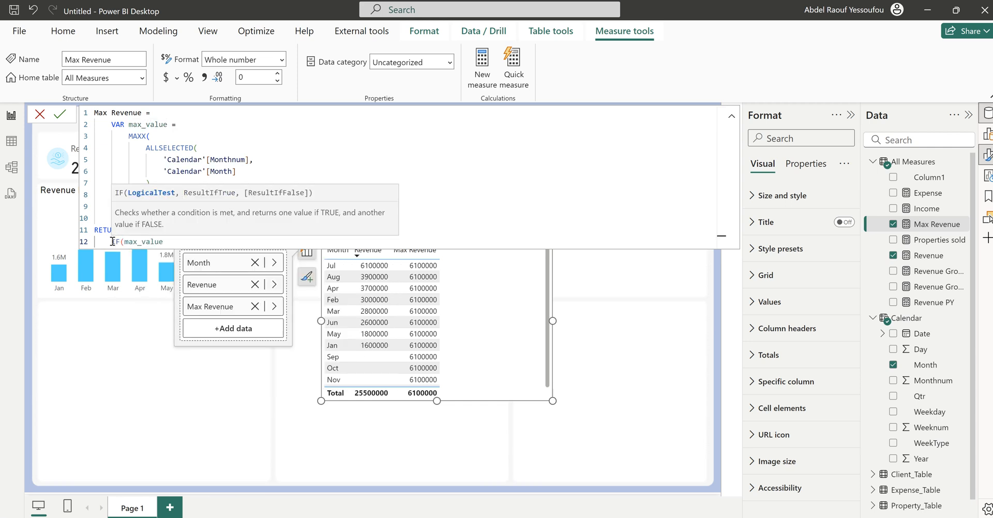
key(shift+Return)
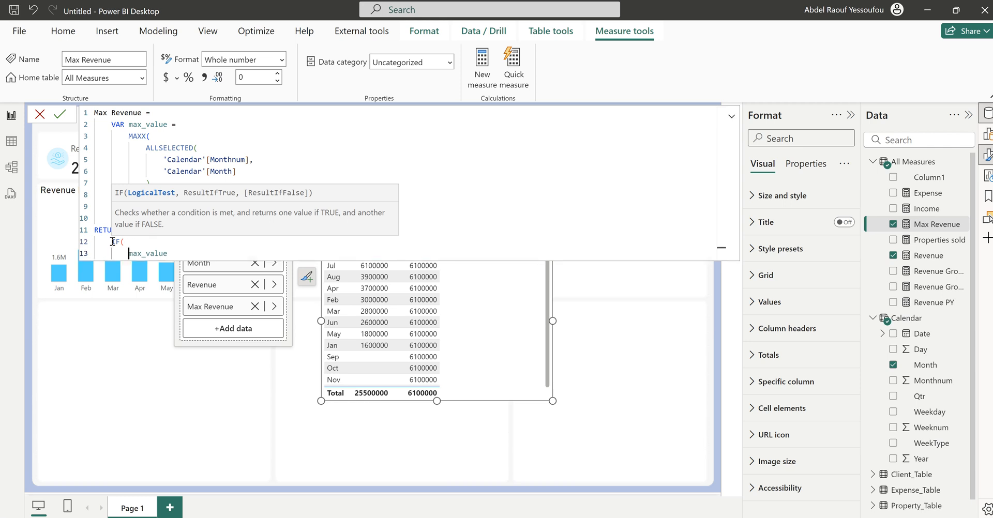
Set the IF condition in the Max Revenue measure to [Revenue] = max_value, followed by a comma and a new line.
text(reve)
key(Tab)
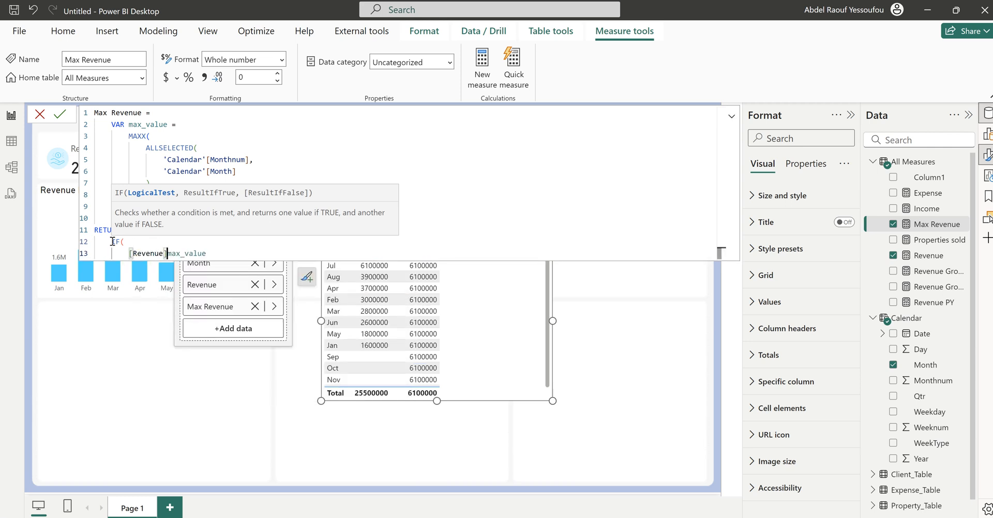
text(=)
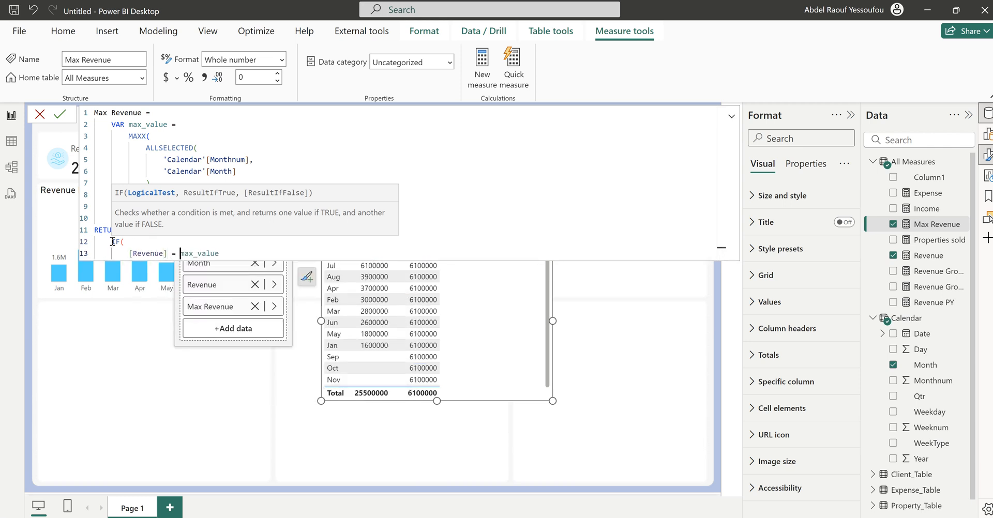
click(240, 251)
text(,)
key(shift+Return)
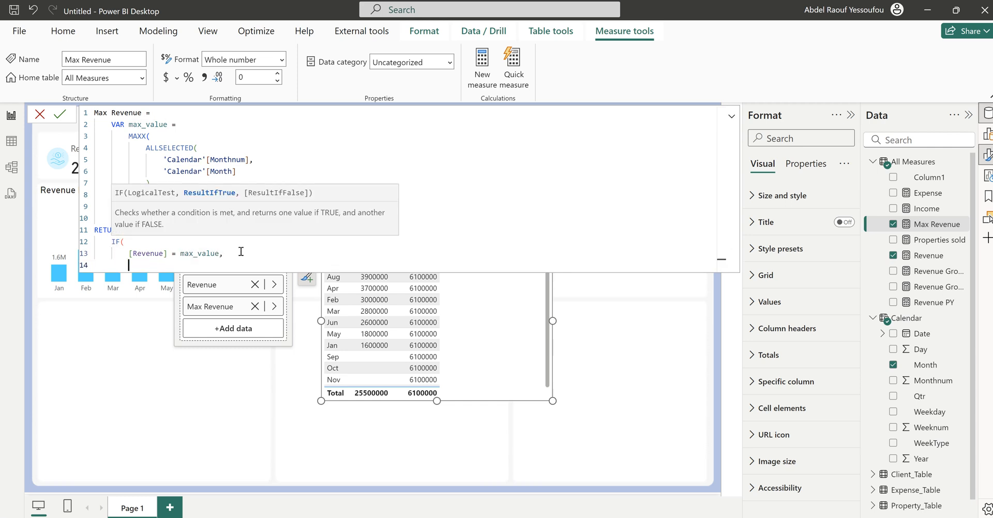
Make the IF return "Green" when true and "Red" otherwise, close its parenthesis and commit the Max Revenue measure.
text("Red",)
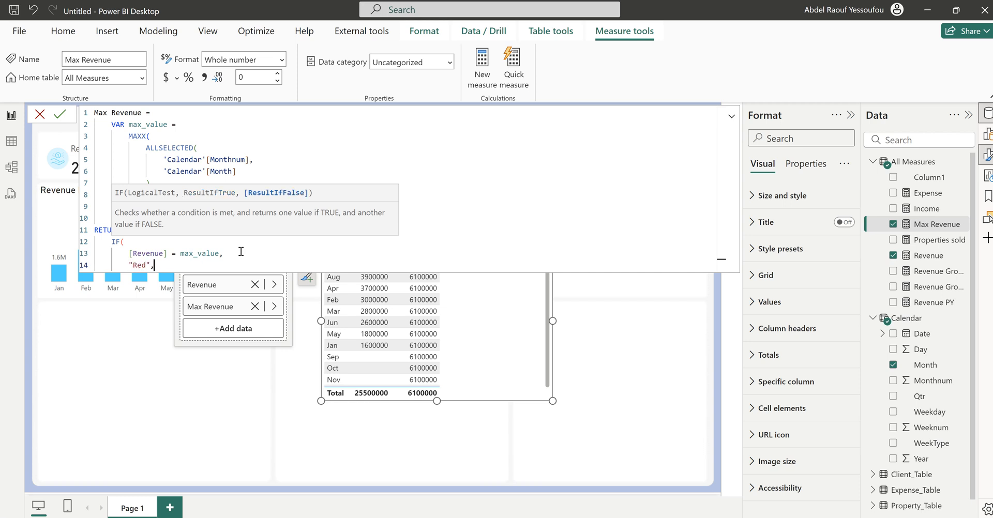
key(Return)
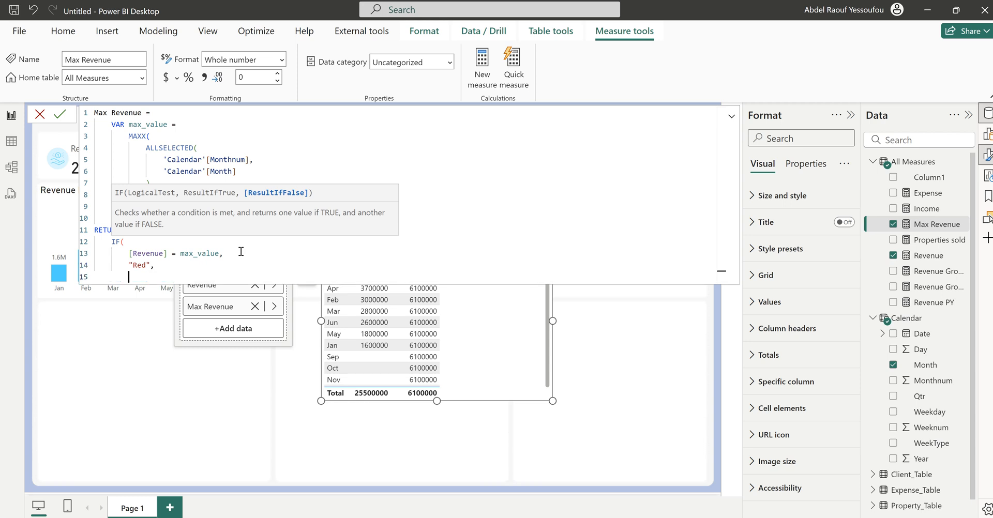
text(")
double_click(139, 265)
text(Green)
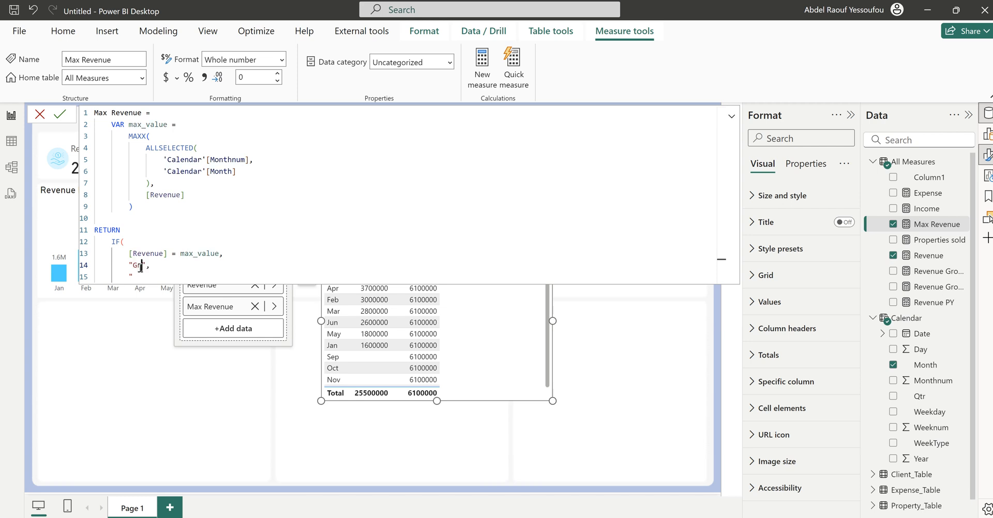
click(143, 278)
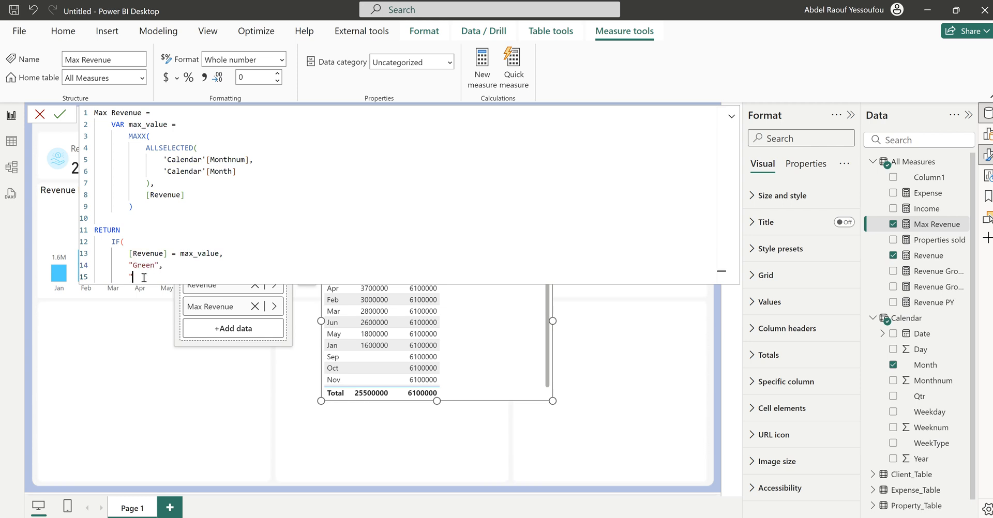
text(Red)
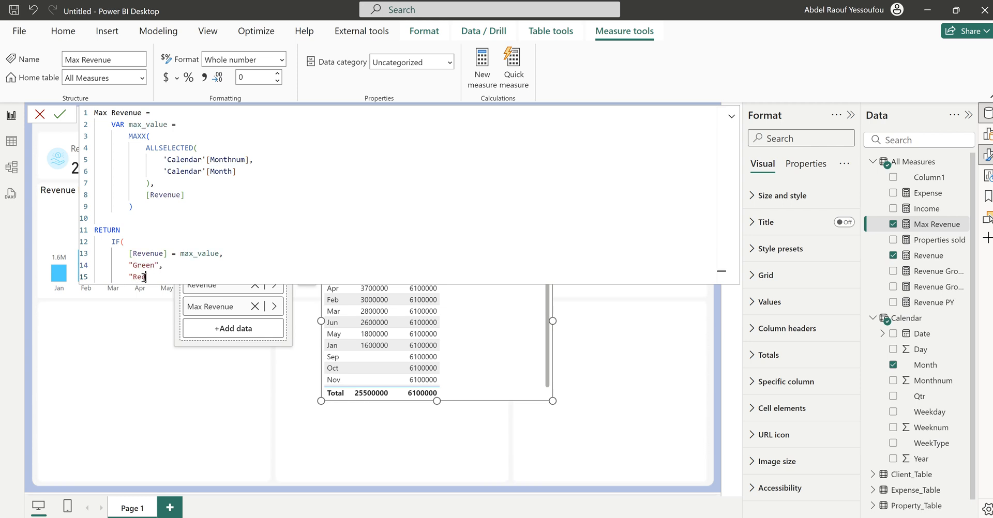
key(Return)
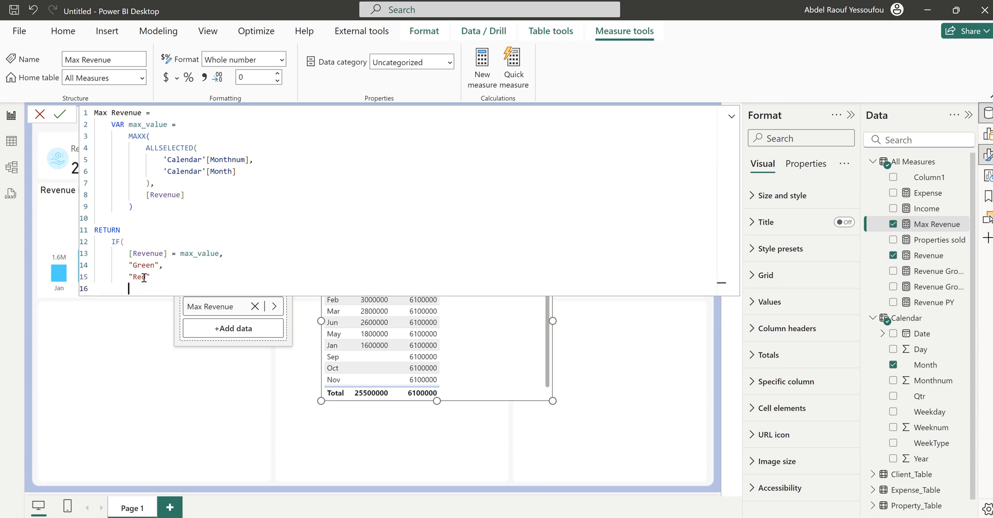
text())
key(Return)
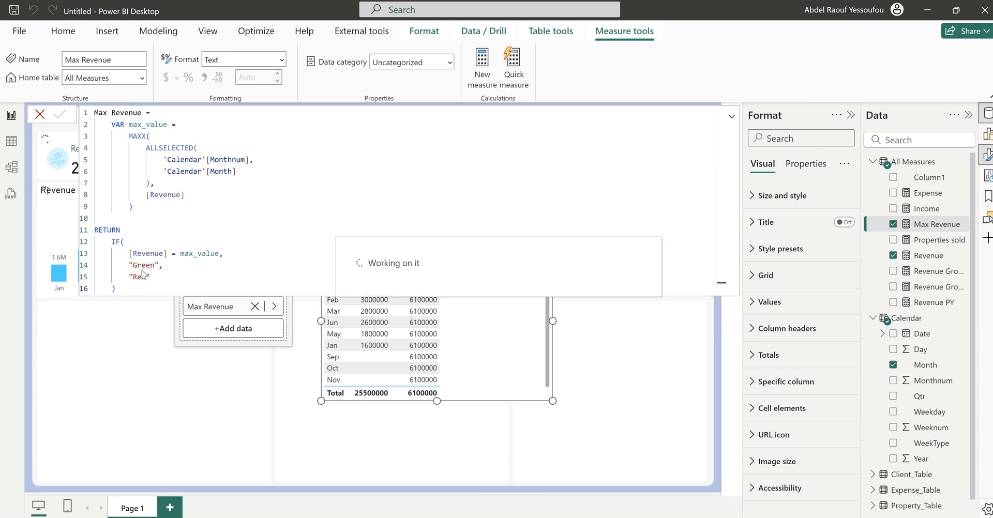
click(40, 115)
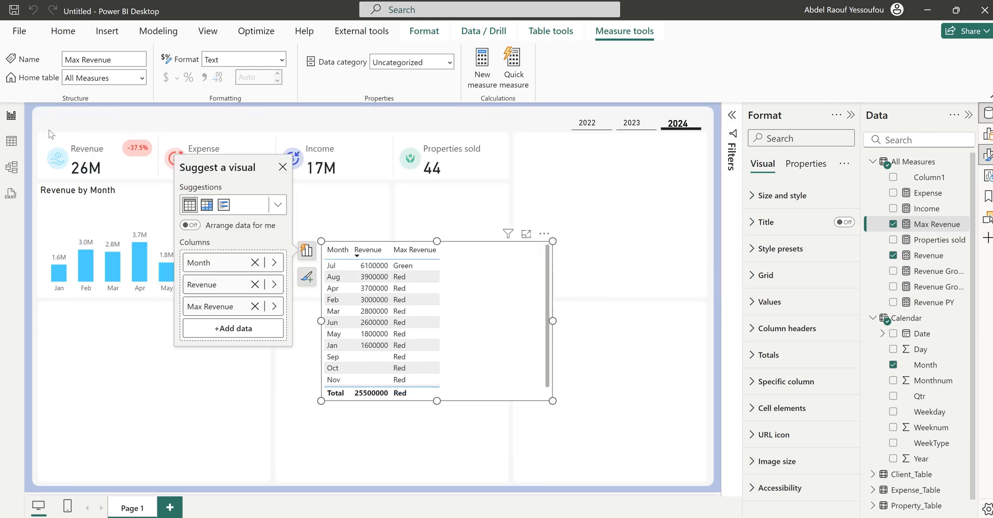
Open the conditional formatting for the data label value color of the Revenue by Month chart.
click(115, 296)
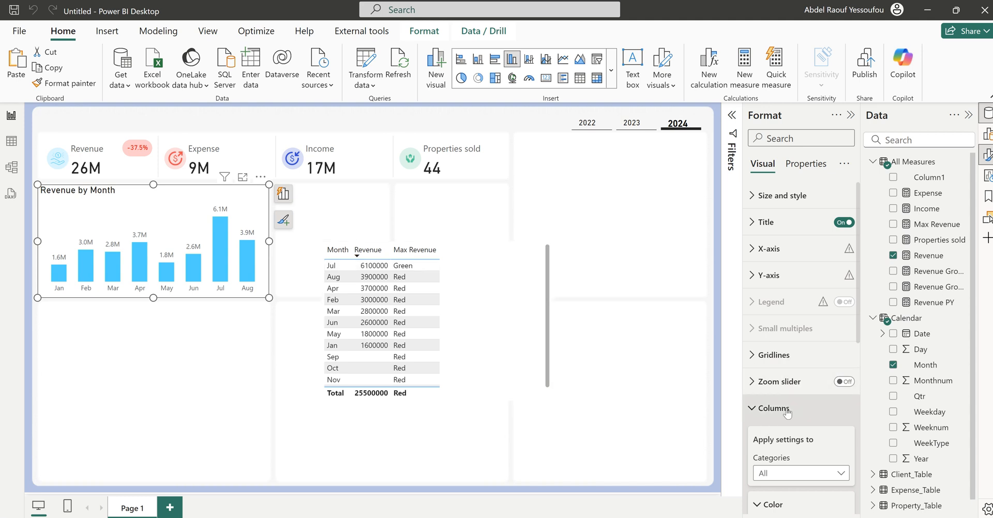
scroll(787, 408, down, 5)
scroll(786, 408, down, 2)
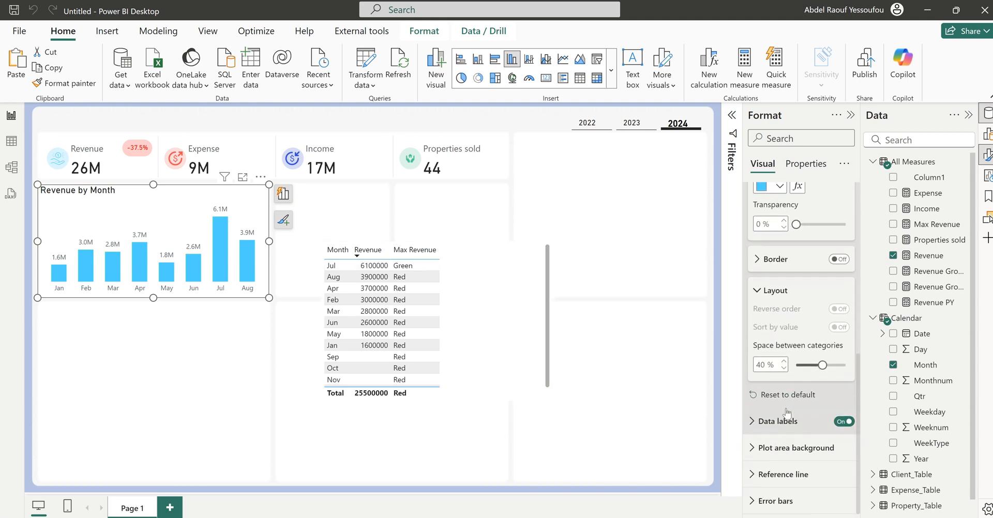
click(777, 421)
scroll(777, 421, down, 5)
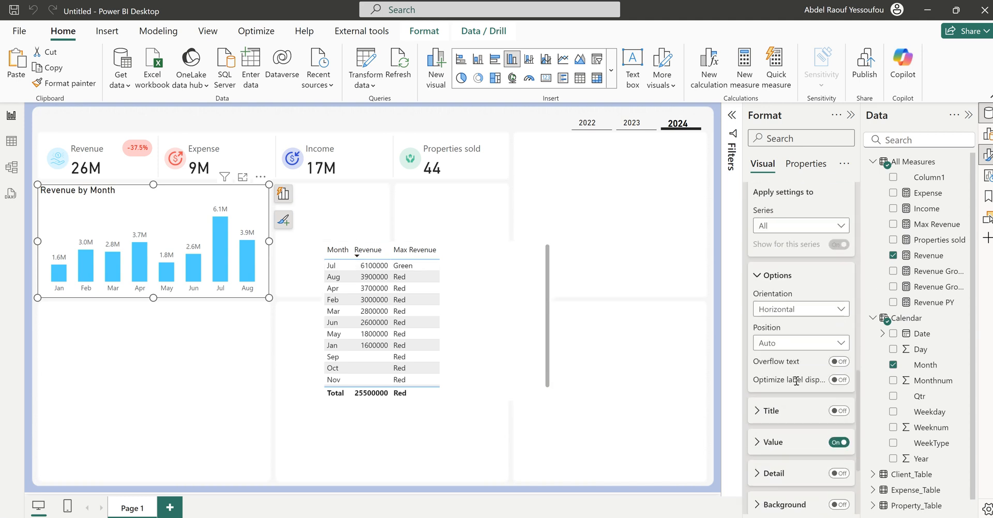
scroll(794, 383, down, 2)
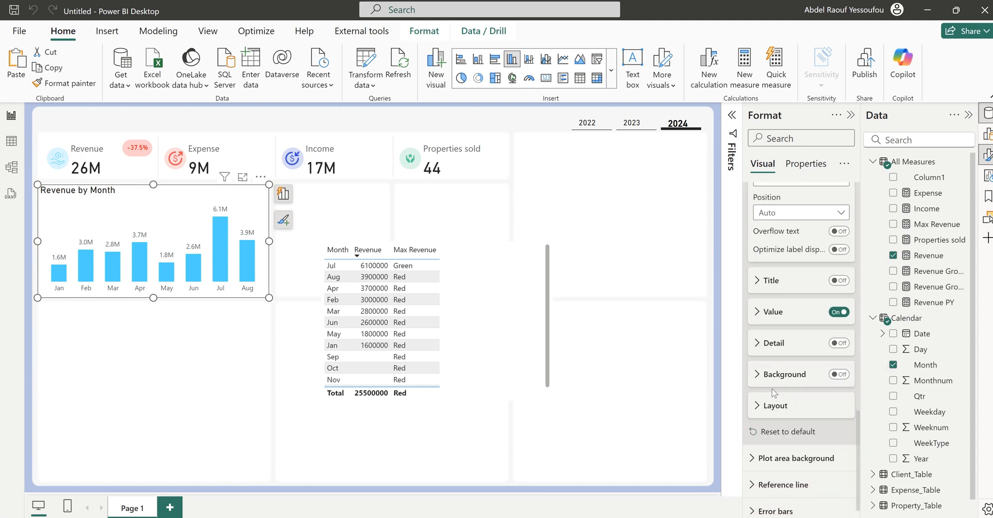
click(774, 312)
scroll(762, 331, down, 2)
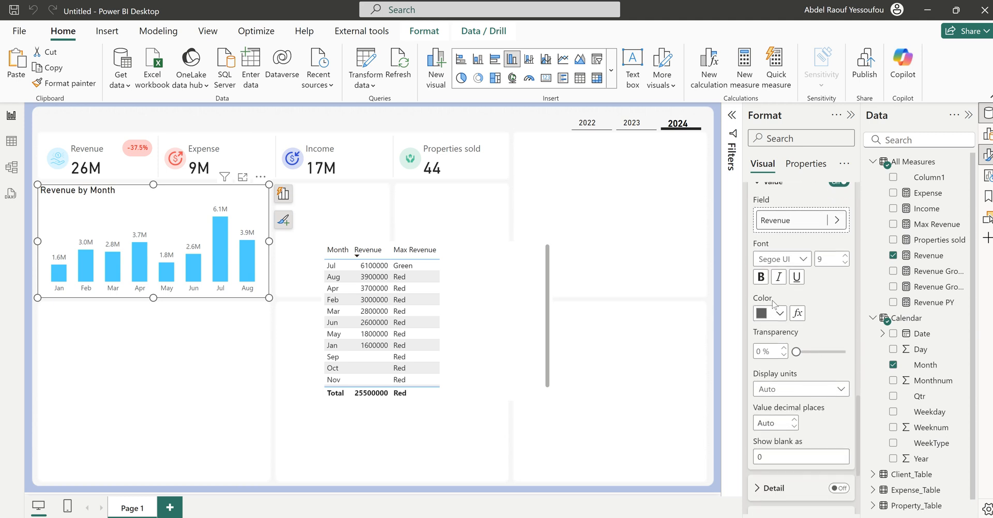
click(797, 314)
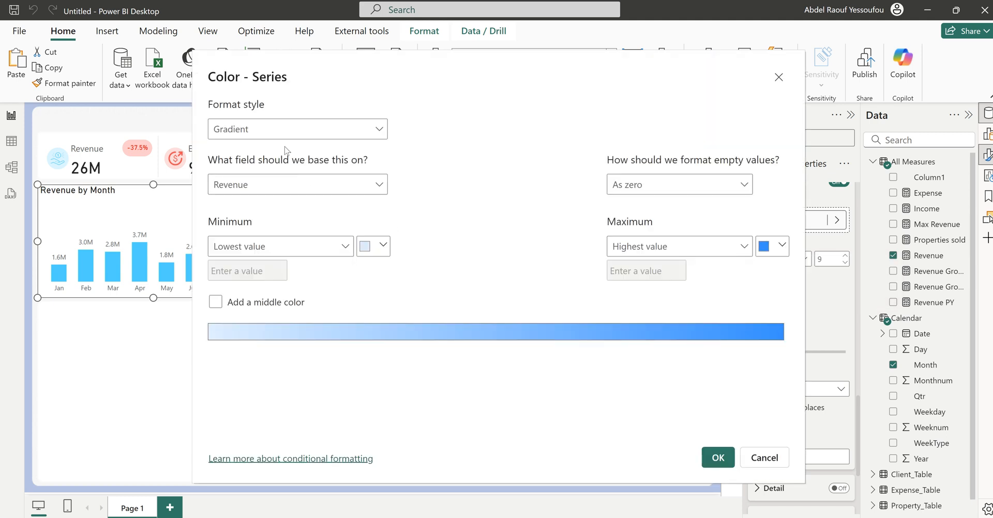
Set the data label color's format style to Field value based on the Max Revenue measure, and apply it.
click(295, 129)
click(236, 199)
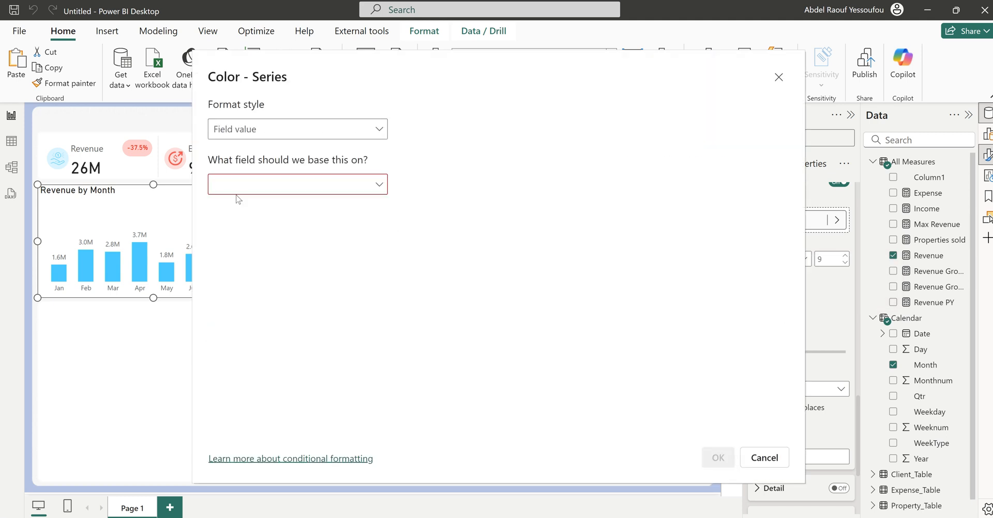
click(286, 189)
click(221, 231)
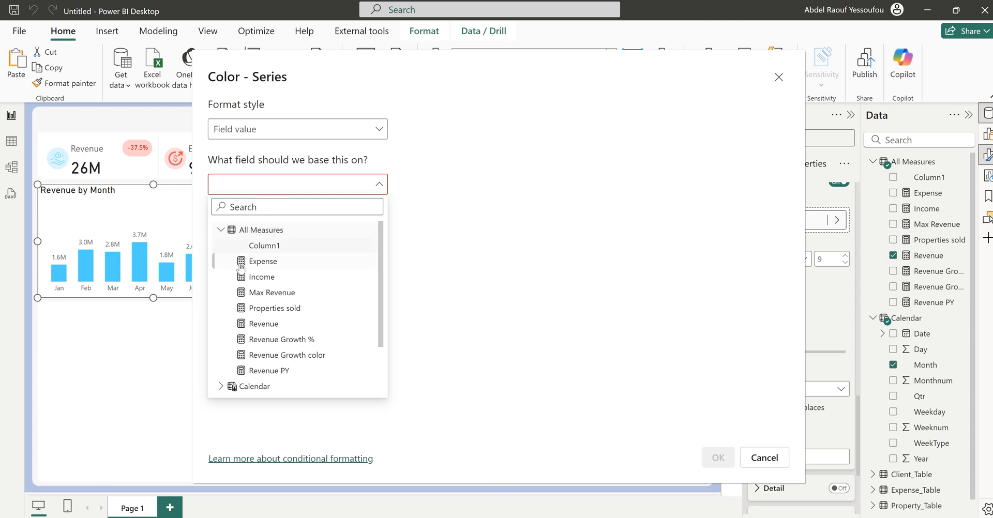
click(282, 292)
click(717, 458)
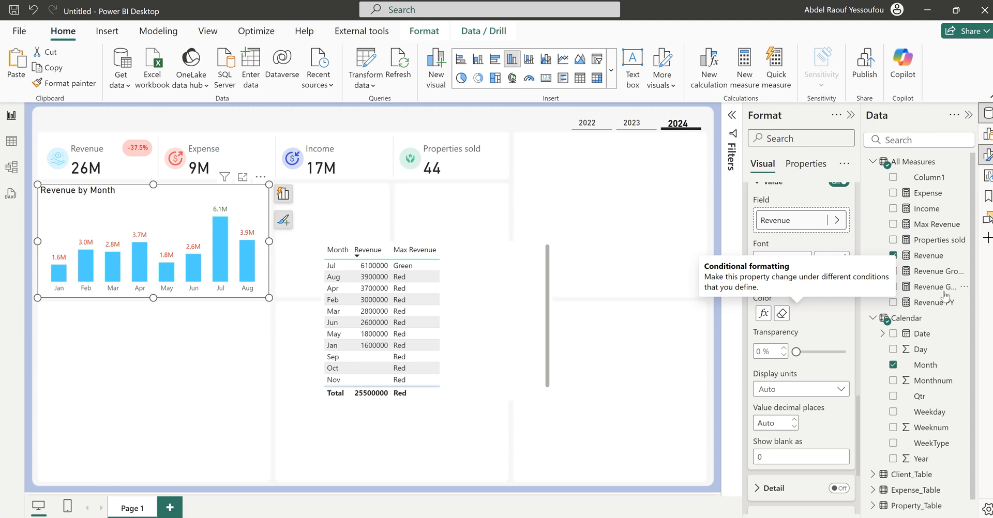
Change the IF's false result in the Max Revenue measure to "White" and commit the formula.
click(929, 226)
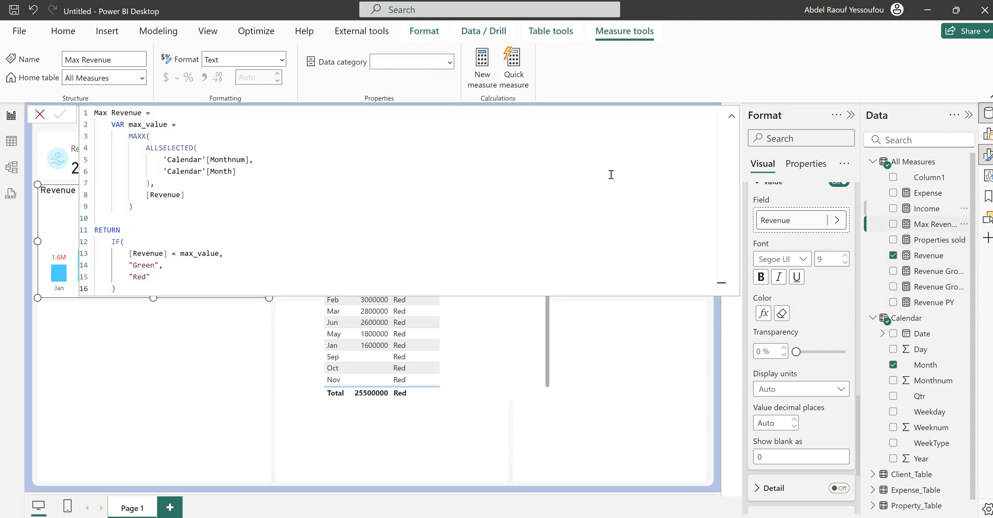
double_click(138, 278)
text(Whit)
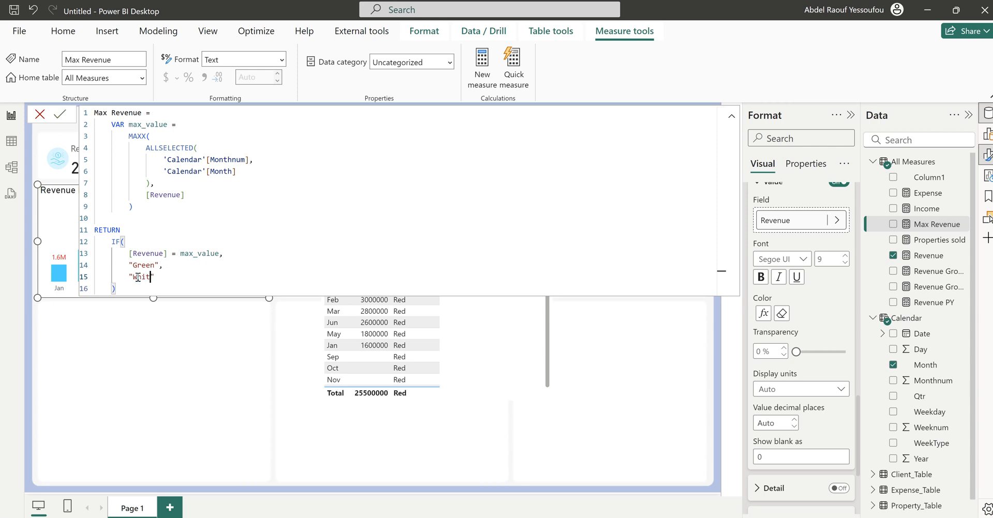
click(133, 286)
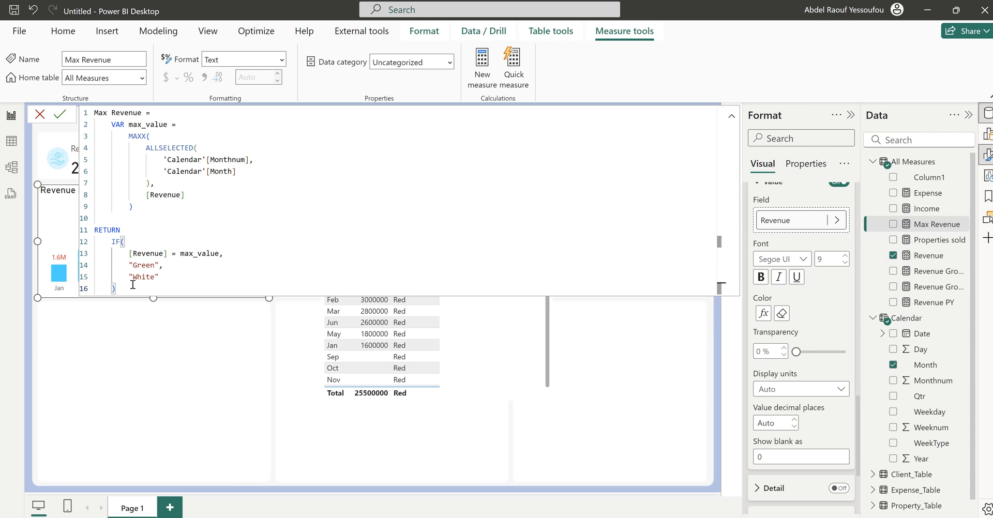
key(Return)
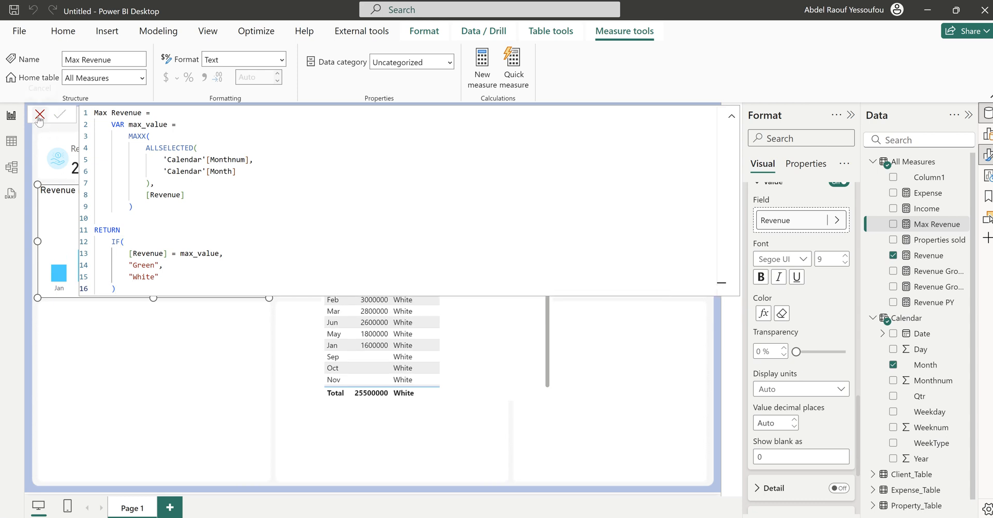
click(40, 115)
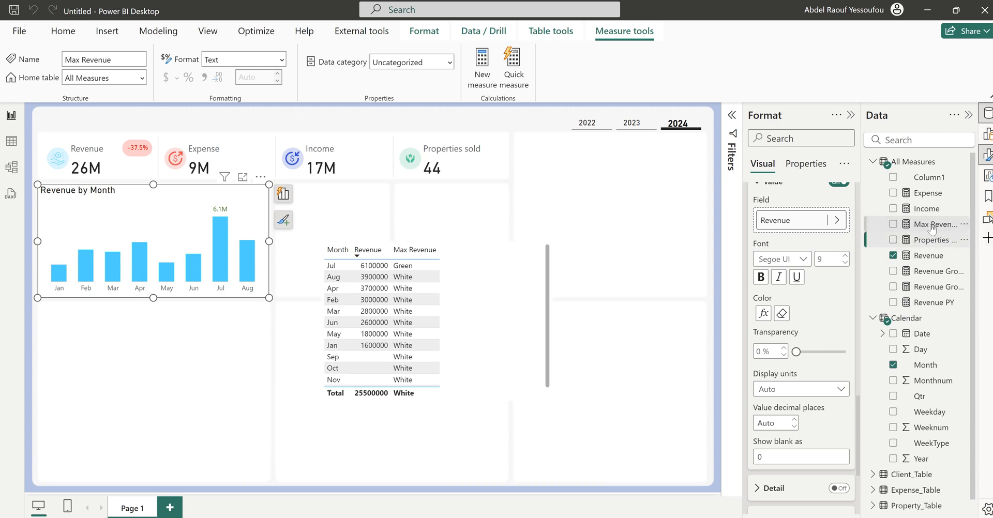
Duplicate the whole VAR max_value block in the Max Revenue measure, placing the copy between the original and RETURN.
click(925, 241)
click(929, 226)
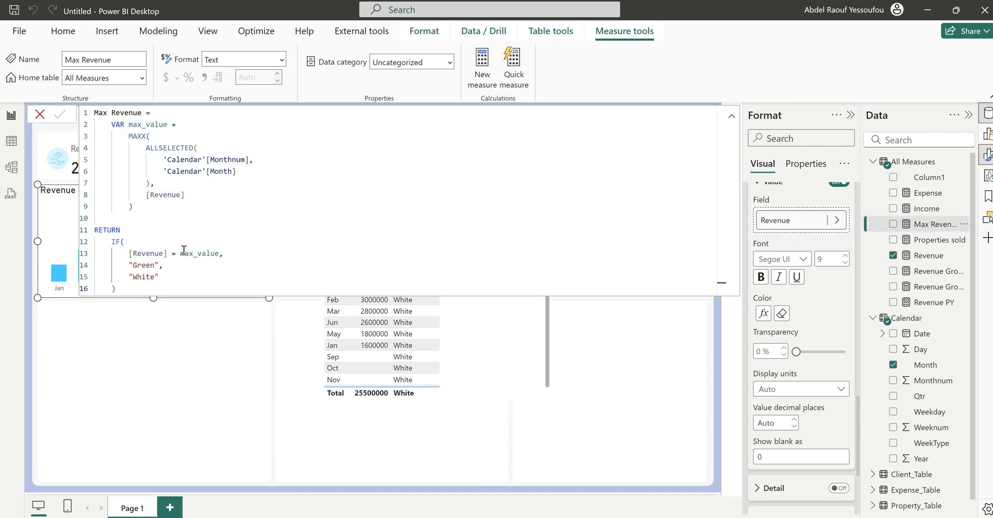
drag(136, 208, 89, 133)
key(ctrl+c)
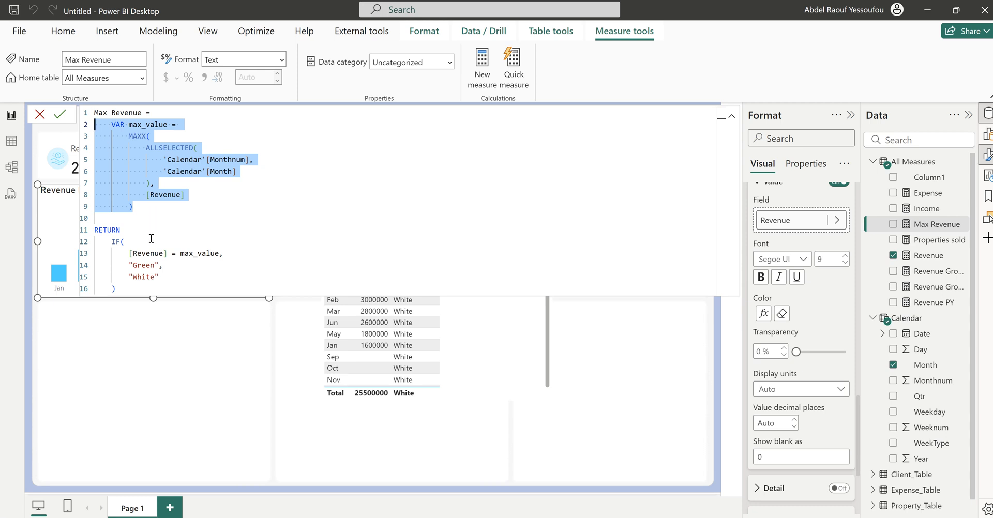
click(158, 206)
key(Return)
key(Return)
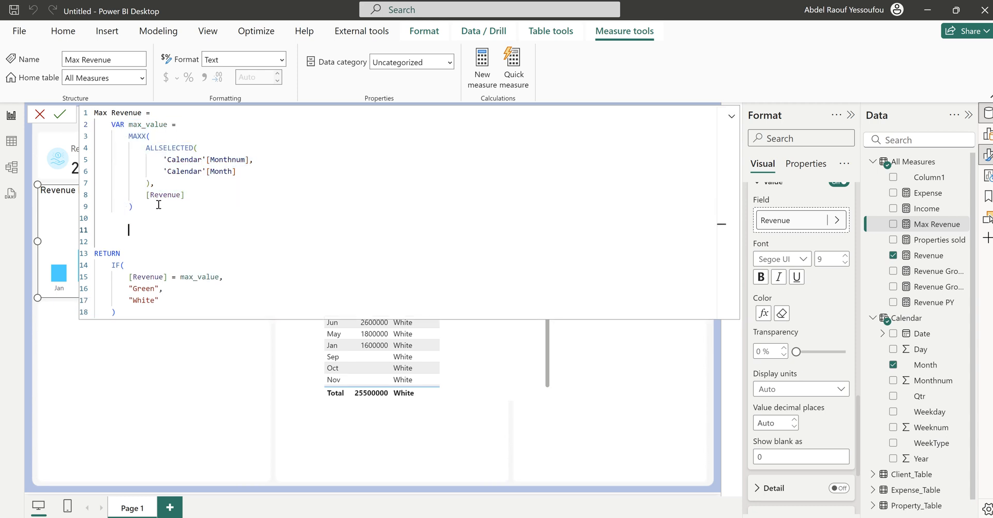
key(ctrl+v)
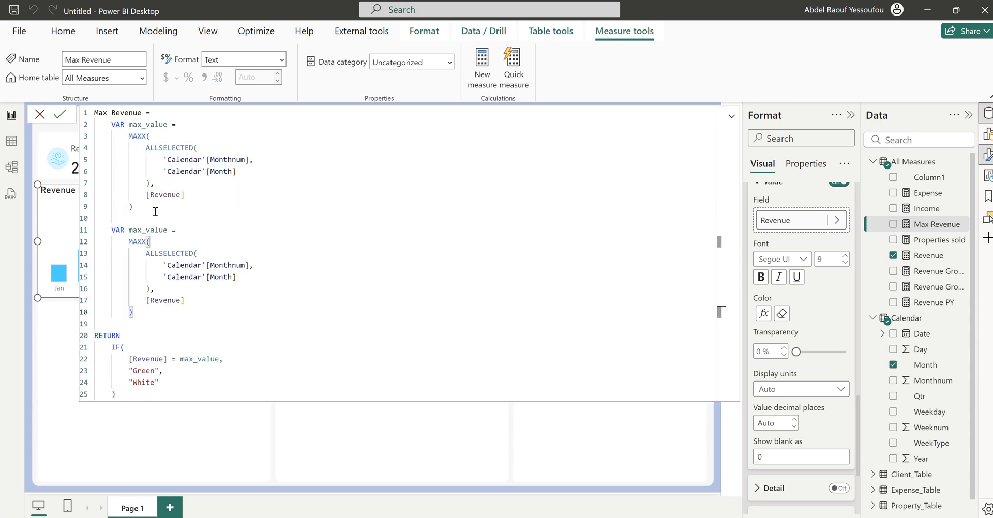
Rename the copied variable to min_value and the measure to Max_min Revenue Color in the formula.
drag(141, 230, 133, 230)
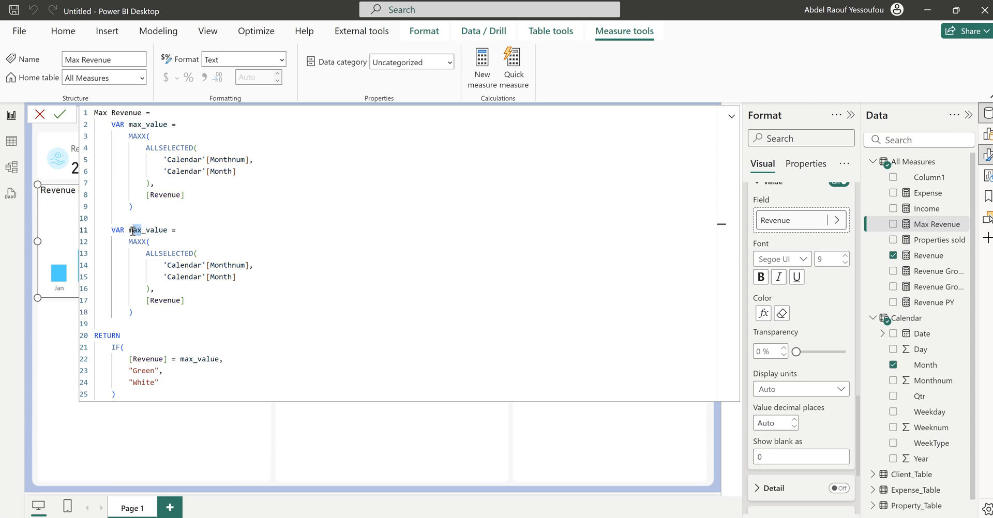
text(in)
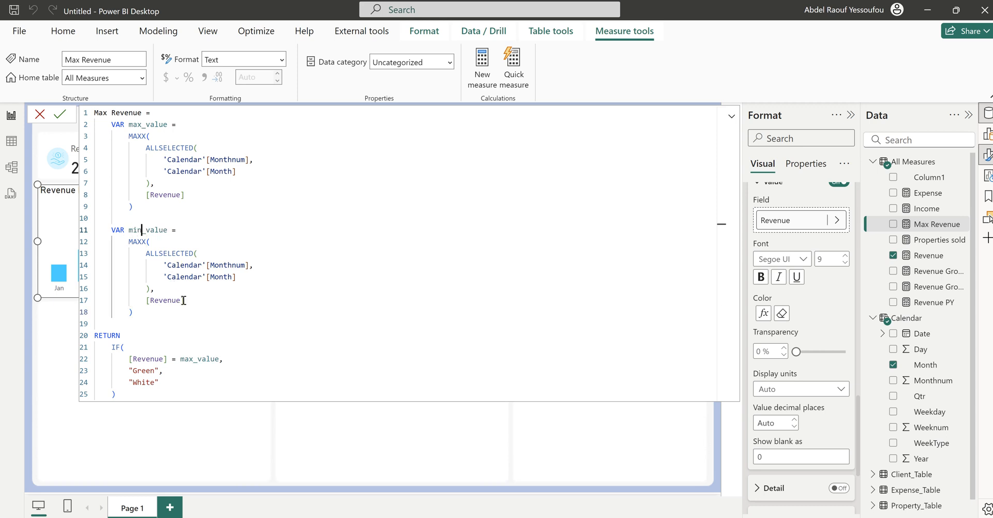
click(107, 111)
text(mi)
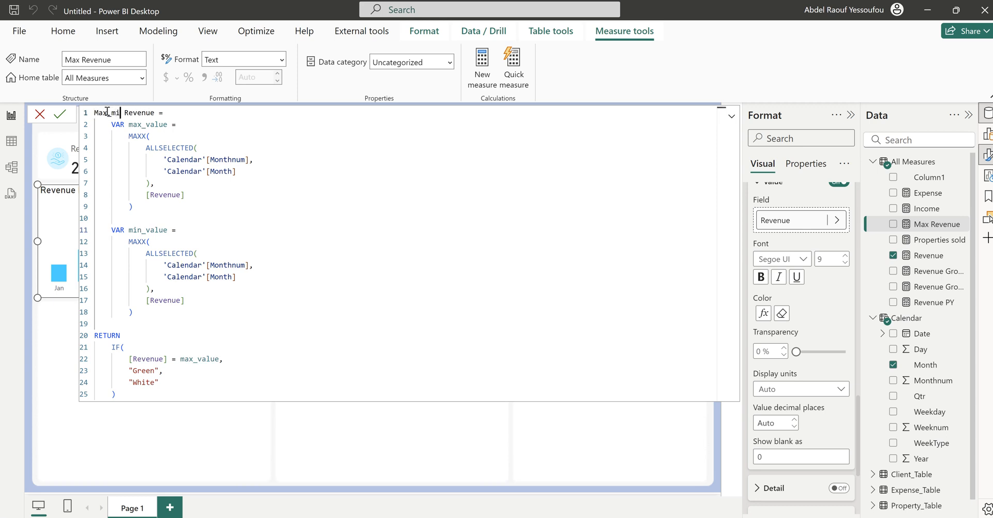
text(n)
click(161, 113)
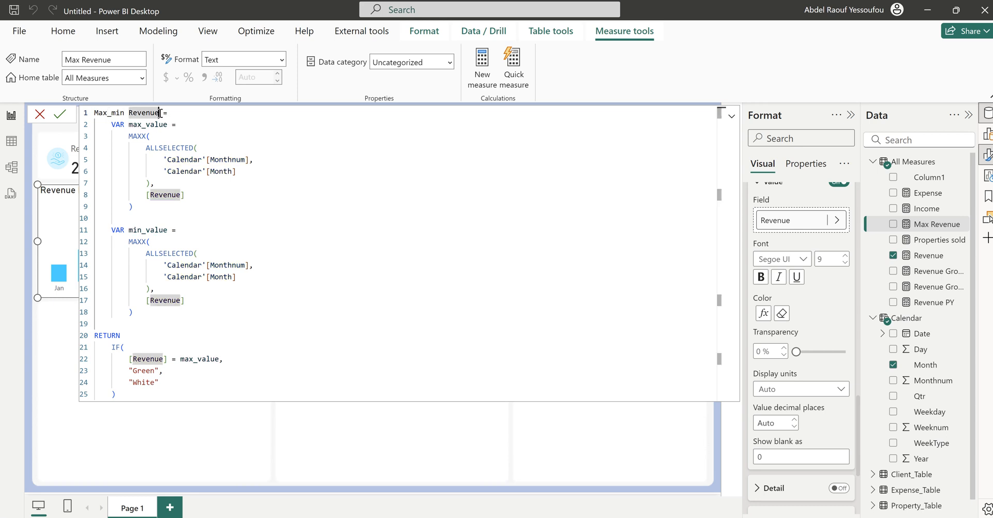
text(Color)
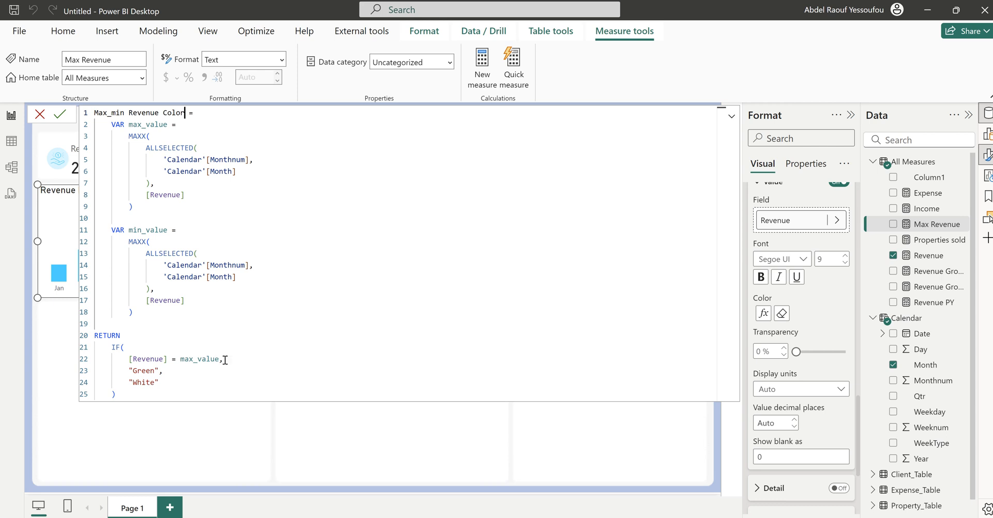
Replace the IF's false result "White" with a nested IF that tests whether [Revenue] = min_value.
double_click(143, 371)
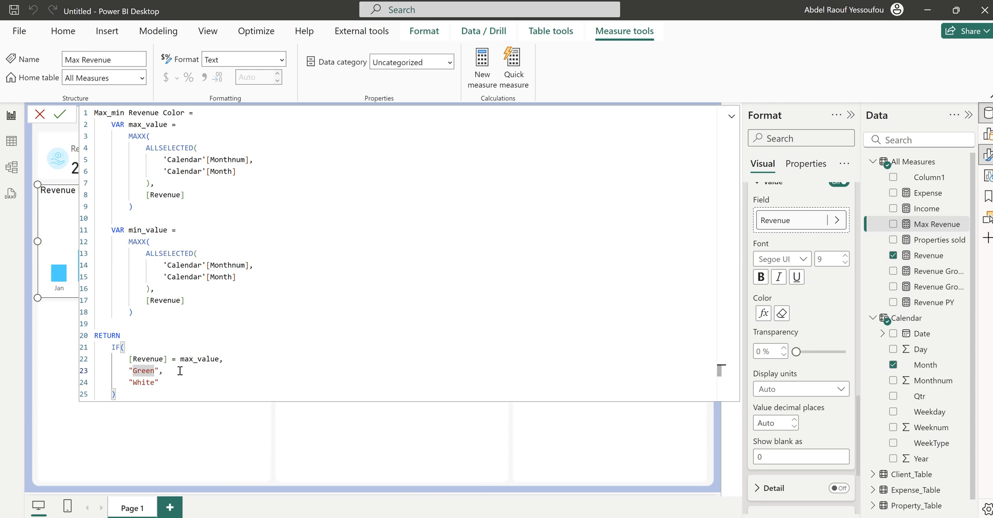
drag(160, 382, 132, 382)
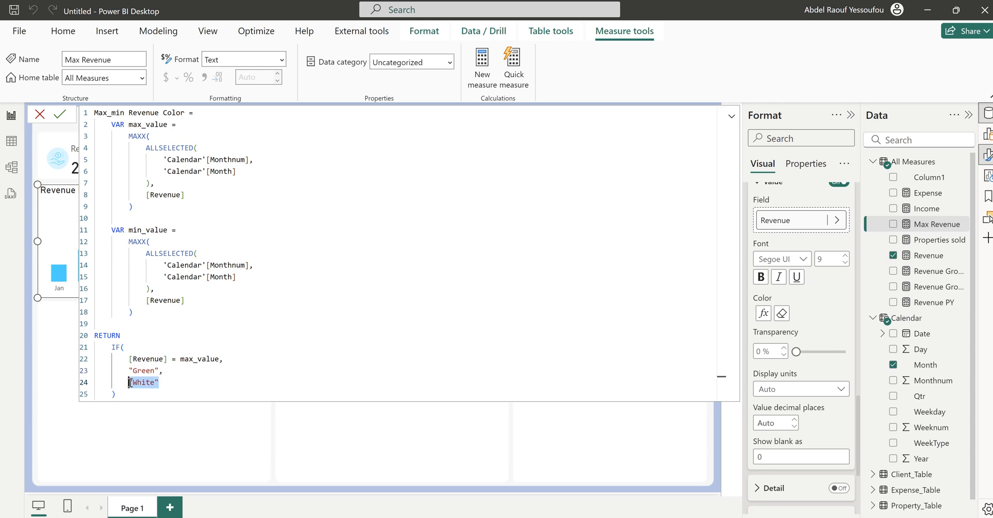
text(IF()
key(Return)
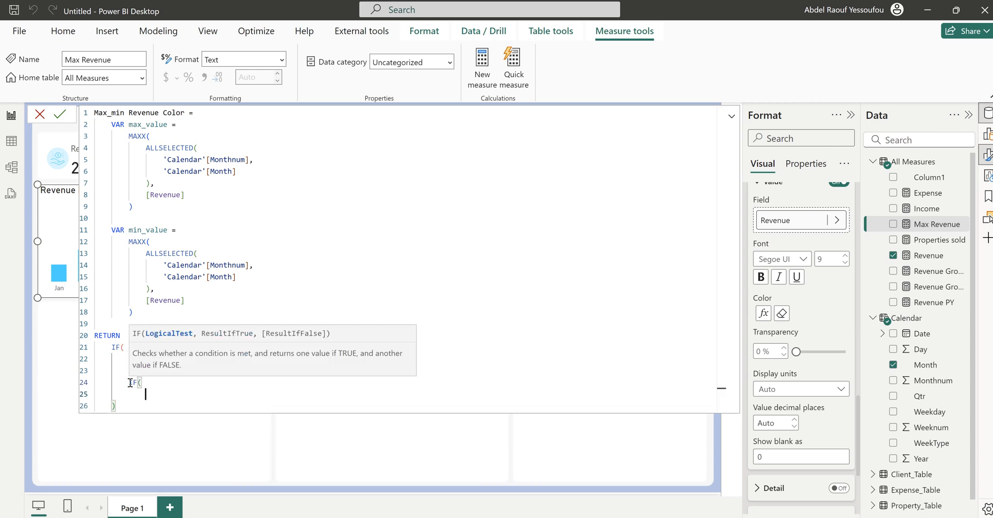
text([Revenue] = min)
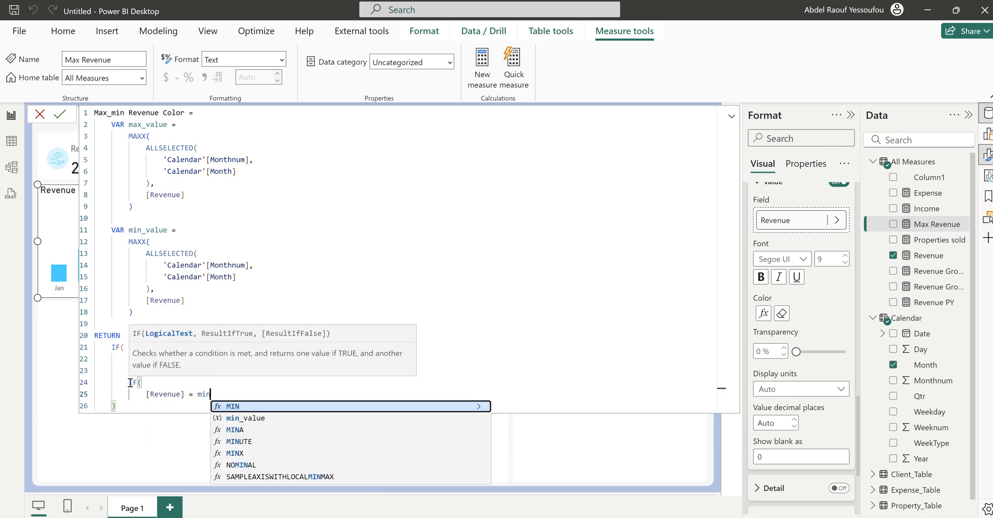
click(260, 419)
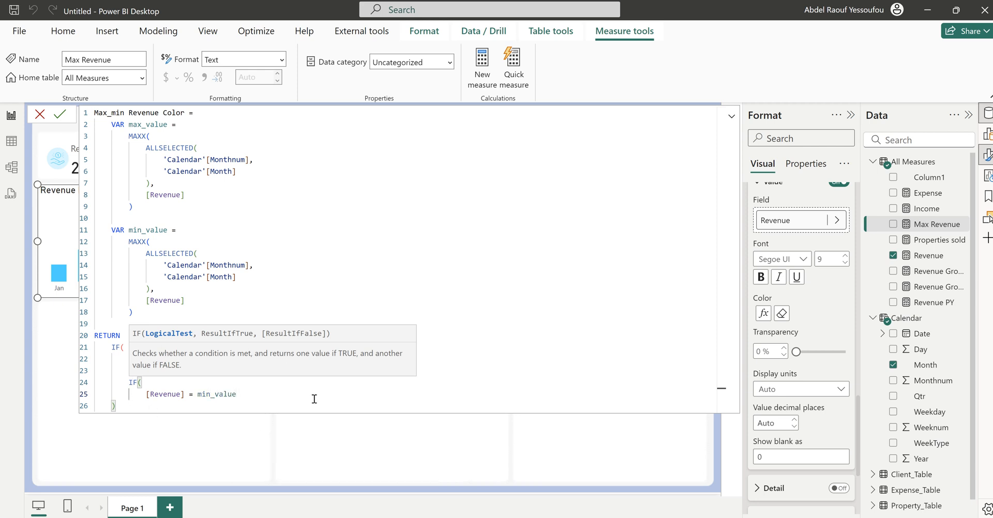
text(,)
key(Return)
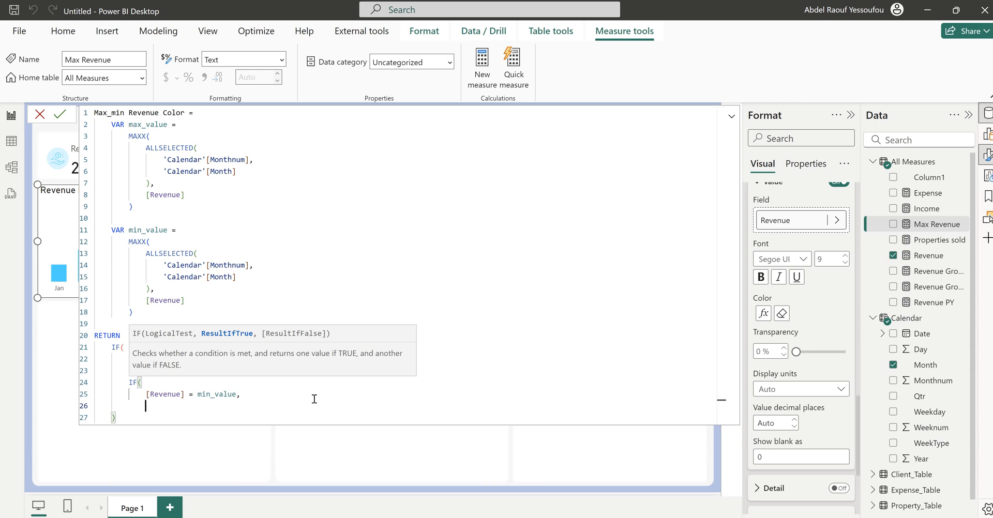
Complete the nested IF with "Red" as the true result and "White" as the false result.
text("Red",)
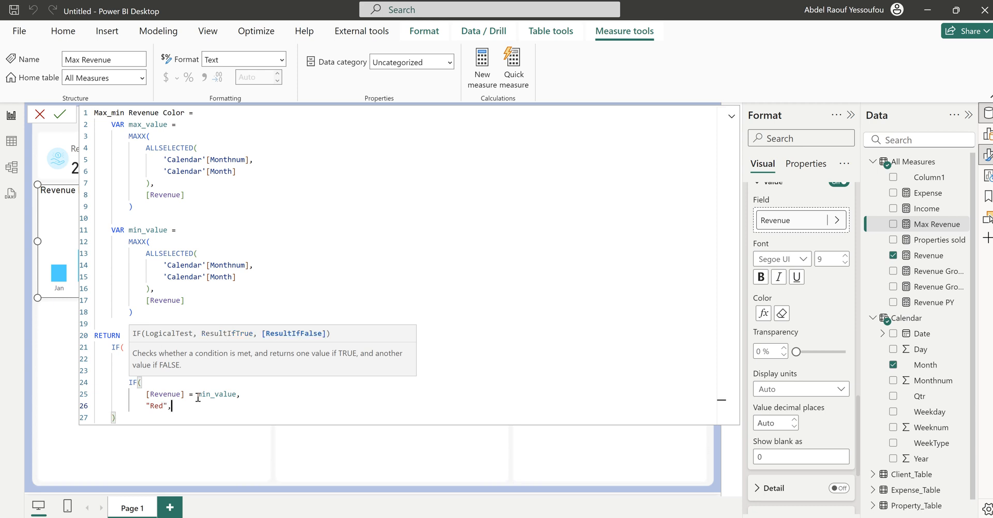
key(Return)
text(")
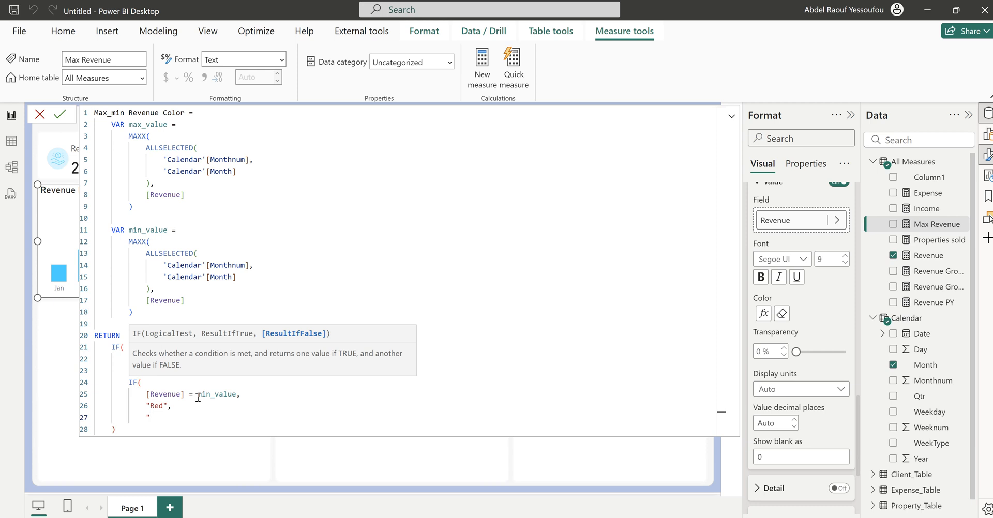
text(White")
key(Return)
text())
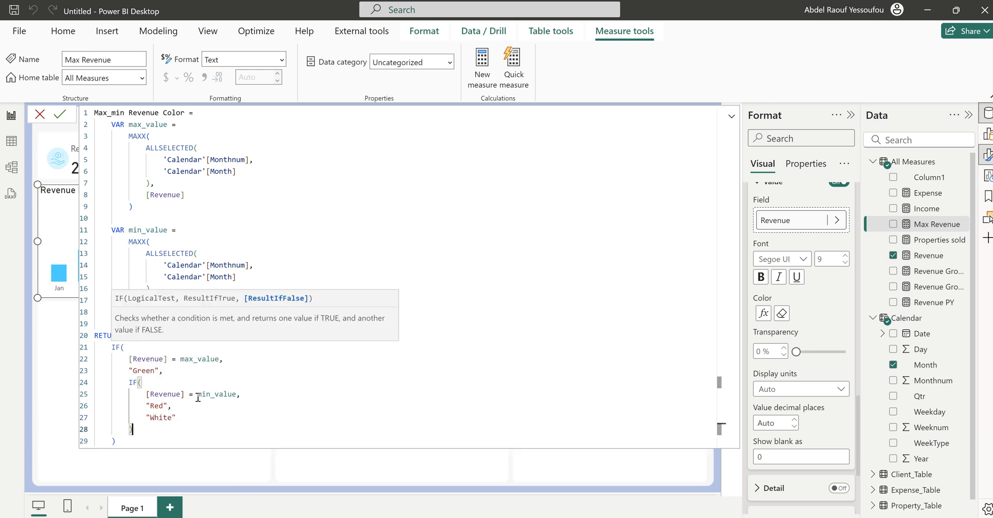
click(197, 385)
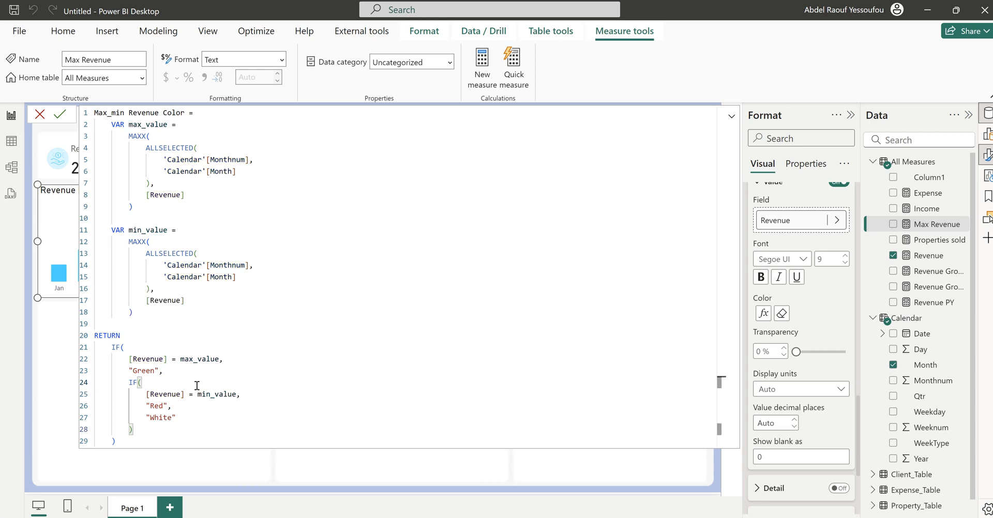
Change the min_value variable's MAXX function to MINX, commit the measure and close the formula editor.
double_click(141, 241)
text(Min)
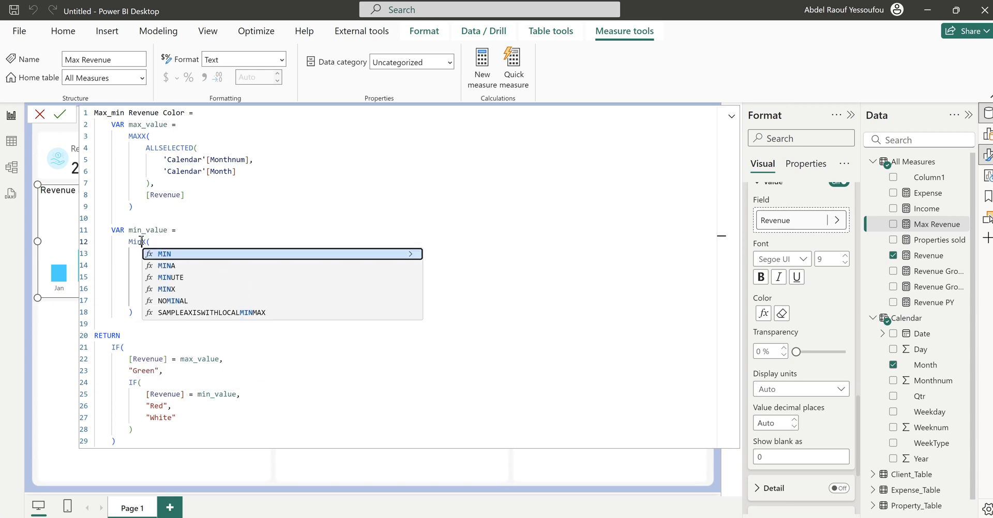
click(173, 289)
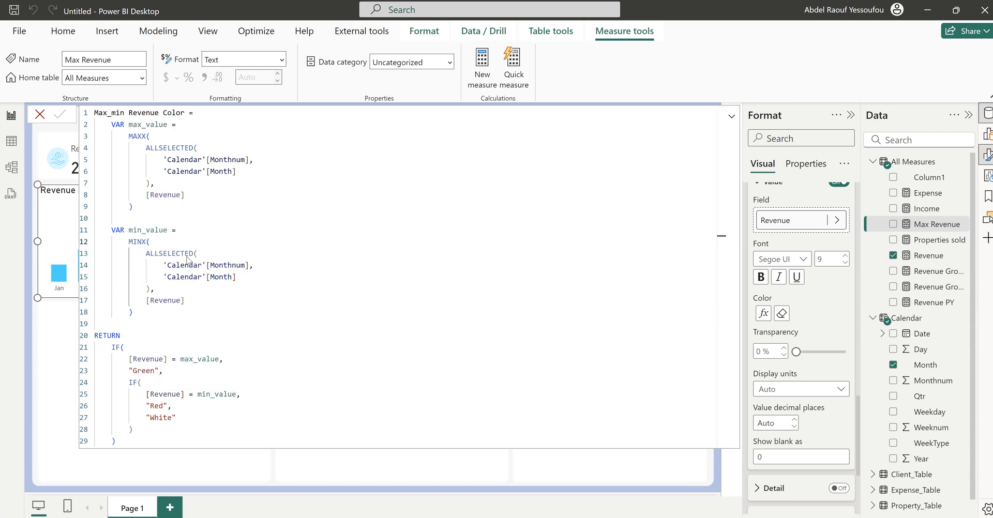
key(Return)
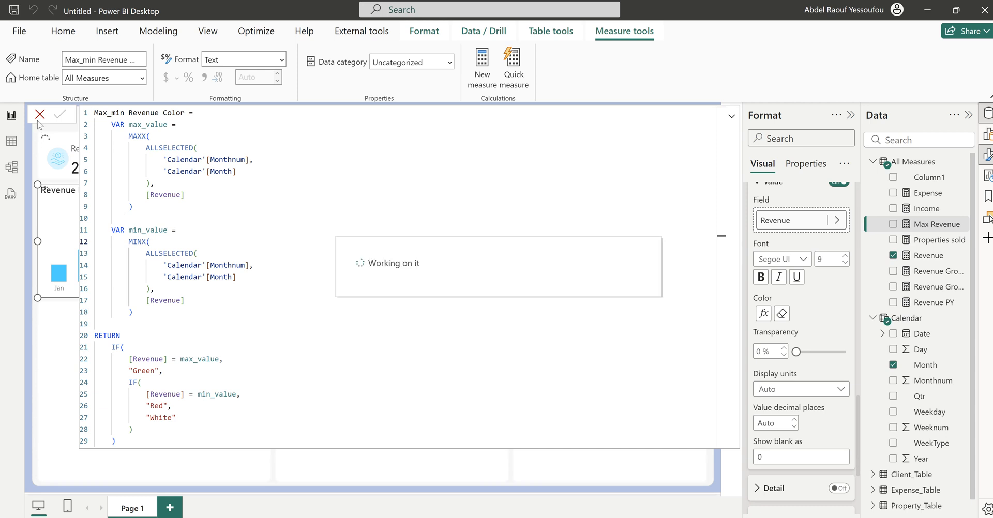
click(39, 114)
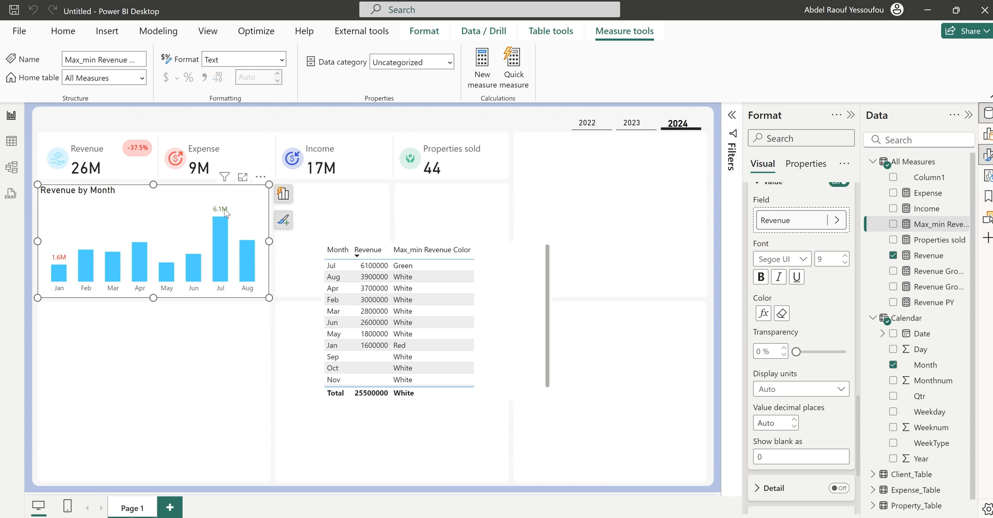
Delete the table listing the monthly revenue colors and put a clustered bar chart of Revenue in its place.
click(505, 398)
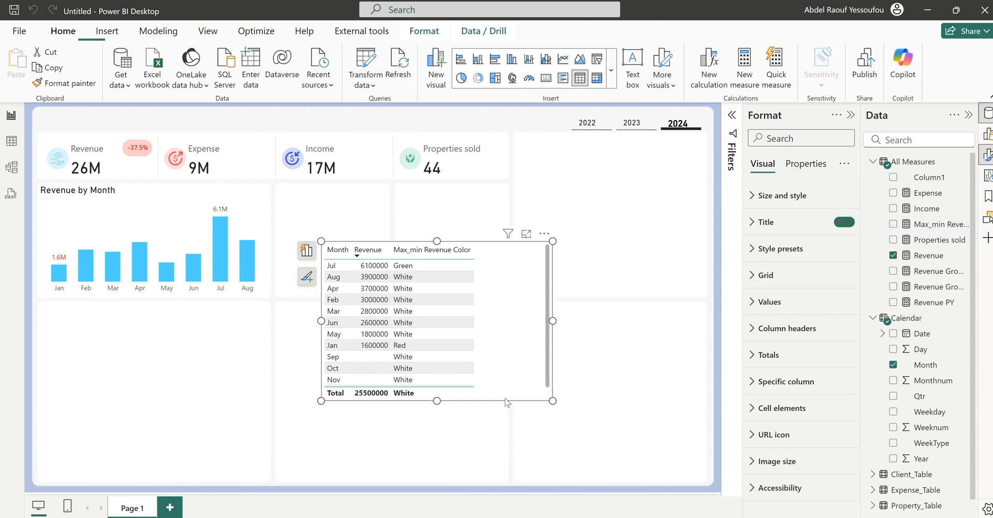
key(Delete)
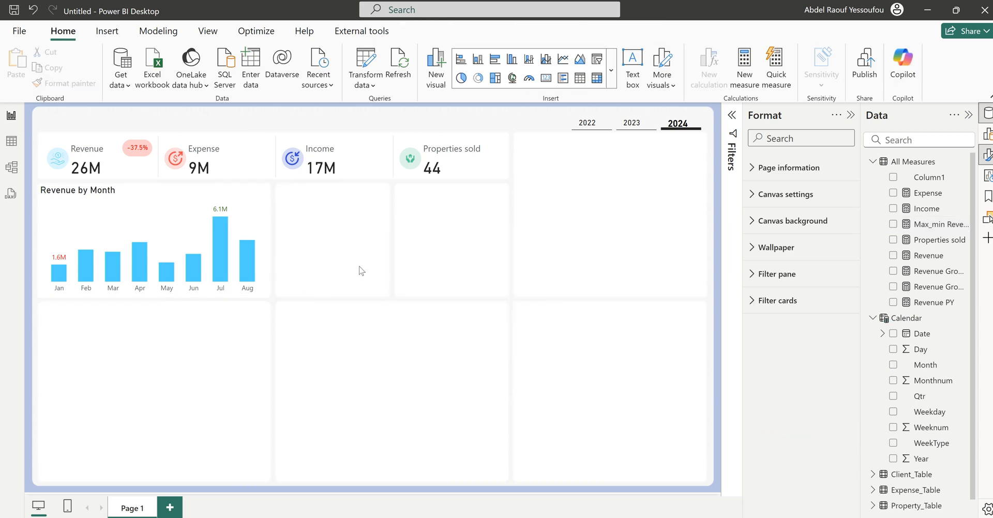
click(494, 59)
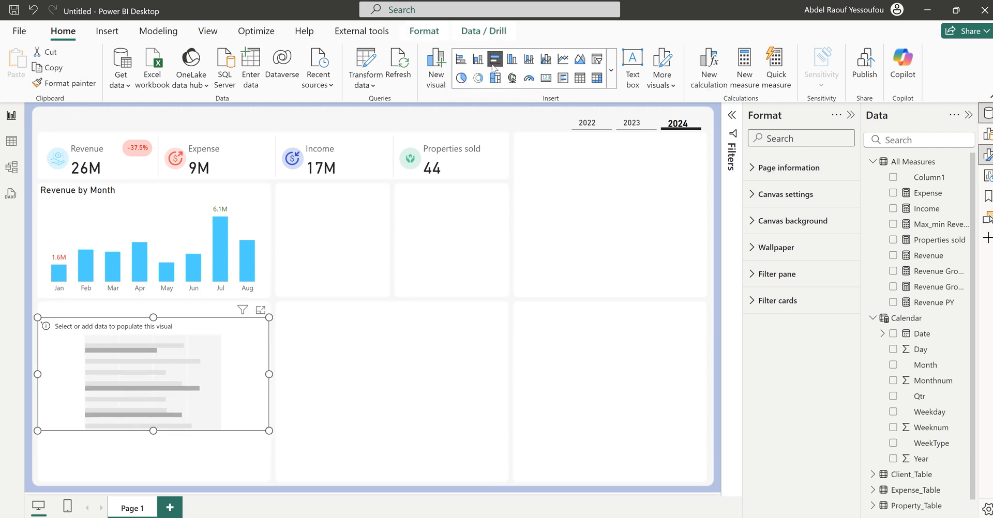
drag(242, 370, 531, 294)
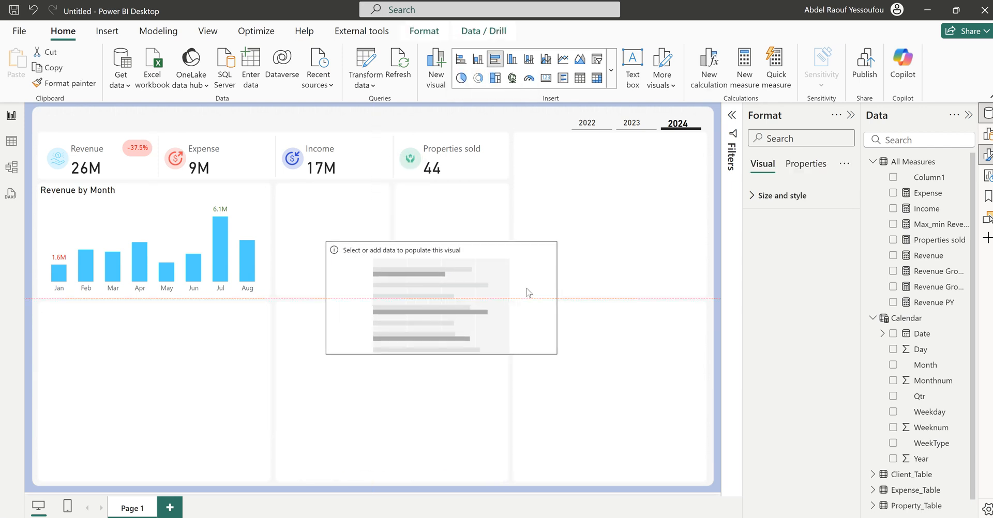
click(893, 255)
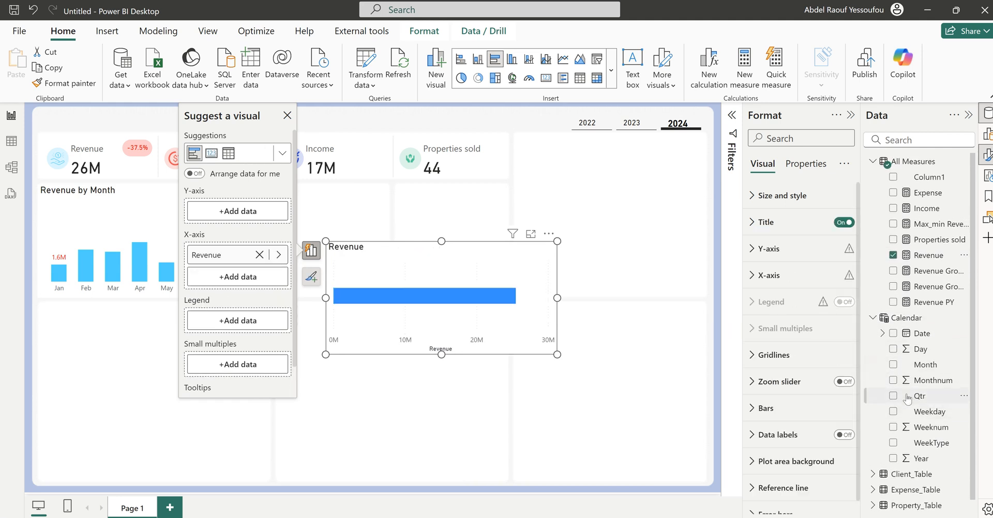
Examine the Revenue by Means of Sale chart in the PropertyManegementDashboard report, and return to the untitled report.
scroll(907, 400, down, 1)
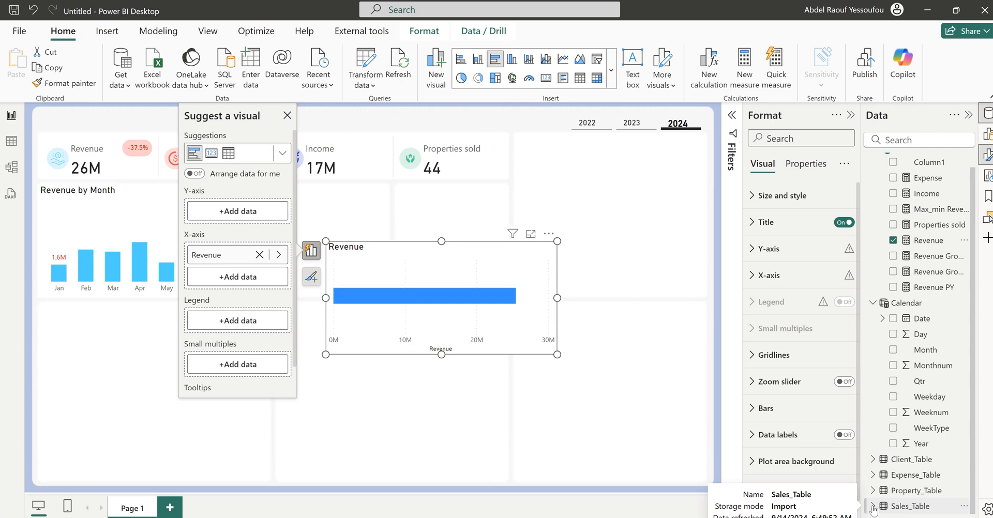
mouse_move(625, 517)
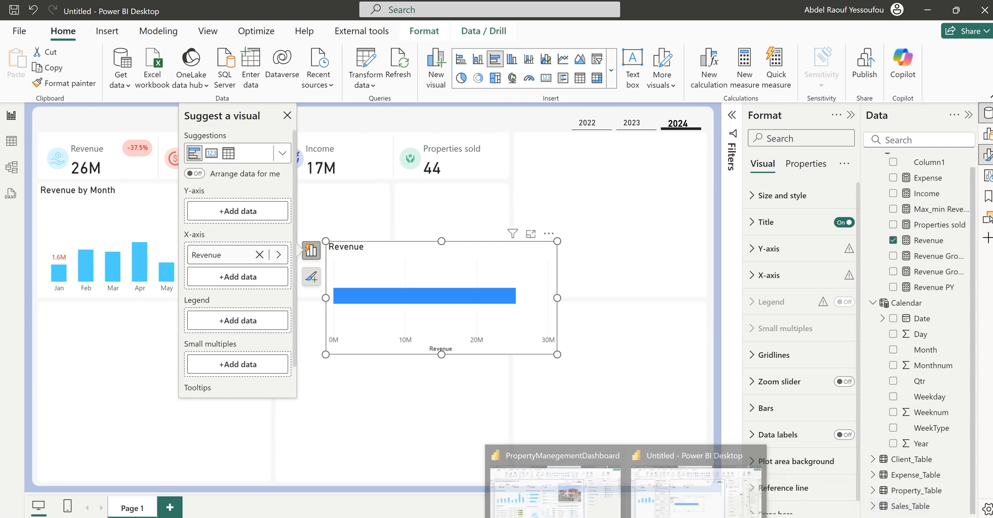
click(555, 483)
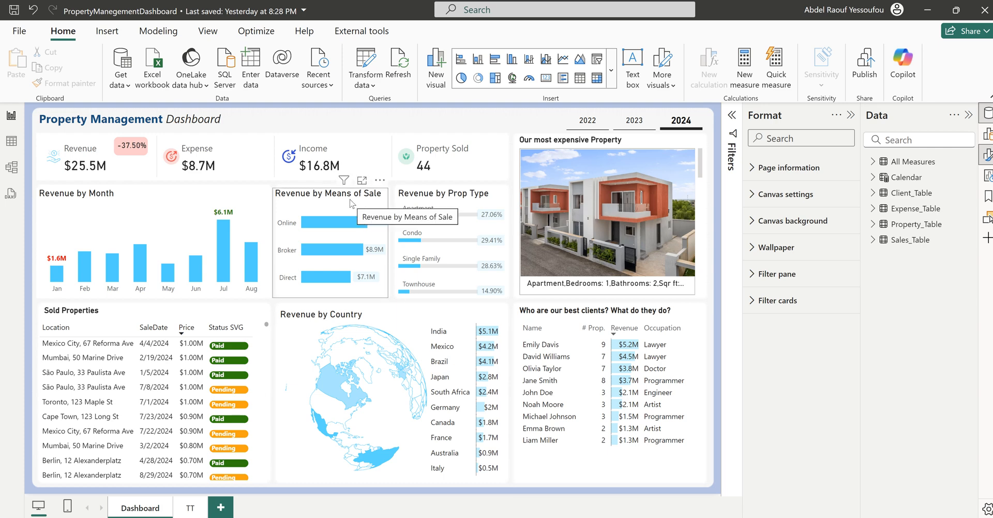
mouse_move(338, 225)
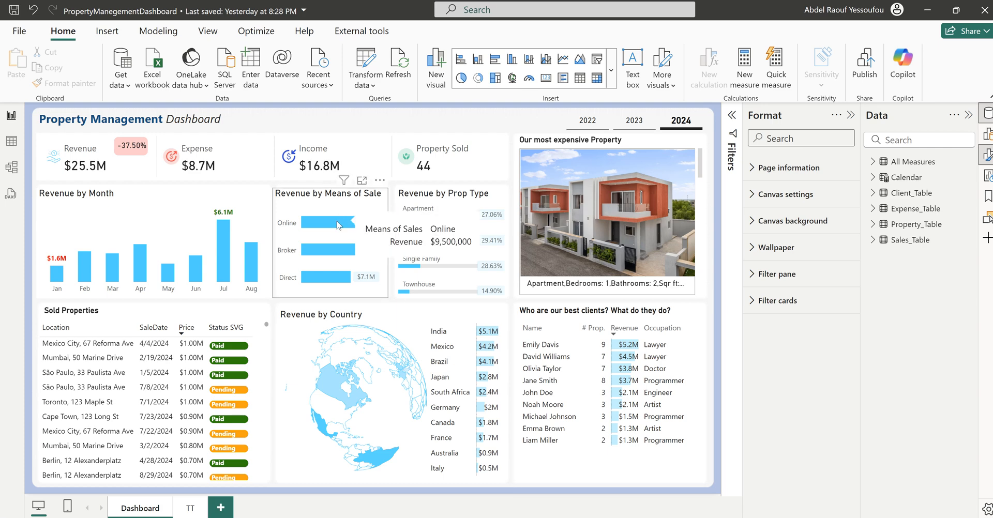
click(929, 15)
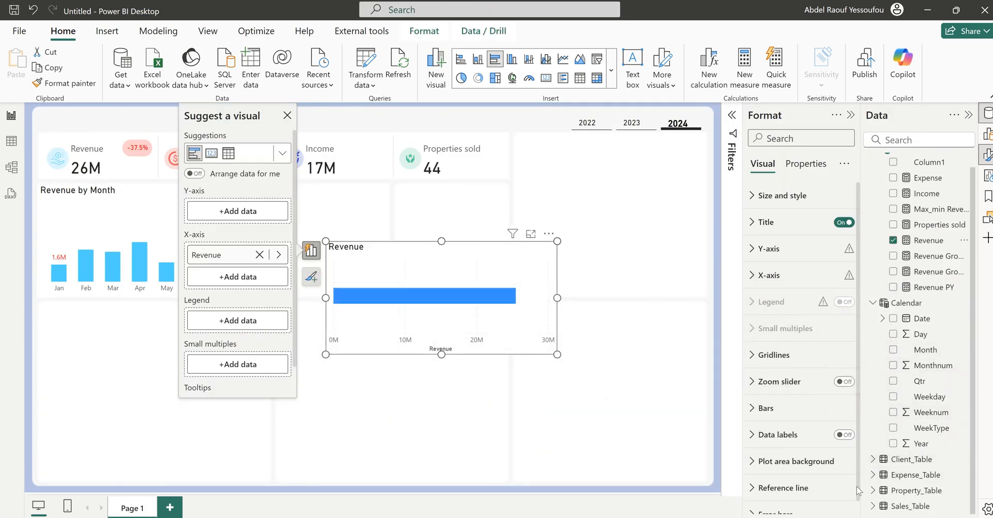
Add Means of Sales from Sales_Table to the bar chart and move the chart directly beside Revenue by Month.
click(875, 507)
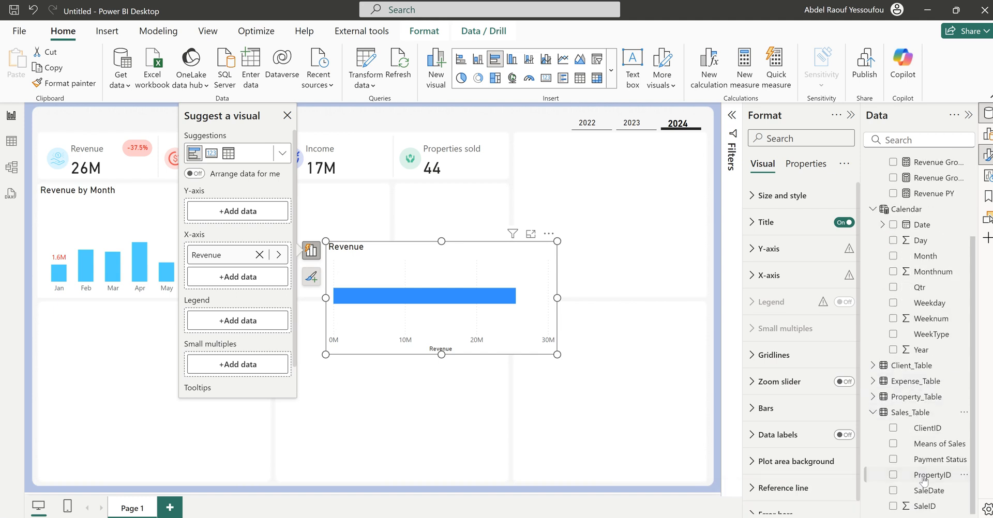
click(893, 444)
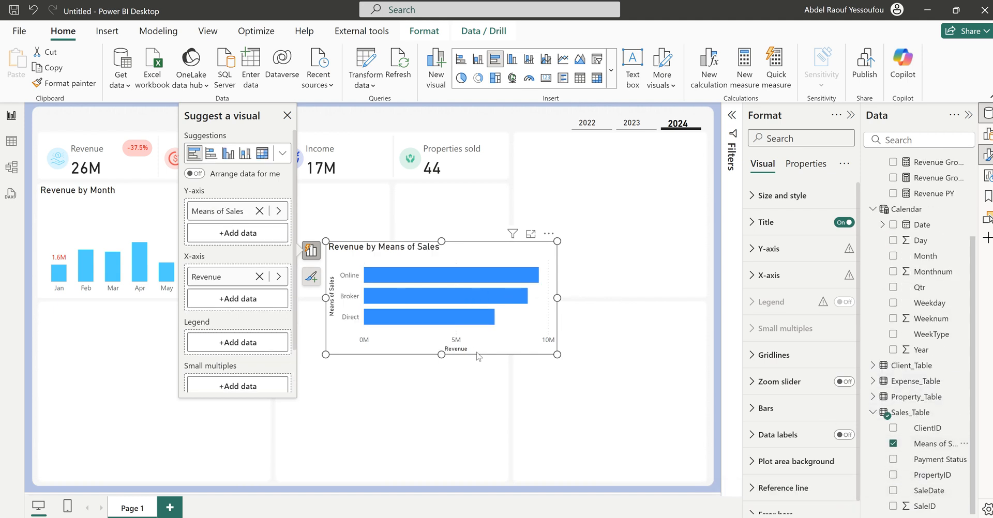
drag(481, 356, 434, 303)
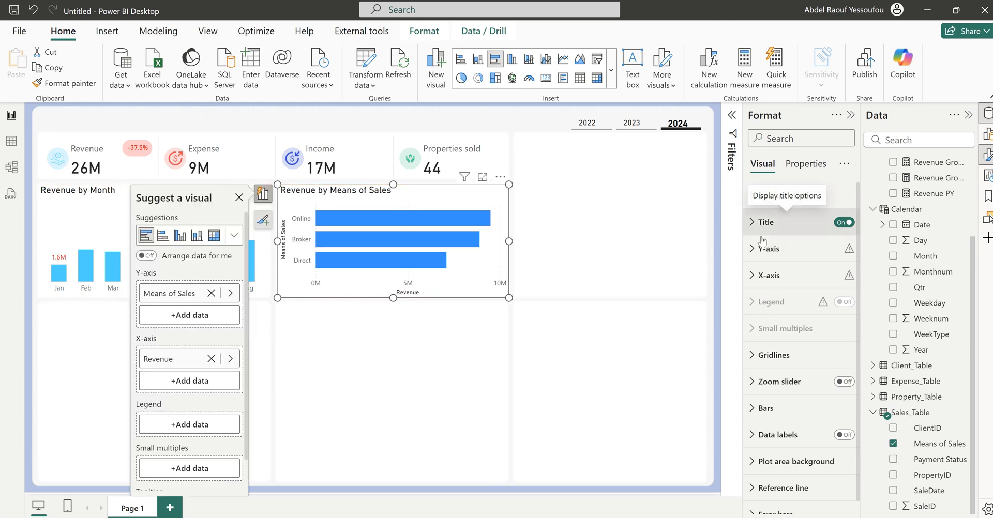
Turn off the Y-axis title of the Revenue by Means of Sales chart.
click(764, 254)
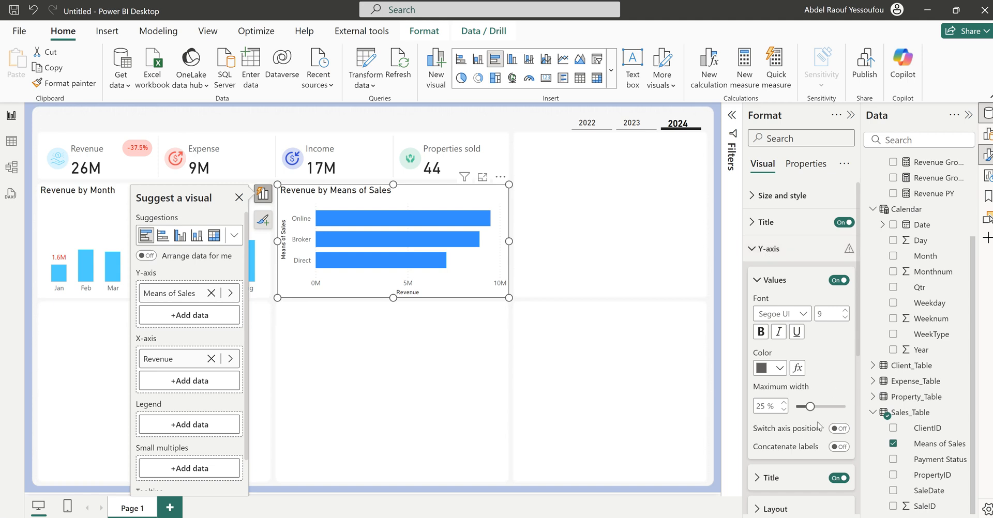
scroll(822, 455, down, 3)
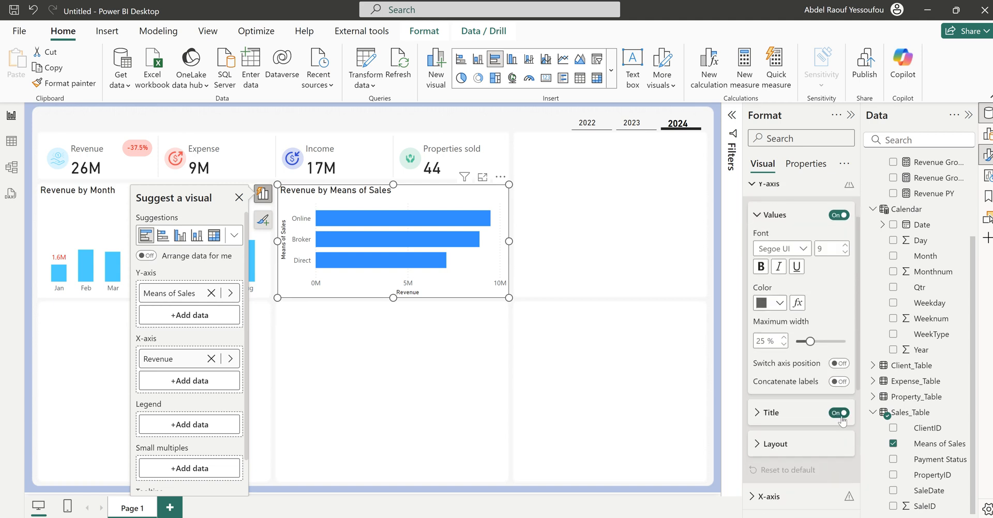
click(836, 414)
scroll(829, 421, up, 3)
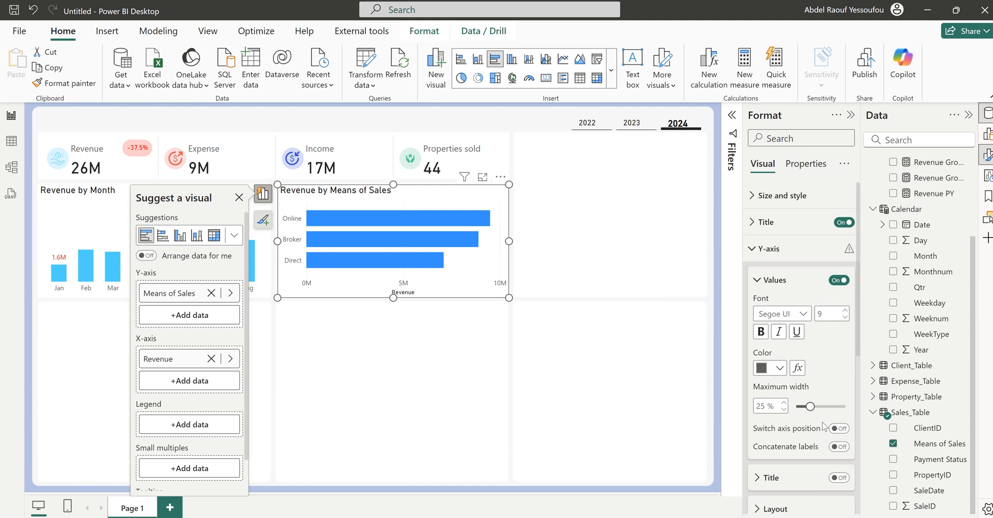
Turn off the X-axis title and values of the Revenue by Means of Sales chart and turn on its data labels.
click(769, 251)
click(769, 270)
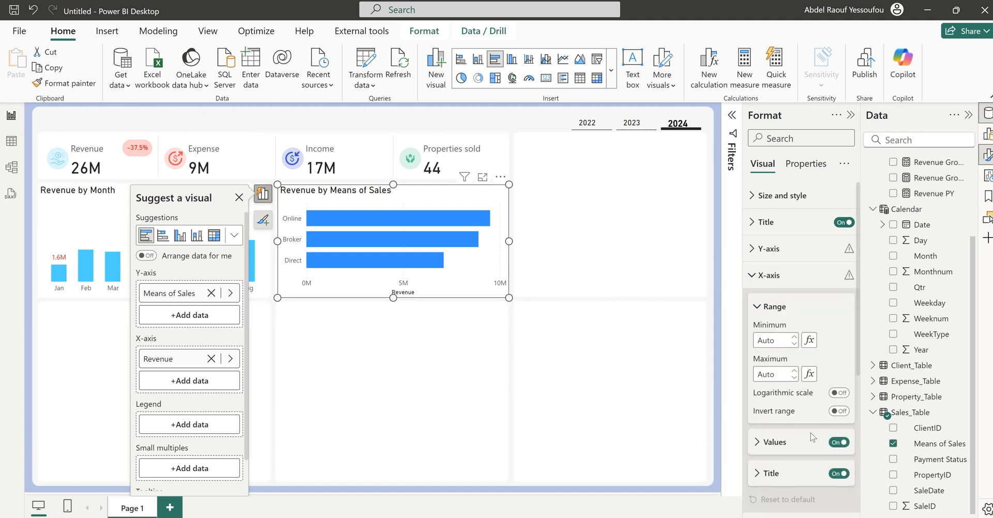
click(837, 473)
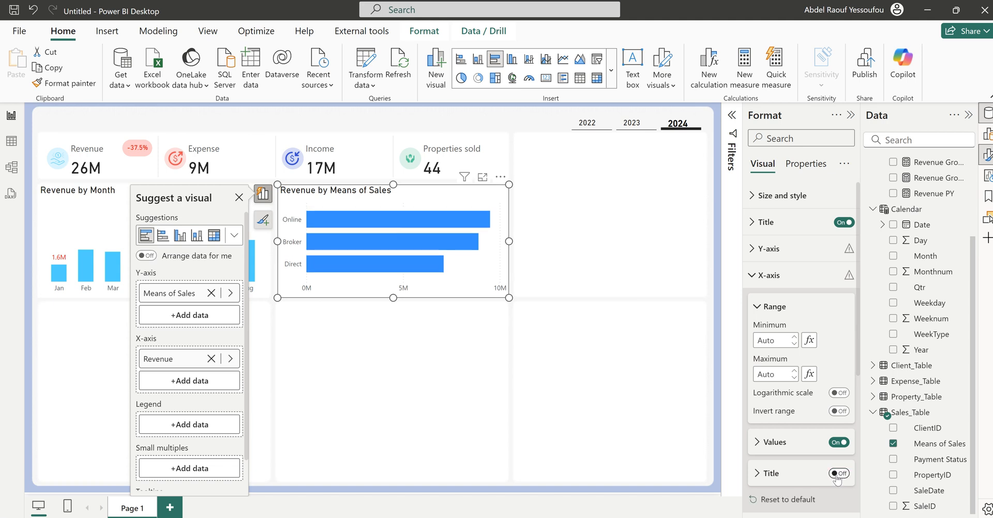
click(838, 443)
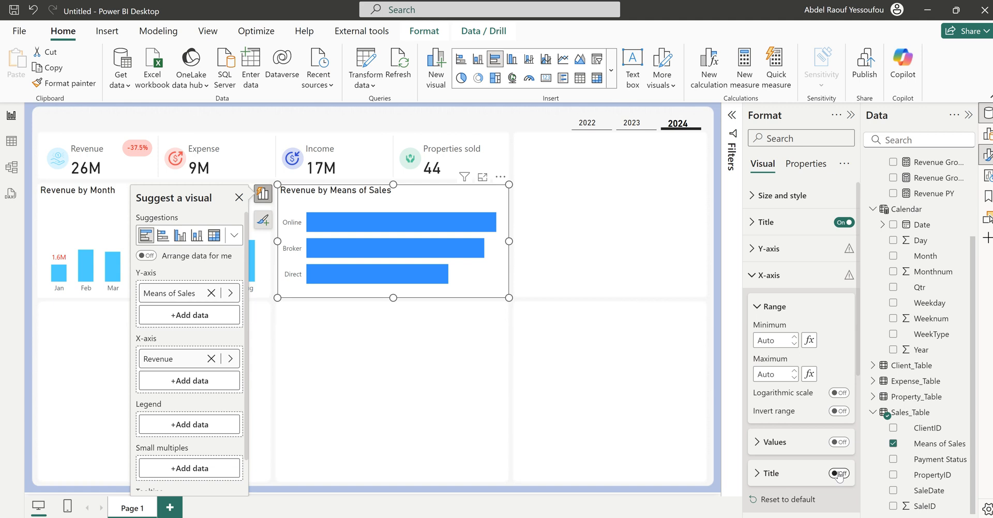
click(770, 278)
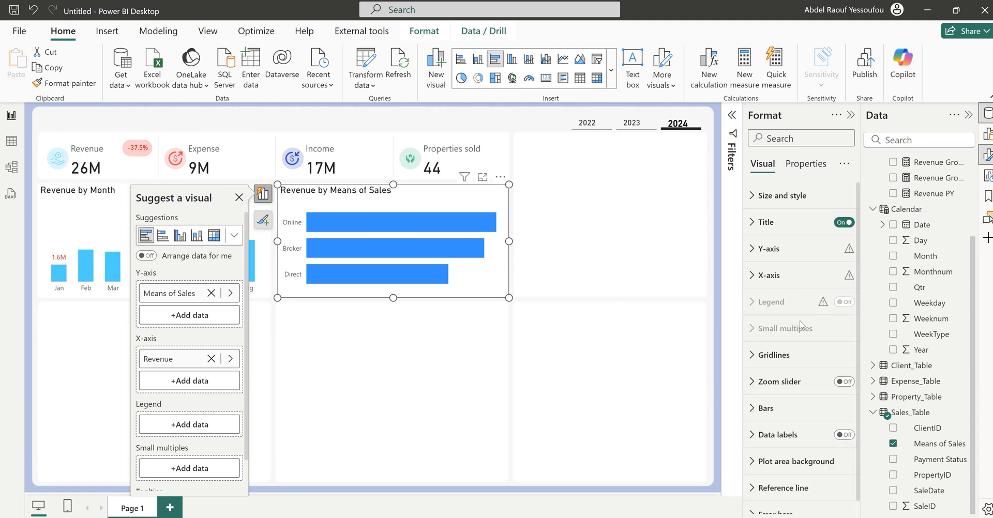
click(838, 434)
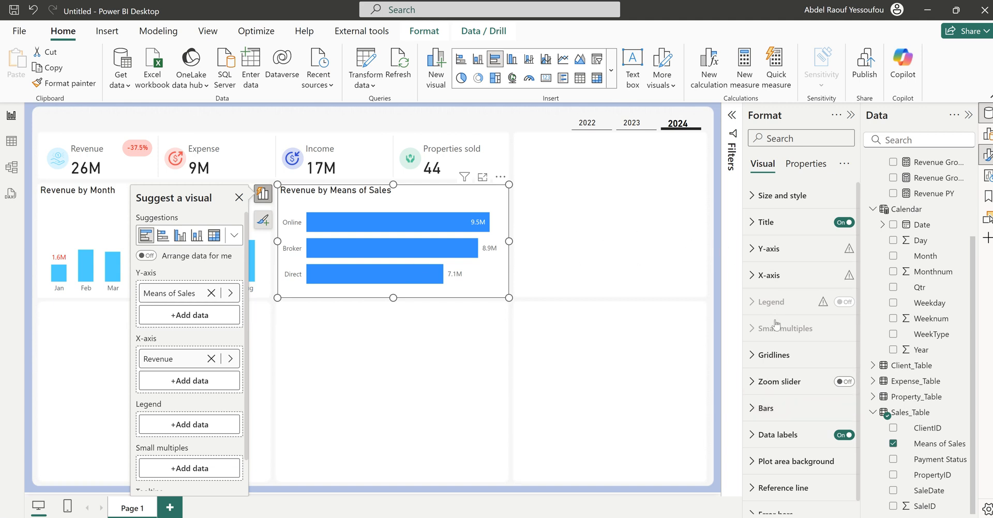
Recolor the bars of the Revenue by Means of Sales chart with the recently used light blue.
click(764, 408)
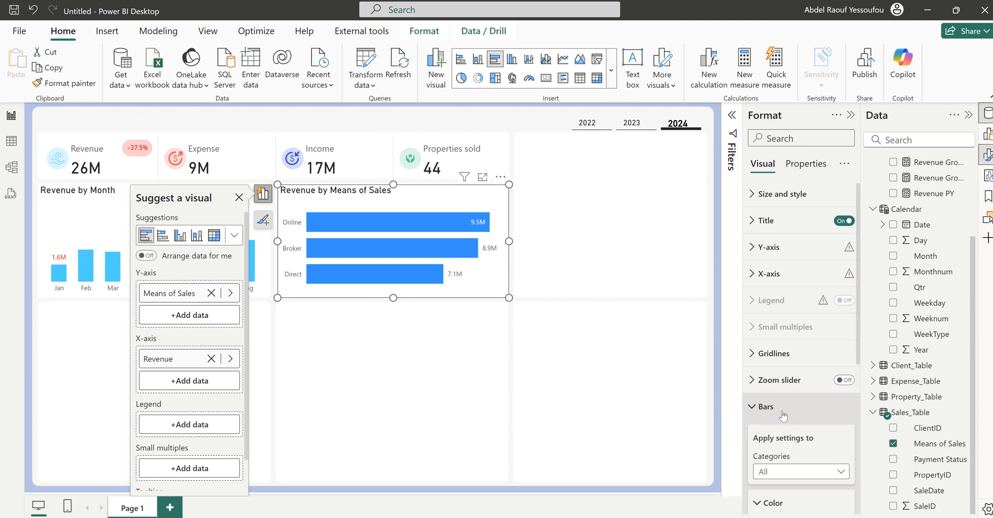
scroll(779, 387, down, 3)
click(779, 408)
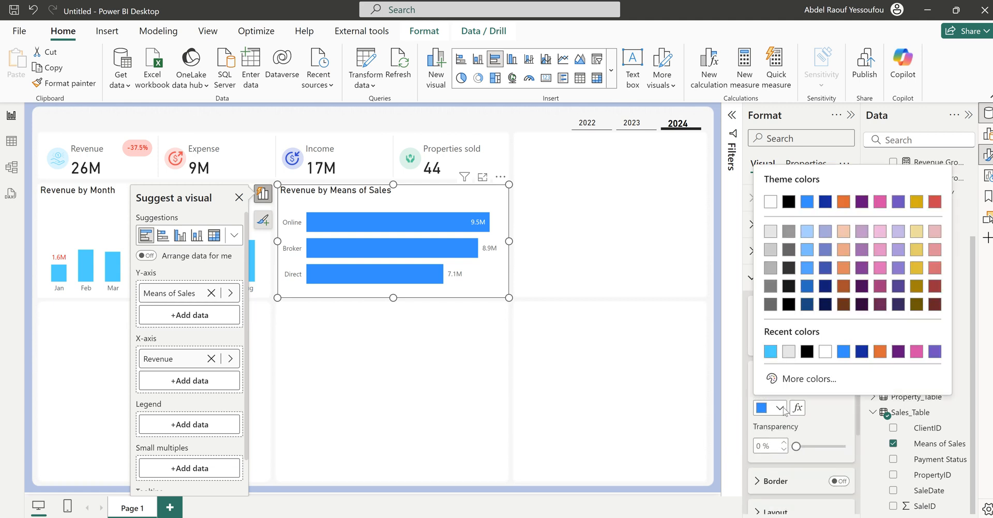
click(770, 353)
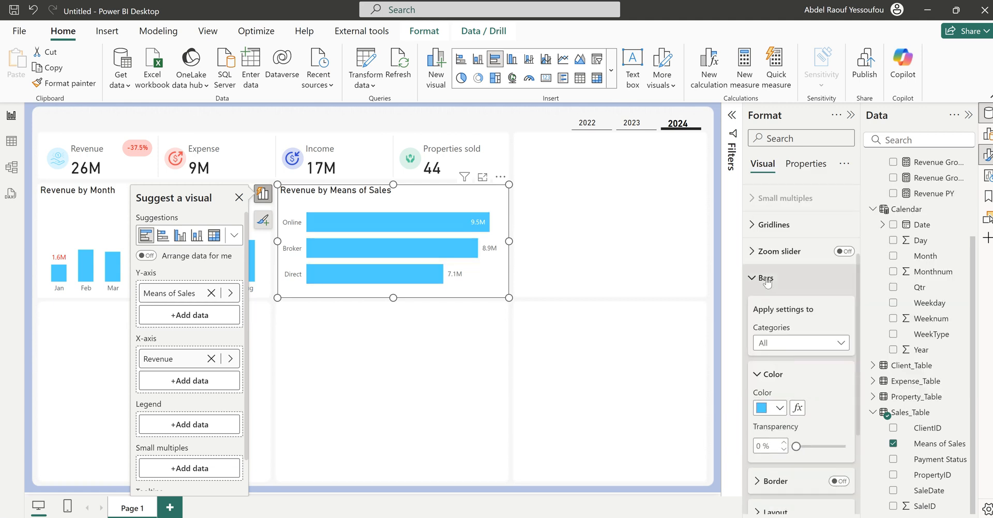
Set the space between categories of the Revenue by Means of Sales bars to 50%.
scroll(817, 442, down, 3)
click(781, 375)
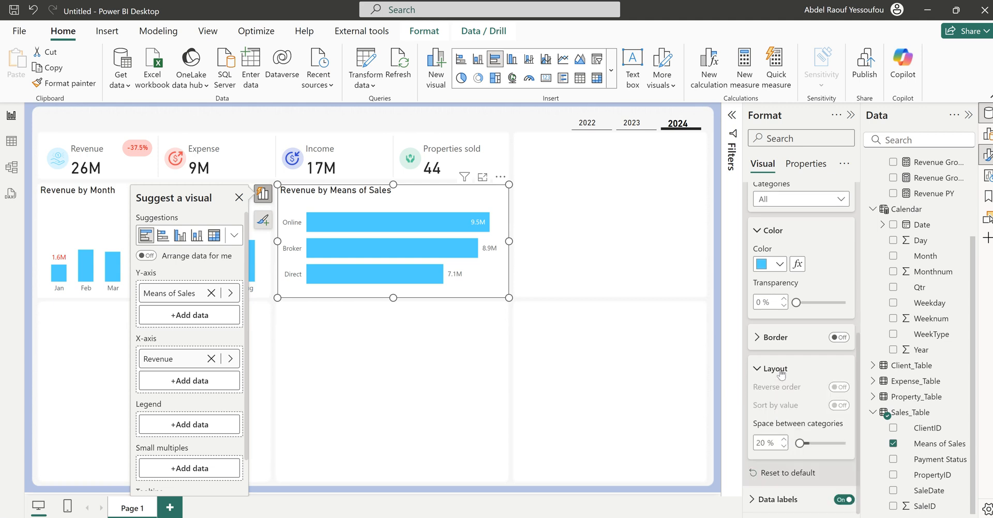
drag(809, 441, 830, 444)
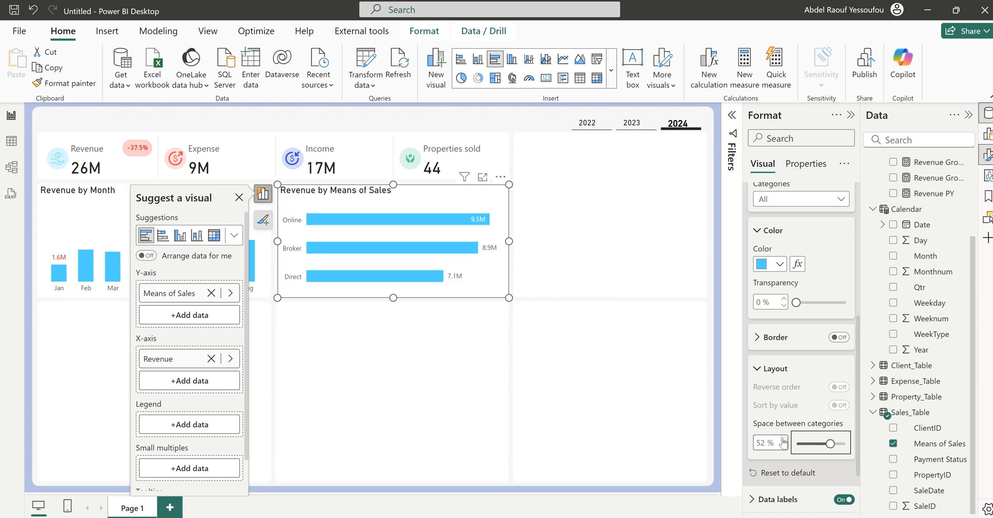
click(784, 441)
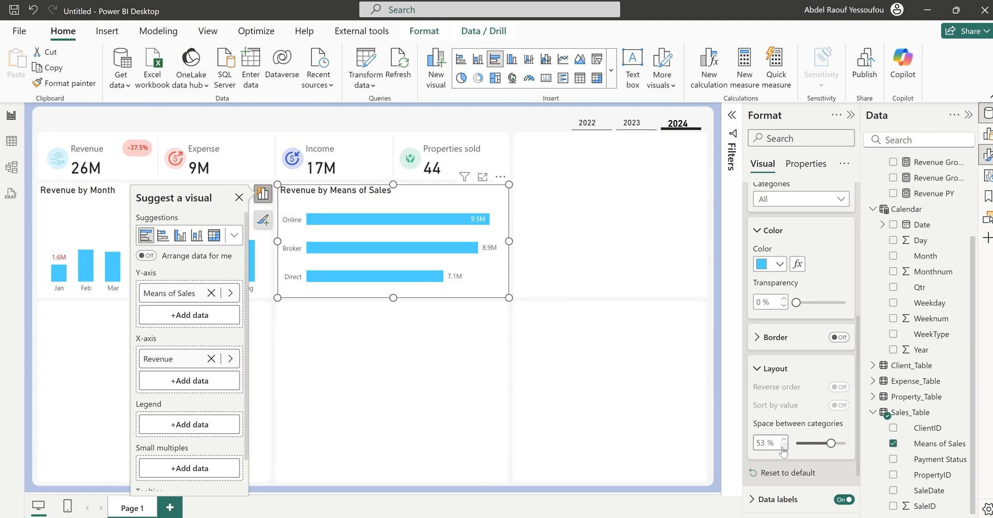
double_click(783, 447)
click(782, 446)
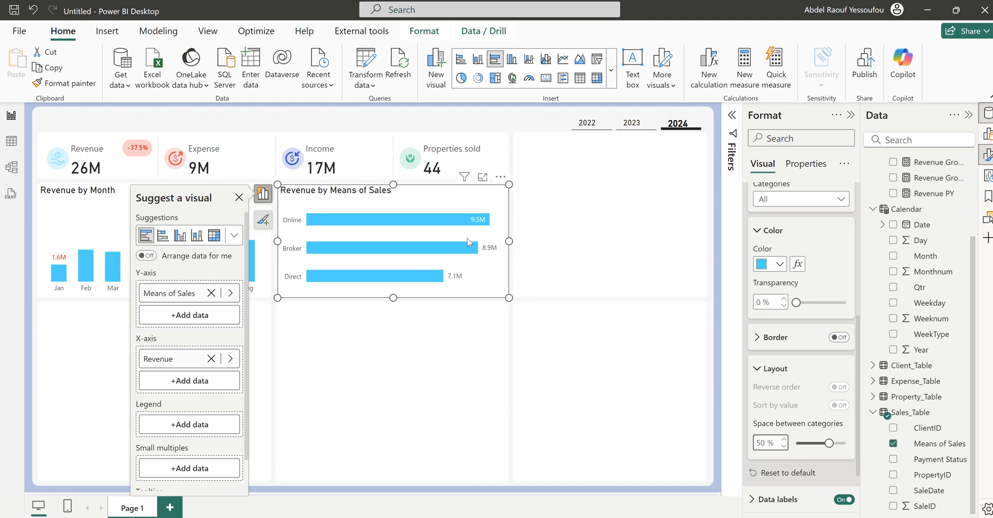
Narrow the Revenue by Means of Sales chart to a width of about 203 and set its title font size to 12.
drag(508, 241, 388, 241)
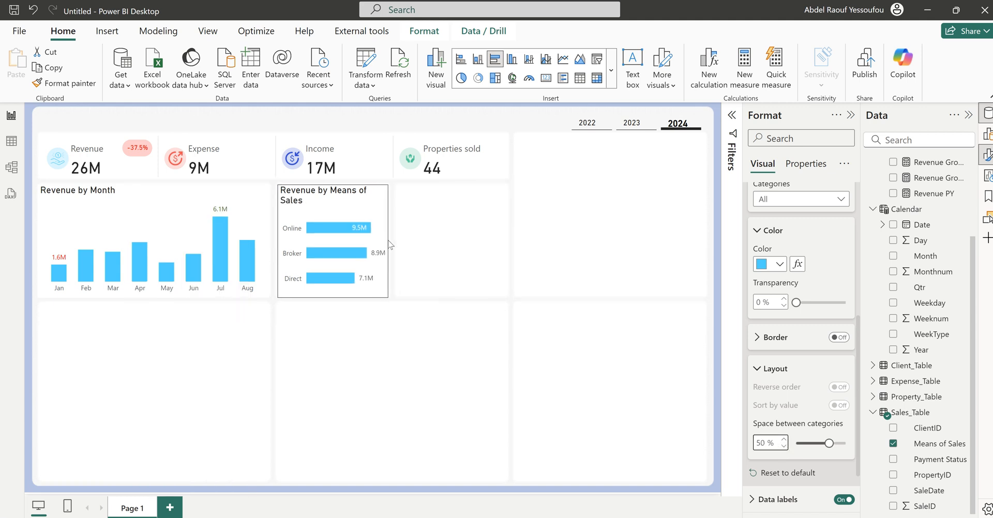
click(326, 192)
scroll(798, 296, up, 5)
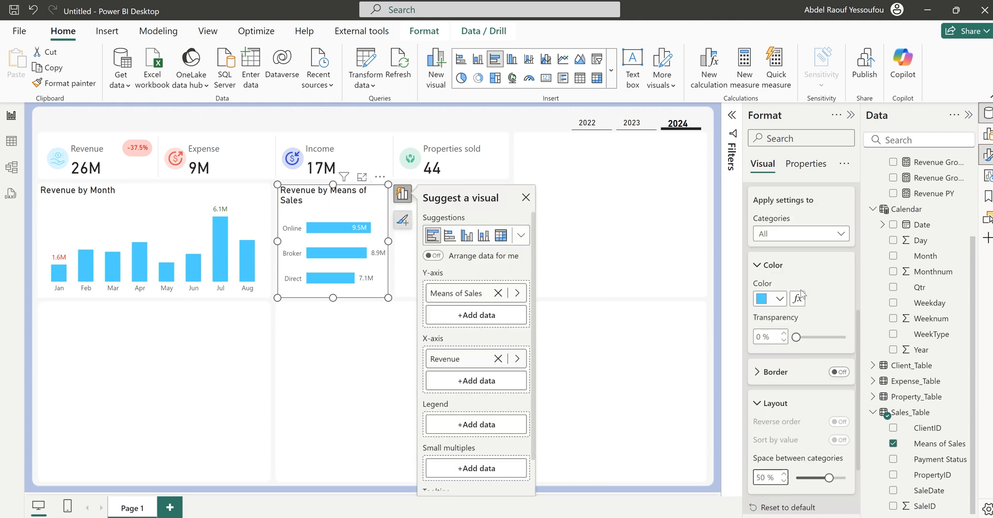
click(778, 223)
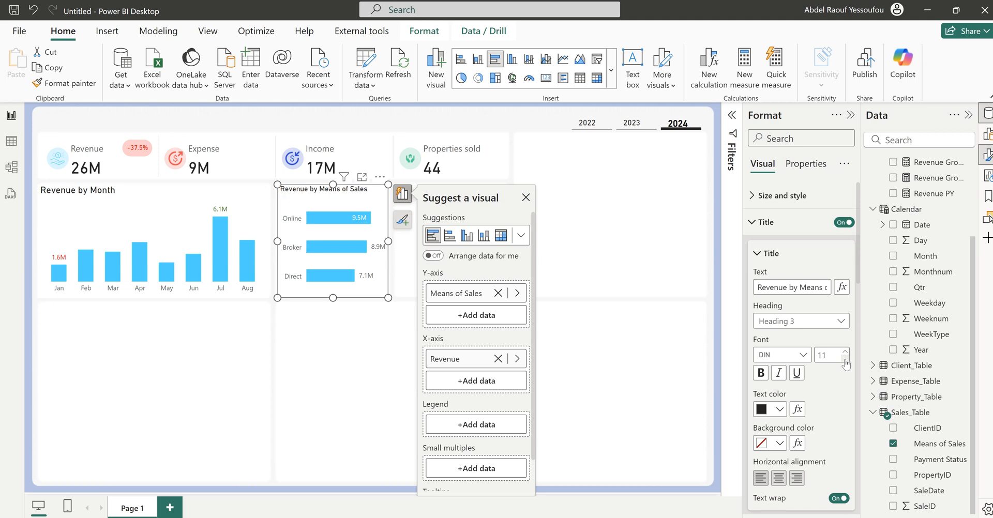
click(845, 351)
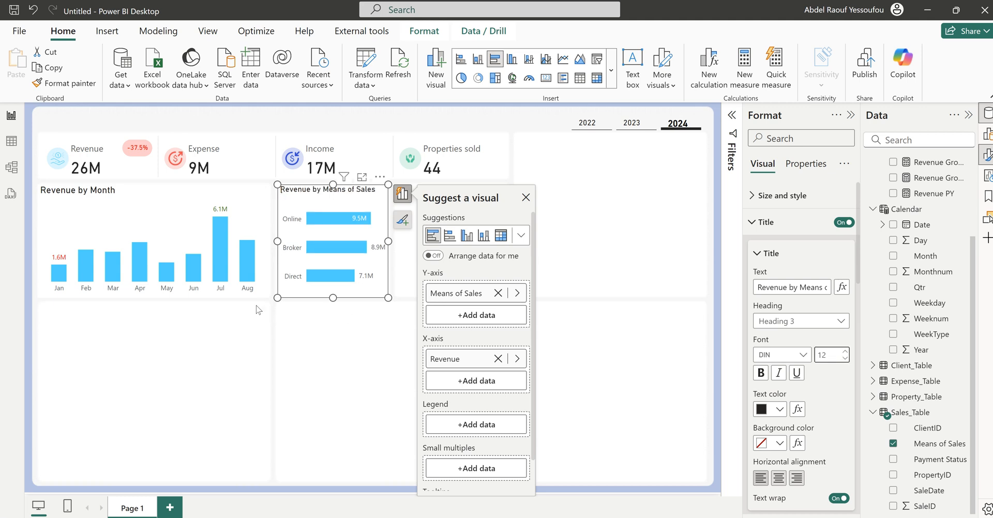
Set the title font size of the Revenue by Month chart to 12.
click(226, 294)
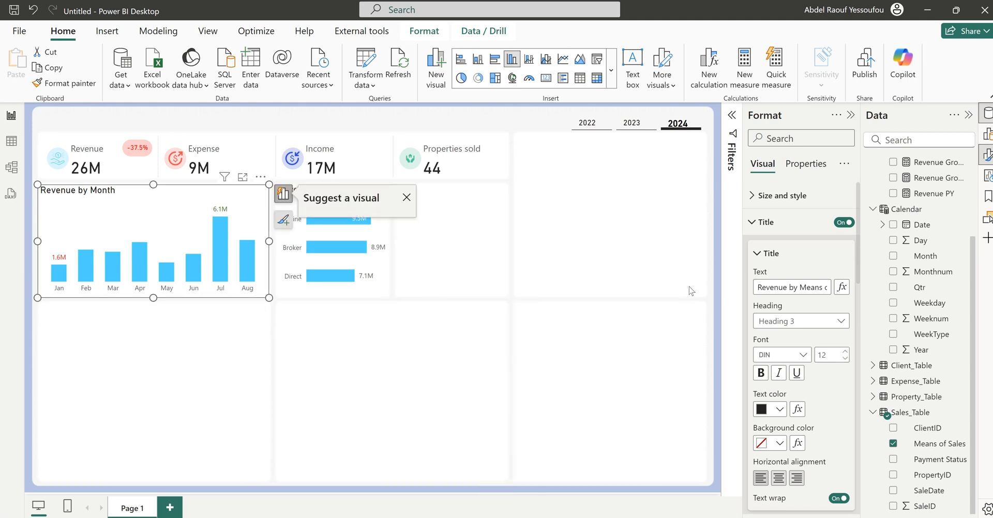
click(845, 358)
click(845, 358)
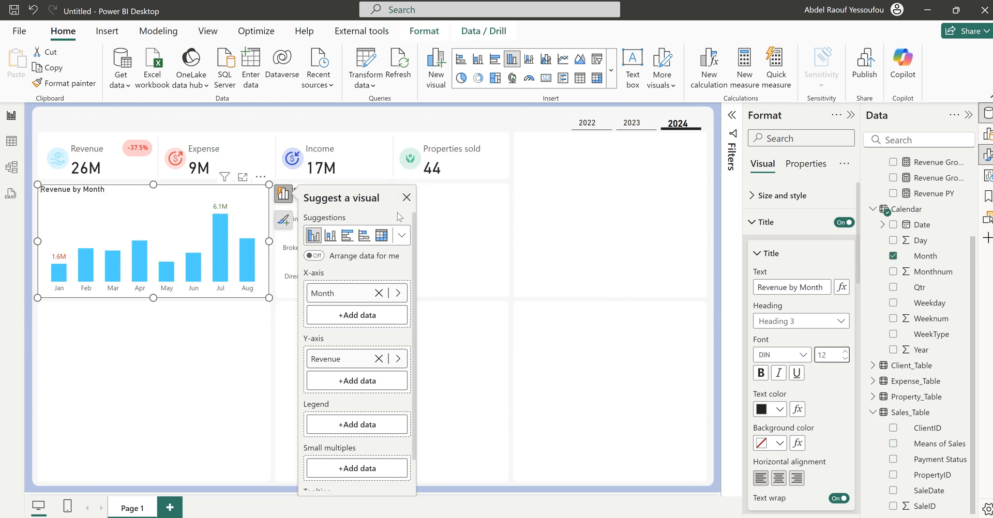
Set the data label position of the Revenue by Means of Sales chart to Outside end.
click(455, 243)
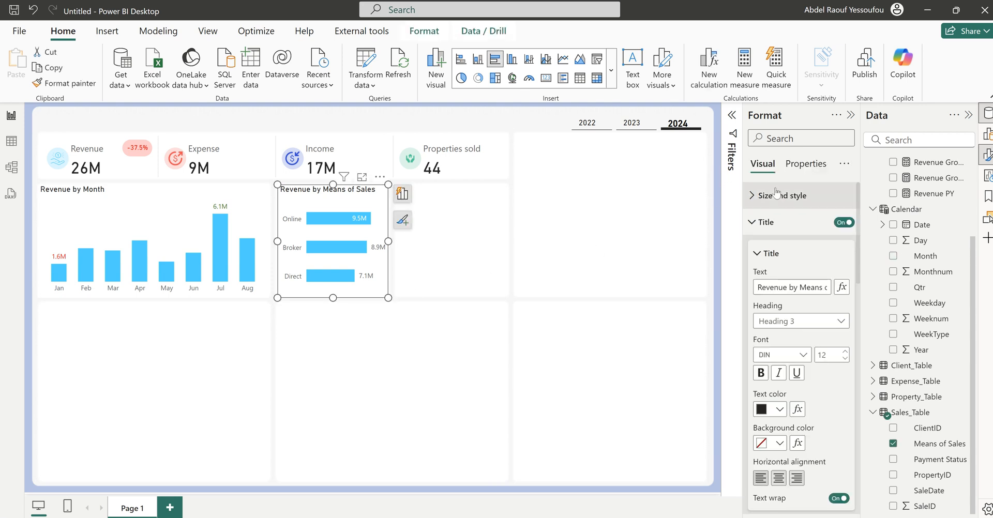
click(773, 197)
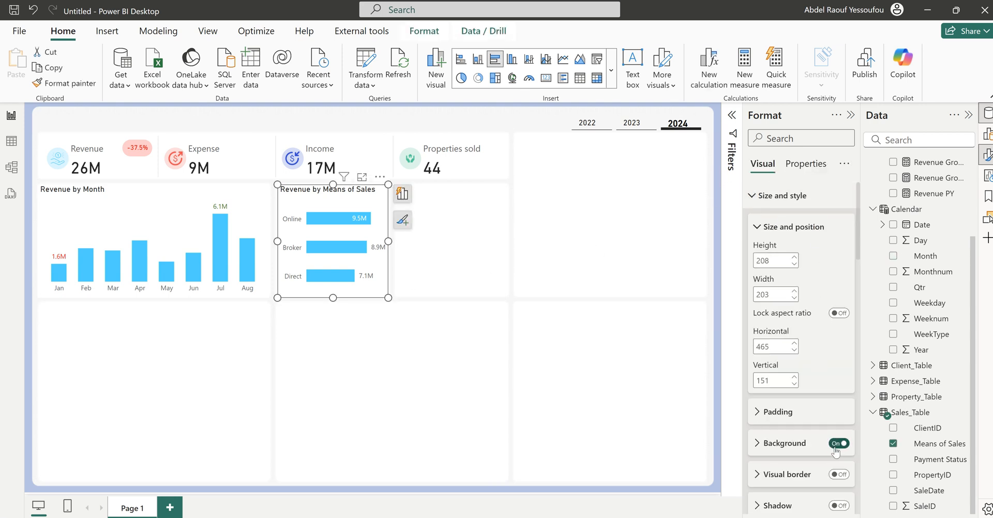
click(773, 196)
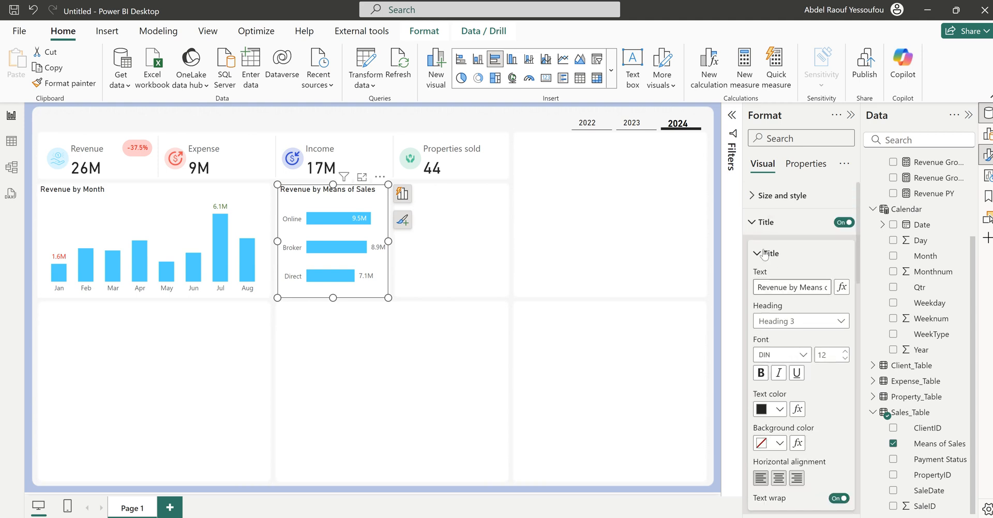
click(770, 227)
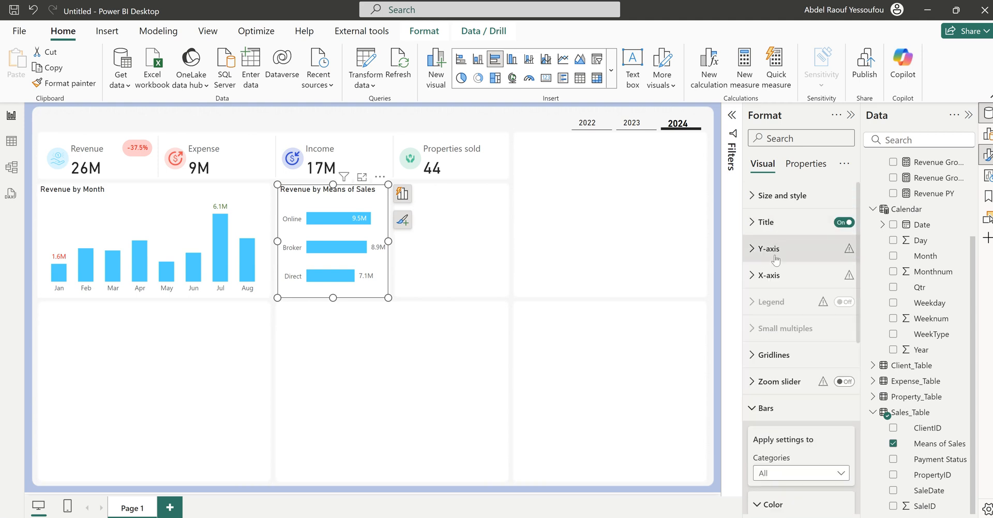
click(766, 407)
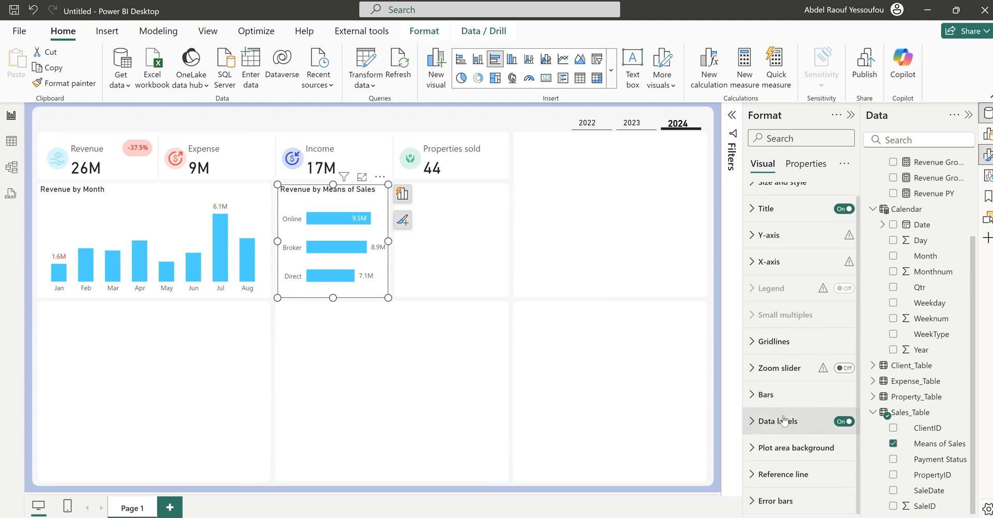
click(778, 416)
scroll(785, 412, down, 3)
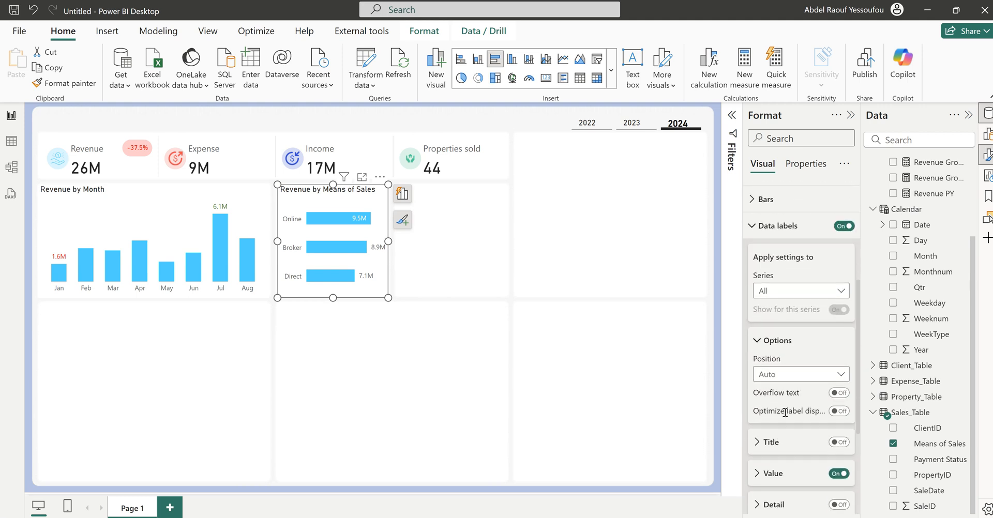
click(789, 375)
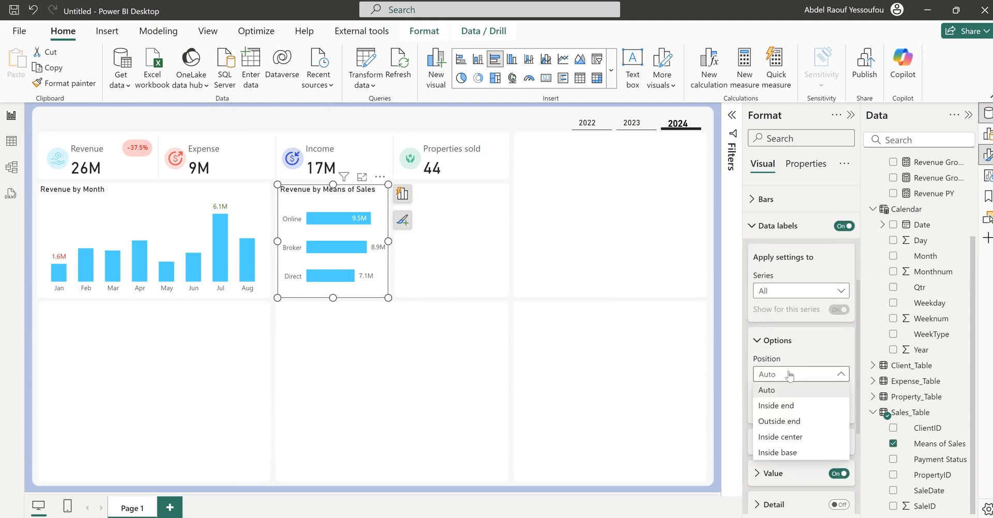
click(790, 421)
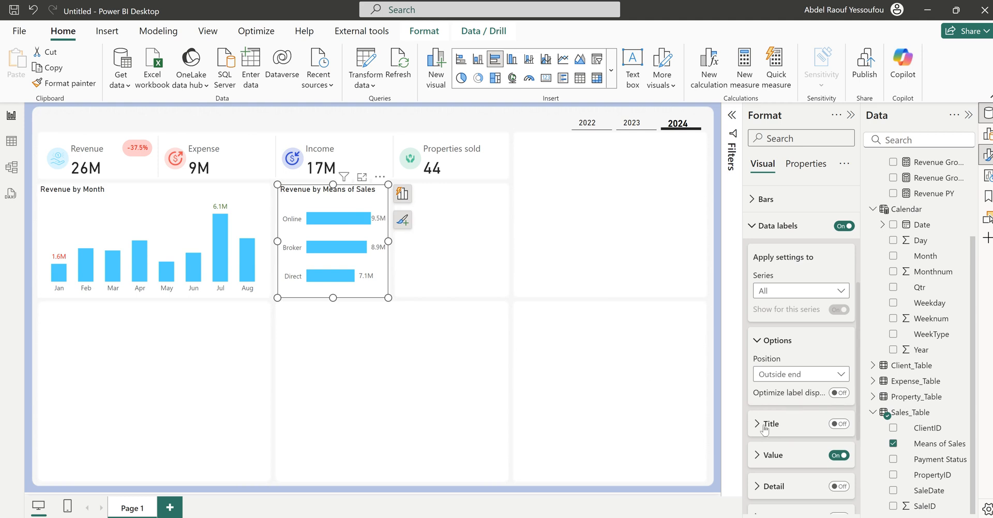
Turn on the data label background of the Revenue by Means of Sales chart and color it the recently used light blue.
scroll(776, 414, down, 3)
click(839, 364)
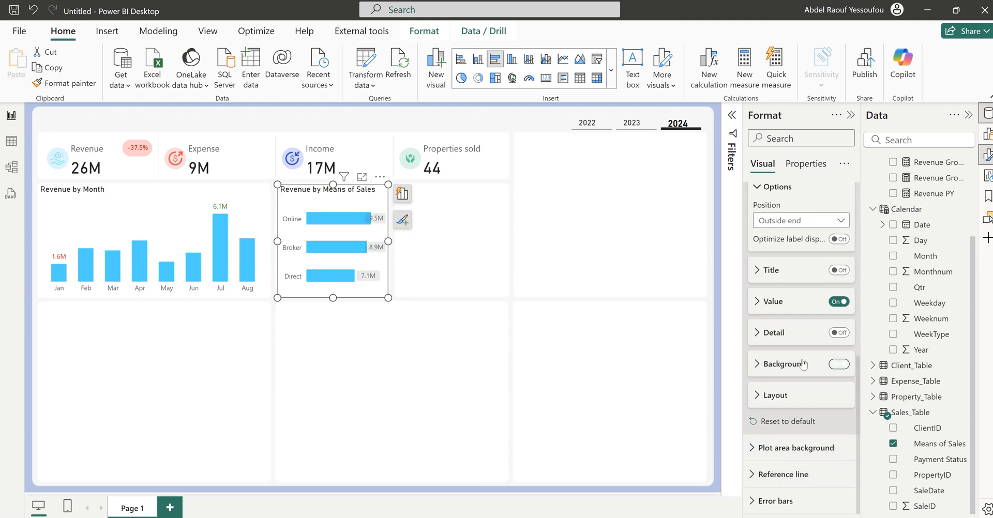
click(777, 368)
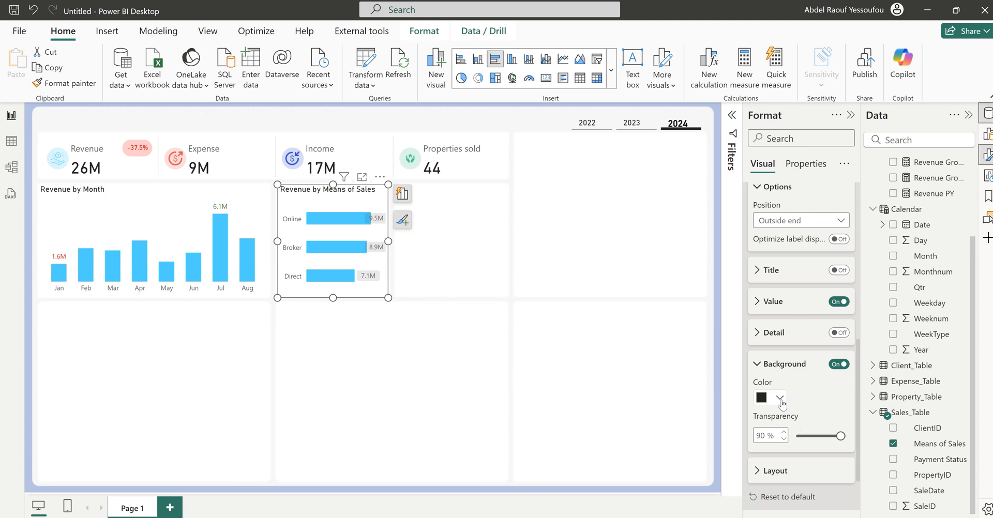
click(780, 397)
click(772, 339)
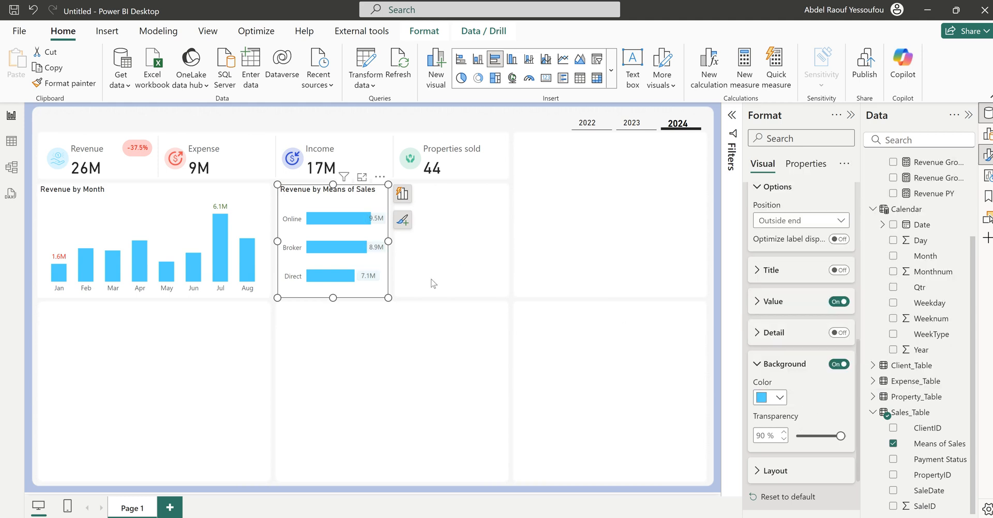
click(443, 273)
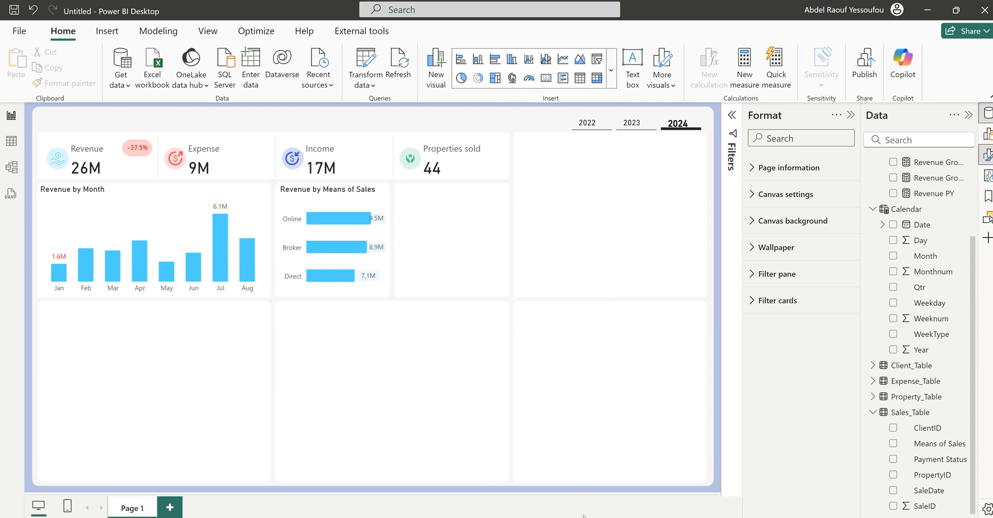
Examine the Revenue by Prop Type visual in the PropertyManegementDashboard report, and return to the untitled report.
click(566, 502)
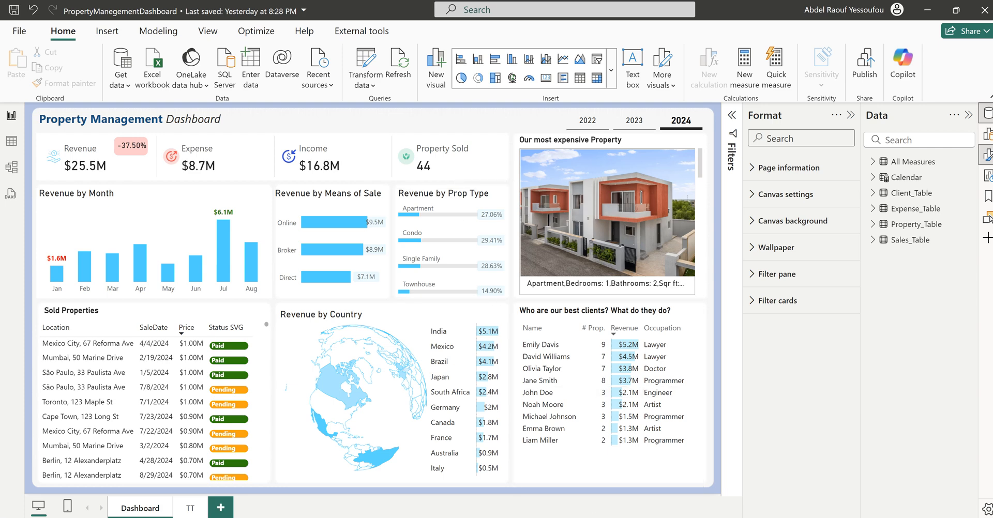
mouse_move(626, 517)
mouse_move(747, 514)
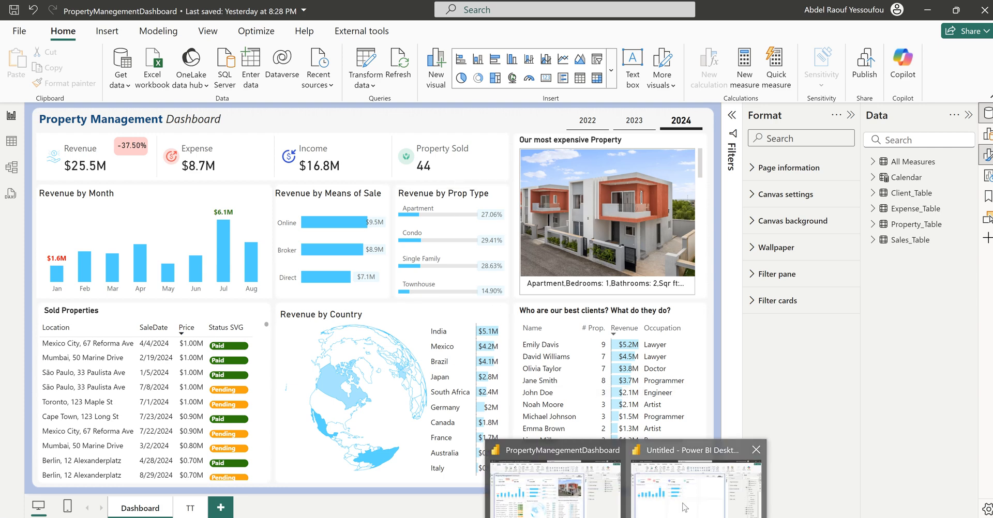
click(730, 491)
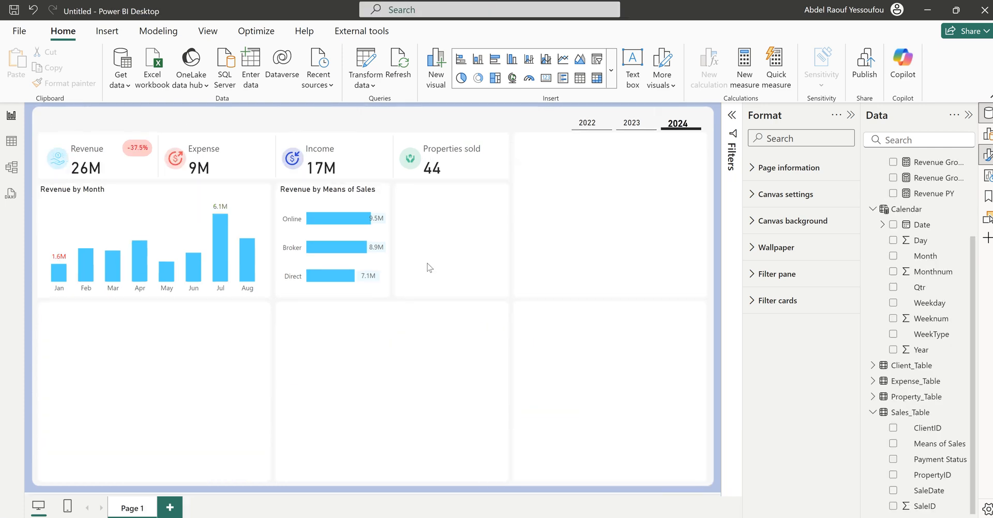
Duplicate the Revenue by Means of Sales chart and place the copy in the empty card directly beside the original.
click(340, 297)
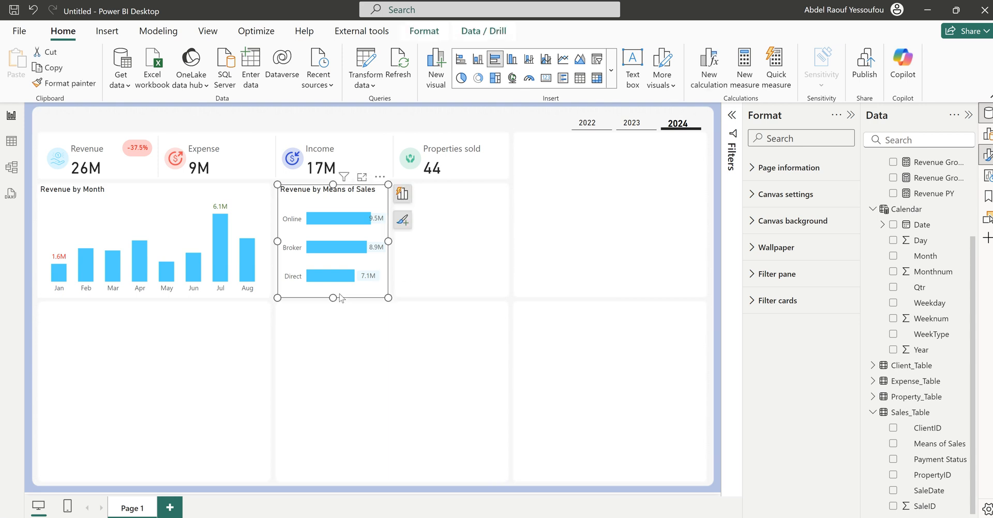
click(495, 262)
drag(383, 304, 502, 300)
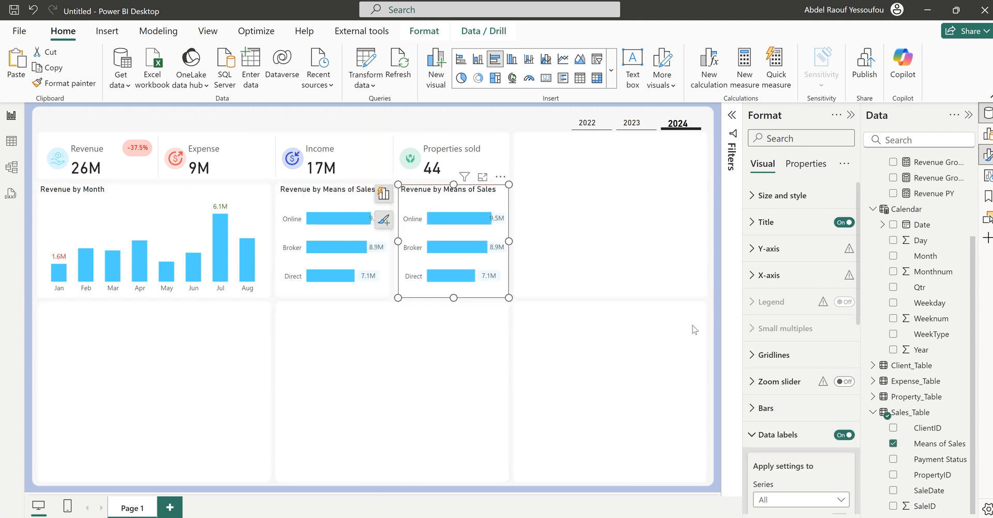
Replace the Means of Sales field in the copied chart with Type from Property_Table.
click(892, 443)
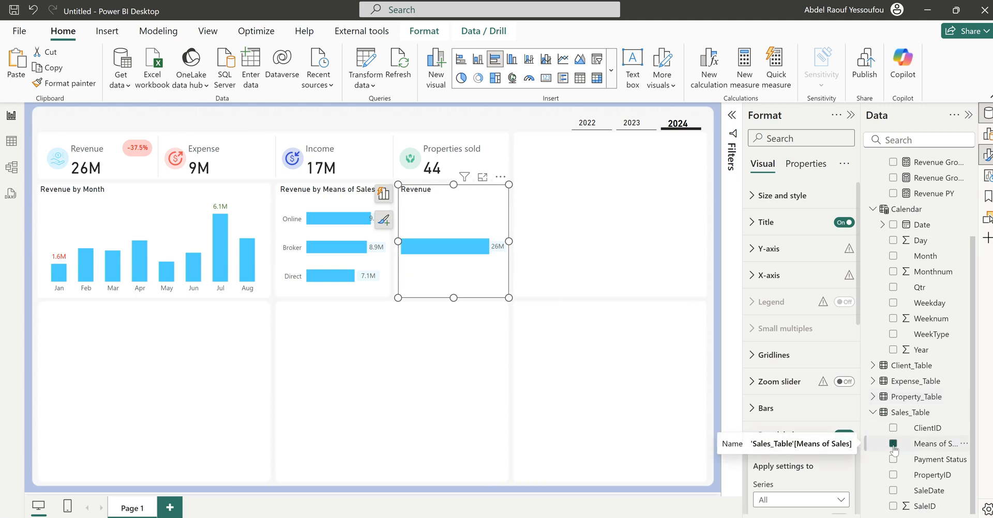
click(873, 397)
scroll(884, 401, down, 3)
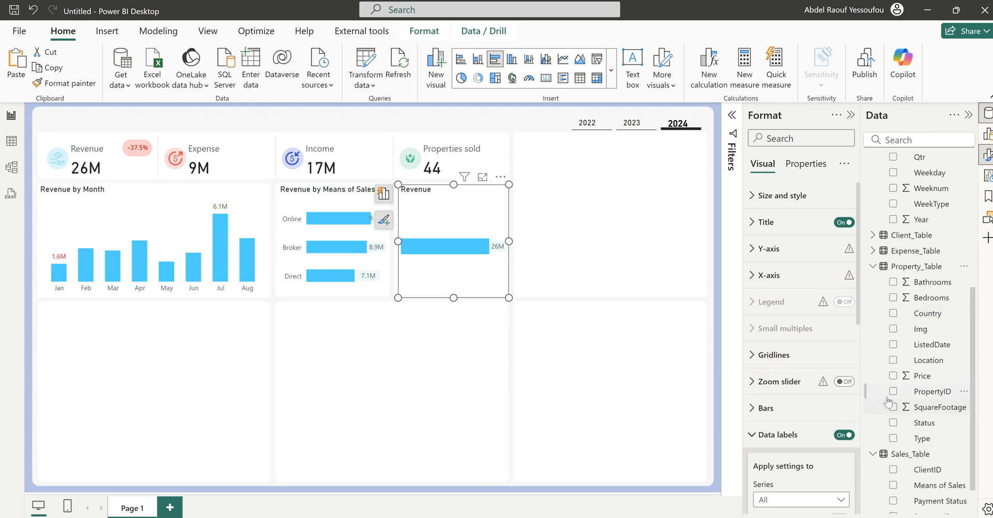
click(893, 438)
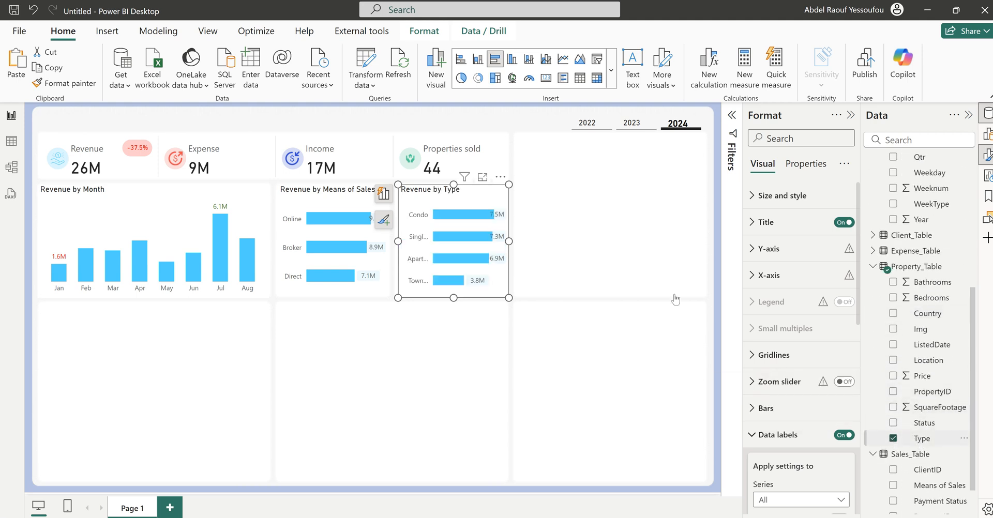
Widen the Revenue by Type chart slightly toward the Revenue by Means of Sales chart.
click(383, 193)
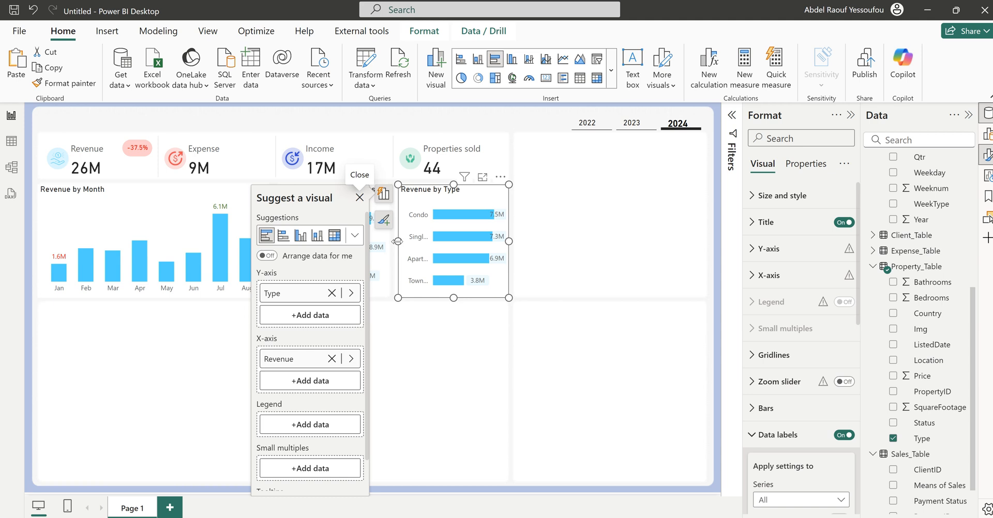
click(396, 242)
click(414, 246)
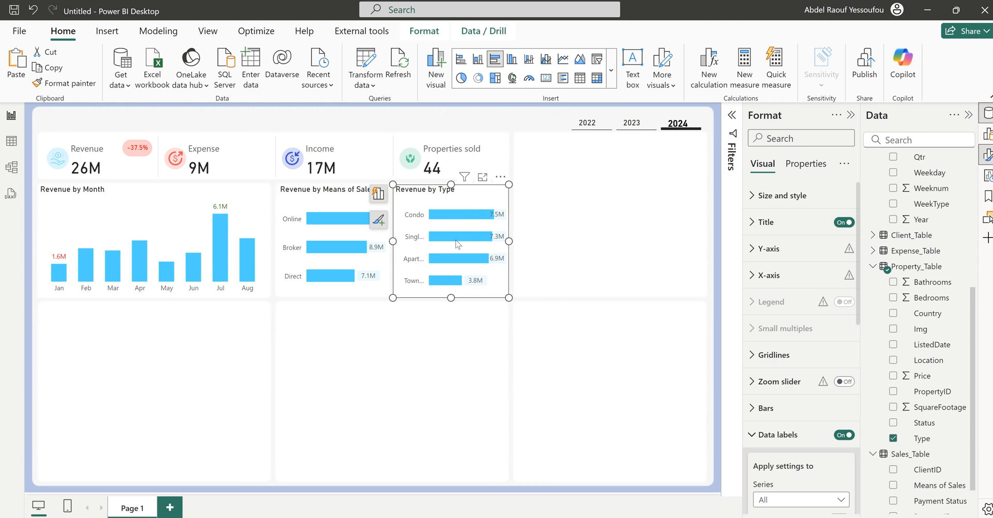
click(581, 240)
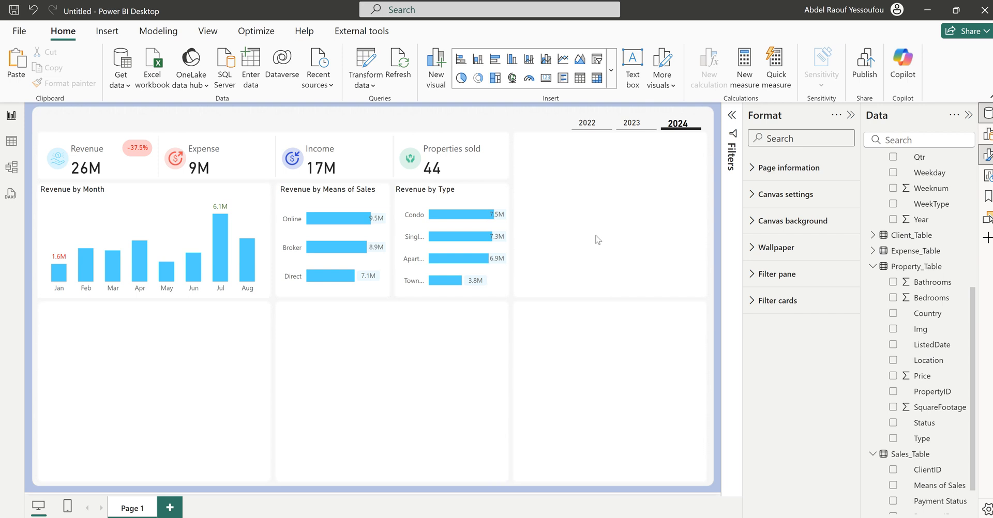
Set the maximum width of the Y-axis values in the Revenue by Type chart to 38%.
click(424, 250)
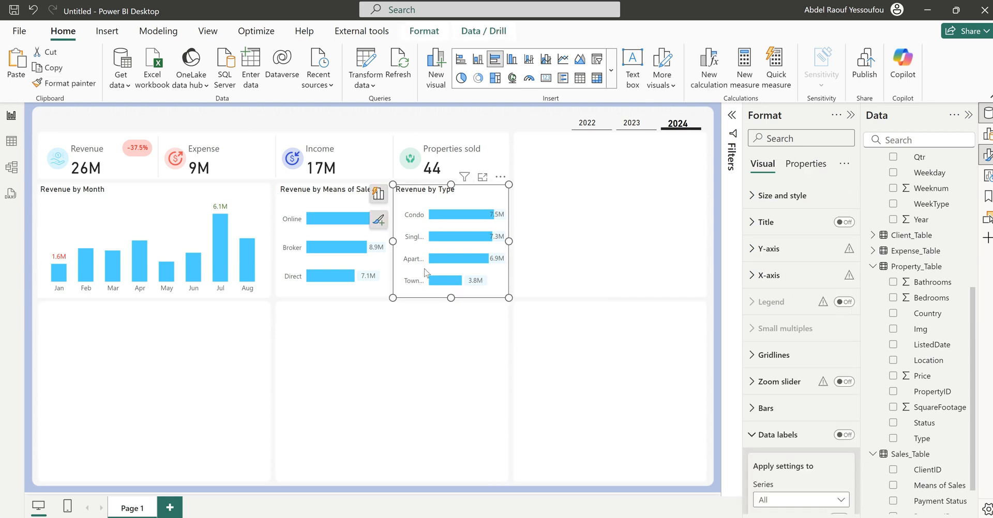
click(769, 437)
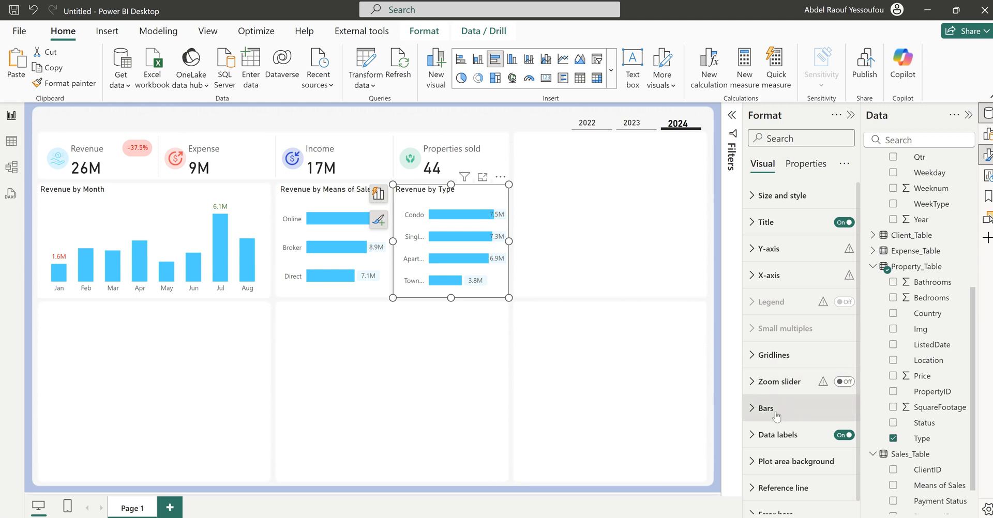
click(775, 250)
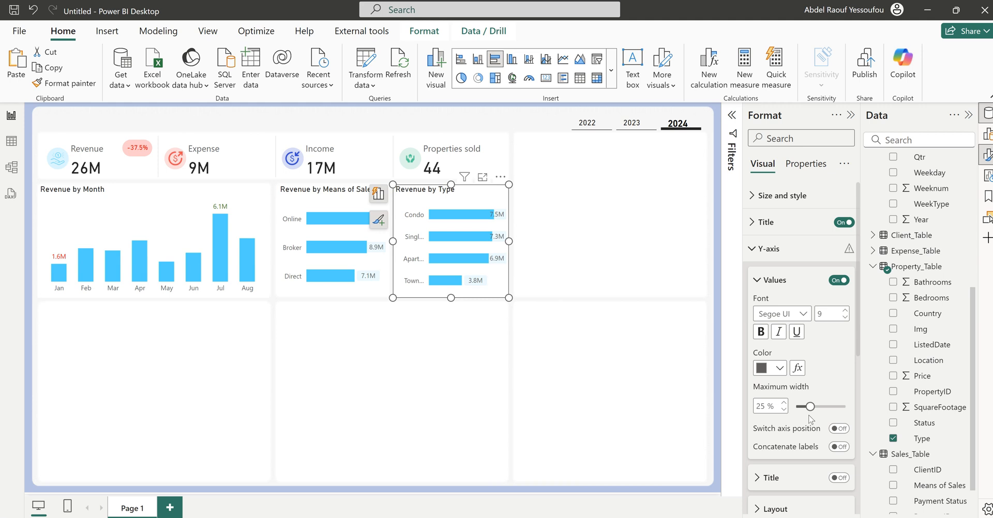
drag(809, 406, 828, 406)
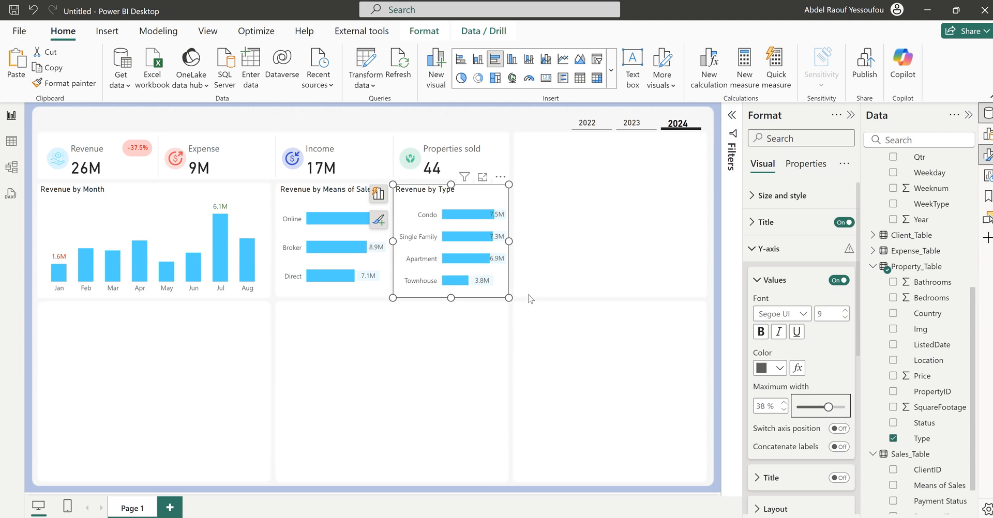
click(536, 251)
Create a measure in the All Measures table defined as Base Zero = 0.
scroll(917, 320, up, 3)
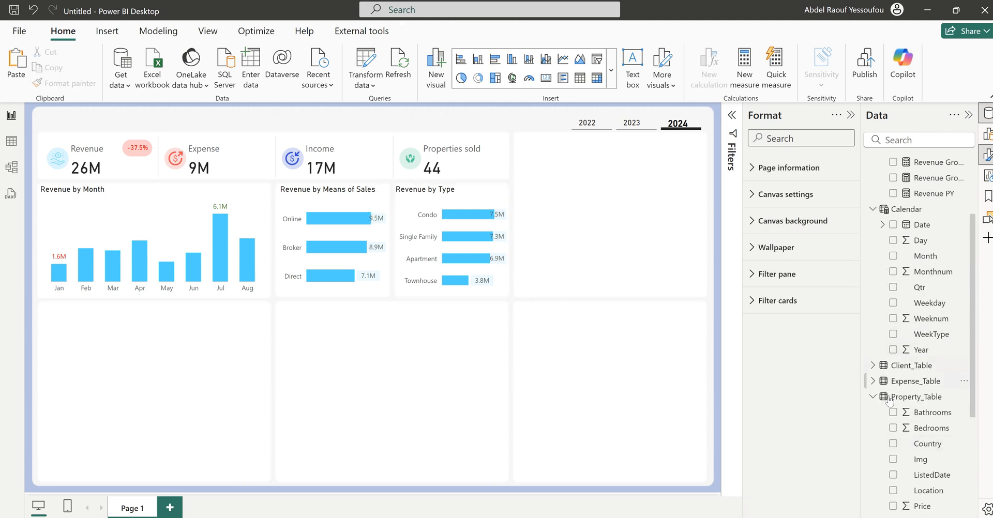
click(873, 397)
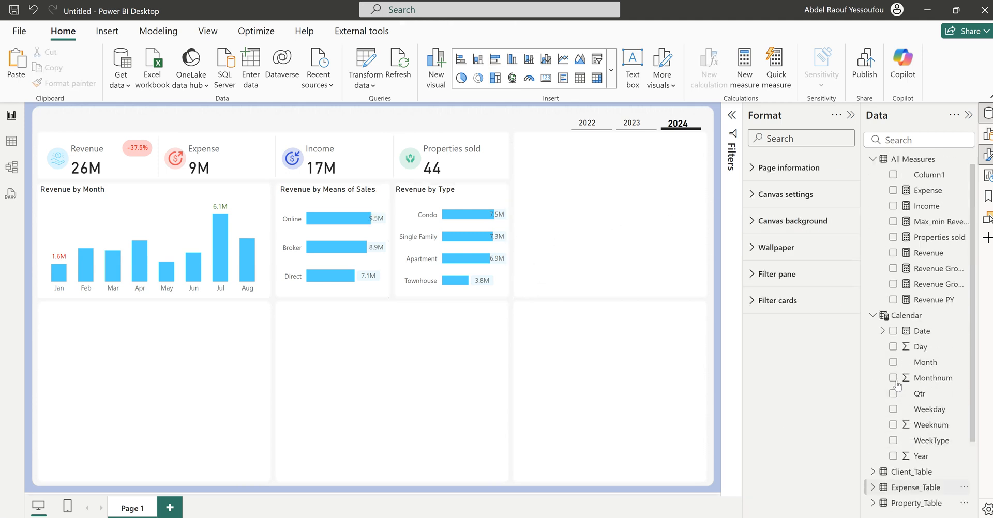
right_click(907, 168)
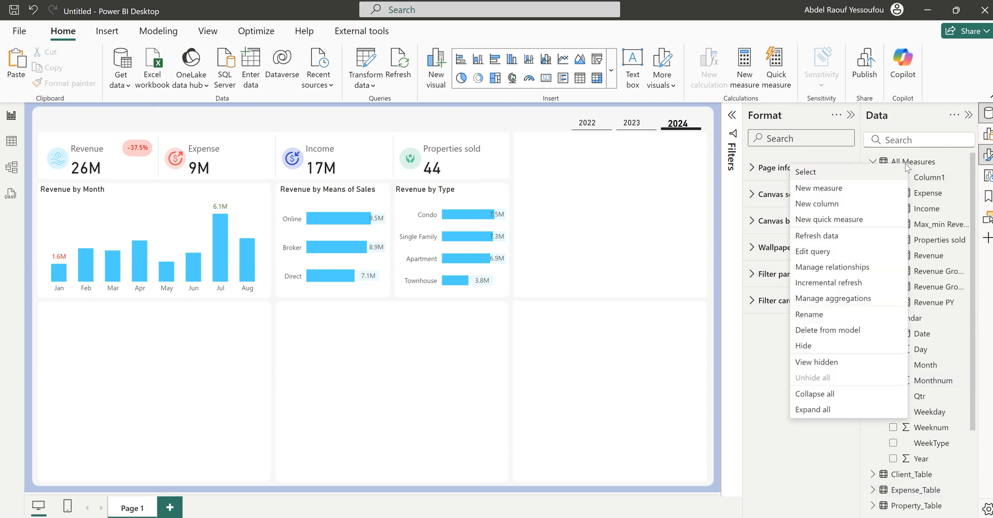
click(822, 194)
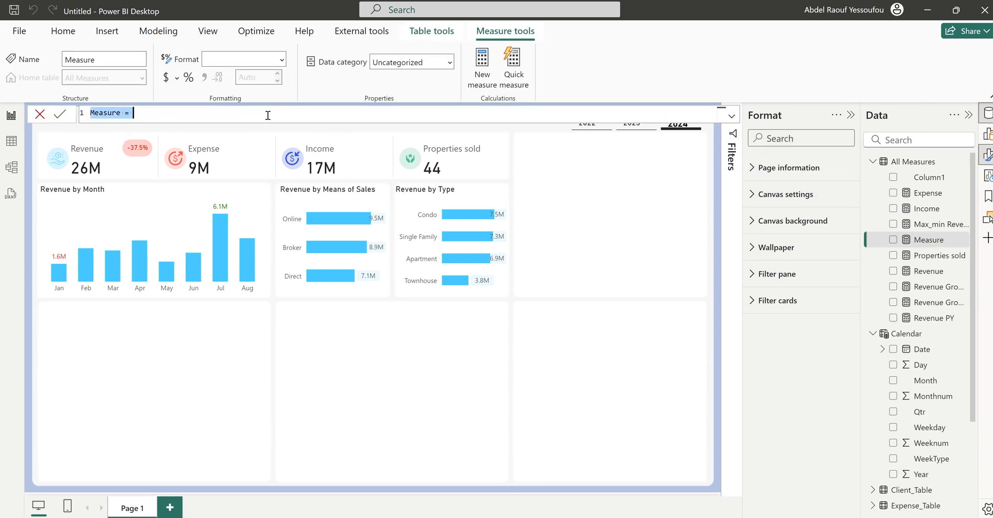
text(B)
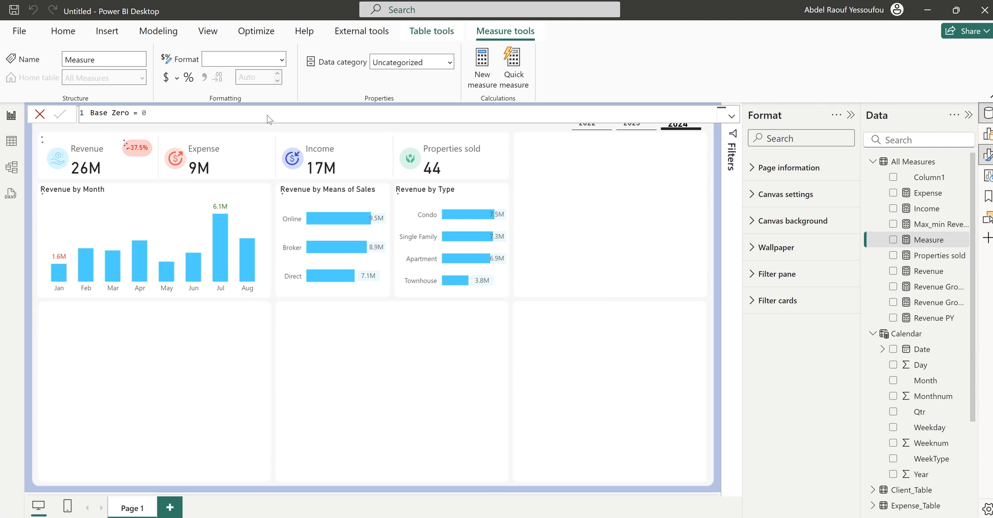
key(Return)
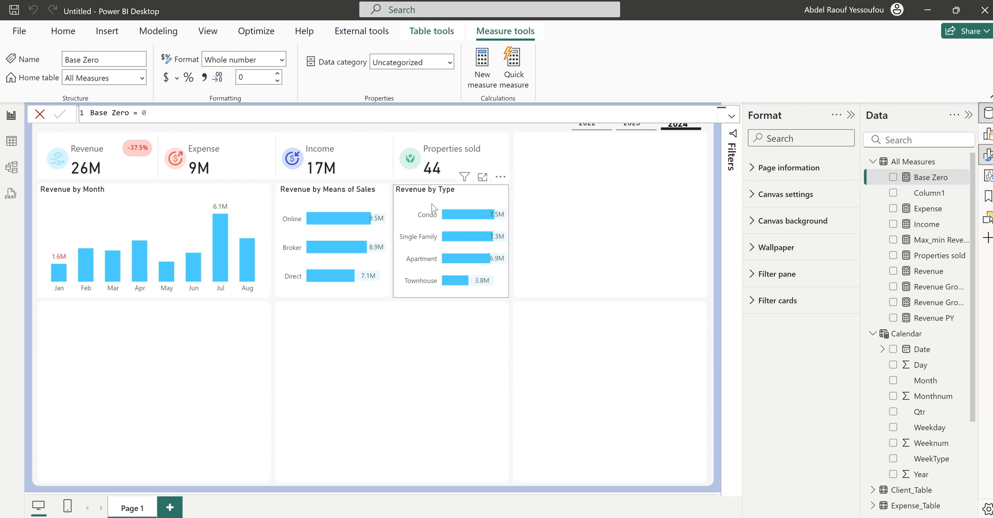
Add the Base Zero measure above Revenue on the X-axis of the Revenue by Type chart.
click(398, 196)
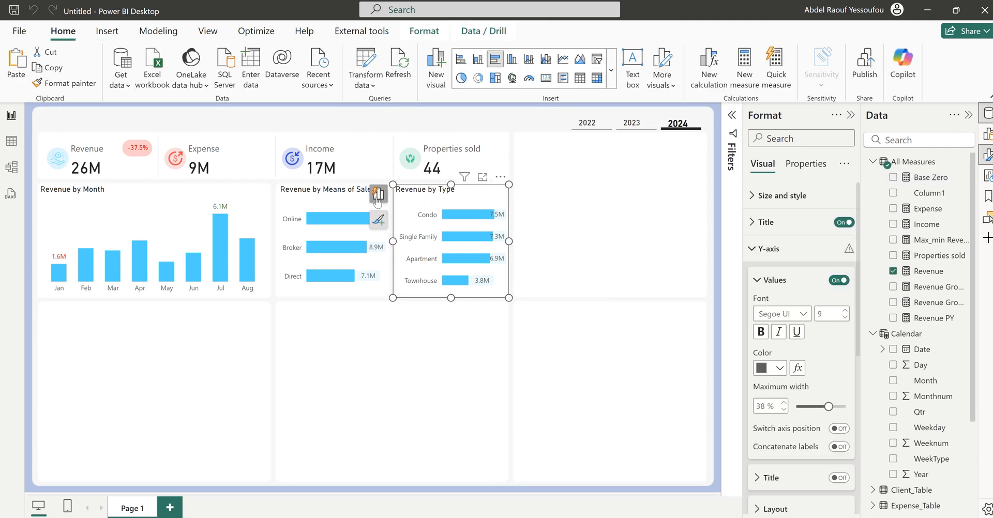
click(378, 194)
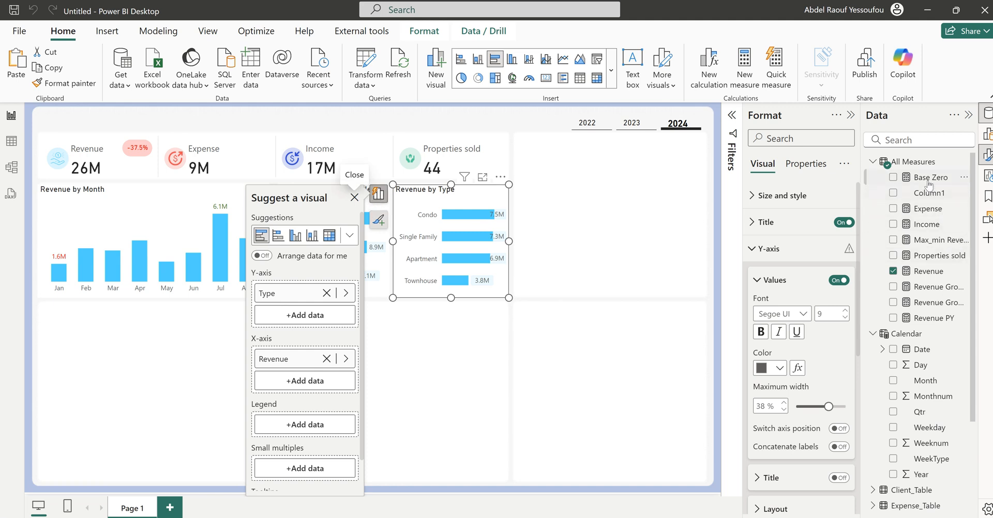
drag(929, 185, 298, 354)
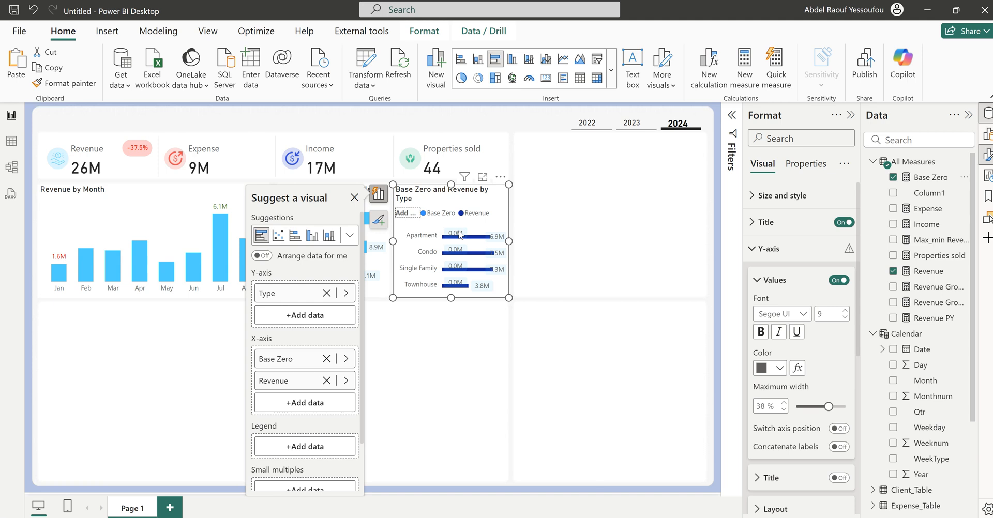
Set the format of the Base Zero measure to Dynamic.
click(929, 178)
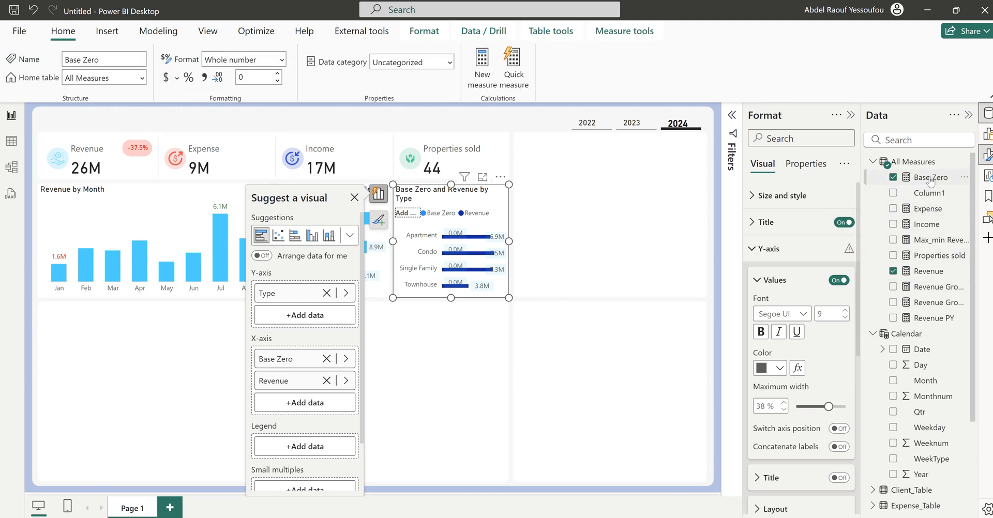
click(283, 60)
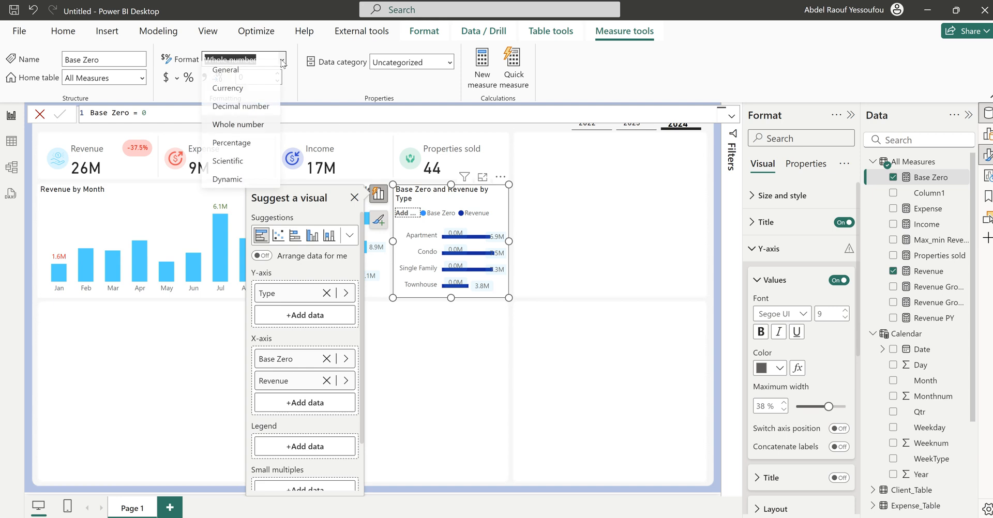
click(228, 187)
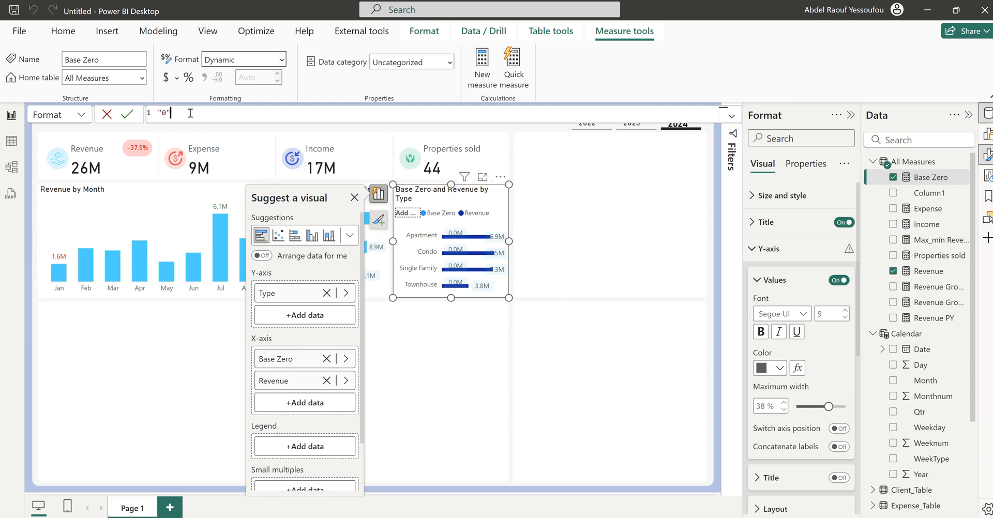
Define the dynamic format expression of the Base Zero measure as SELECTEDVALUE(Property_Table[Type]).
drag(172, 113, 153, 113)
text(sel)
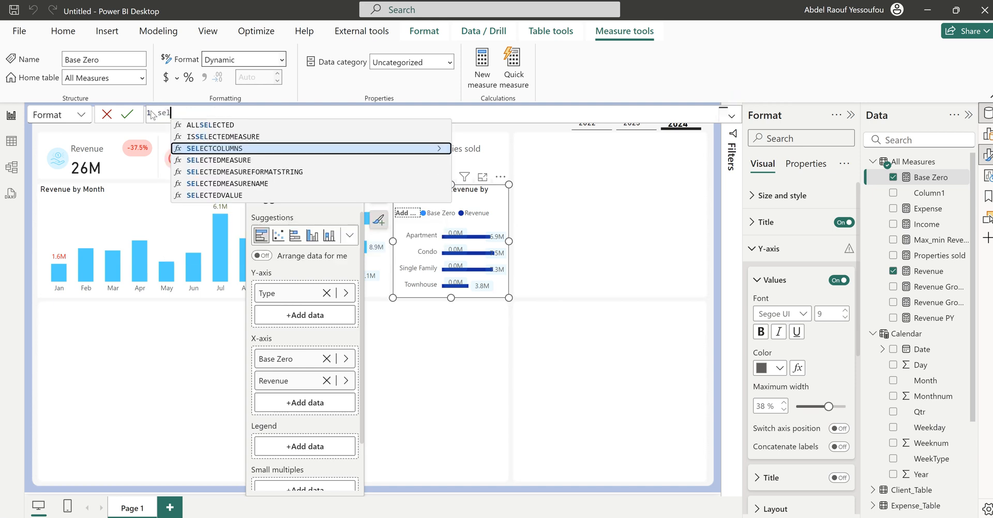
key(Down)
key(Down)
key(Down)
key(Down)
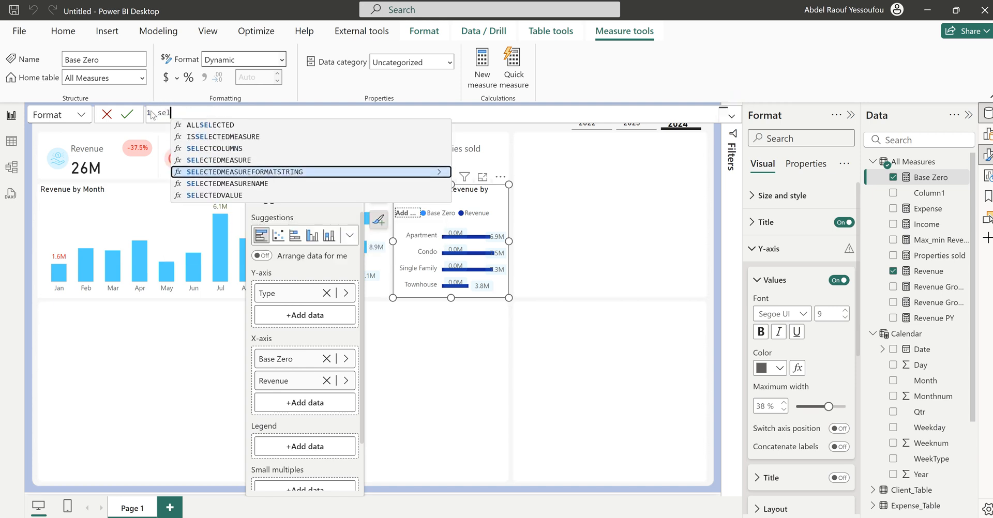
key(Tab)
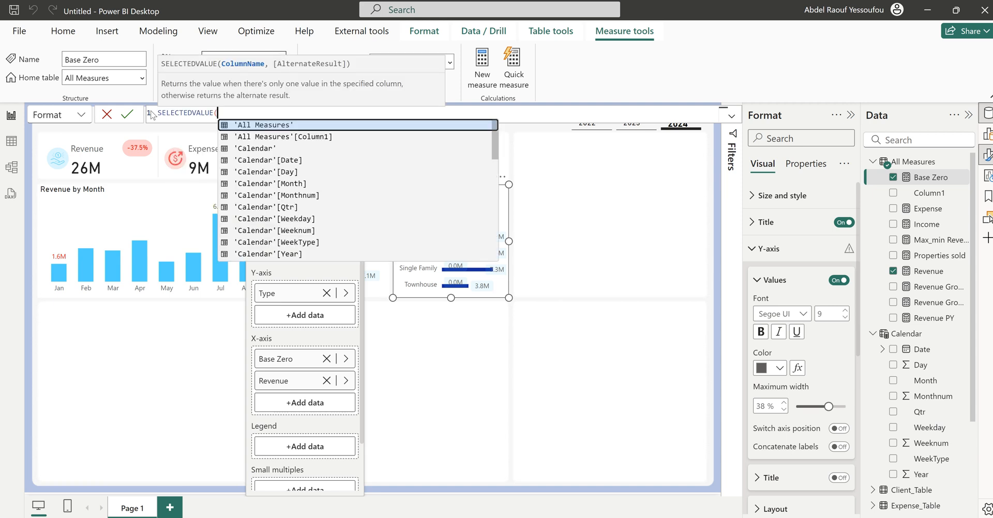
text(tye)
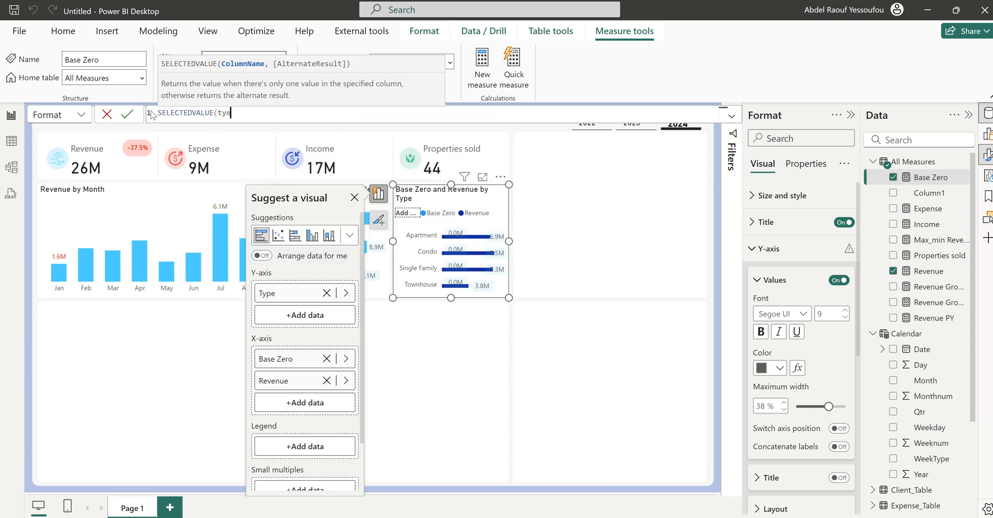
key(BackSpace)
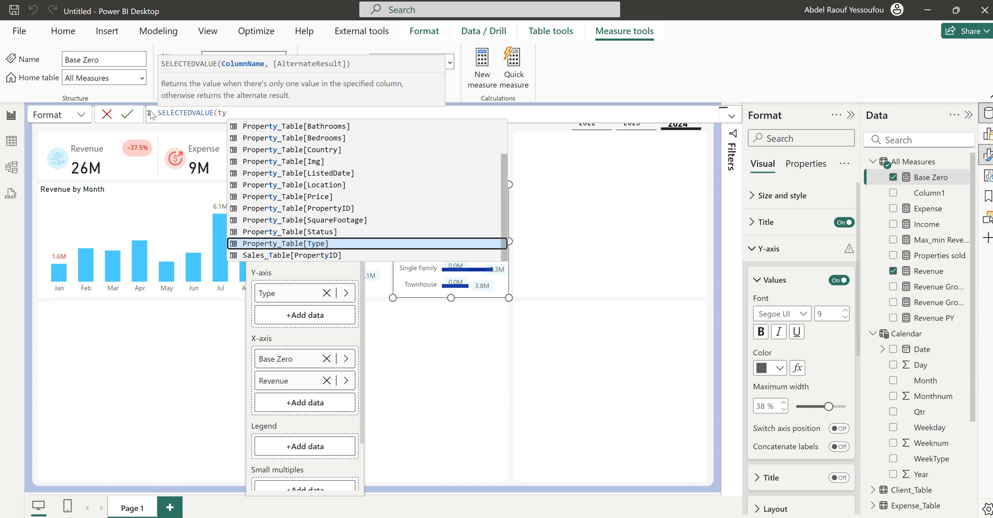
click(321, 244)
text())
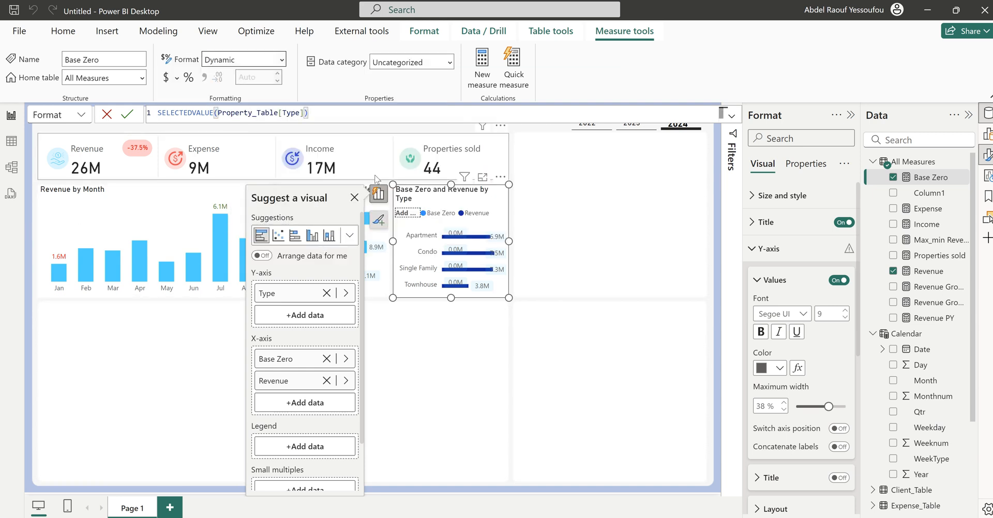
key(Return)
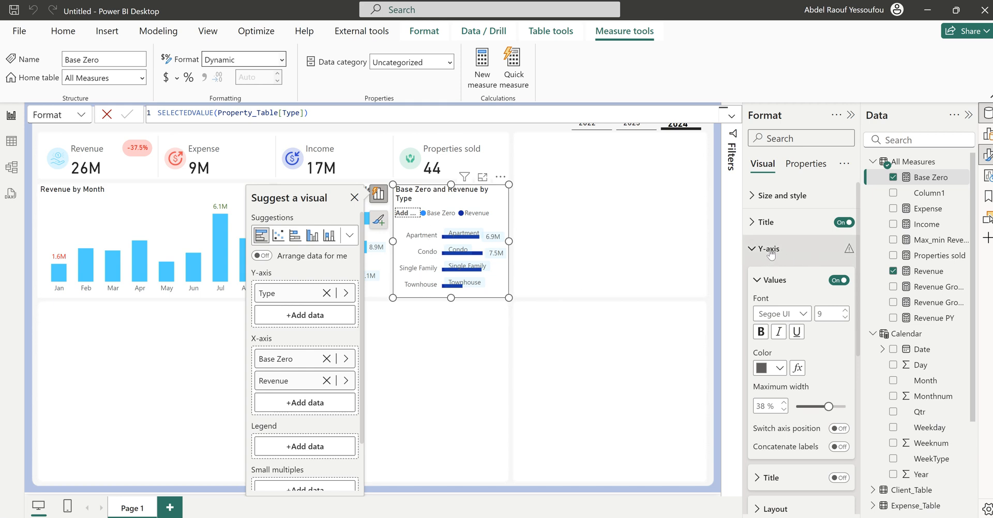
Turn off the Y-axis values of the Base Zero and Revenue by Type chart.
scroll(793, 296, down, 2)
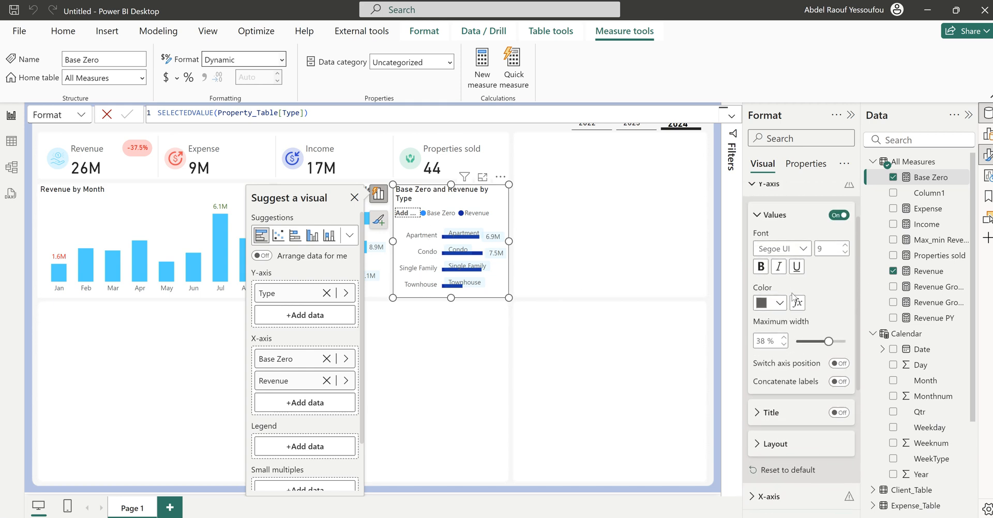
scroll(792, 296, up, 2)
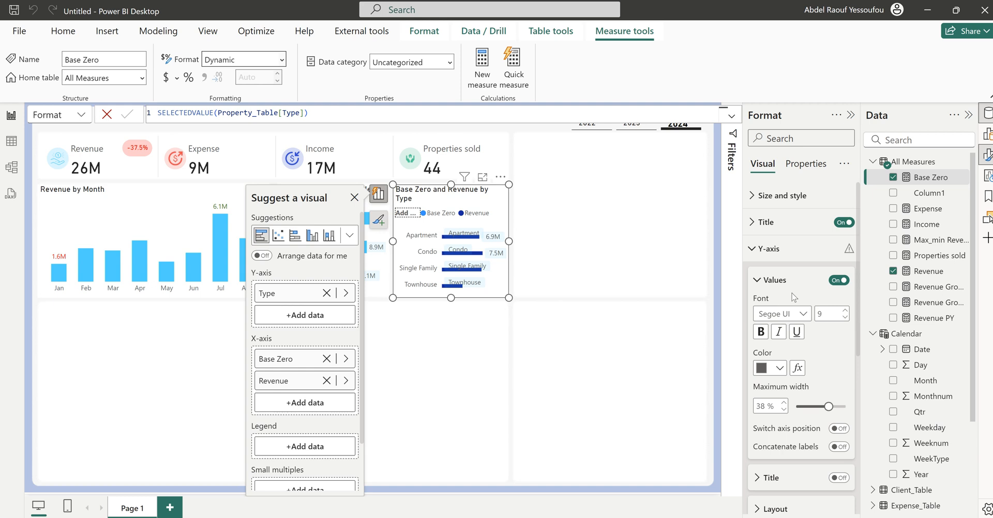
click(836, 281)
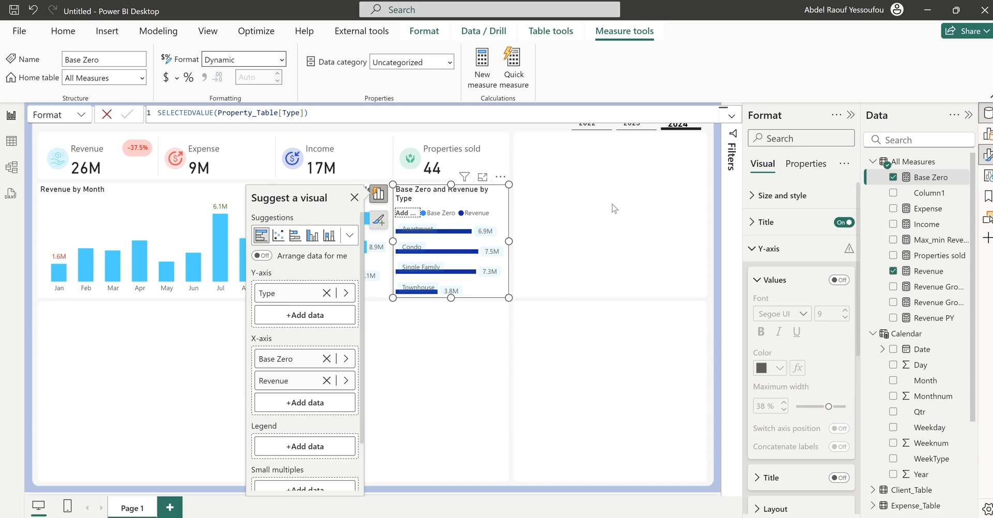
click(554, 401)
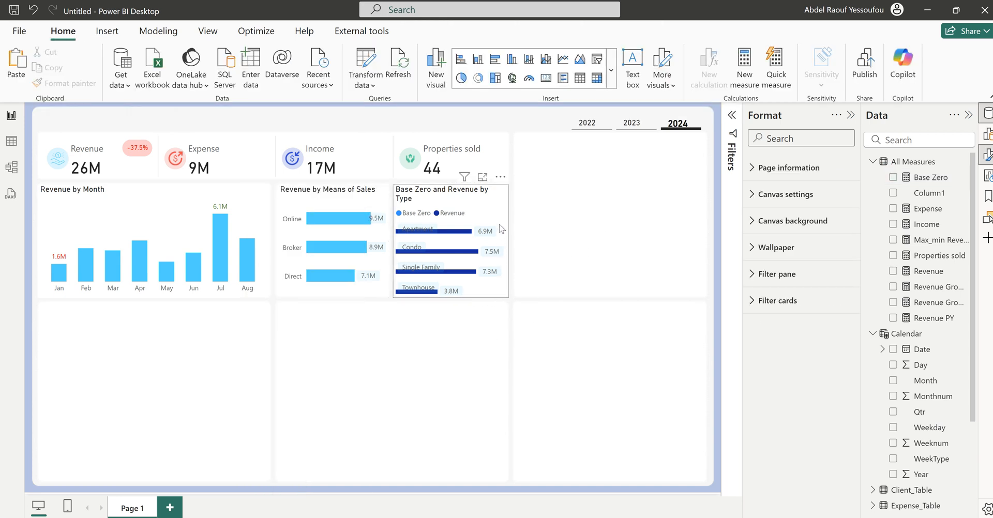
Create a measure in the All Measures table defined as Whole = 1 and format it as a percentage.
right_click(906, 165)
click(845, 187)
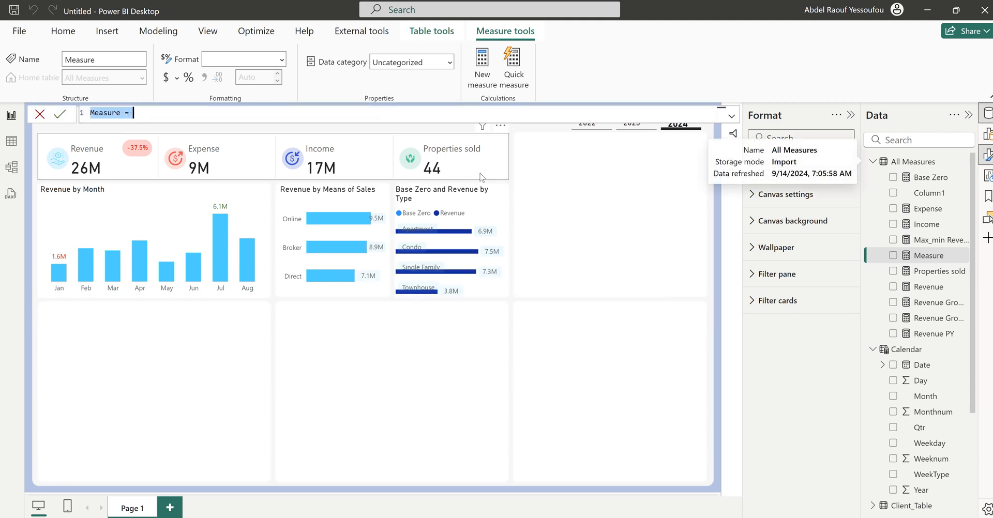
text(Whole = 1)
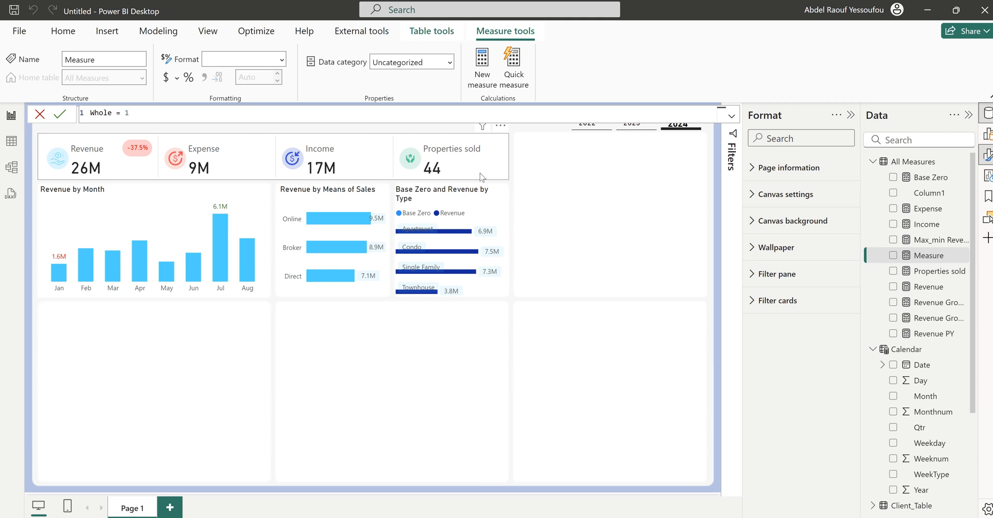
key(Return)
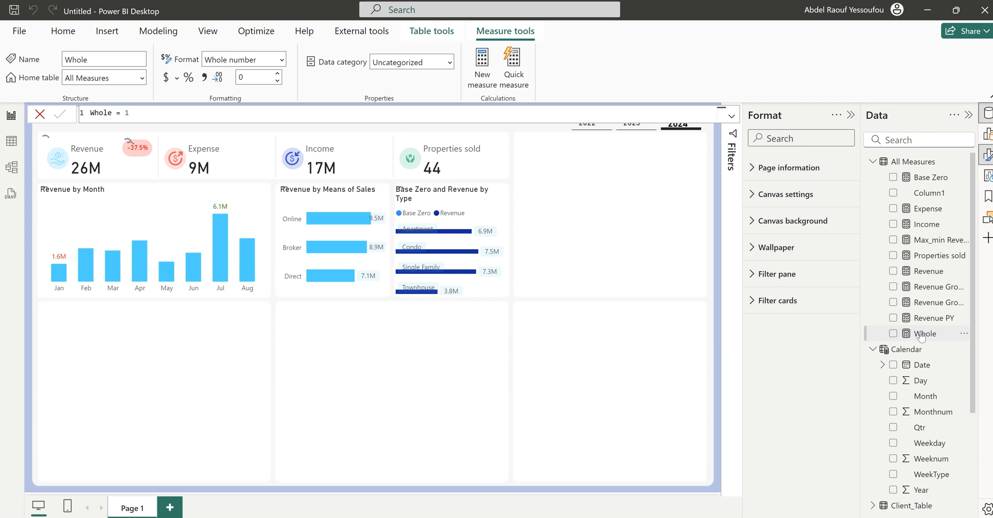
click(188, 77)
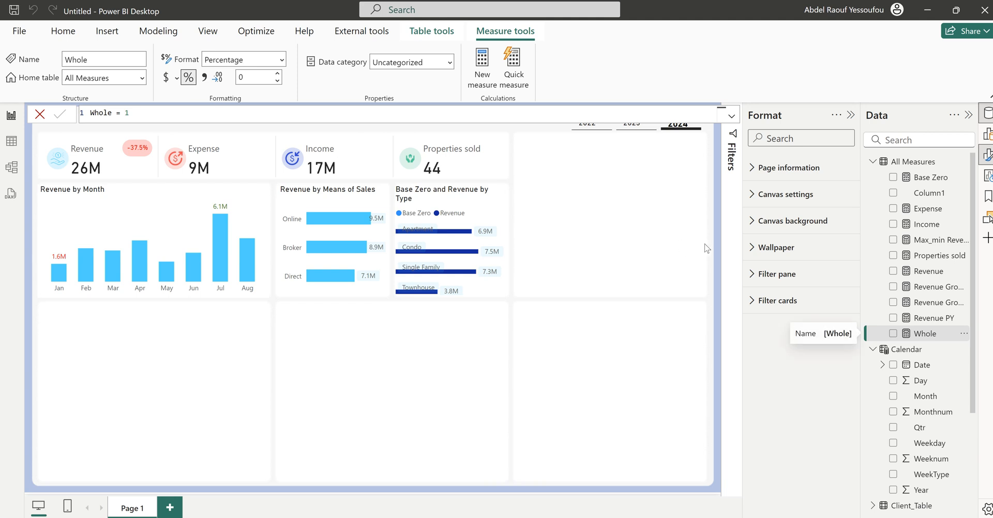
Add the Whole measure below Revenue on the X-axis of the property type chart and compare with the reference PropertyManegementDashboard report.
click(458, 297)
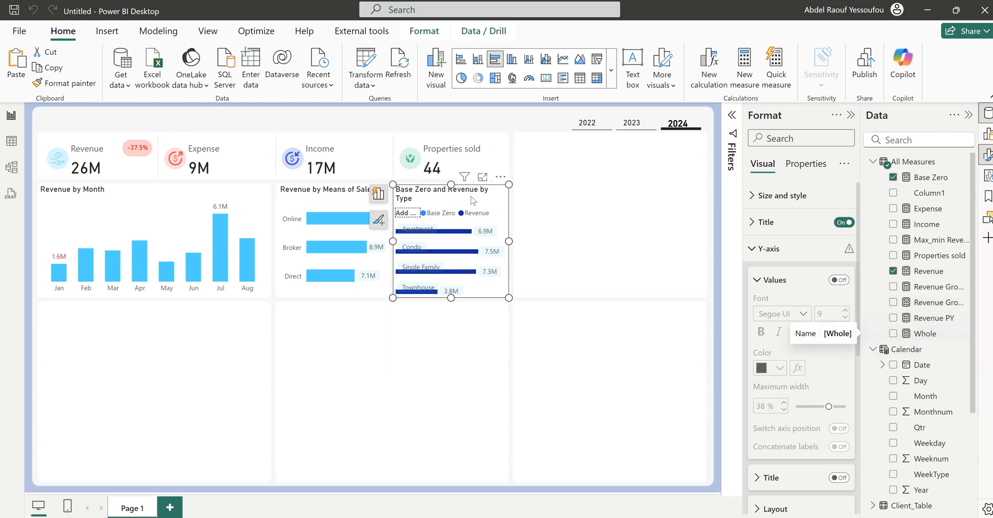
click(378, 196)
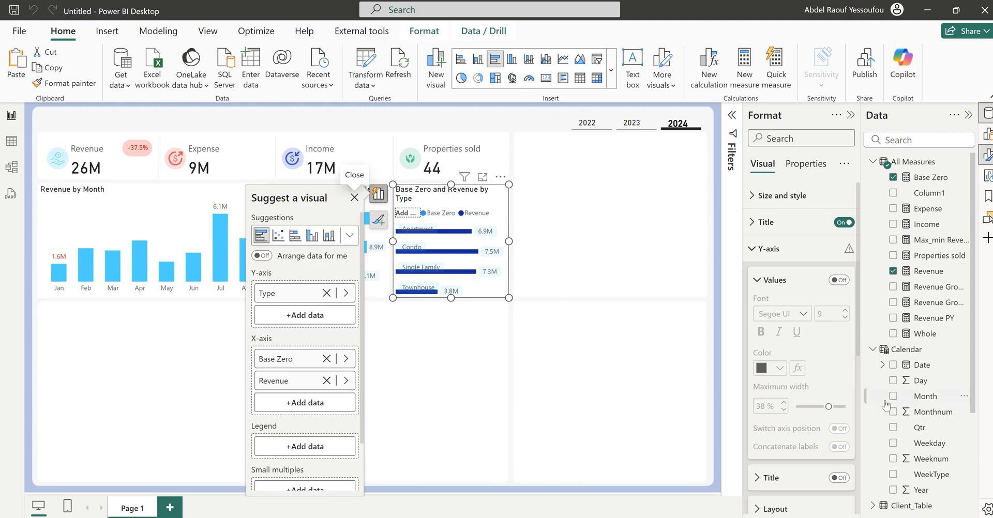
drag(925, 334, 314, 402)
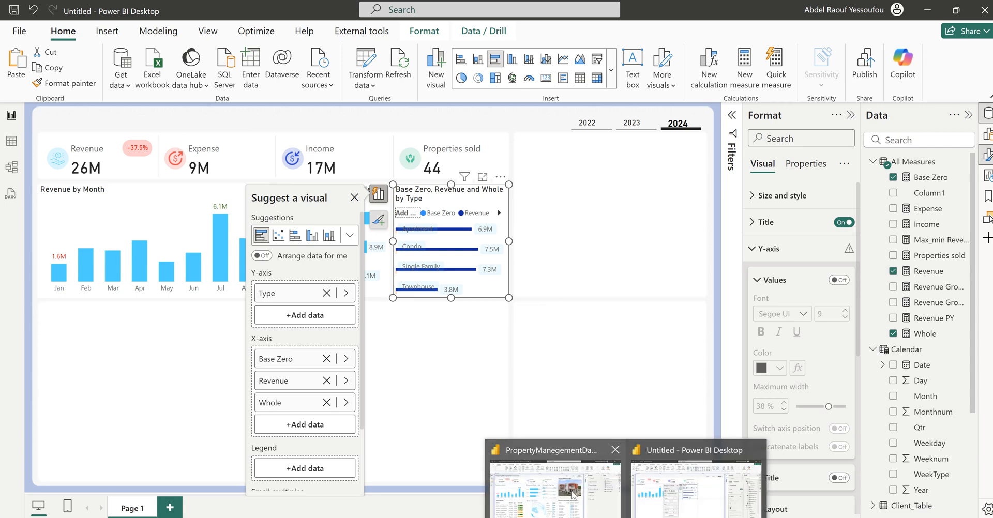
click(572, 491)
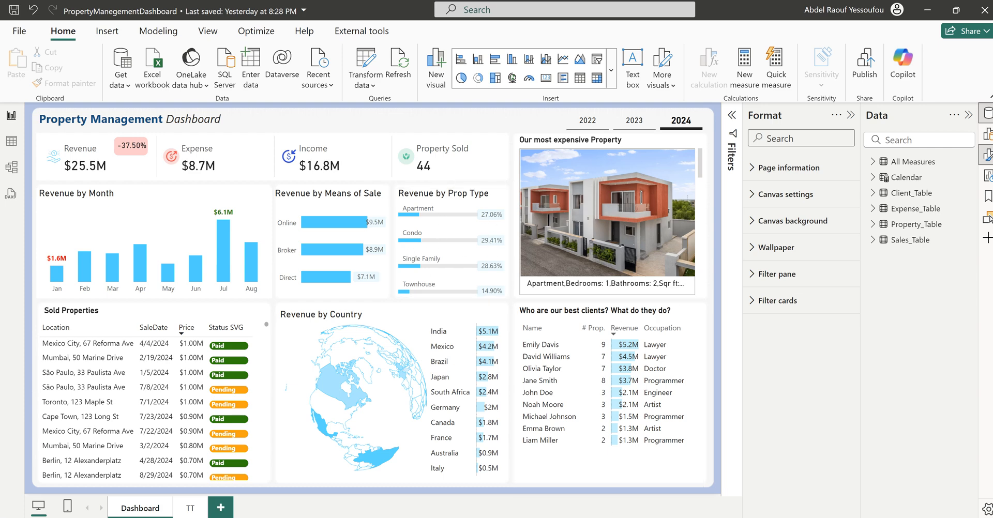
mouse_move(626, 516)
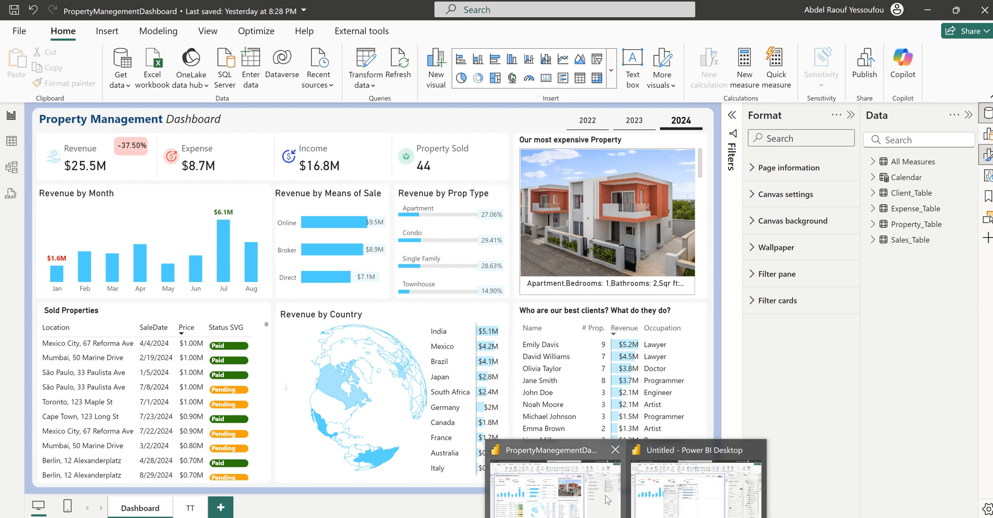
click(691, 494)
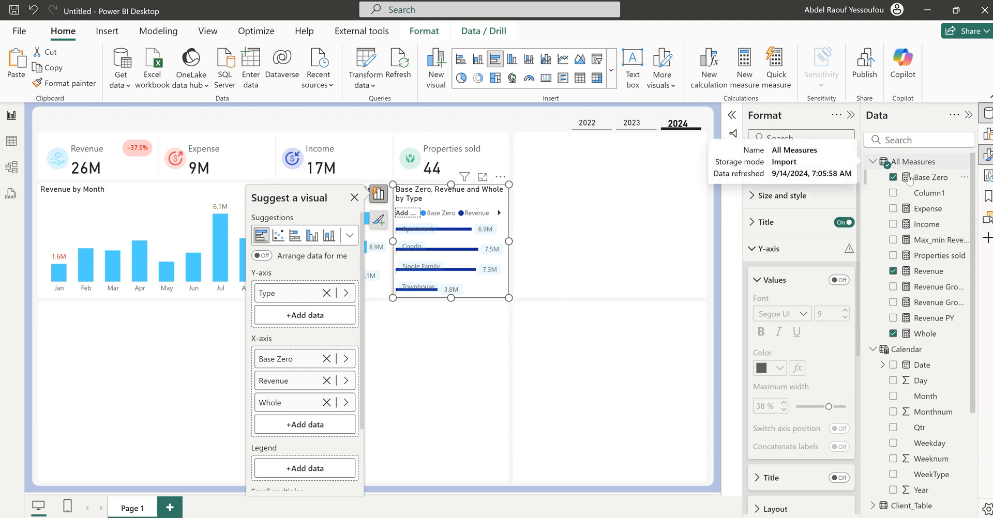
Start a new measure named % GT in the All Measures table, with [Revenue] divided by a CALCULATE function.
right_click(919, 165)
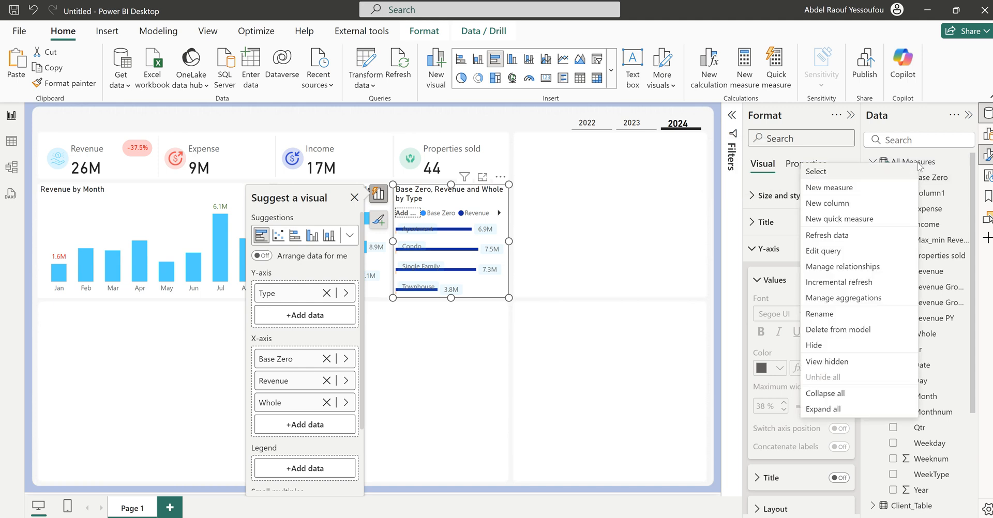
click(842, 195)
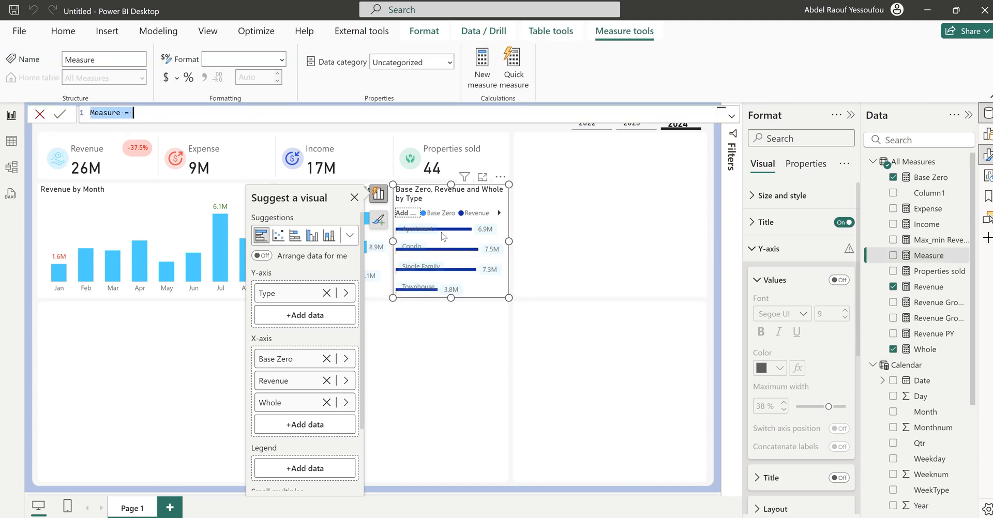
text(%)
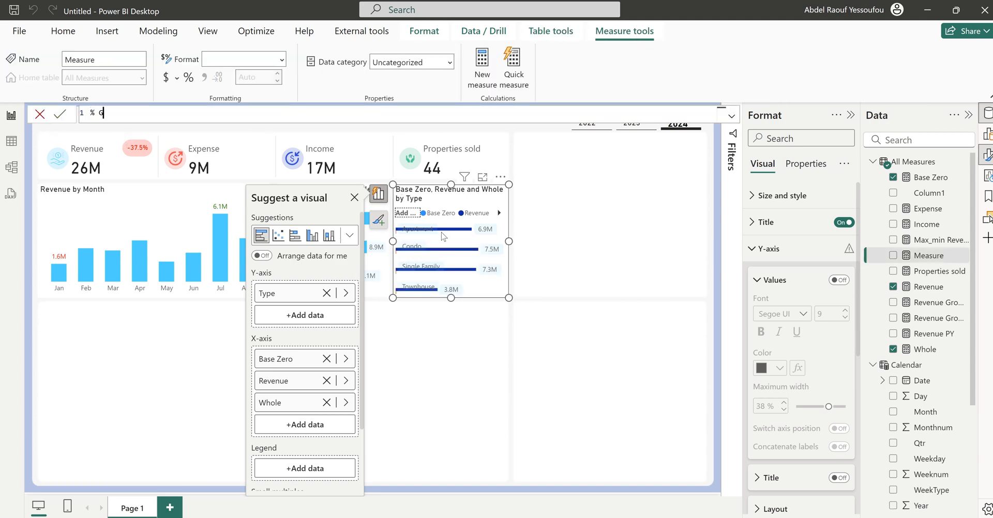
text( GT =)
key(shift+Return)
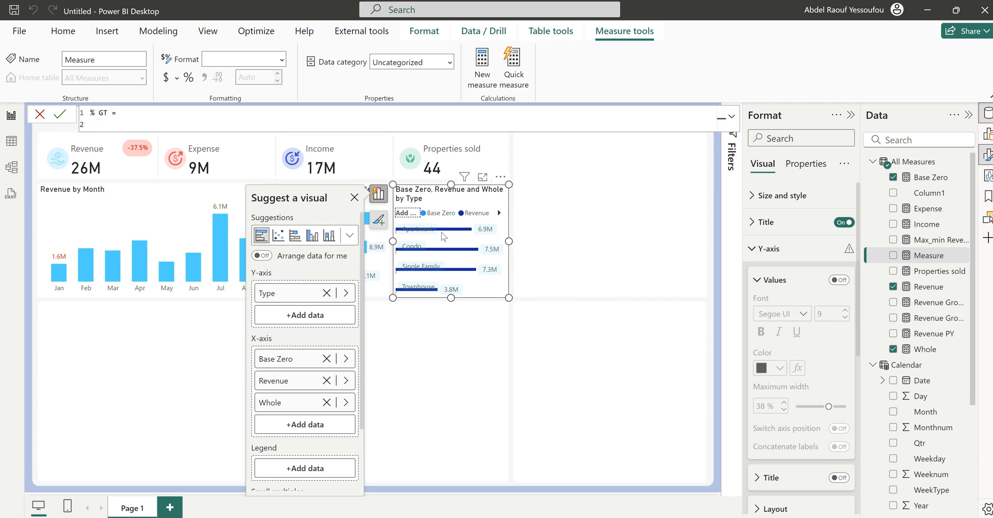
text(rev)
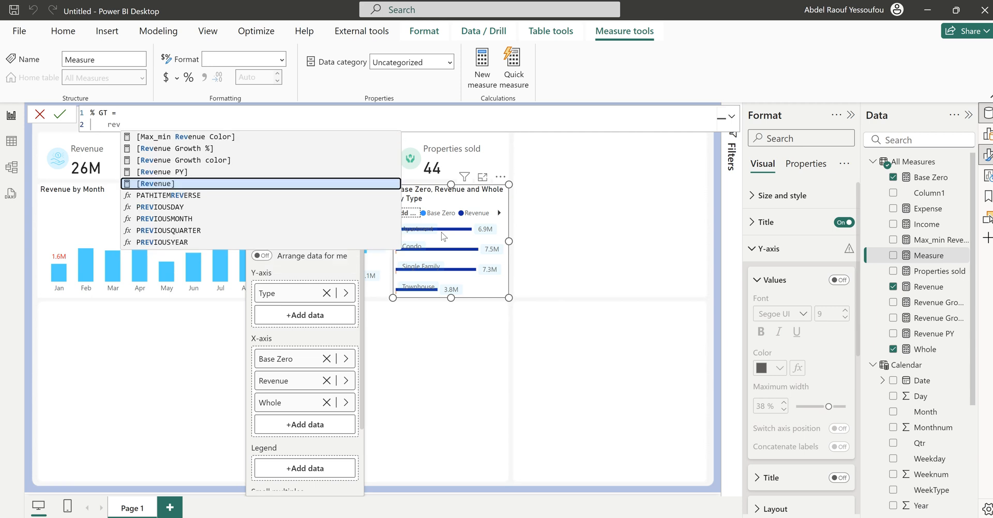
key(Tab)
text(/cal)
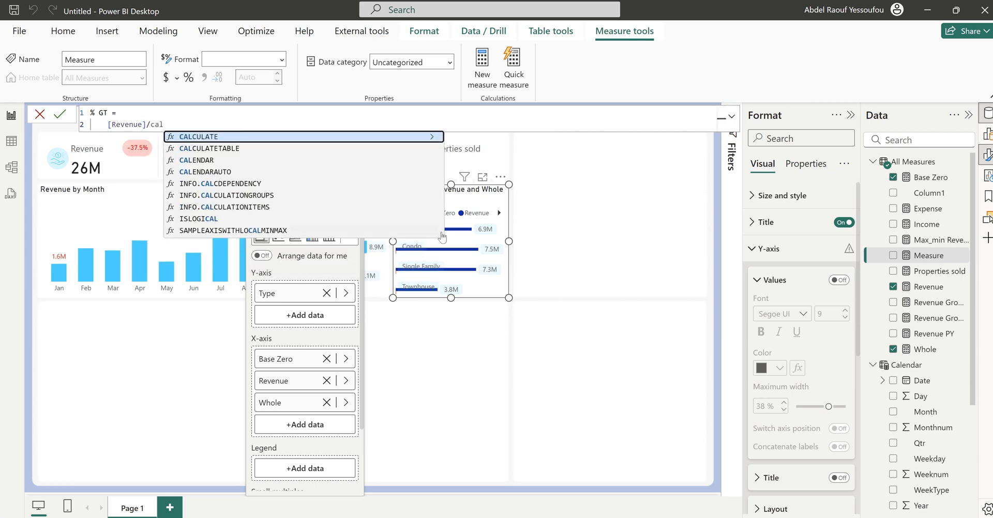
key(Tab)
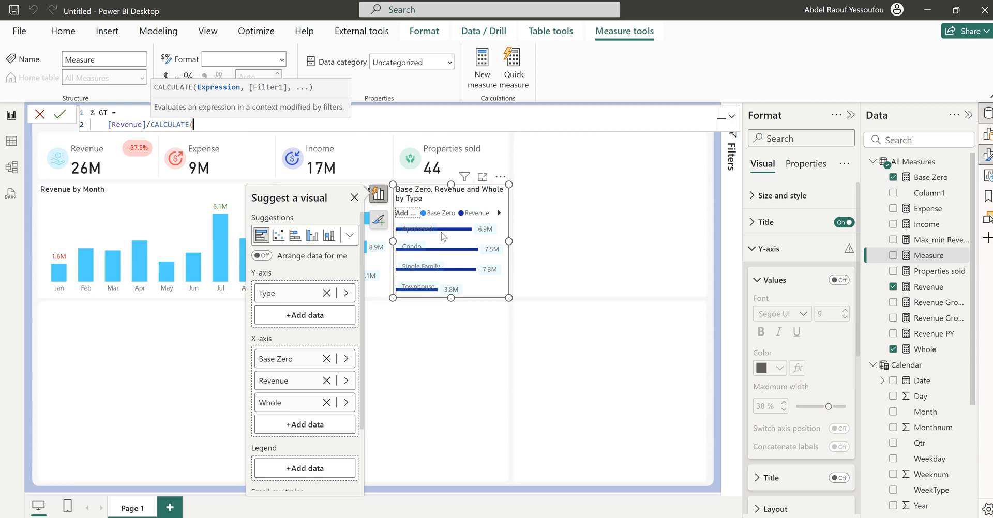
Complete the % GT denominator as CALCULATE([Revenue], ALLSELECTED()) and commit the measure.
text(se)
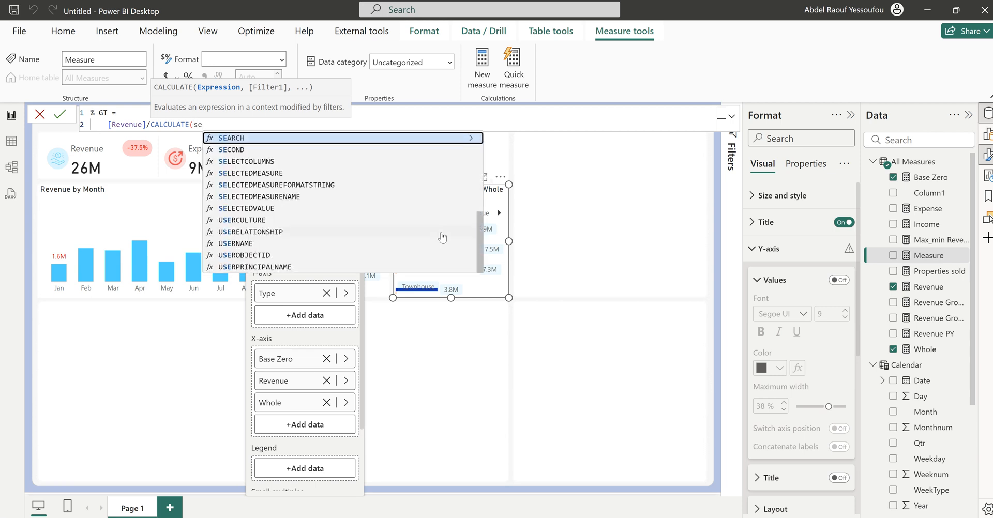
key(BackSpace)
key(BackSpace)
text(rev)
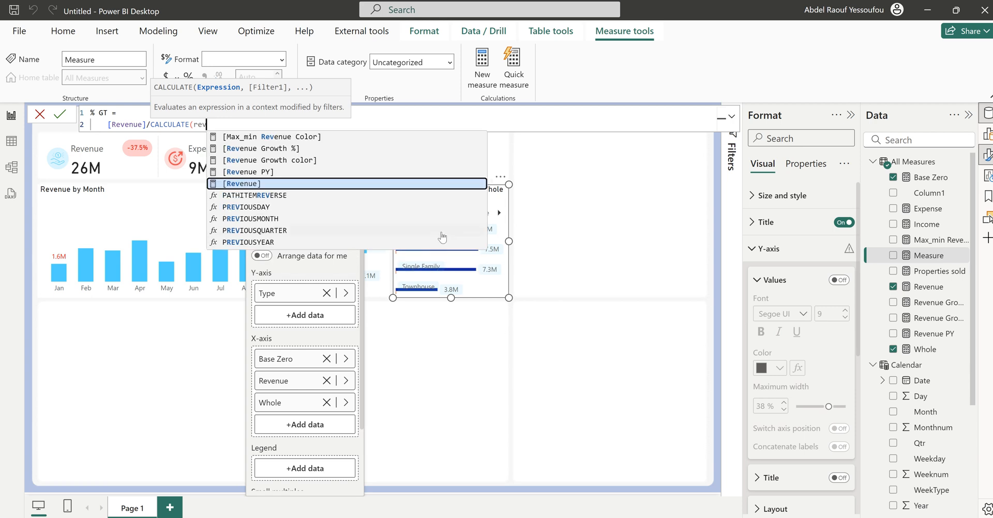
key(Tab)
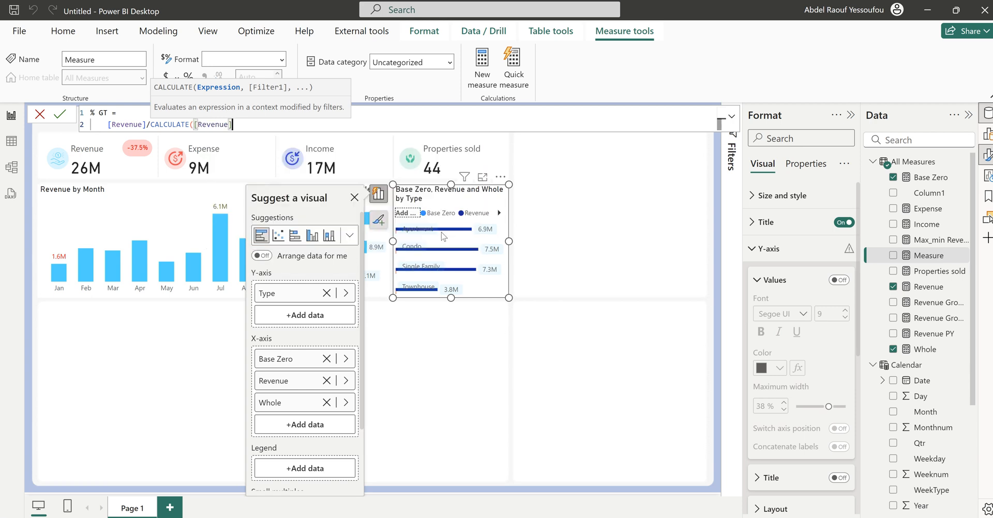
text(, all)
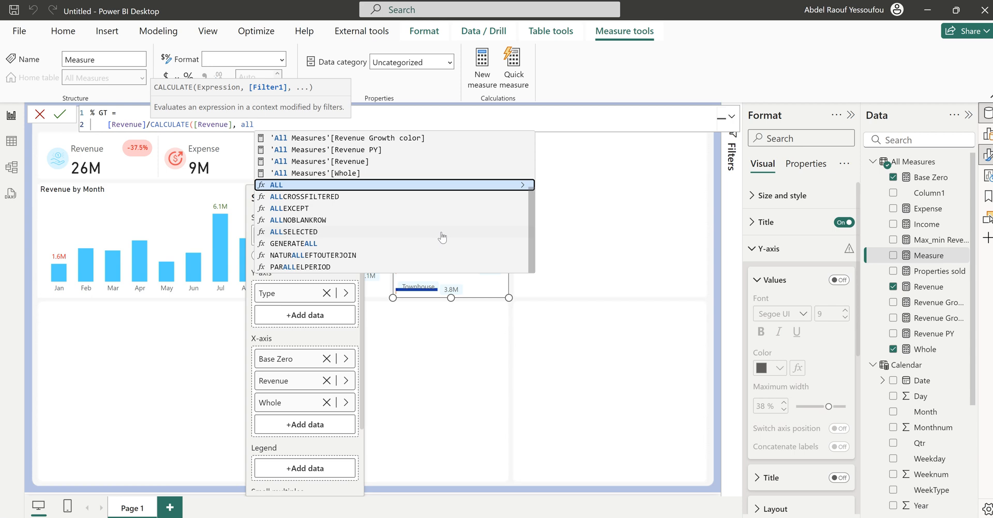
key(Down)
key(Down)
key(Down)
key(Down)
key(Tab)
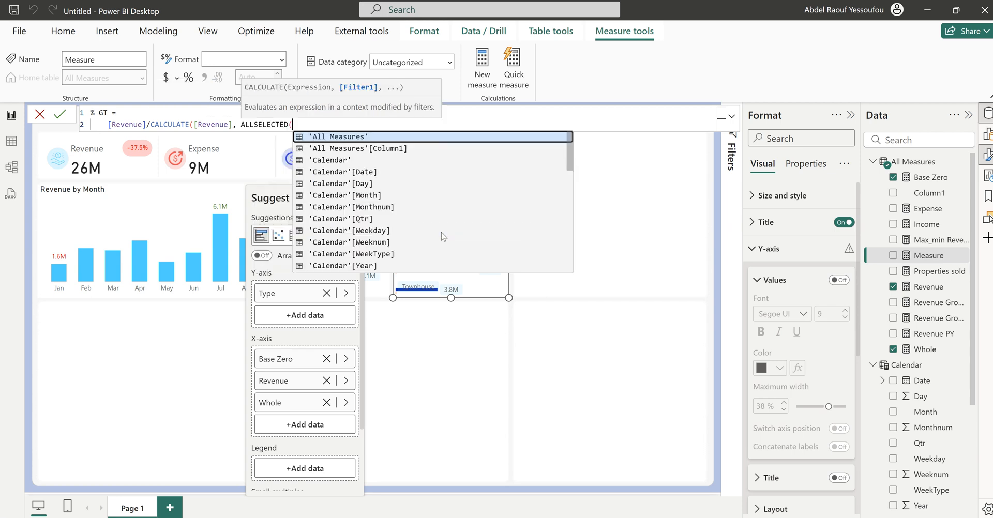
text())
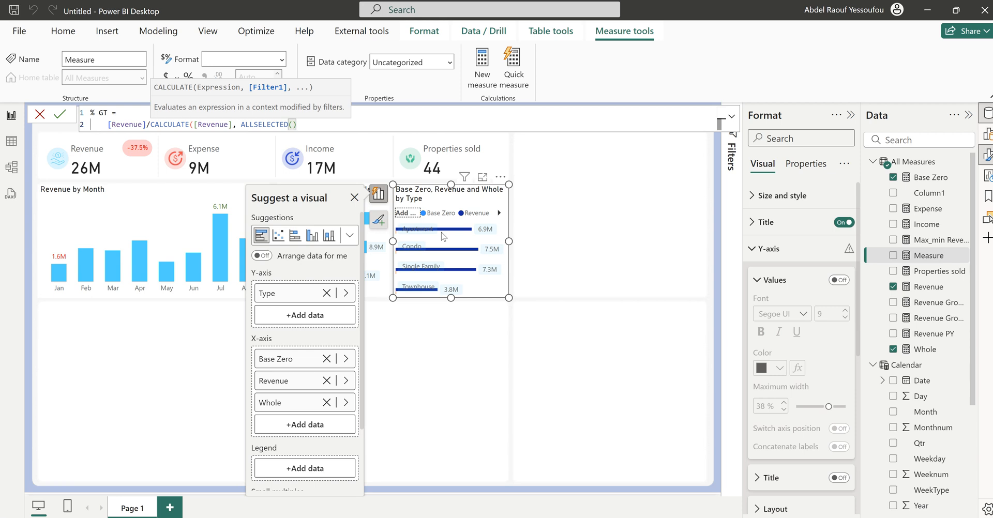
text())
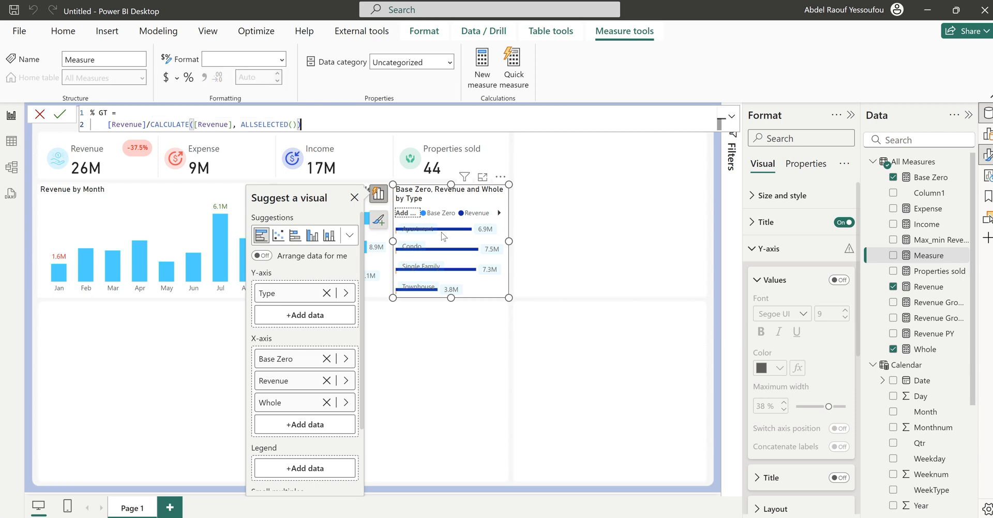
key(Return)
Insert a table visual on the empty canvas area with Type from Property_Table, Revenue and % GT as its columns.
click(436, 329)
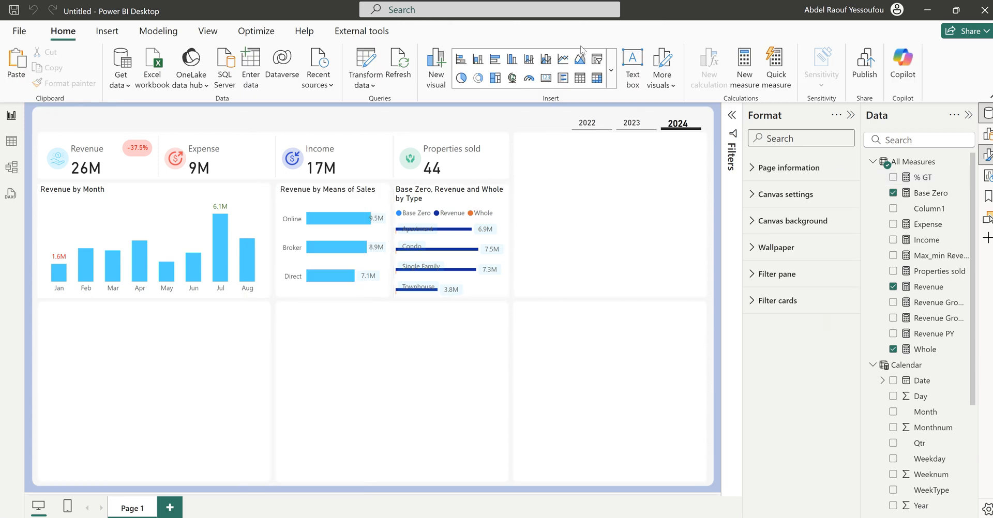
click(579, 78)
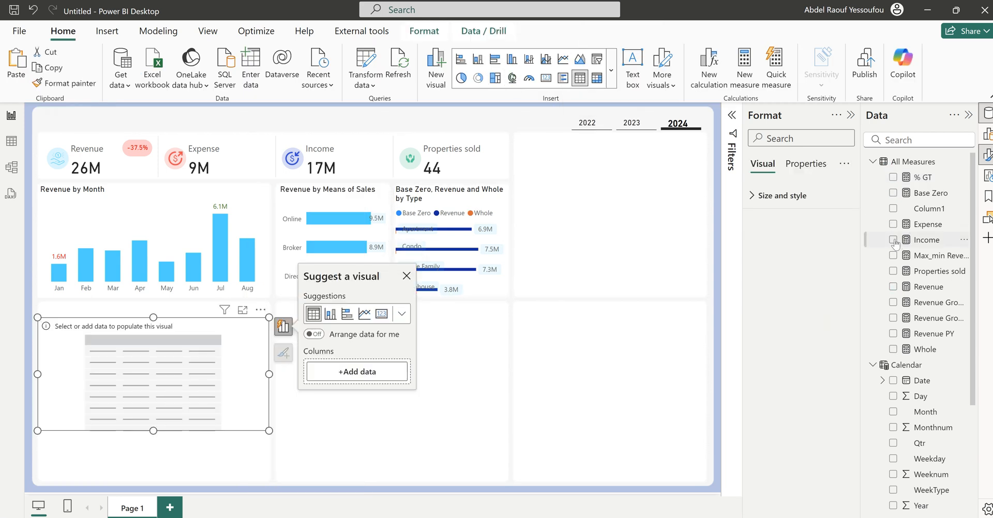
scroll(923, 399, down, 3)
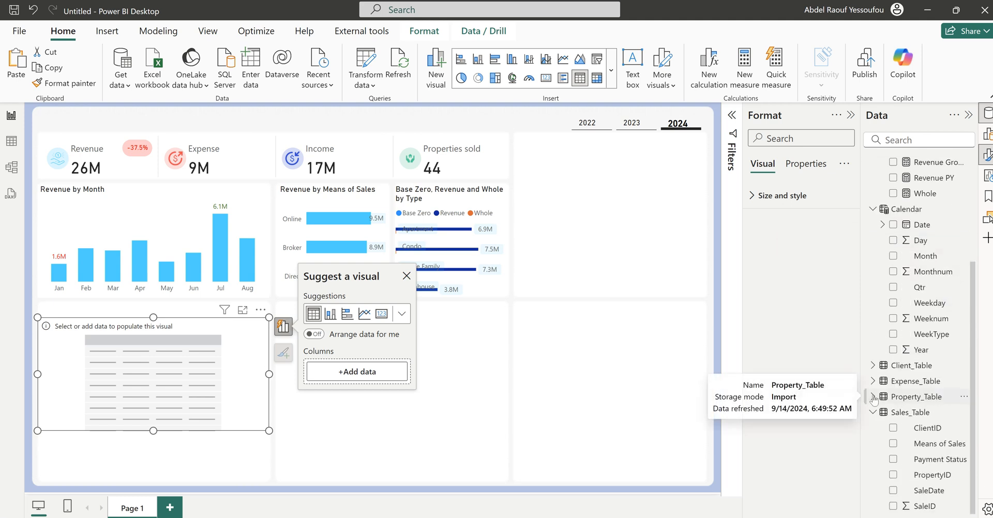
click(922, 397)
scroll(910, 489, down, 1)
scroll(910, 489, down, 2)
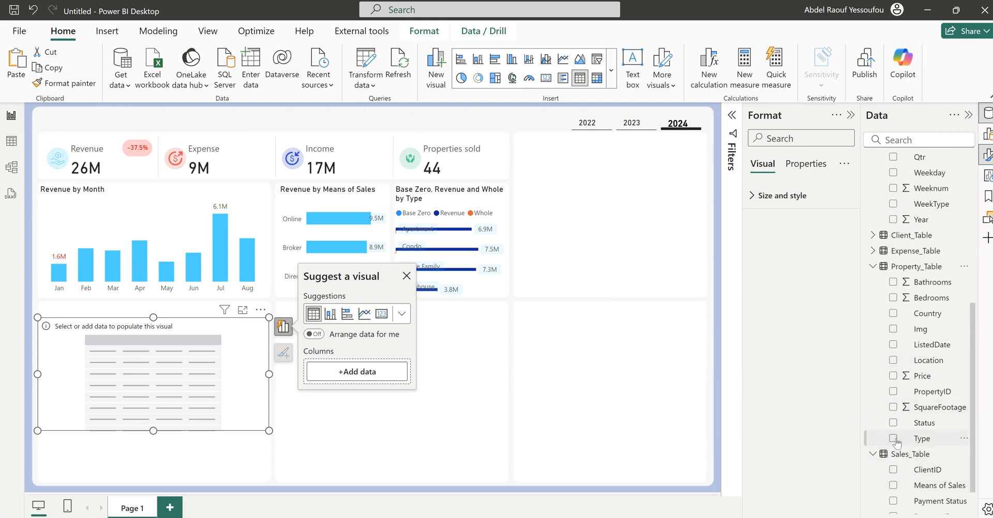
click(896, 440)
scroll(902, 290, up, 6)
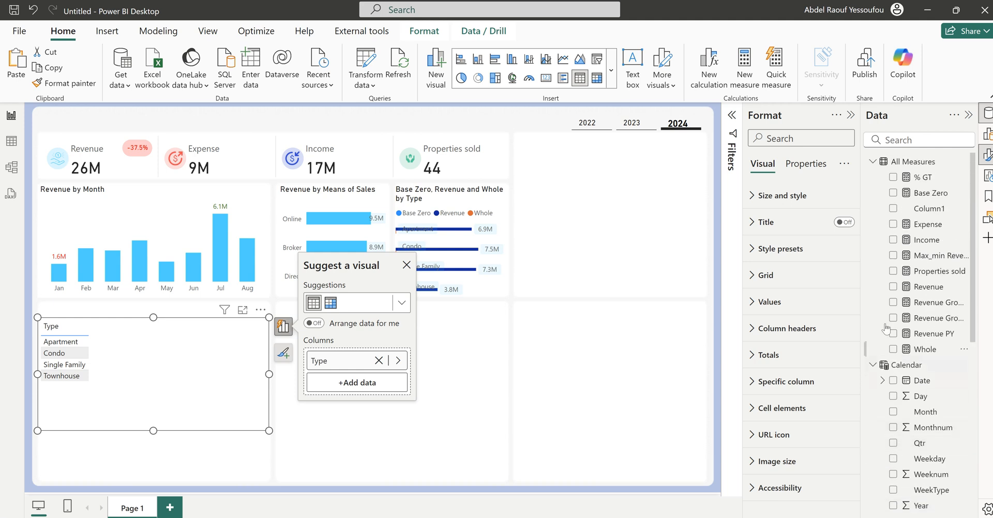
click(893, 287)
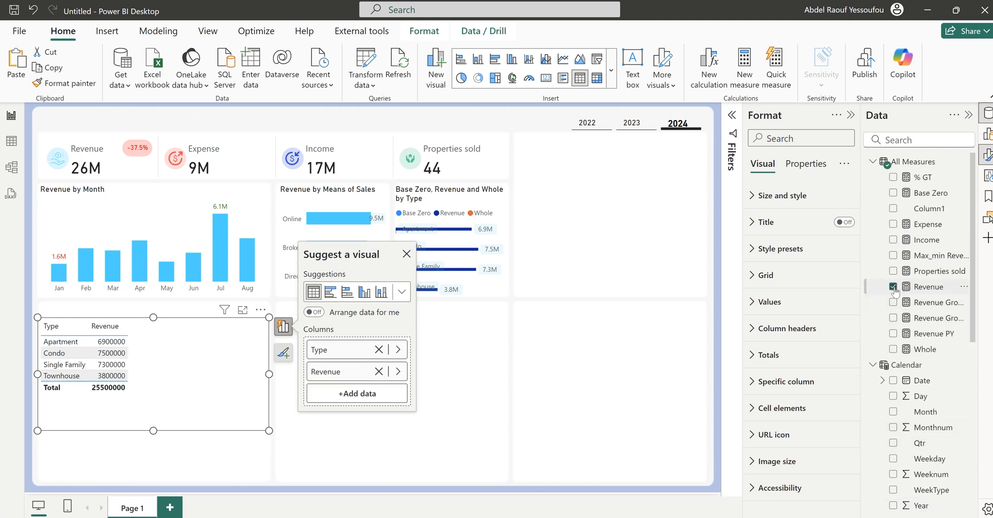
click(892, 177)
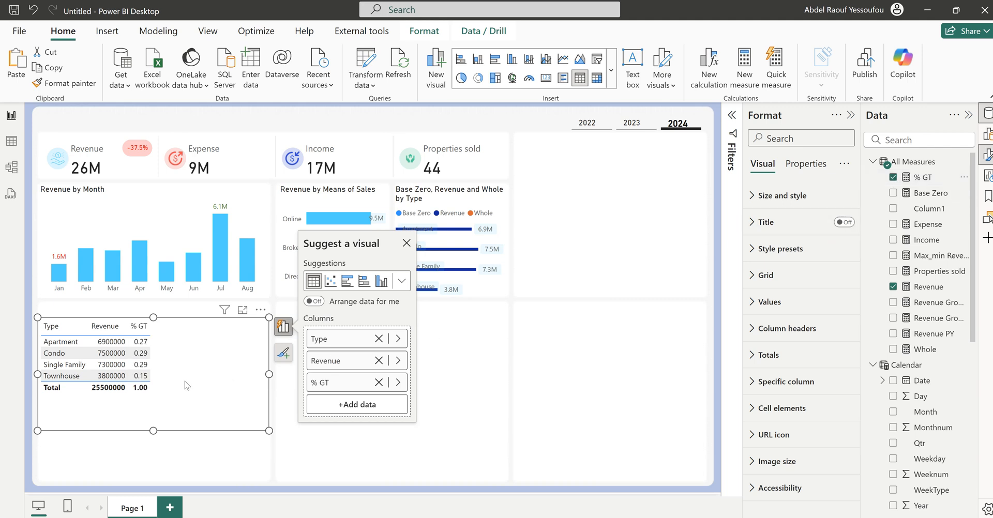
Format the % GT measure as a percentage with 2 decimals and sort the table by Revenue in descending order.
click(923, 177)
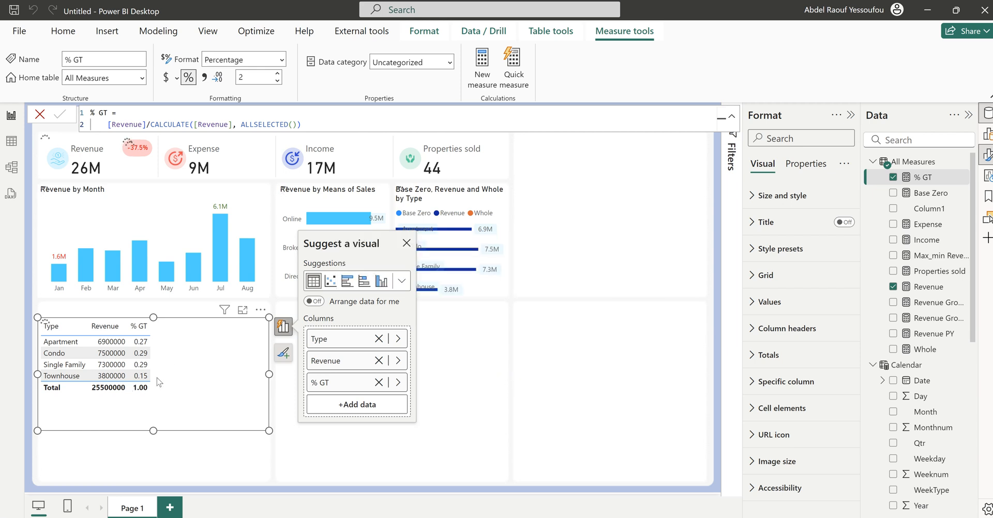
click(105, 327)
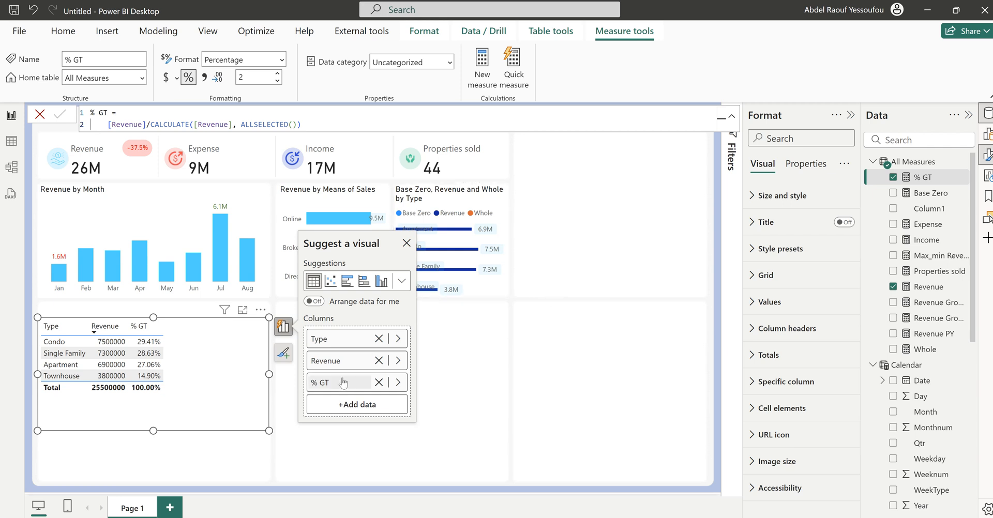
Replace the Revenue column of the table visual with the % GT measure.
click(400, 363)
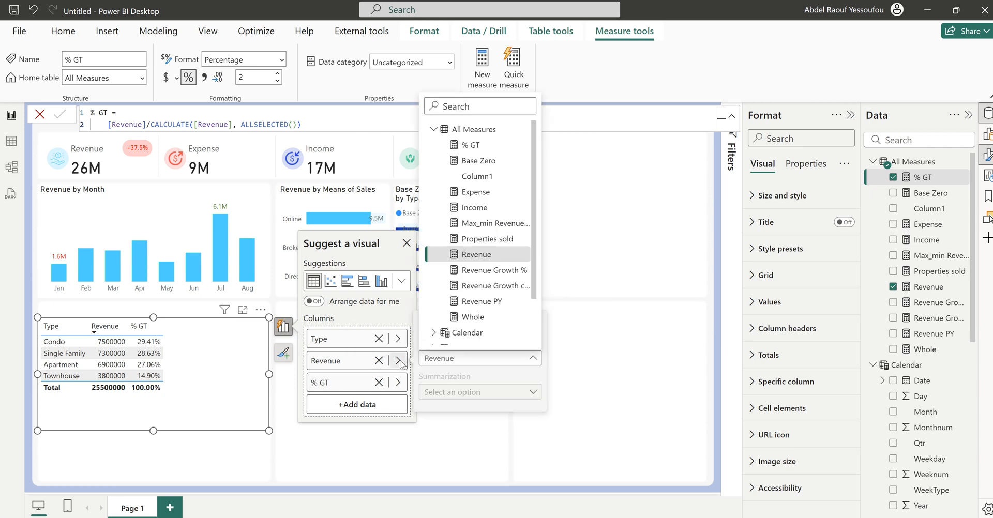
click(473, 126)
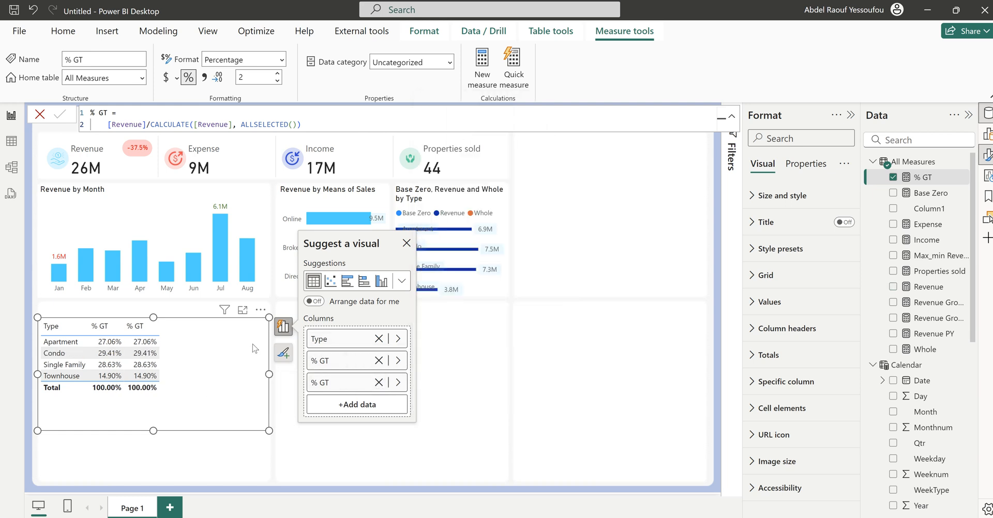
Delete the temporary table visual showing Type and % GT from the canvas.
click(262, 335)
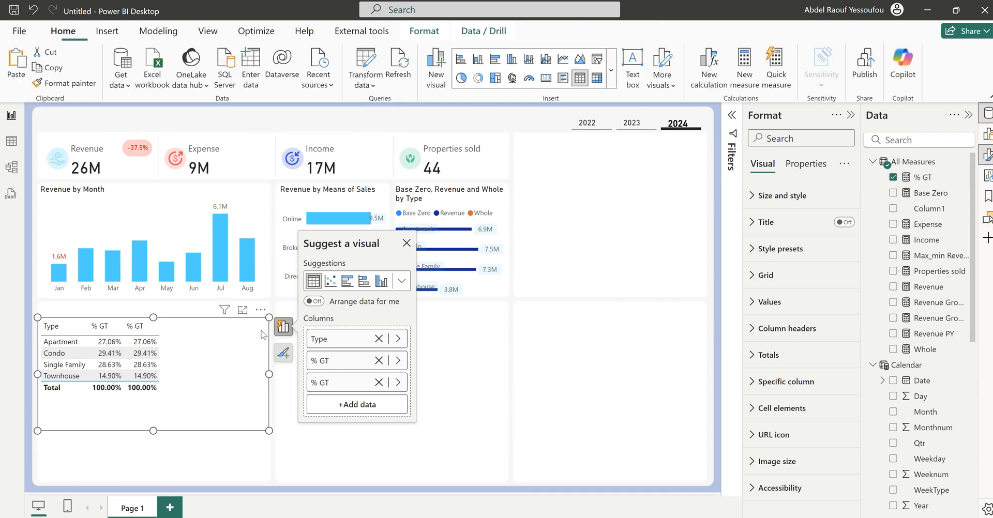
key(Delete)
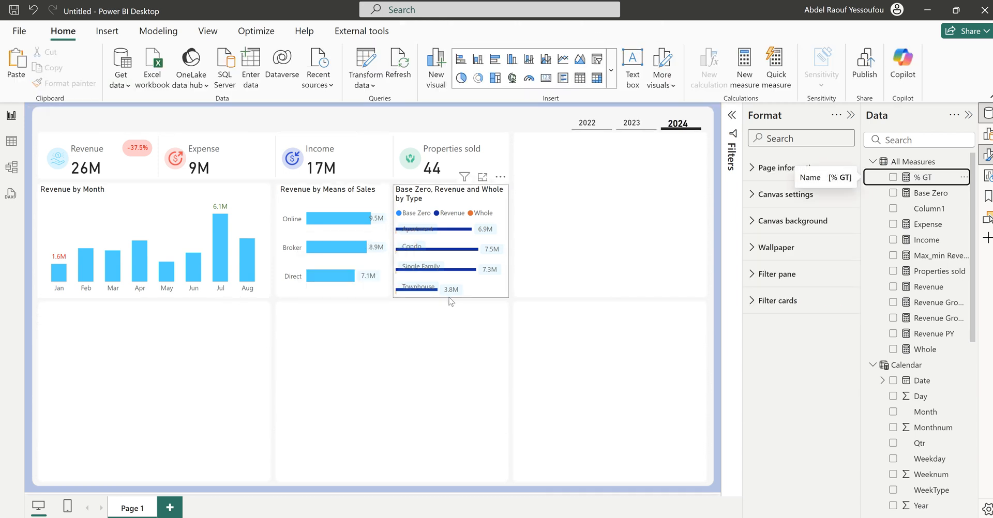
Replace Revenue with the % GT measure on the X-axis of the by-Type bar chart and widen the chart.
click(451, 296)
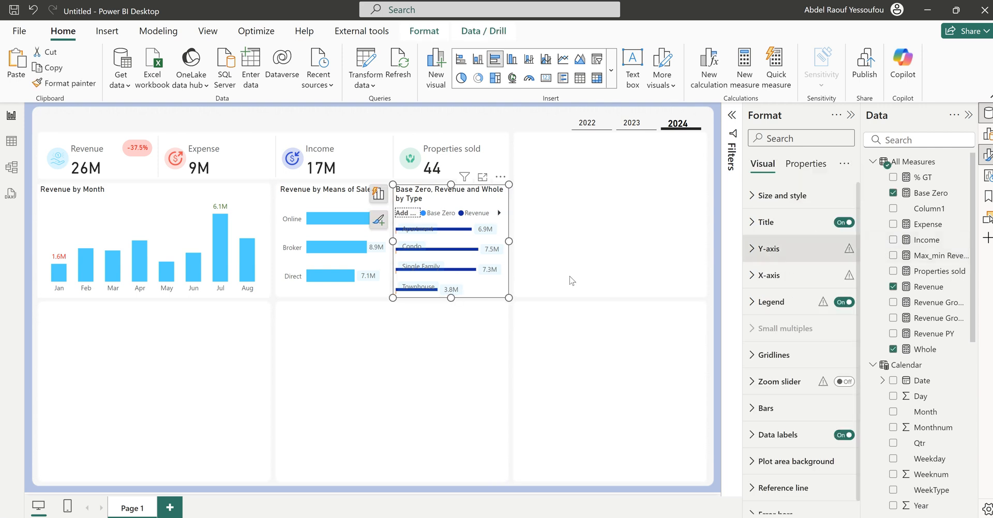
click(381, 201)
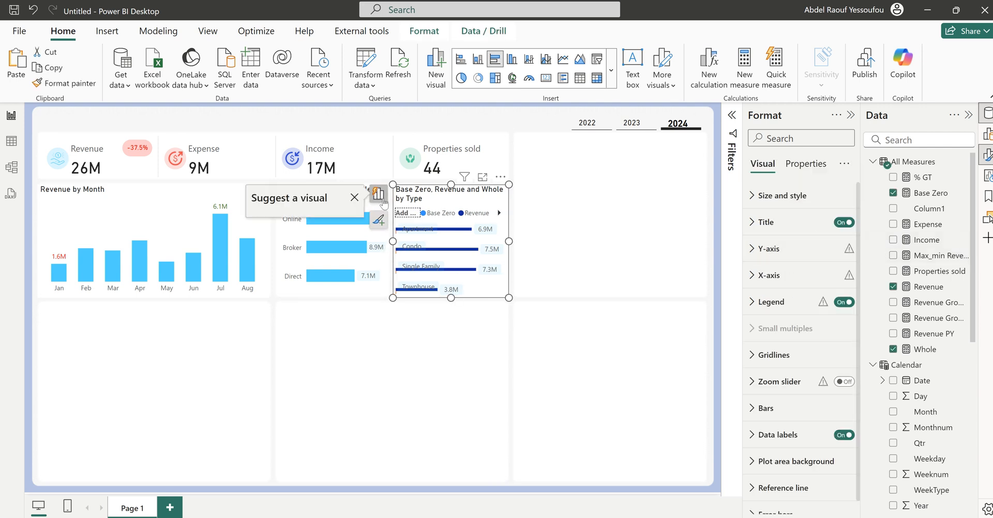
click(346, 380)
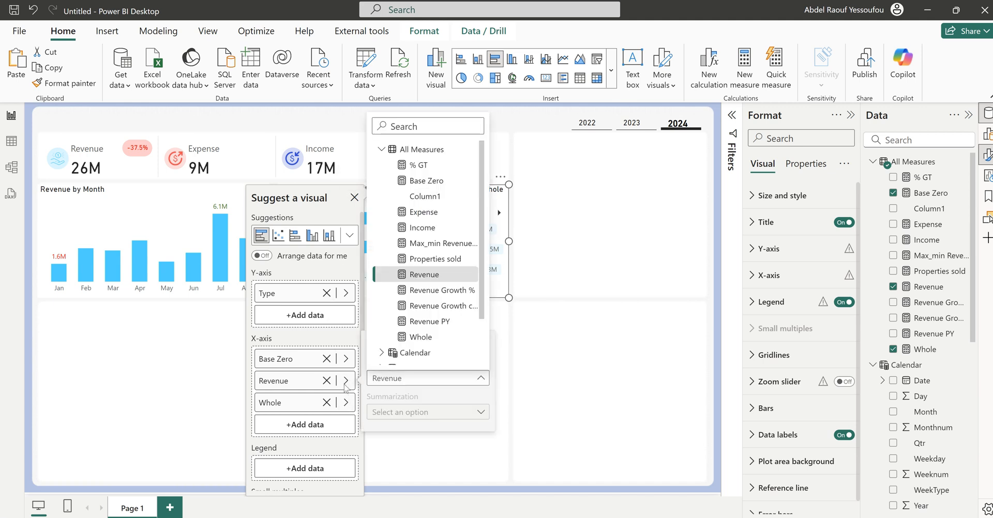
scroll(448, 283, down, 1)
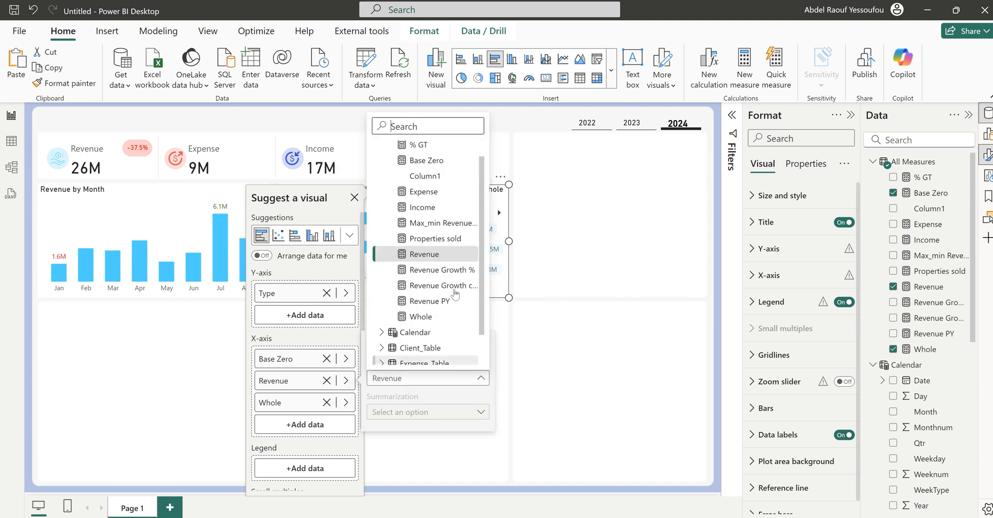
click(423, 145)
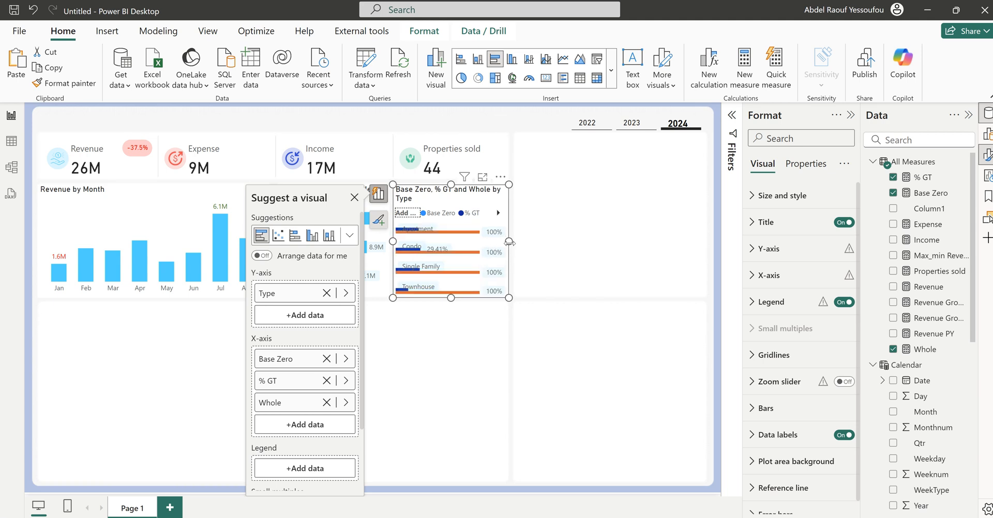
drag(543, 241, 606, 241)
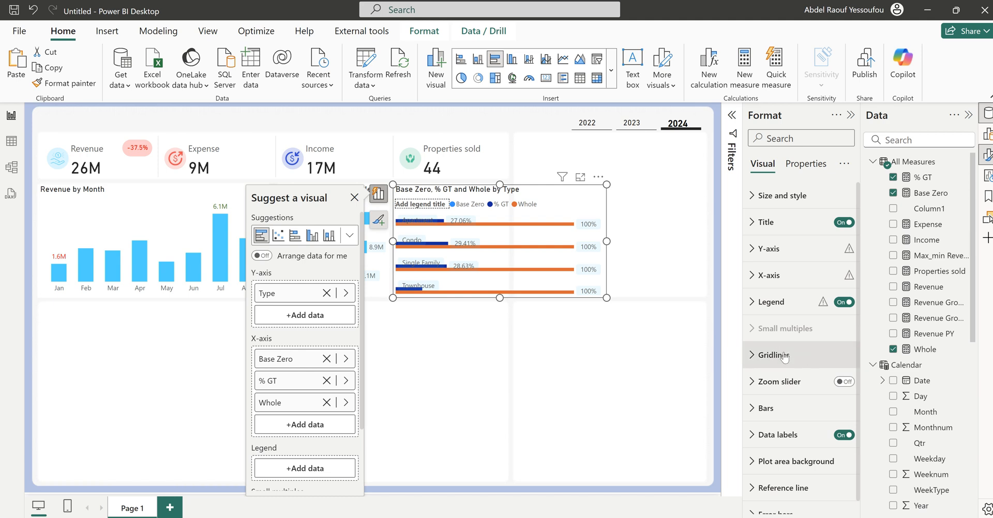
Set the bar color of the Base Zero series to the recently used light blue.
click(770, 408)
scroll(773, 411, down, 4)
click(784, 281)
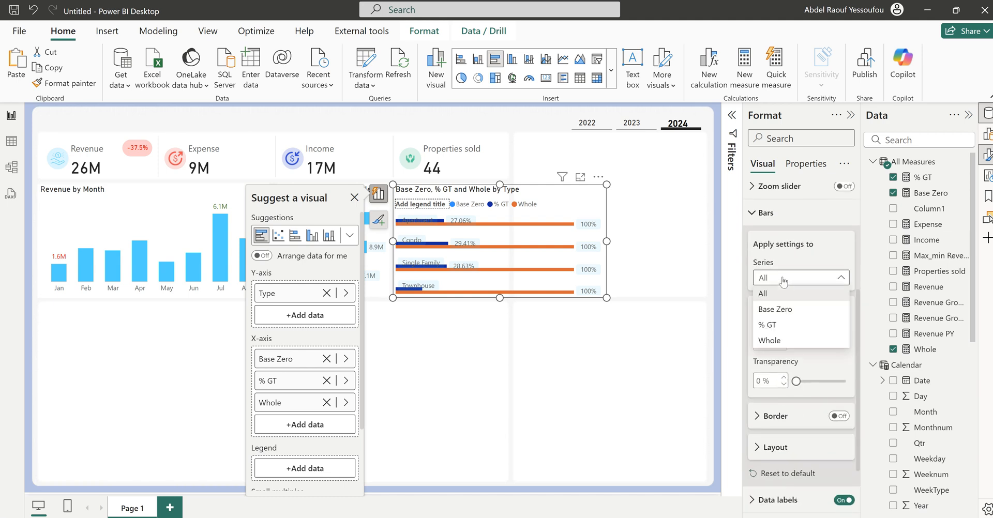
click(796, 310)
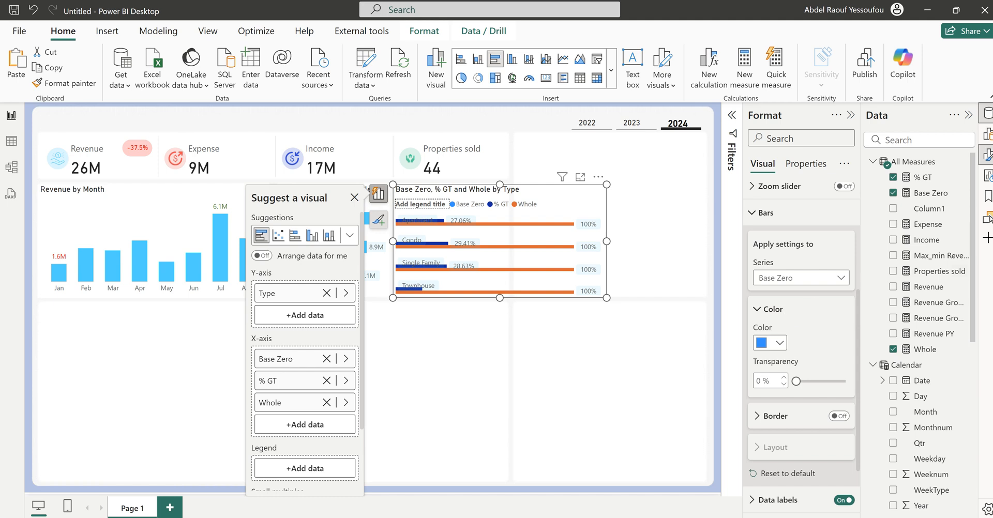
click(779, 343)
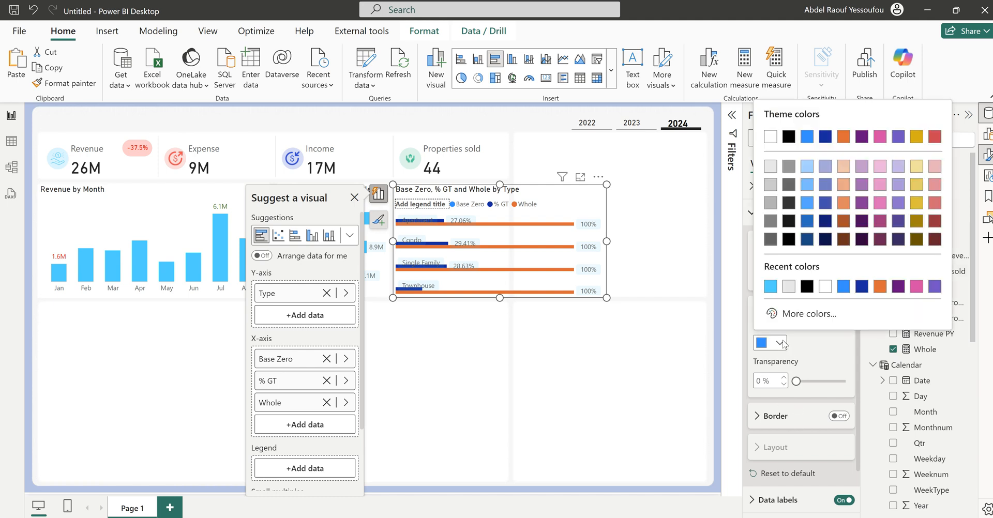
click(770, 287)
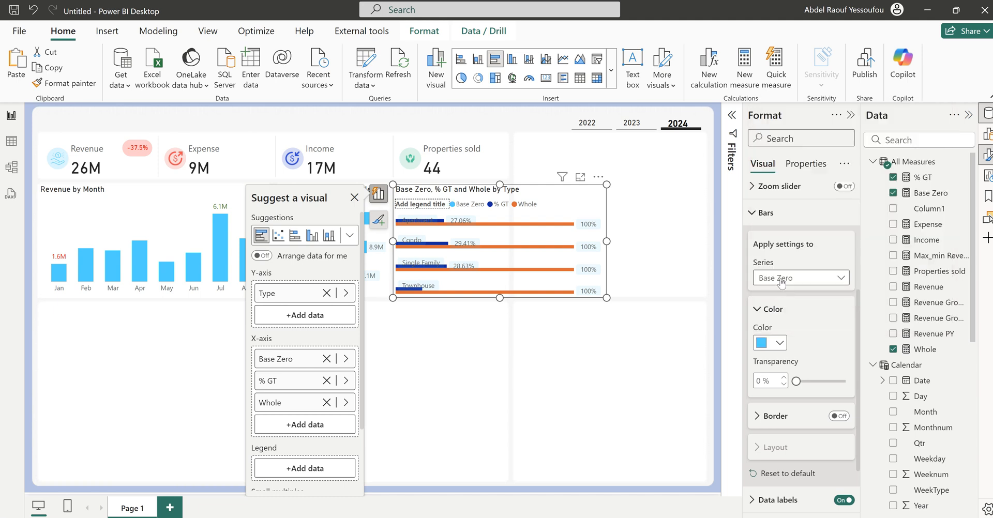
Set the bar color of the % GT series to white.
click(781, 283)
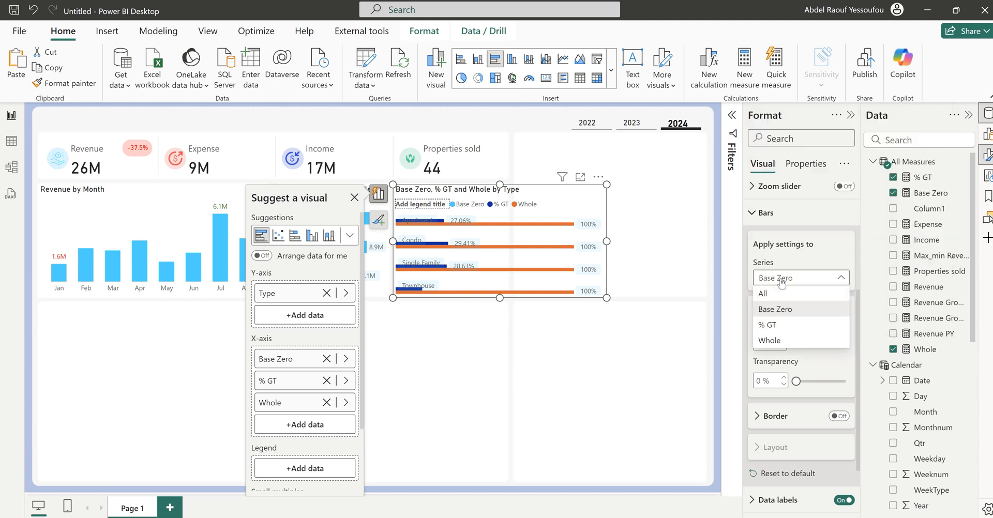
click(778, 326)
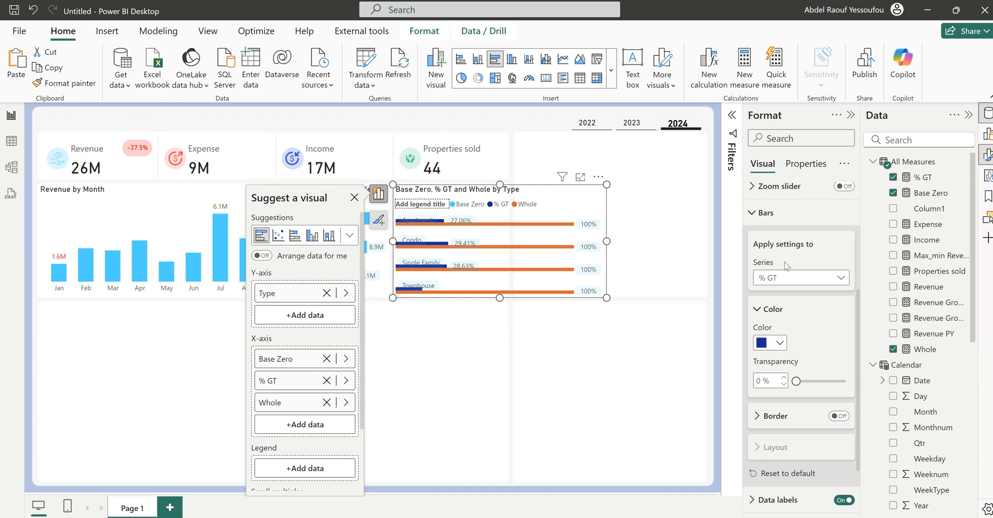
click(780, 343)
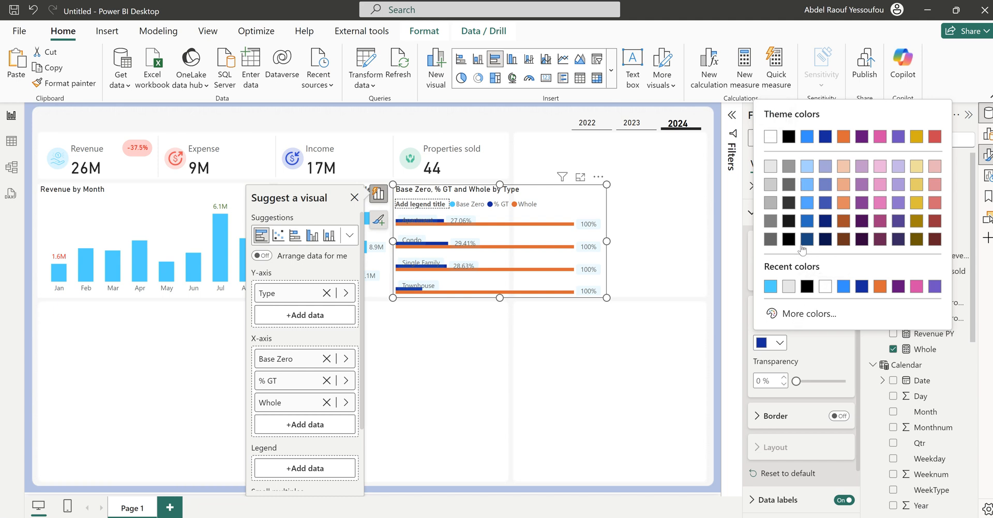
click(825, 287)
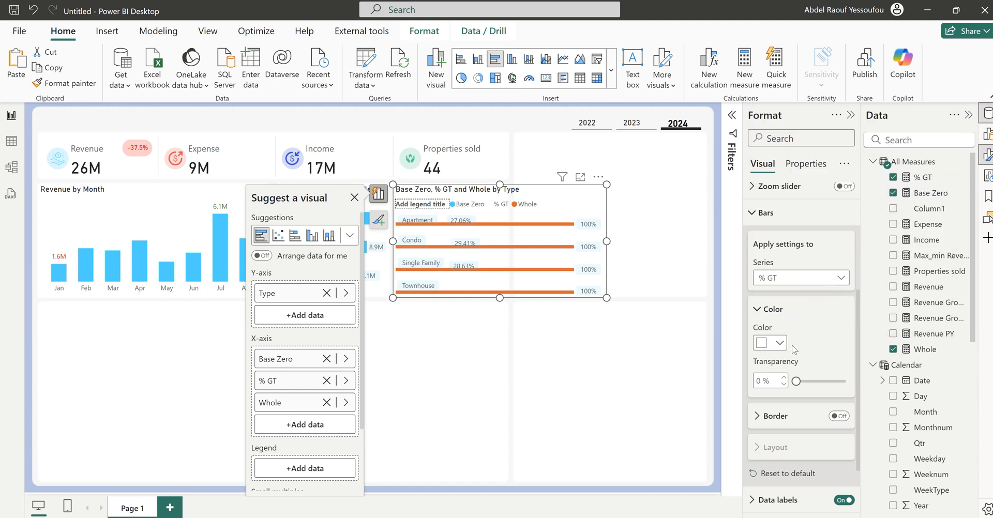
Set the bar color of the Whole series to the recently used light blue.
click(771, 279)
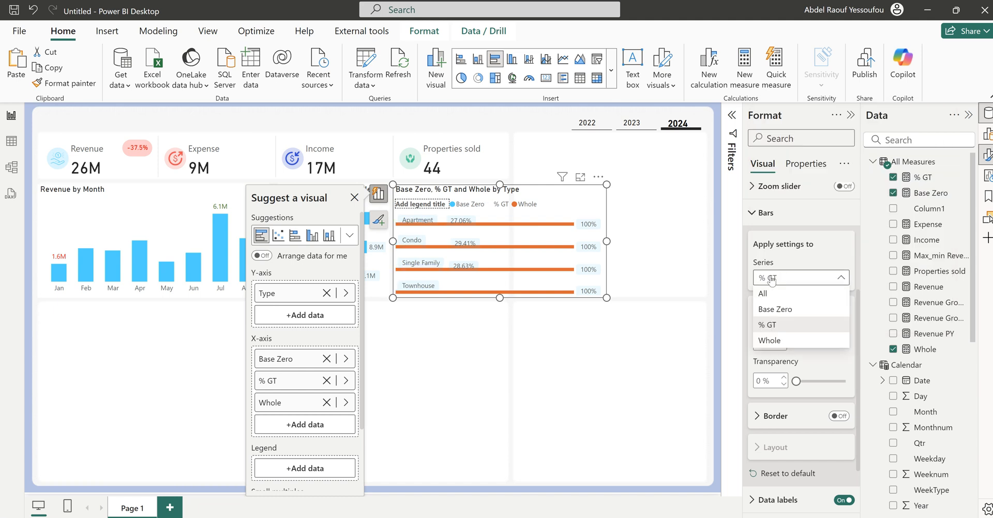
click(774, 341)
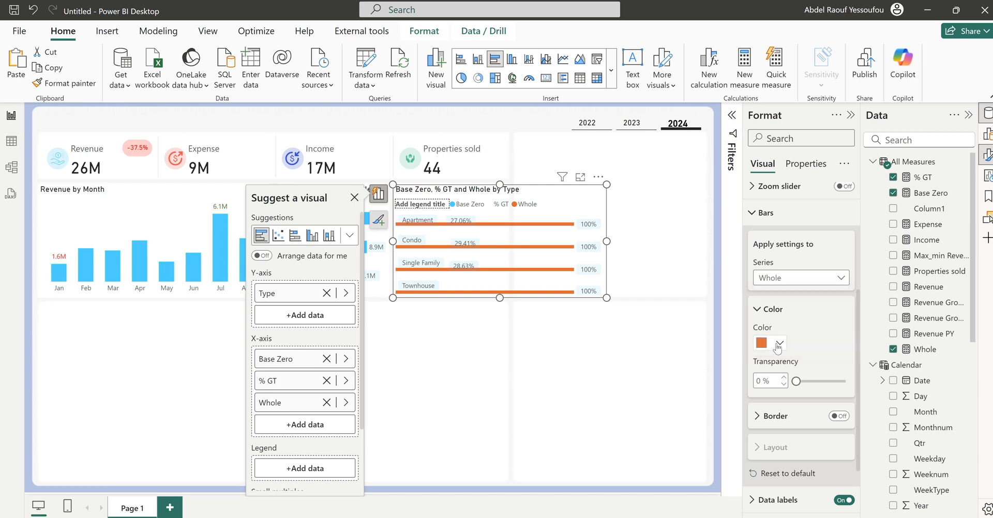
click(779, 344)
click(788, 286)
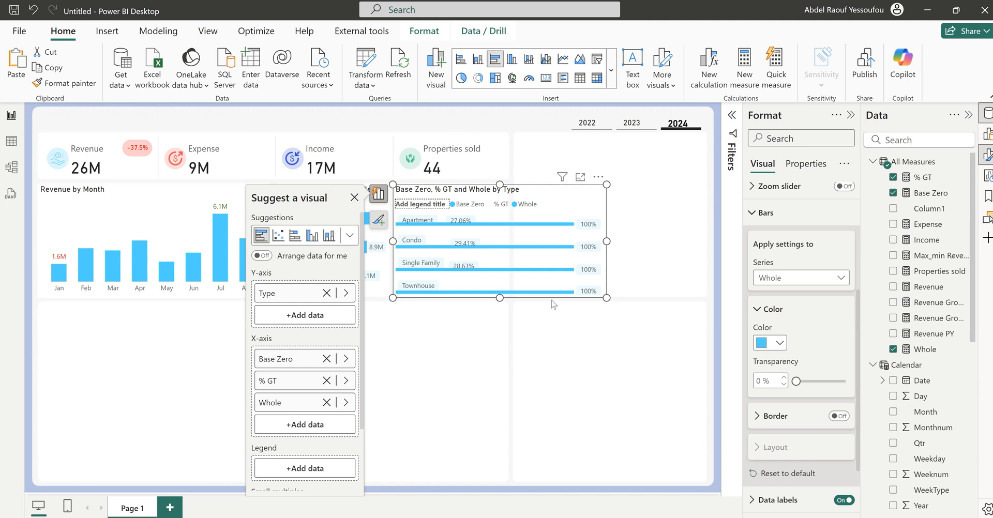
click(760, 213)
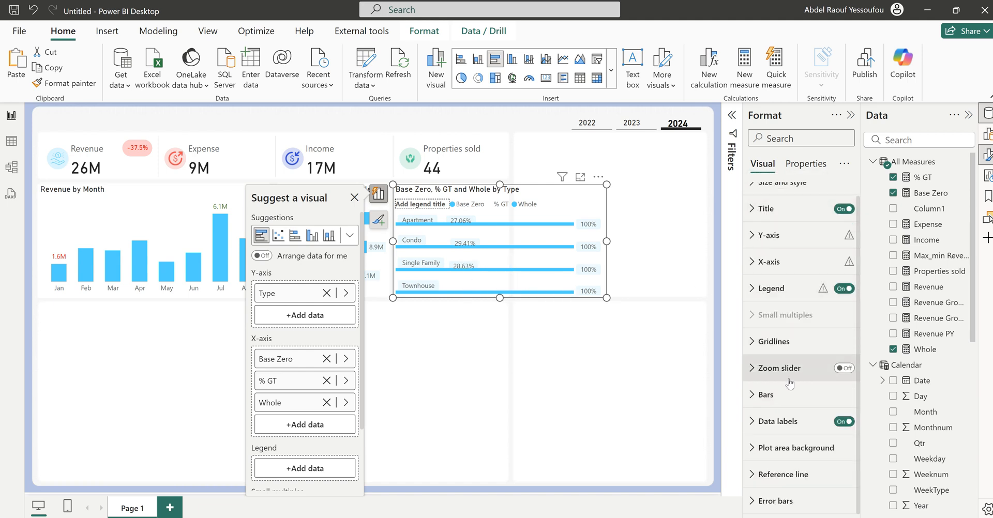
Turn off the data labels for the % GT series of the by-Type bar chart.
click(779, 421)
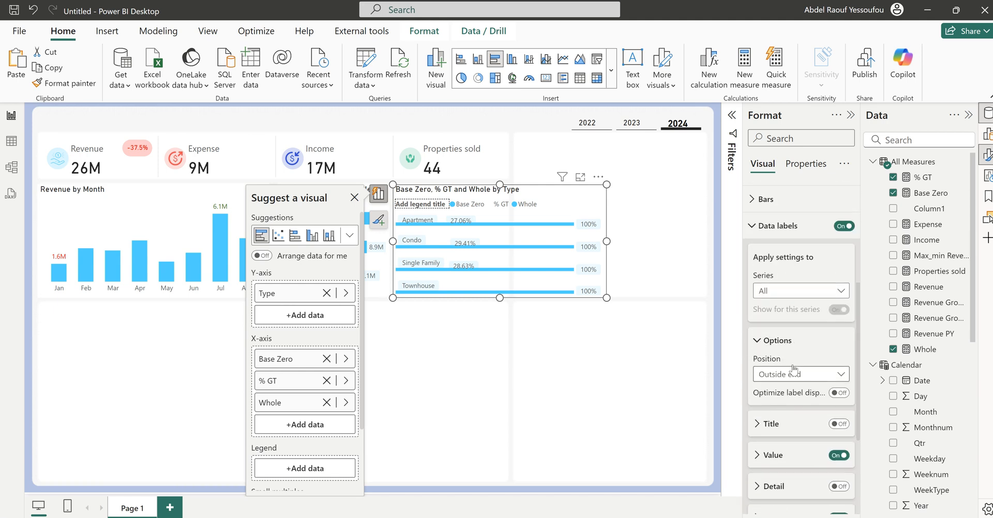
click(783, 291)
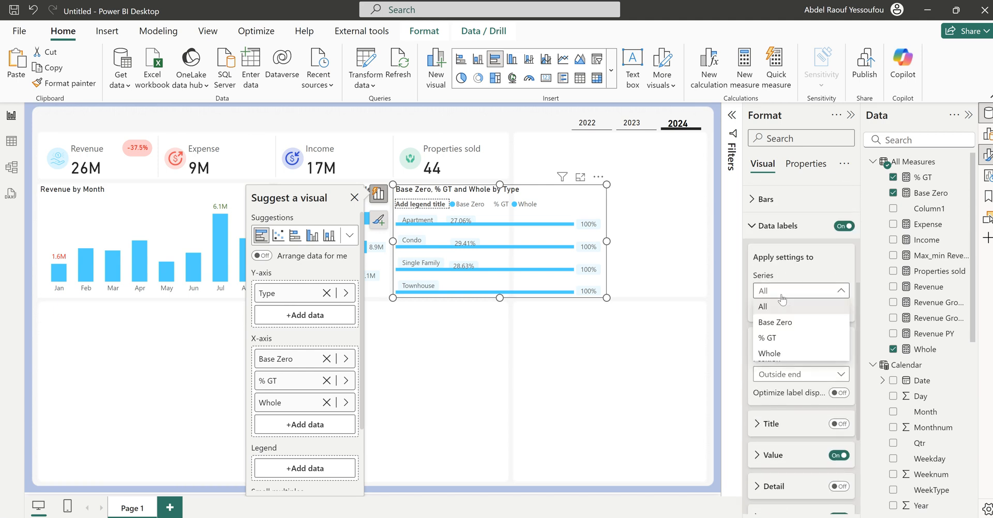
click(775, 338)
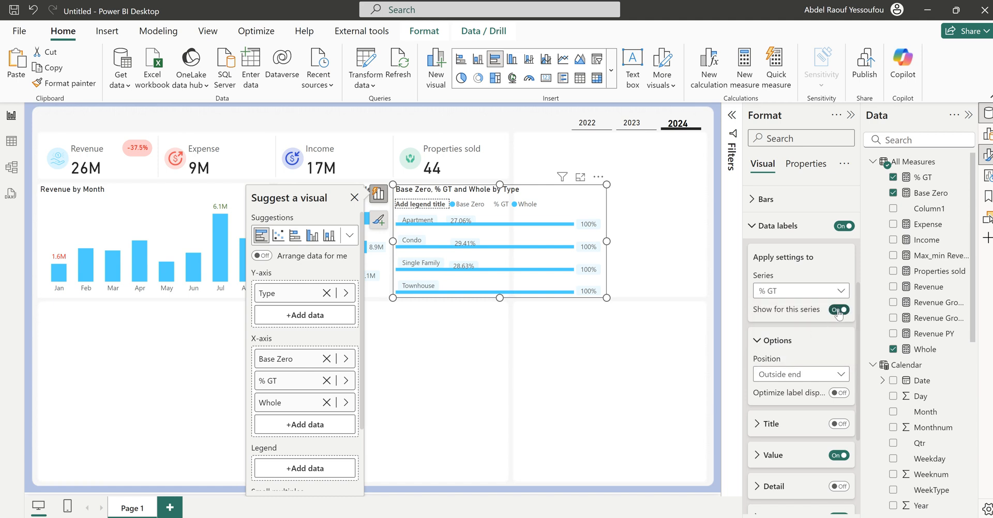
click(838, 311)
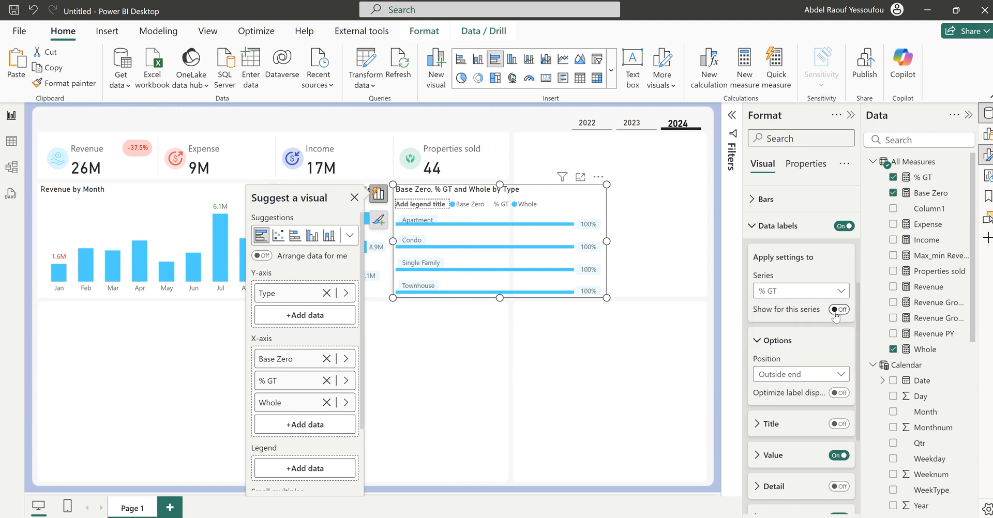
click(785, 293)
click(778, 353)
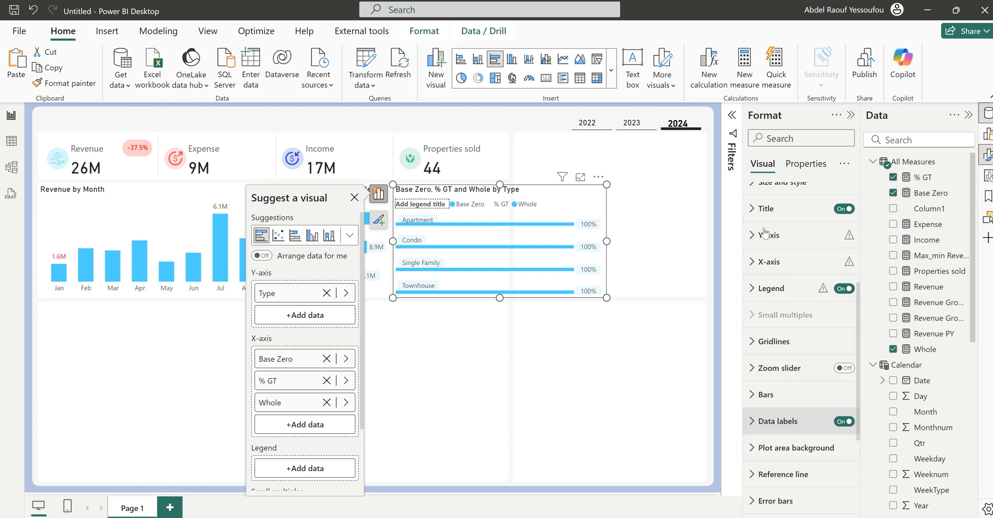
click(768, 228)
Enable error bars for the Whole series with % GT as the lower bound and no upper bound.
click(786, 500)
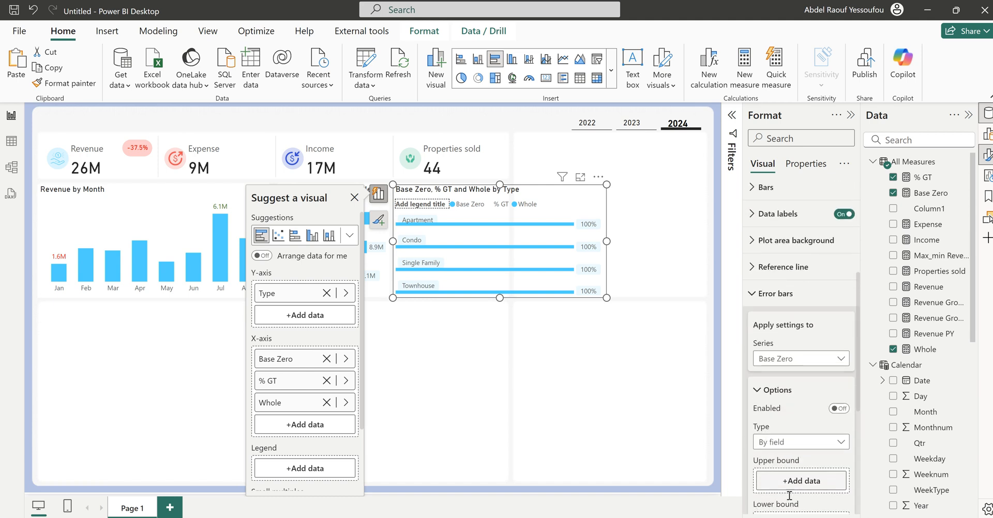
scroll(788, 491, down, 1)
click(780, 240)
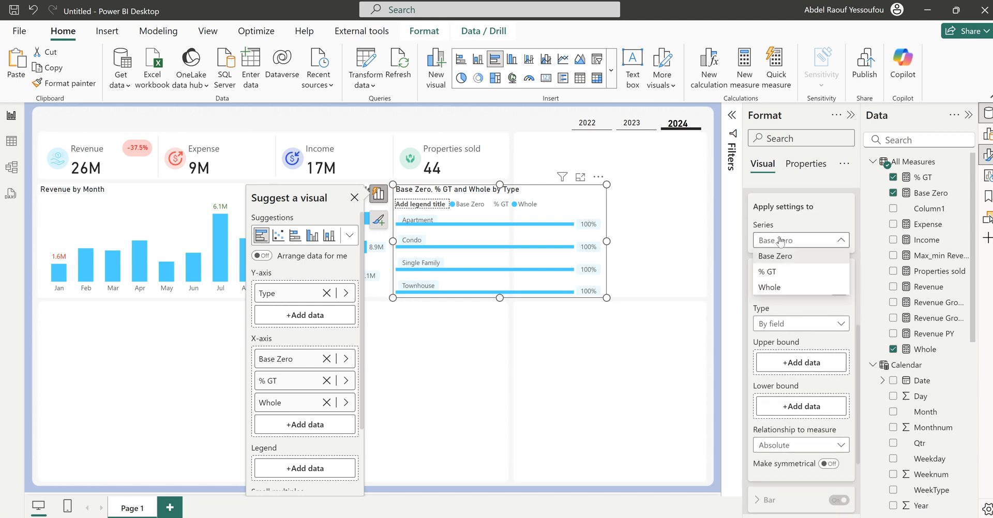
click(781, 287)
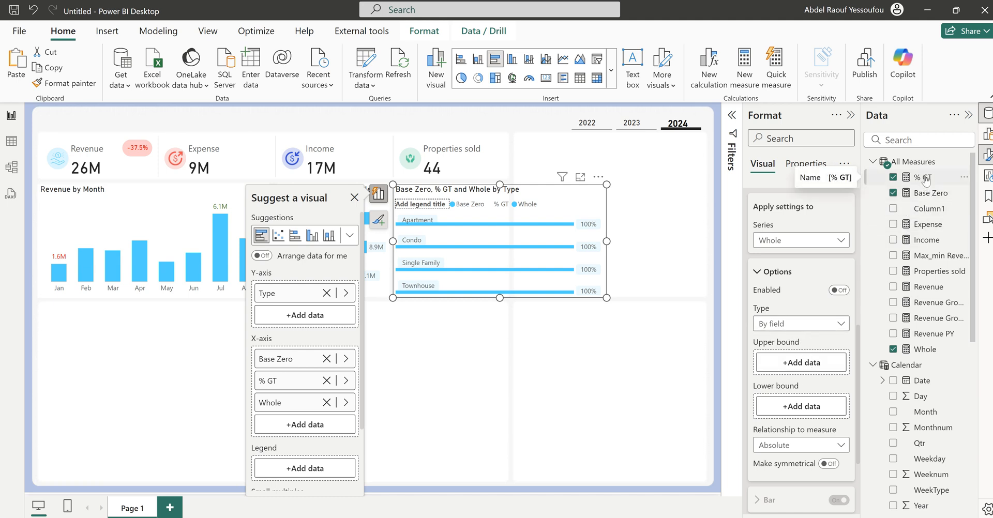
drag(925, 179, 833, 362)
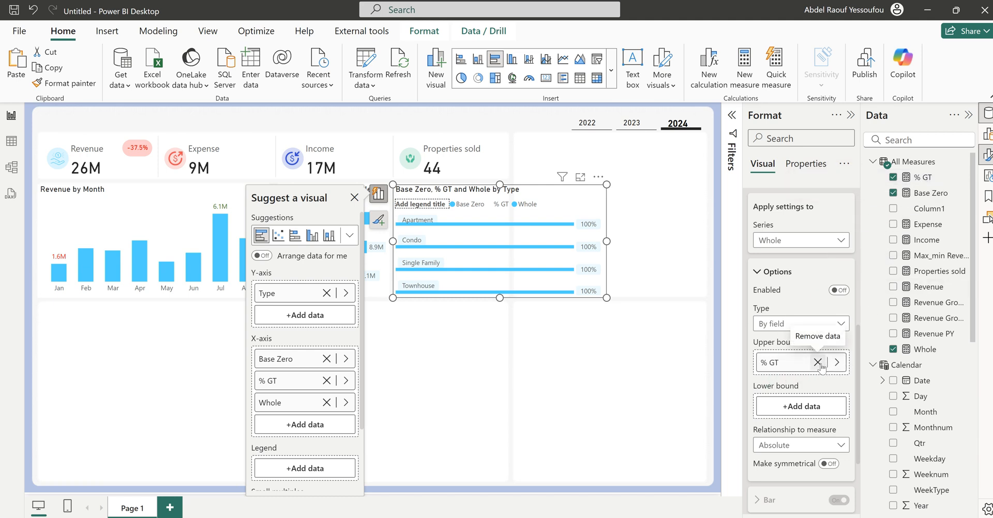
click(817, 362)
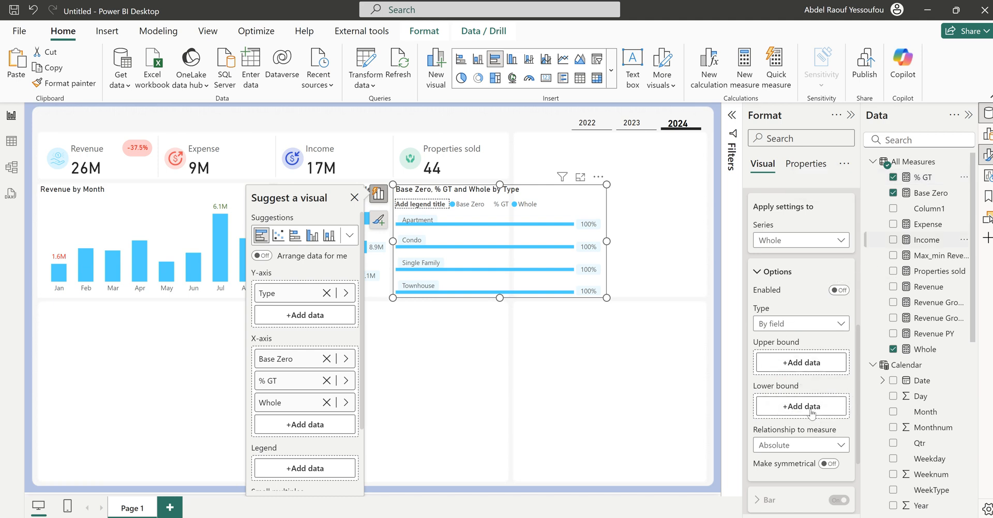
drag(811, 411, 812, 412)
click(838, 291)
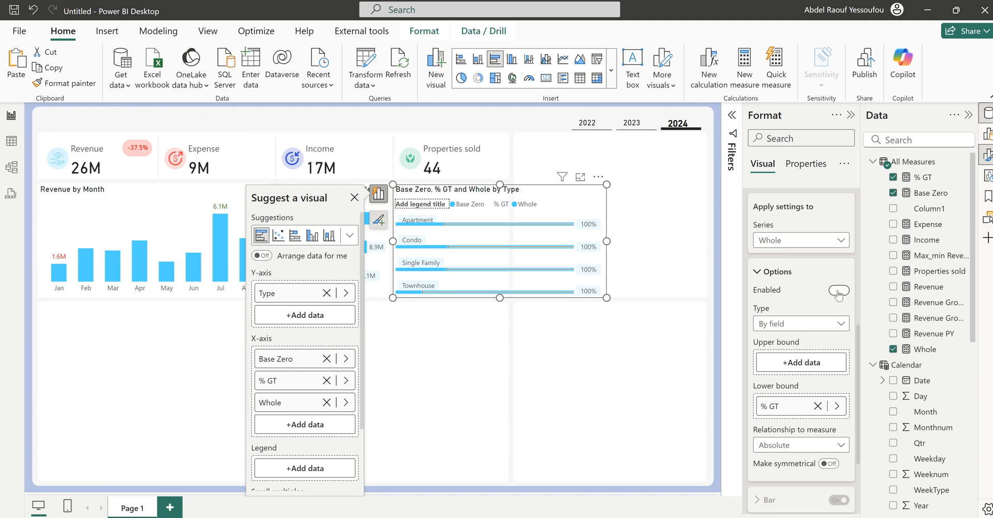
Set the bar color of the Whole series' error bars to the recently used light gray.
scroll(810, 416, down, 2)
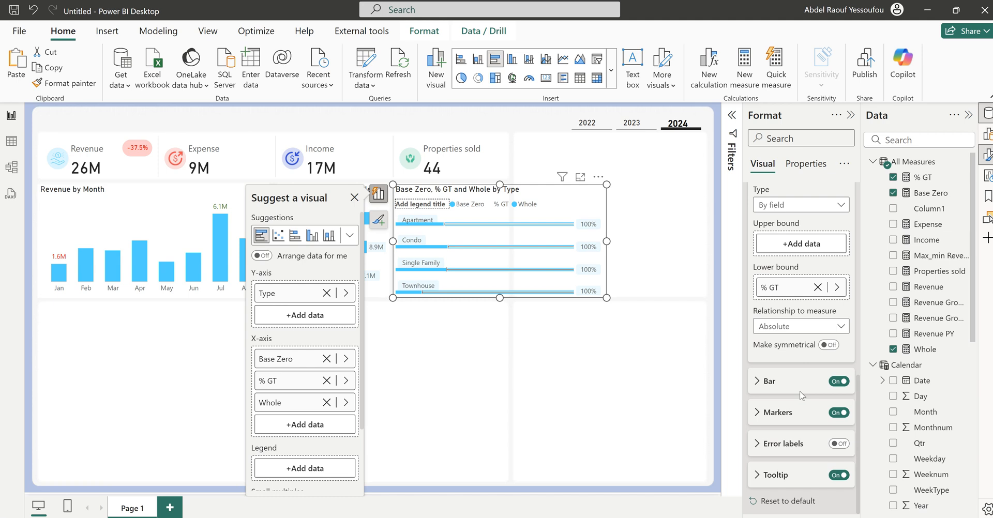
click(799, 396)
scroll(798, 401, down, 1)
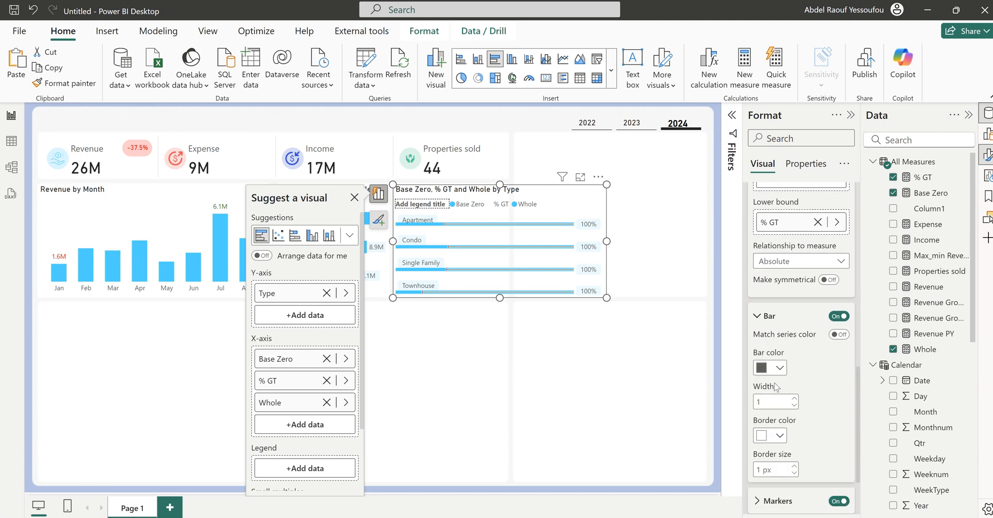
click(780, 368)
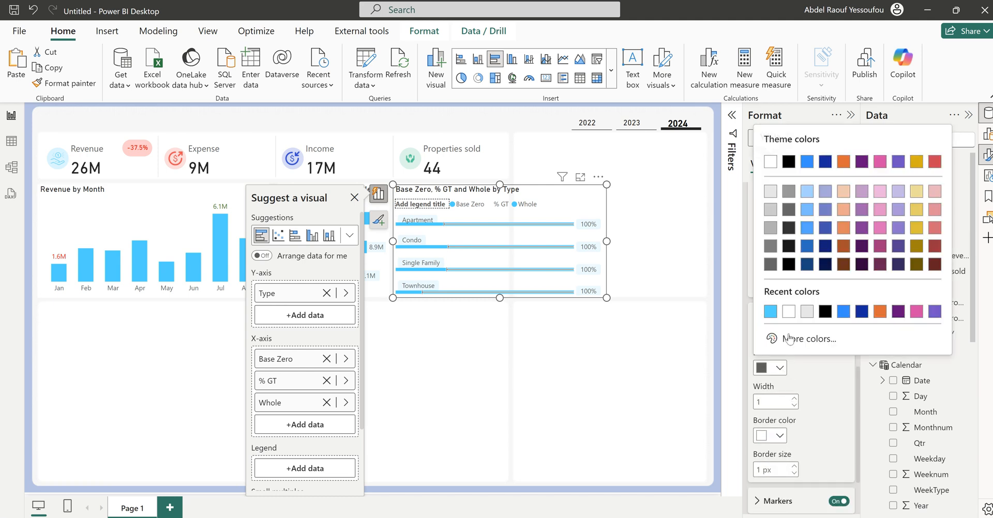
click(807, 316)
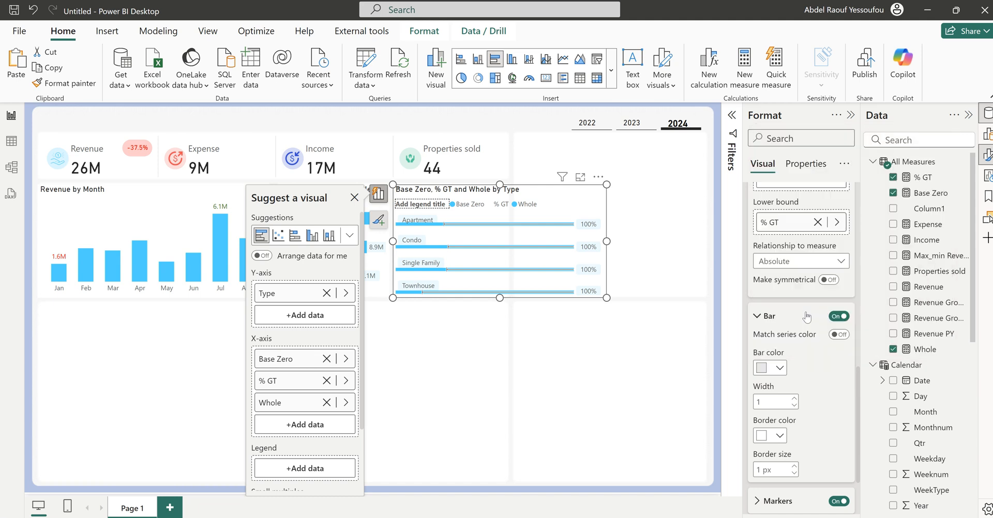
Set the width of the Whole series' error bars to 7 and reduce their border size.
click(795, 399)
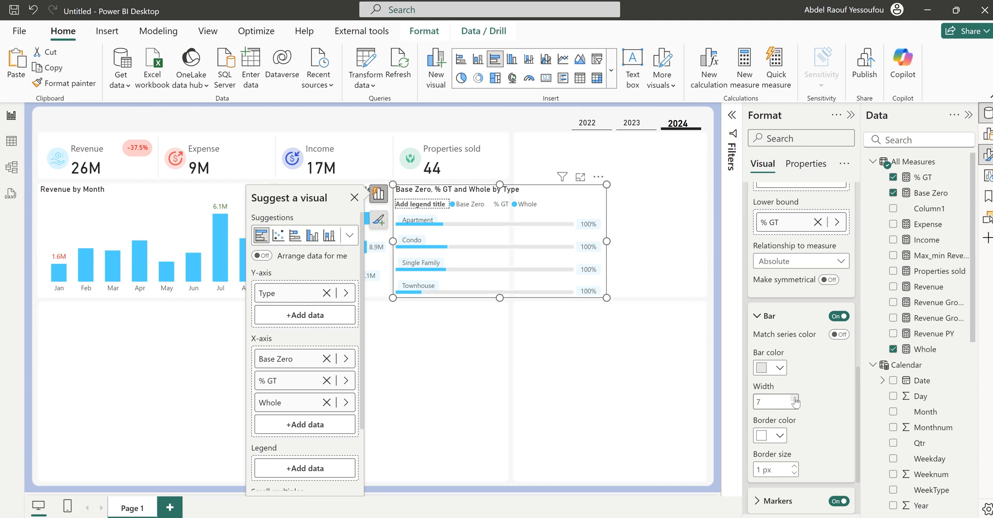
click(794, 474)
scroll(797, 431, up, 5)
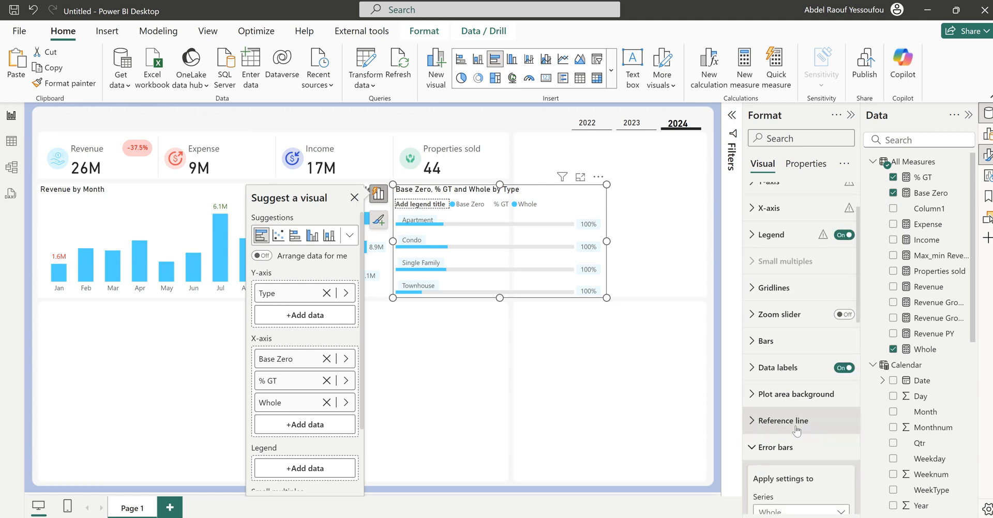
click(772, 447)
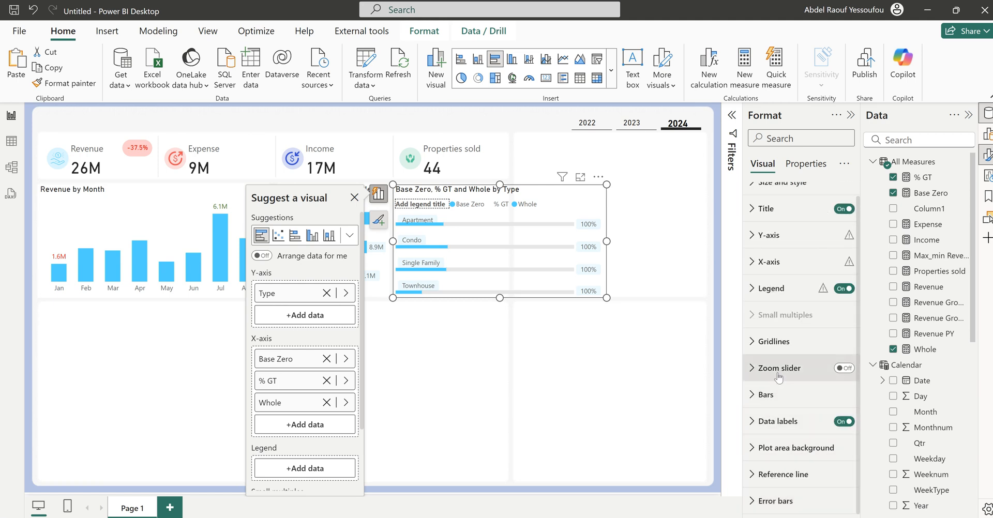
Use the % GT measure as the value shown in the Whole series' data labels.
click(776, 423)
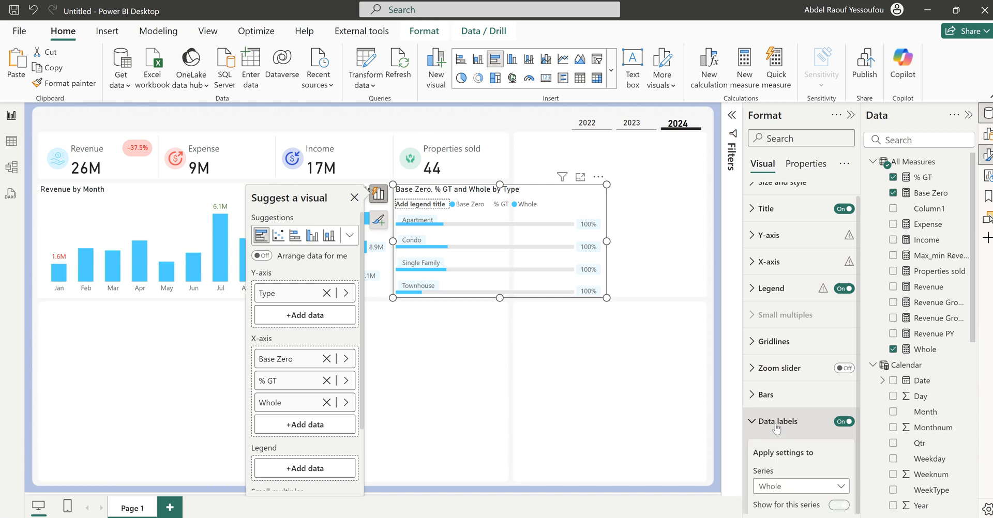
scroll(777, 424, down, 5)
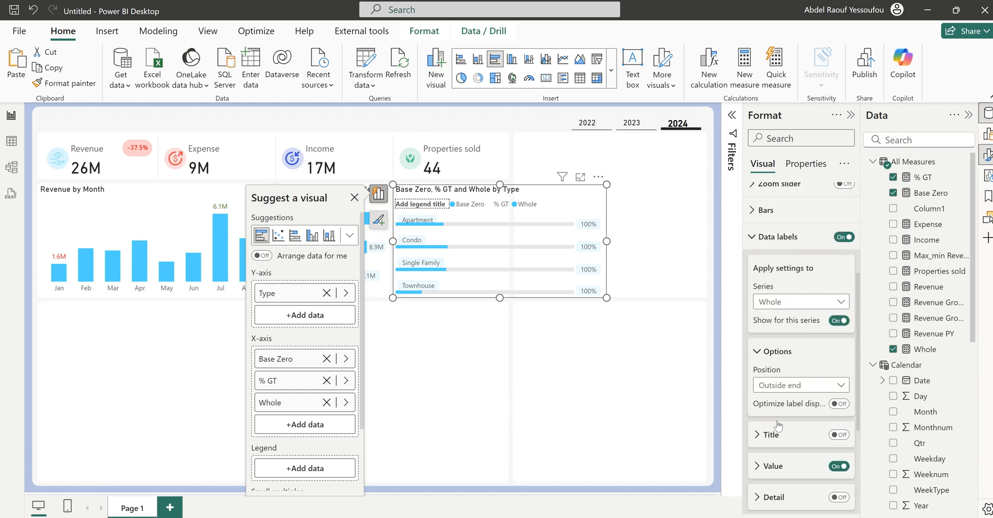
scroll(777, 424, up, 1)
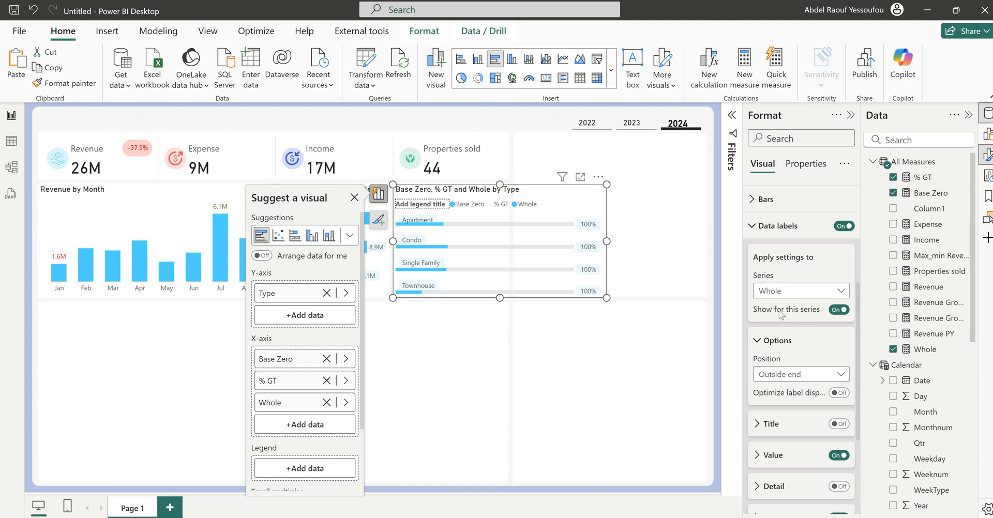
scroll(798, 374, down, 1)
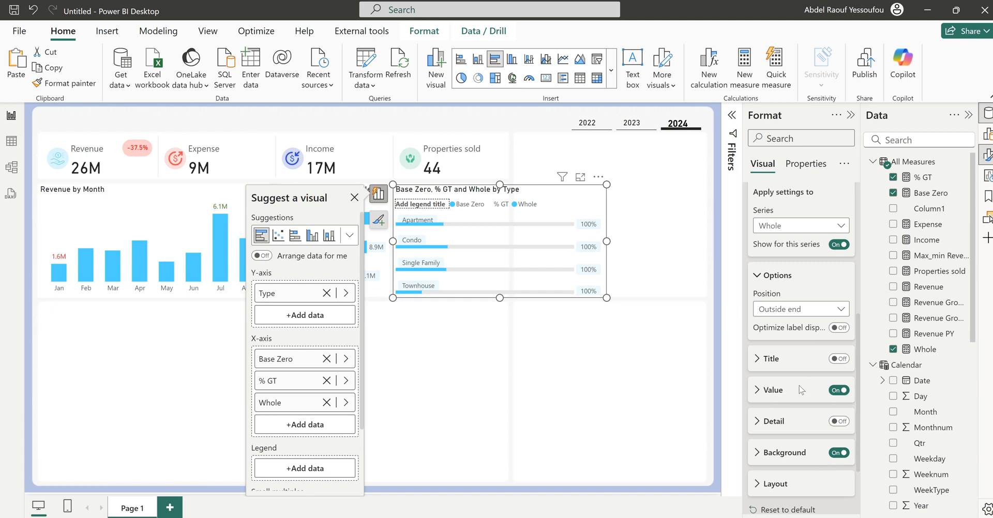
click(776, 390)
scroll(780, 393, down, 1)
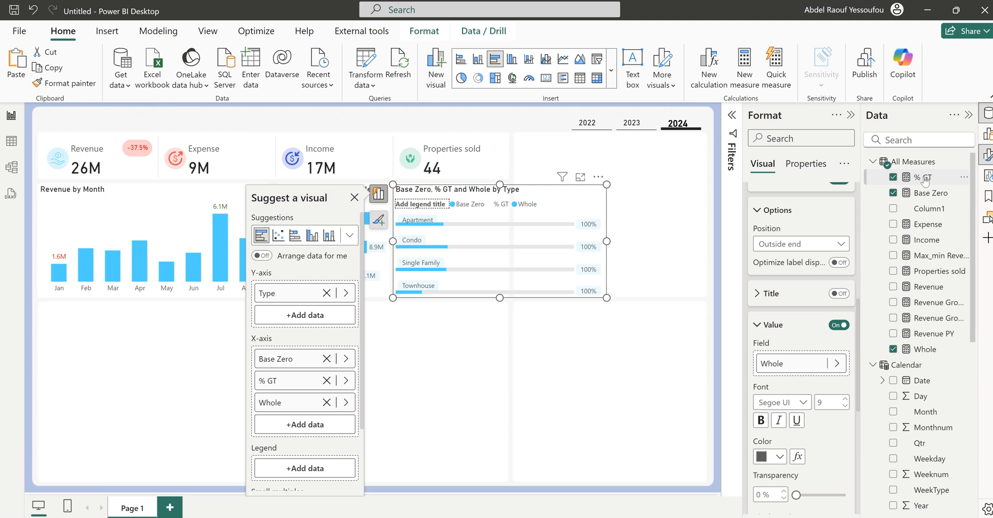
drag(923, 177, 801, 364)
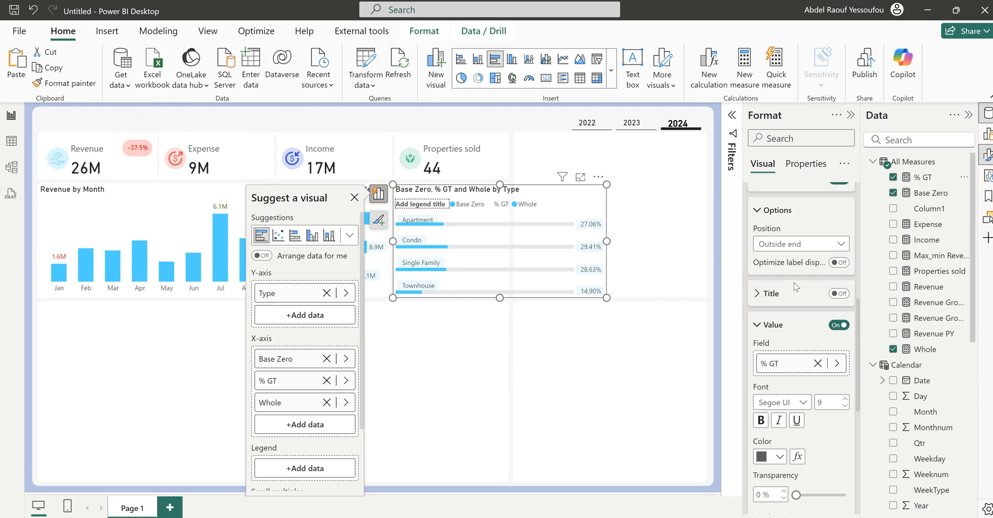
Turn off the legend of the by-Type bar chart.
scroll(793, 289, up, 5)
scroll(792, 285, down, 3)
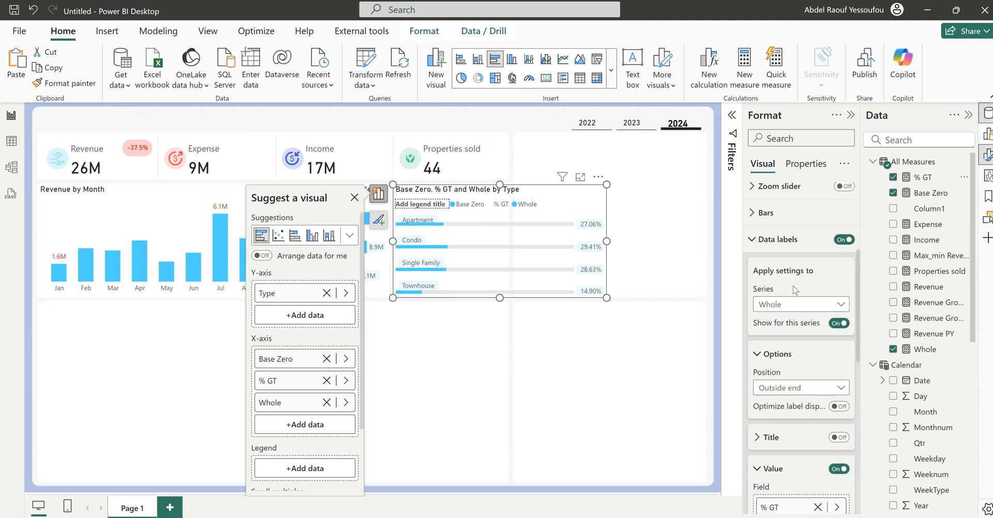
scroll(792, 285, up, 3)
scroll(784, 306, up, 1)
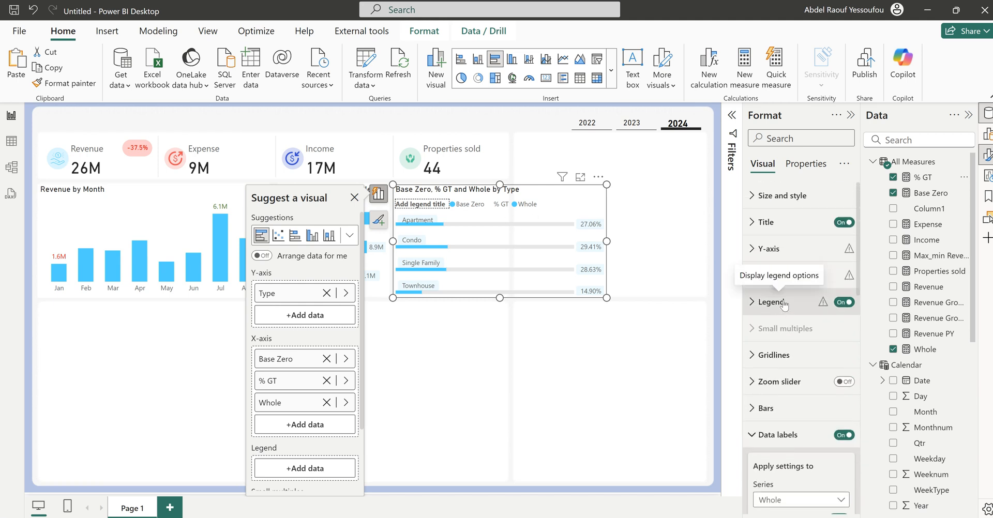
click(770, 434)
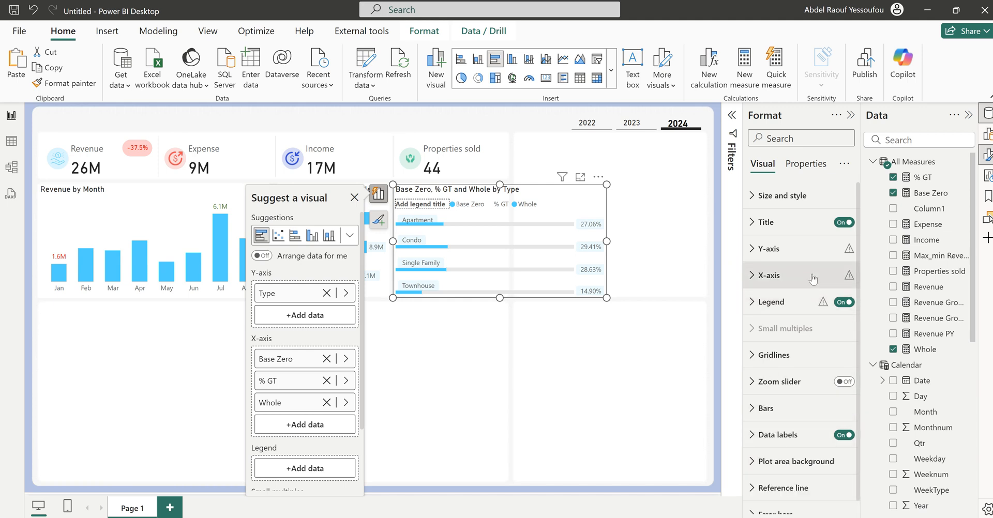
click(843, 302)
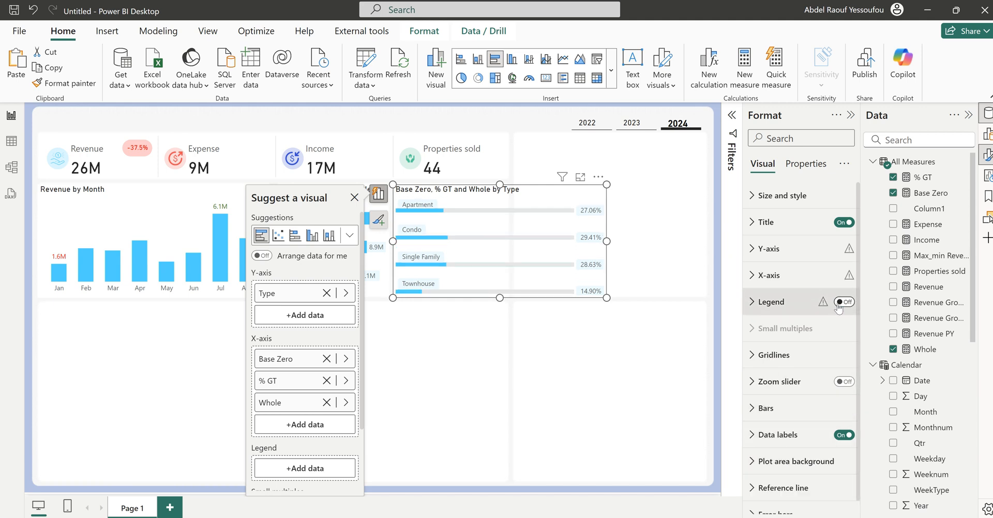
Narrow the by-Type bar chart so it fits within its card beside the Revenue by Means of Sales chart.
drag(606, 241, 524, 240)
click(480, 276)
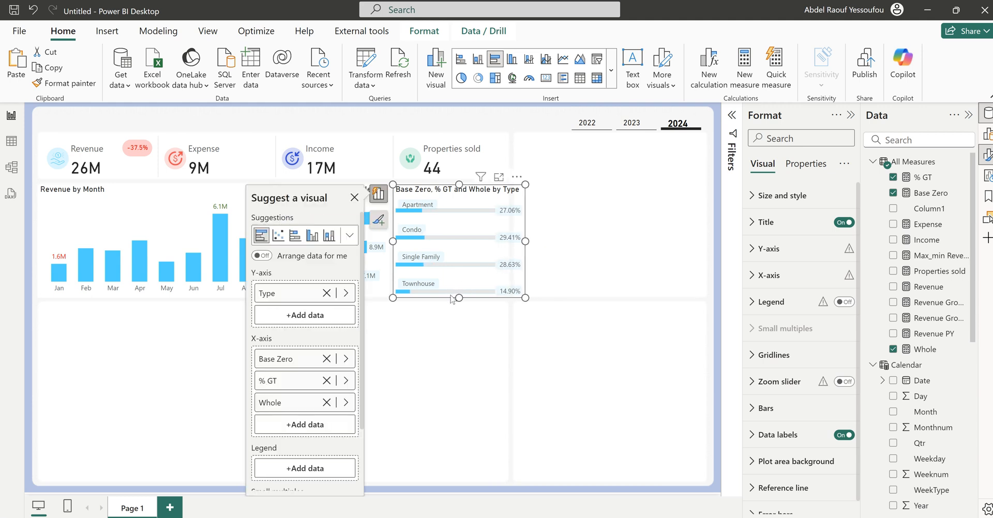
drag(526, 241, 510, 247)
Change the by-Type chart's title to "Revenue by Property Type".
click(764, 222)
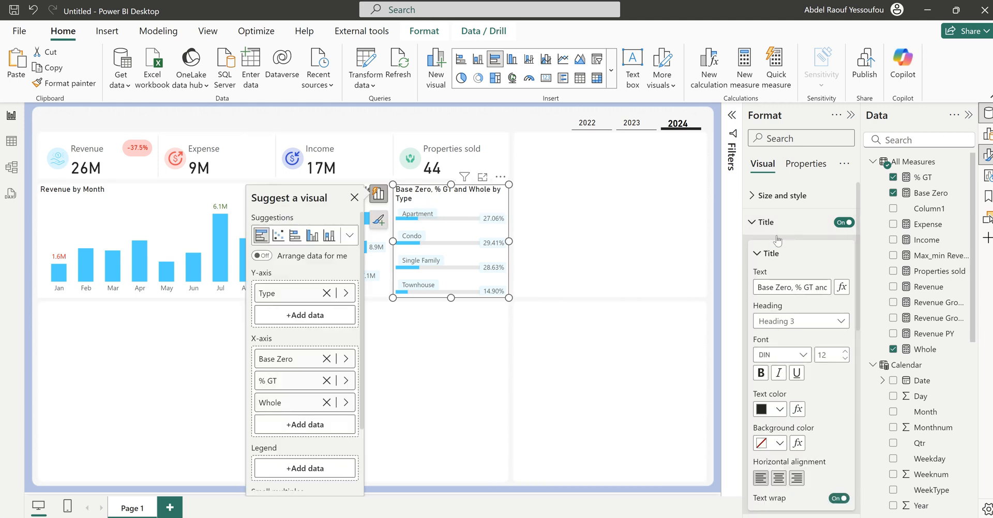
drag(759, 287, 865, 290)
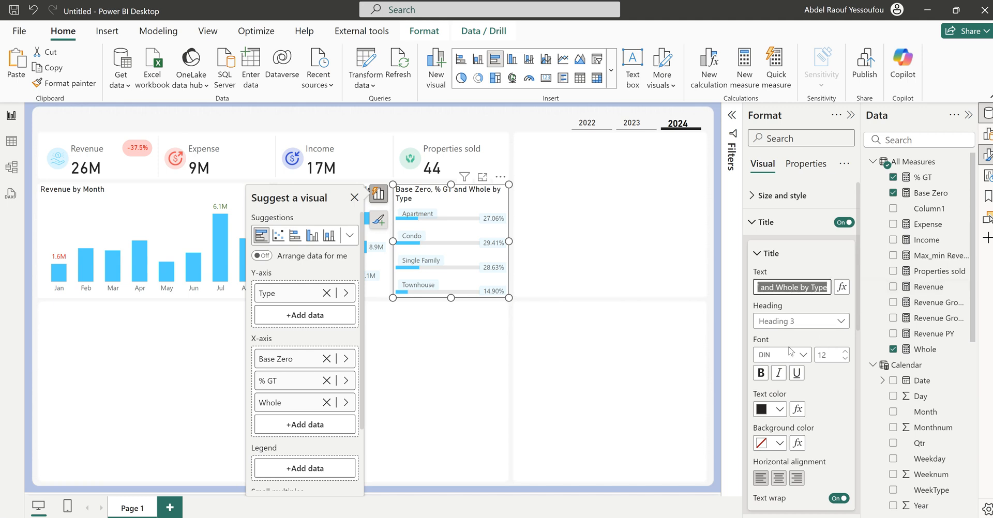
text(Reve)
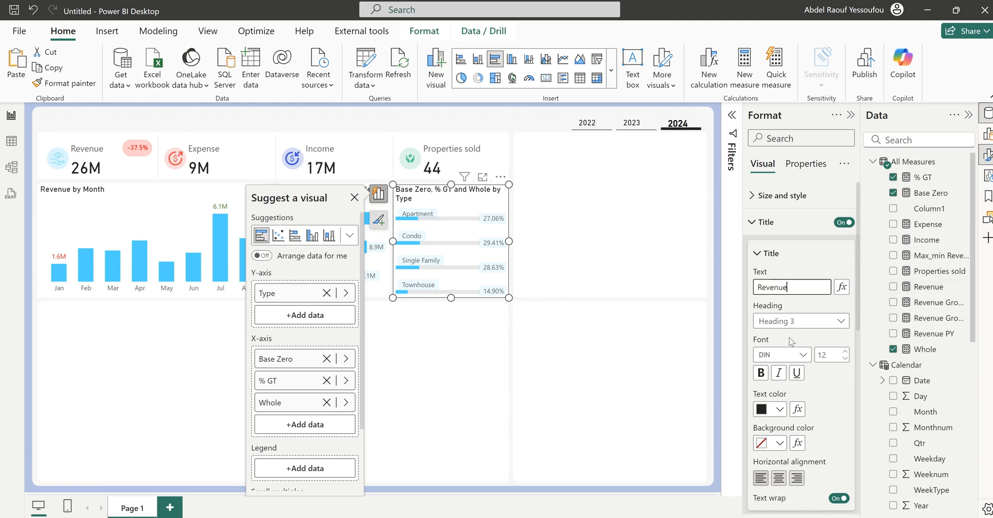
text(nue by Prop)
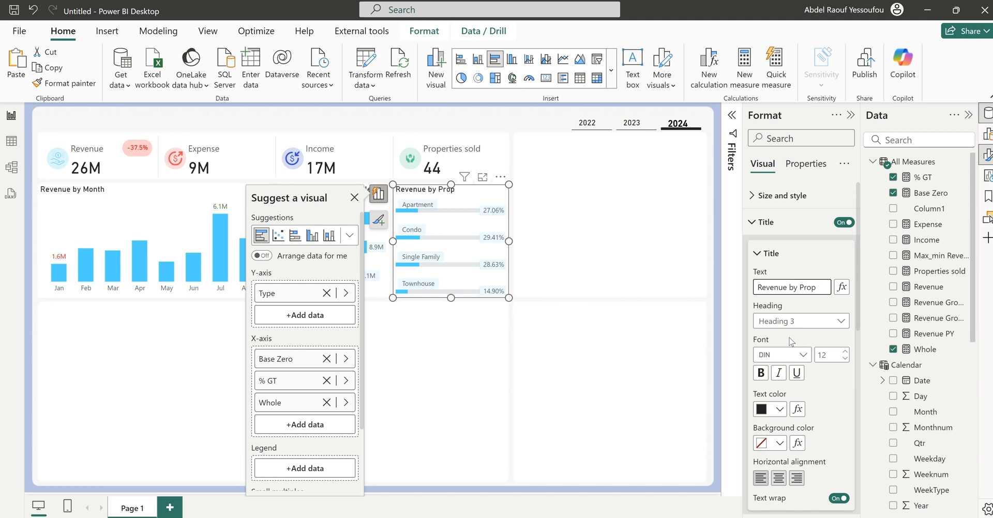
text(ert Type)
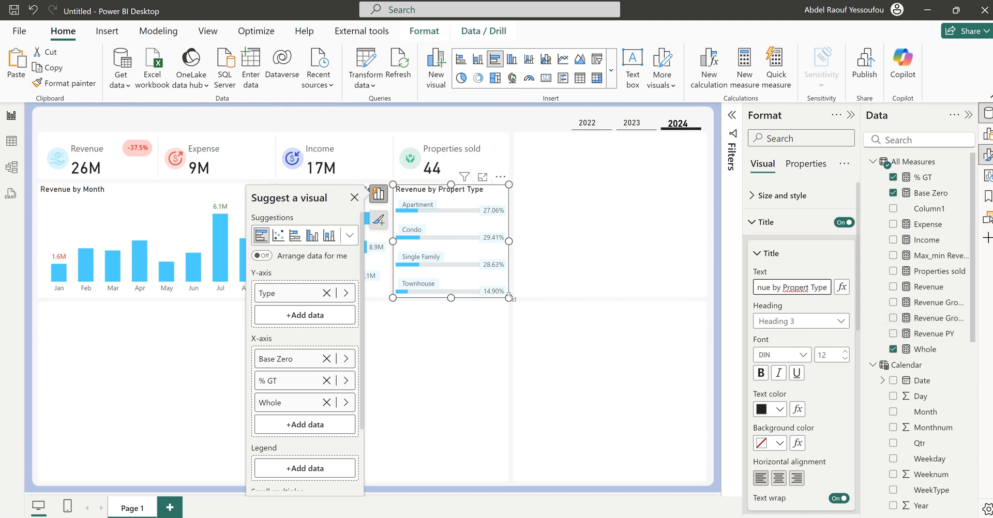
click(509, 243)
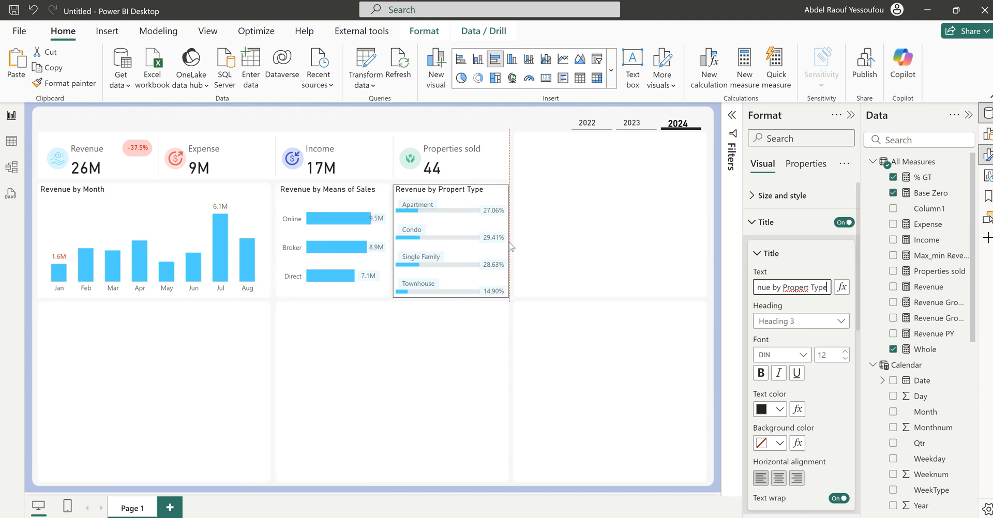
click(439, 226)
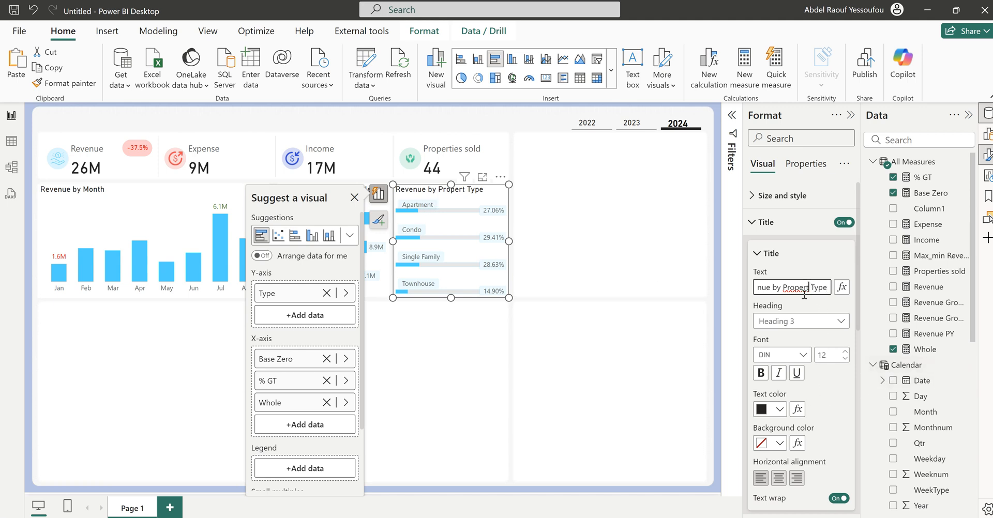
text(y)
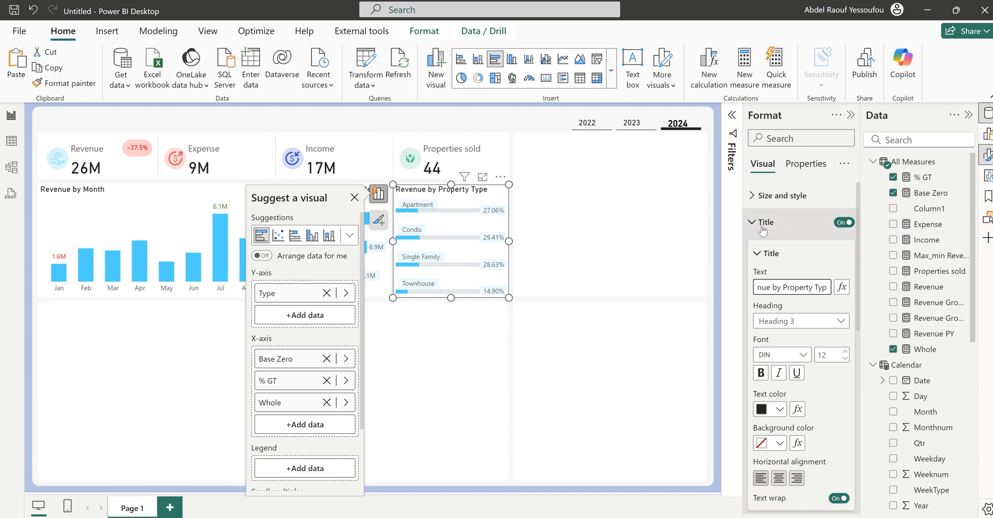
click(762, 228)
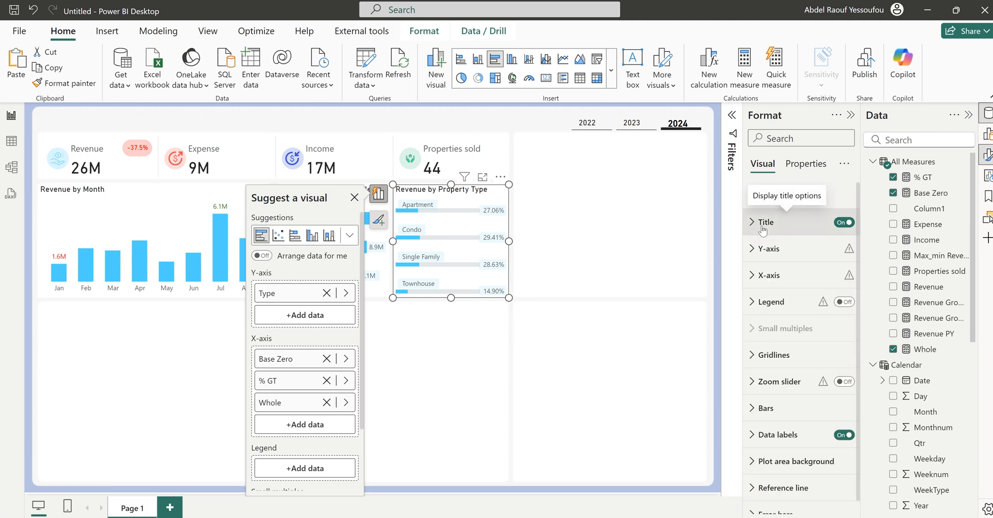
Reset the Whole series' data label background to gray by turning it off and on again.
scroll(779, 425, down, 1)
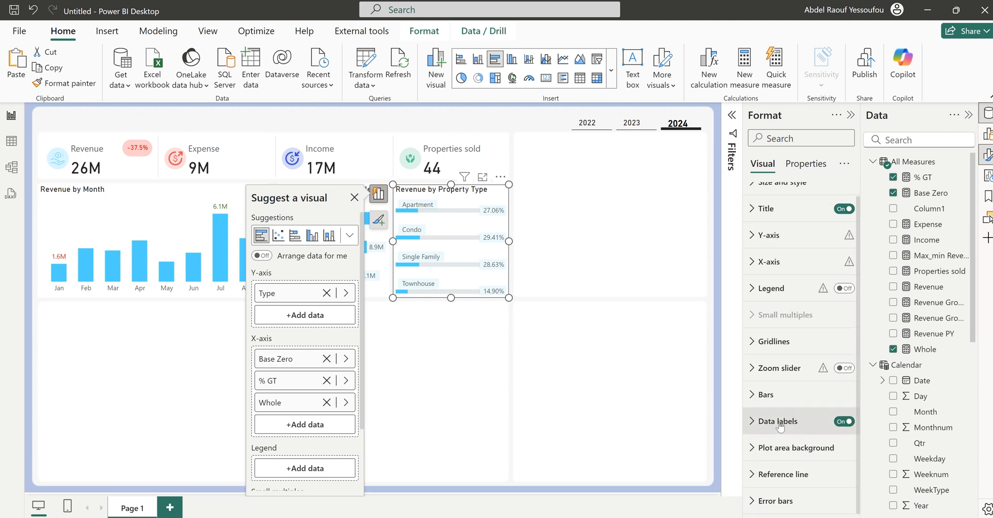
click(777, 421)
scroll(782, 424, down, 10)
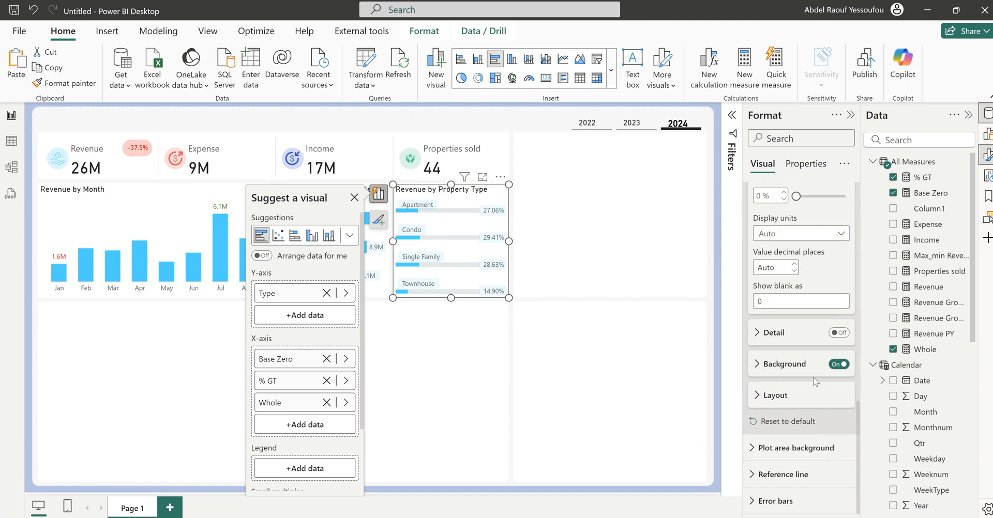
scroll(791, 383, up, 3)
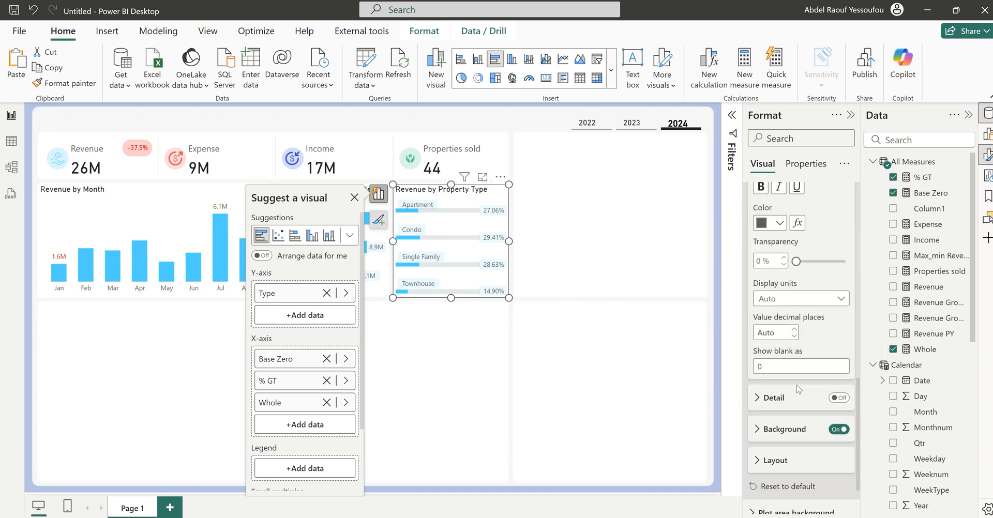
click(837, 430)
click(840, 429)
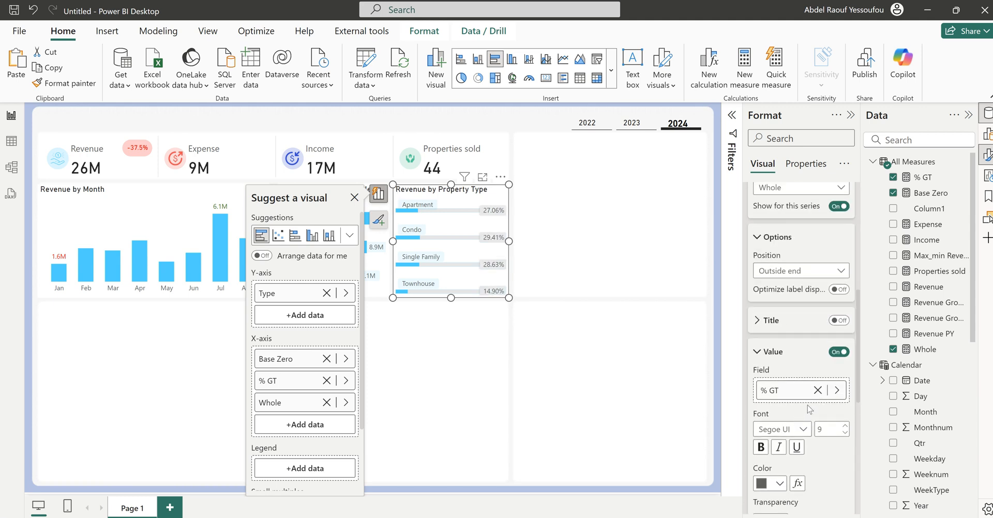
Remove the light blue background behind the Base Zero series' data labels showing the property types.
scroll(778, 310, up, 2)
scroll(779, 310, up, 2)
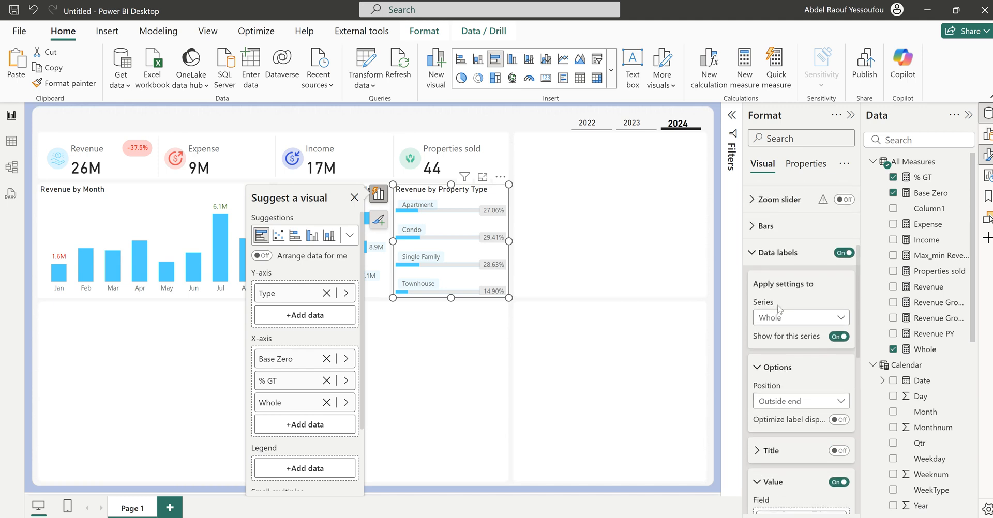
click(787, 320)
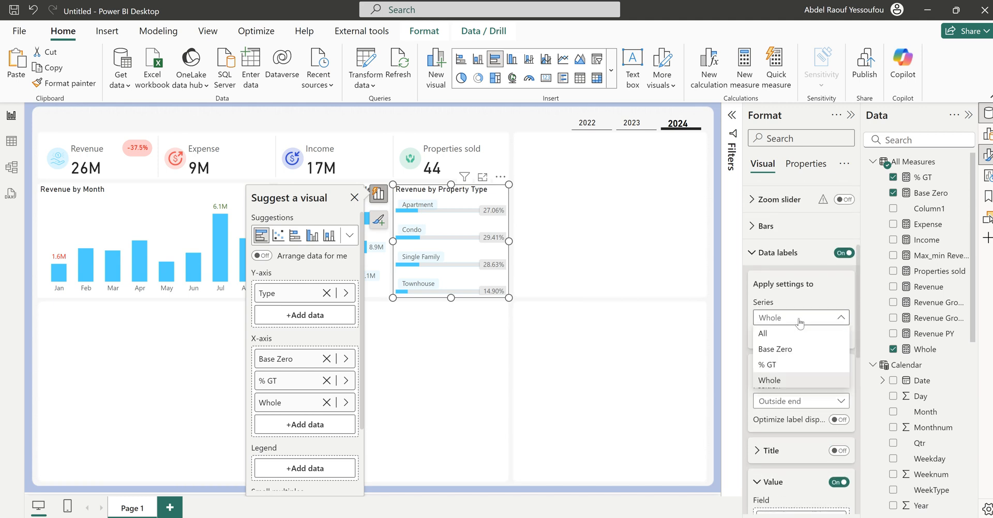
click(792, 353)
scroll(812, 402, down, 5)
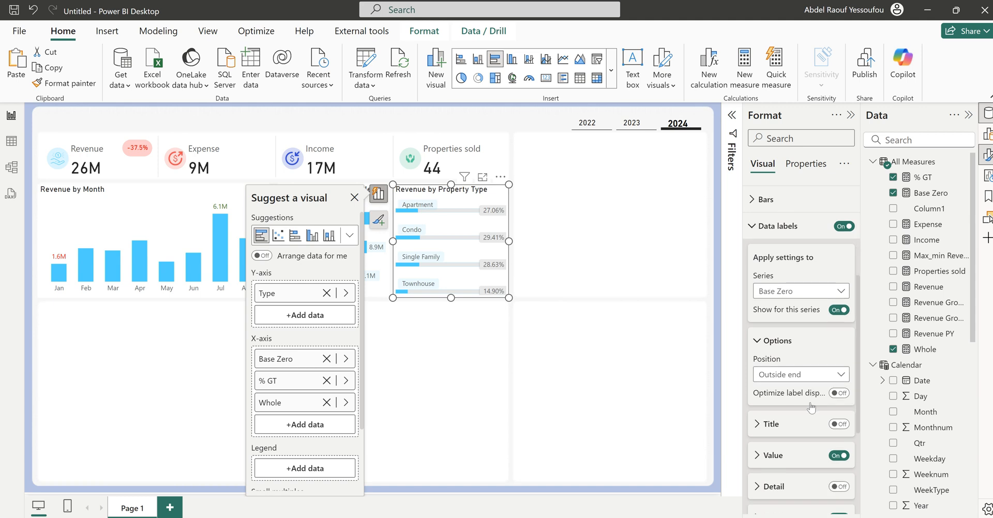
click(838, 364)
click(838, 364)
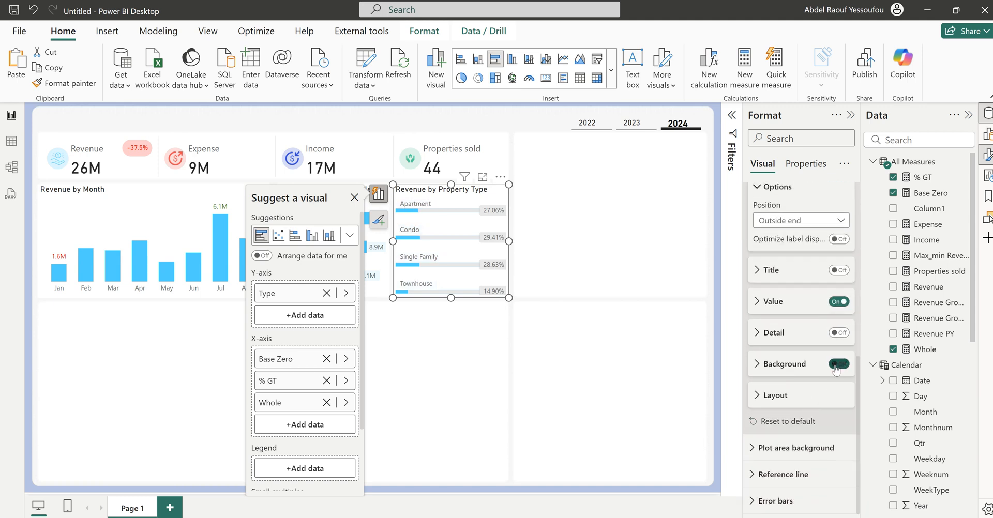
click(554, 269)
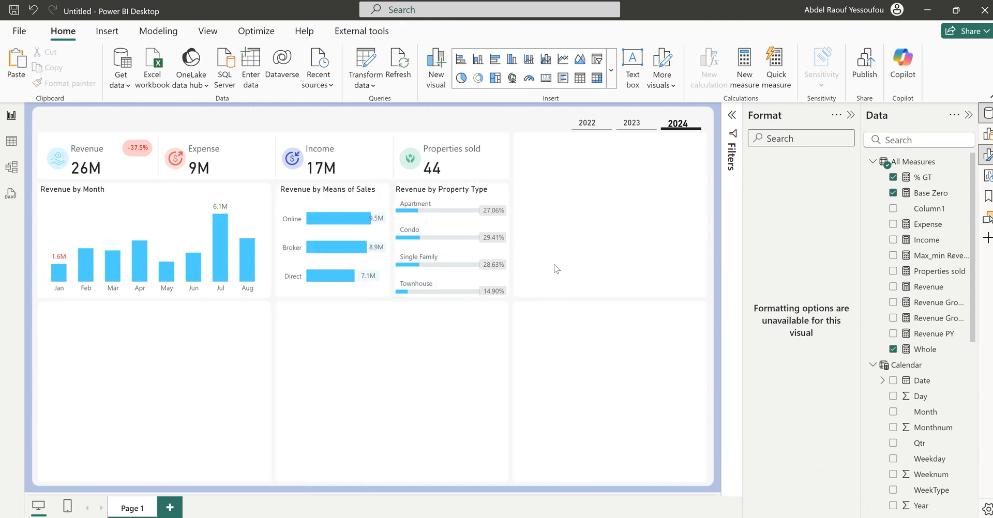
click(508, 299)
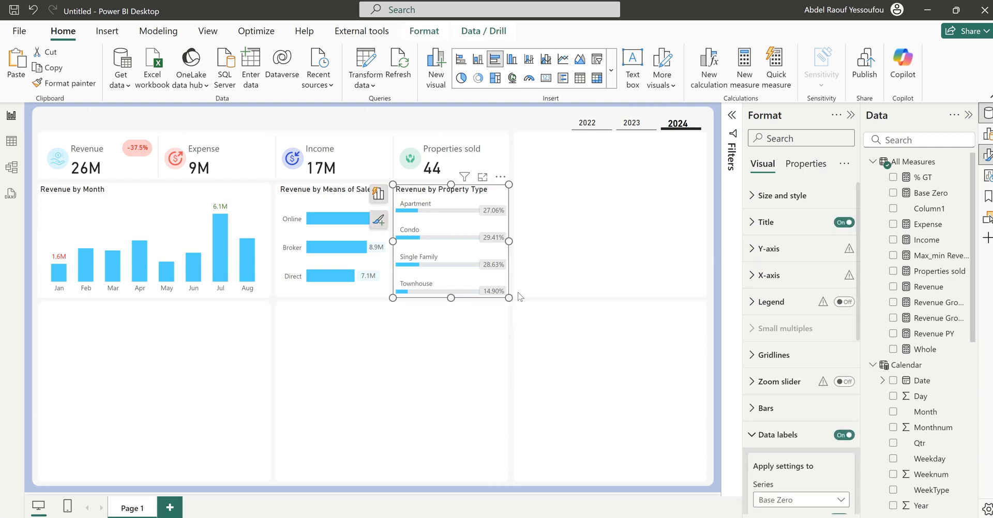
click(783, 197)
scroll(793, 420, down, 5)
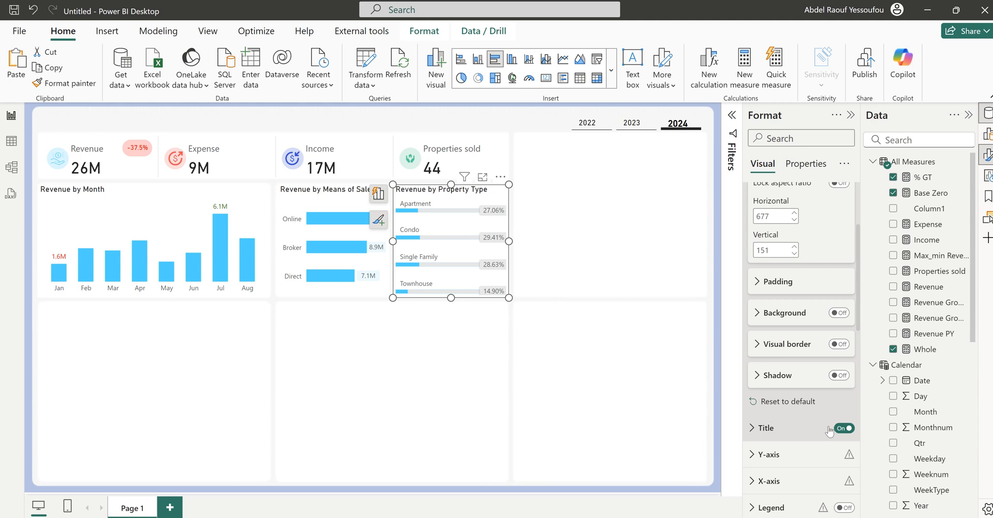
scroll(793, 420, up, 5)
click(538, 212)
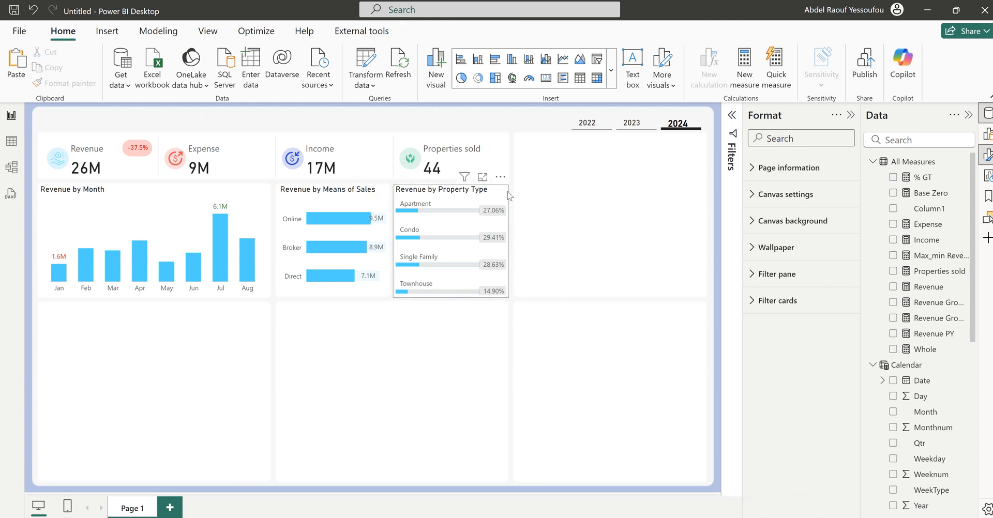
click(444, 265)
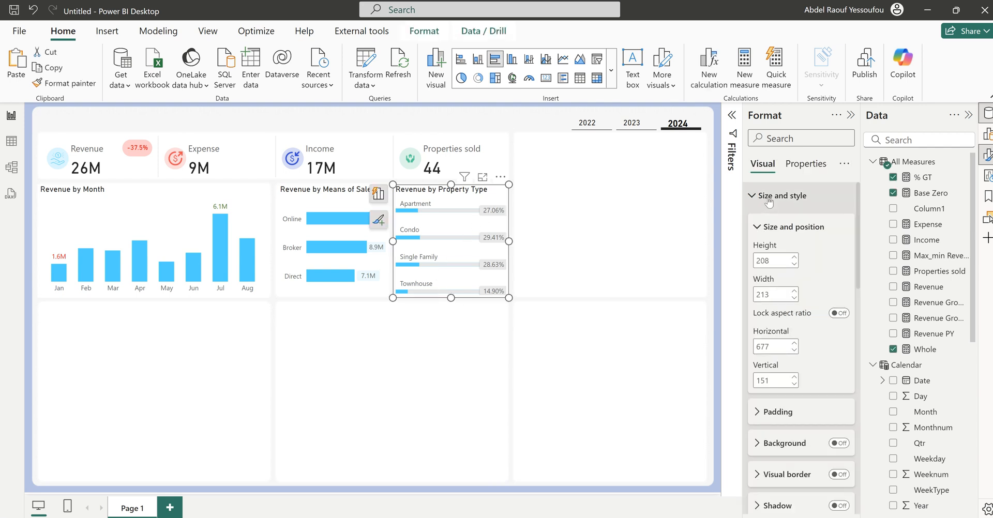
click(768, 196)
click(781, 435)
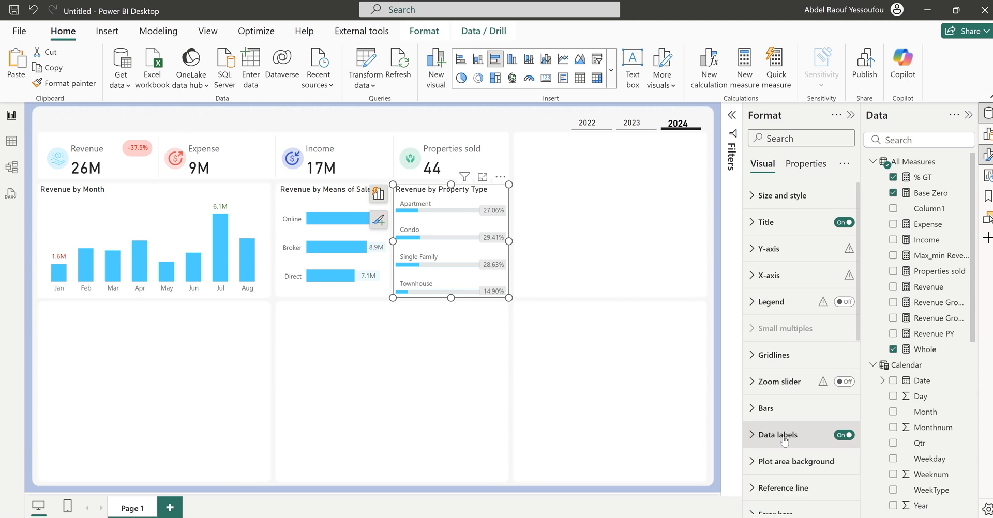
click(769, 196)
scroll(823, 385, down, 1)
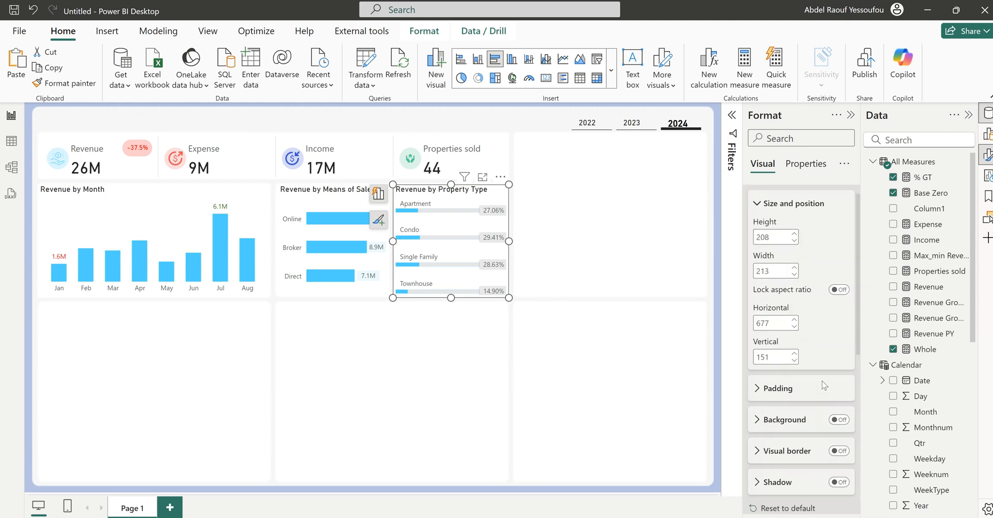
scroll(822, 386, down, 4)
scroll(820, 385, up, 5)
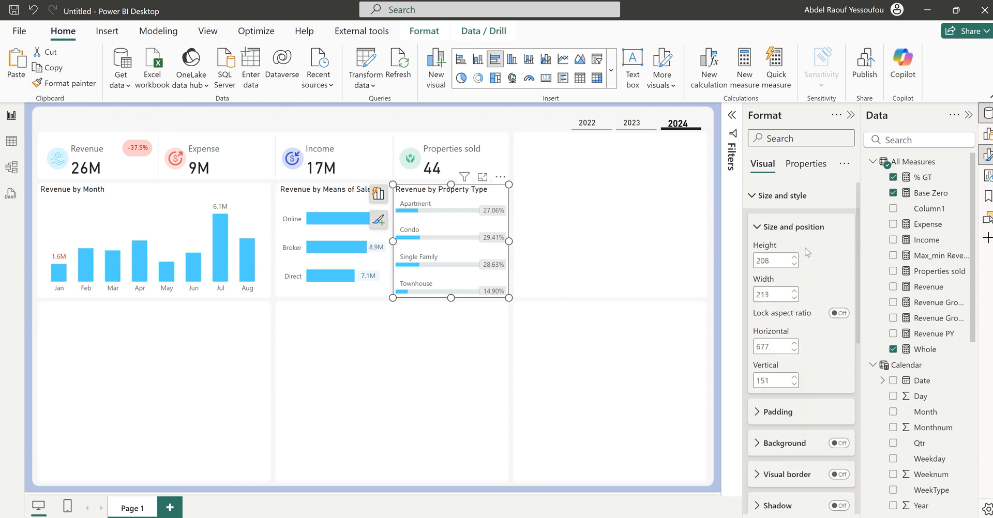
click(771, 197)
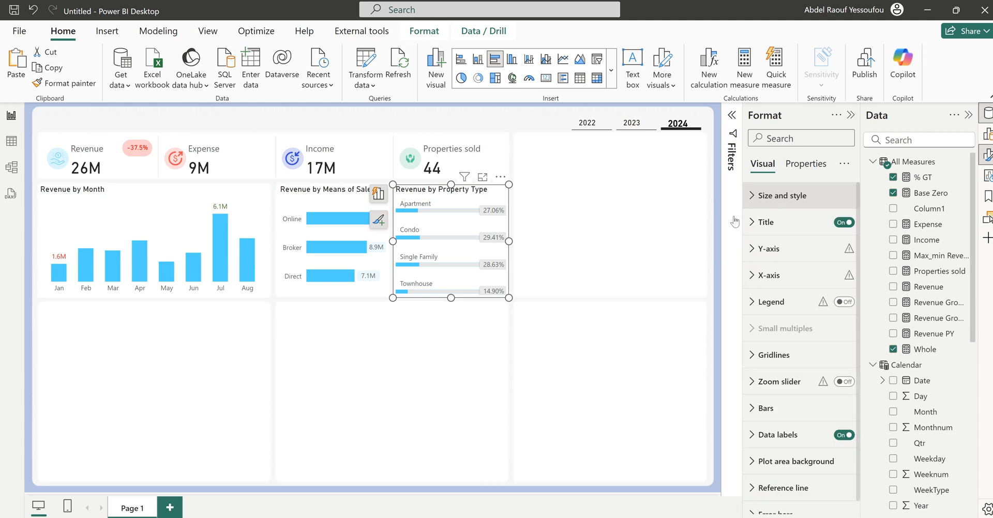
click(585, 243)
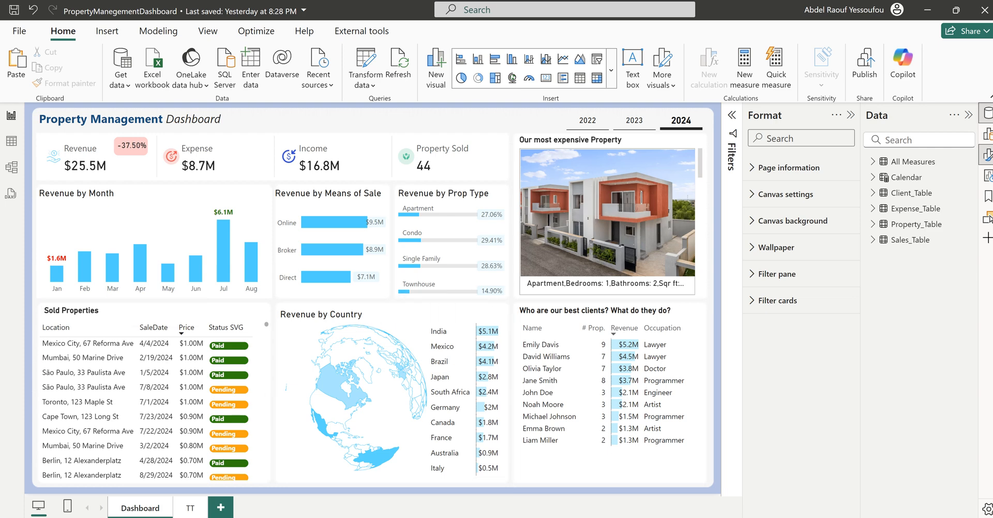
Insert a table visual in the empty card below Revenue by Month and add the Location field from Property_Table.
click(674, 509)
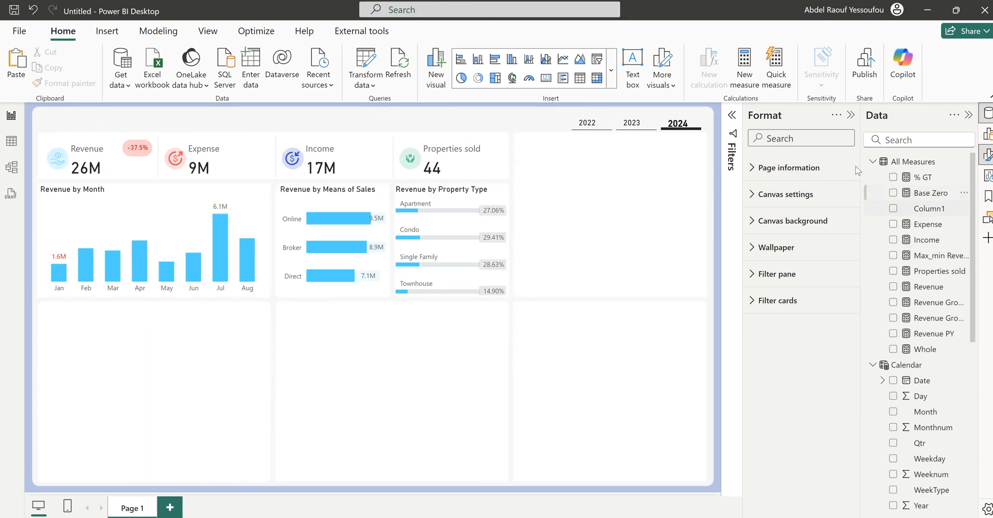
click(578, 82)
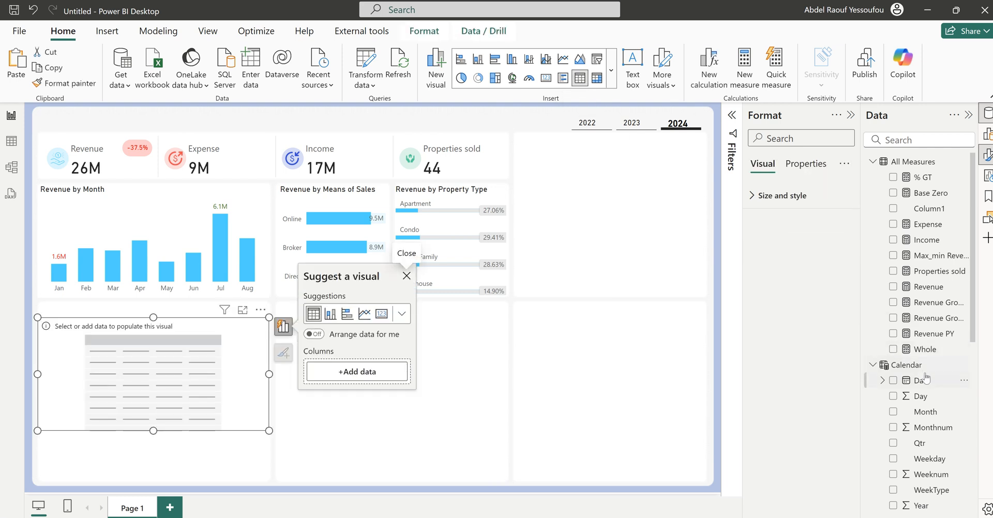
scroll(927, 378, down, 5)
scroll(927, 377, down, 3)
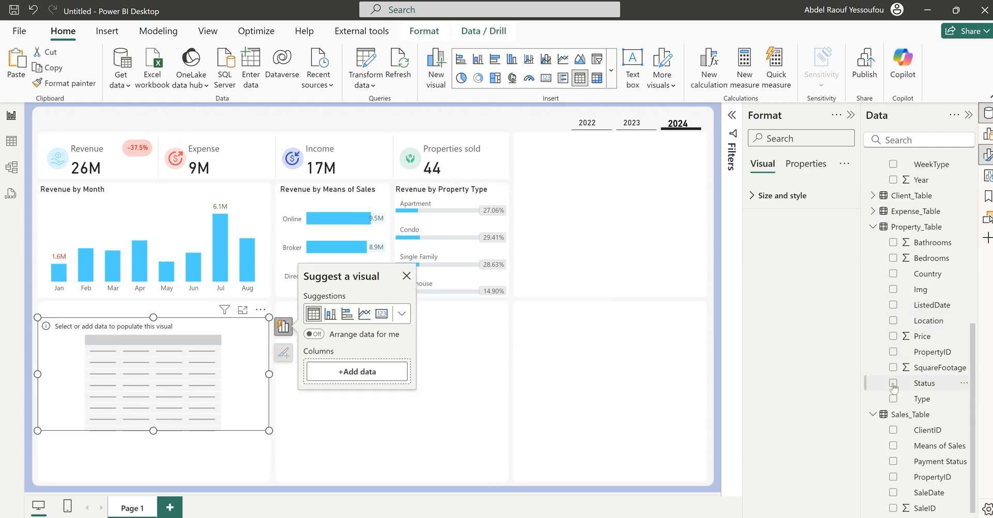
click(892, 321)
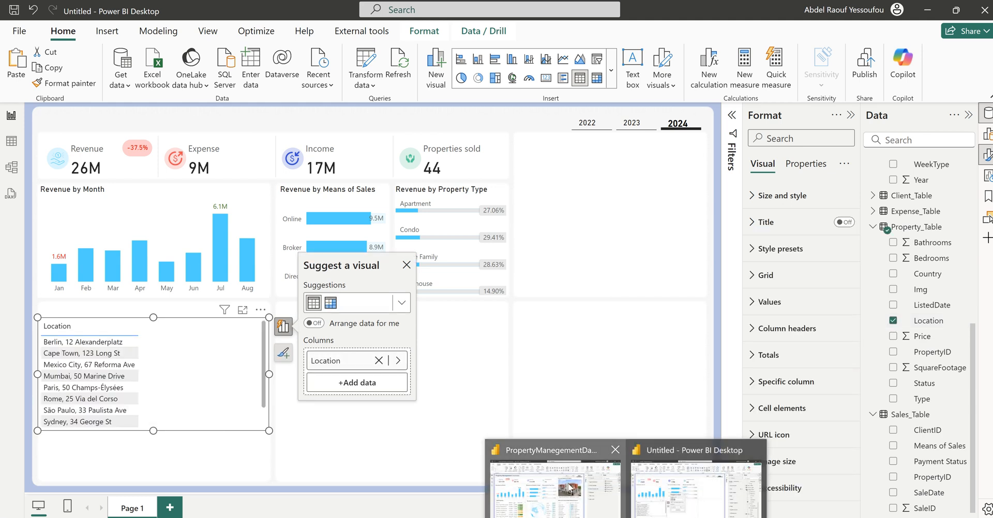
Add the SaleDate, Price and Payment Status columns to the table, following the reference report's Sold Properties table.
click(566, 489)
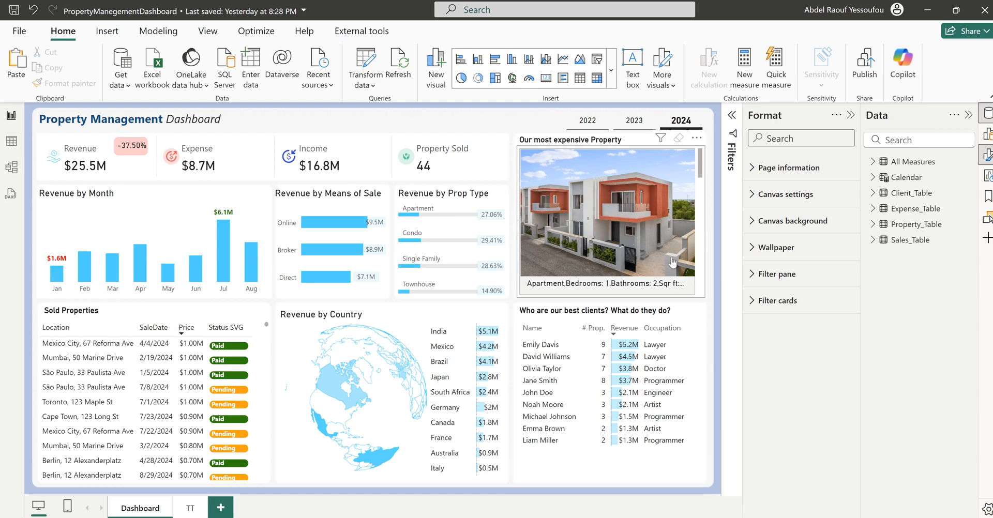
click(927, 10)
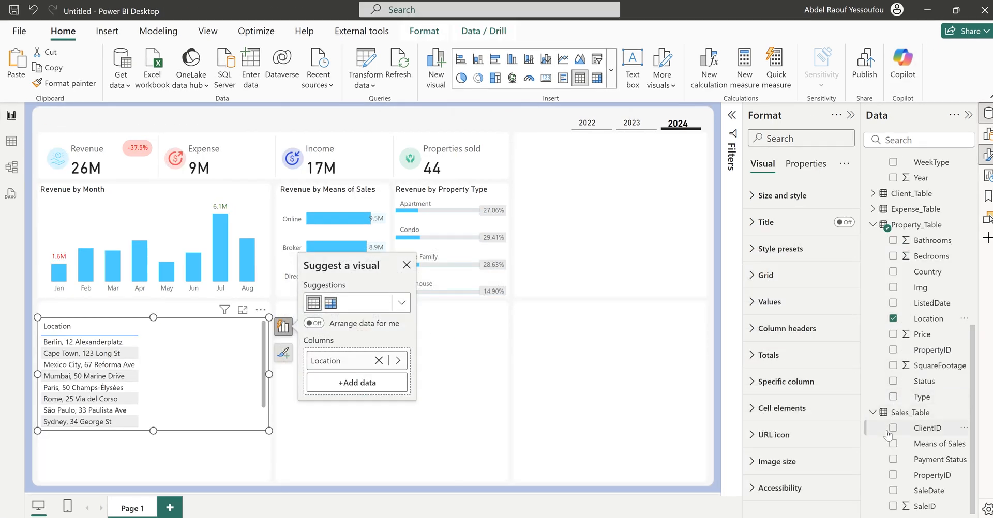
click(893, 490)
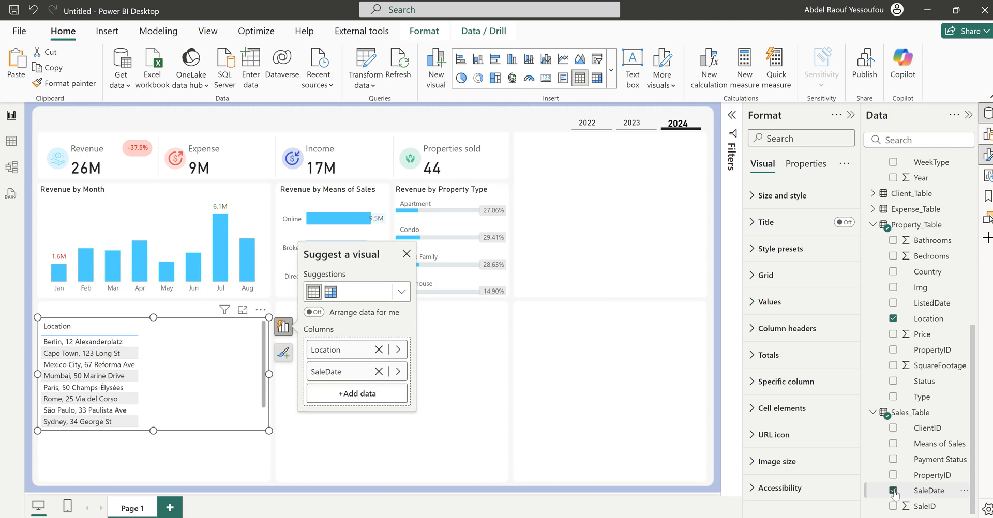
click(893, 335)
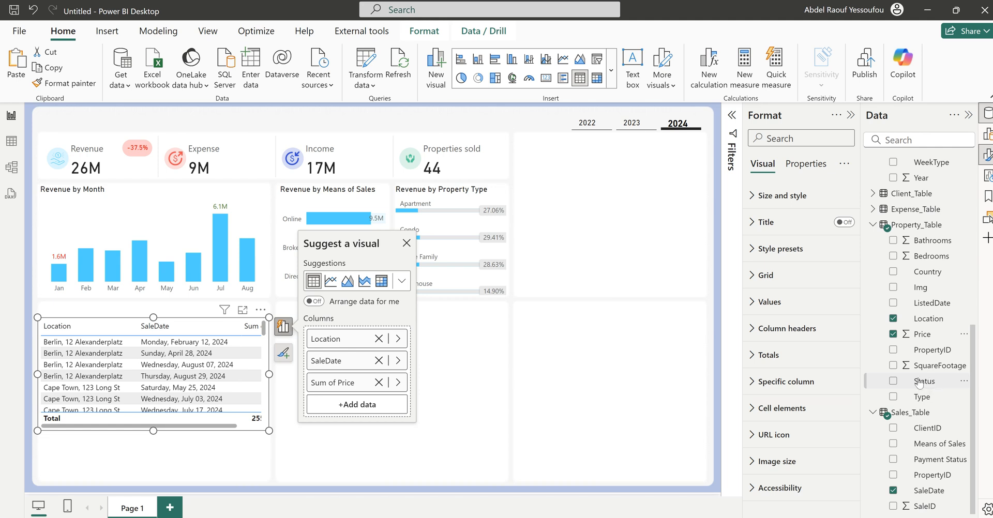
click(894, 459)
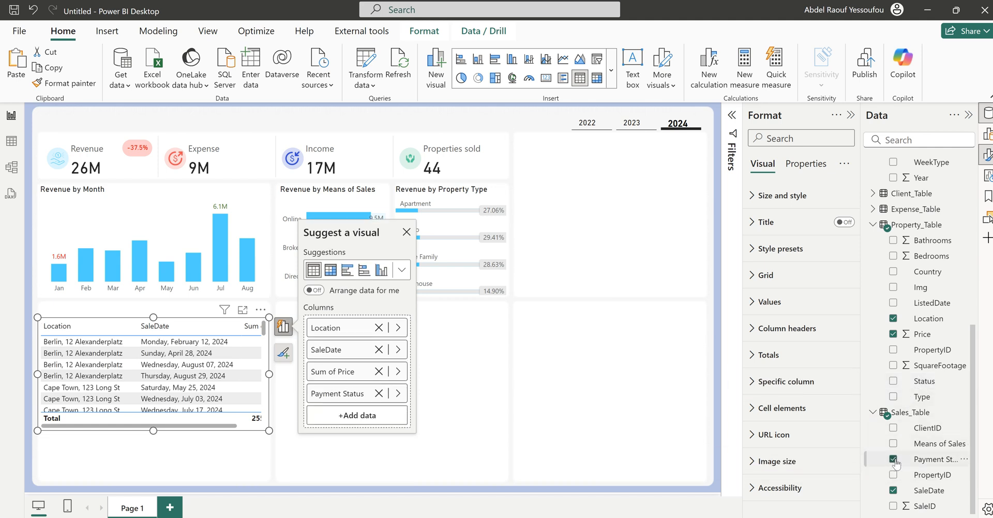
Widen the table to show all four columns and set the SaleDate column's format to *14/03/2001 (Short Date).
drag(268, 375, 373, 394)
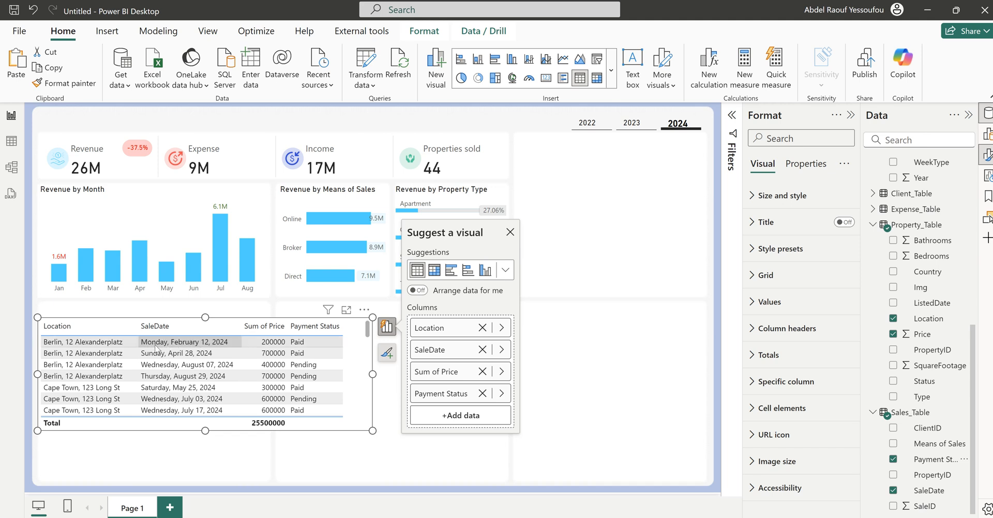
click(929, 492)
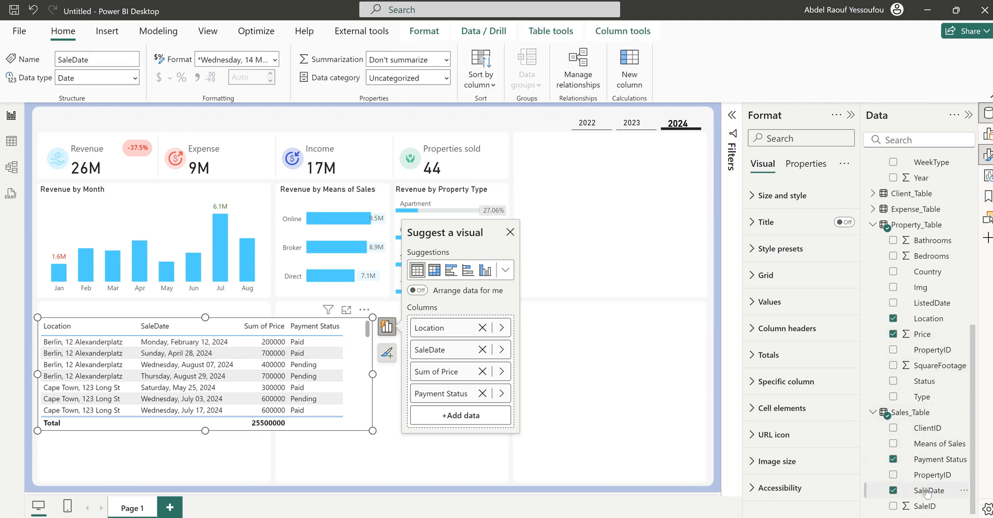
click(275, 60)
click(275, 102)
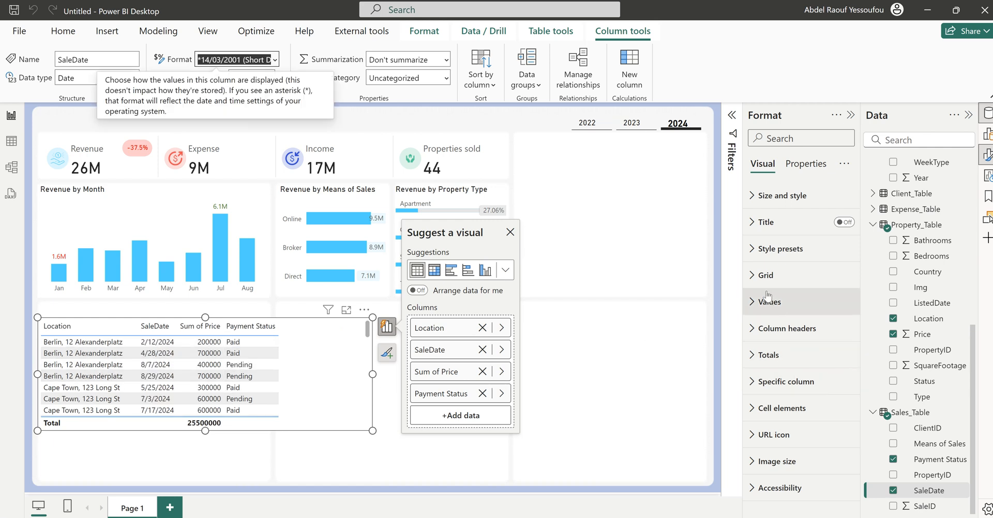
Turn off the horizontal gridlines of the property sales table.
click(766, 275)
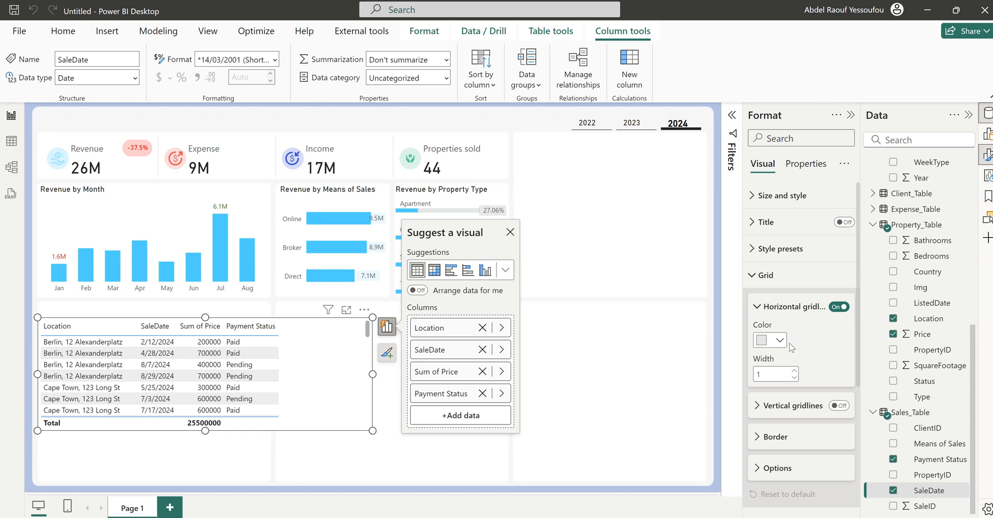
click(810, 308)
click(762, 280)
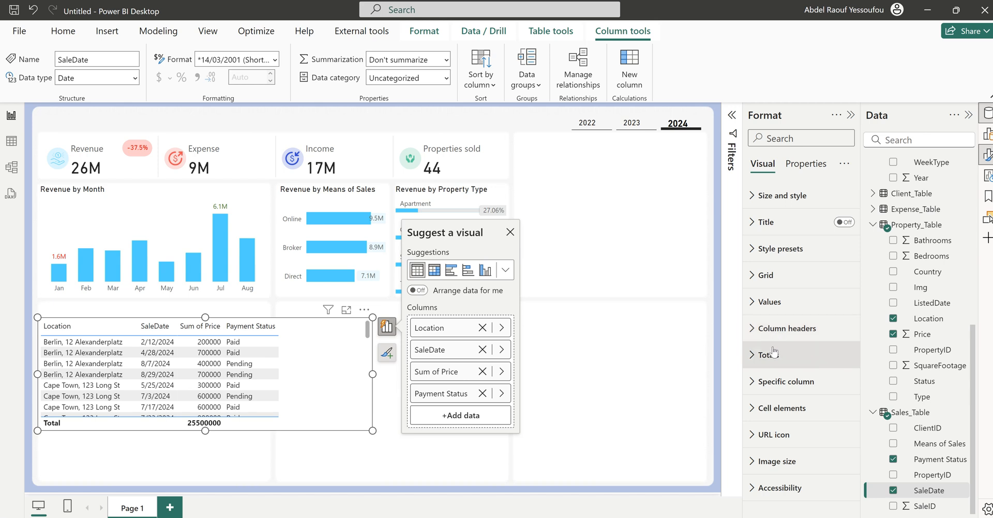
Set the alternate background color of the table's values to white and turn off its totals row.
click(769, 305)
scroll(777, 435, down, 3)
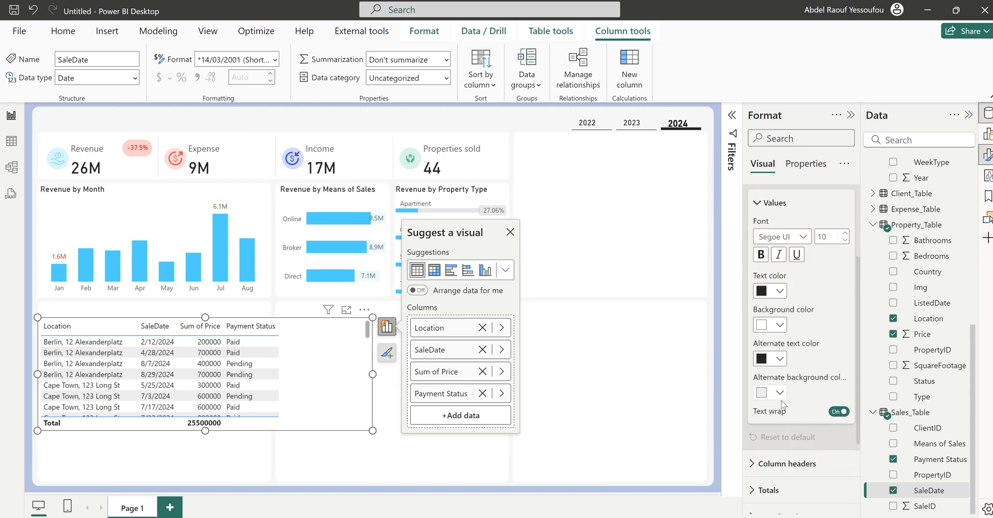
click(779, 394)
click(805, 341)
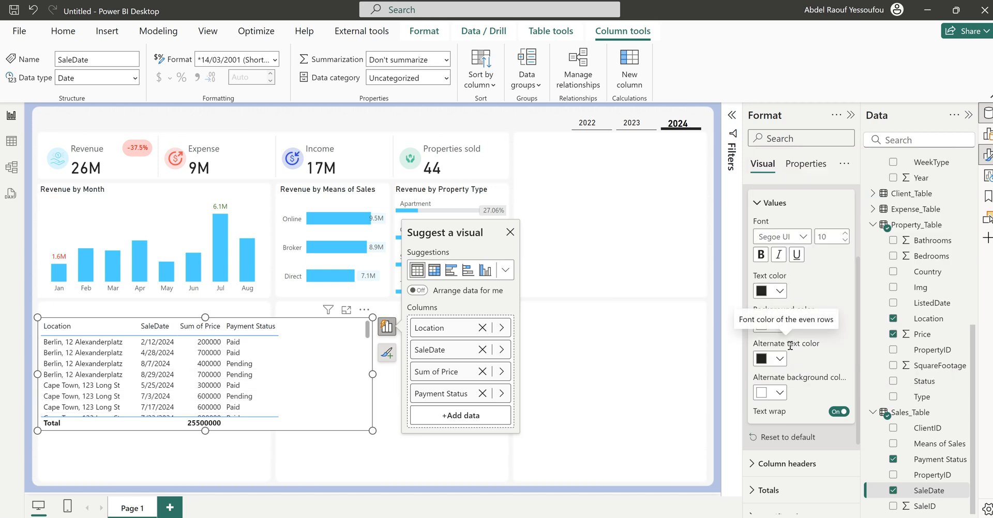
click(775, 202)
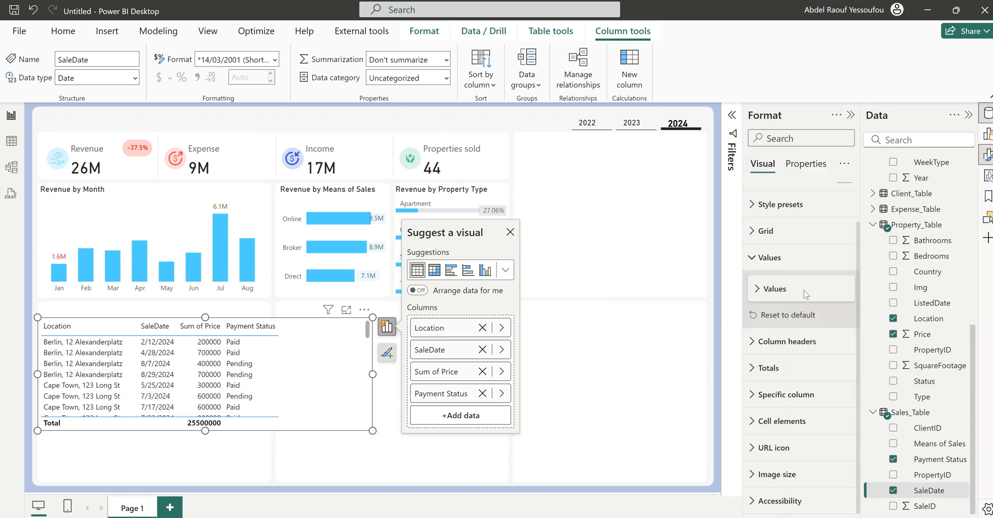
click(778, 367)
click(834, 399)
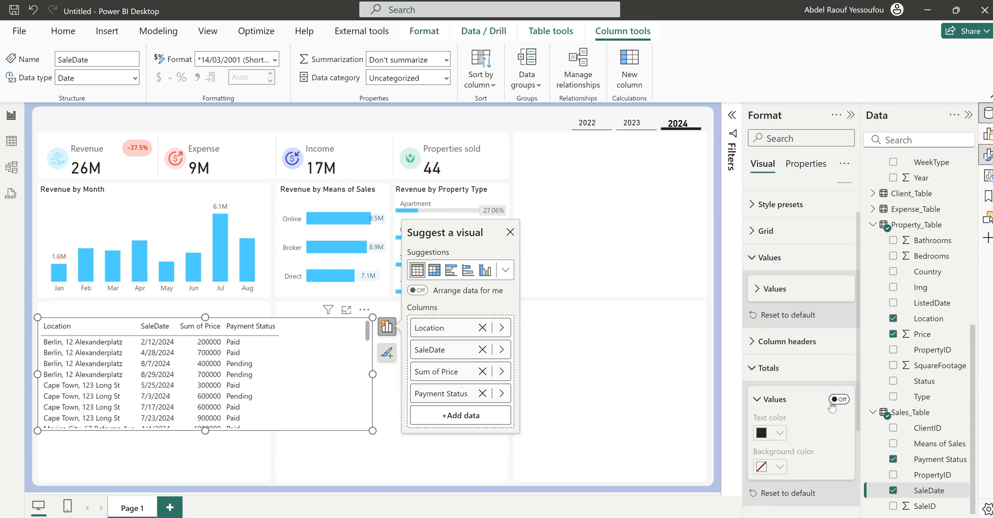
Narrow the table to the width of the card below Revenue by Month and stretch it down to the card's lower edge.
drag(372, 374, 269, 381)
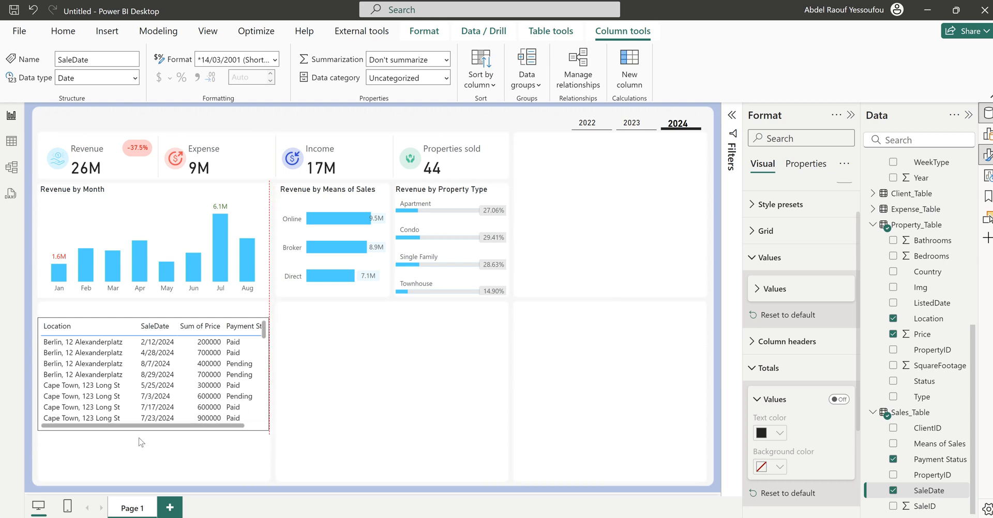
drag(153, 431, 153, 484)
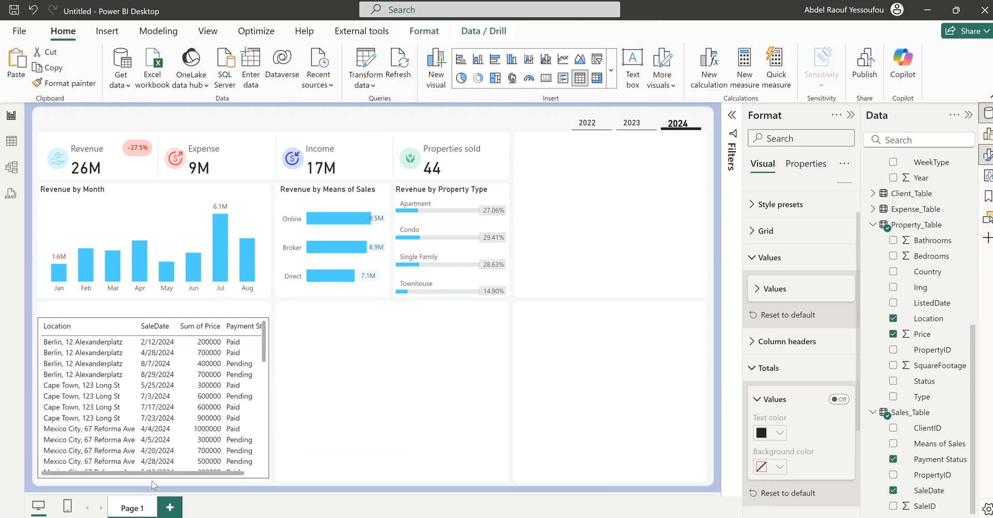
click(284, 326)
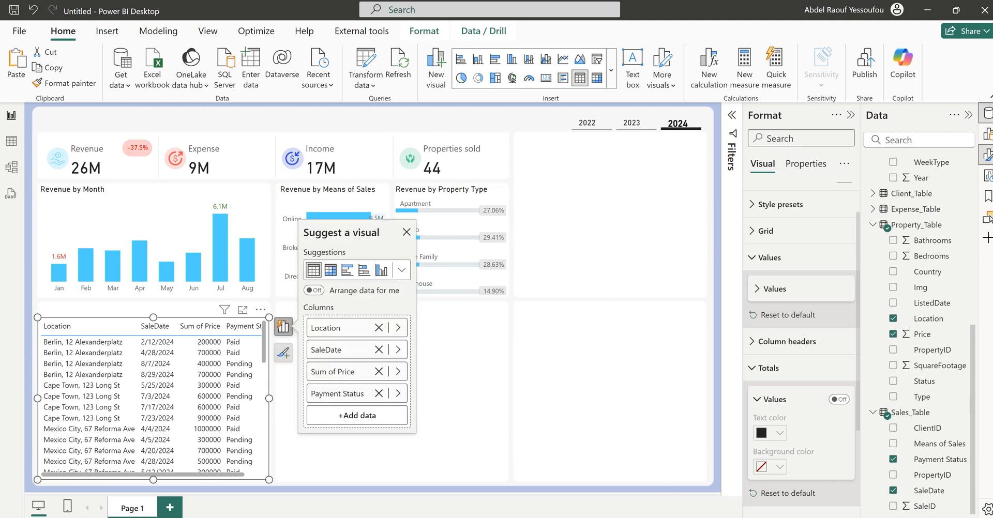
Switch to Firefox and open the SVG Templates category on kerrykolosko.com.
mouse_move(431, 517)
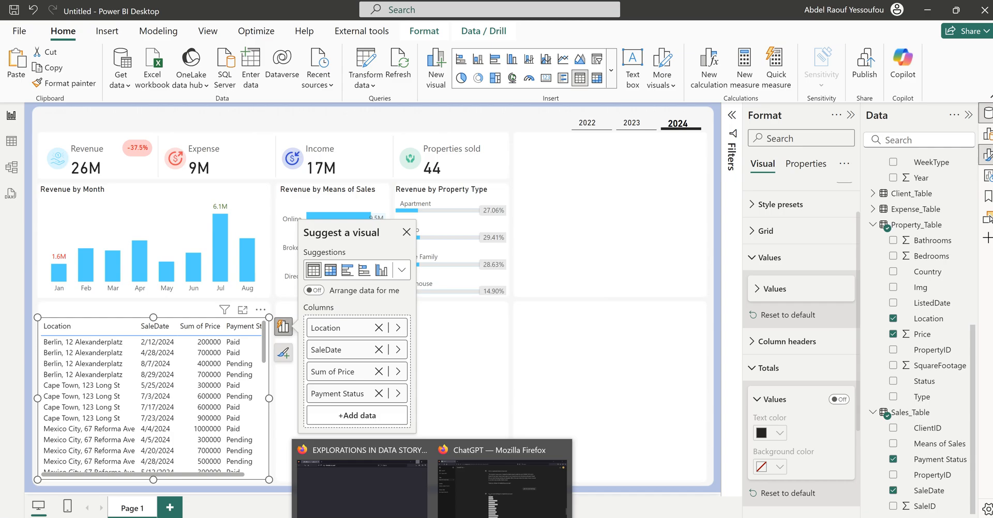
click(392, 491)
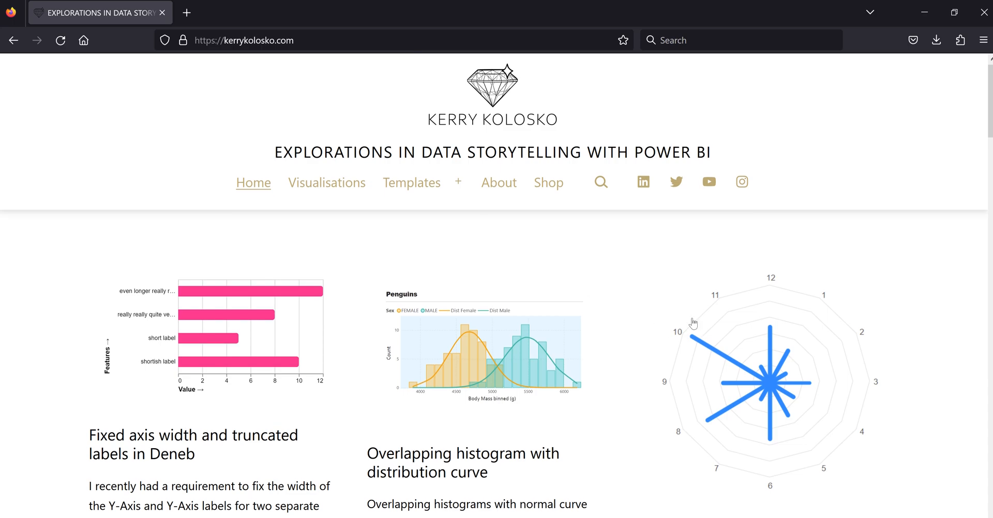
scroll(692, 327, down, 8)
scroll(693, 324, up, 8)
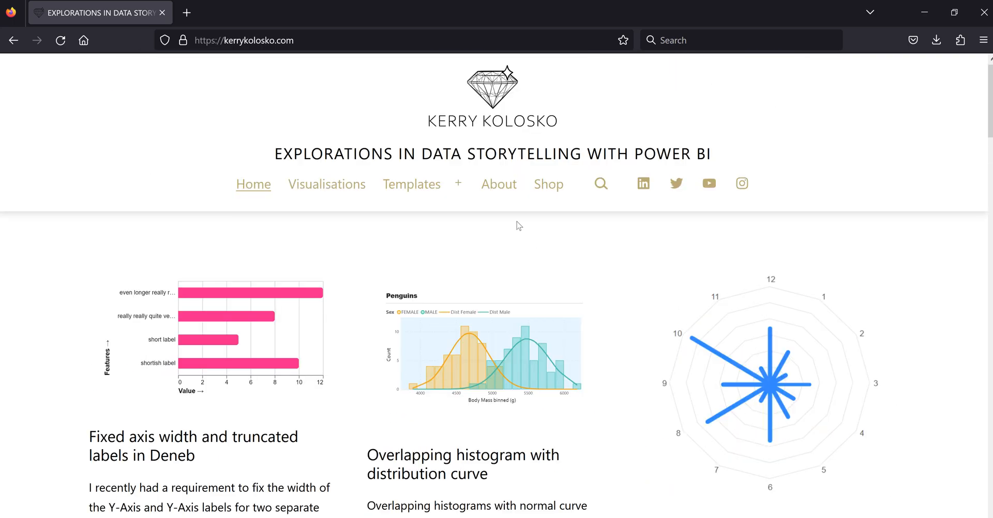
mouse_move(433, 191)
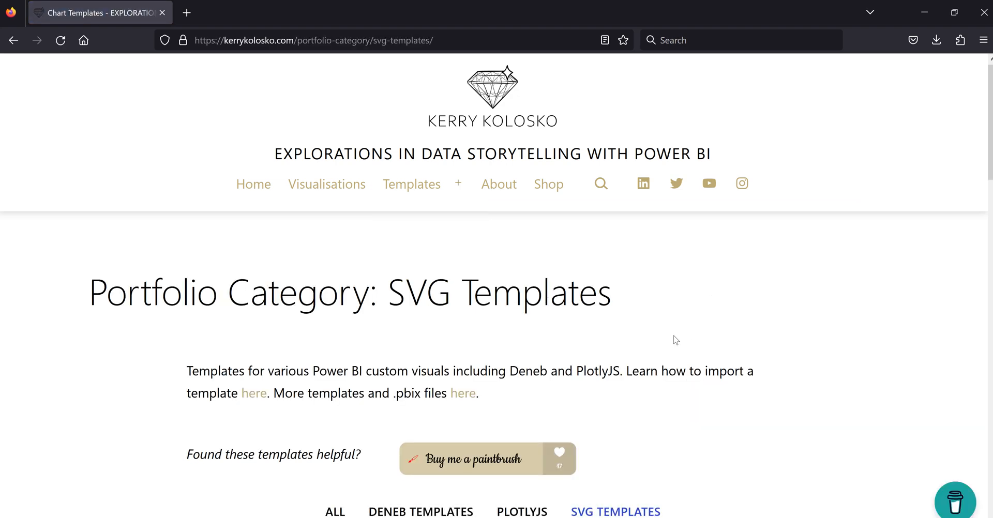
Find the Progress Callout template among the SVG templates and open its page.
scroll(675, 339, down, 8)
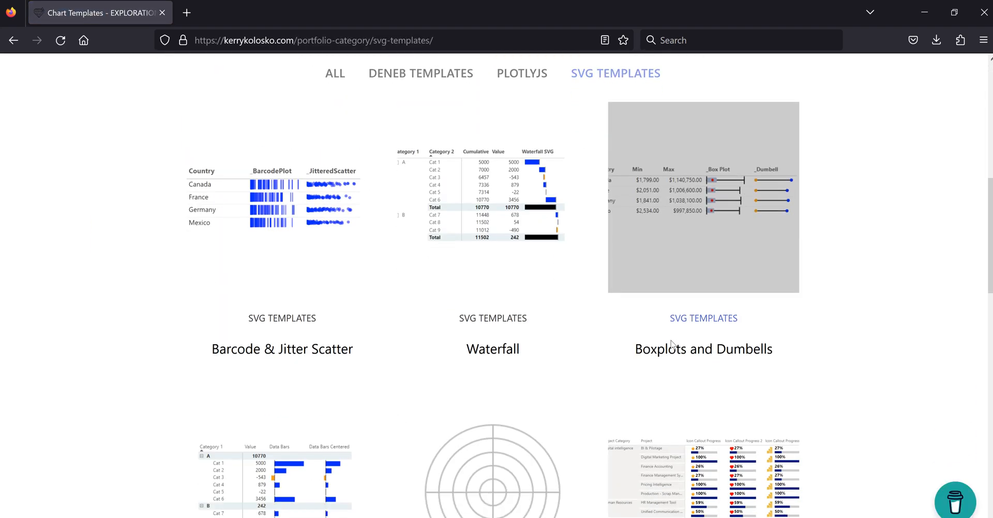
scroll(671, 344, down, 14)
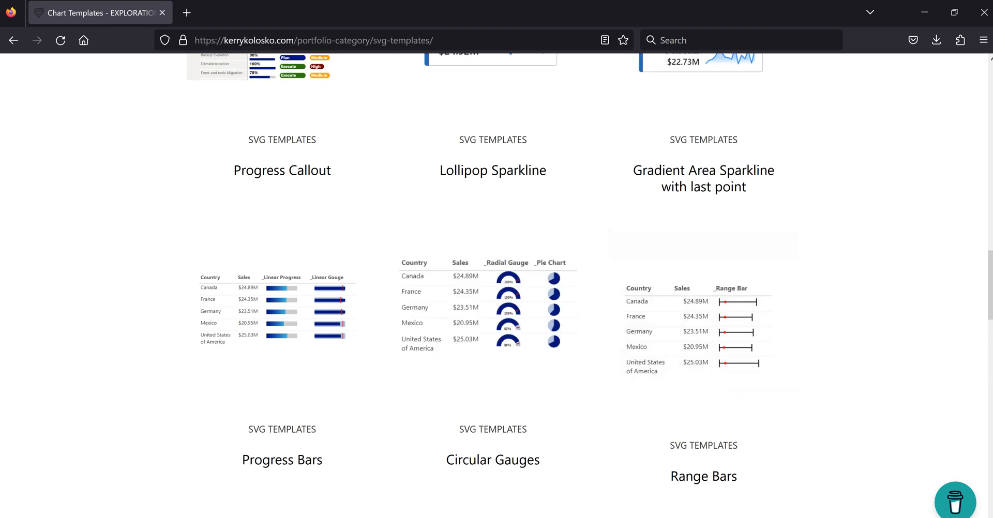
scroll(179, 160, up, 3)
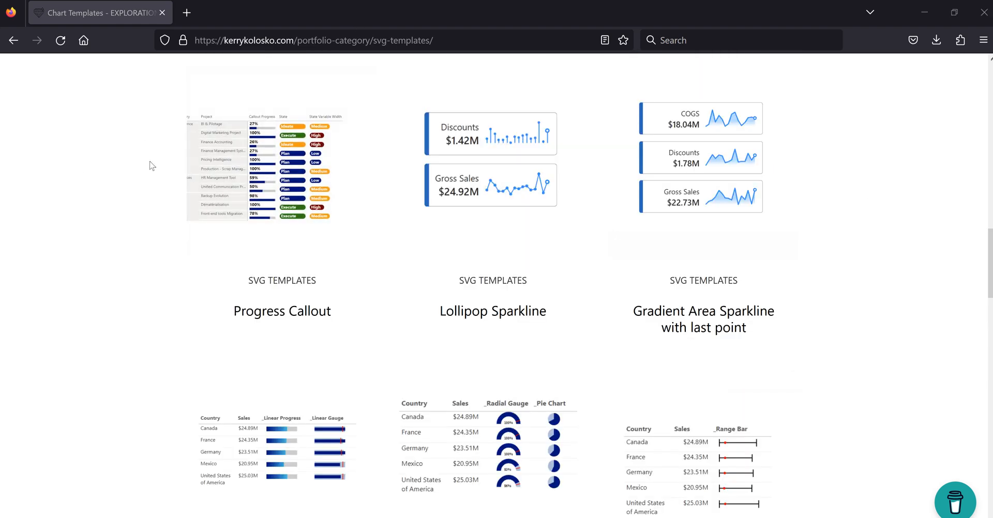
scroll(334, 195, up, 3)
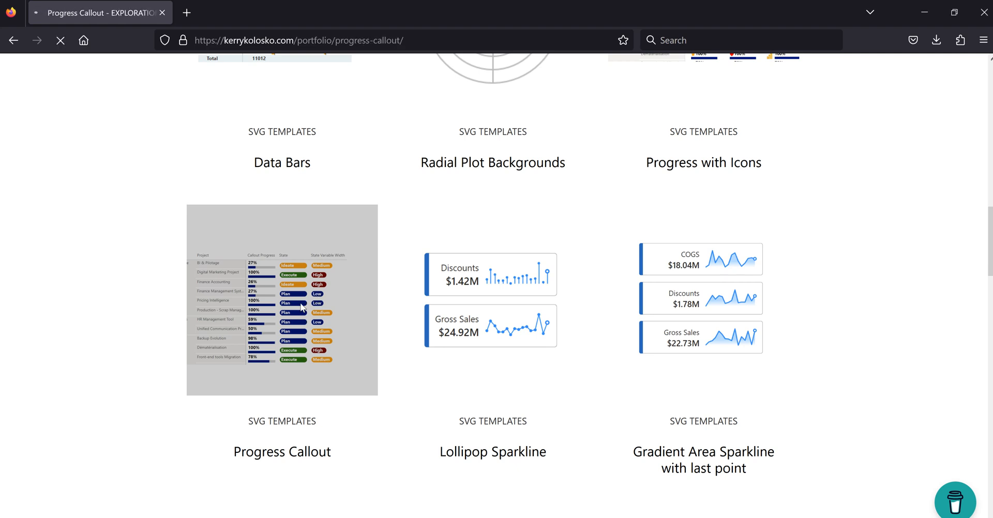
Copy the State Callout measure code from the Progress Callout template page.
scroll(741, 350, down, 3)
scroll(741, 350, down, 3)
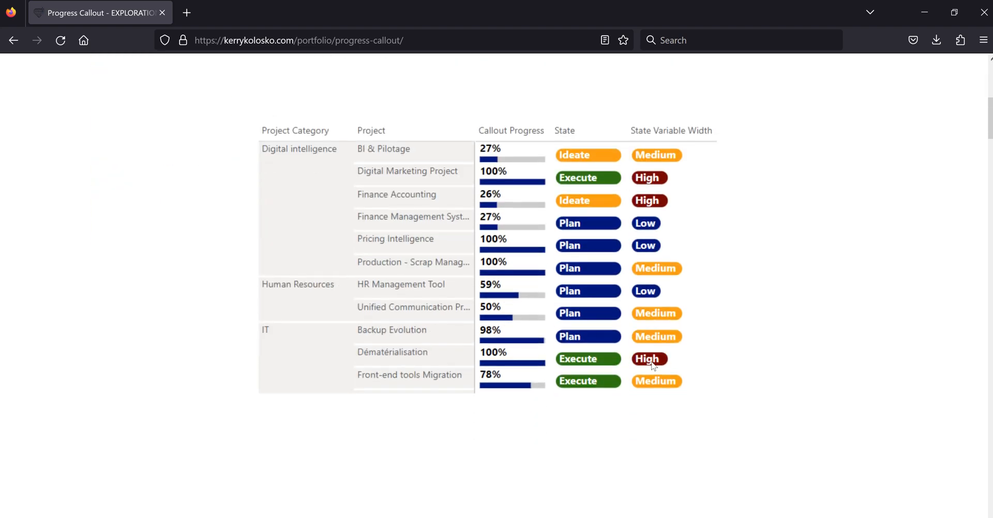
scroll(652, 365, down, 10)
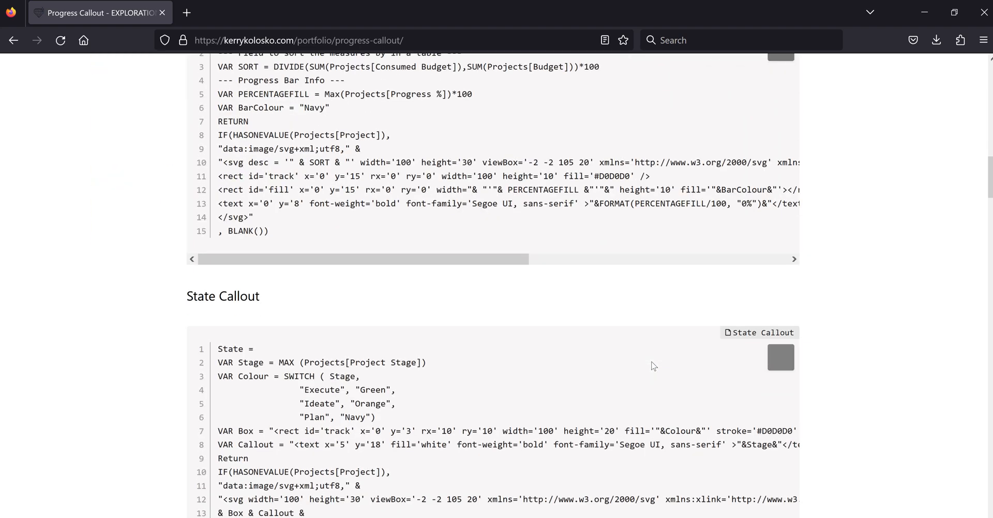
scroll(653, 366, down, 4)
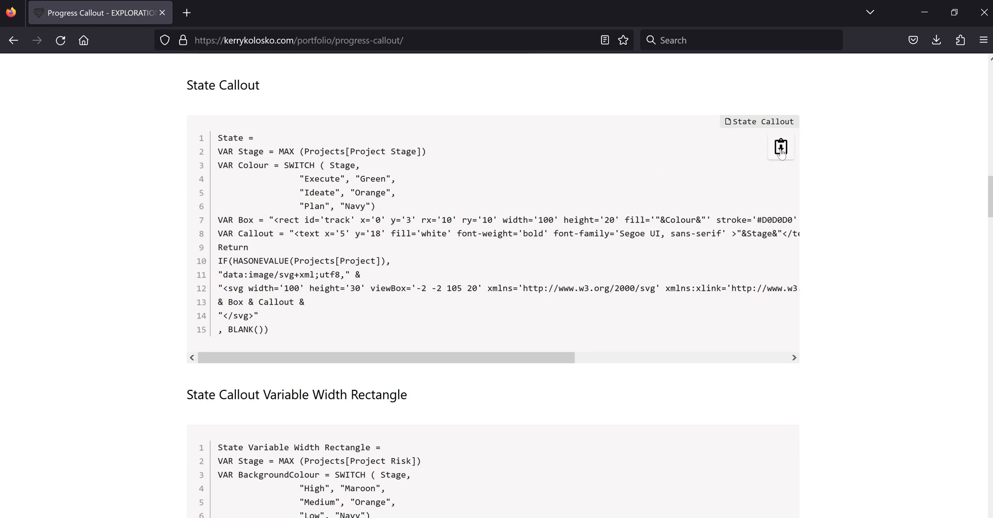
click(780, 148)
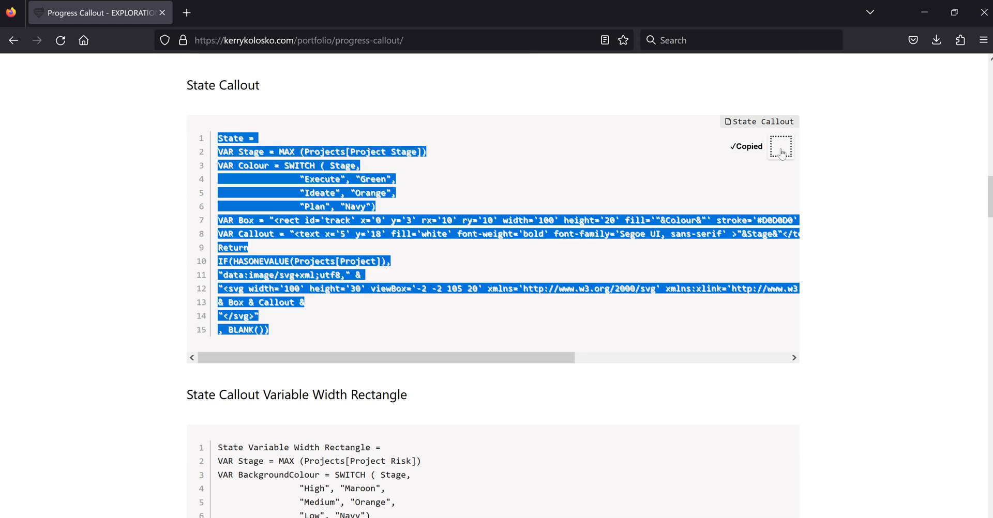
Return to Power BI Desktop, create a new measure in the All Measures table and paste the copied State Callout code into it.
click(924, 21)
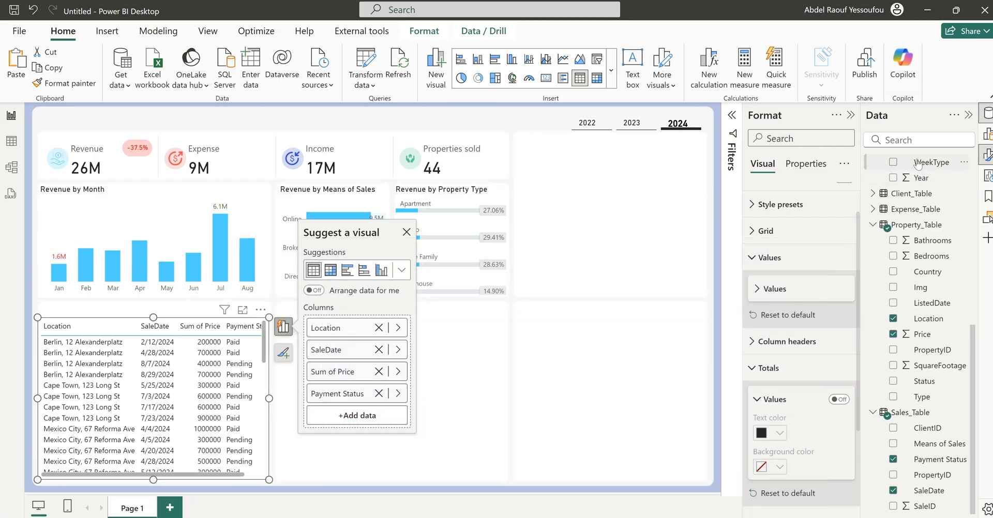
scroll(931, 217, up, 6)
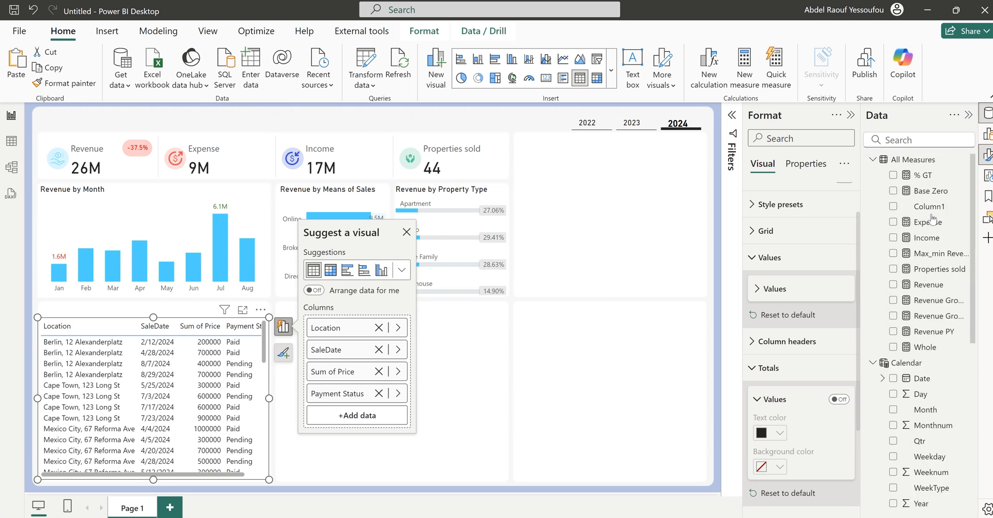
right_click(905, 166)
click(841, 187)
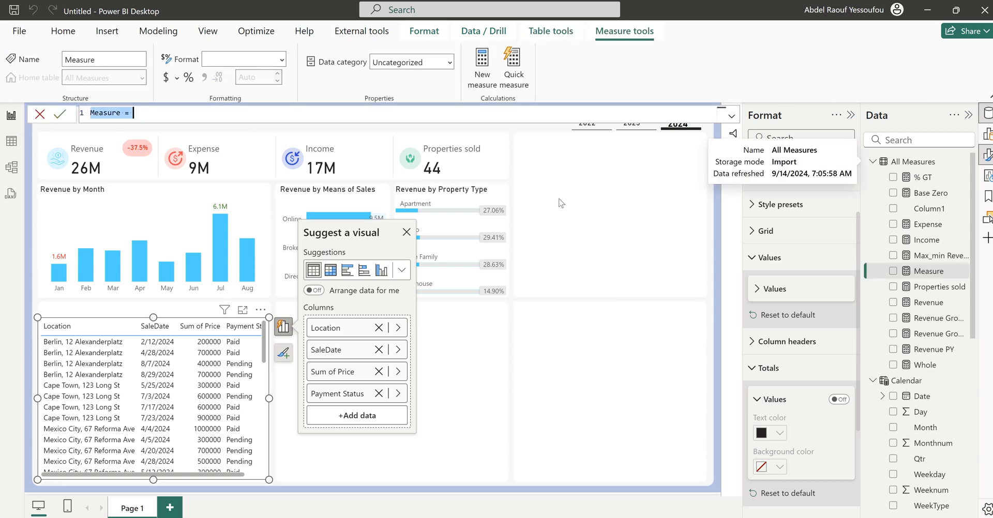
key(ctrl+v)
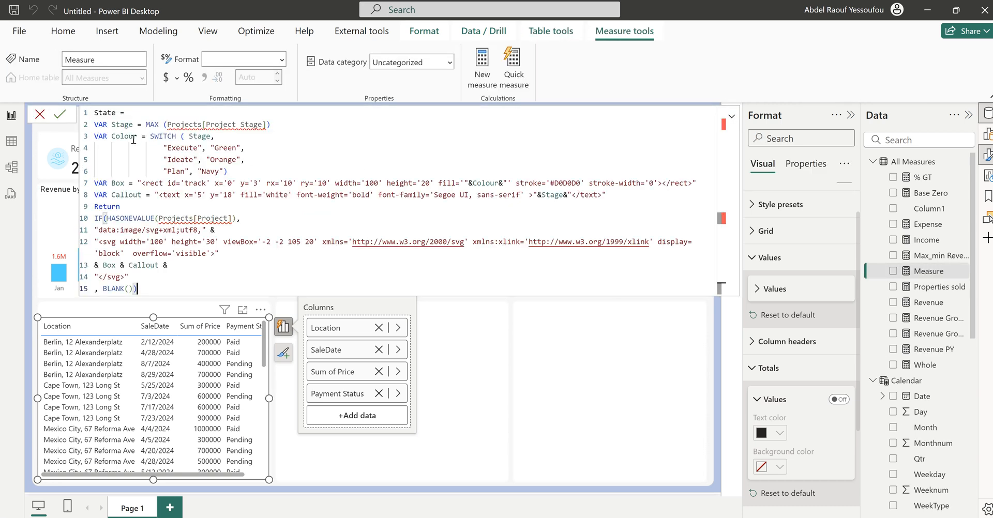
Rename the pasted measure from State to Payment Status SVG in the formula's first line.
double_click(105, 113)
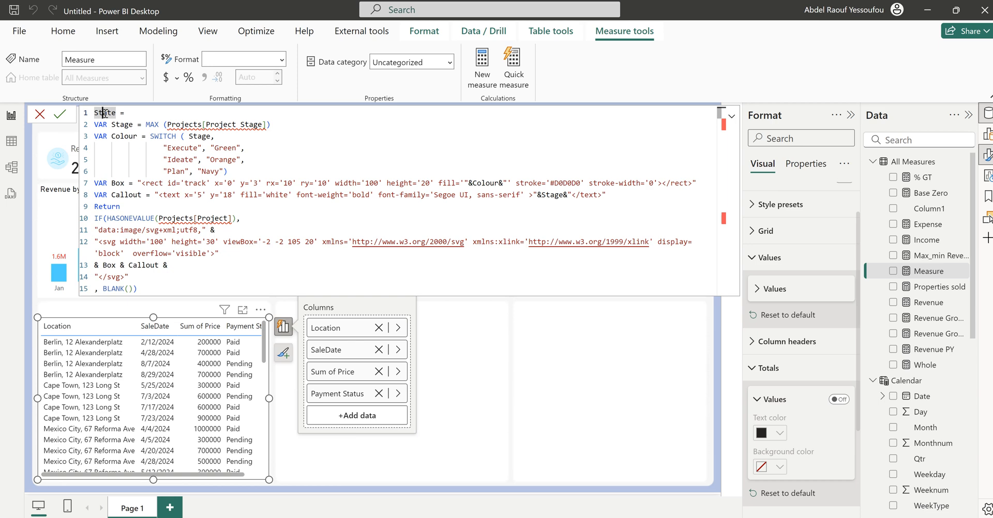
click(103, 113)
text(Payment S)
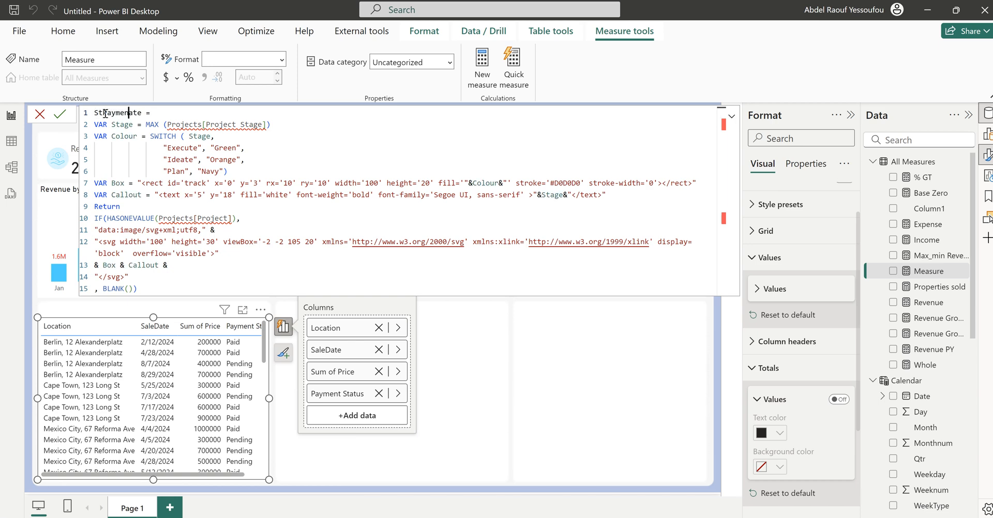
text(tatus)
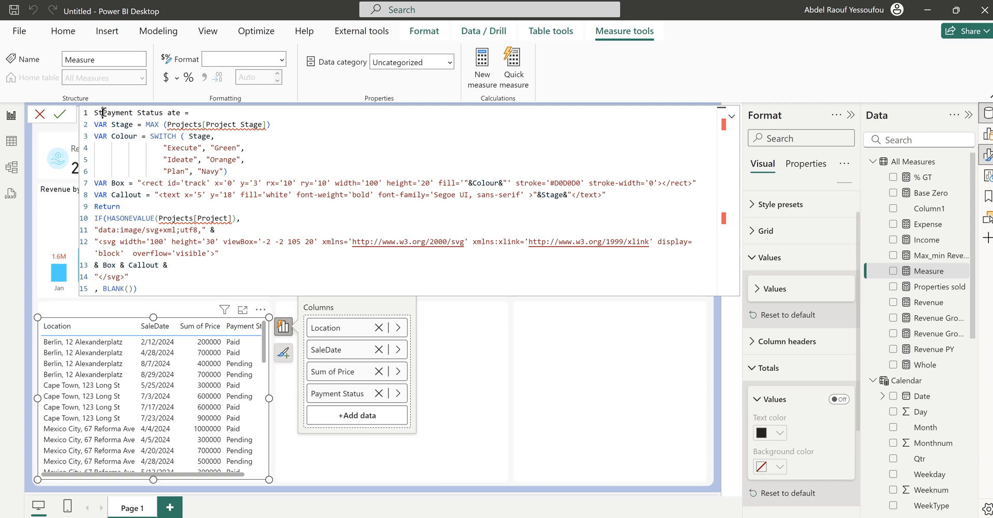
click(104, 113)
key(BackSpace)
key(BackSpace)
double_click(165, 113)
text(SVG)
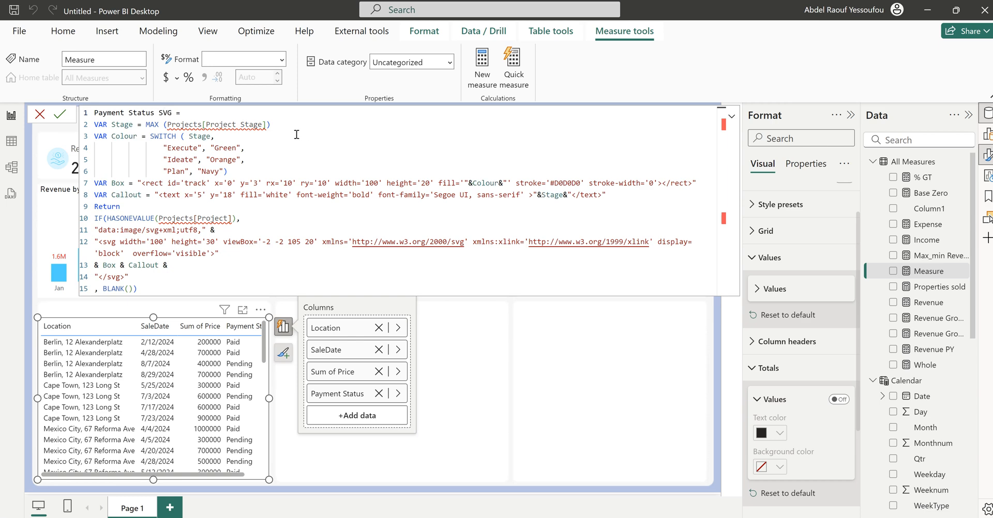
Replace the column inside the Stage variable's MAX function with Property_Table[Type].
drag(266, 124, 168, 124)
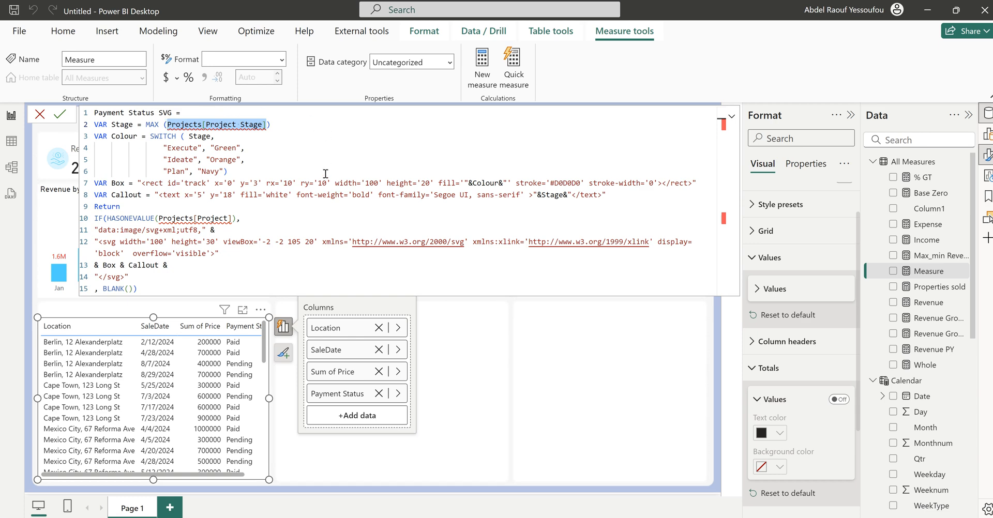
text(ty)
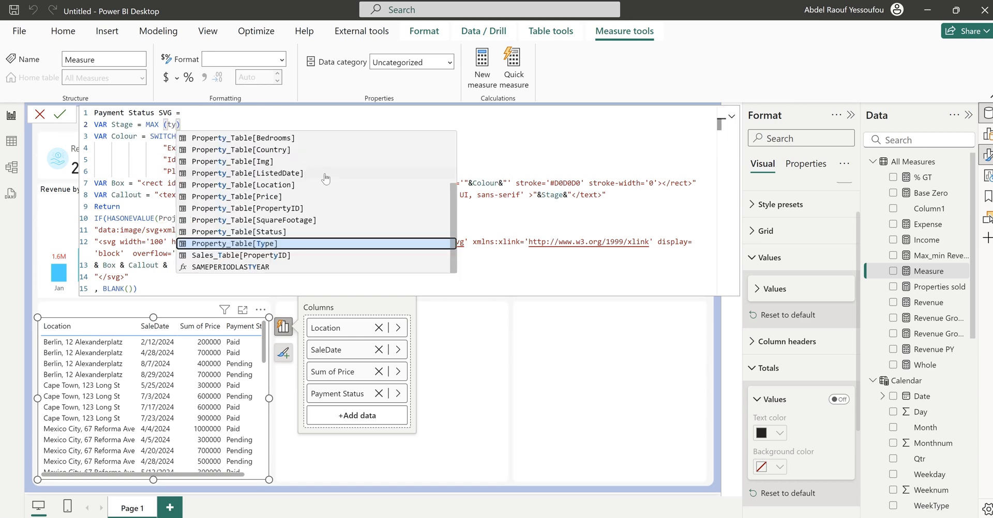
click(262, 244)
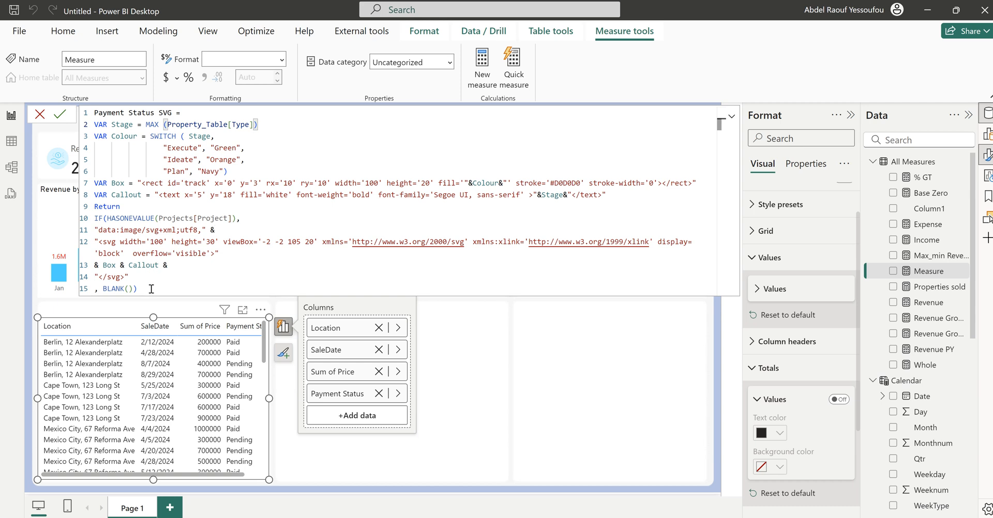
Remove the IF(HASONEVALUE()) condition and its closing BLANK() line from the measure, leaving only the SVG string after Return.
drag(151, 288, 74, 288)
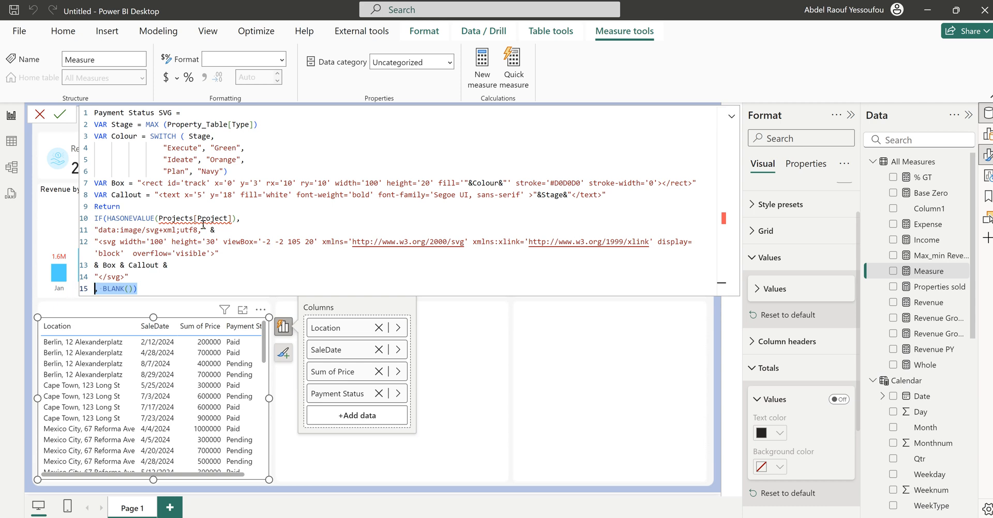
drag(234, 218, 160, 218)
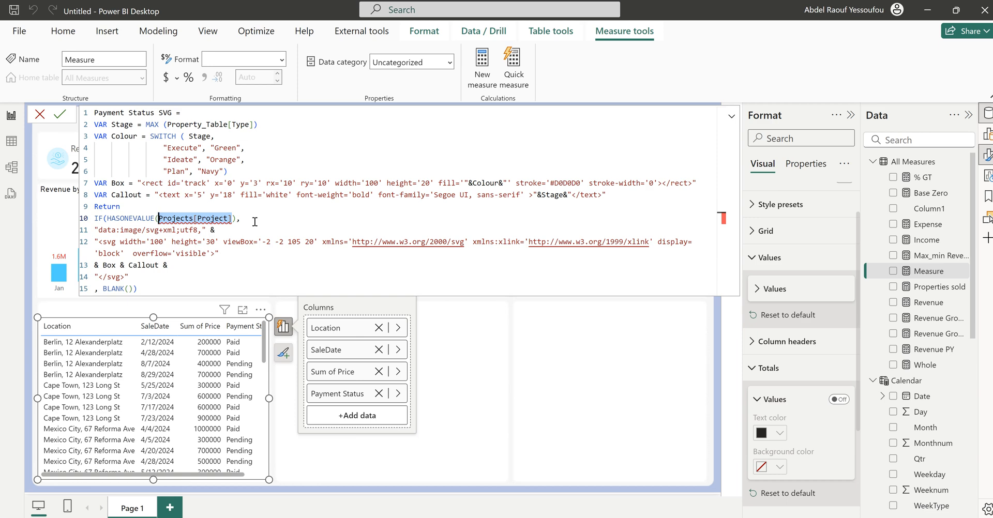
text(pro)
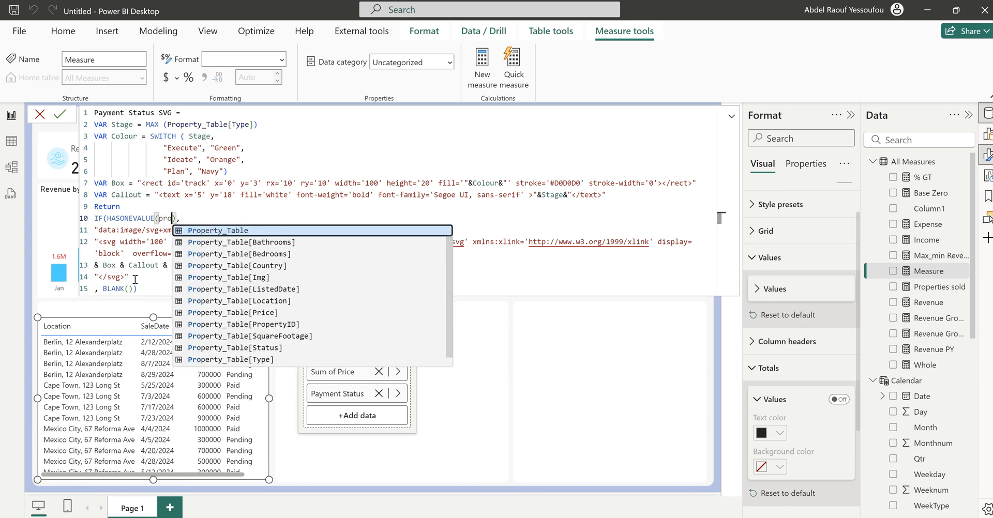
drag(153, 288, 69, 289)
key(BackSpace)
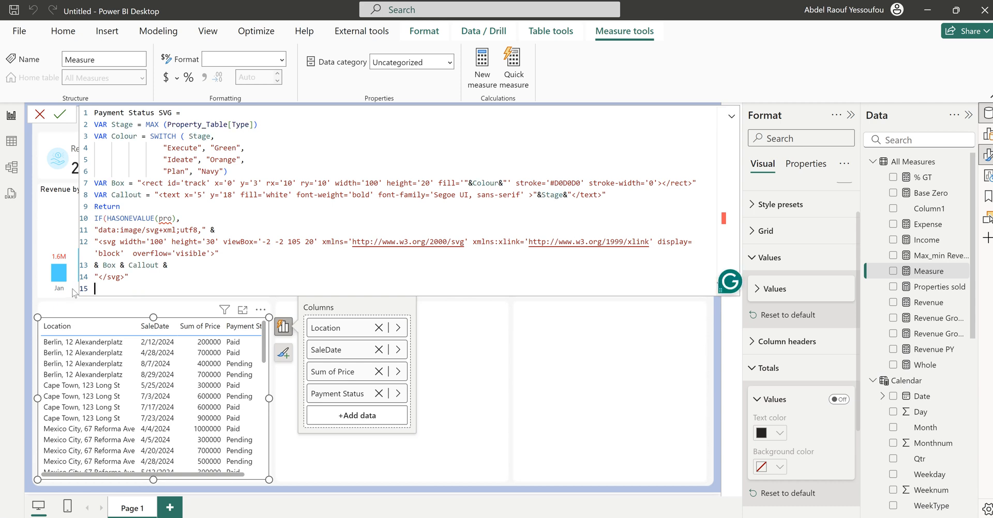
key(BackSpace)
drag(181, 218, 69, 223)
key(BackSpace)
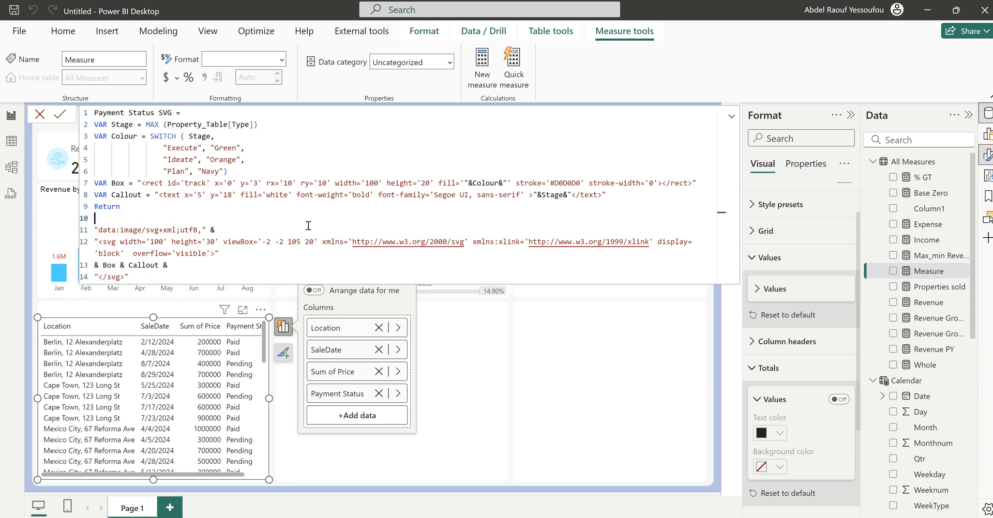
Set the Colour cases to Paid as Green and Pending as Orange, delete the Plan case, and commit the measure.
double_click(179, 148)
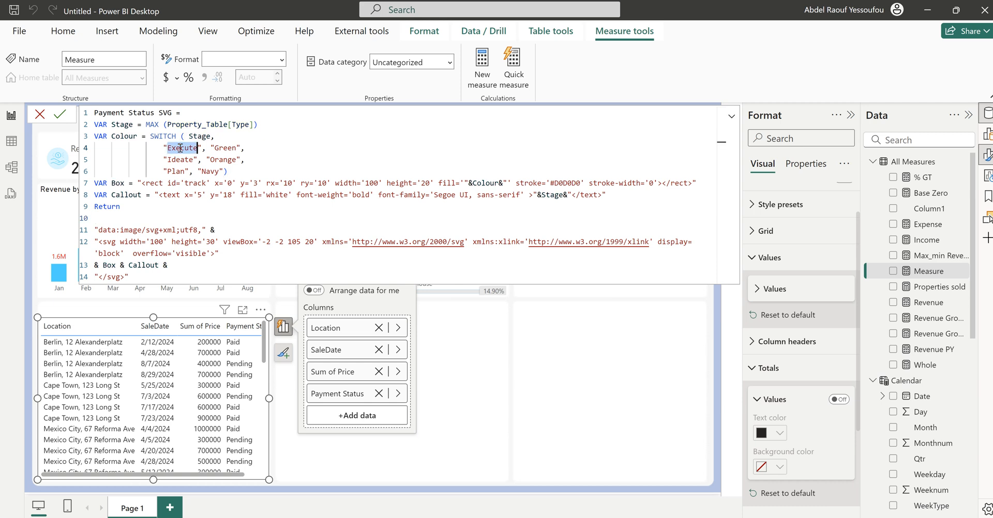
text(Paid)
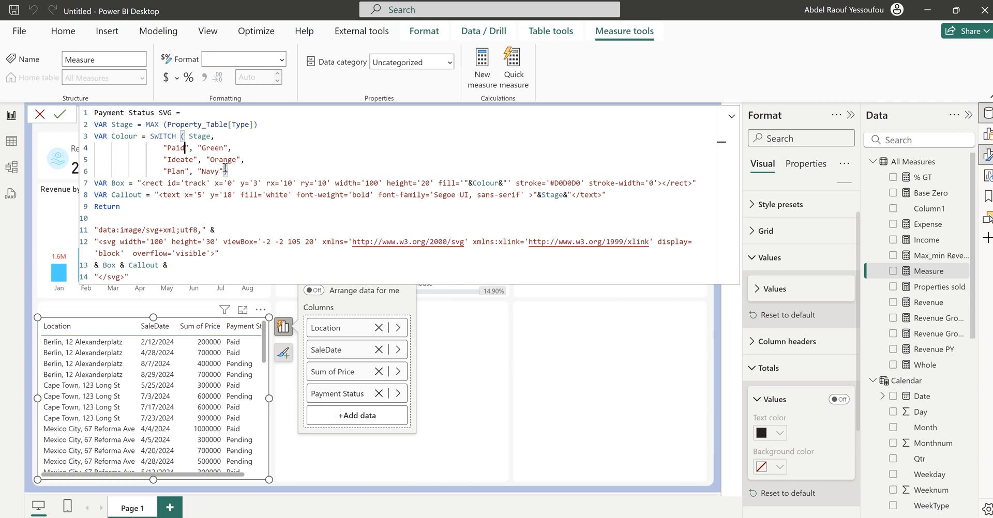
drag(224, 171, 164, 170)
drag(225, 172, 241, 160)
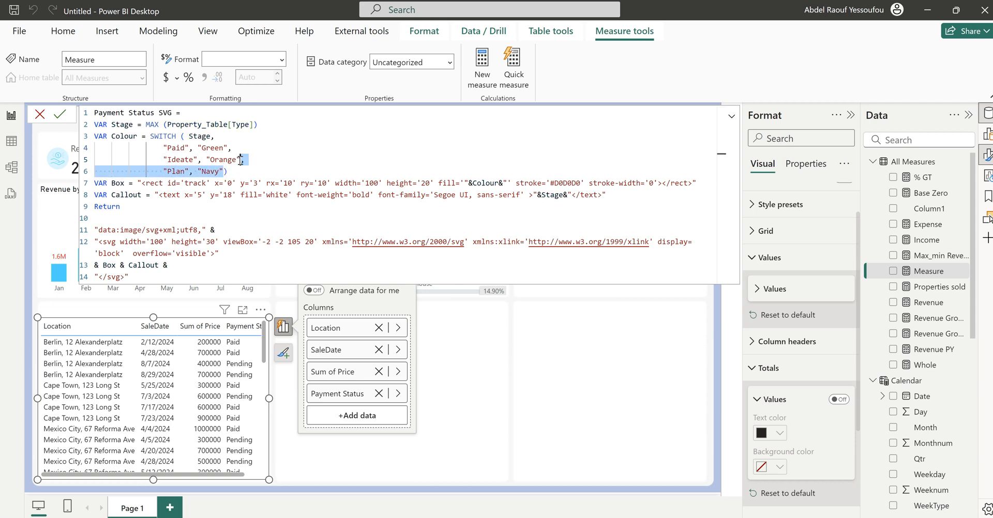
key(BackSpace)
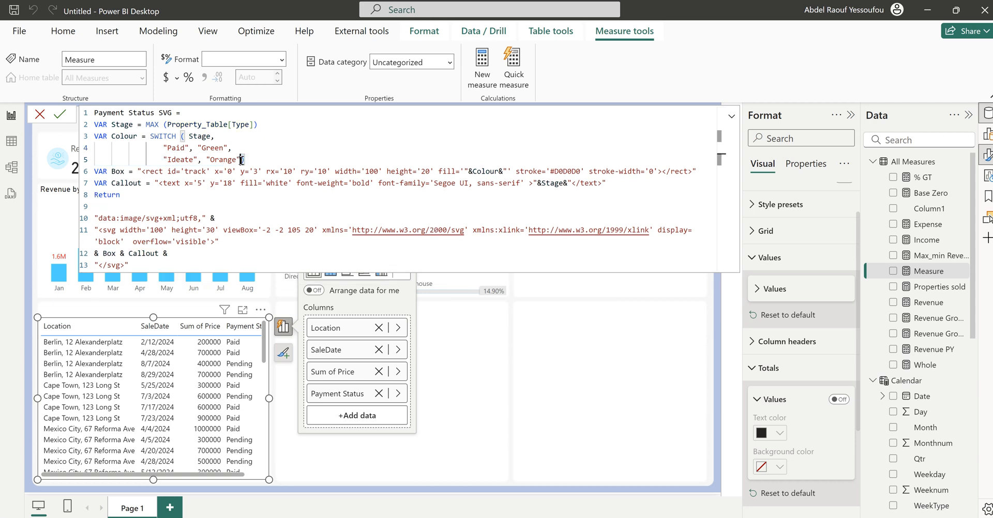
double_click(177, 158)
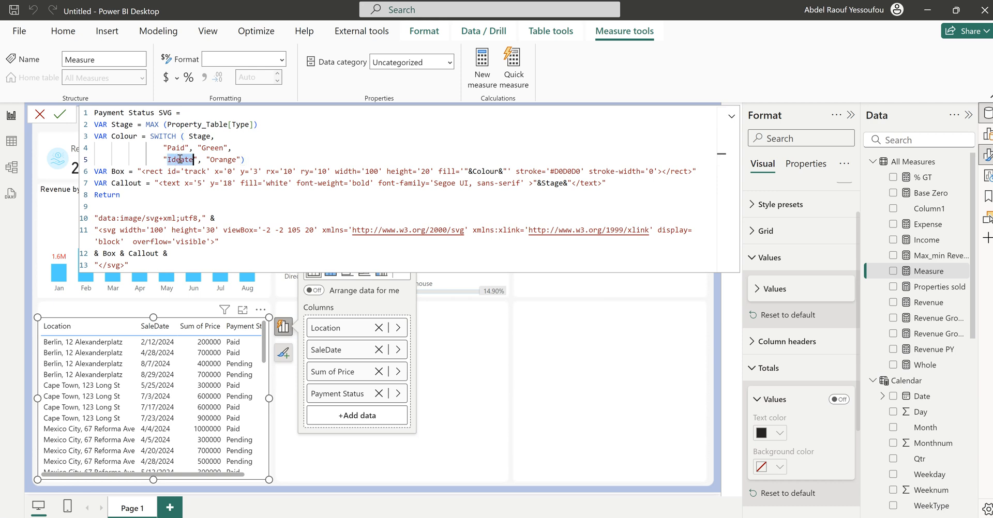
text(Pending)
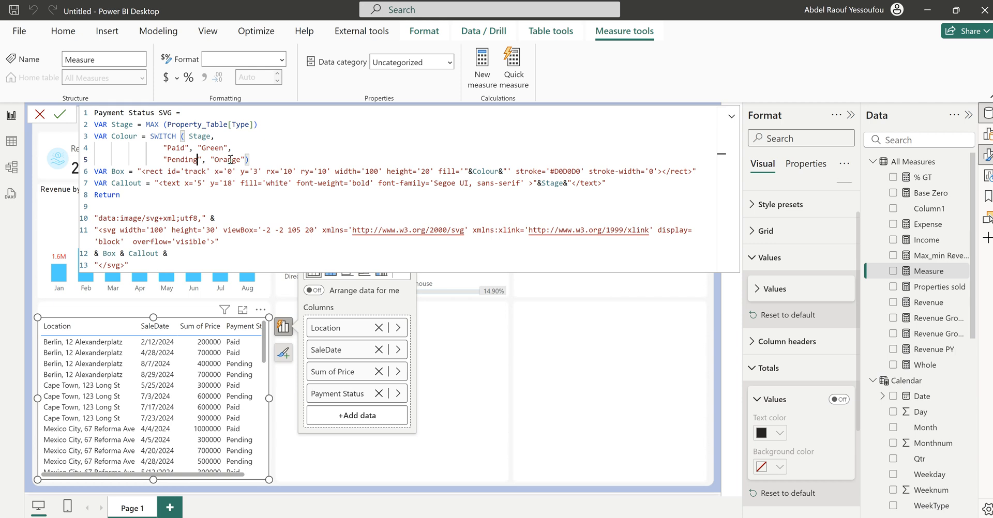
click(233, 197)
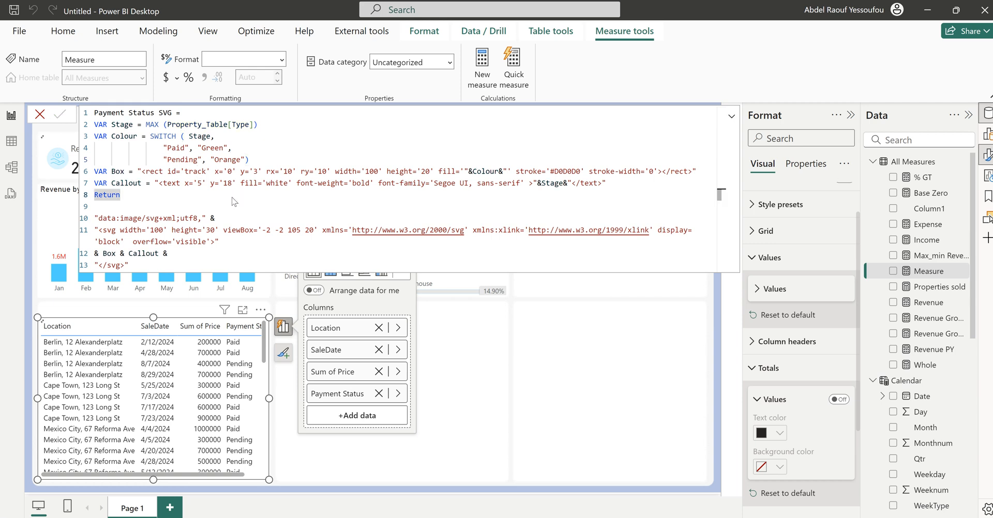
key(Return)
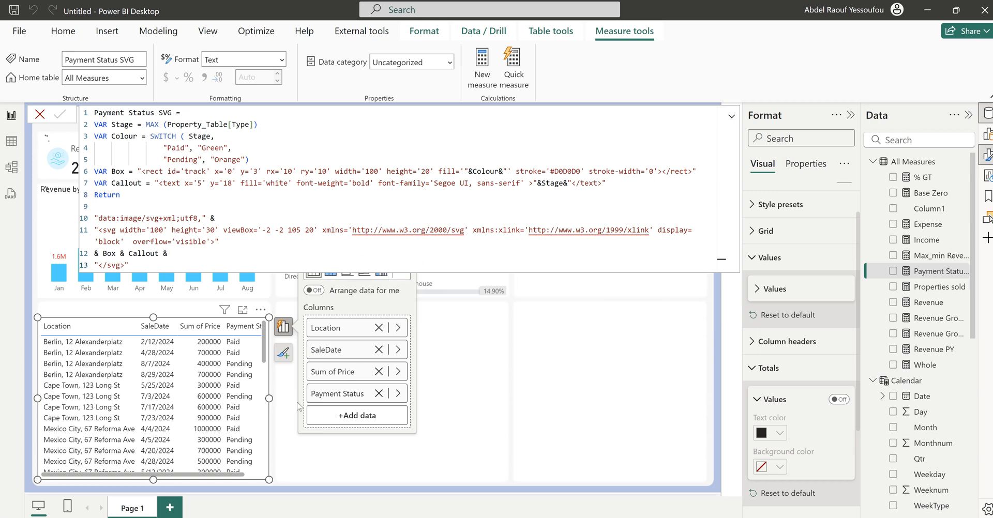
Widen the table until its Payment Status column fits with spare room beside it.
drag(270, 399, 361, 398)
click(341, 370)
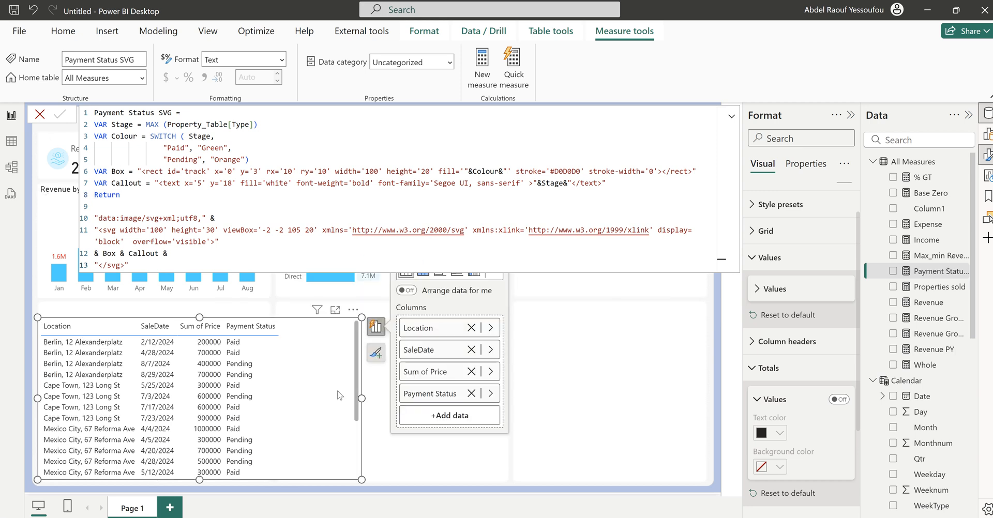
Add the Payment Status SVG measure to the table and set its data category to Image URL.
click(893, 271)
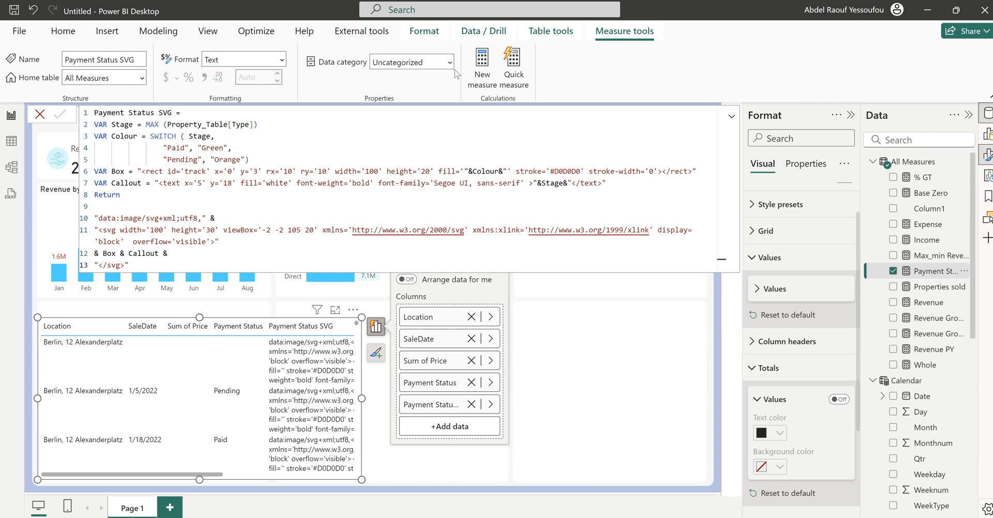
click(450, 62)
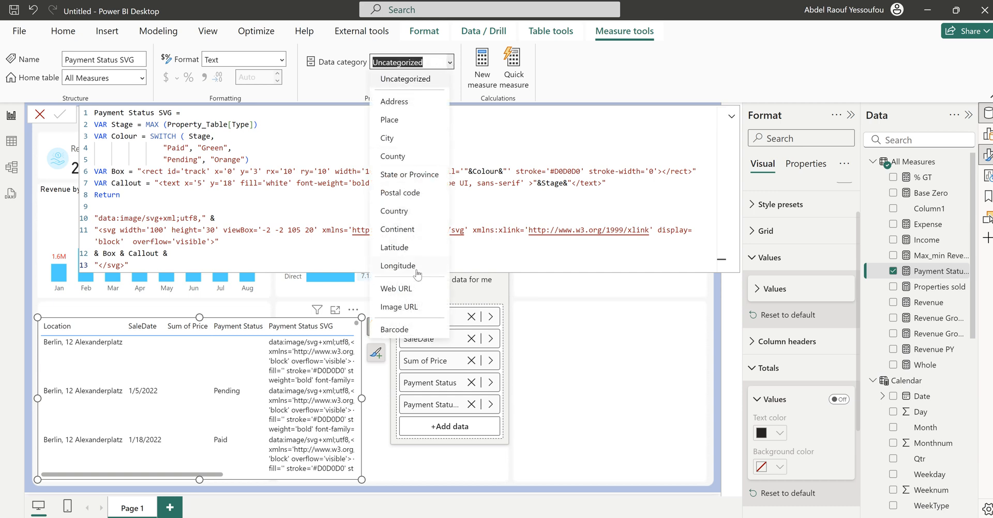
click(412, 307)
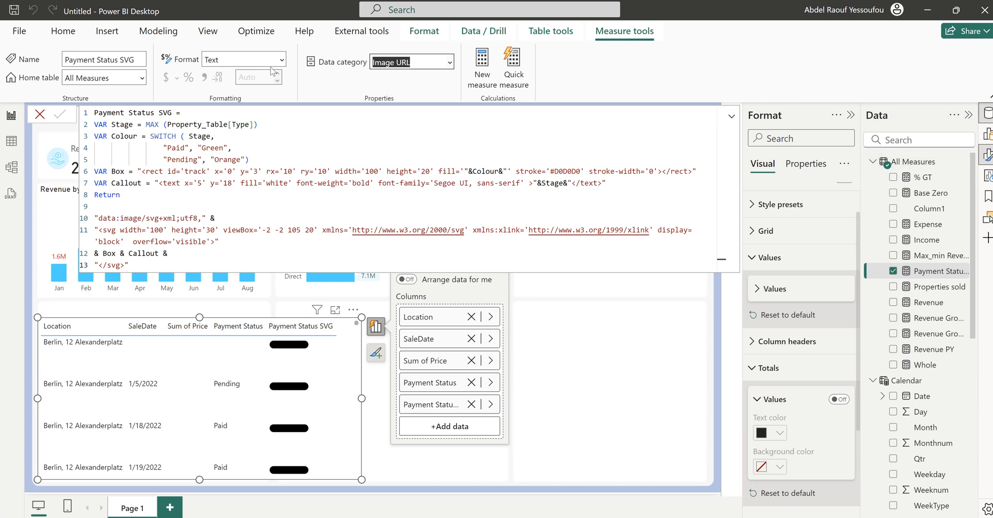
Change the Stage variable's MAX argument from Property_Table[Type] to Sales_Table[Payment Status] in the Payment Status SVG measure.
double_click(241, 125)
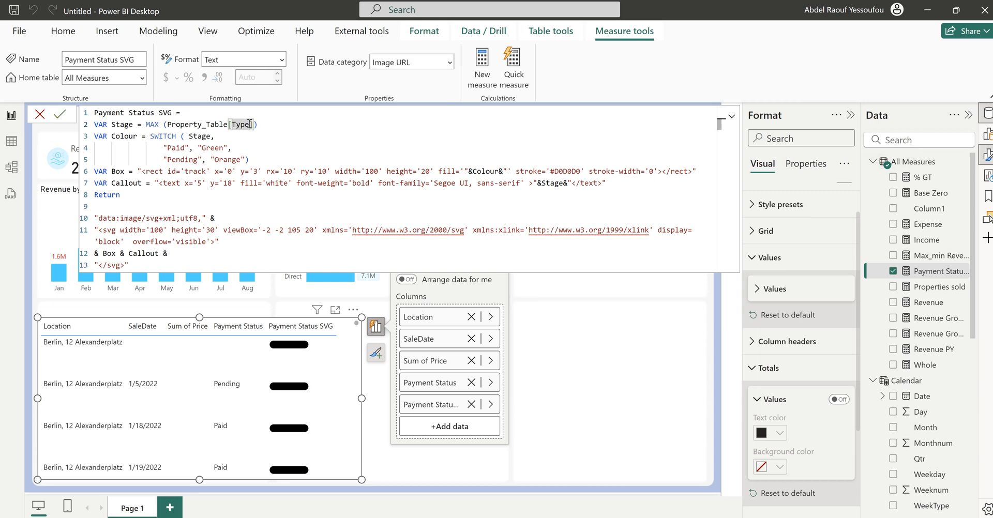
click(255, 124)
drag(254, 124, 167, 125)
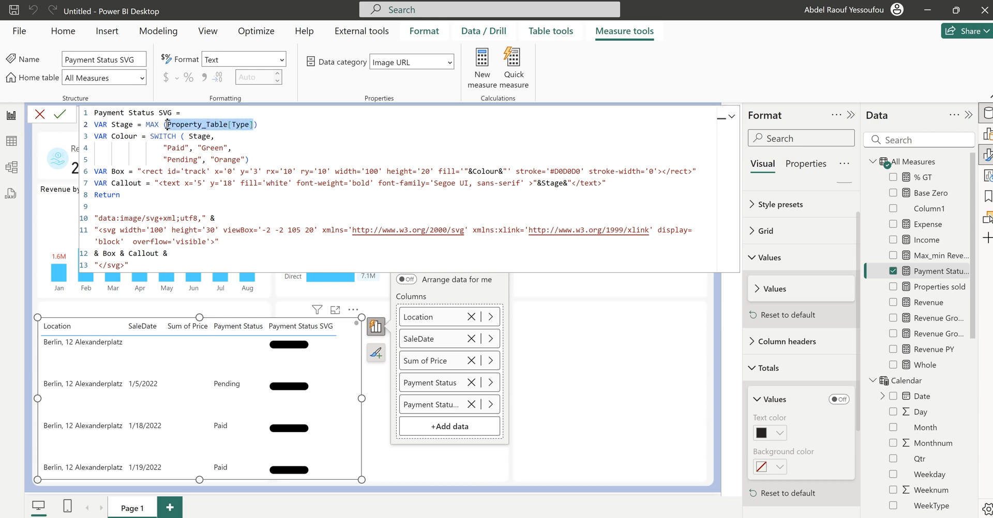
text(paym)
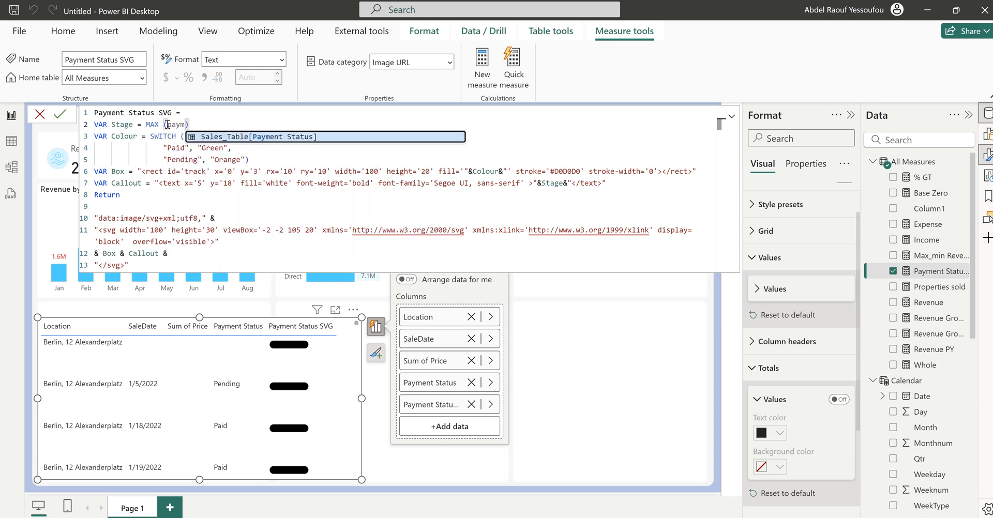
key(Tab)
click(251, 194)
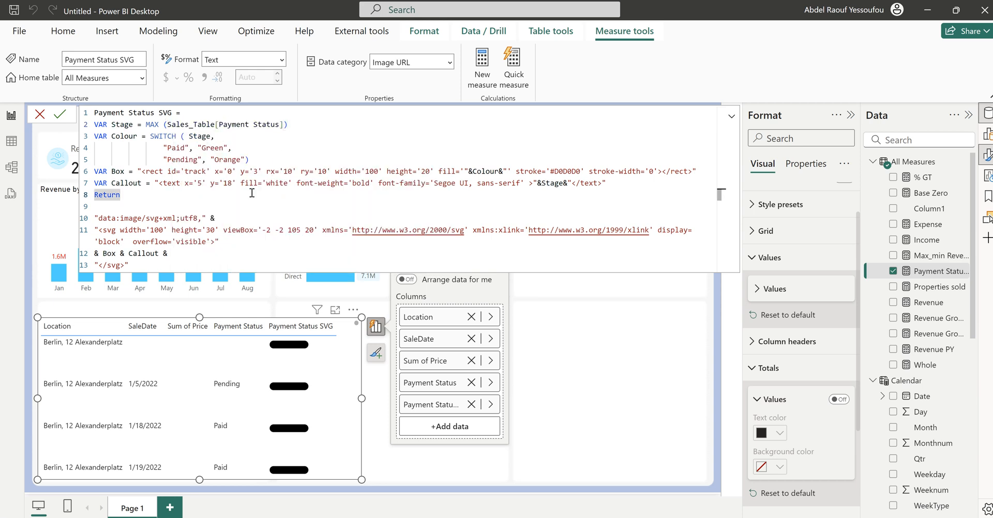
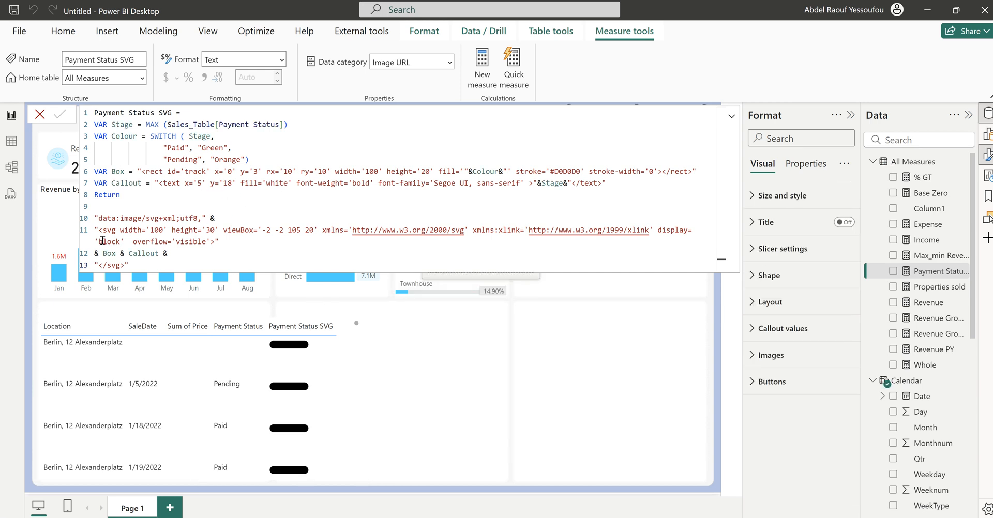
Switch to Firefox and copy the State Callout code again from the Progress Callout page.
click(136, 209)
click(371, 500)
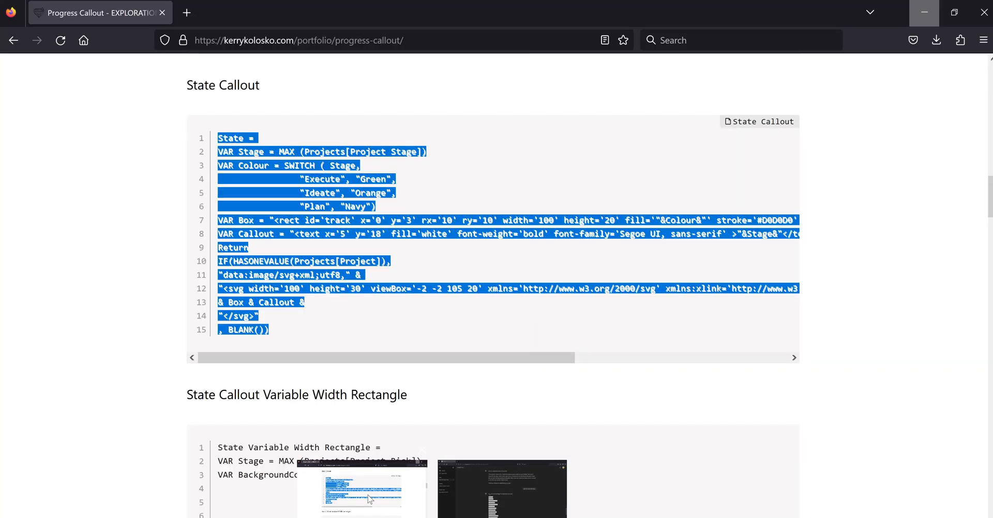
click(782, 146)
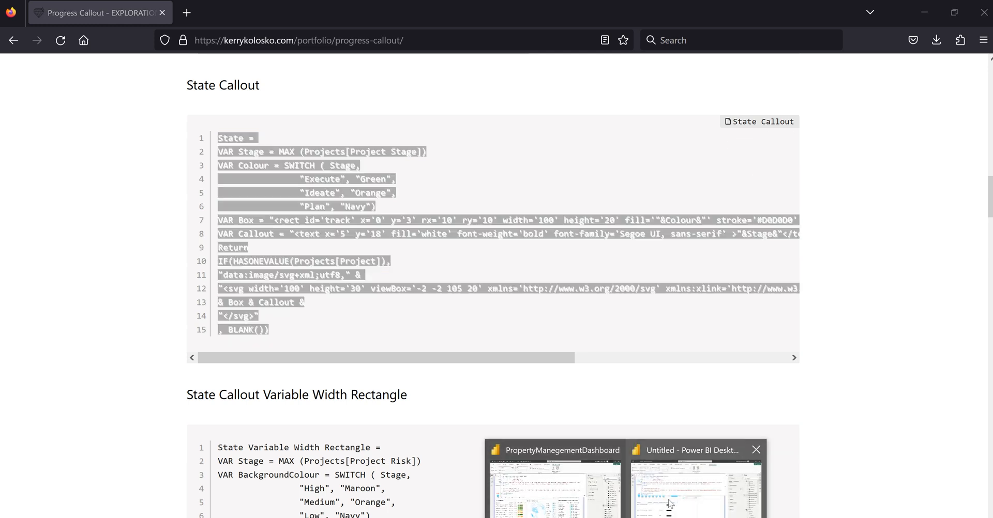
Return to the untitled Power BI report, replace the Payment Status SVG measure's body with the copied code, and delete its State = line.
click(669, 499)
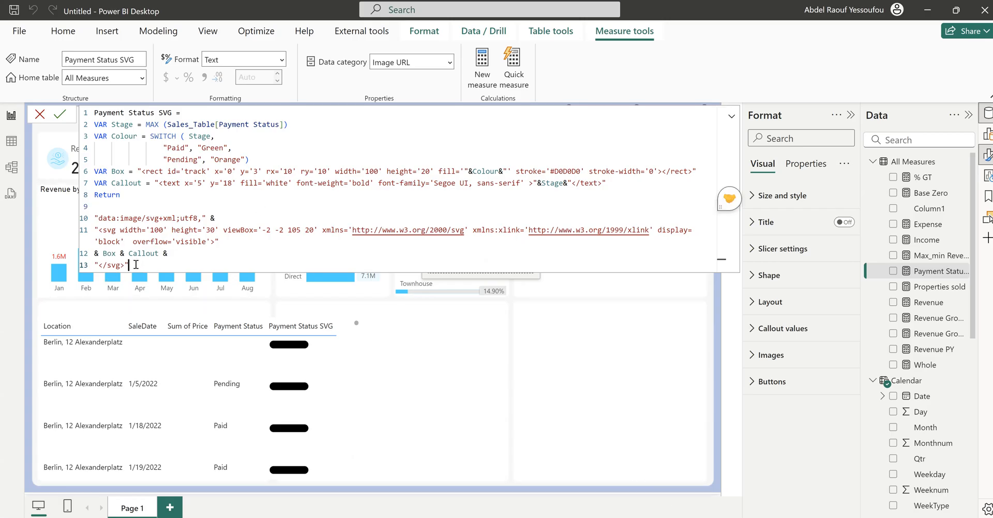
drag(129, 265, 92, 126)
key(ctrl+v)
key(BackSpace)
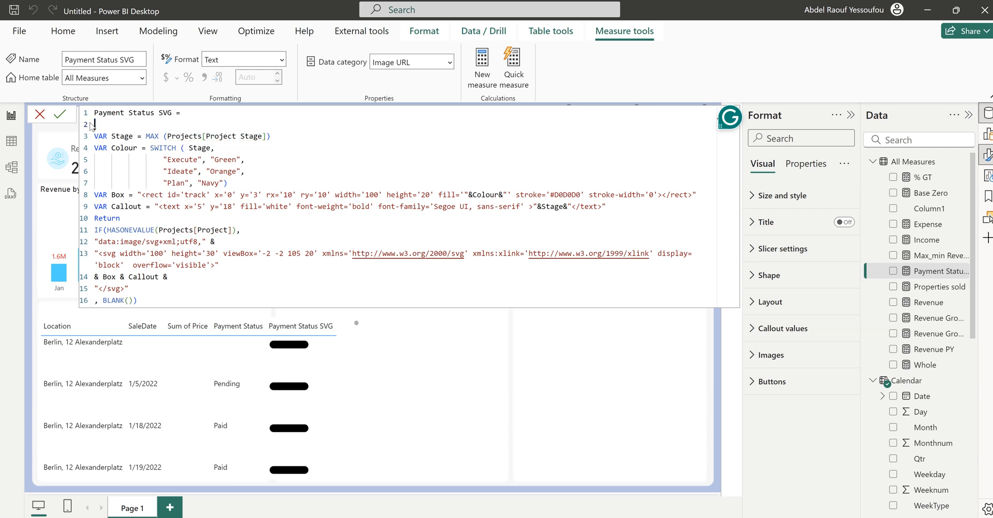
Remove the blank line under the measure name and make the Stage variable take the MAX of Sales_Table[Payment Status].
key(BackSpace)
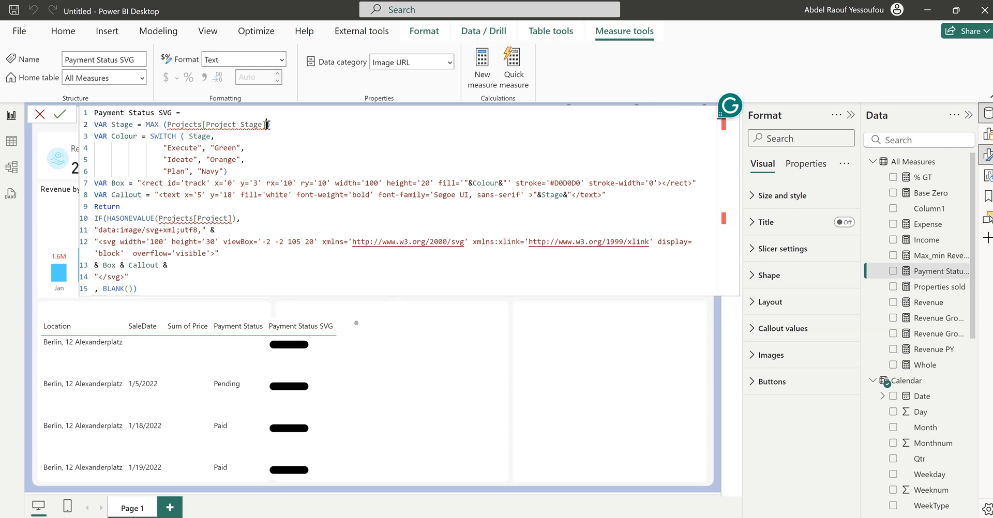
drag(266, 124, 169, 124)
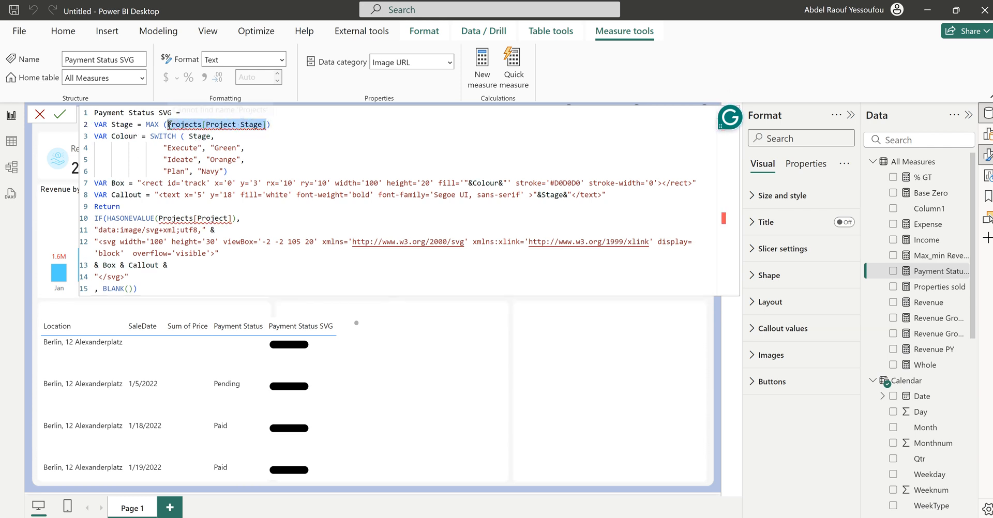
text(Sales_Table[Payment Status])
key(Tab)
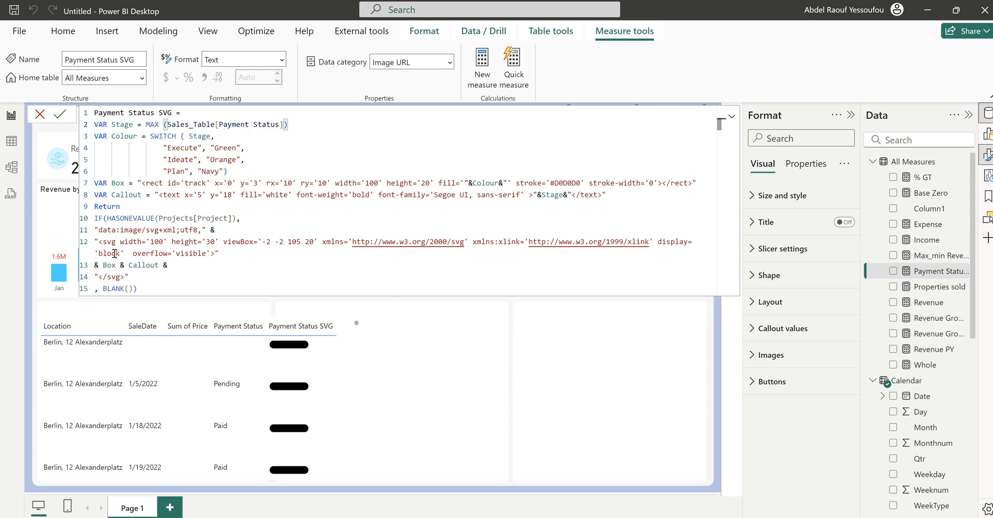
Replace the column in the HASONEVALUE condition with Property_Table[PropertyID] and commit the Payment Status SVG measure.
drag(242, 218, 60, 221)
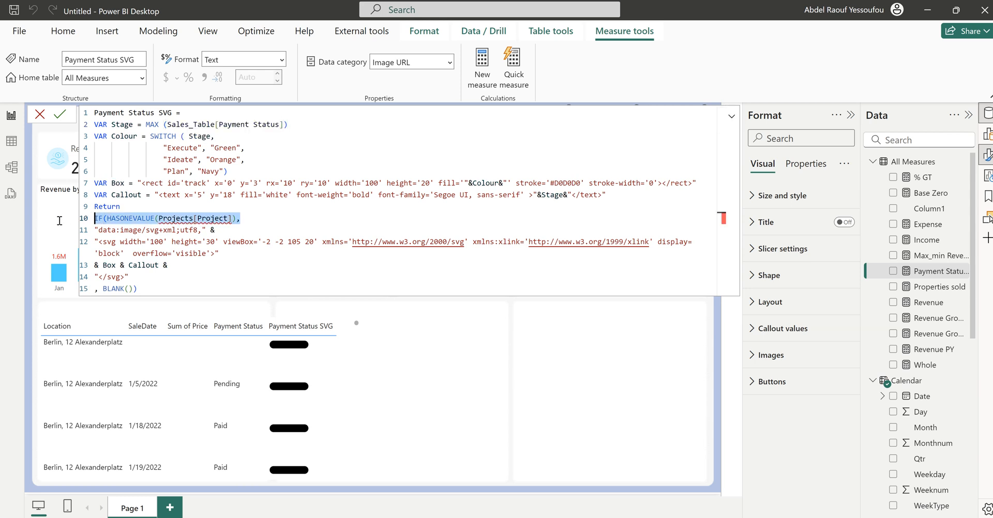
drag(138, 289, 90, 278)
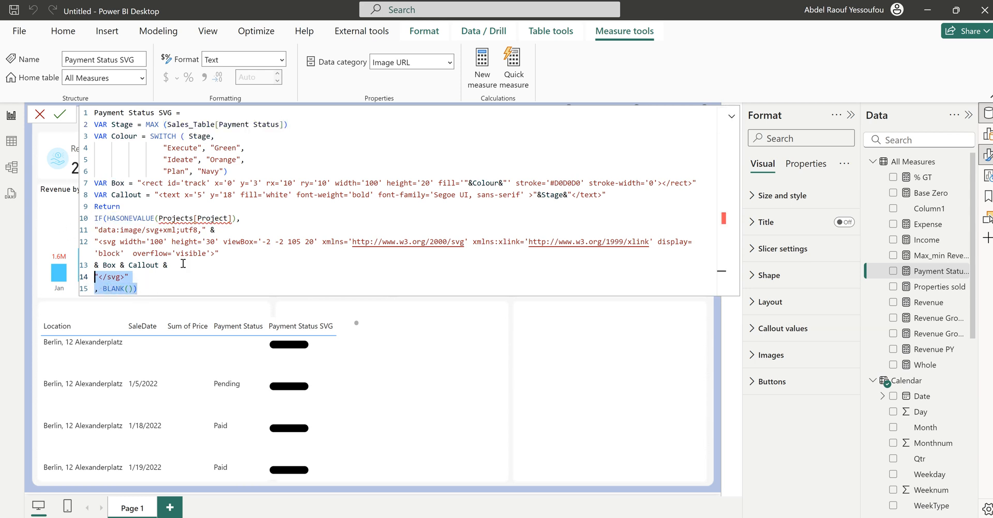
click(271, 216)
drag(233, 219, 159, 219)
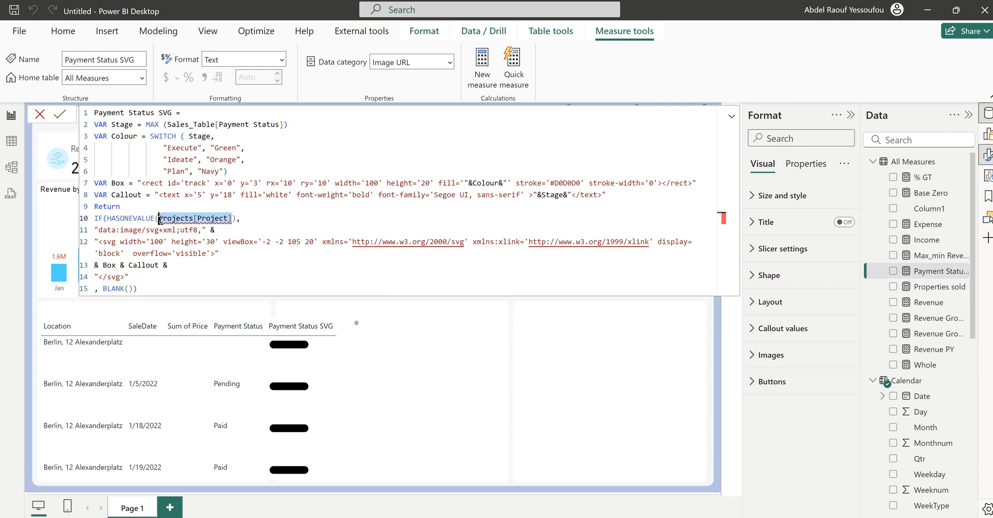
click(240, 222)
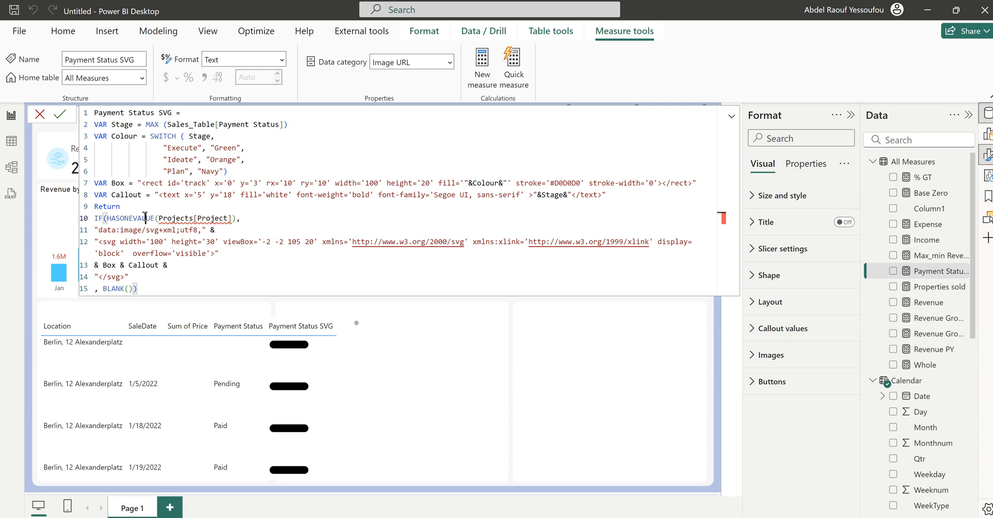
drag(232, 219, 159, 218)
text(Prop)
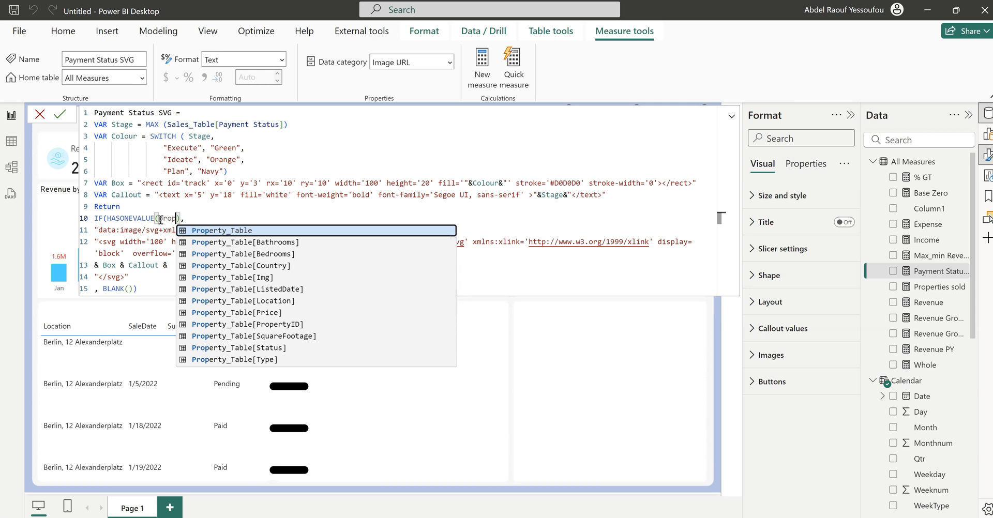
click(241, 325)
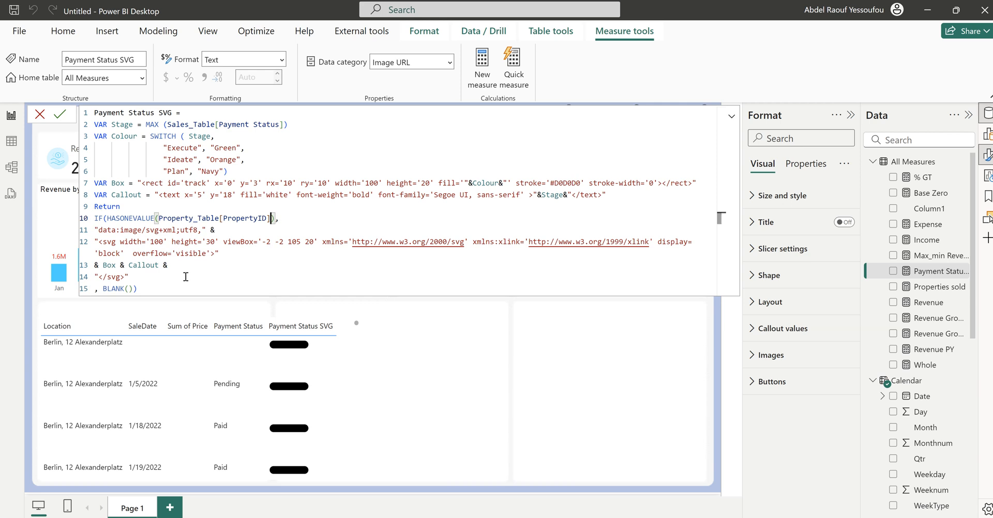
key(Return)
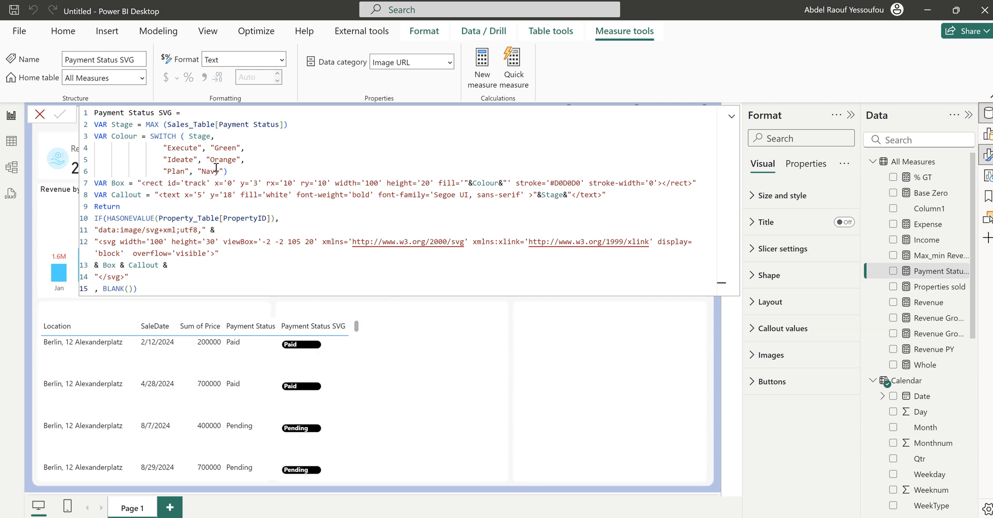
Change the Green case of the Colour SWITCH to "Paid" and the Orange case to "Pending".
double_click(180, 148)
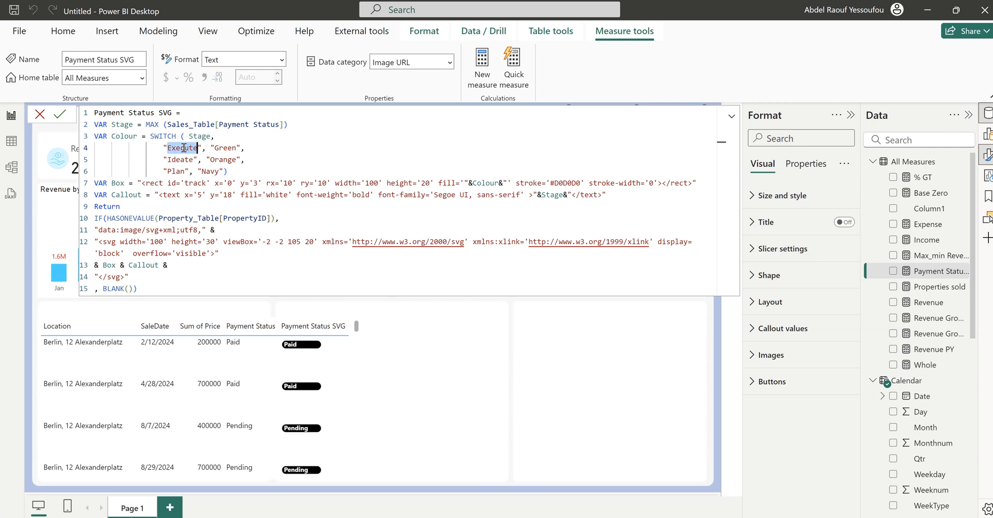
text(Paid)
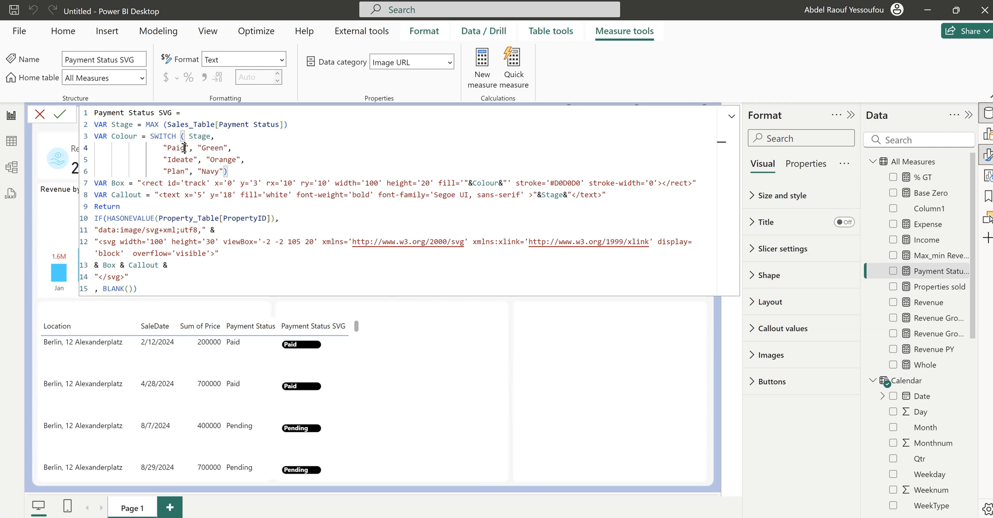
double_click(179, 160)
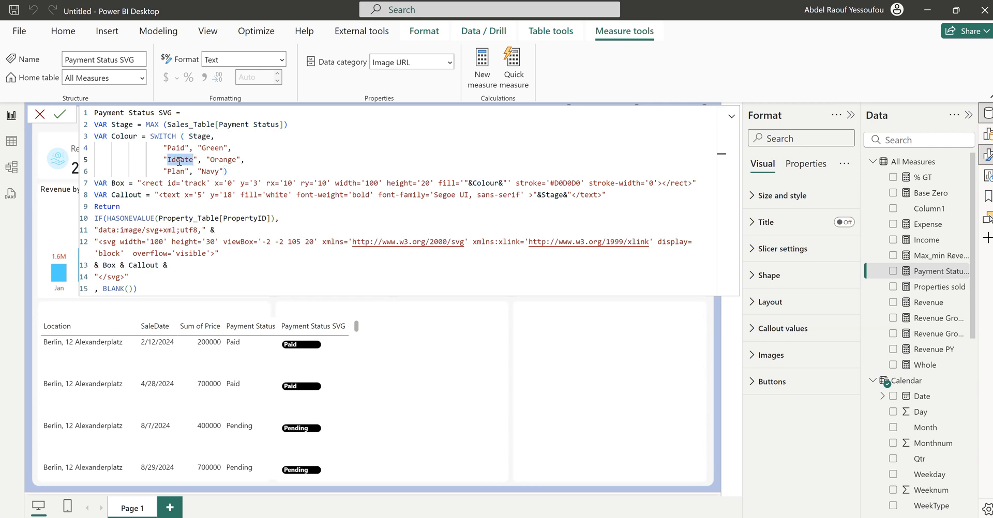
text(Pending)
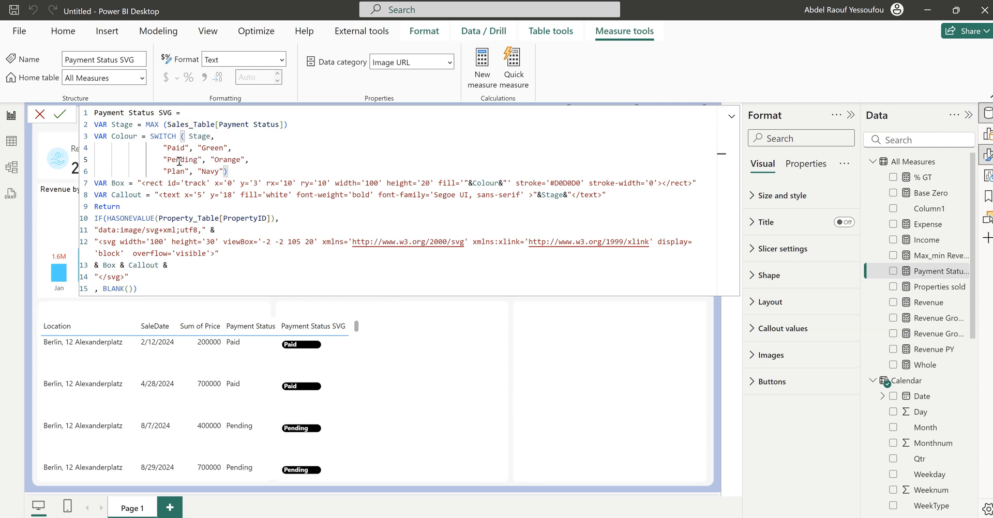
Delete the "Plan", "Navy" case from the Colour SWITCH, close the function after "Orange", and commit the measure.
drag(228, 171, 87, 170)
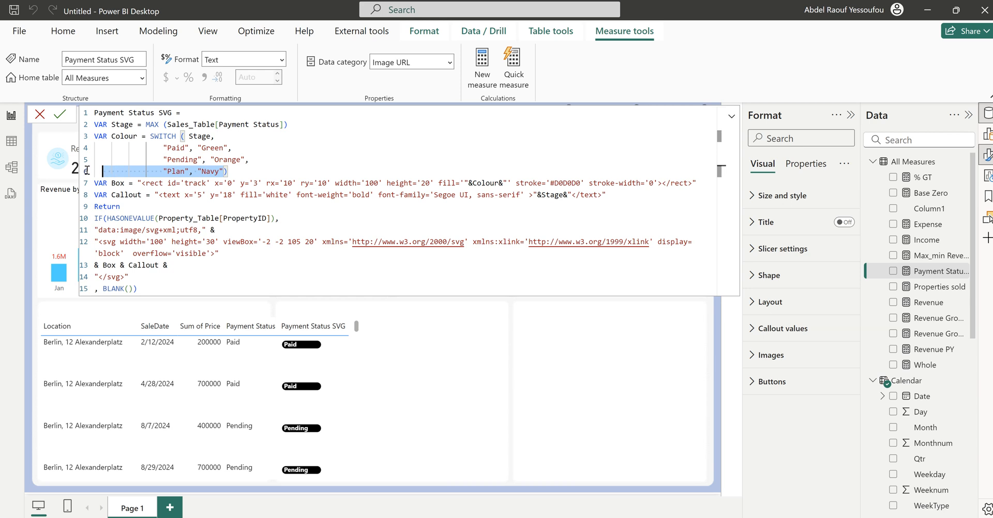
key(BackSpace)
key(BackSpace)
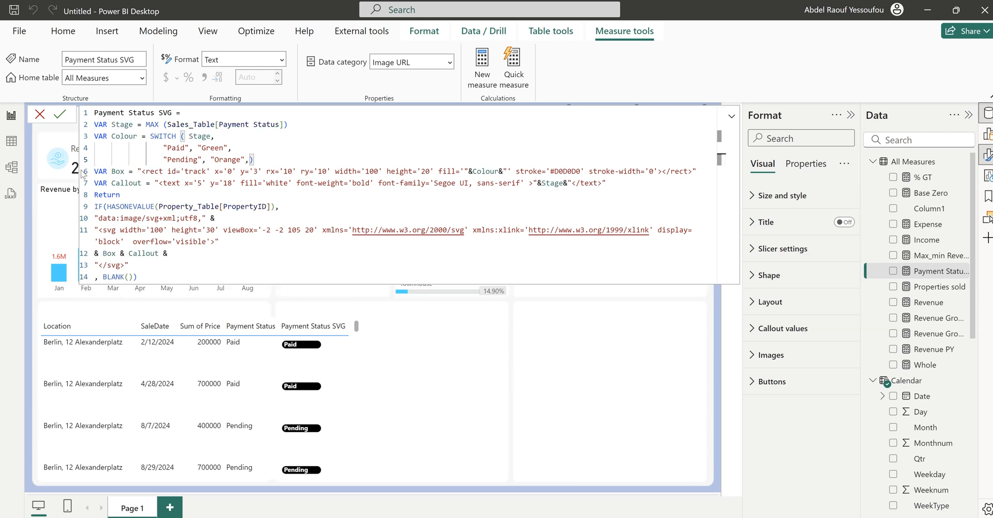
key(BackSpace)
click(272, 141)
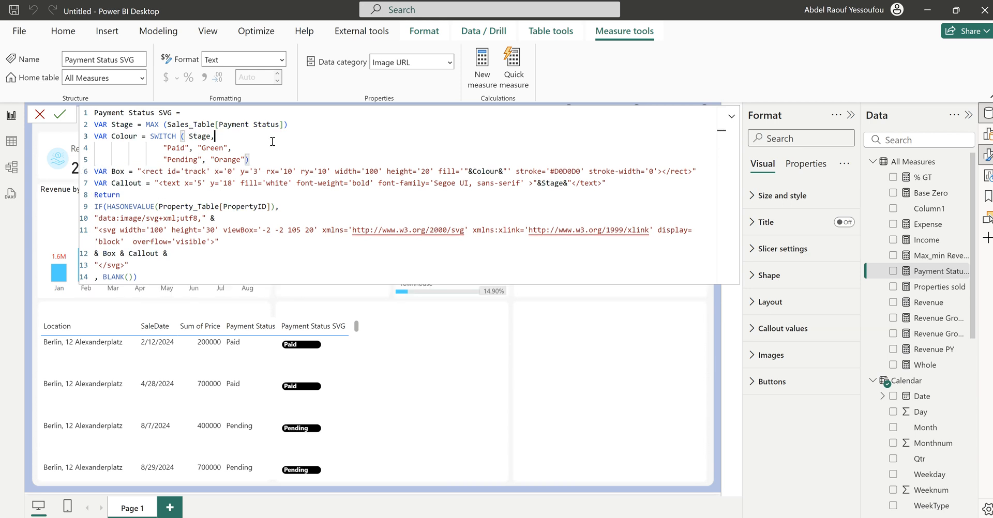
key(Return)
Remove the plain Payment Status column from the table and rename the Payment Status SVG column to Payment Status.
click(361, 396)
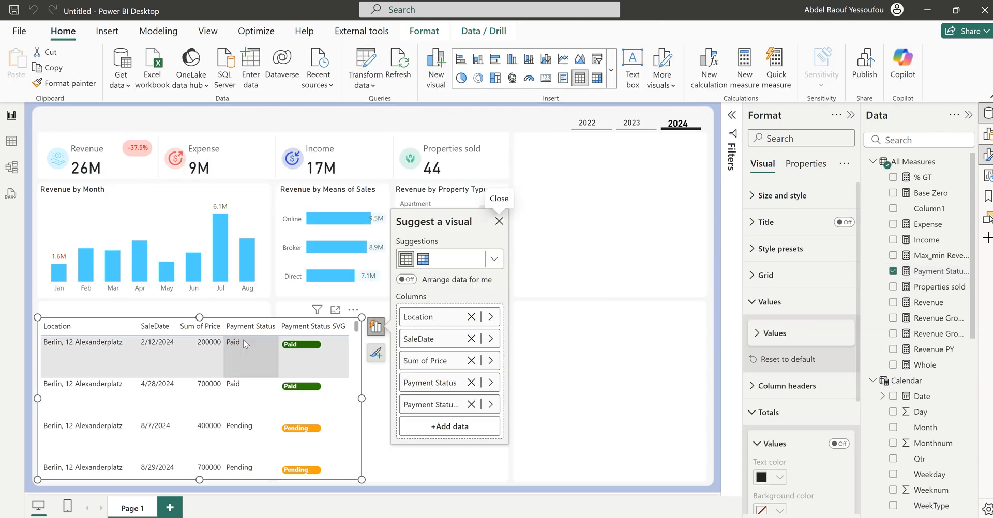
click(471, 382)
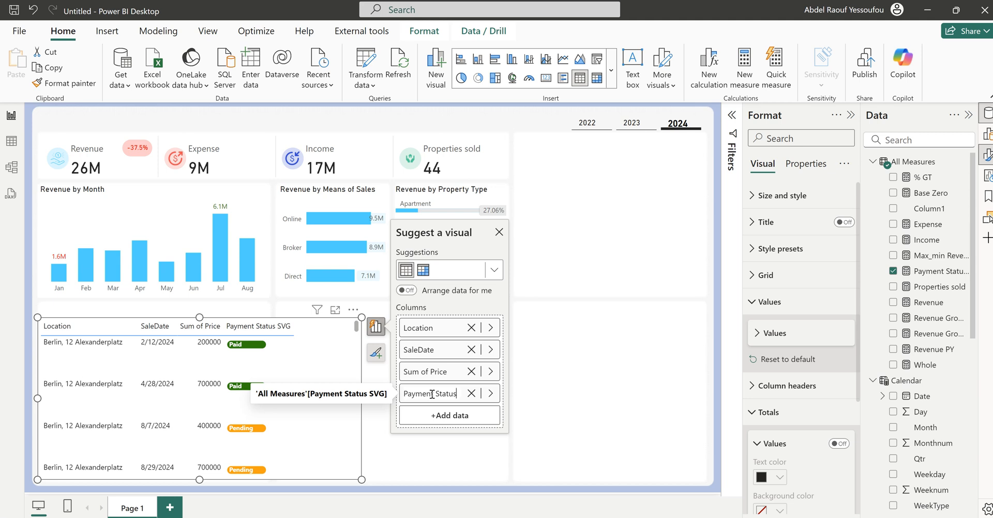
key(Return)
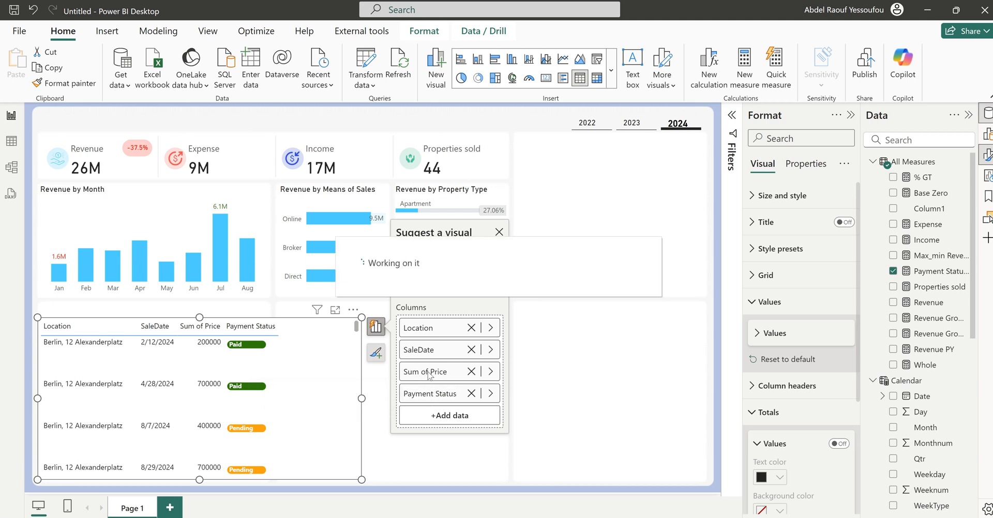
Rename the table's Sum of Price column to Price.
double_click(428, 371)
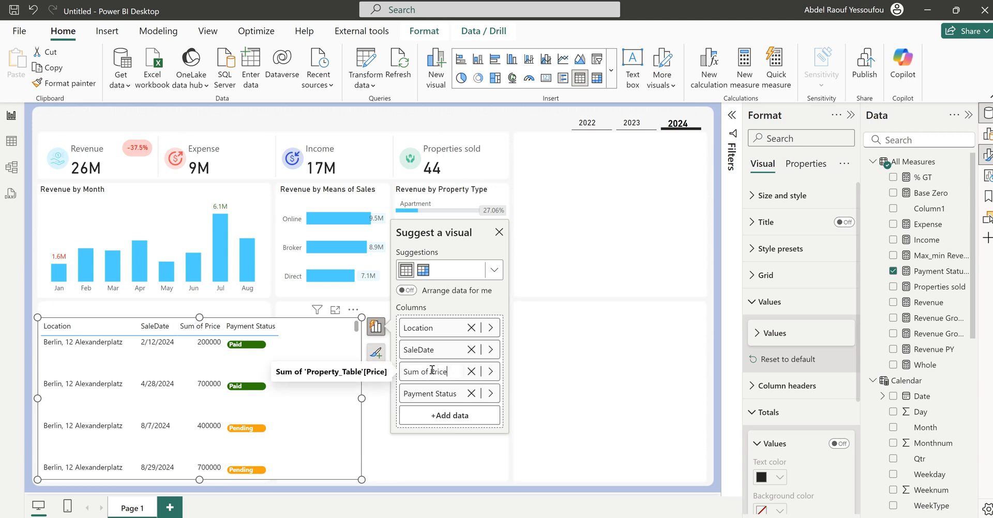
drag(431, 371, 391, 374)
key(BackSpace)
key(Return)
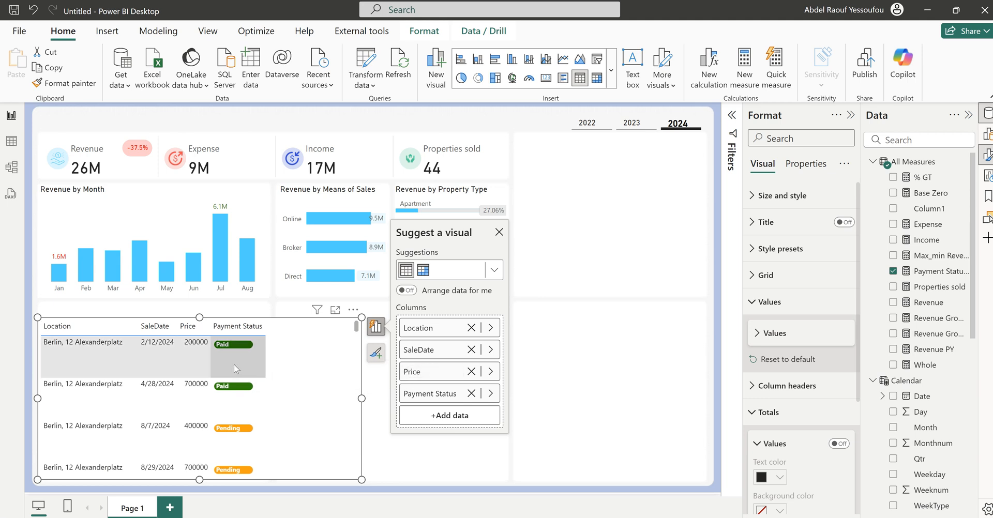
Set the table's image size to 25 px high and 75 px wide, and narrow the table to about 433 wide.
click(769, 301)
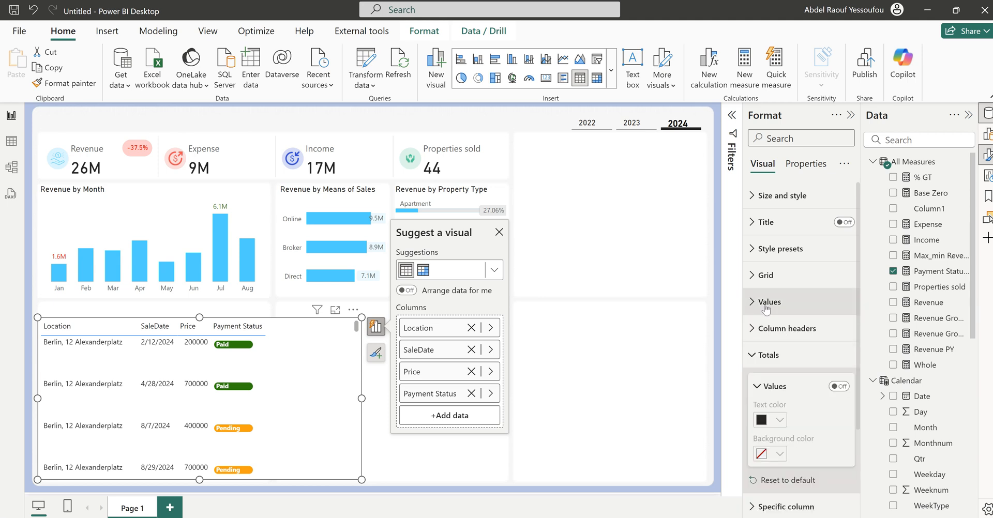
scroll(770, 378, down, 3)
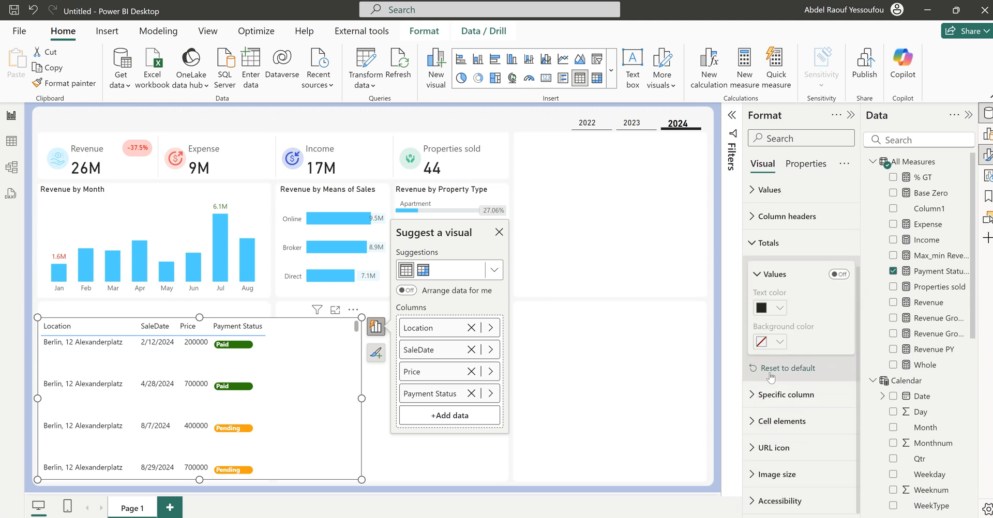
click(774, 474)
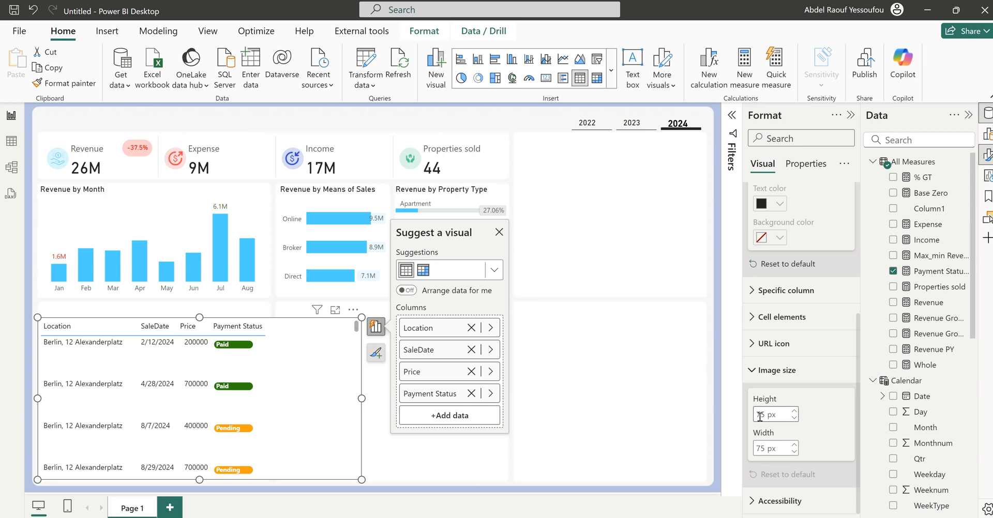
text(25)
double_click(764, 448)
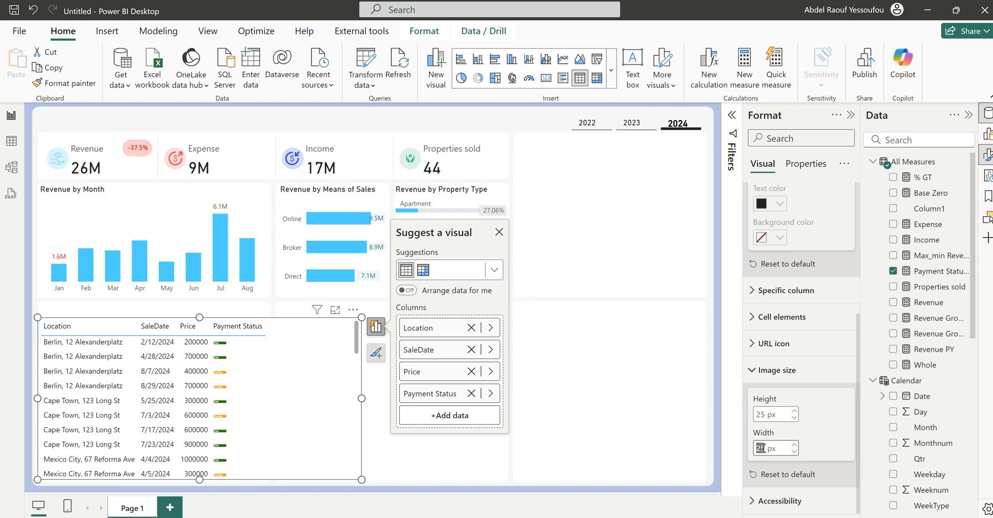
text(75)
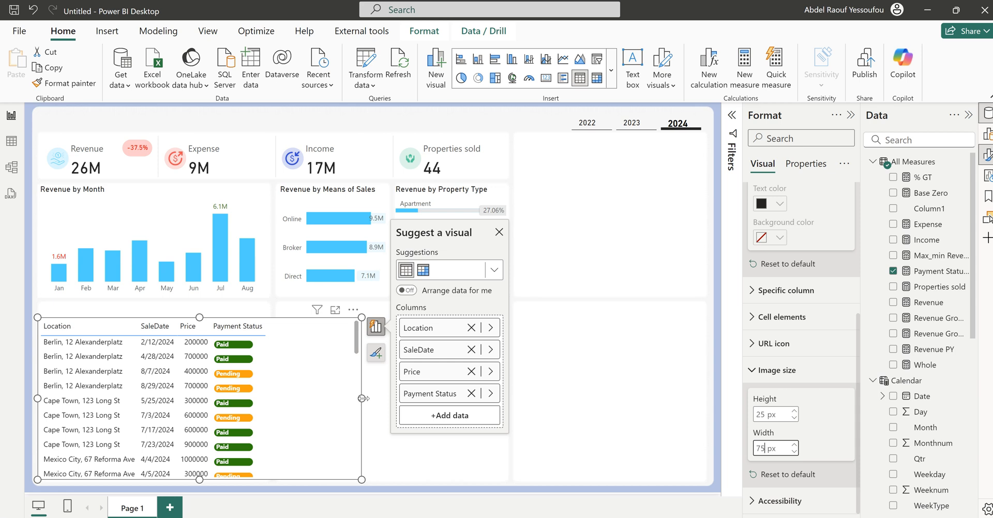
drag(361, 398, 279, 402)
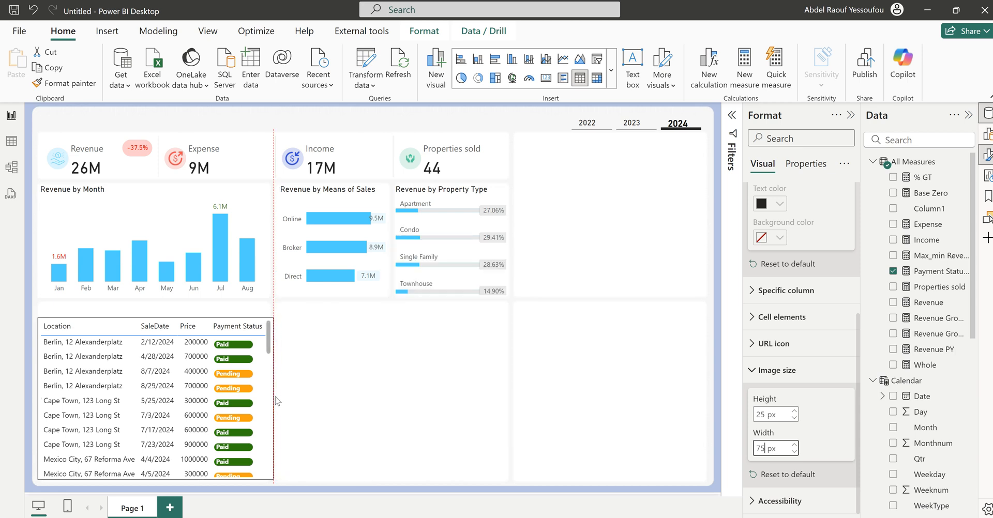
Set the table's grid border color to light gray for all sections.
scroll(804, 274, up, 5)
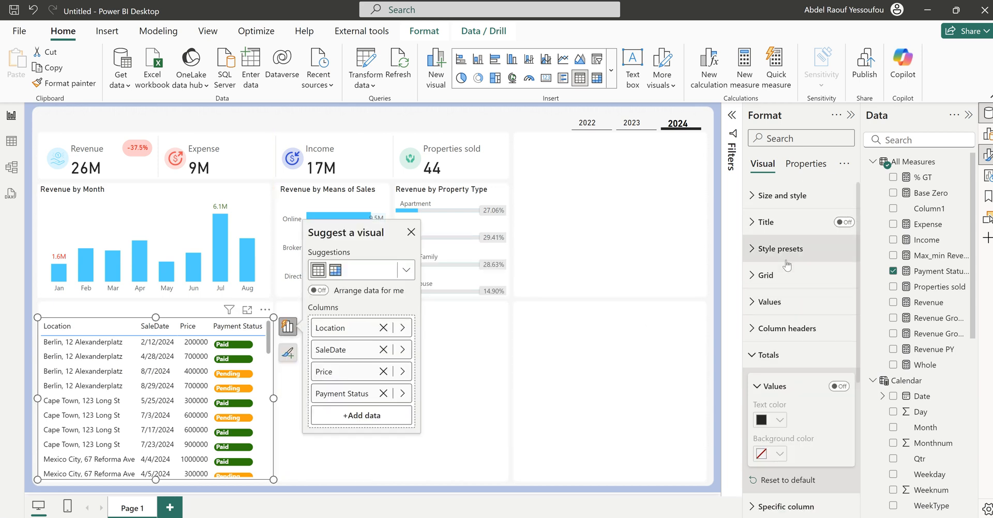
click(758, 358)
click(781, 196)
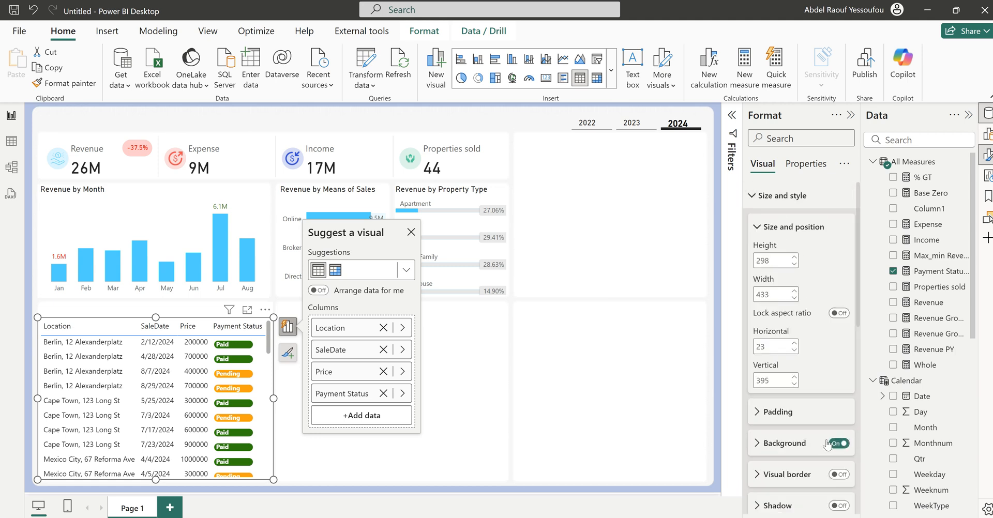
click(773, 196)
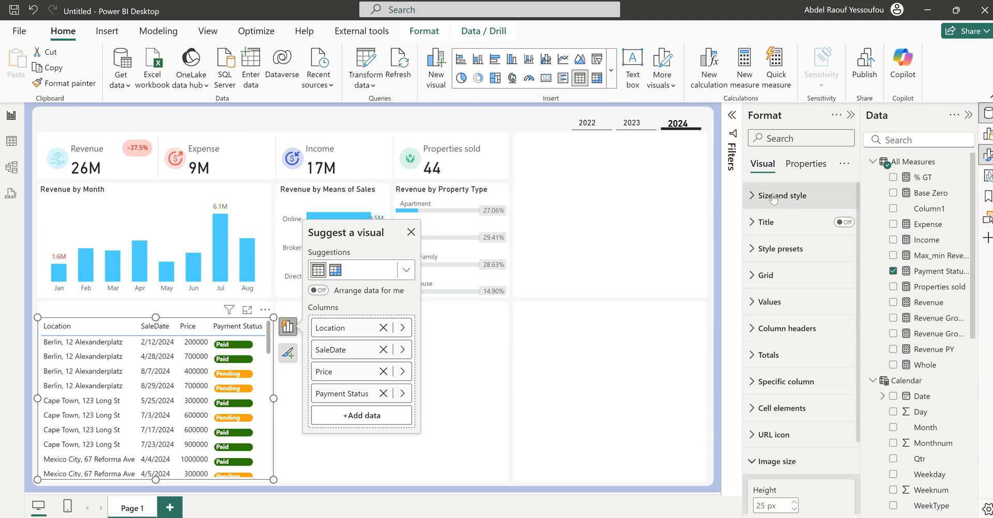
click(764, 275)
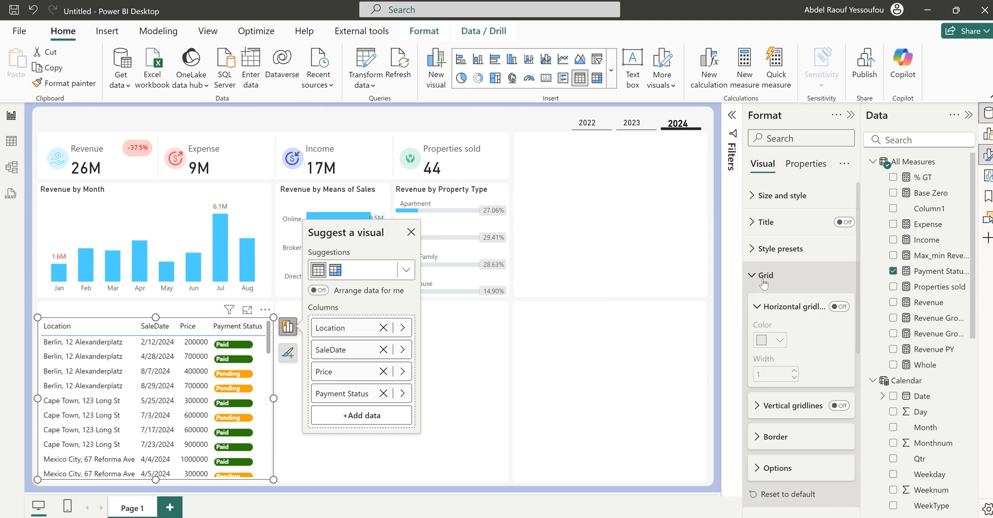
scroll(800, 427, down, 2)
scroll(799, 427, down, 2)
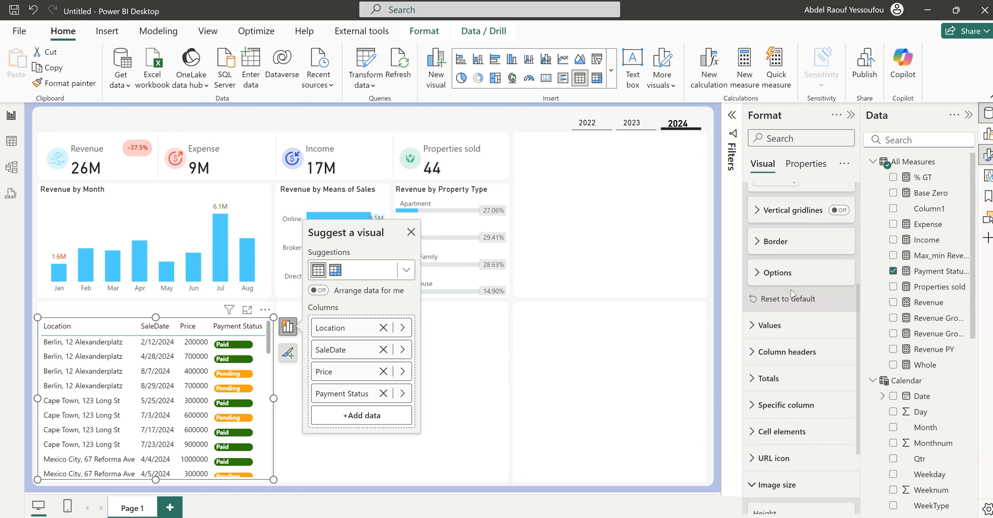
click(781, 243)
click(780, 383)
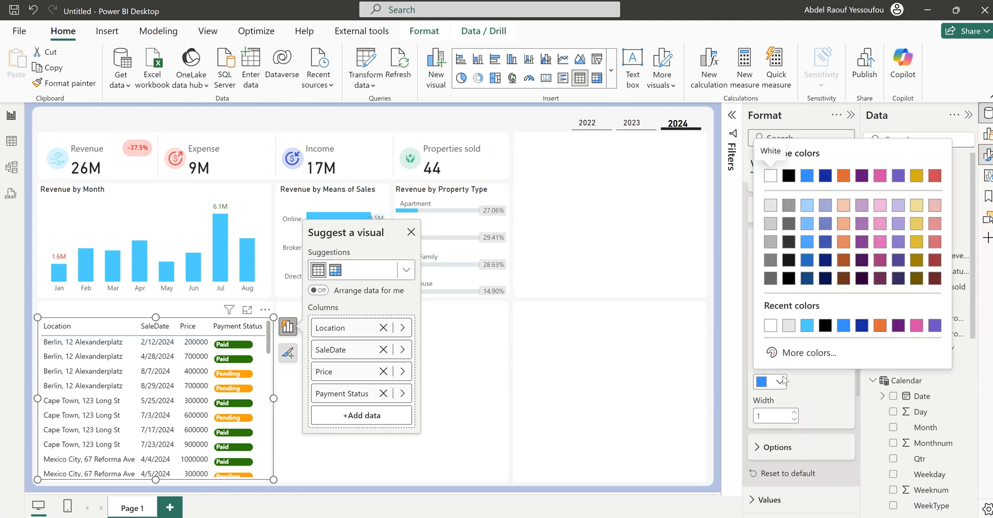
click(784, 329)
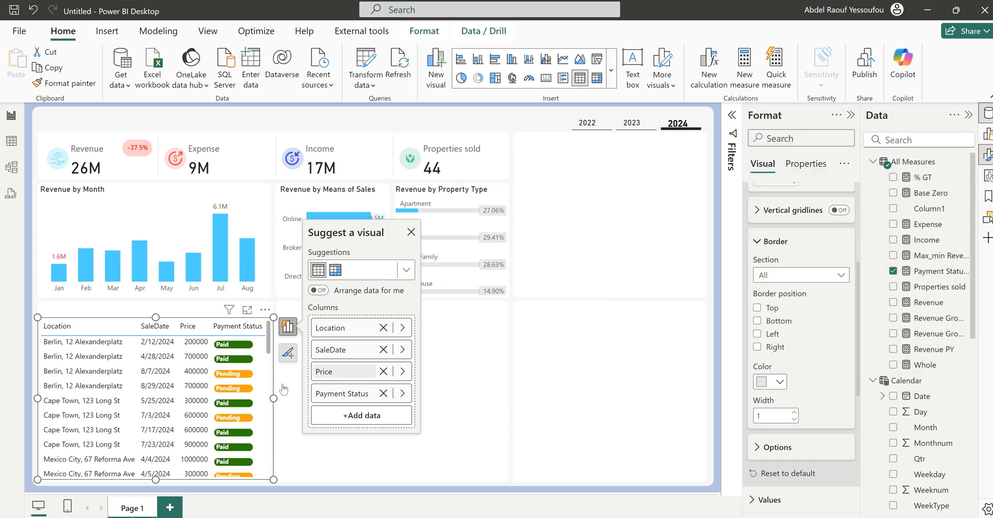
Switch to the PropertyManegementDashboard report to view the finished dashboard without the measure formula, and return to the untitled report.
click(353, 450)
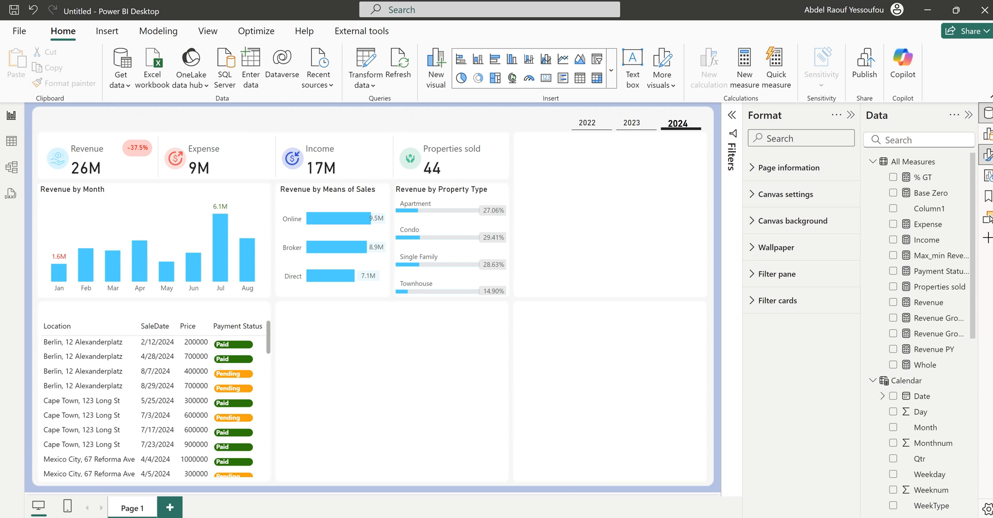
click(576, 505)
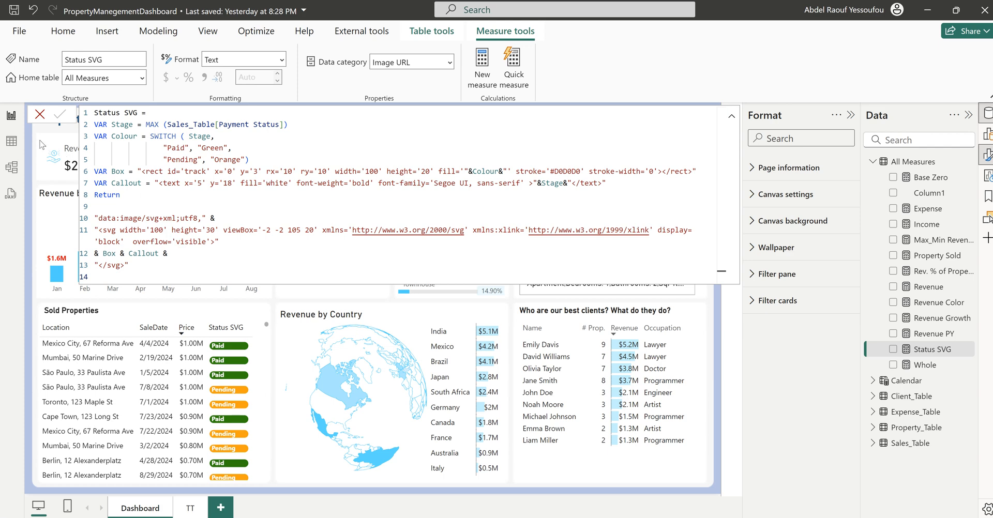
click(39, 113)
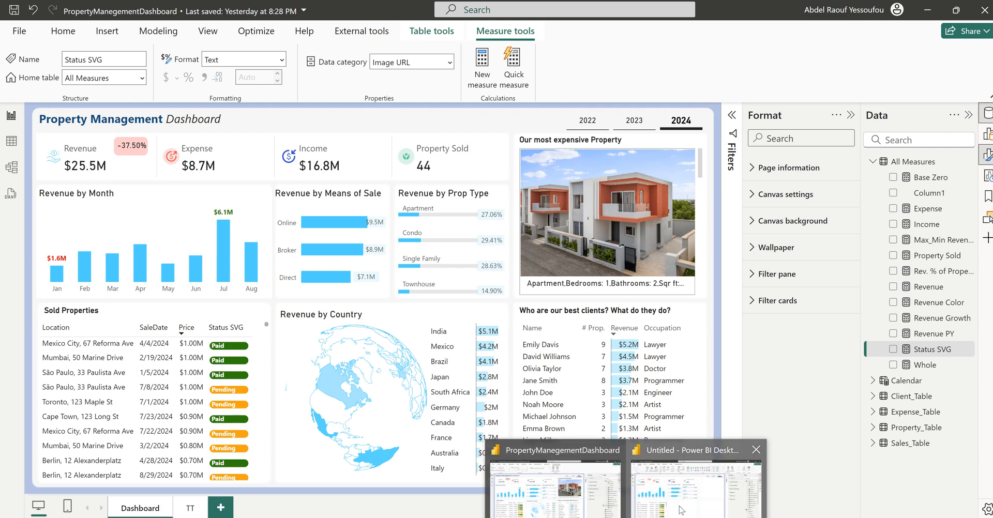
click(681, 507)
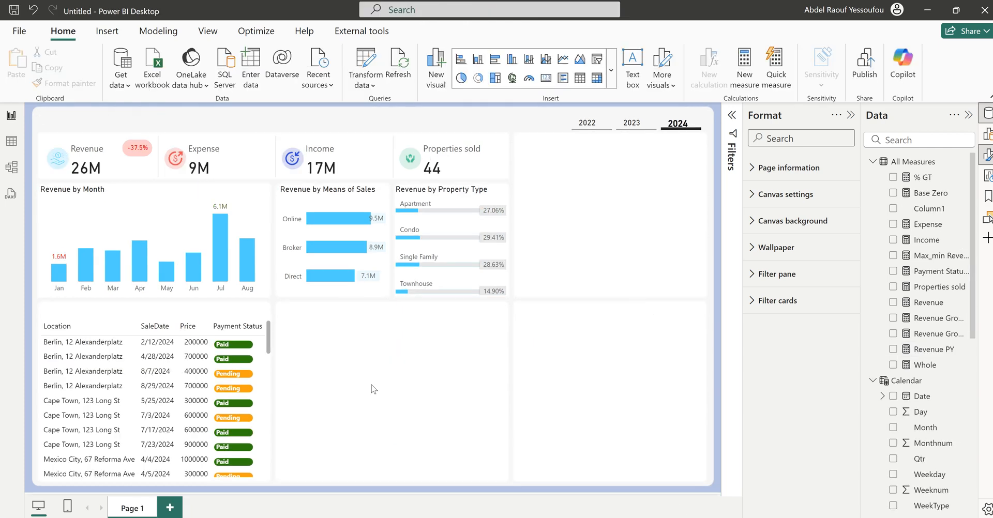
Insert a shape map in the empty area beside the table and add the Revenue measure as its color saturation.
click(612, 77)
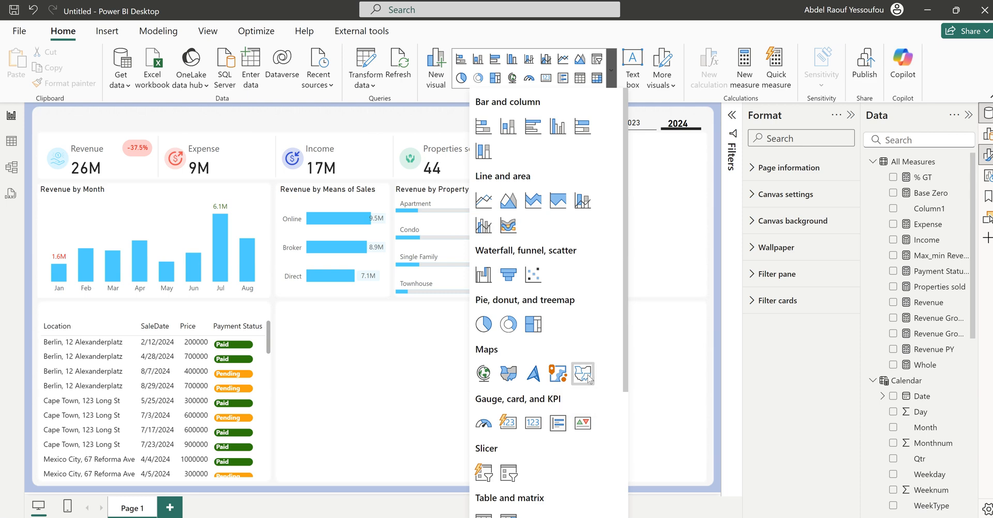
click(588, 378)
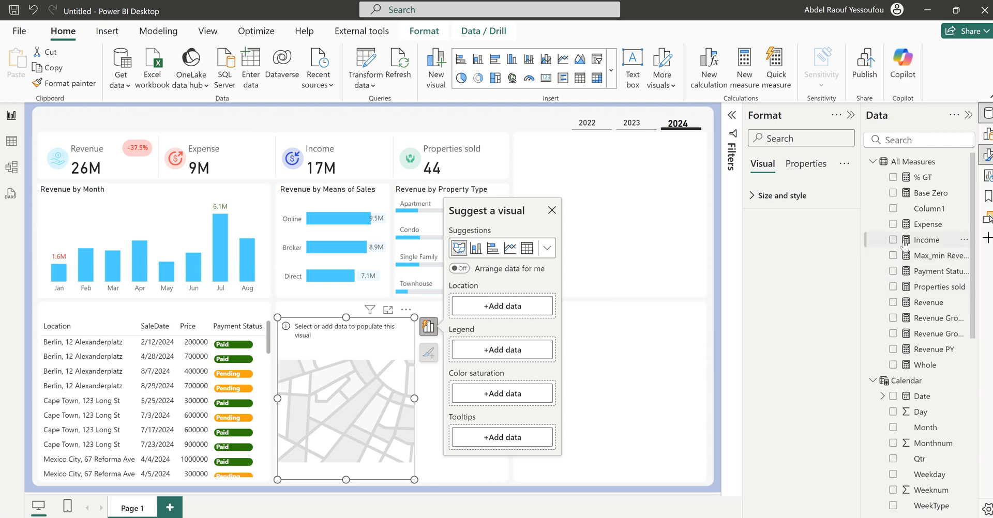
scroll(905, 248, down, 3)
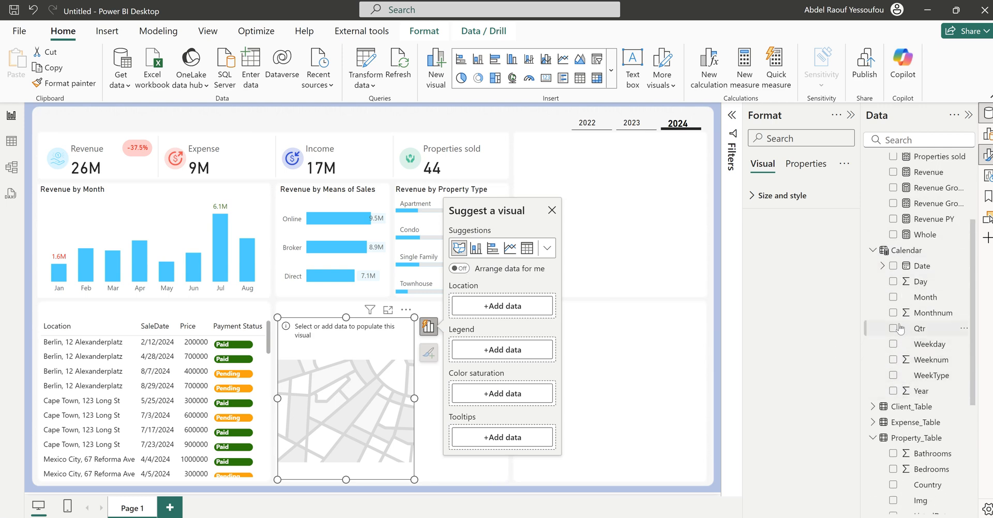
scroll(902, 424, up, 3)
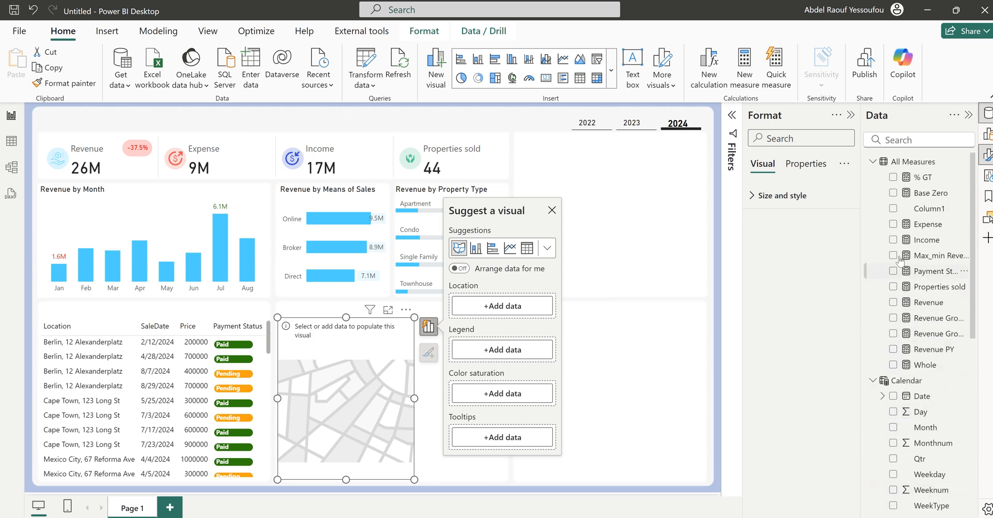
click(892, 302)
Add the Country field from Property_Table as the shape map's location.
scroll(919, 395, down, 3)
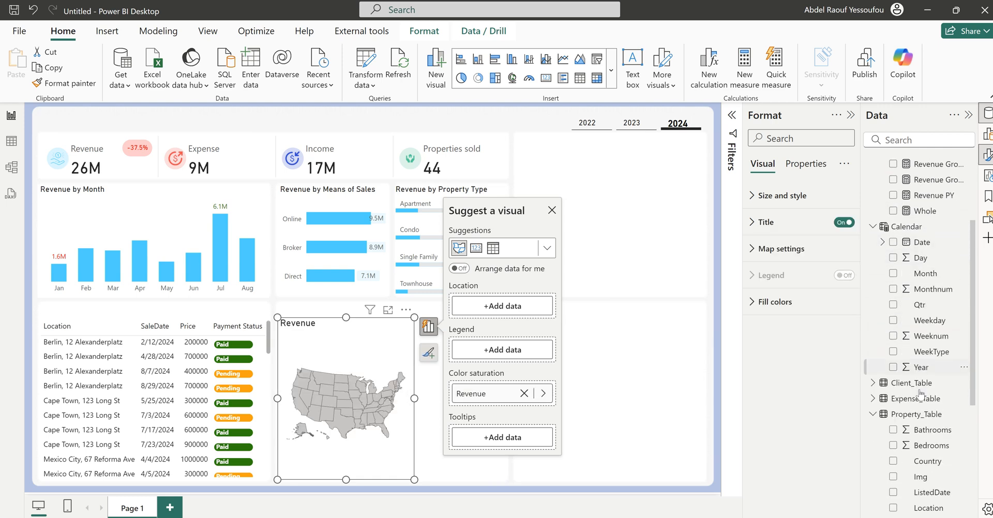
scroll(920, 394, down, 2)
scroll(920, 395, down, 1)
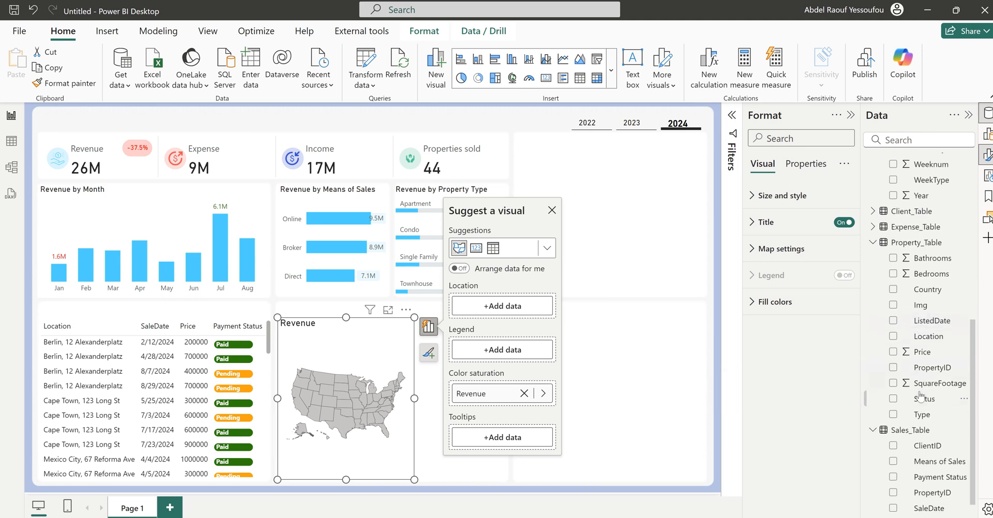
scroll(920, 398, down, 1)
scroll(919, 398, up, 2)
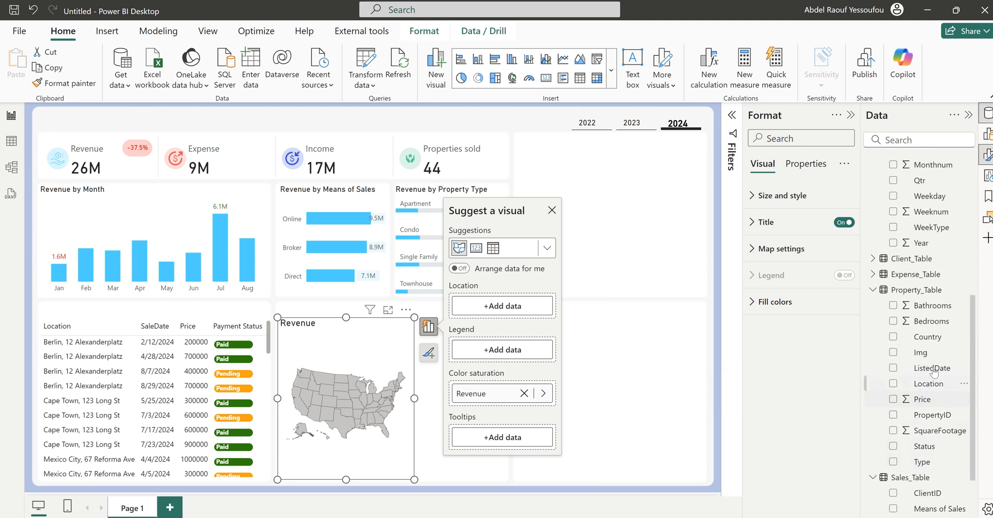
click(892, 337)
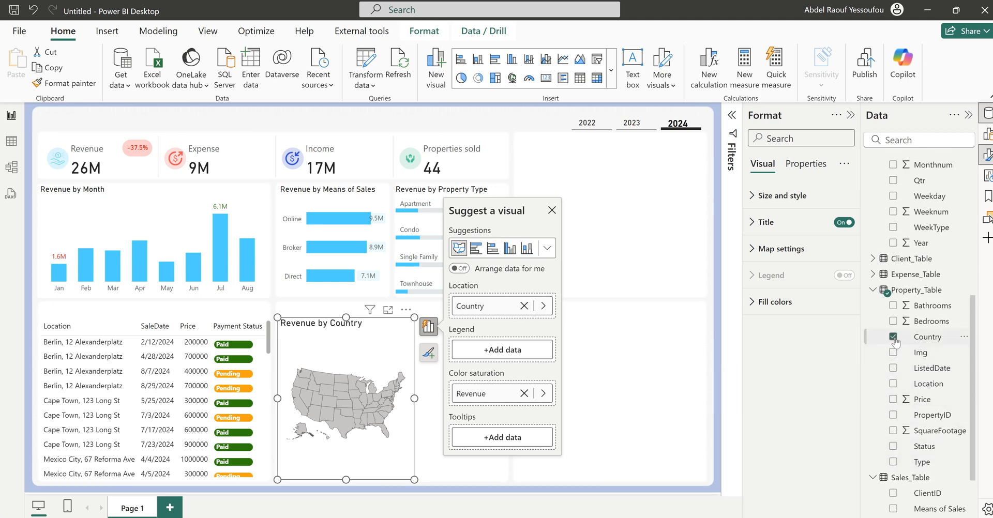
Set the data category of the Country column in Property_Table to Country.
click(927, 337)
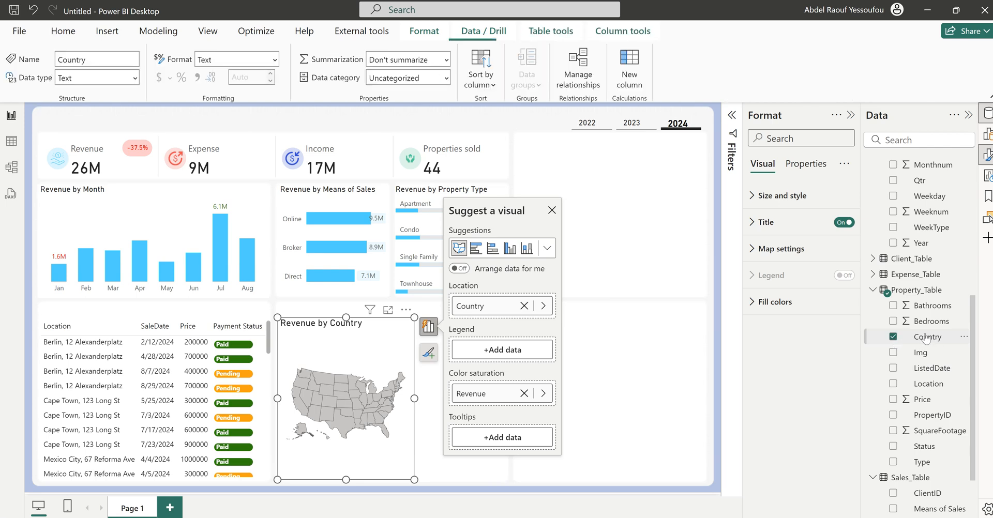
click(446, 78)
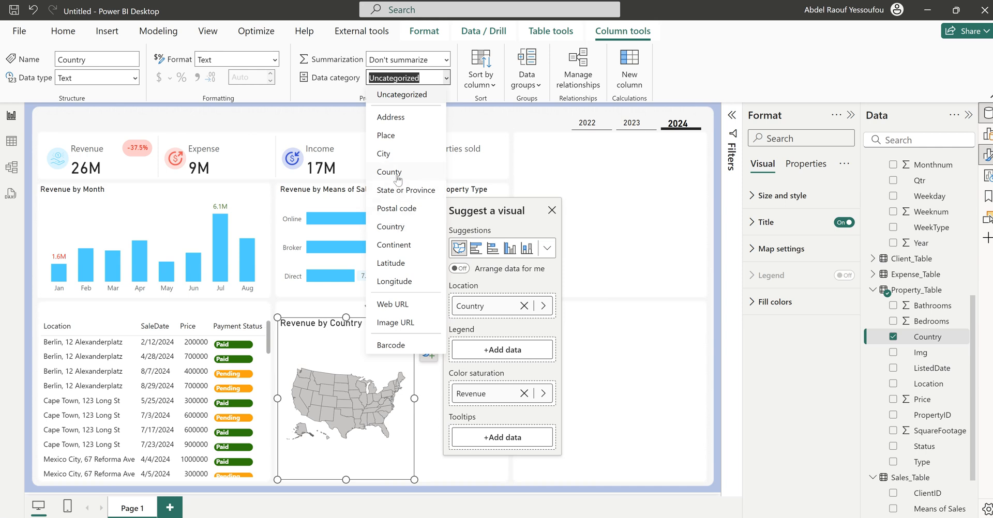
click(393, 228)
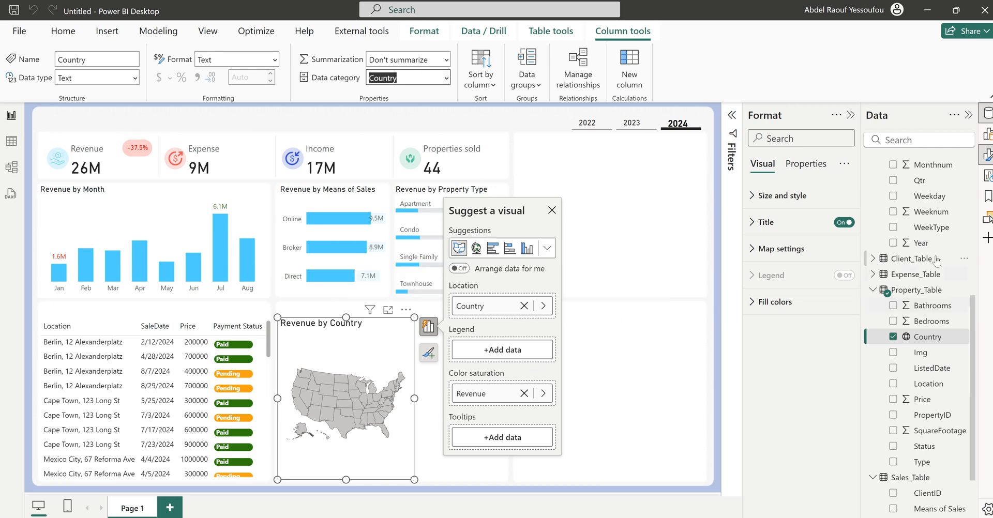
Change the shape map to a custom map type, loading map_json_countries.json from the MAP JSON folder, and close the visual suggestions.
click(771, 249)
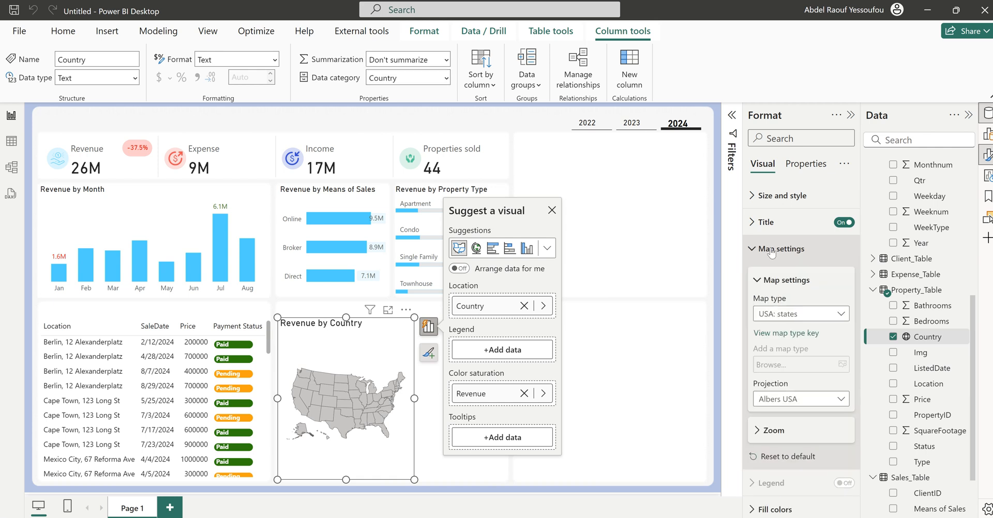
click(785, 315)
click(781, 301)
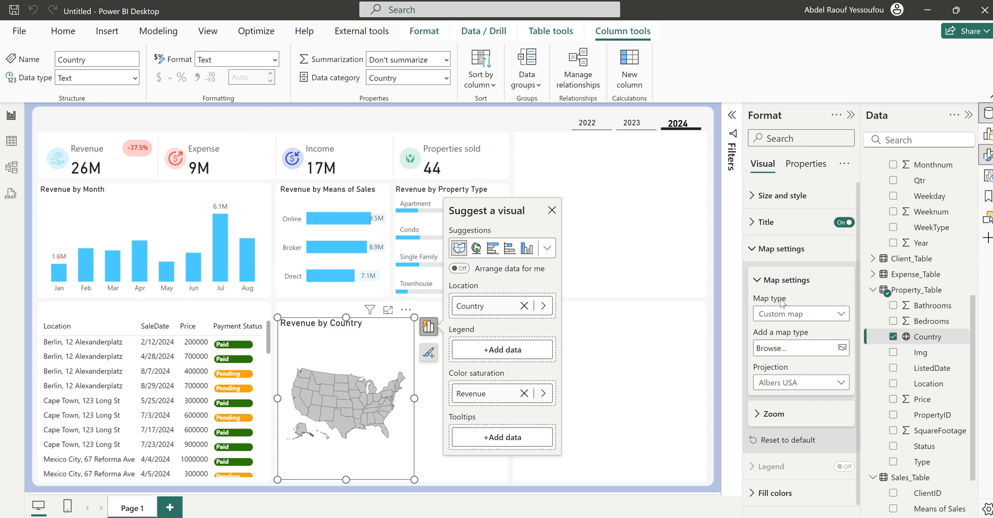
click(842, 349)
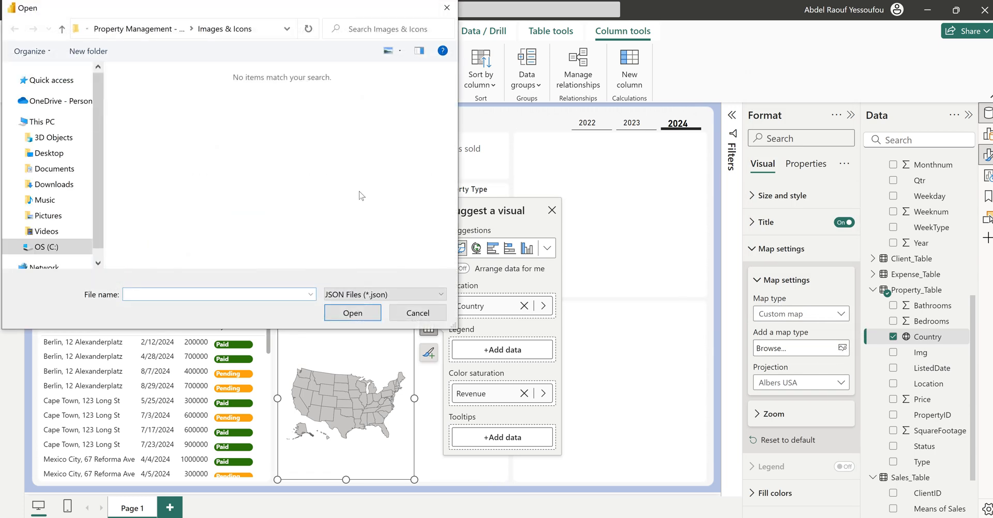
click(150, 32)
double_click(150, 133)
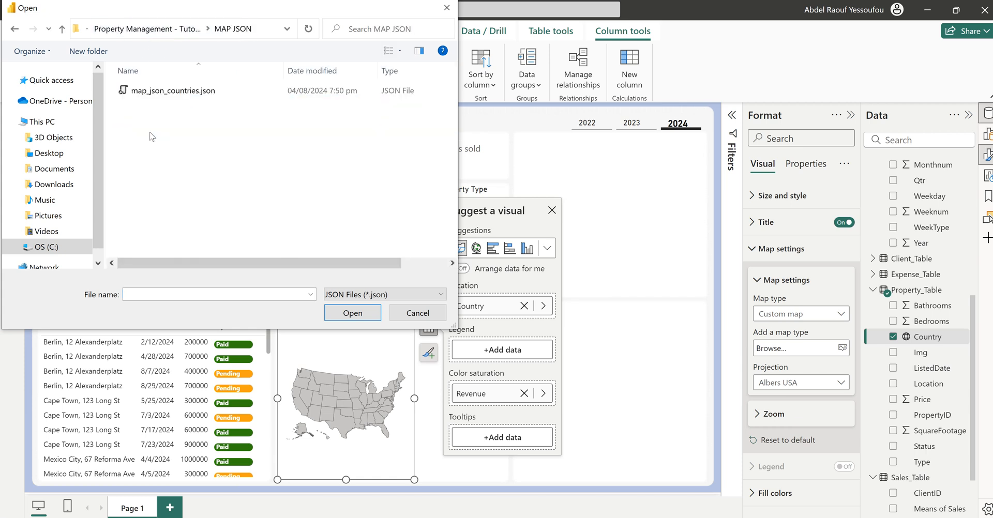
click(176, 92)
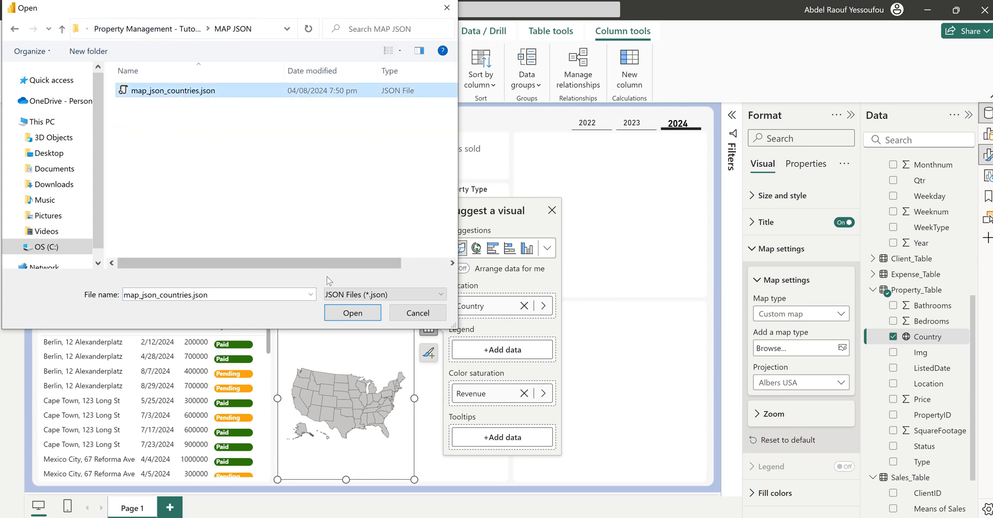
click(352, 313)
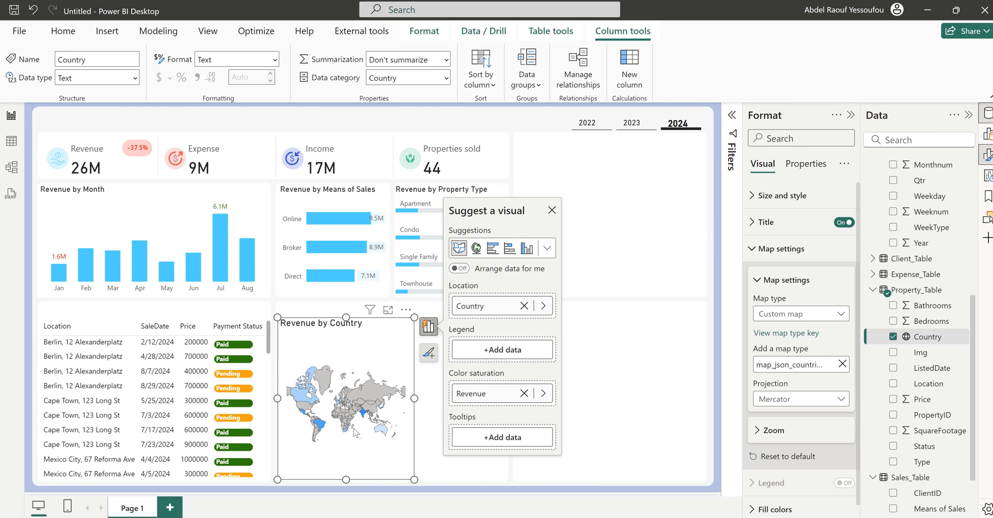
click(551, 211)
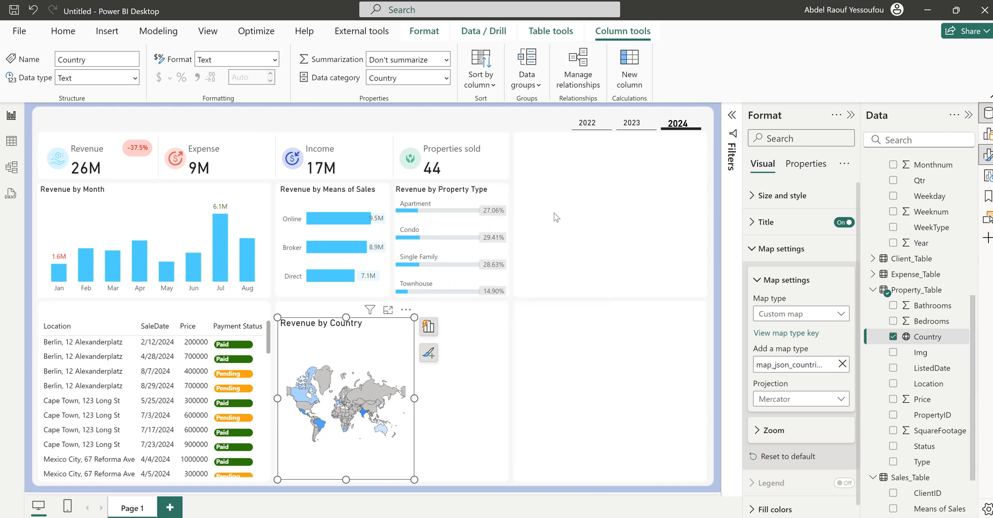
Set the shape map's projection to Orthographic and open its zoom settings.
scroll(804, 408, down, 1)
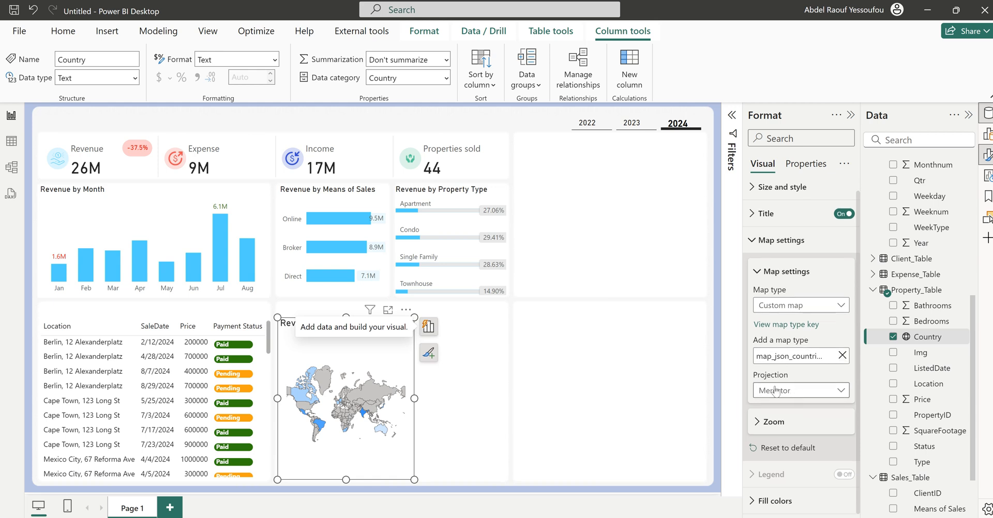
click(796, 394)
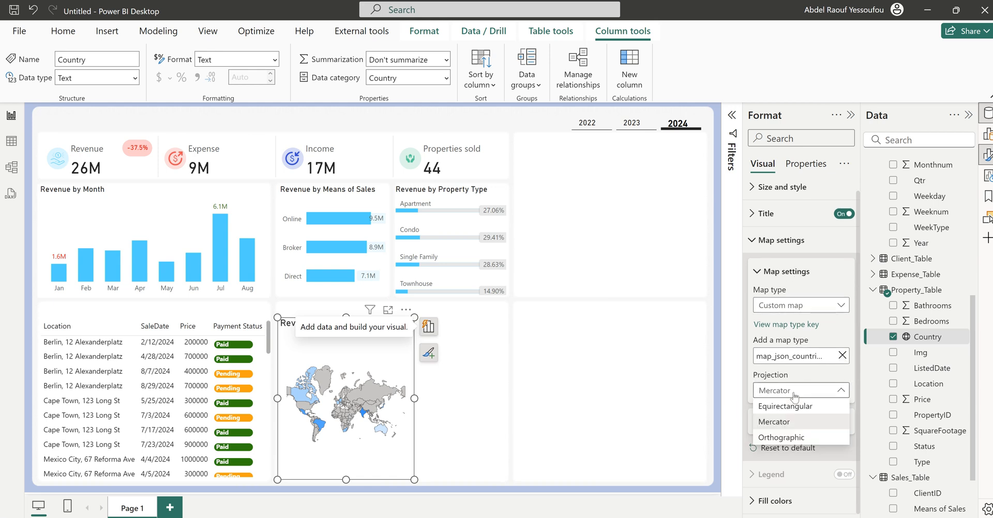
click(783, 437)
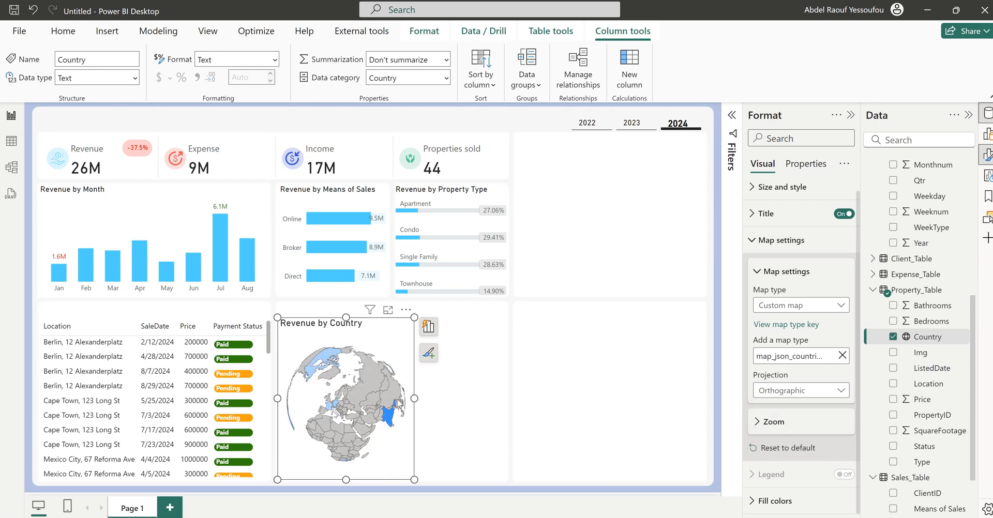
click(786, 423)
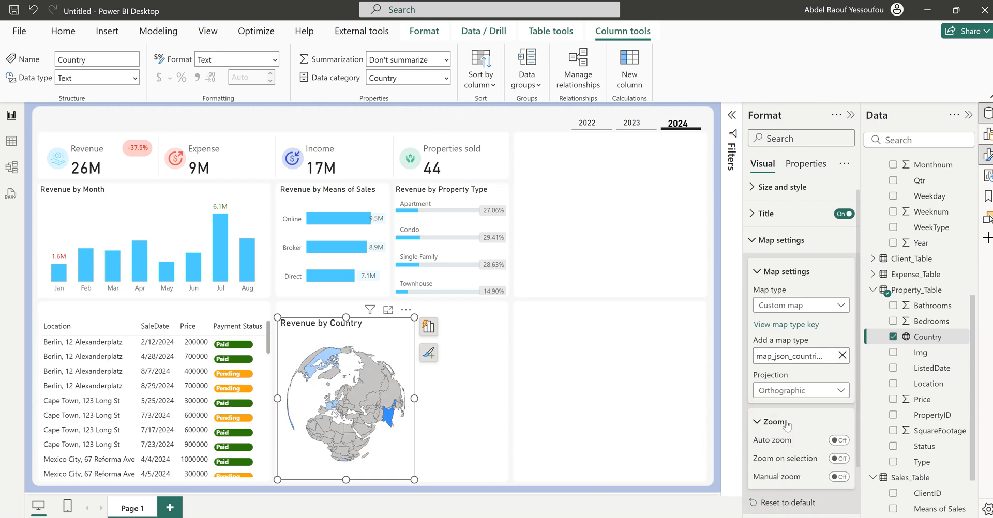
scroll(796, 423, down, 2)
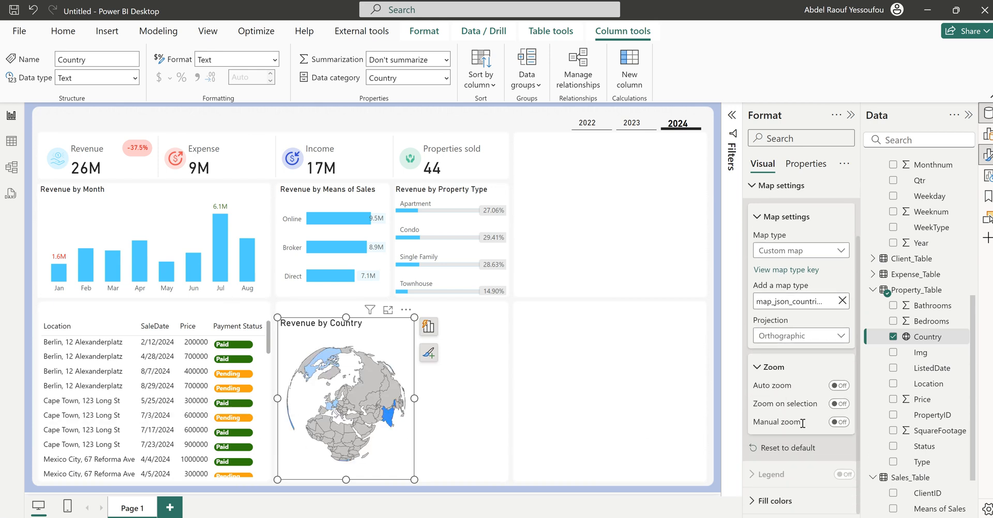
Cross-filter the map by the 8/7/2024 Berlin sale in the table to check its response, clear the selection, and reselect the map.
click(78, 380)
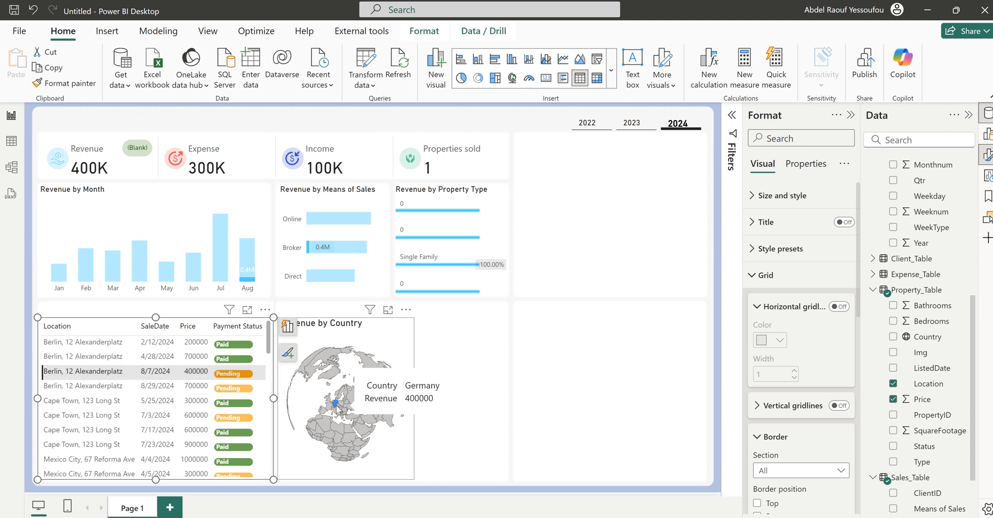
scroll(806, 458, down, 3)
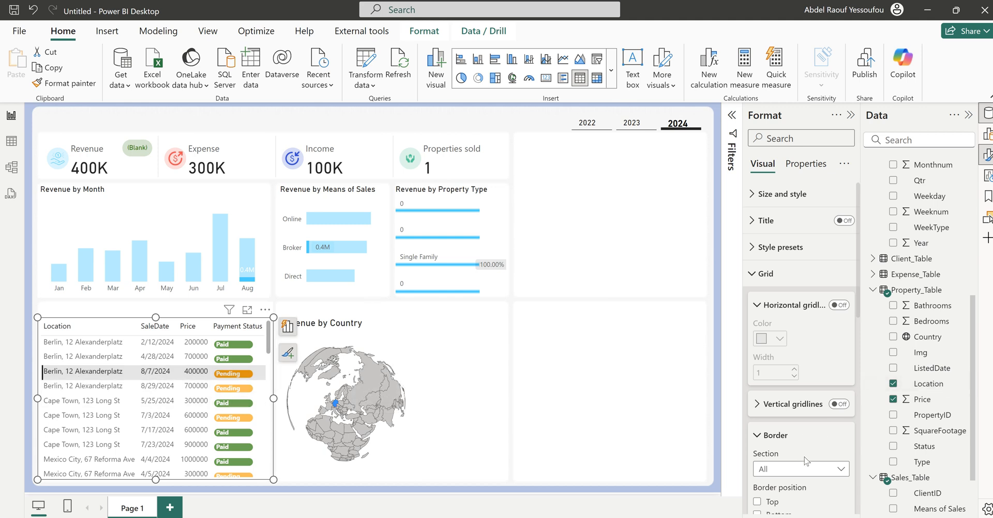
scroll(806, 457, up, 3)
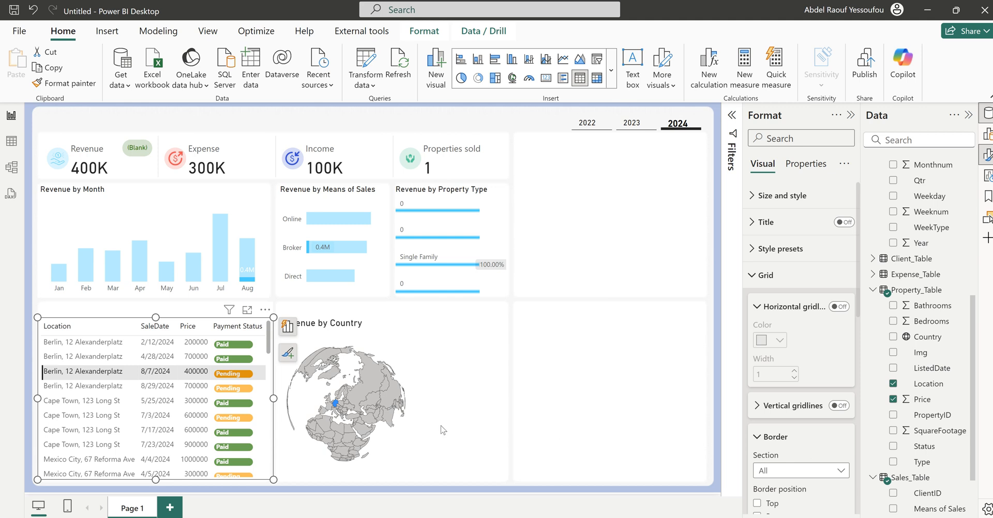
click(376, 478)
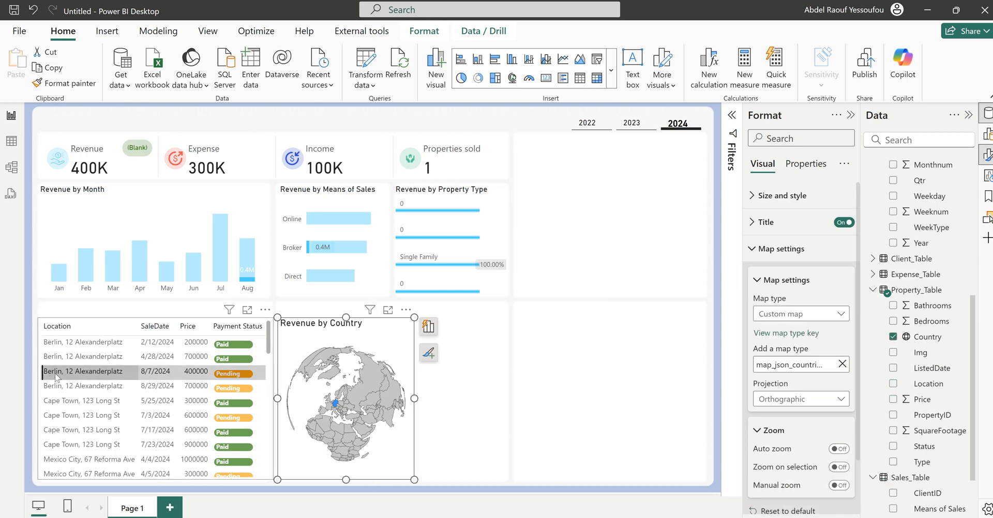
click(377, 478)
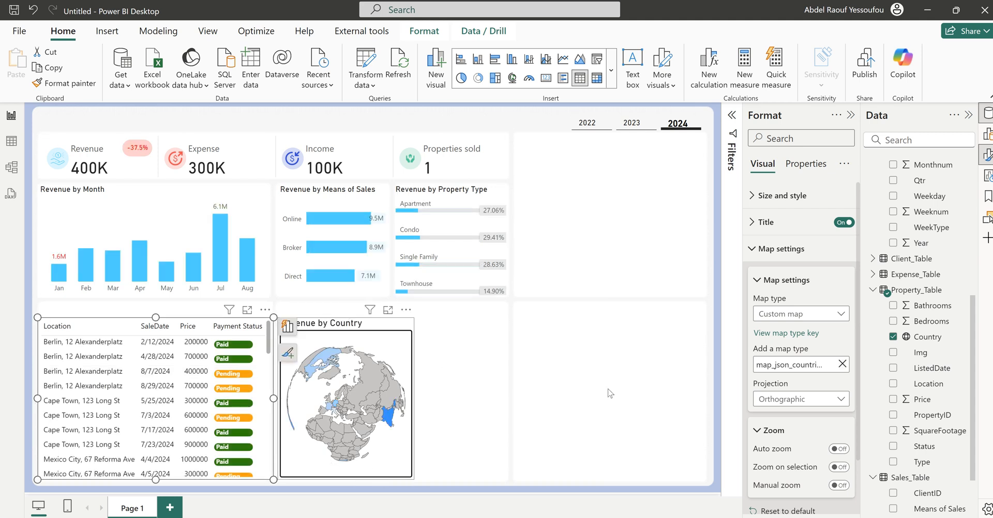
Turn on auto zoom and zoom on selection for the shape map.
scroll(842, 382, down, 1)
click(841, 385)
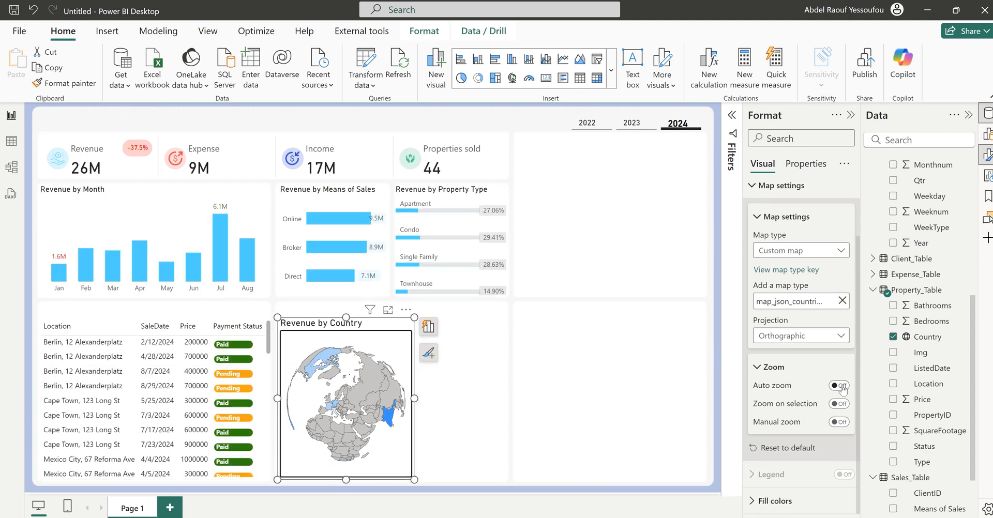
click(842, 406)
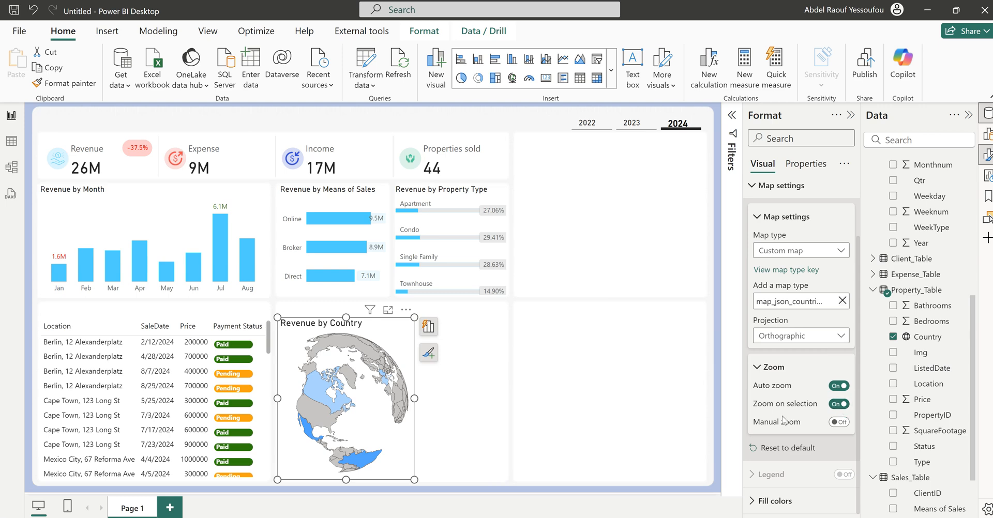
Set the shape map's maximum fill color to the report's light blue and its blank areas to white.
click(779, 499)
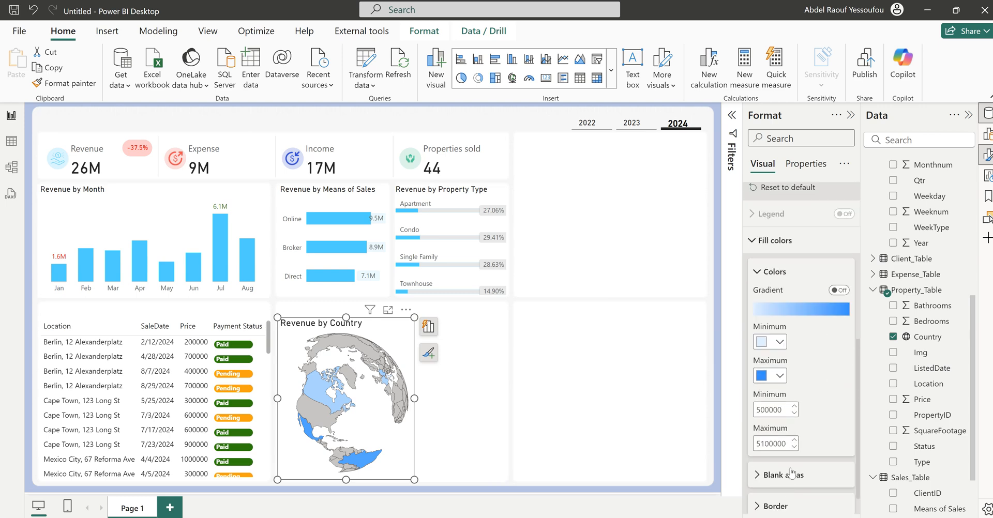
click(780, 376)
click(809, 324)
click(783, 474)
click(839, 463)
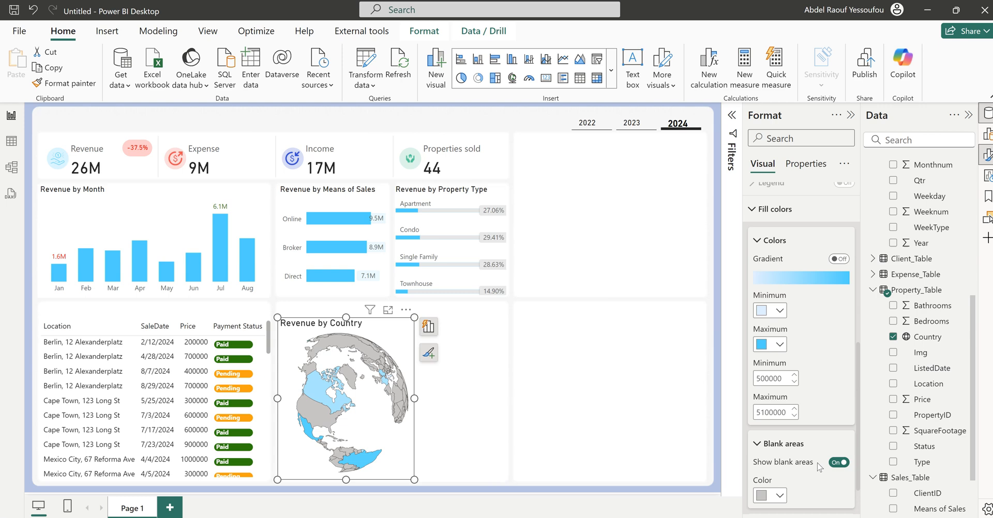
click(777, 446)
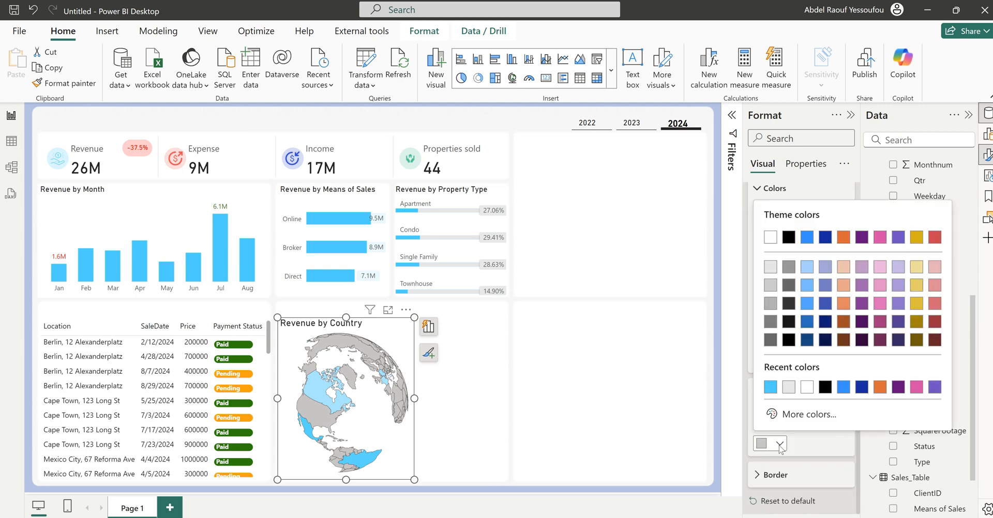
click(807, 388)
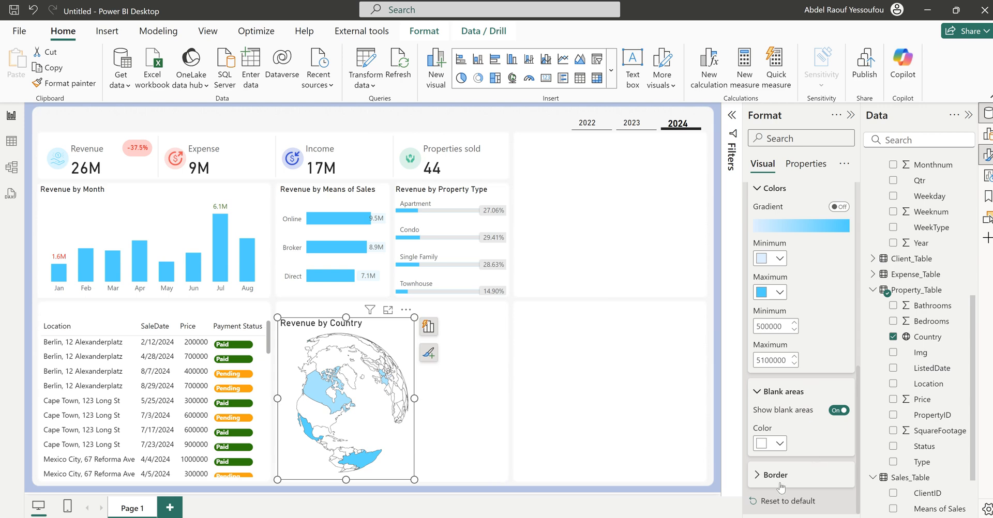
Change the shape map's border color to the same light blue as the bars.
click(809, 474)
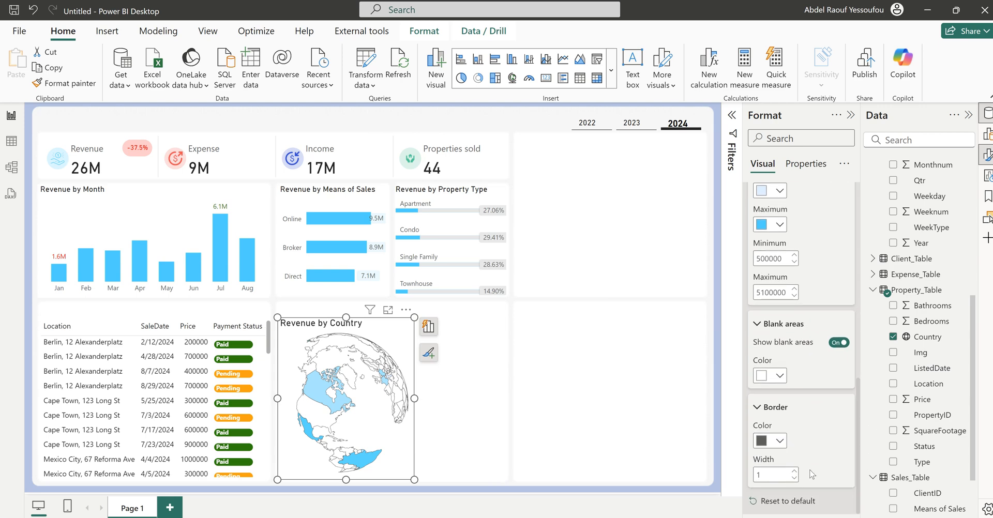
click(779, 440)
click(788, 384)
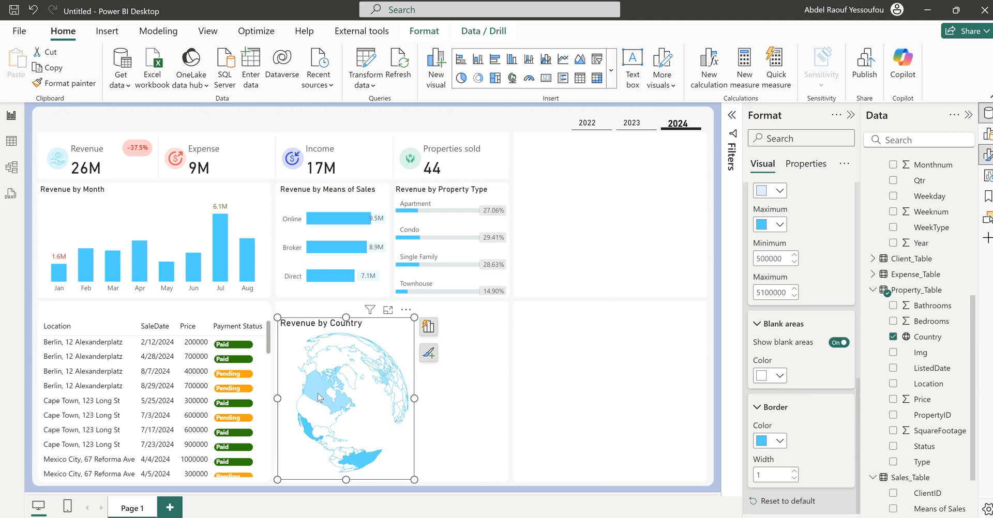
Cross-filter the map by the 2/12/2024 Berlin sale to check its zoom on the country, and clear the selection.
mouse_move(319, 397)
mouse_move(365, 459)
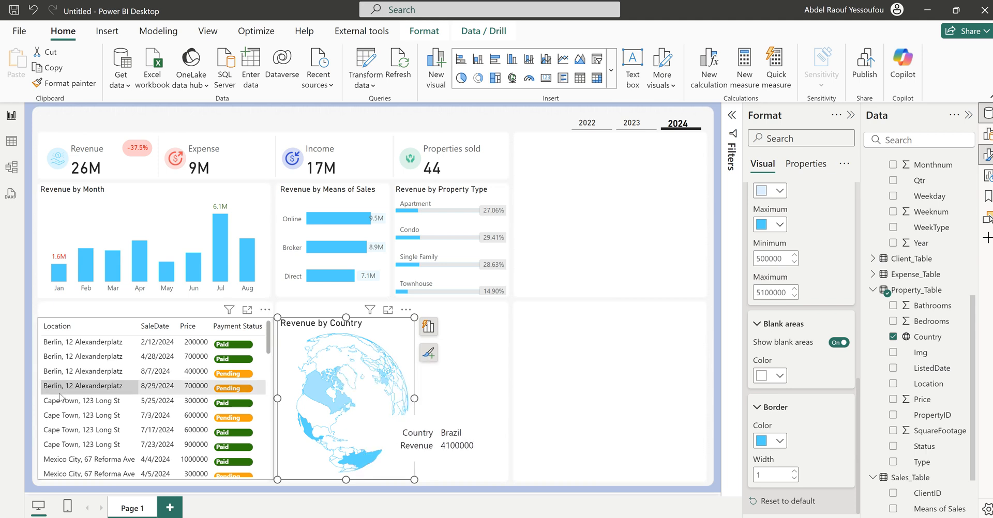
click(51, 347)
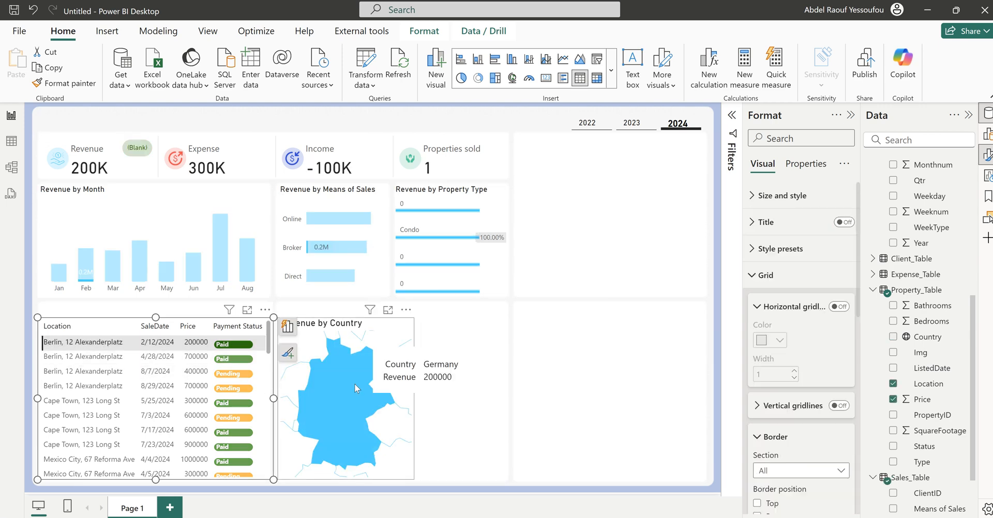
click(53, 345)
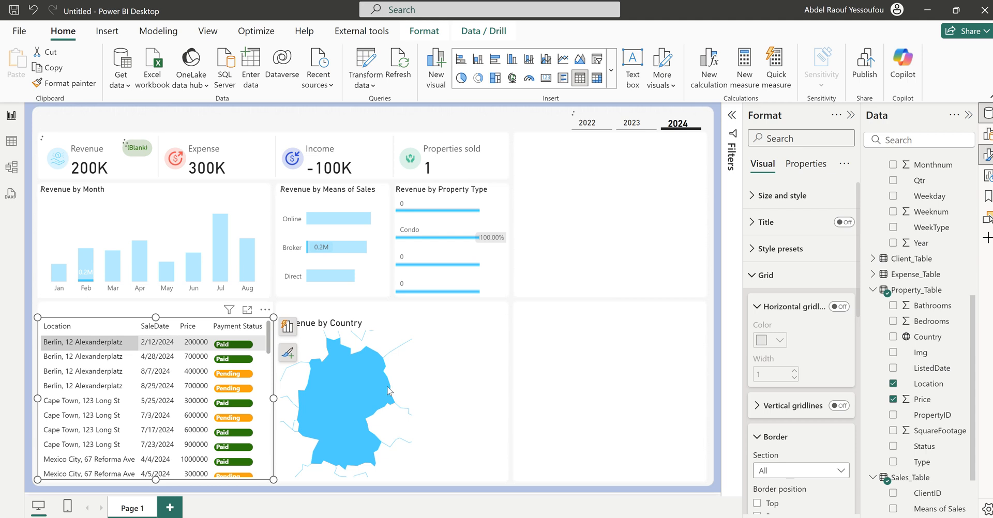
click(574, 467)
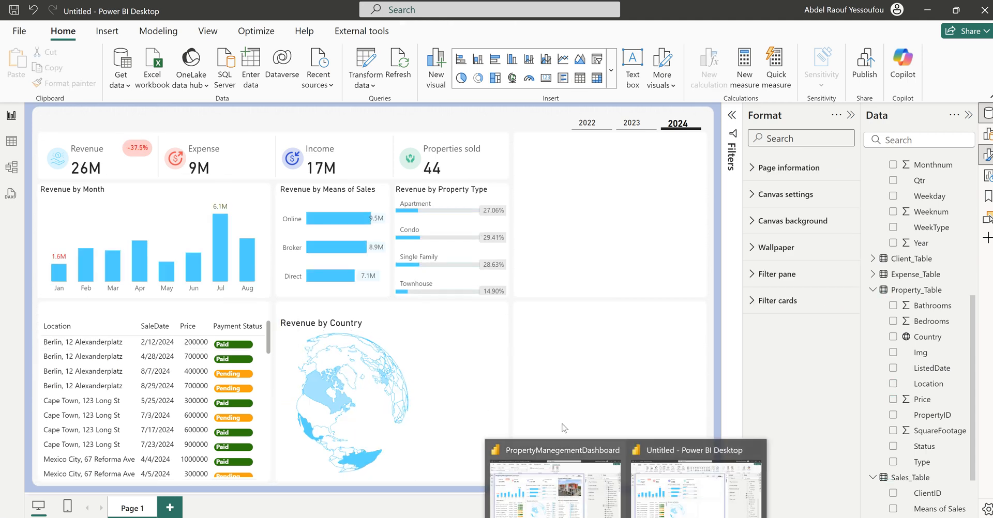
Duplicate the payment status table and place the copy beside the globe map, to its right.
click(76, 481)
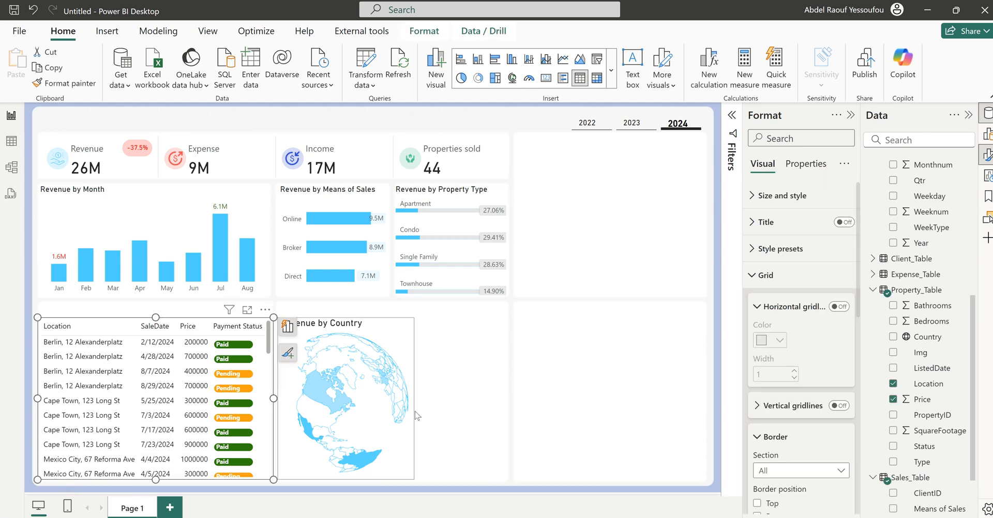
click(488, 385)
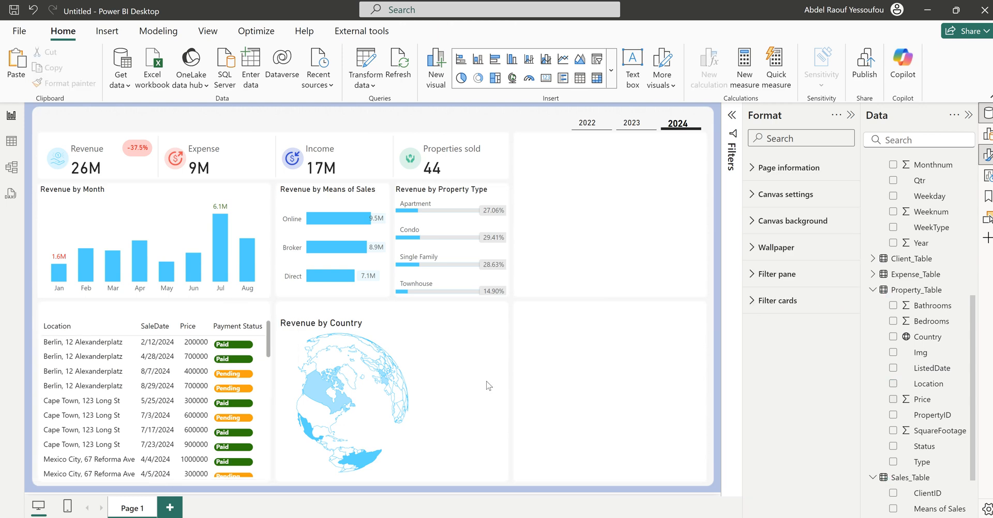
click(244, 420)
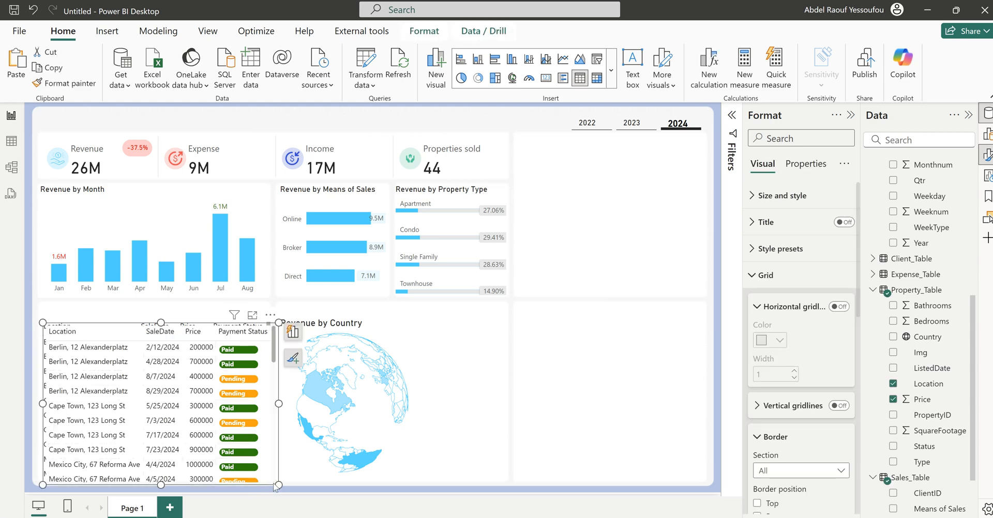
drag(275, 481, 645, 480)
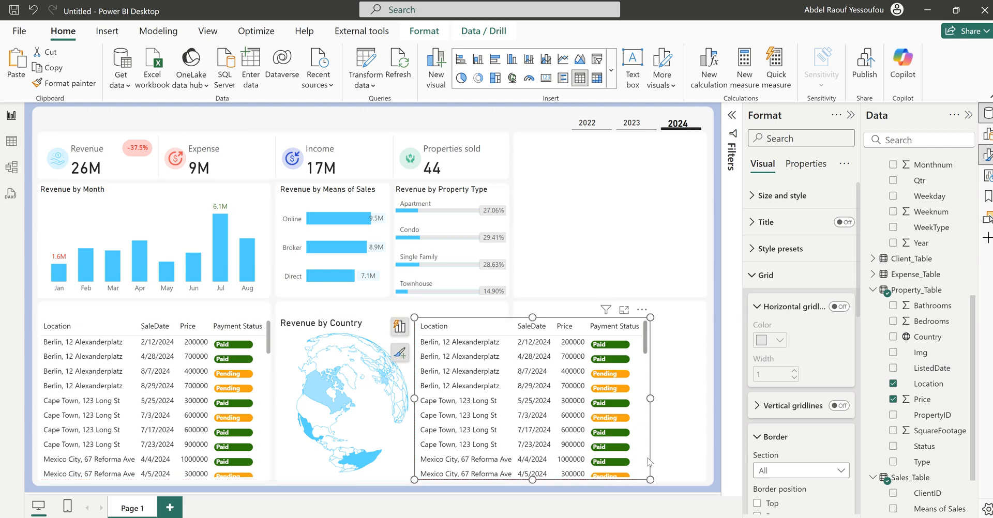
Remove the Payment Status, Price, SaleDate and Location columns from the copied table.
click(397, 334)
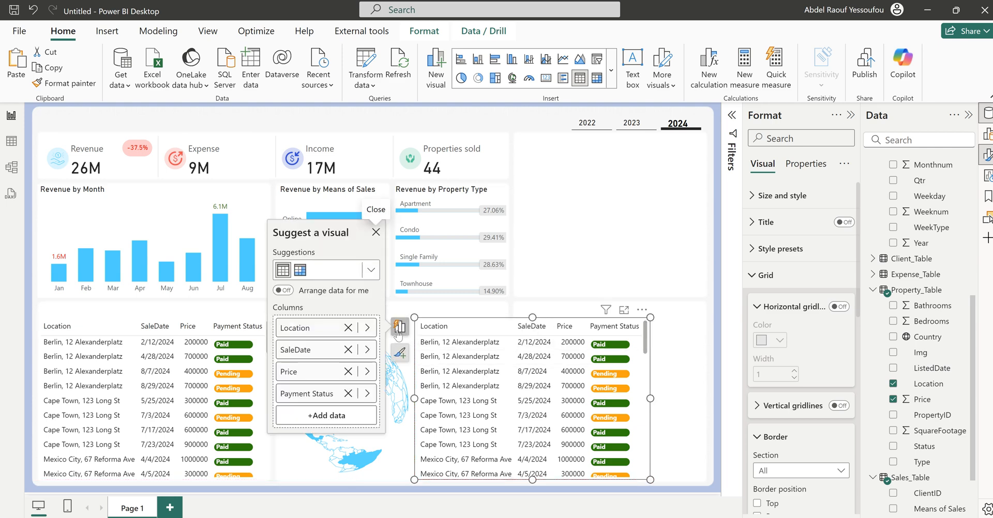
click(348, 394)
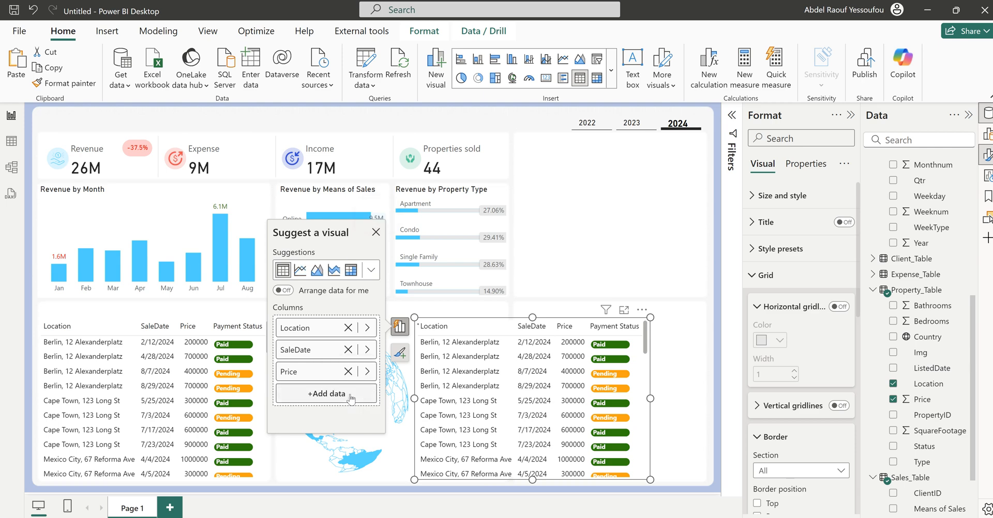
click(348, 371)
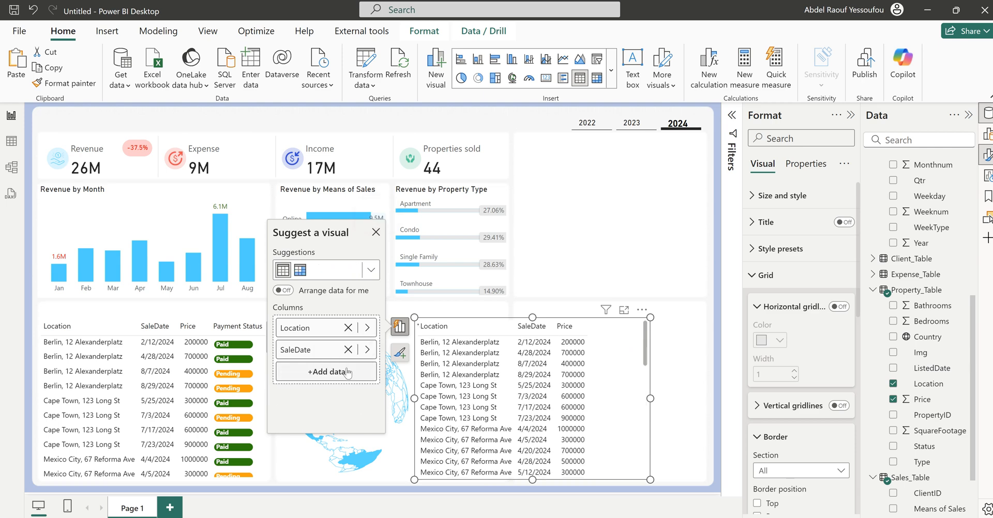
click(348, 349)
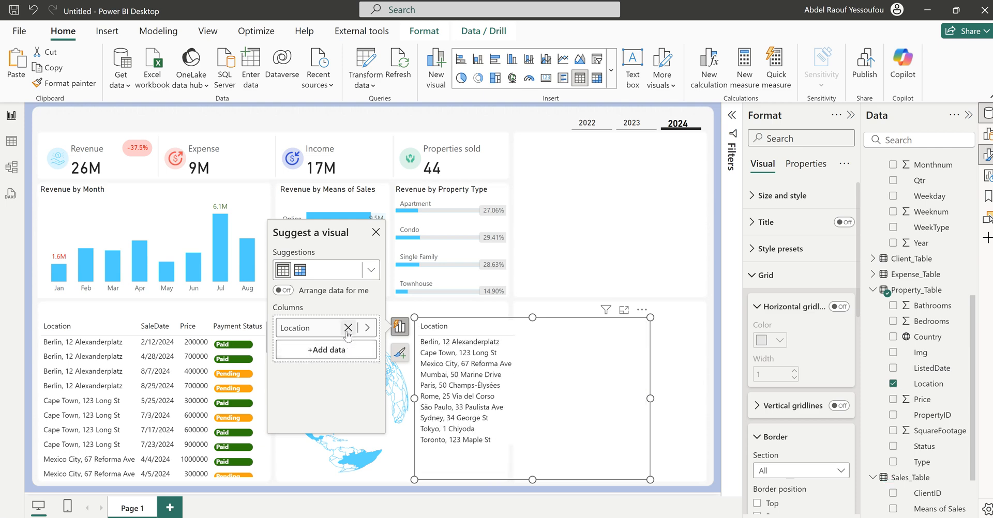
click(348, 328)
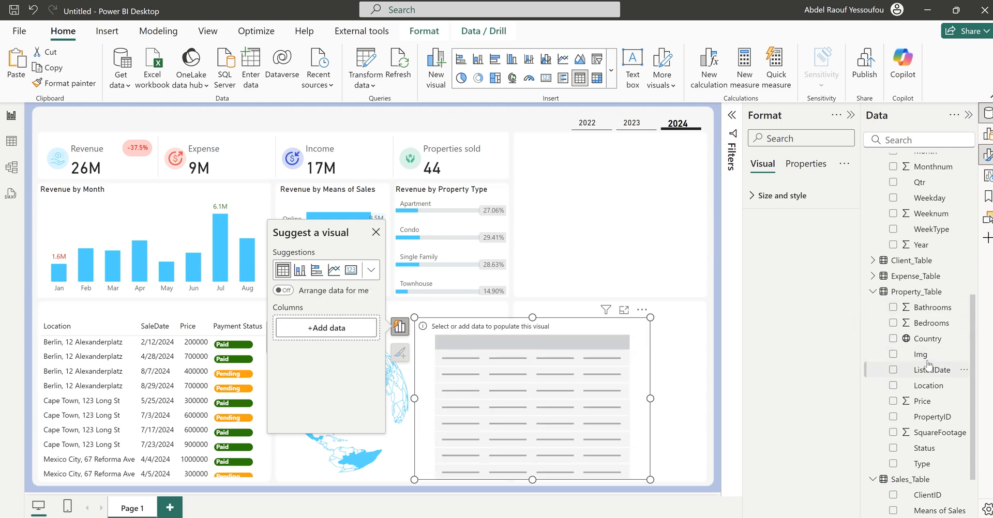
Fill the copied table with Country and the Revenue measure, sorted by Revenue in descending order.
scroll(923, 341, up, 3)
scroll(925, 357, down, 4)
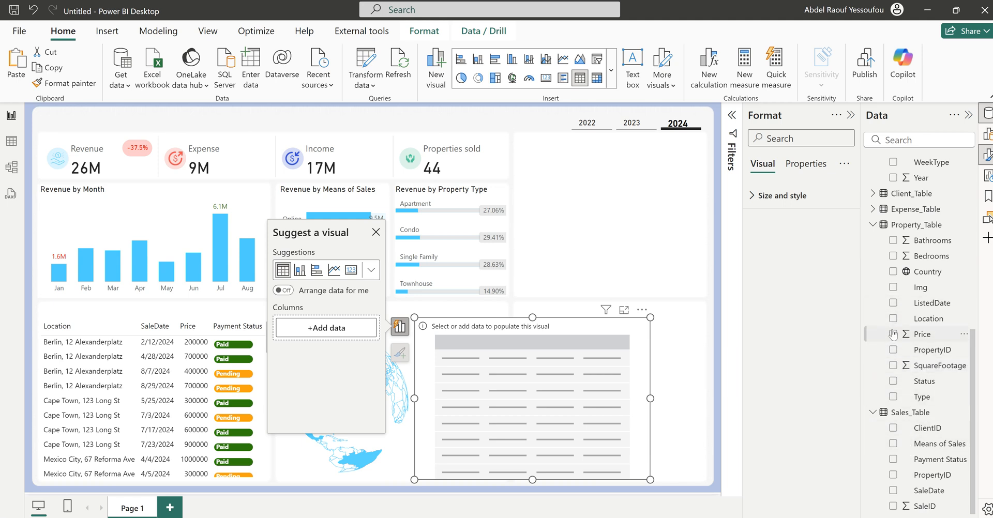
click(893, 272)
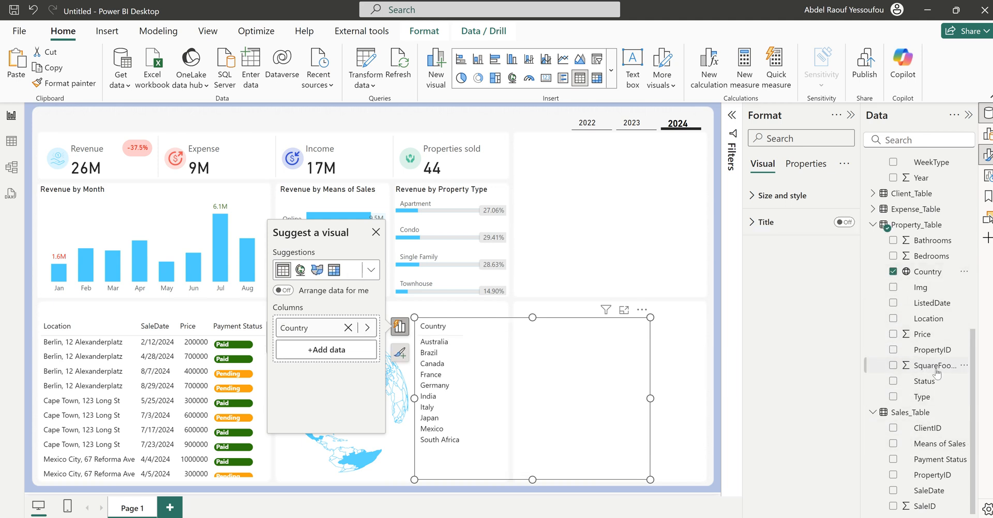
scroll(936, 370, up, 5)
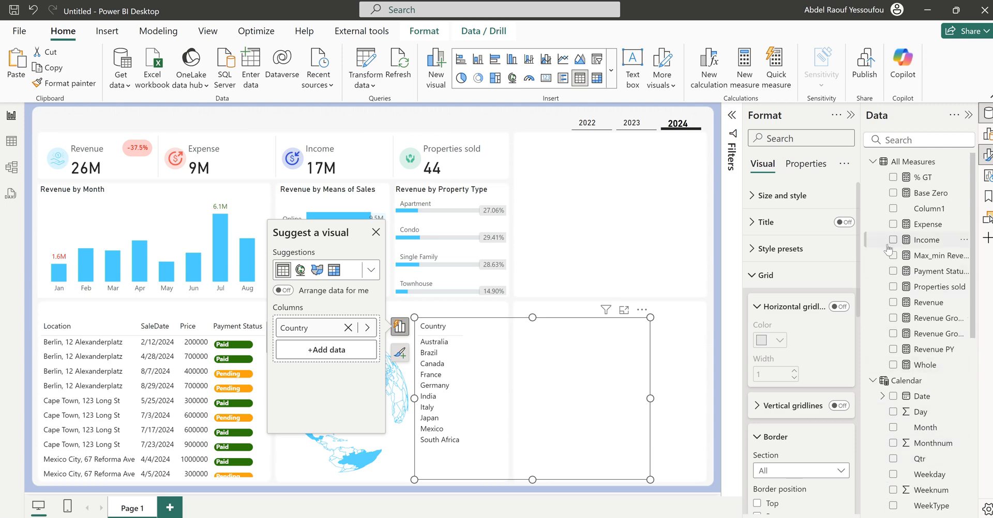
click(893, 302)
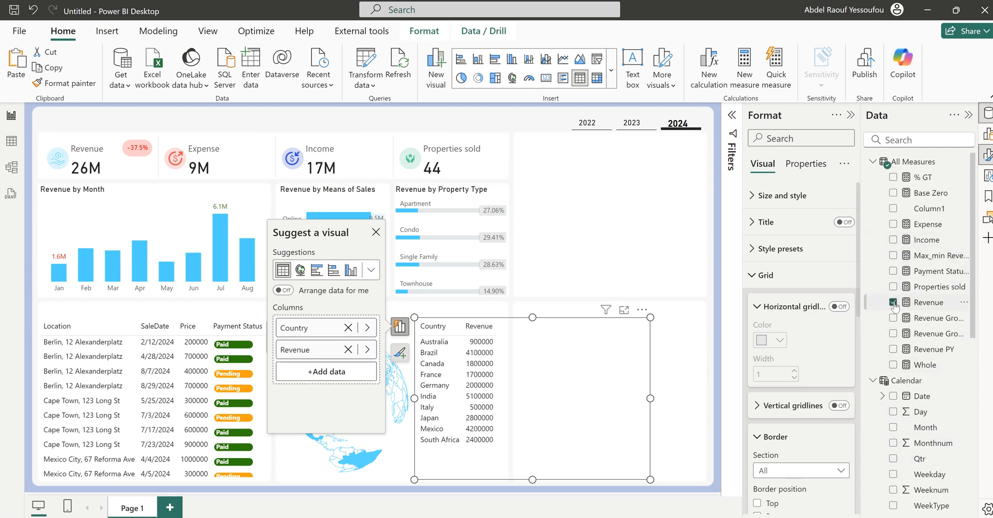
click(479, 326)
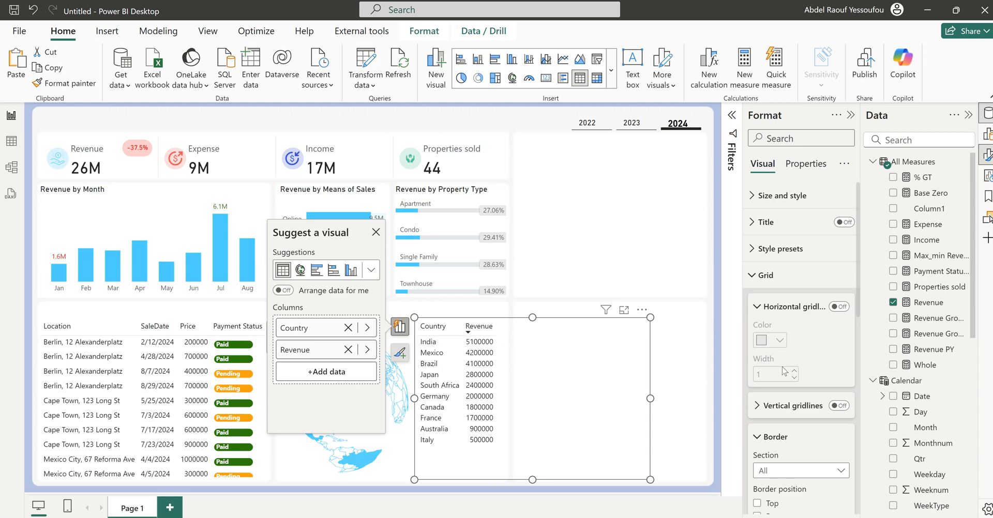
Format the Revenue column's values in millions with 2 decimal places, and narrow the country table to fit the map's card.
click(773, 280)
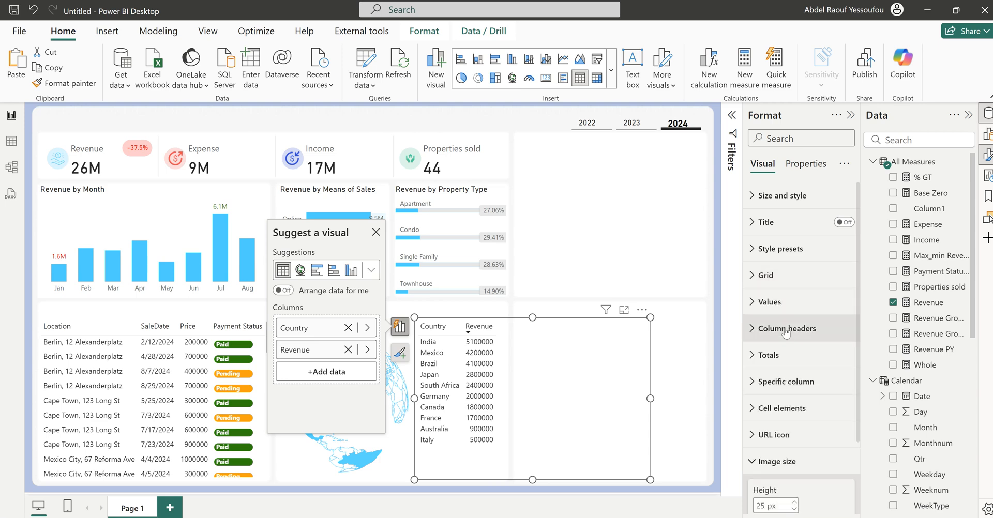
click(782, 383)
click(775, 317)
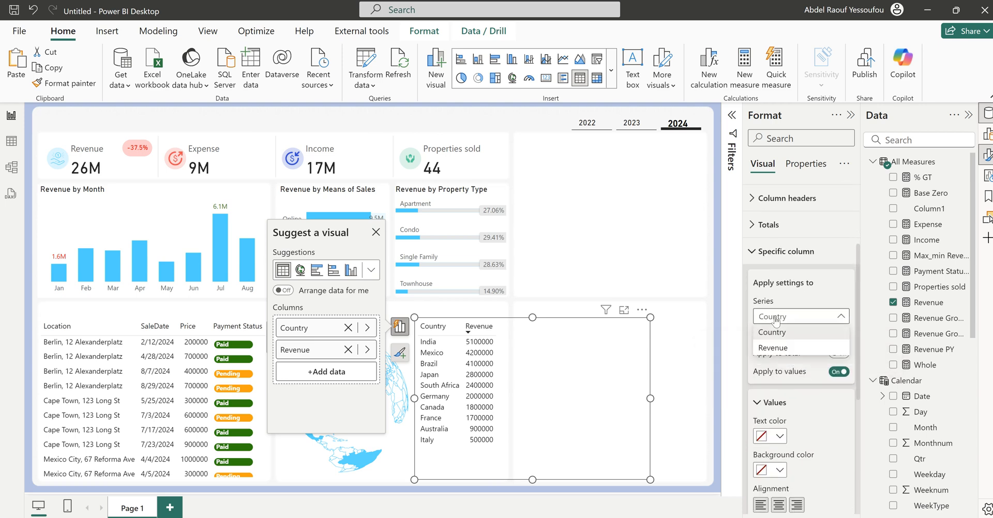
click(775, 348)
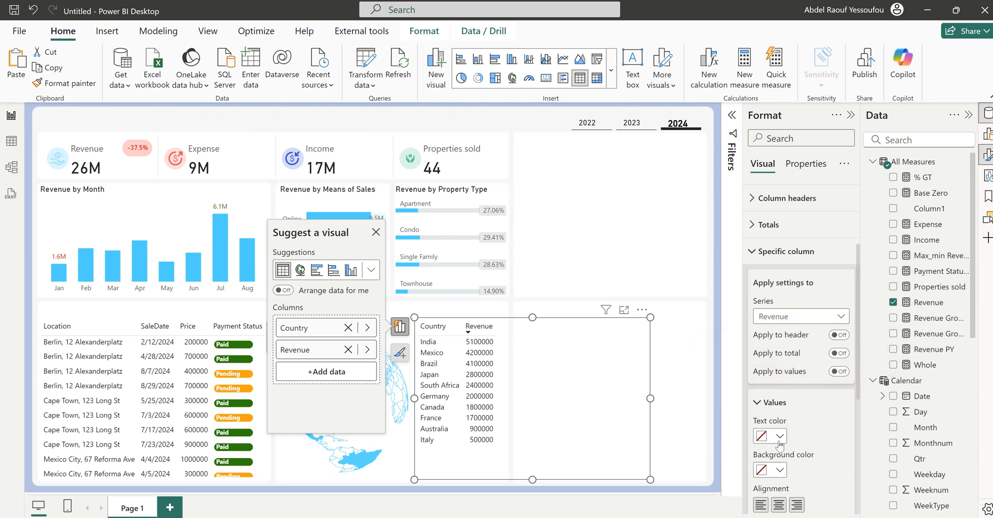
scroll(780, 446, down, 2)
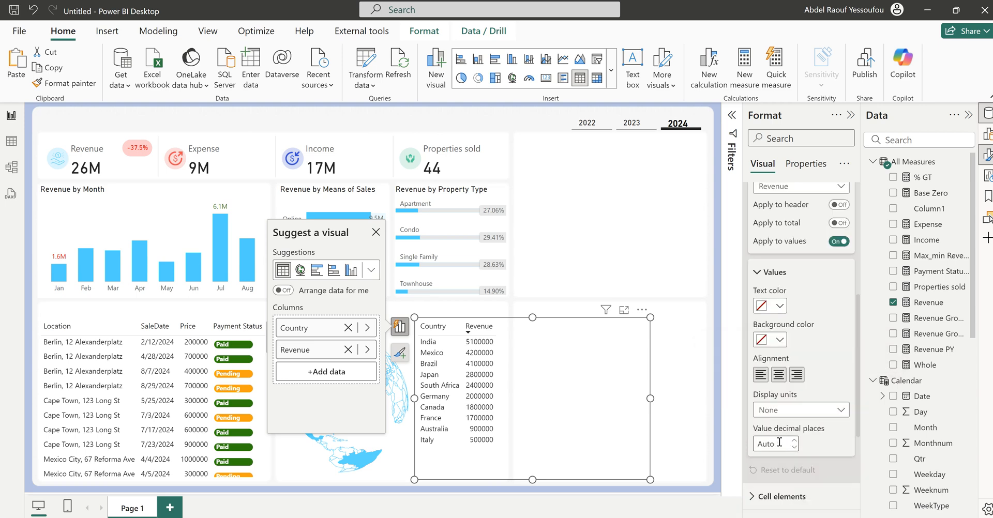
click(782, 411)
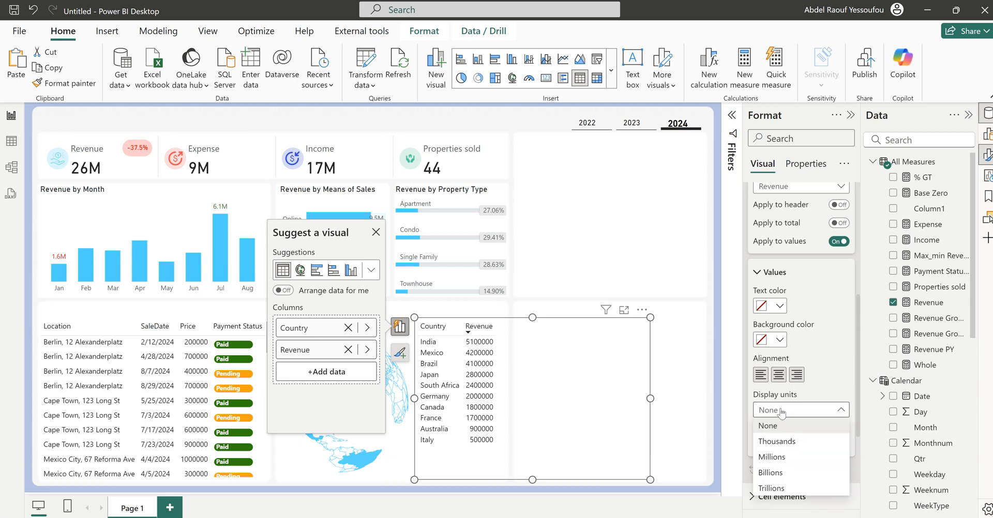
click(788, 460)
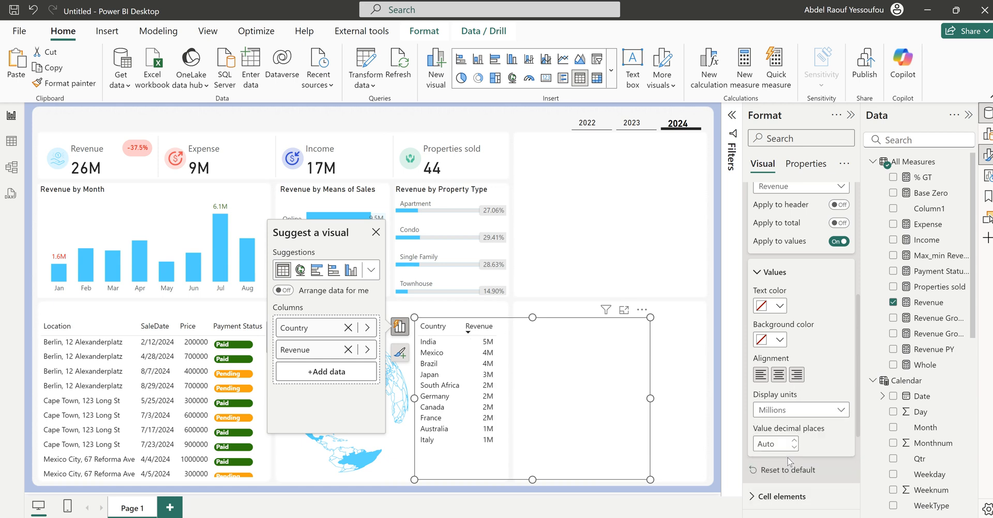
click(775, 444)
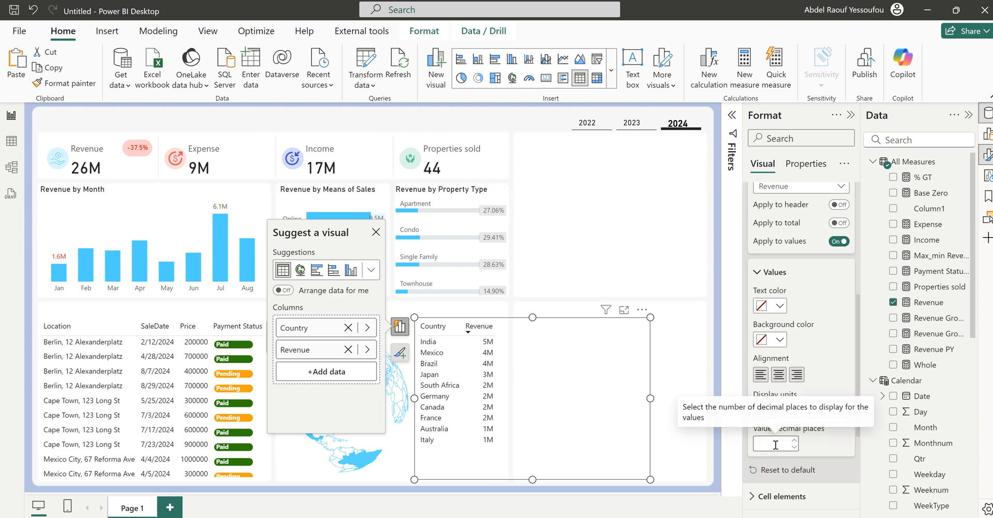
click(816, 443)
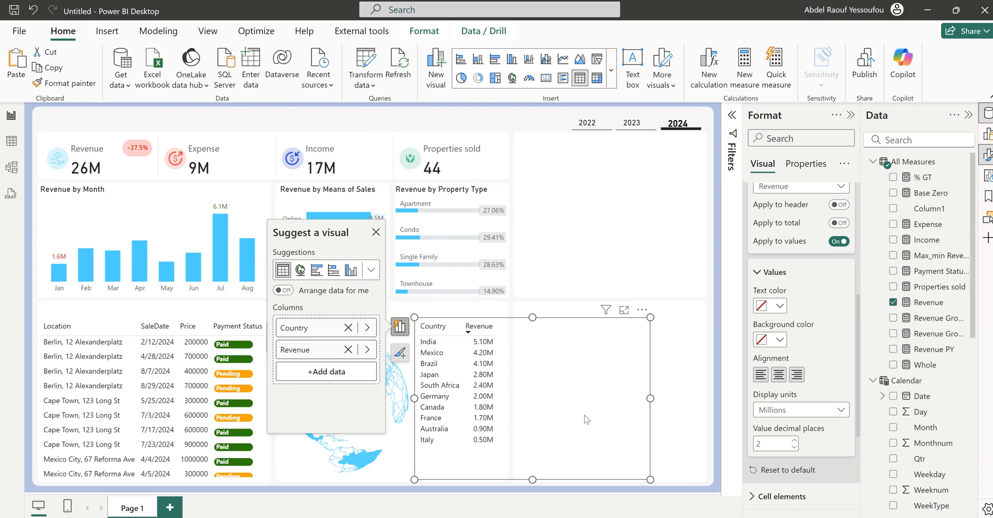
drag(646, 402, 505, 406)
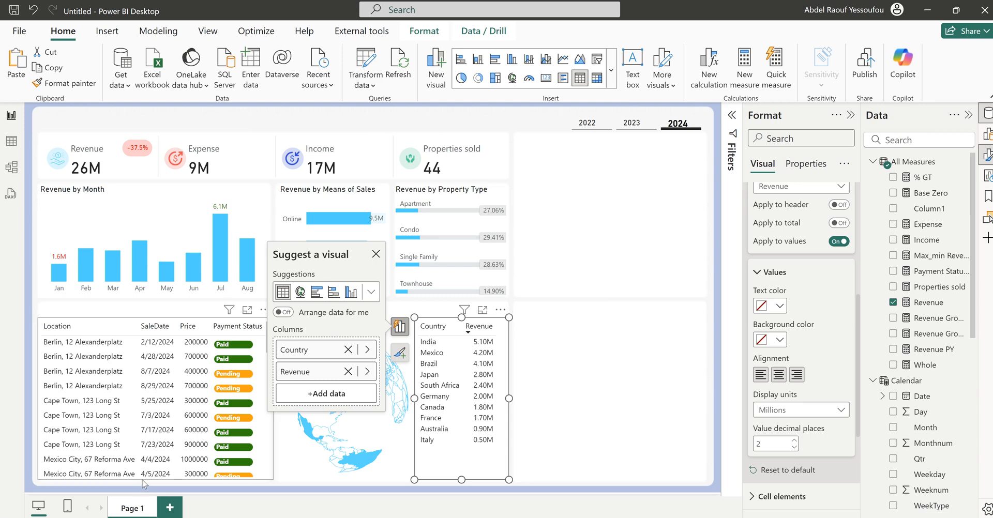
Format the payment status table's Price values in millions with 2 decimal places, and sort the table by Price in descending order.
click(146, 481)
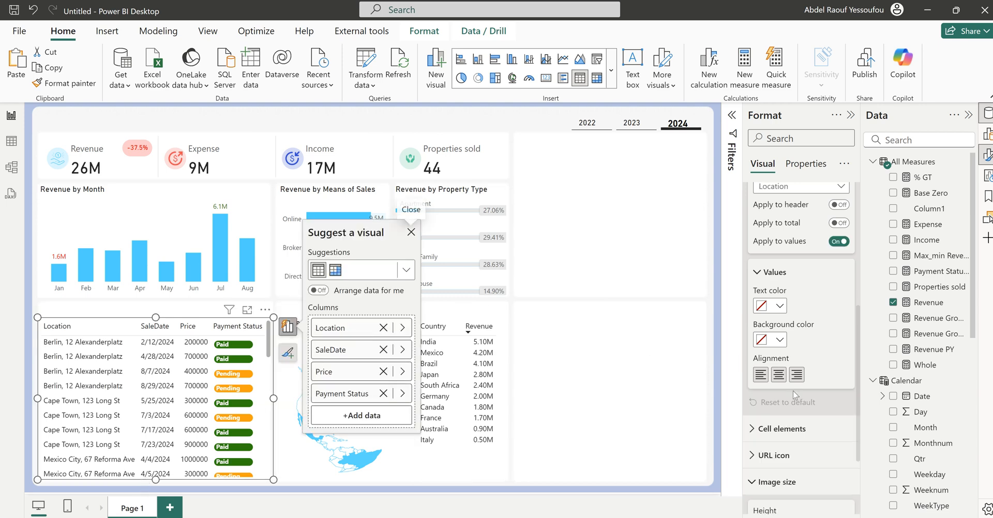
scroll(805, 313, up, 3)
click(787, 320)
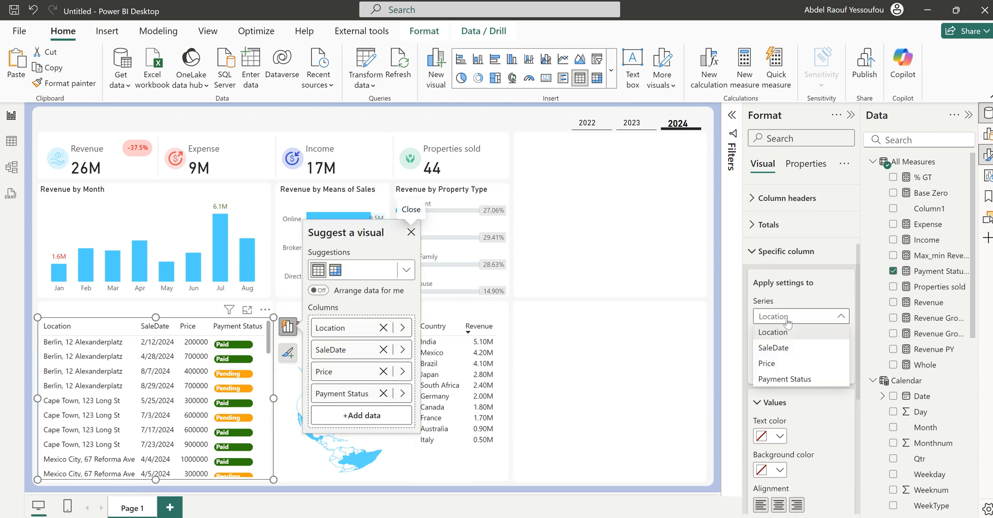
click(780, 365)
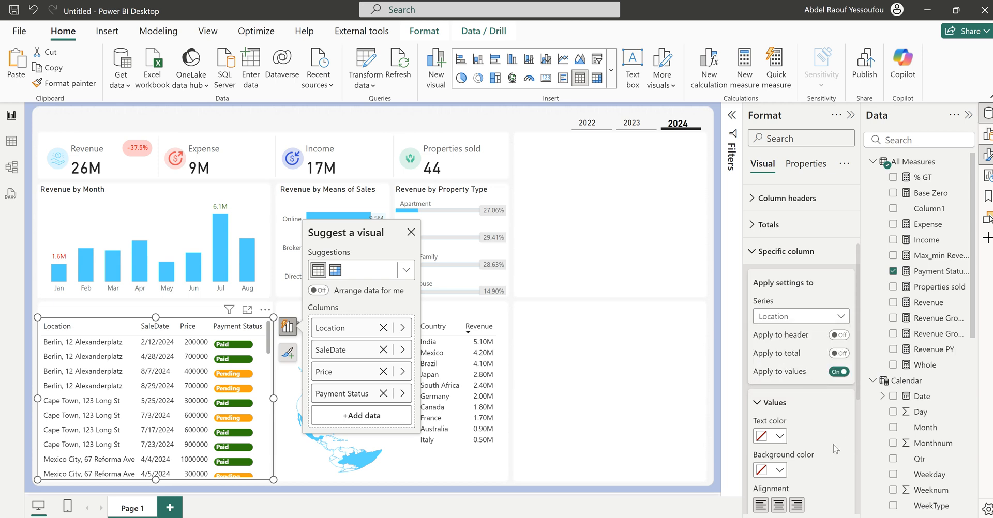
scroll(830, 447, down, 3)
scroll(831, 449, down, 3)
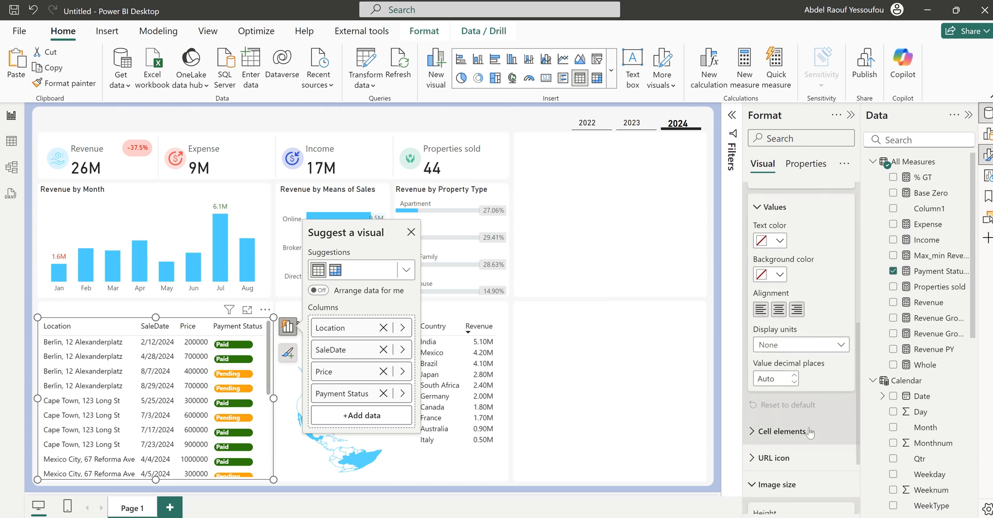
click(773, 348)
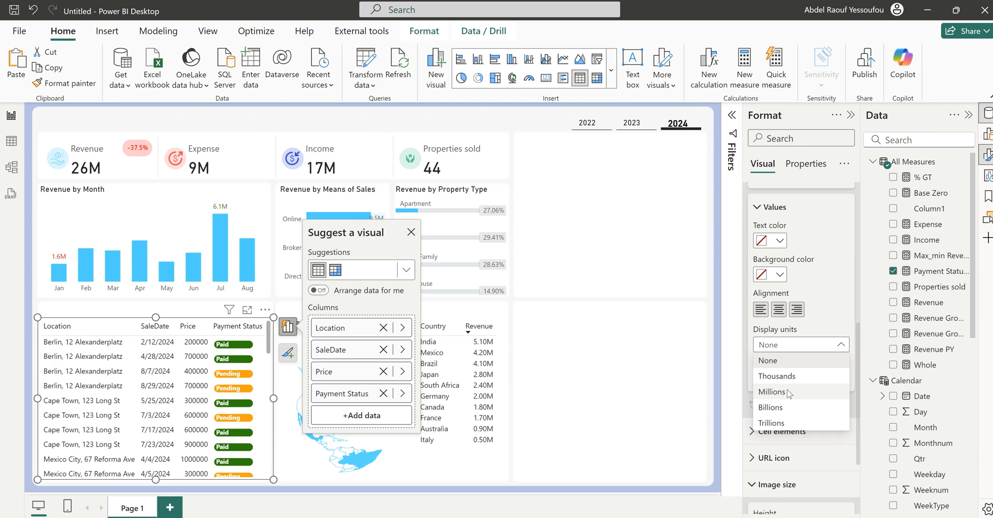
click(772, 392)
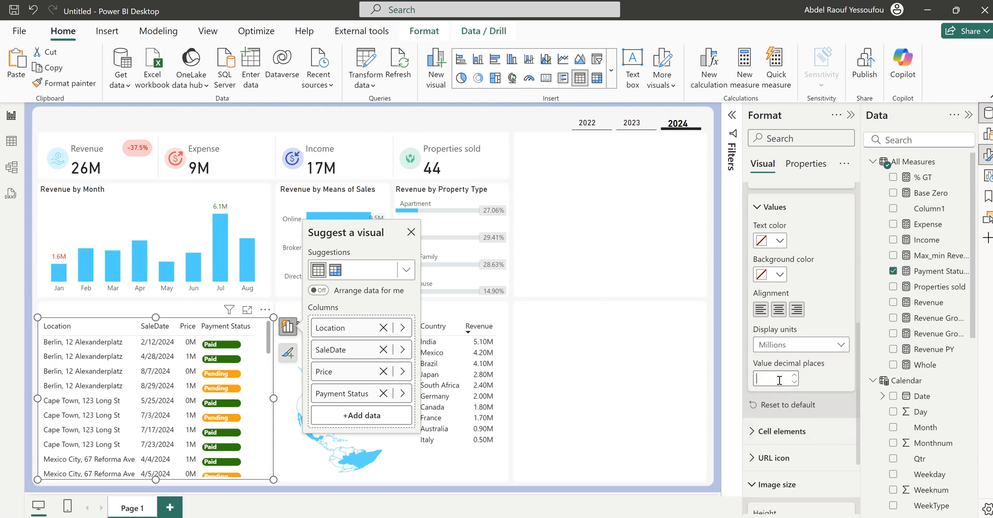
key(Return)
click(794, 346)
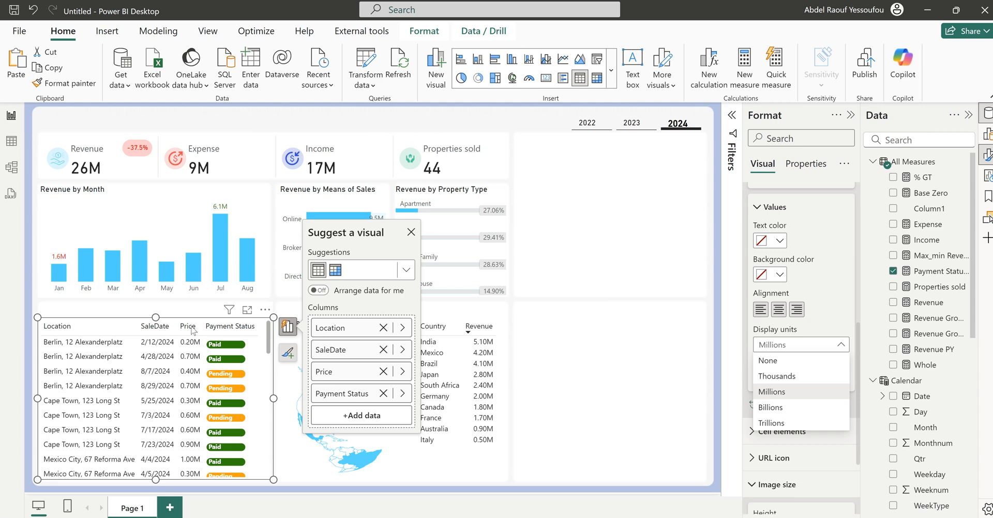
key(Escape)
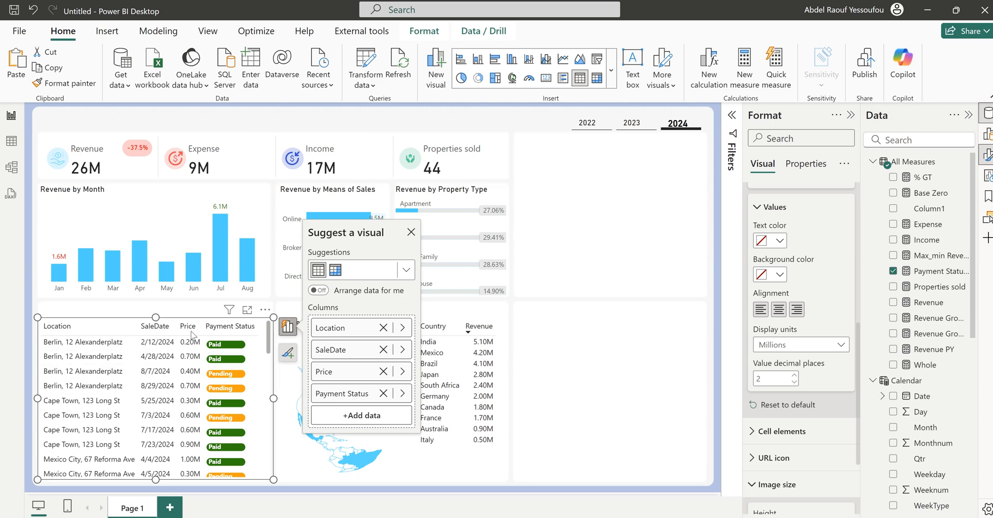
click(187, 326)
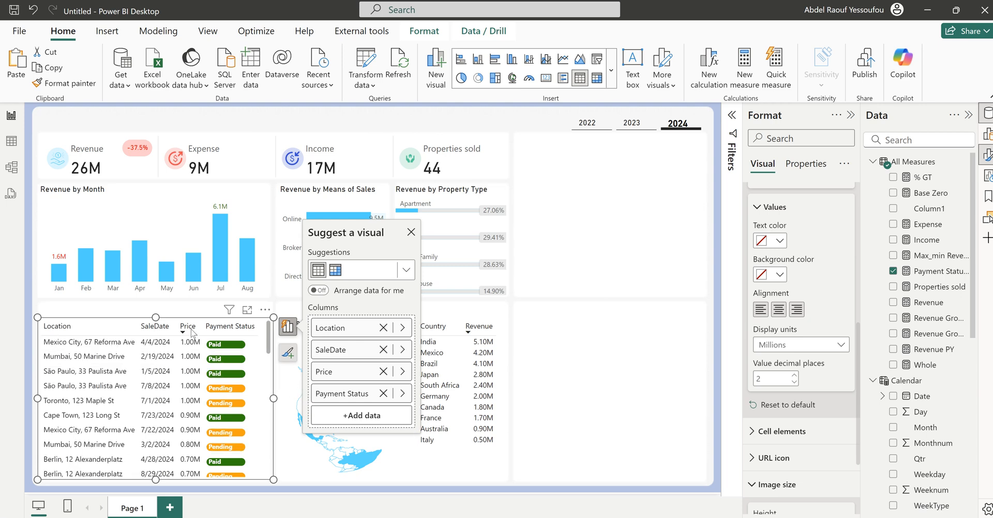
Set the column header text color of the country revenue table to white so the headers blend into the background.
click(437, 484)
click(444, 474)
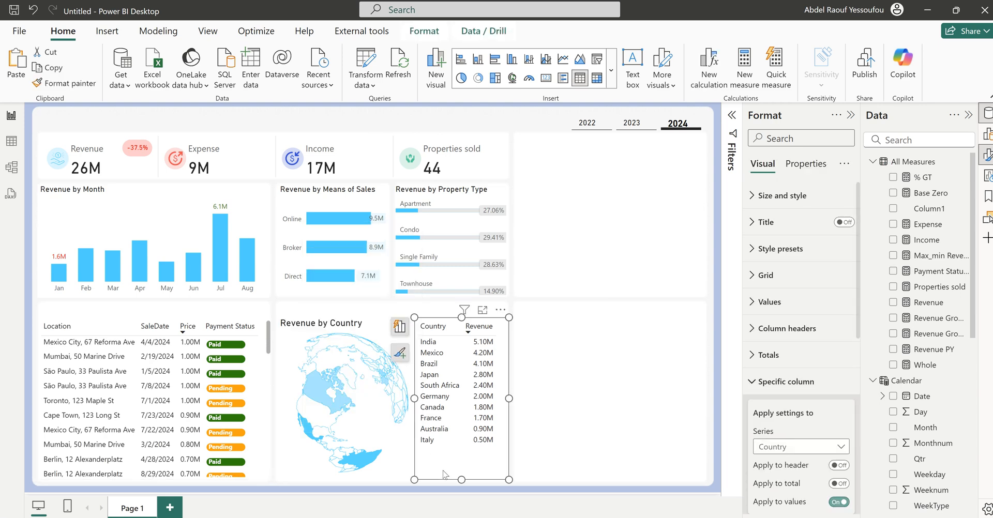
click(770, 381)
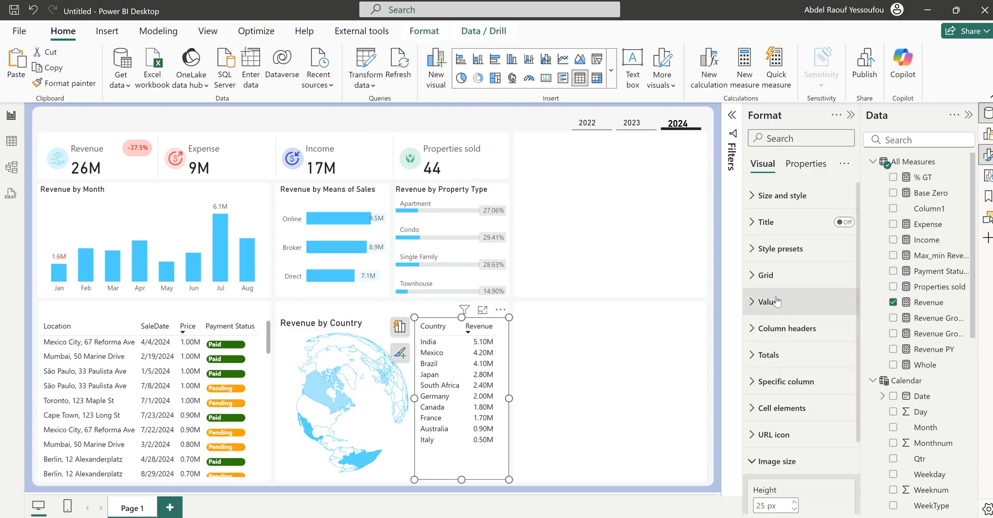
click(776, 331)
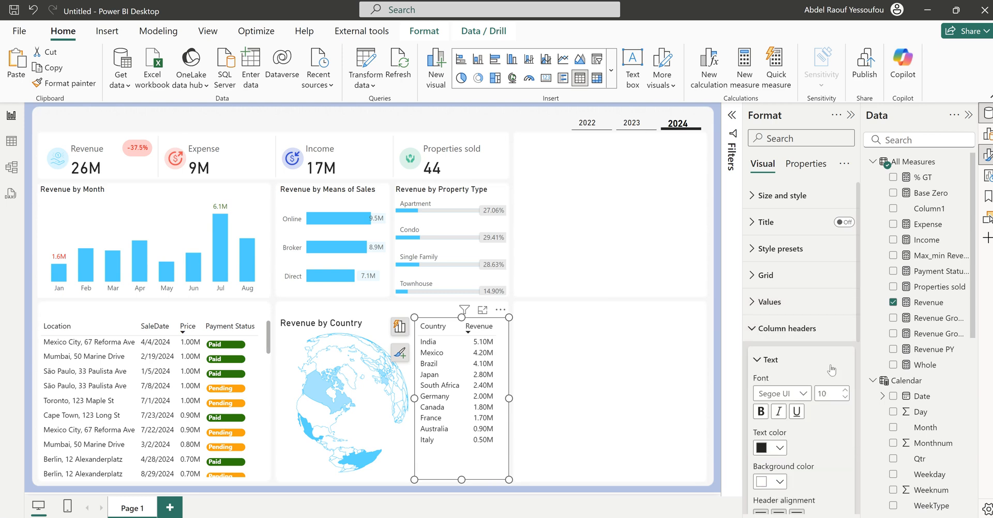
scroll(776, 362, down, 3)
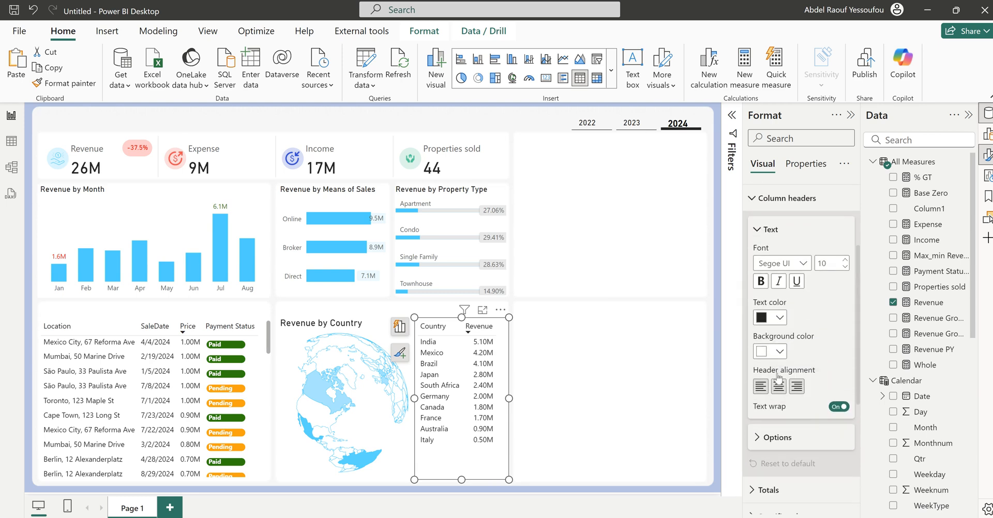
click(778, 318)
click(788, 261)
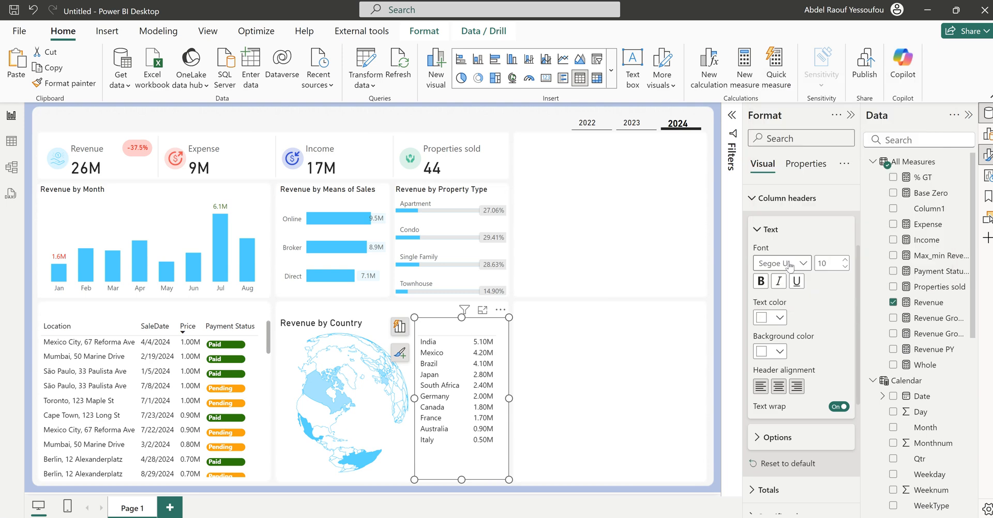
Set the country table's row padding to 4 and extend its upper edge slightly so all rows fit.
scroll(806, 362, up, 5)
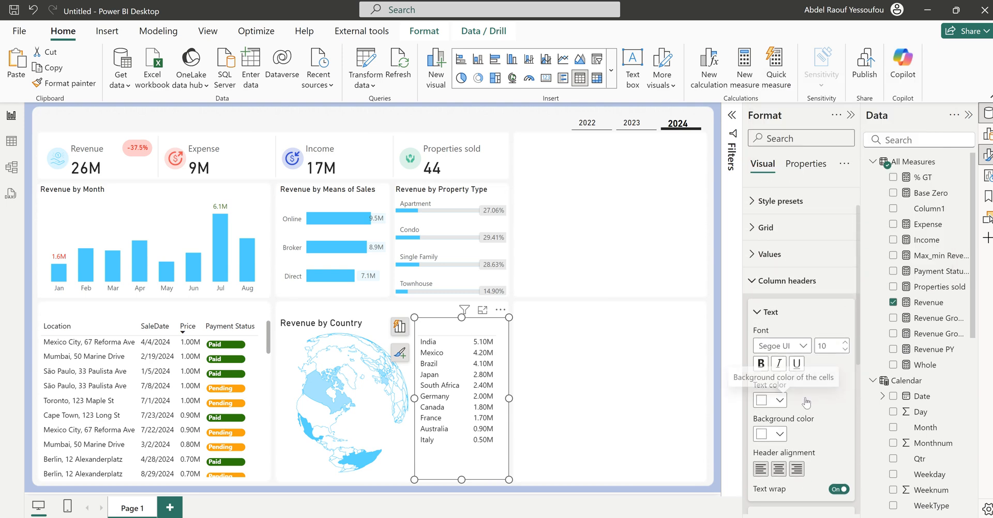
click(771, 330)
click(769, 282)
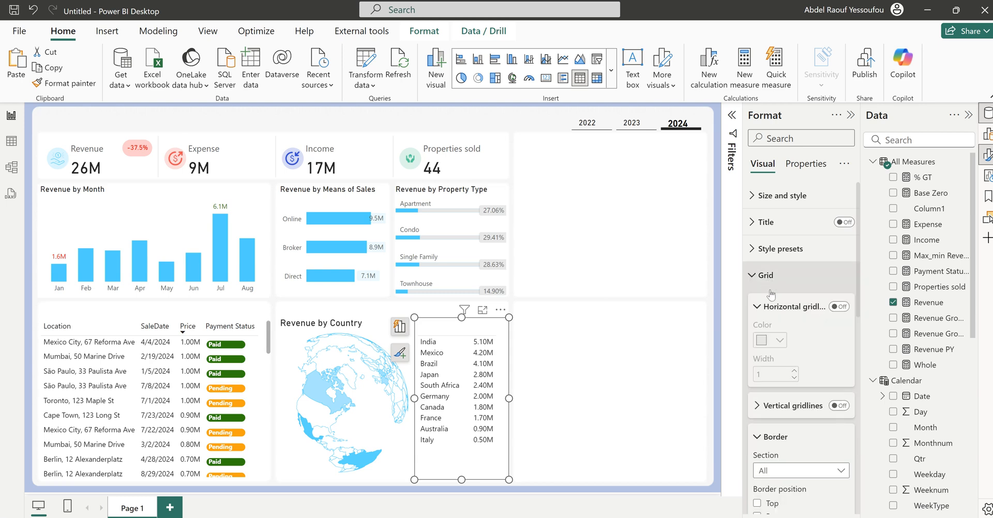
click(787, 452)
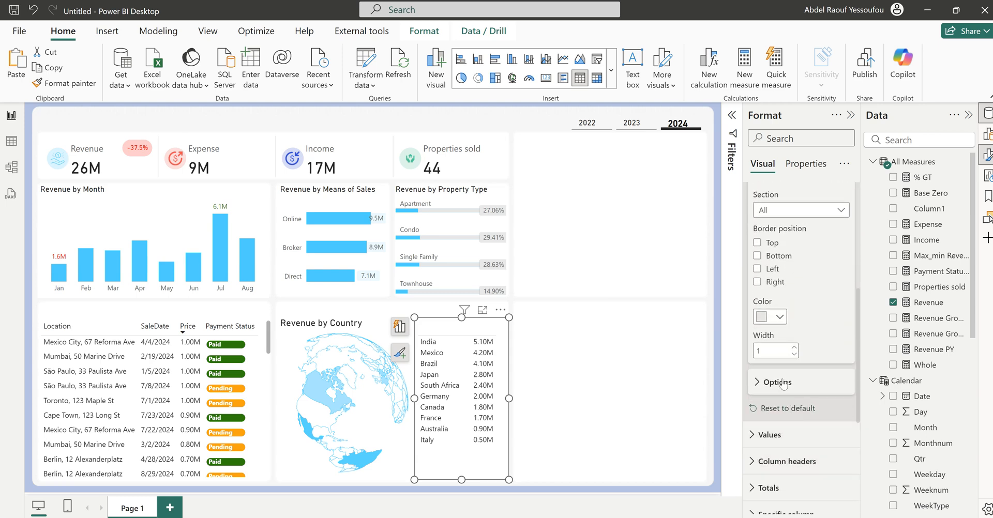
click(780, 384)
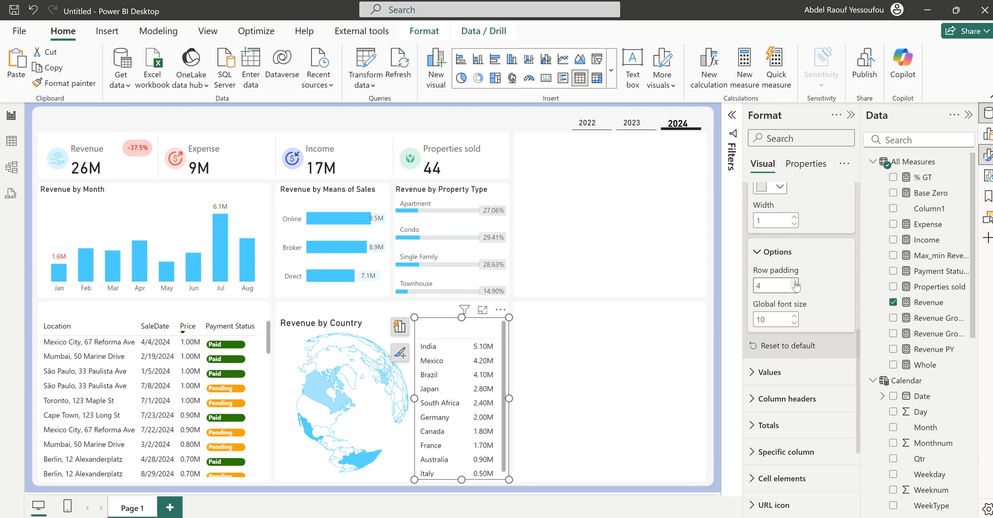
drag(461, 317, 460, 311)
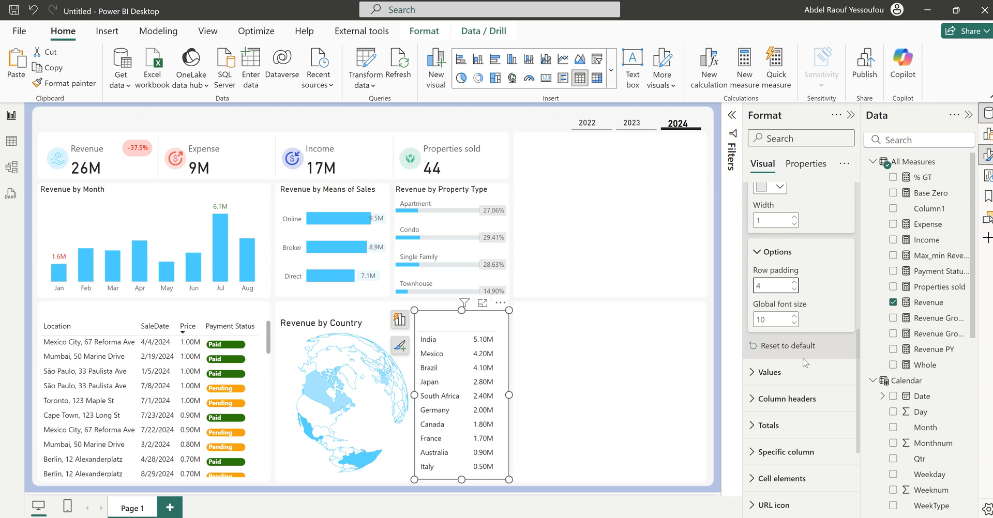
Set the grid border color of the country table to white for all sections.
click(787, 399)
scroll(788, 399, down, 4)
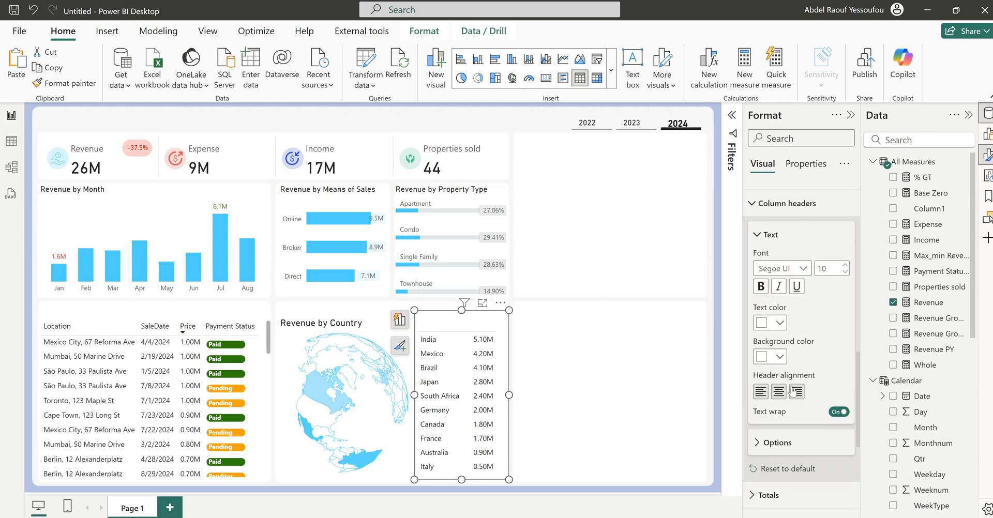
scroll(811, 352, up, 10)
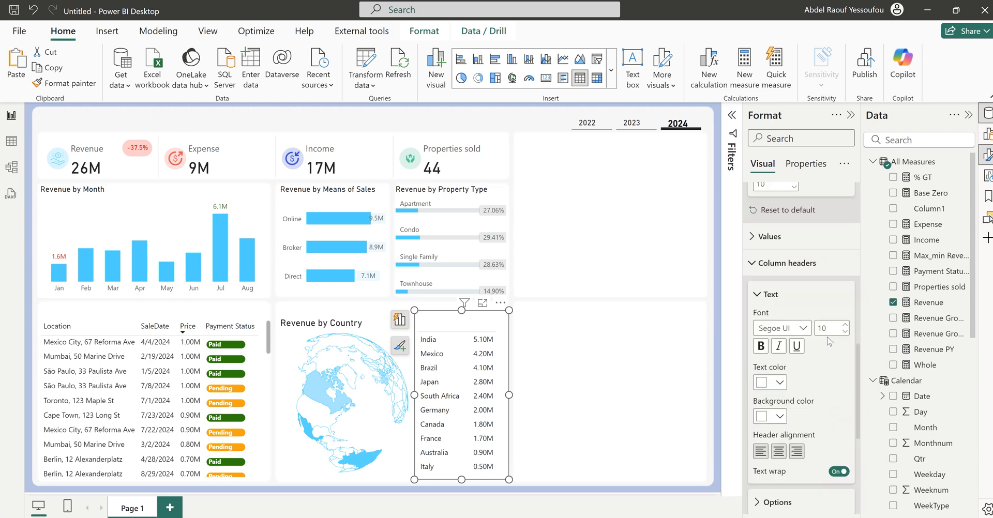
scroll(811, 352, down, 2)
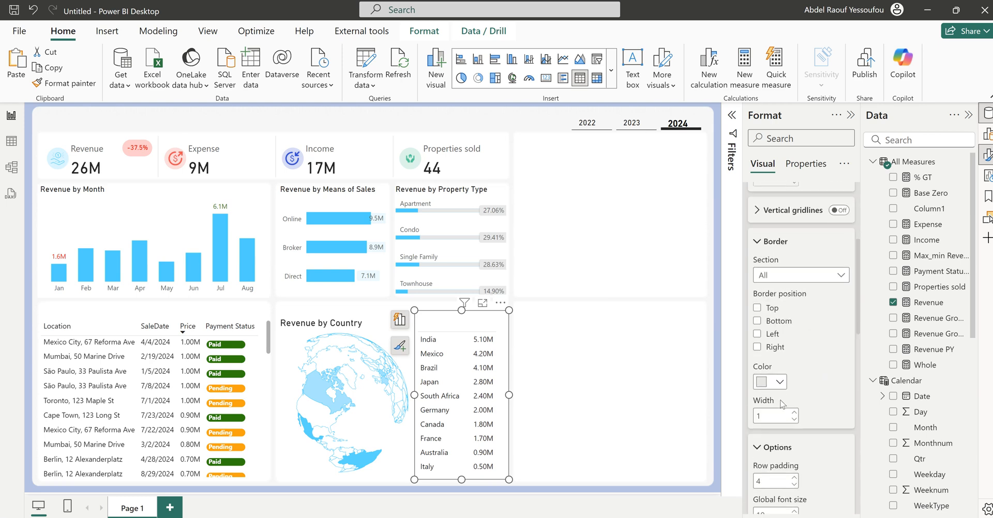
click(779, 382)
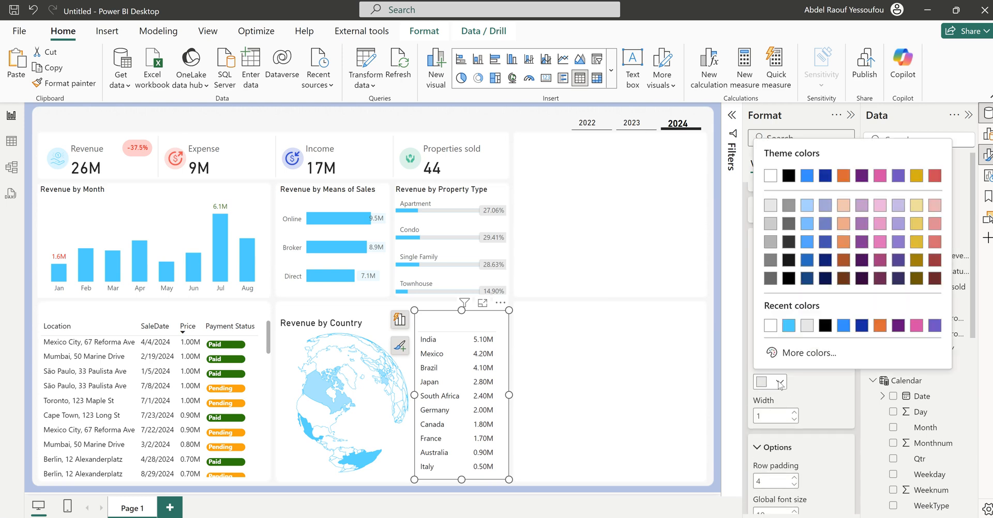
click(770, 327)
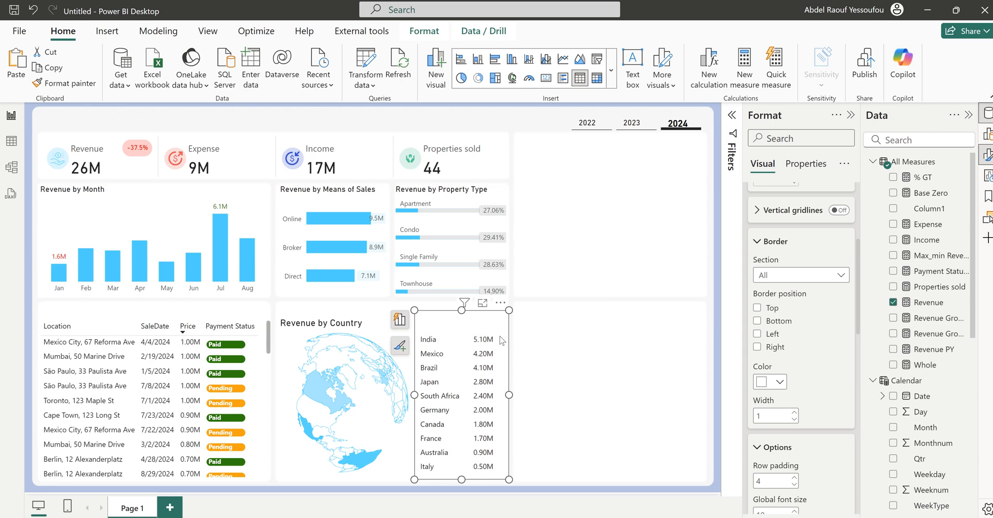
scroll(782, 365, up, 5)
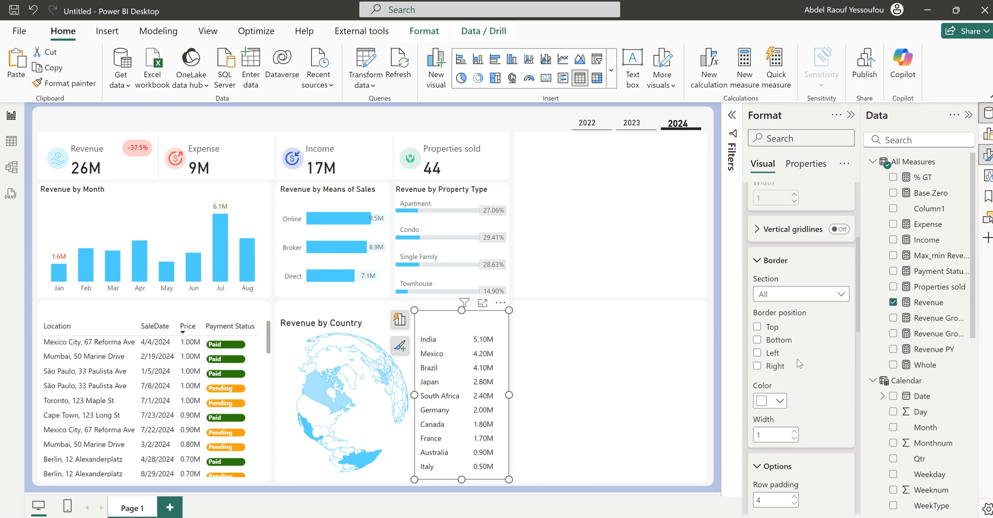
Add data bars to the country table's Revenue values with a light blue positive bar color, #D5F6FE.
click(398, 325)
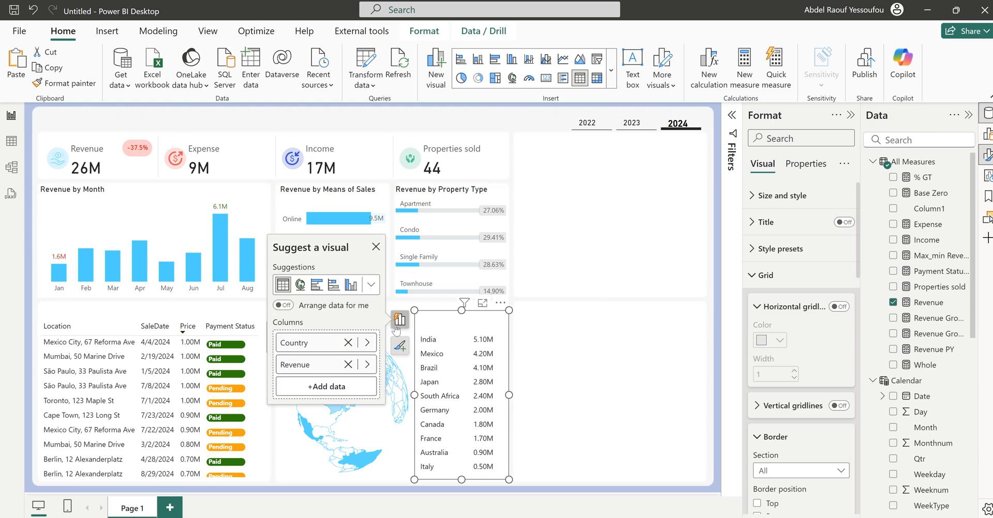
right_click(314, 368)
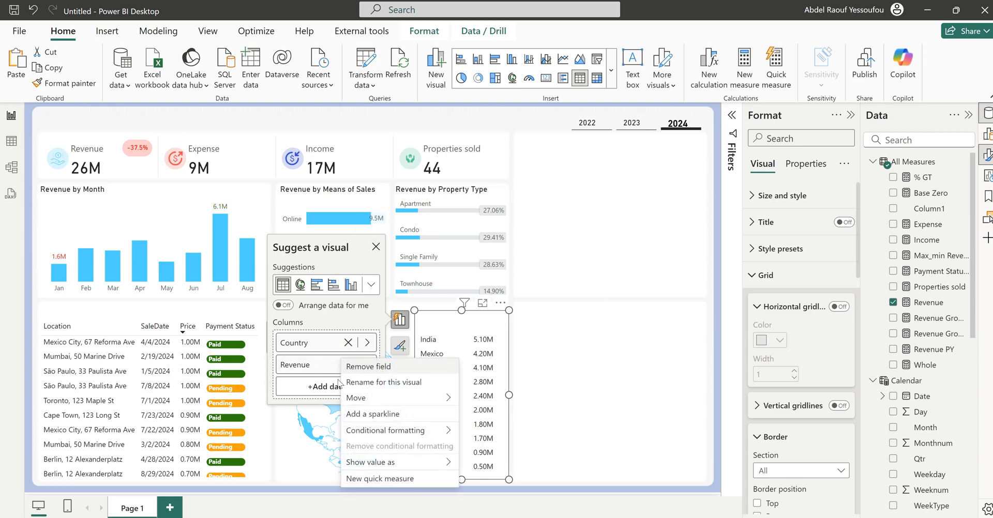
mouse_move(433, 434)
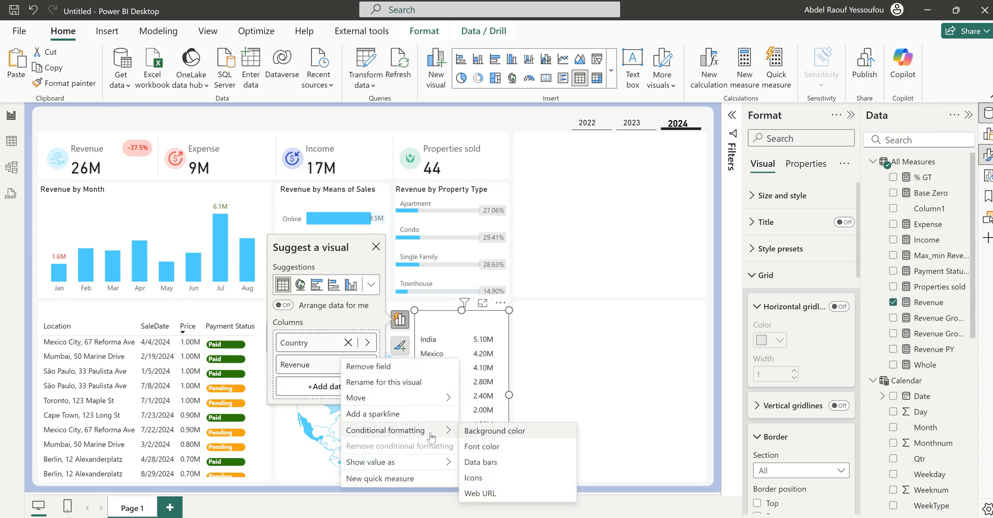
click(510, 468)
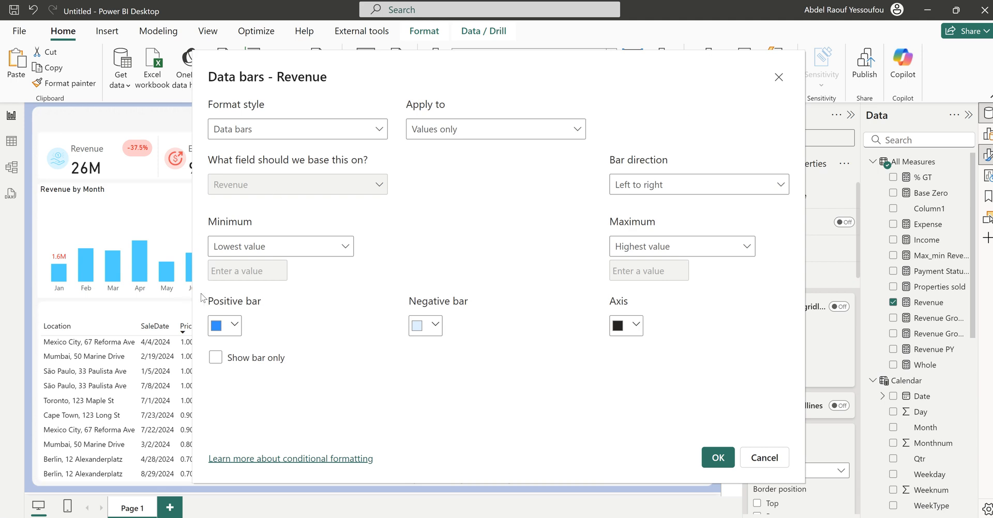
click(234, 324)
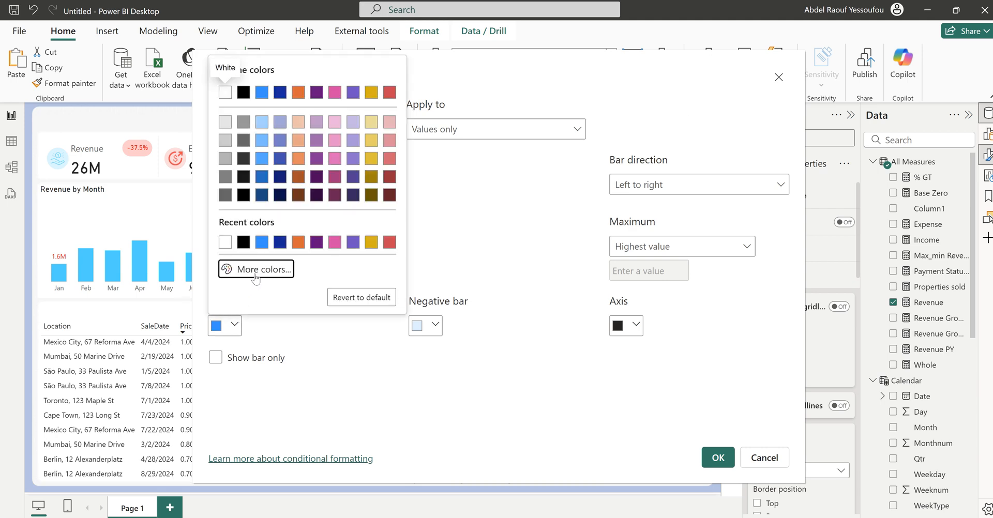
click(256, 277)
text(#00D0FF)
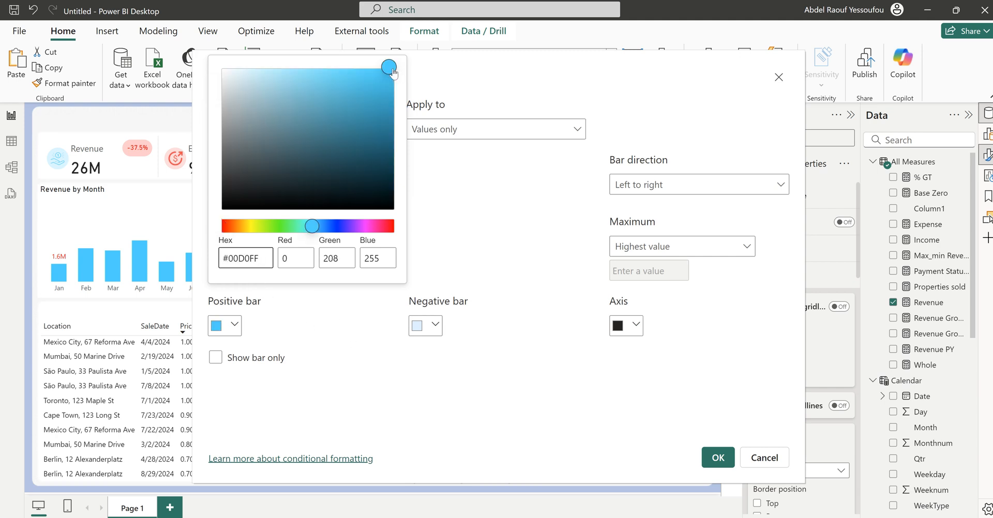
click(253, 76)
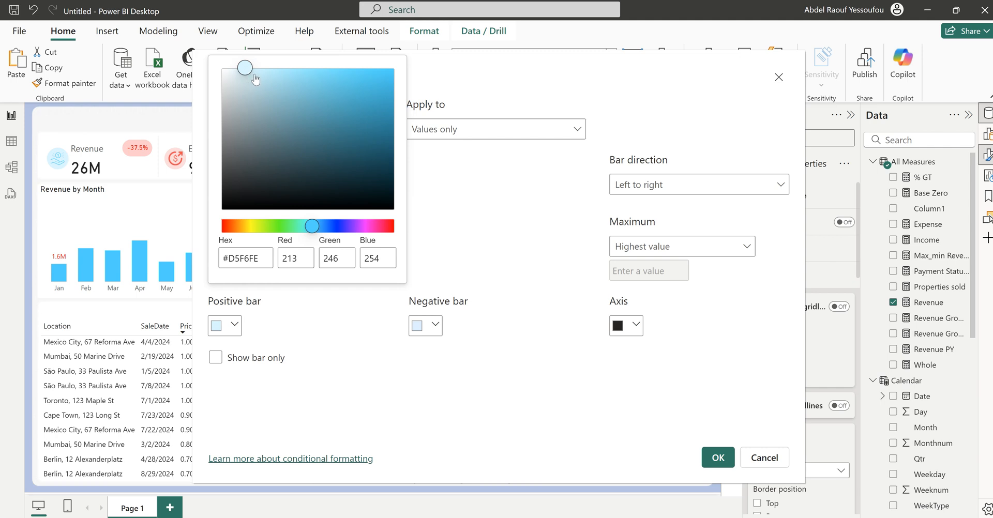
click(486, 346)
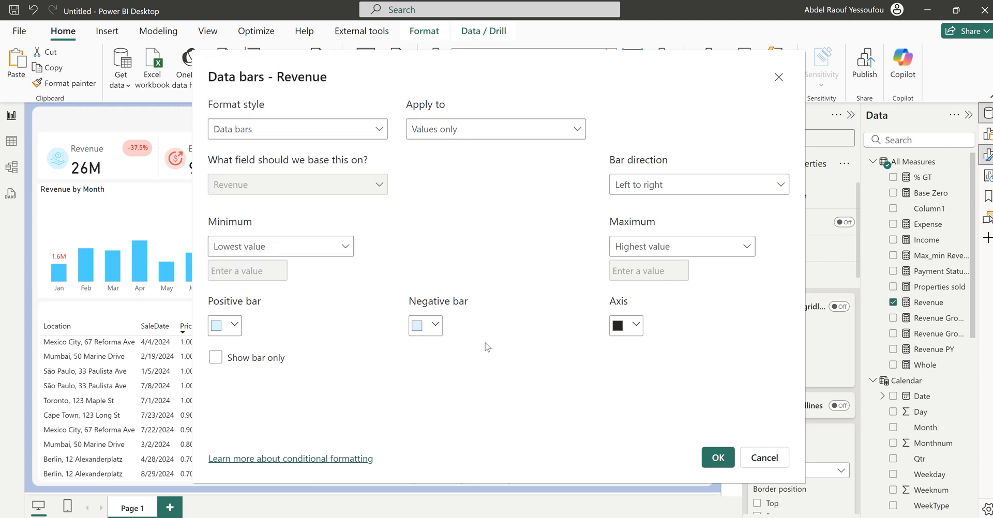
click(716, 458)
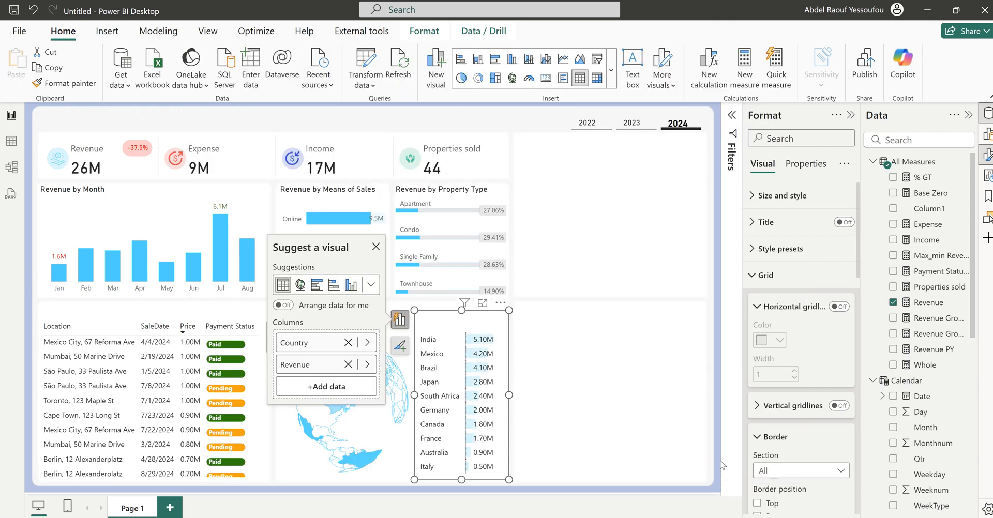
click(563, 376)
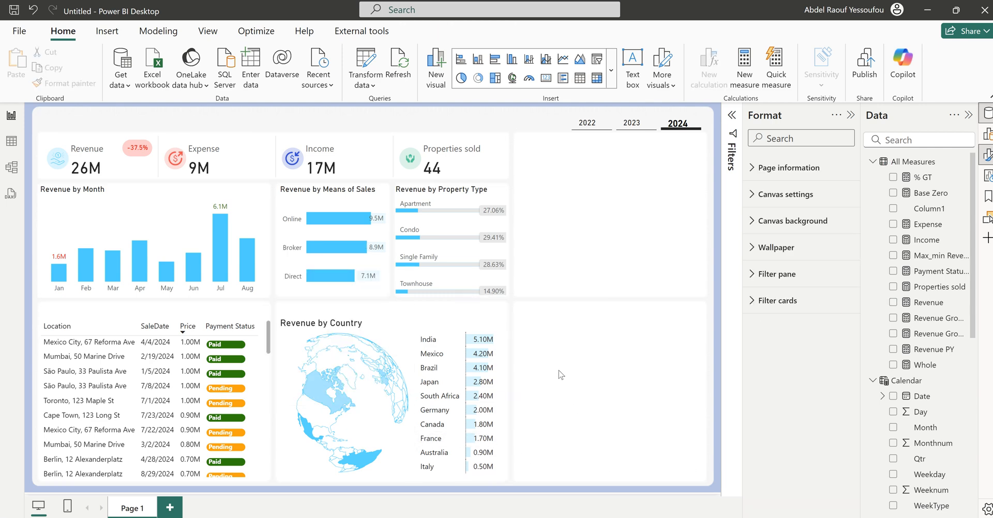
Test cross-filtering of the dashboard by selecting India, Mexico and South Africa in the country table, and clear the selection.
click(436, 345)
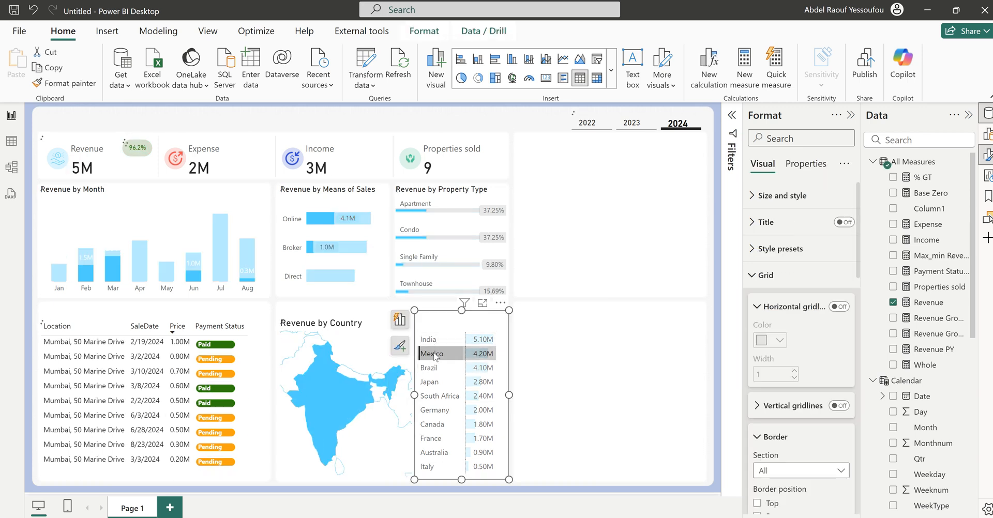
click(433, 355)
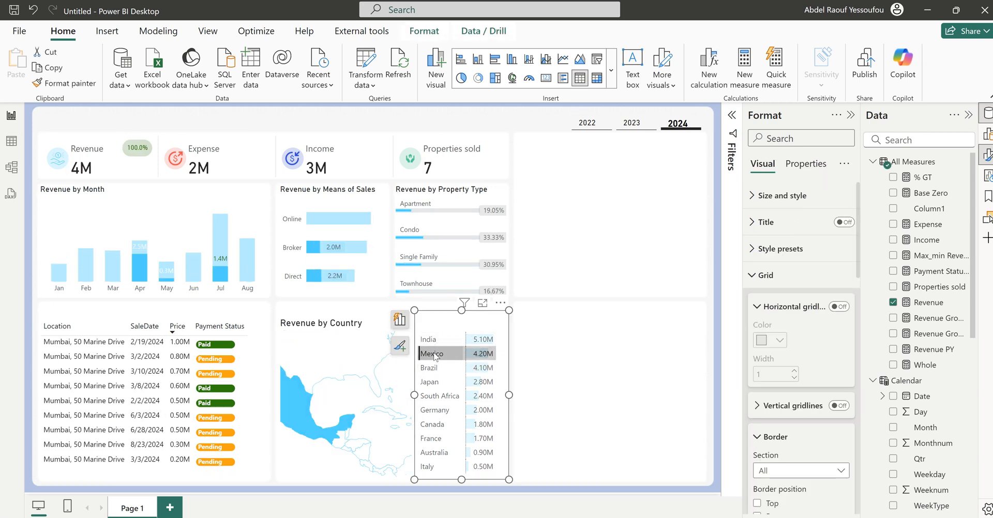
click(438, 398)
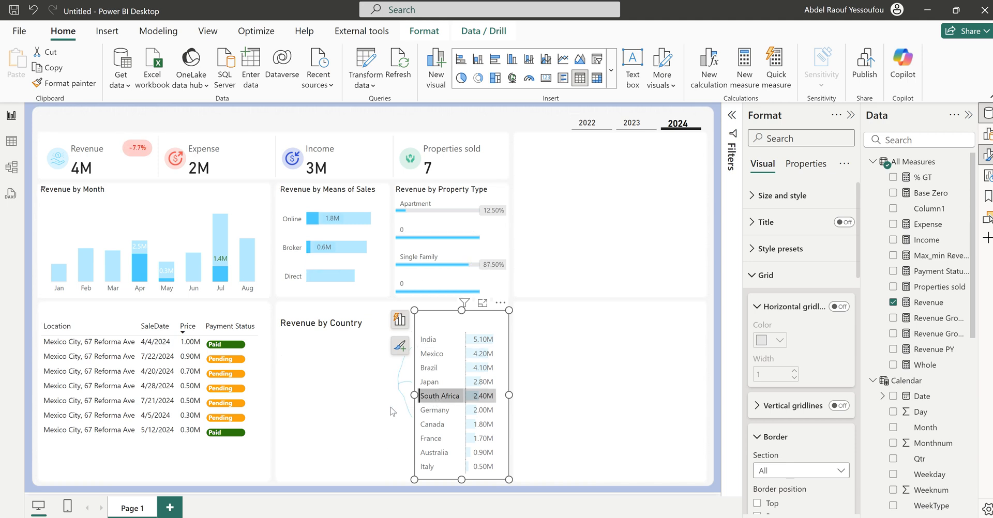
click(436, 399)
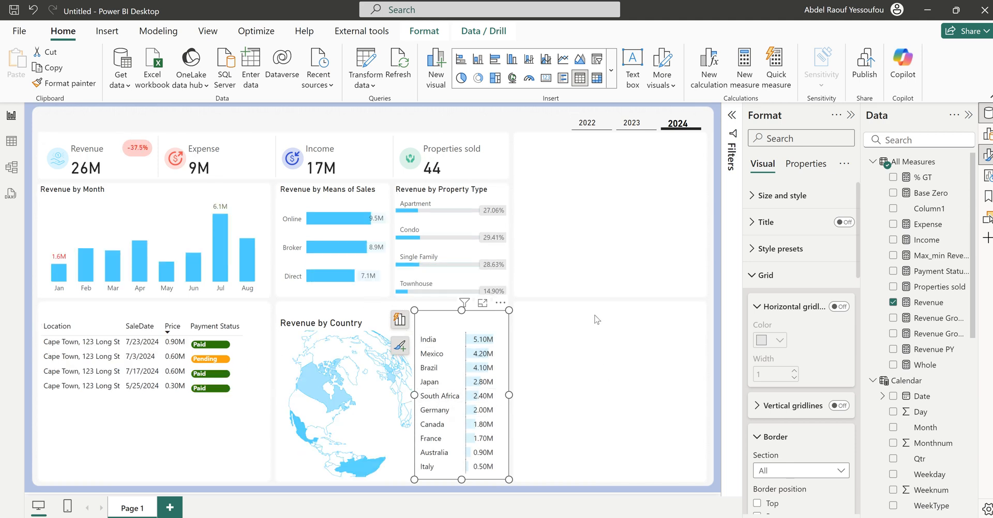
click(576, 369)
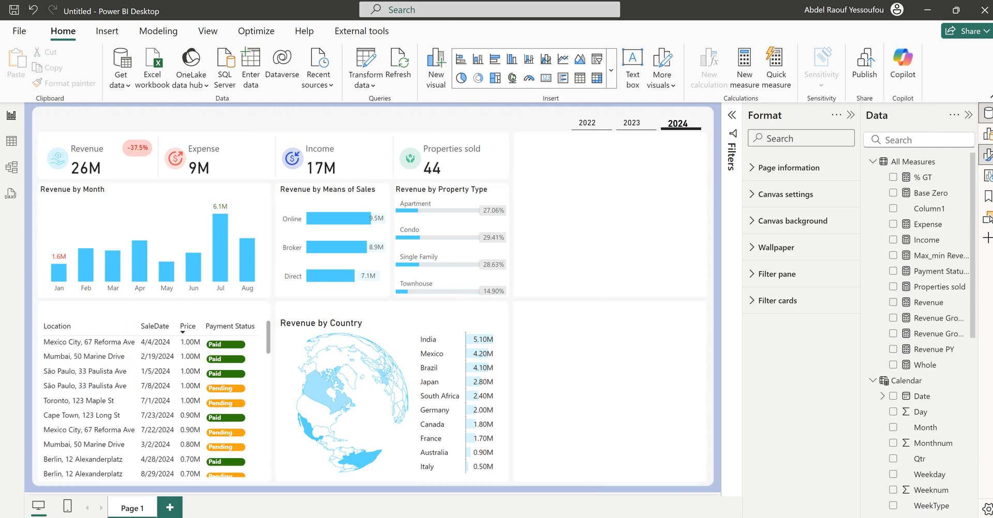
Check the best-clients table in the finished PropertyManegementDashboard report and return to the untitled report.
mouse_move(588, 515)
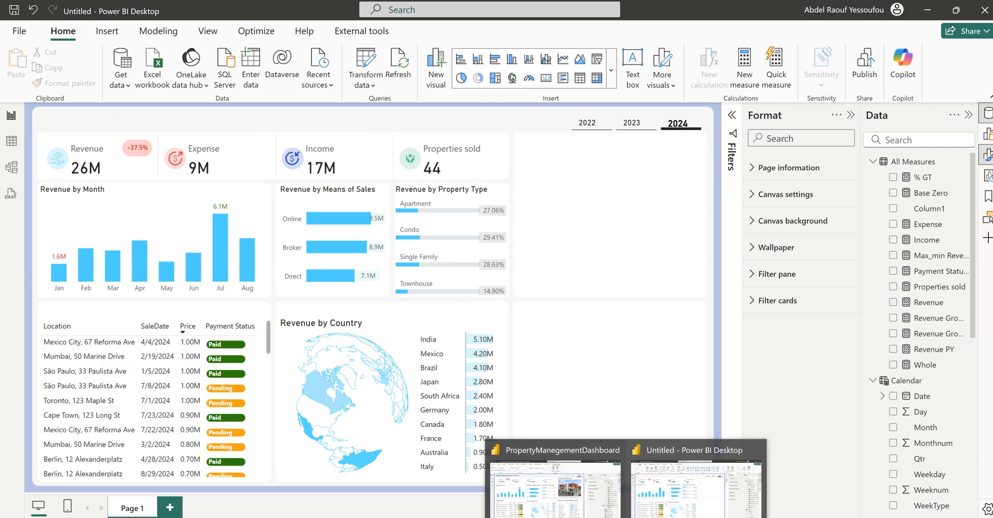
click(551, 489)
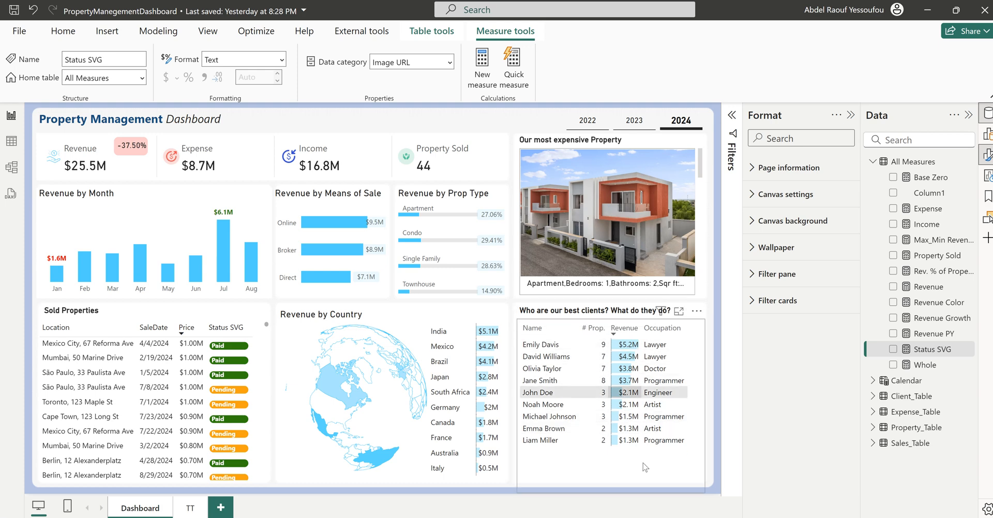
mouse_move(625, 517)
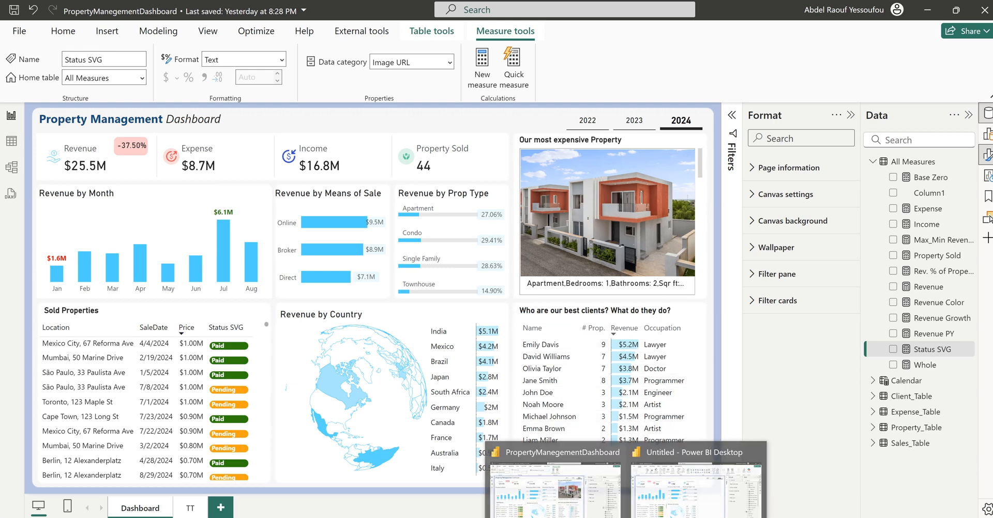
click(663, 486)
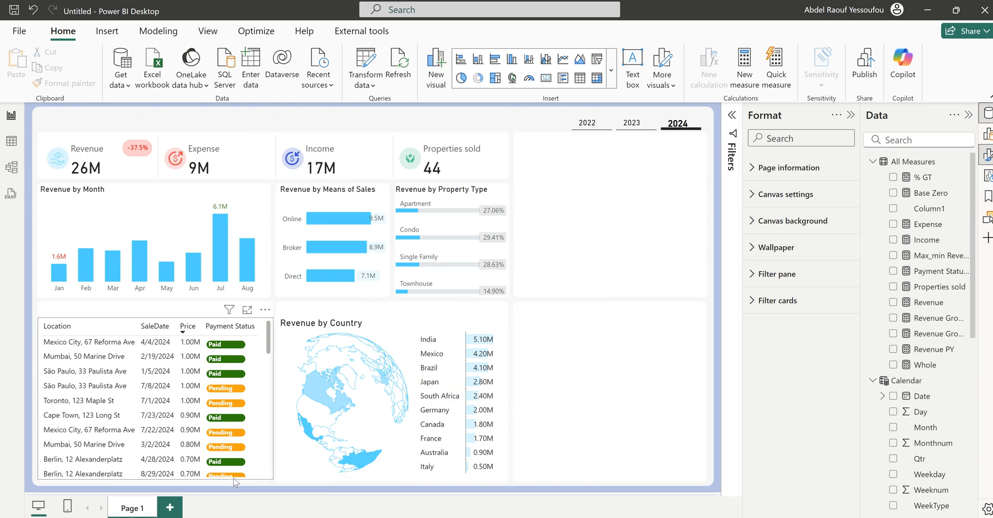
click(263, 481)
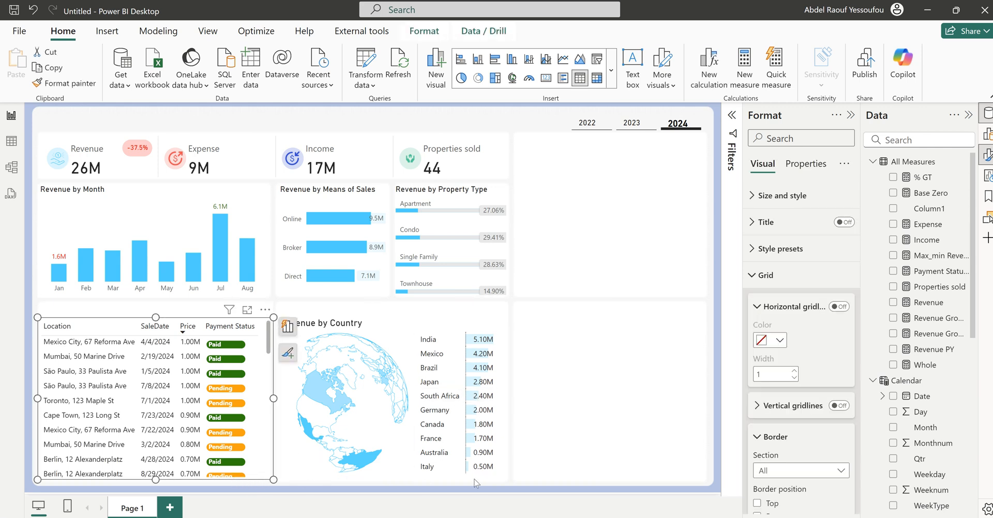
click(432, 478)
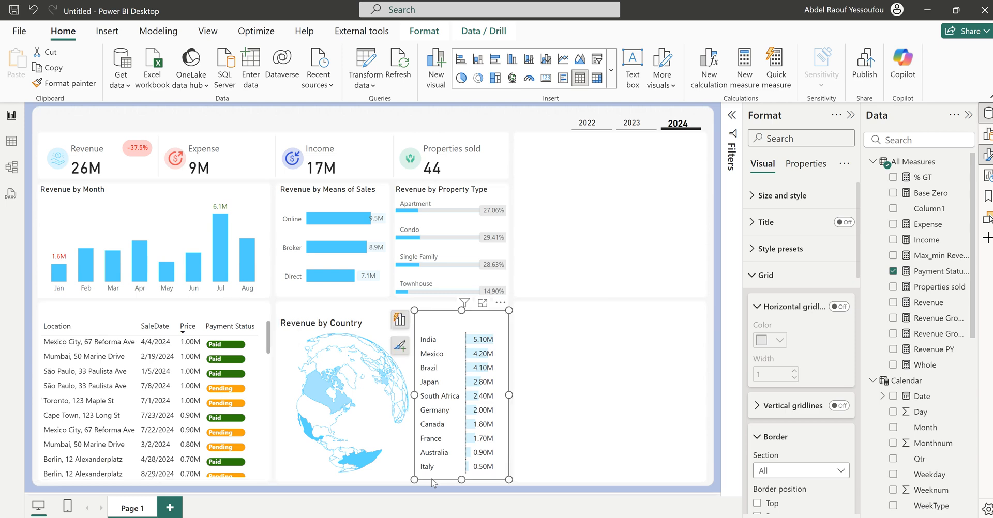
click(618, 377)
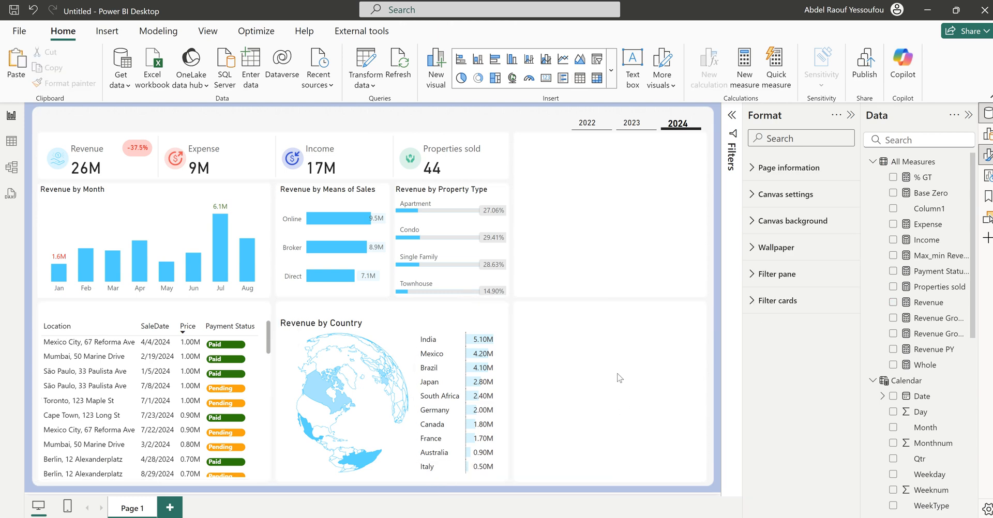
key(ctrl+v)
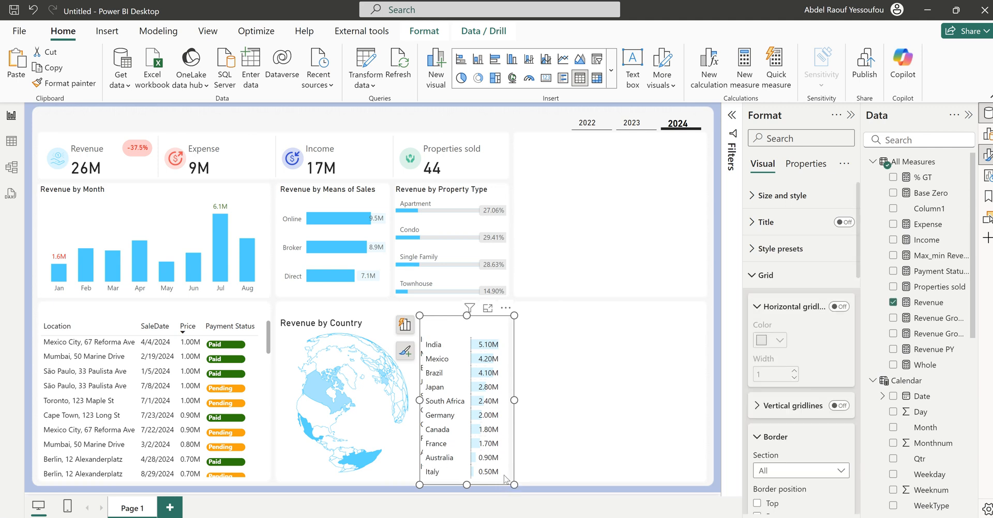
key(Delete)
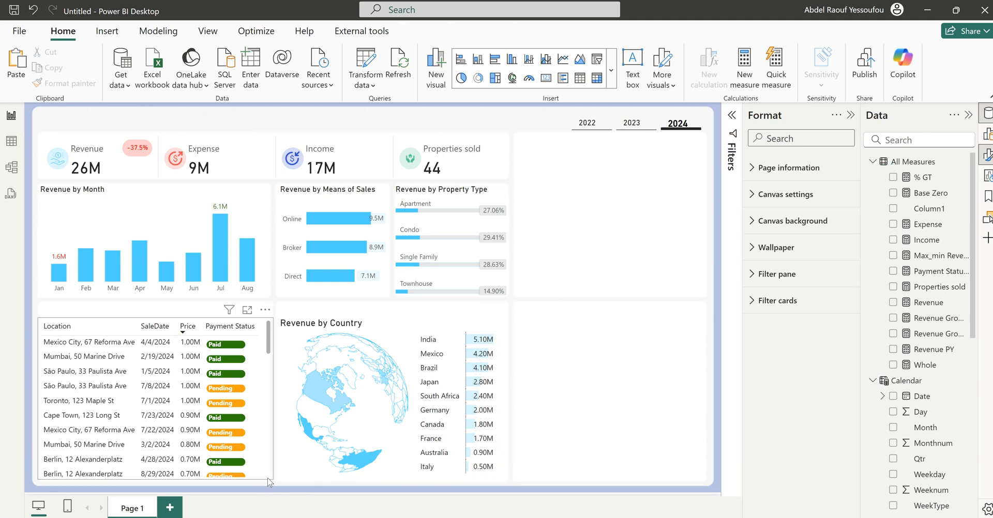
click(269, 482)
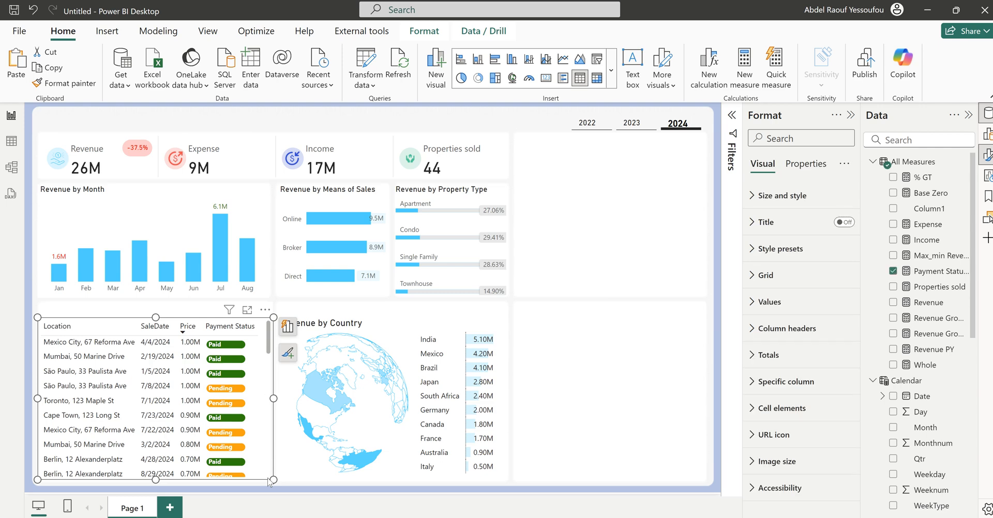
click(631, 400)
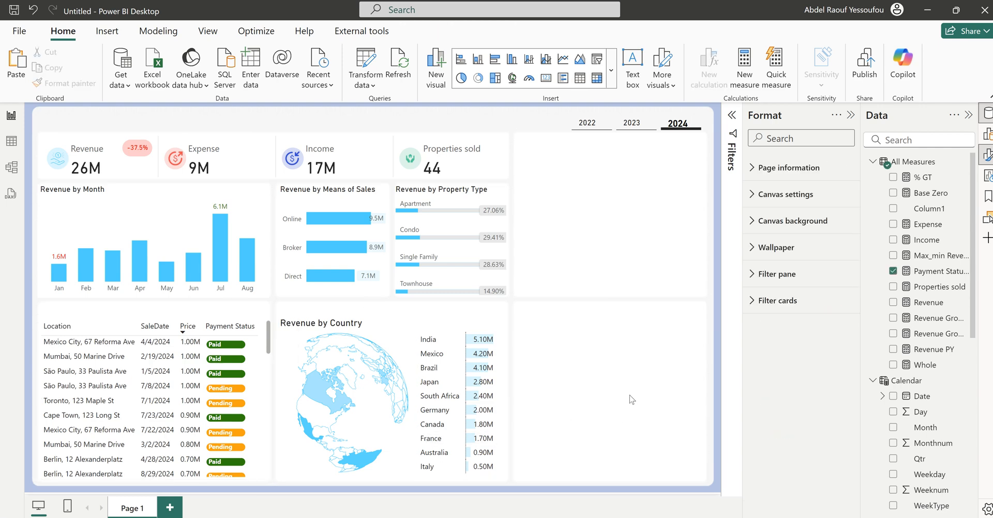
Duplicate the country revenue table, move the copy into the empty card beside it and widen it to fill that card.
click(440, 480)
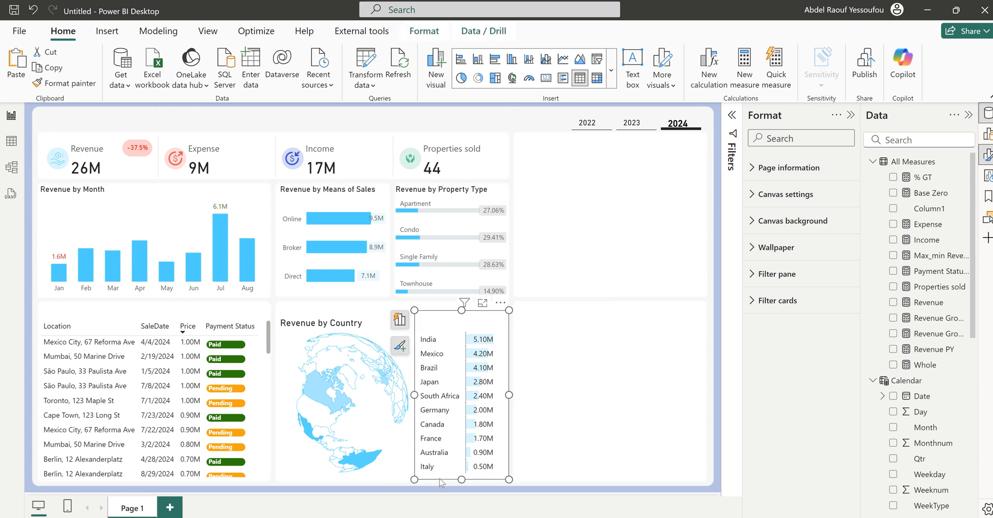
click(562, 437)
key(ctrl+v)
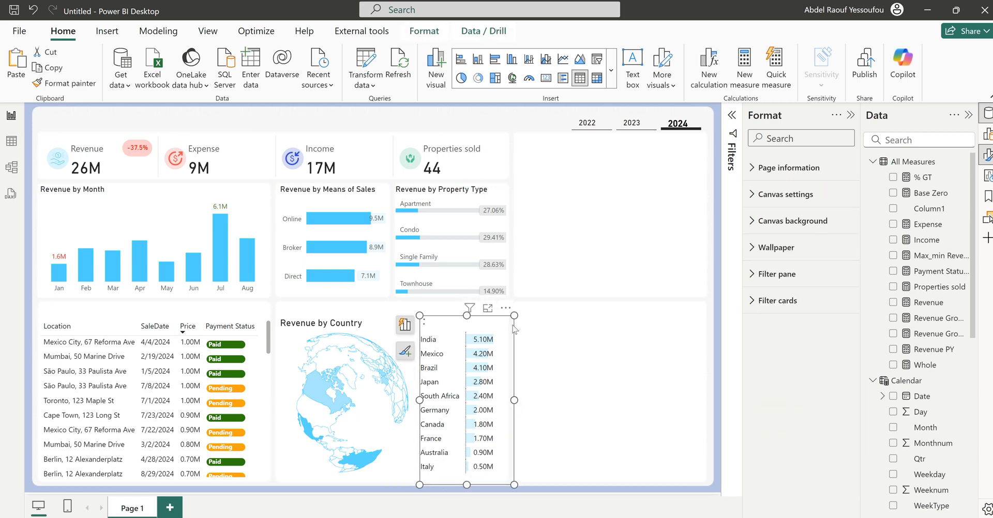
drag(506, 324, 603, 329)
drag(611, 401, 704, 401)
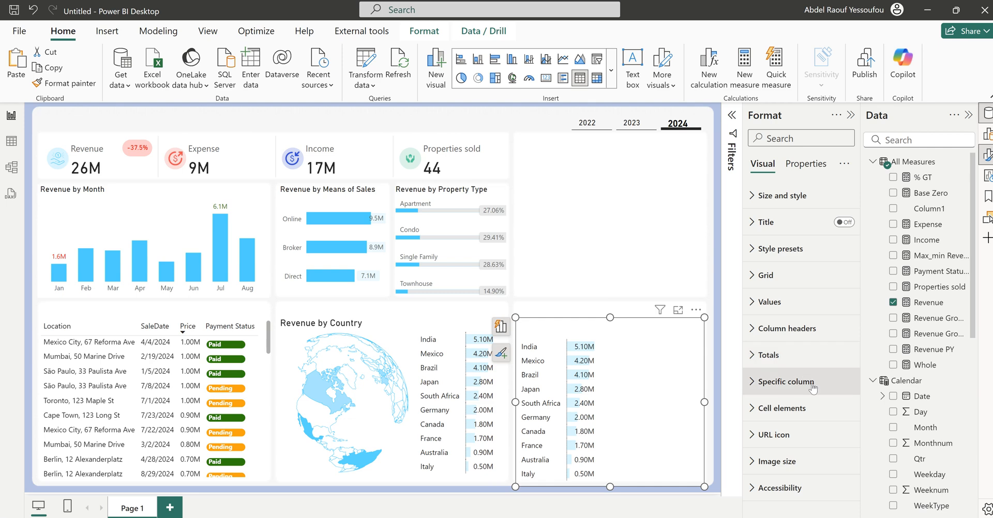
Remove the Property_Table Country field from the duplicated table.
scroll(929, 412, down, 4)
scroll(929, 412, down, 3)
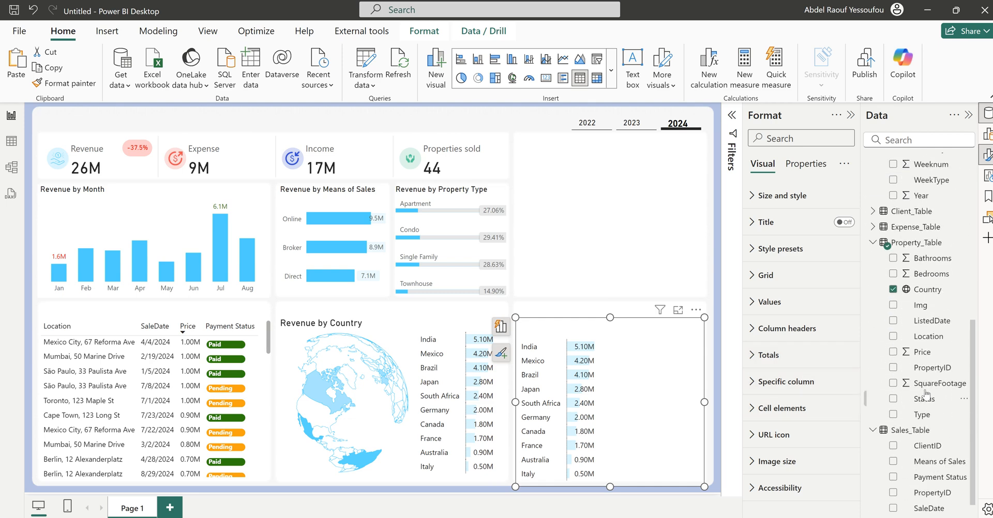
click(893, 289)
Add the Img and Name fields from Client_Table to the duplicated revenue table.
scroll(910, 424, down, 1)
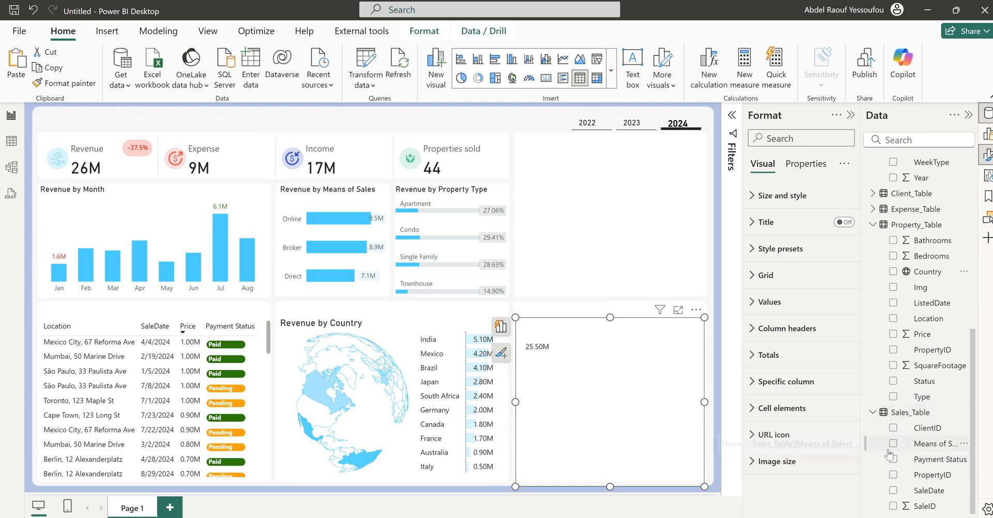
scroll(891, 475, up, 5)
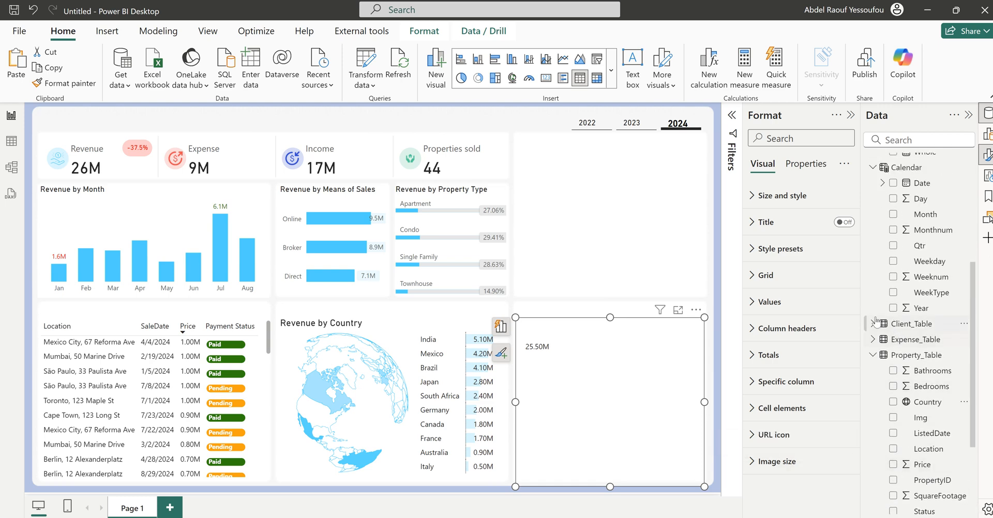
click(873, 324)
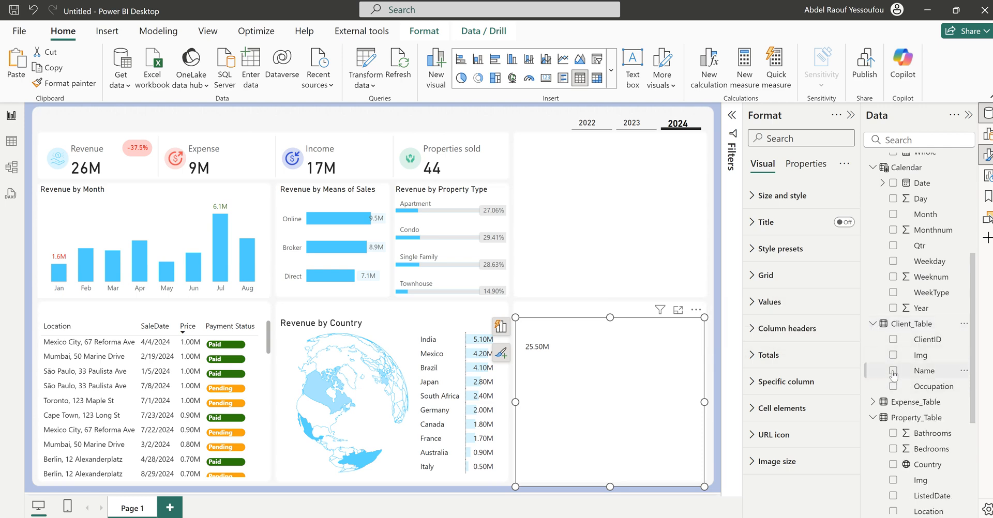
click(893, 370)
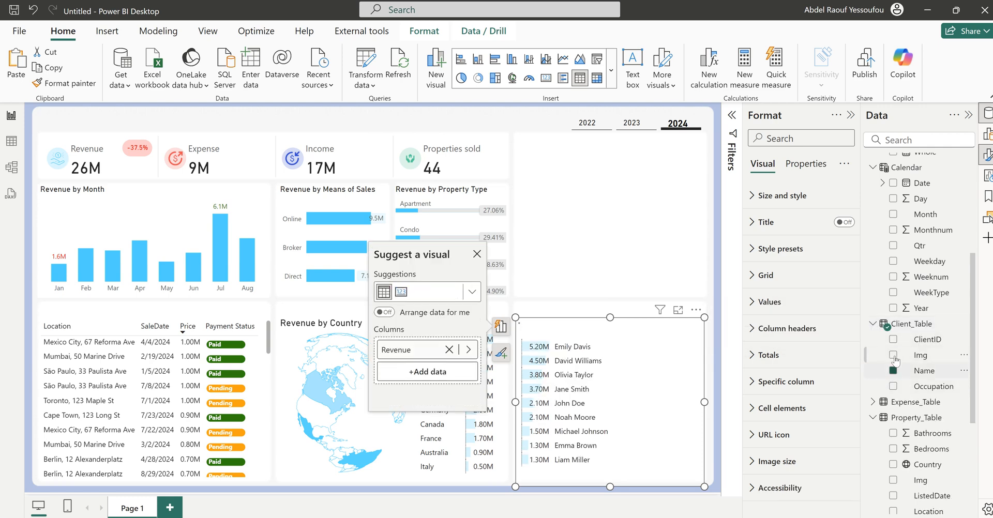
click(893, 370)
click(893, 355)
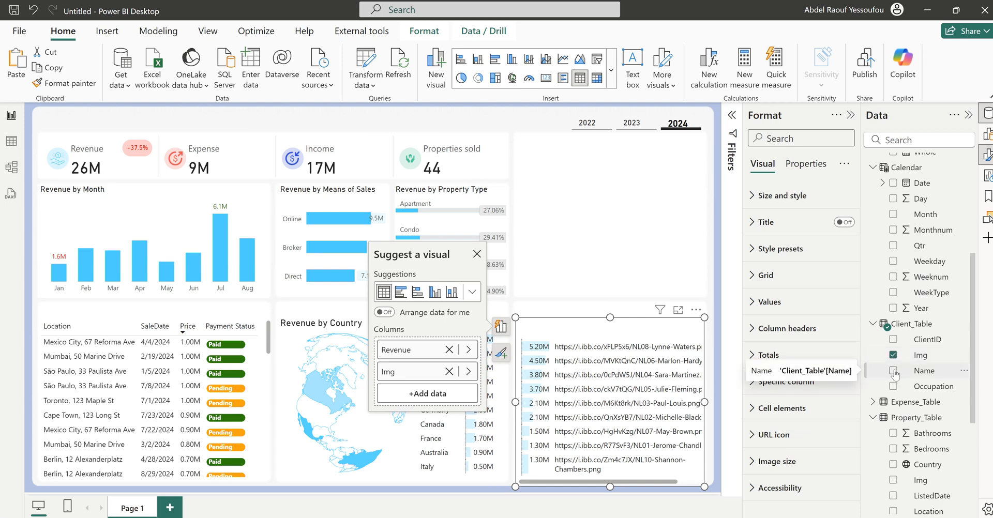
click(893, 371)
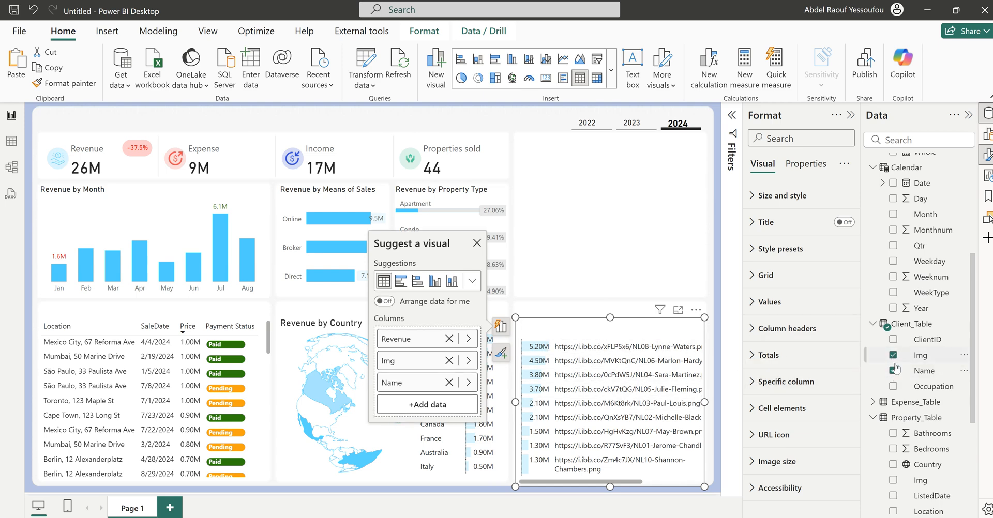
Set the data category of the Client_Table Img column to Image URL.
click(917, 356)
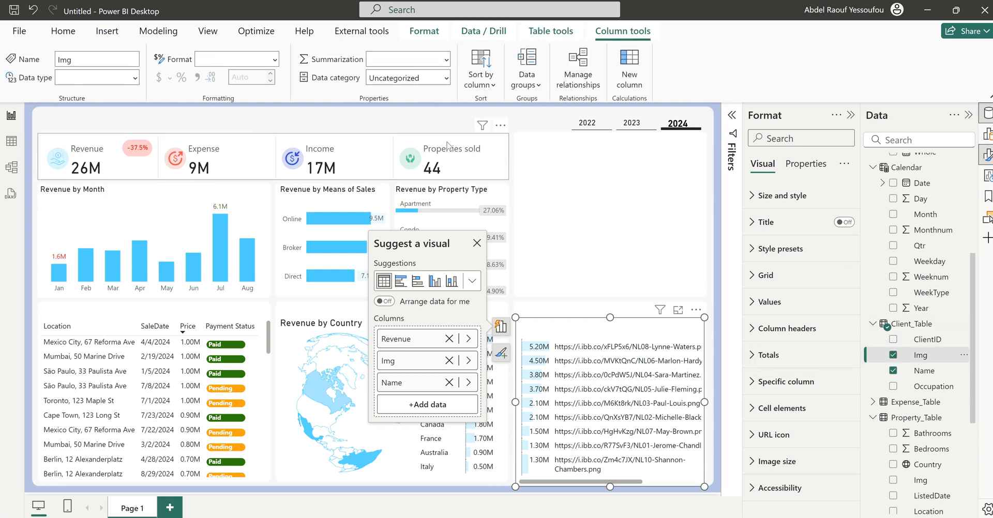
click(446, 78)
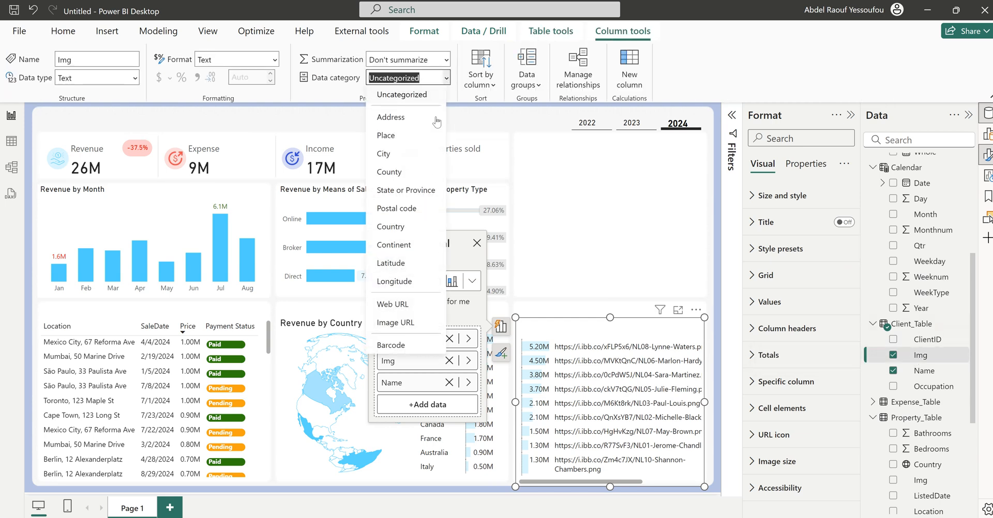
click(409, 323)
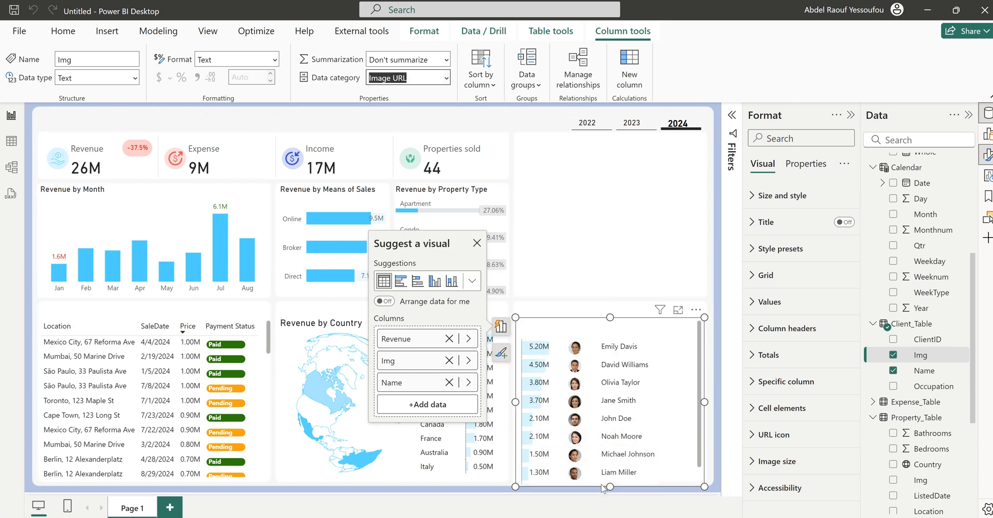
Add the Properties sold measure to the client table and order its columns as Img, Name, Properties sold, Revenue.
drag(396, 363, 402, 333)
drag(396, 383, 404, 355)
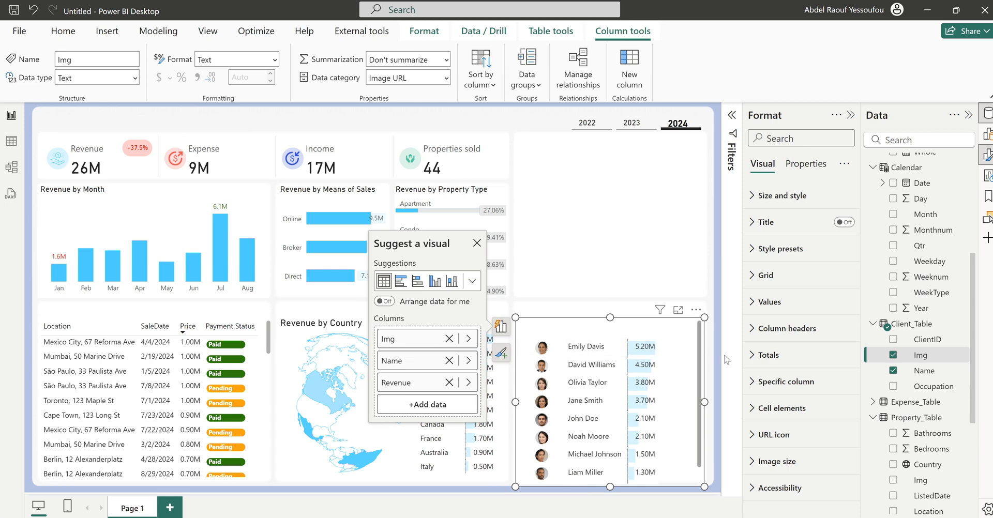
scroll(945, 422, up, 4)
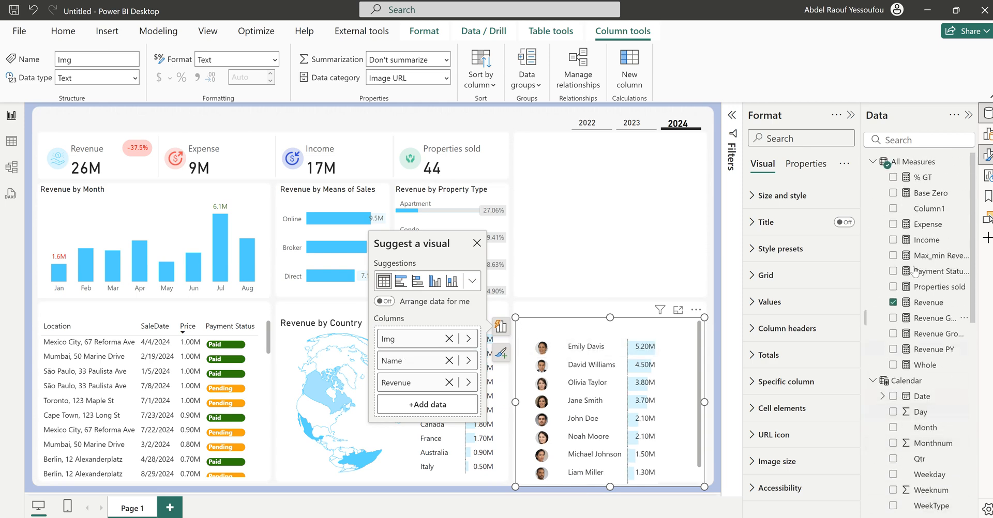
click(893, 287)
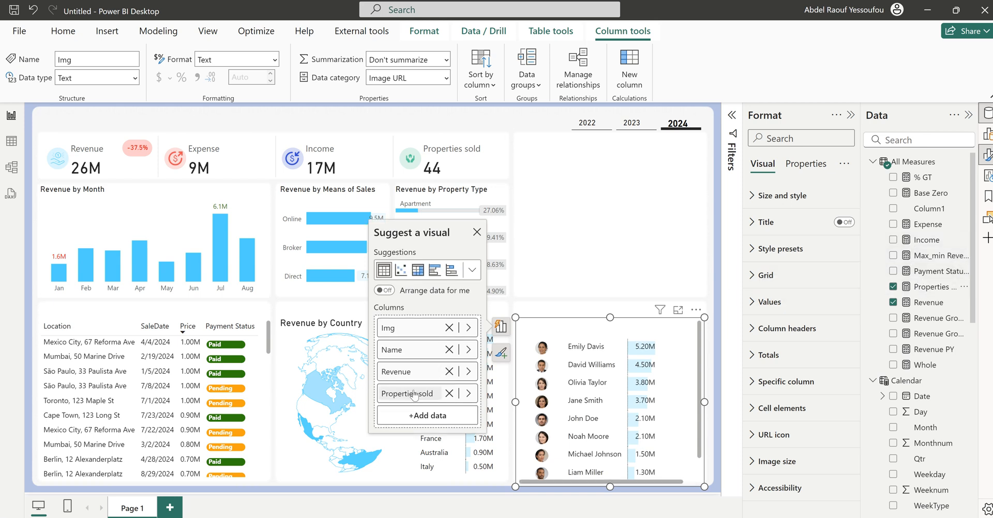
drag(411, 393, 412, 367)
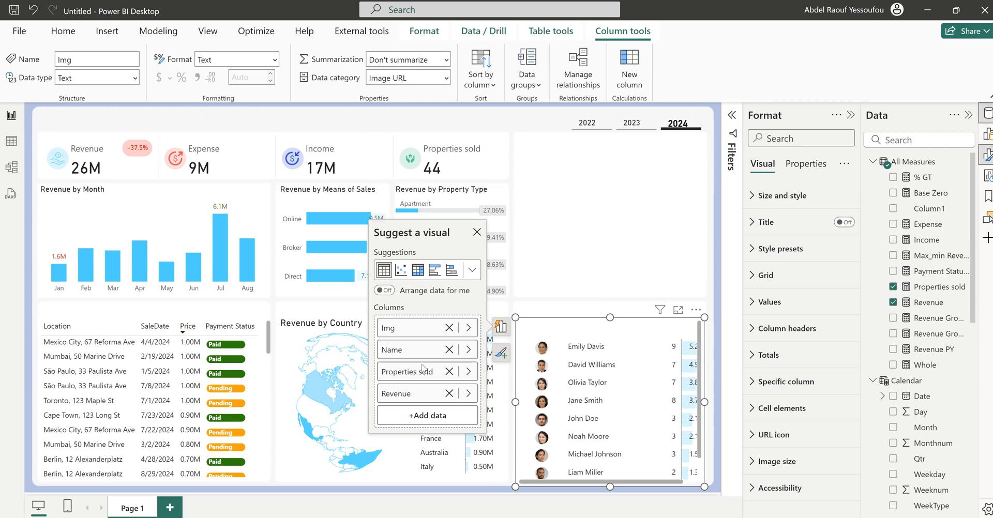
Add the Client_Table Occupation field to the client table and set its image width to 30 px.
scroll(918, 404, down, 10)
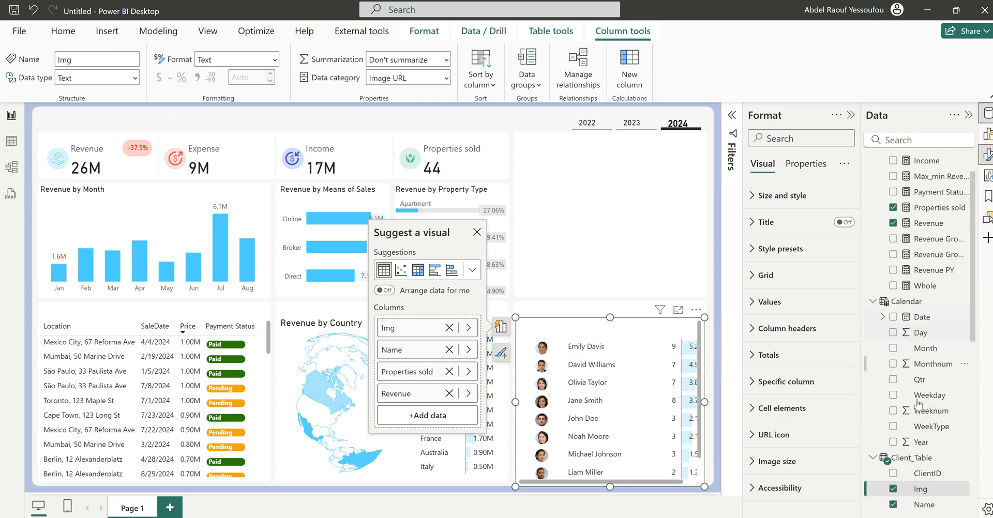
scroll(918, 403, up, 1)
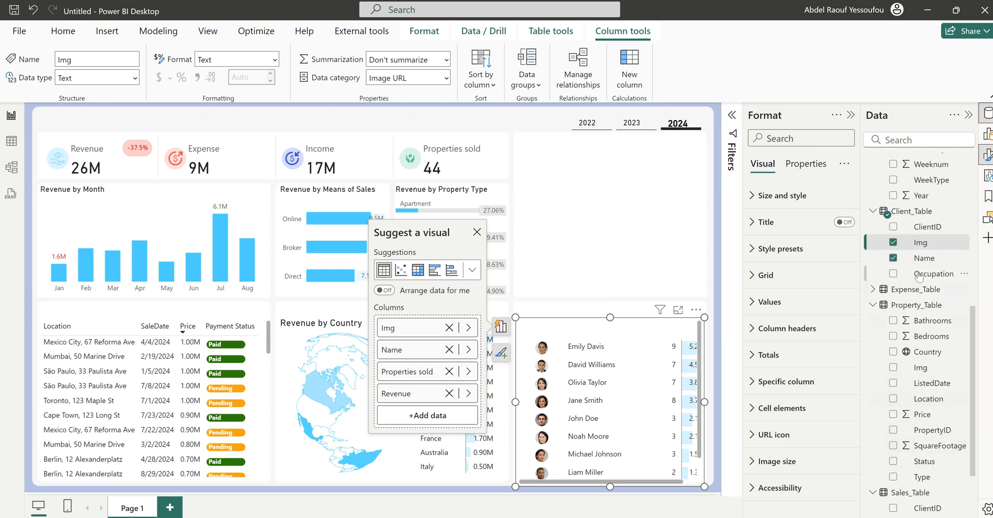
click(893, 274)
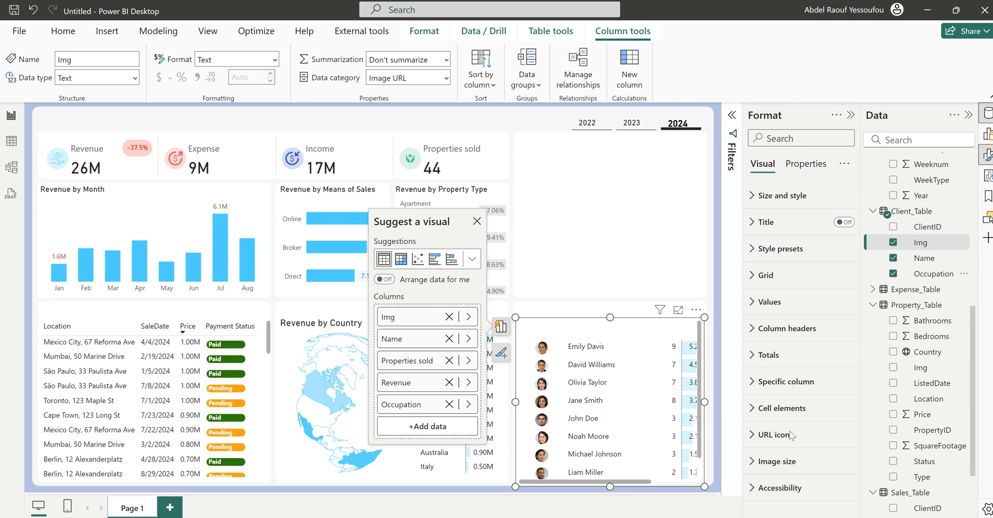
click(790, 462)
scroll(791, 464, down, 2)
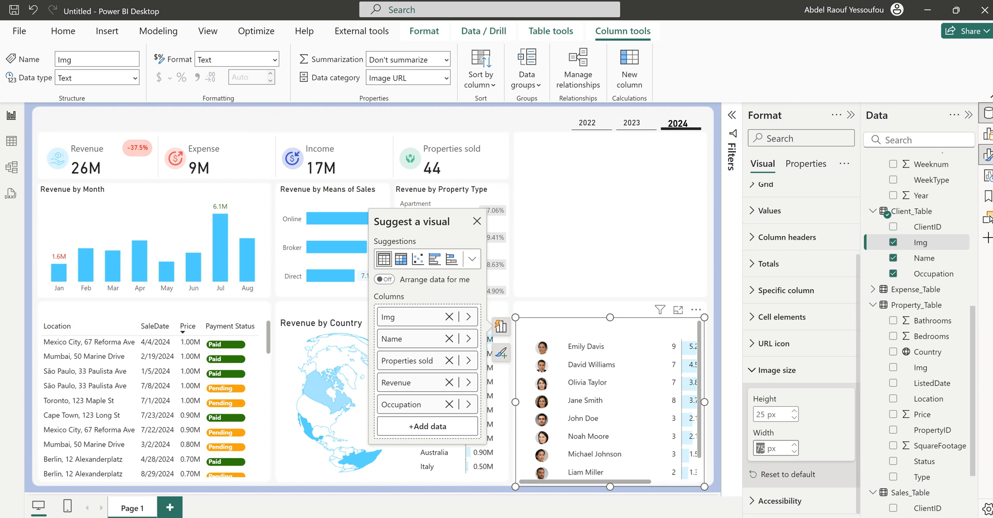
text(30)
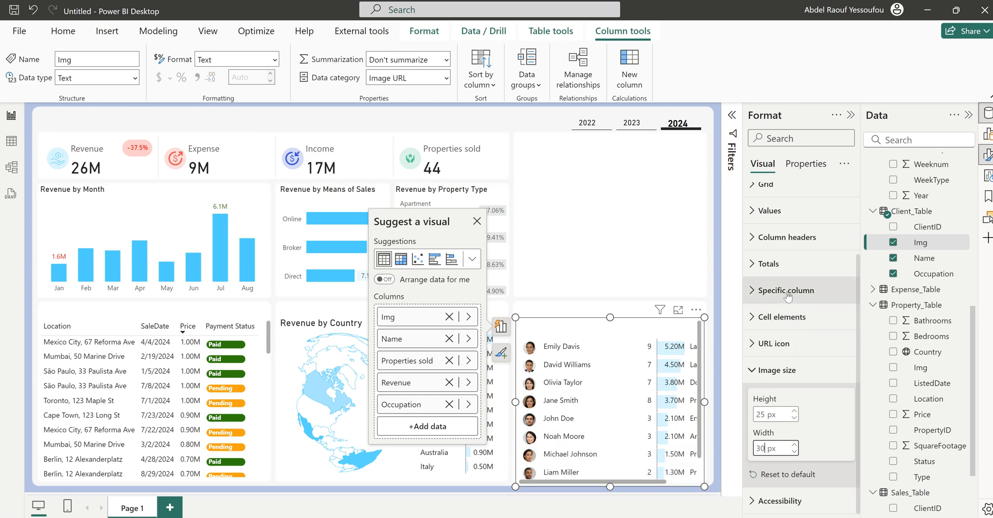
Make the client table's column header text gray and rename its Properties sold column as #.
click(795, 239)
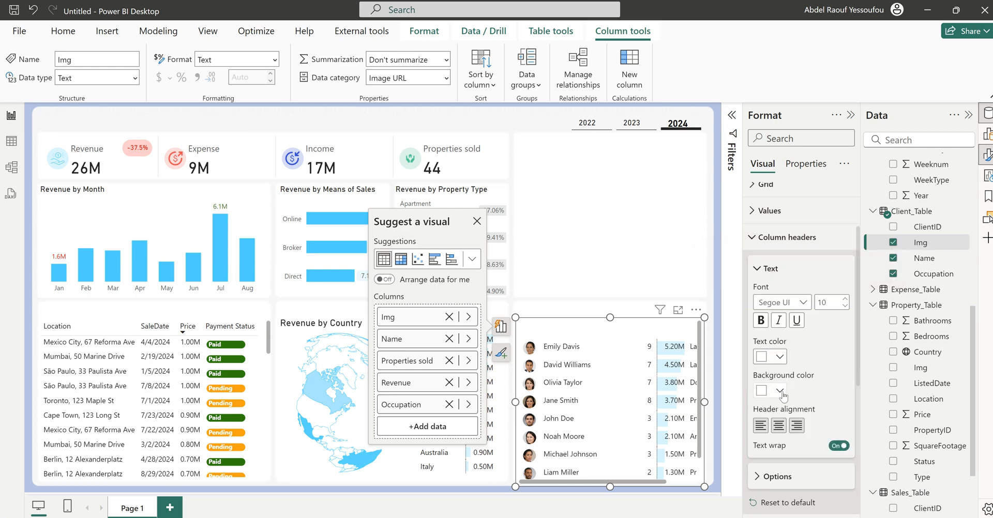
click(780, 359)
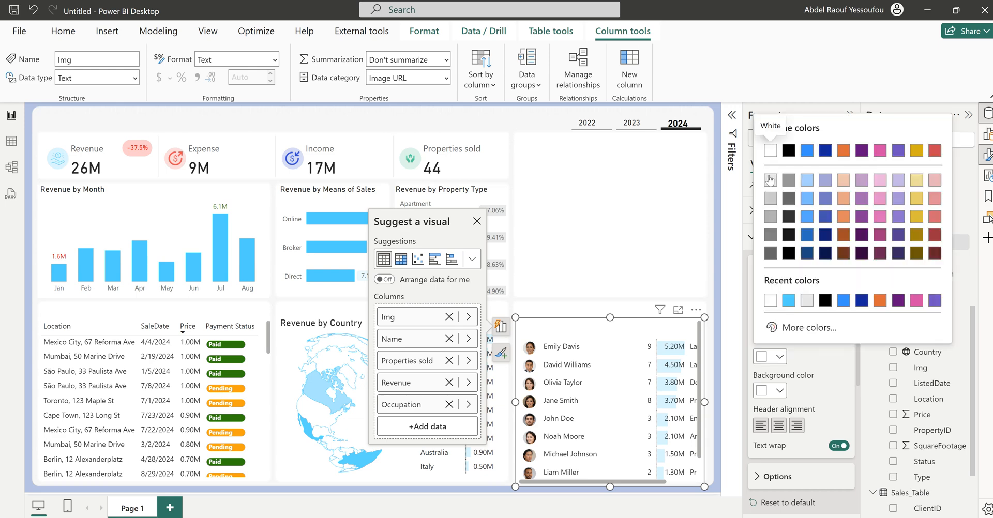
click(775, 236)
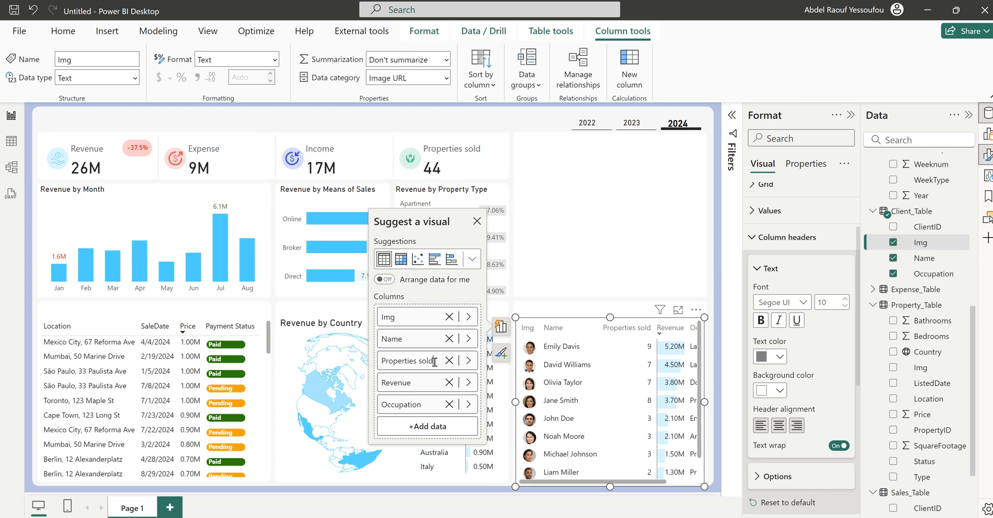
drag(434, 362, 382, 366)
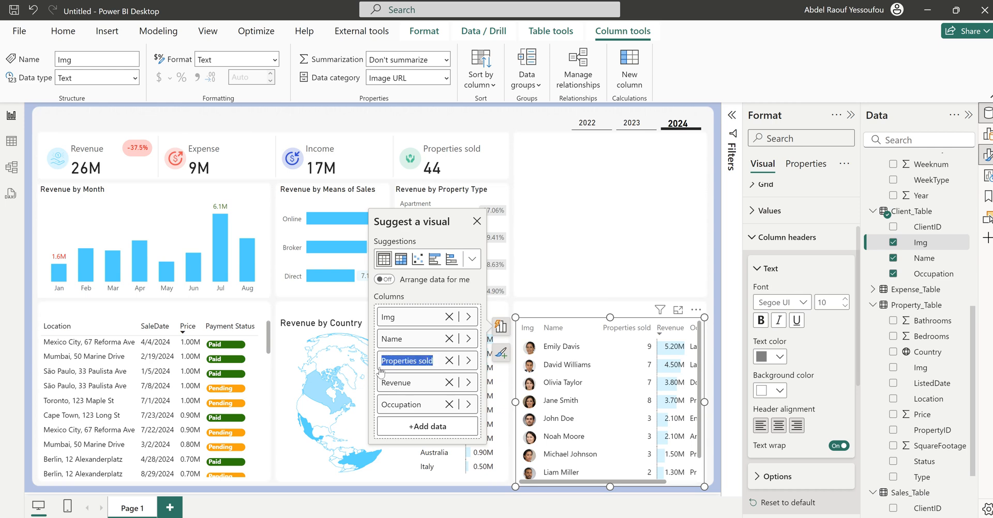
text(#)
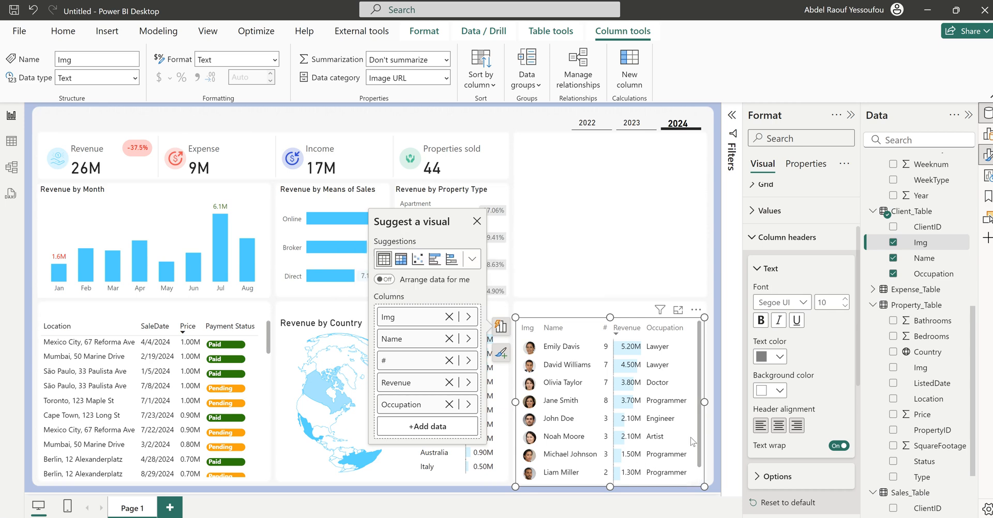
Reduce the client table's row padding to 2 in its grid options.
click(770, 237)
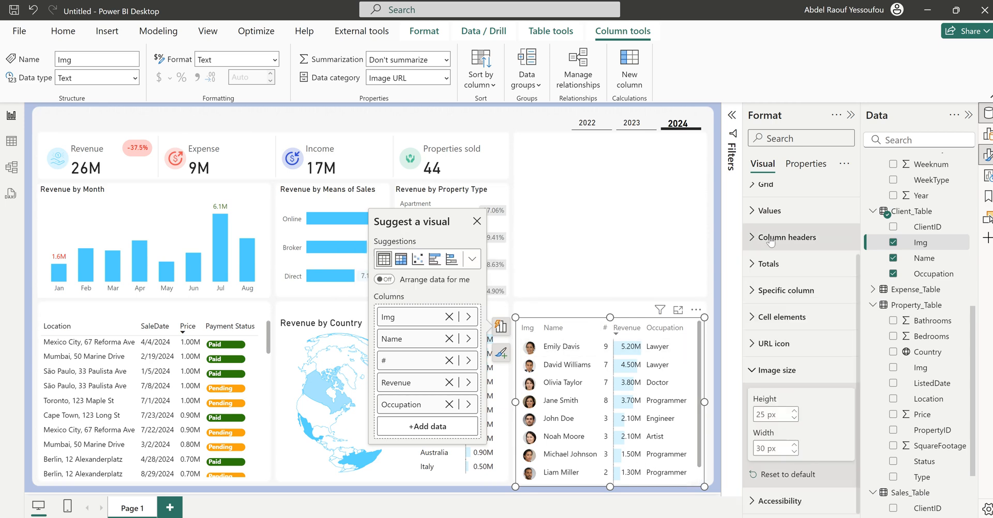
click(773, 368)
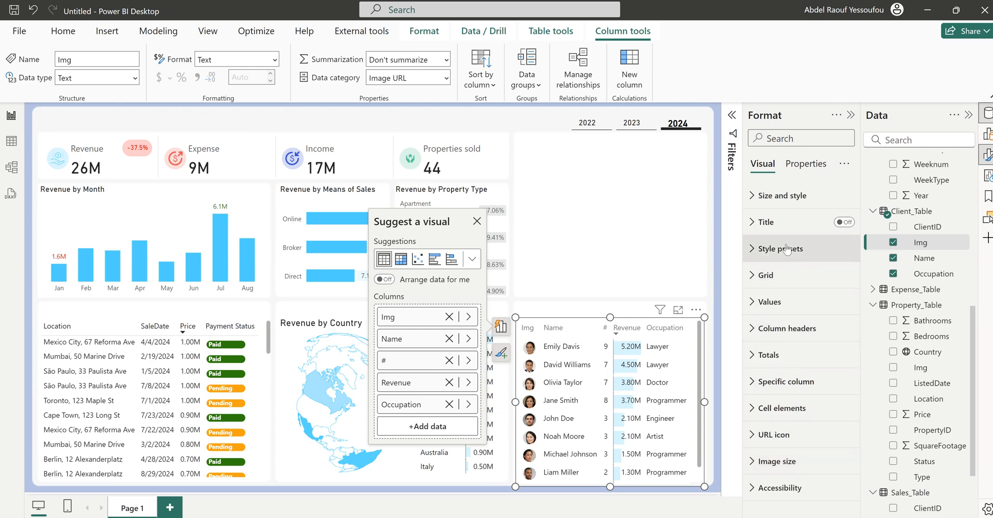
click(765, 275)
scroll(787, 439, down, 2)
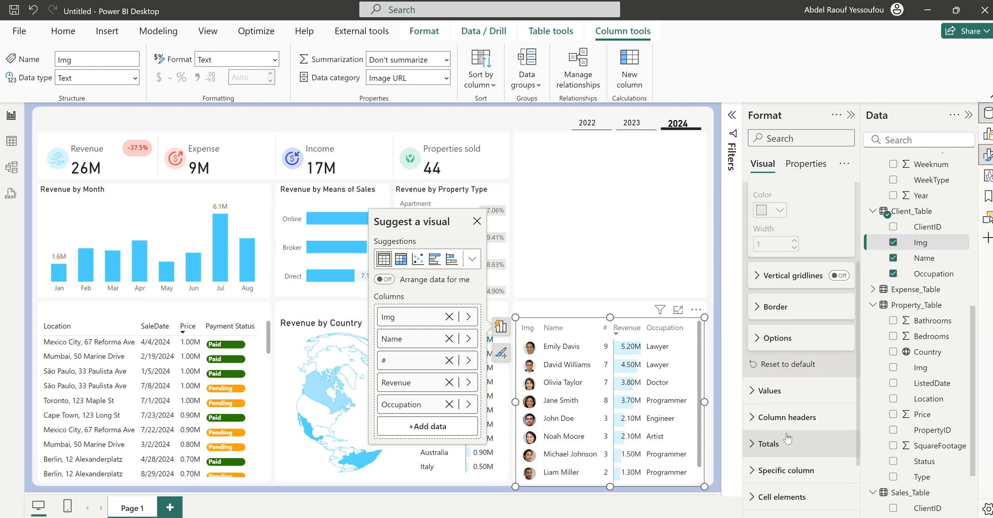
click(781, 338)
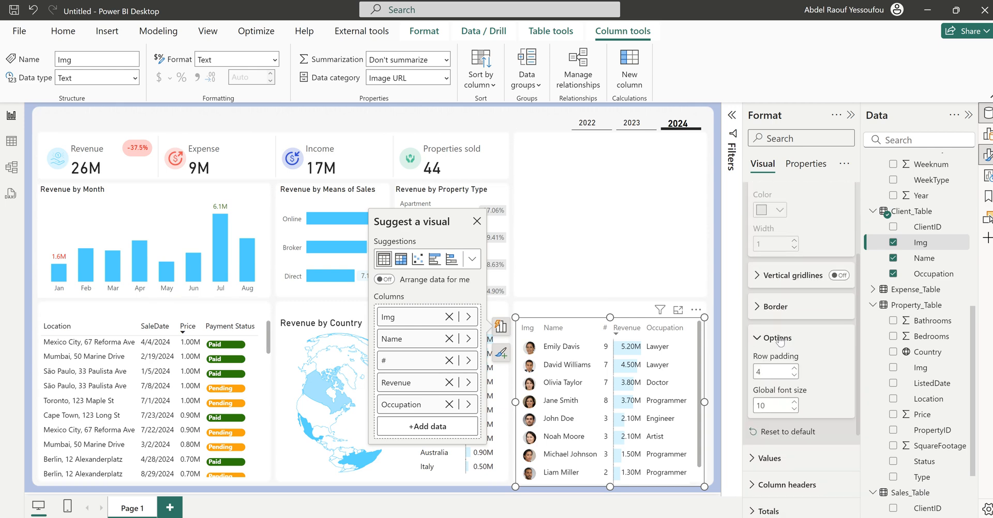
click(794, 376)
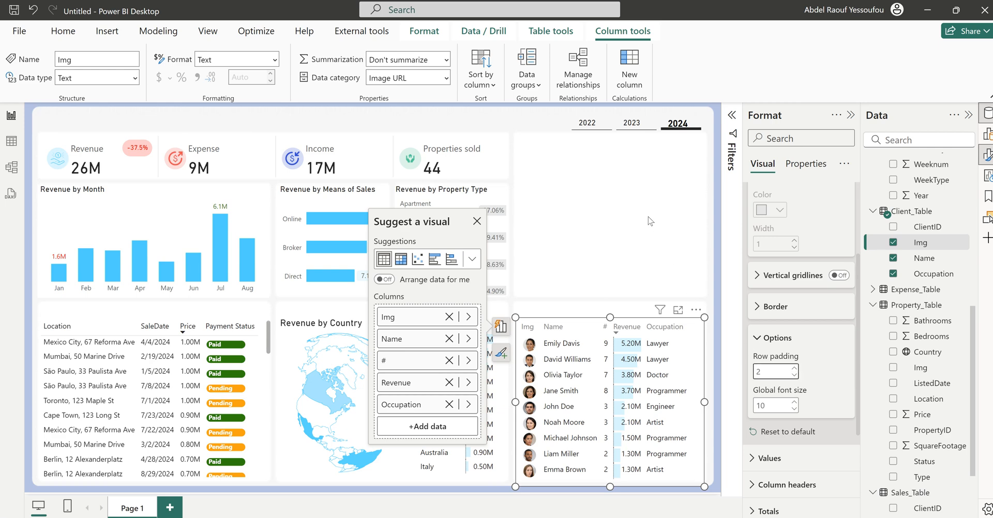
With the dashboard filtered to 2023, set the client table's row padding to 0 and extend its upper edge to fit every row.
click(632, 124)
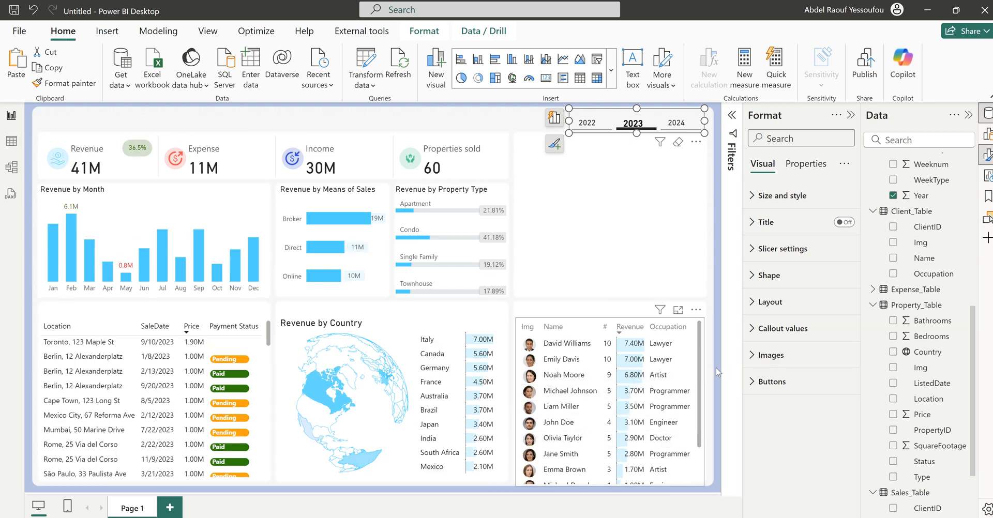
click(687, 369)
scroll(794, 486, down, 4)
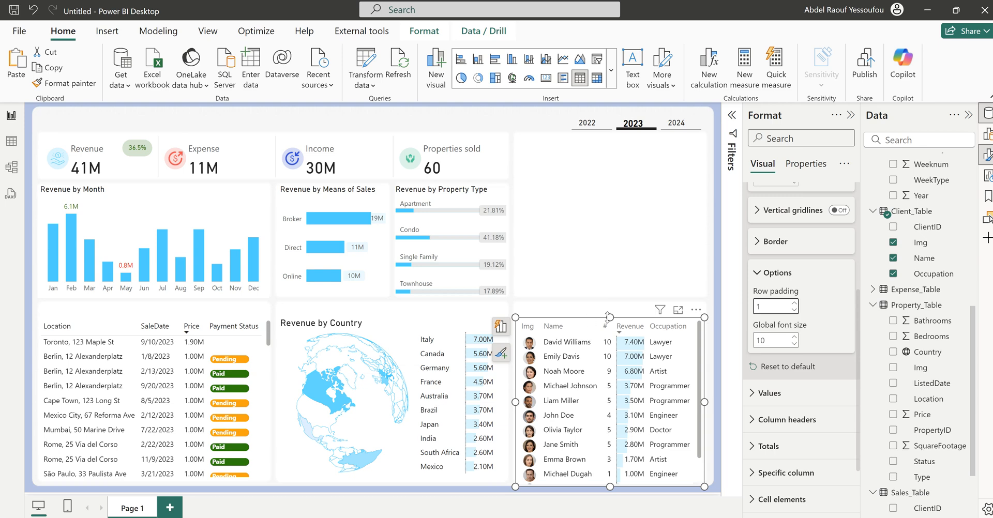
drag(609, 314, 610, 312)
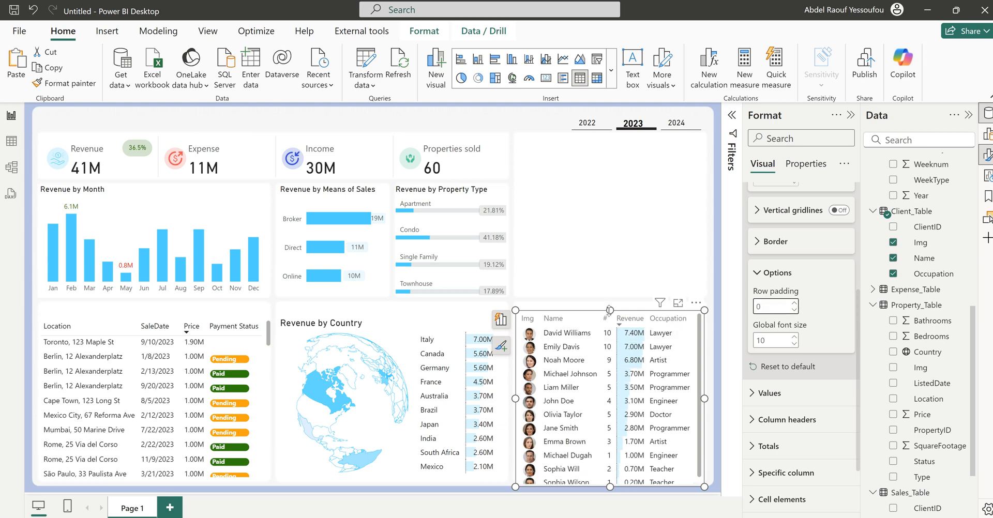
drag(610, 311, 615, 307)
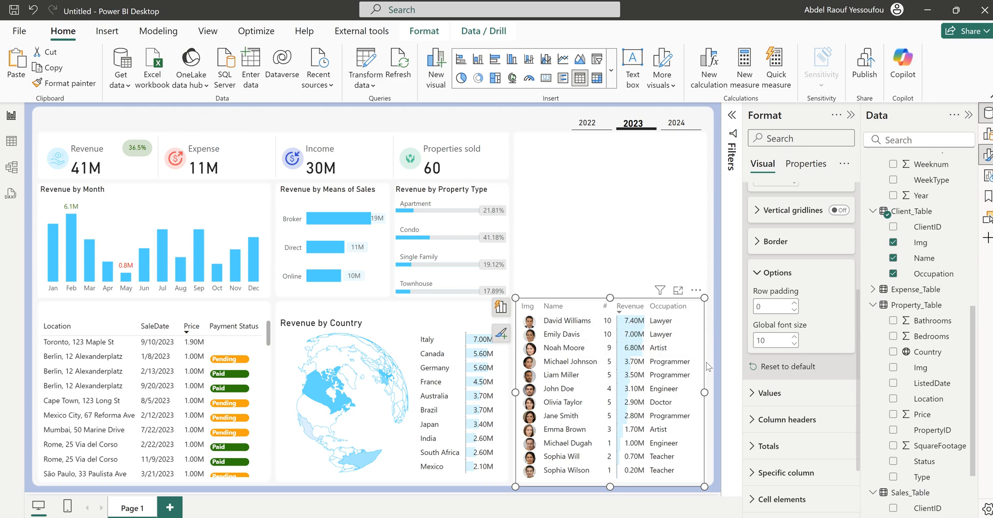
Nudge the client table down inside its card and set the year slicer back to 2024.
key(Down)
key(Down)
key(Down)
key(Down)
key(Down)
key(Down)
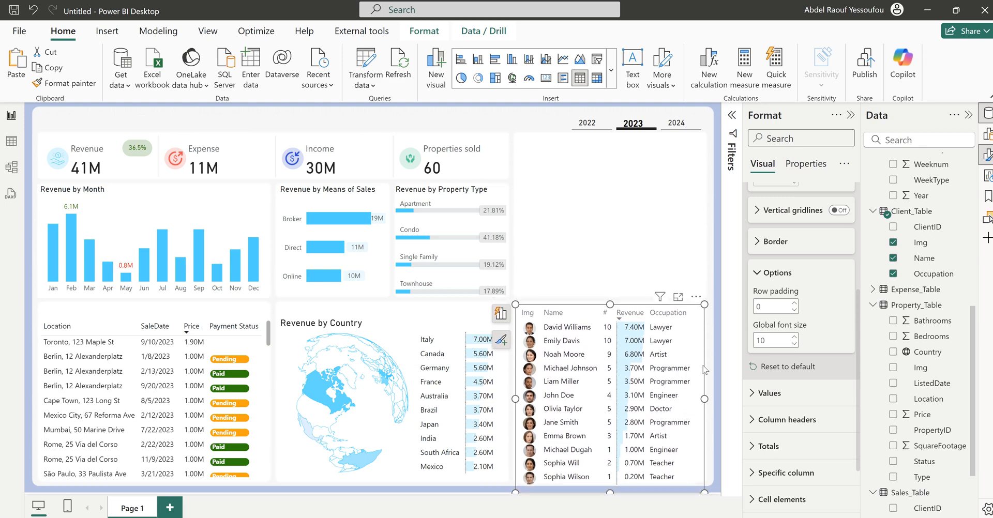
key(Down)
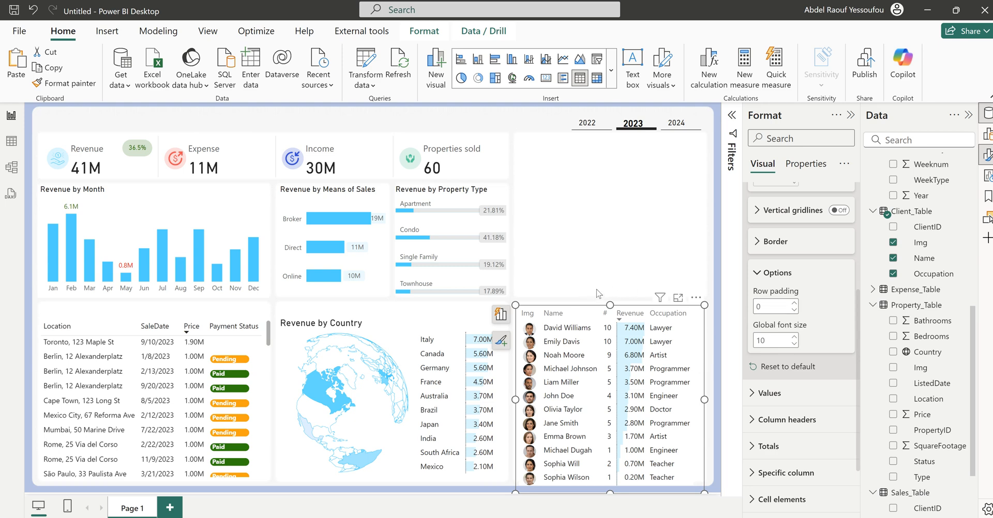
key(Escape)
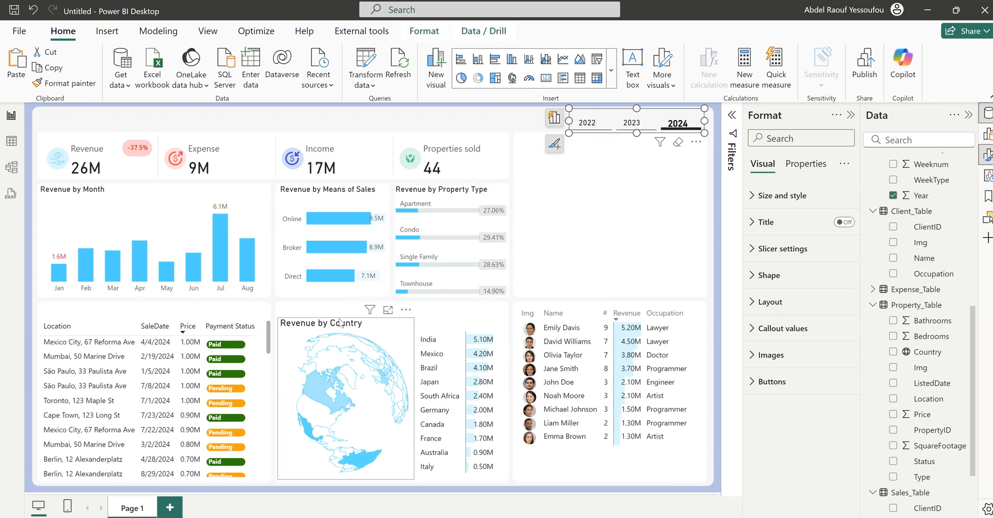
Enlarge the Revenue by Country globe map to about 270 wide by 321 high and turn off its background.
drag(341, 323, 351, 307)
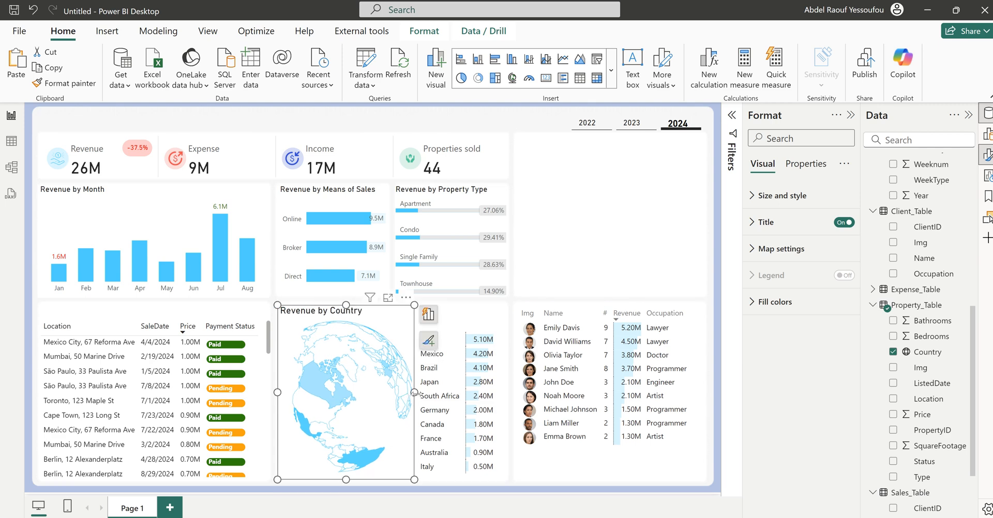
drag(414, 392, 424, 392)
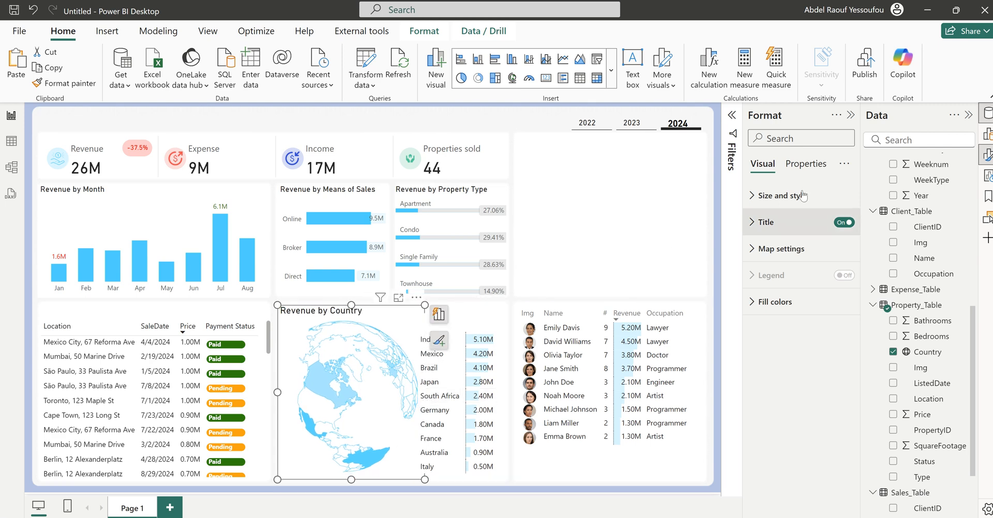
click(779, 196)
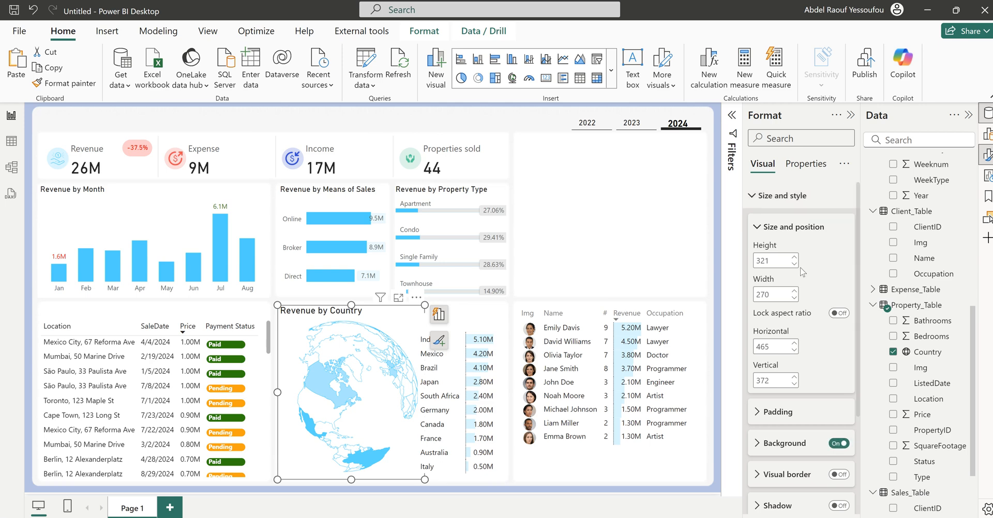
click(838, 443)
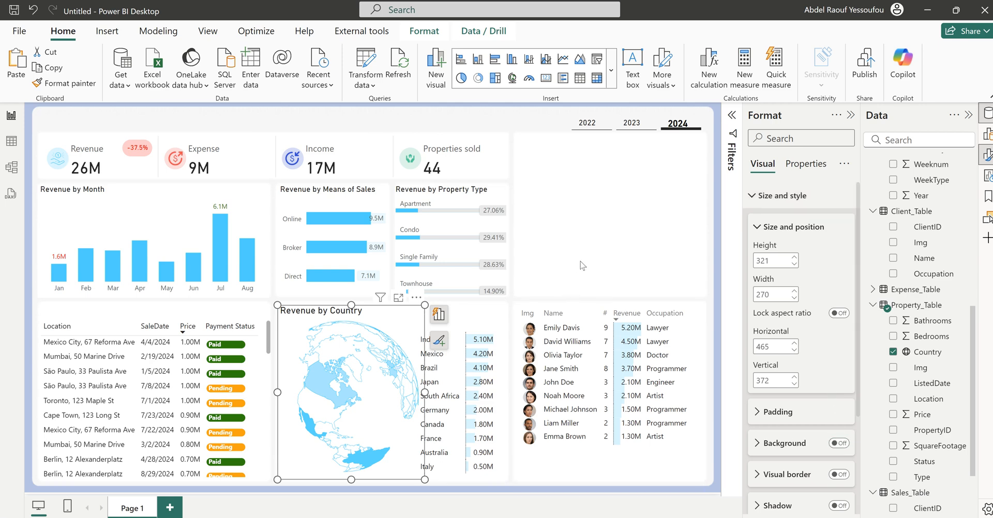
click(582, 265)
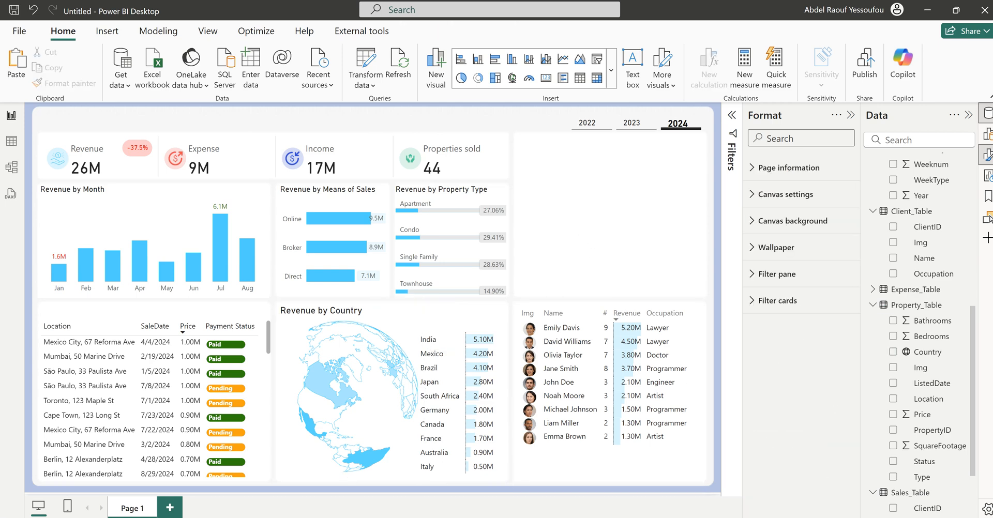
Examine the most expensive property visual in the finished PropertyManegementDashboard report, and return to the untitled report.
mouse_move(610, 516)
click(546, 483)
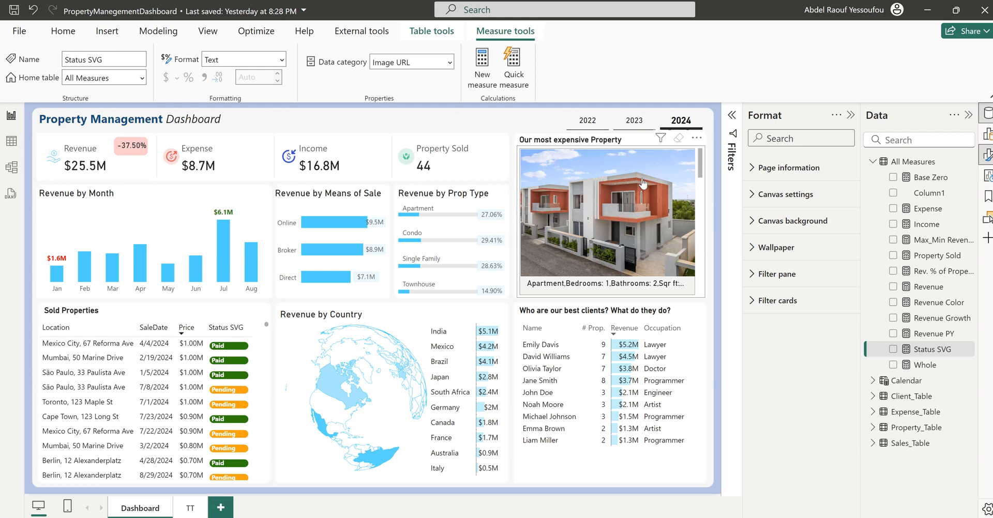
mouse_move(621, 516)
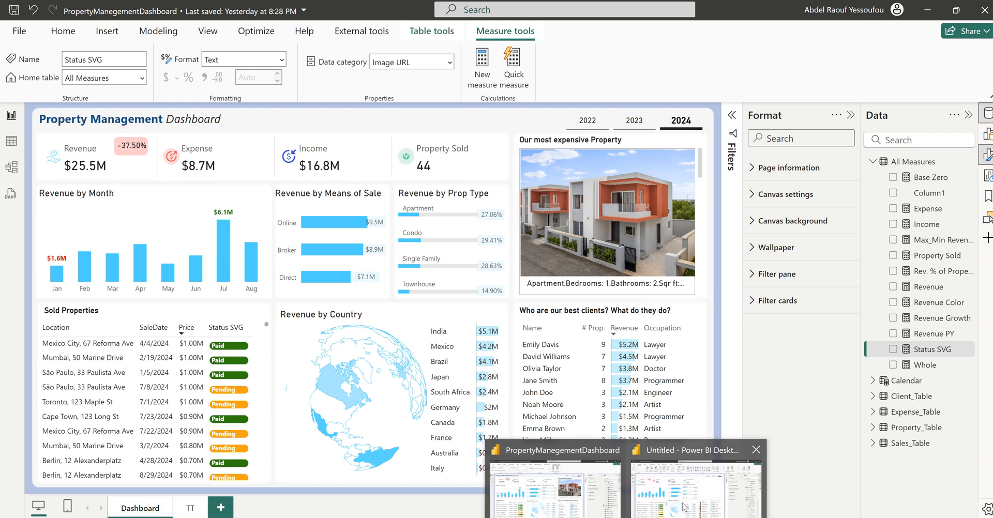
click(682, 502)
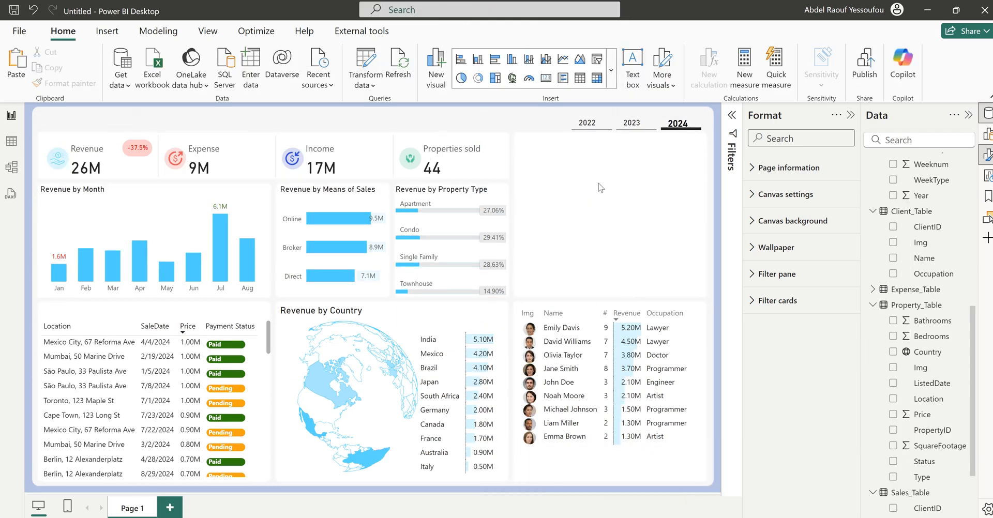
Insert a button slicer and place it in the empty card above the client table.
click(611, 67)
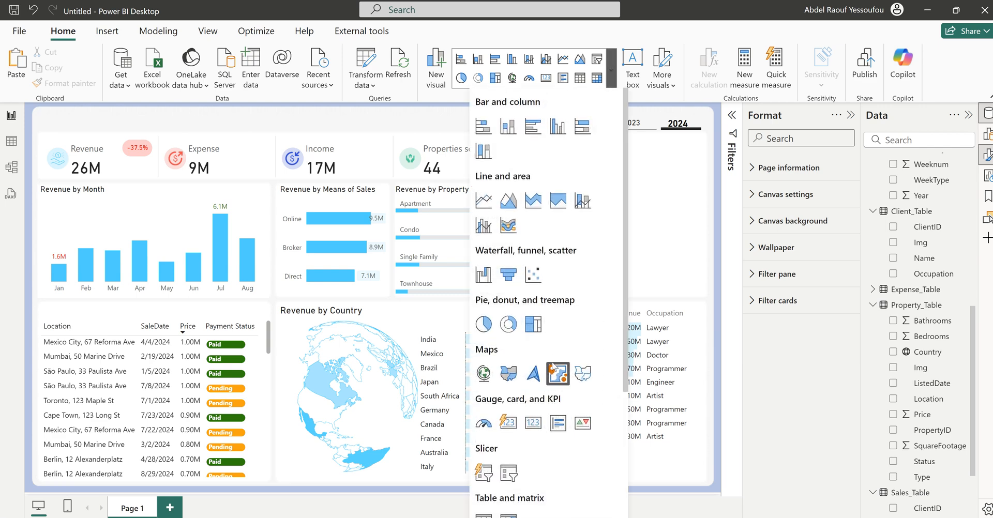
scroll(503, 336, down, 3)
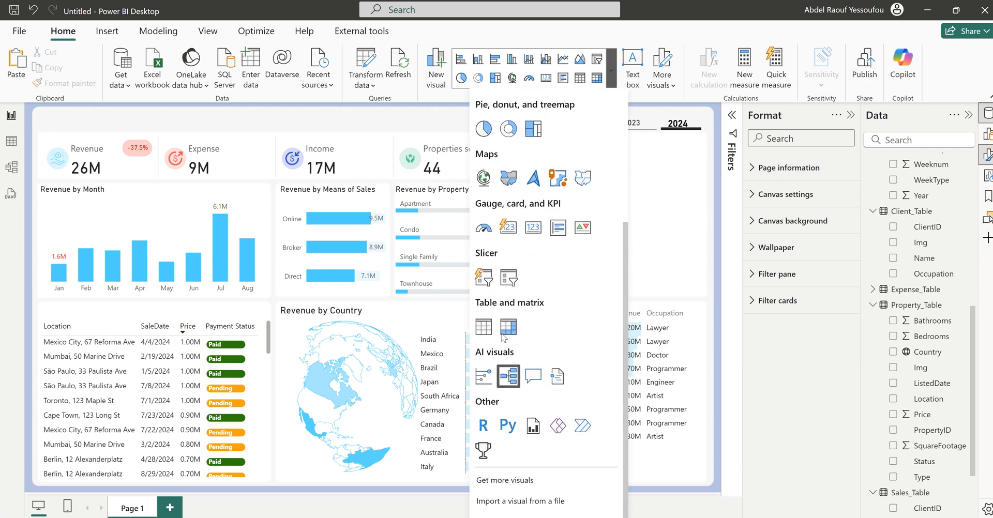
click(483, 280)
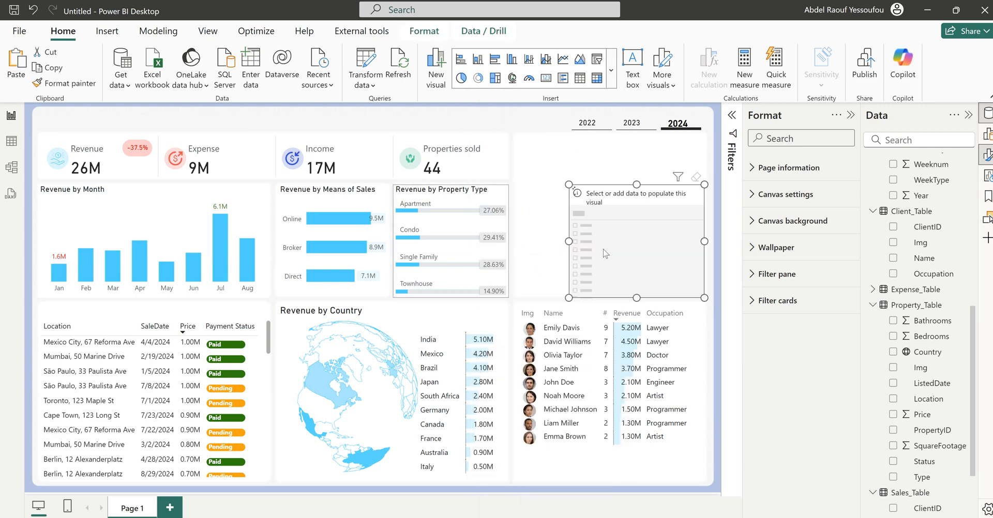
drag(623, 238, 567, 197)
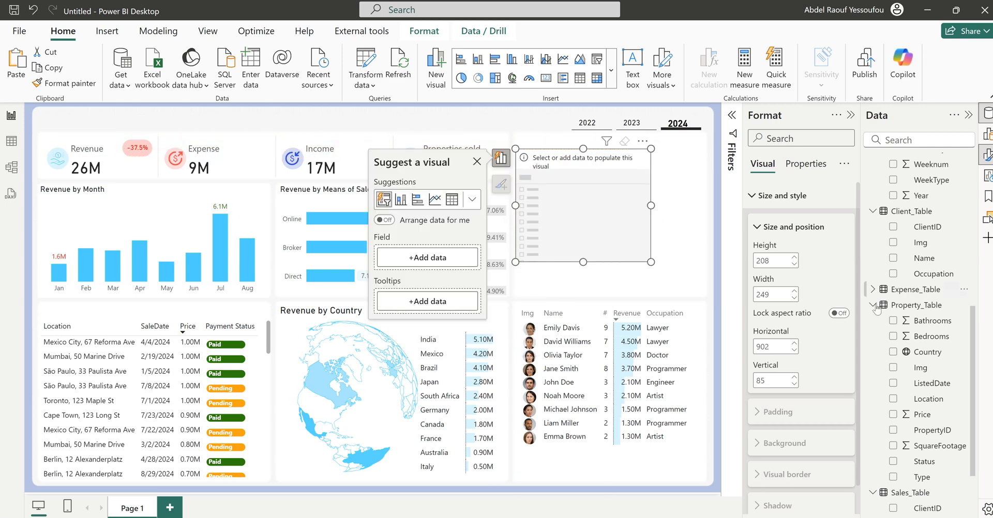
scroll(941, 396, up, 6)
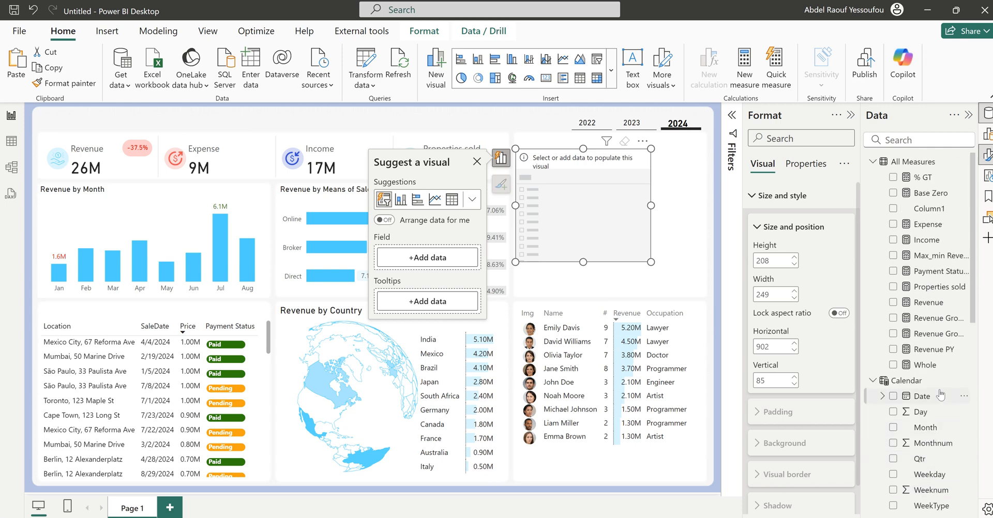
Add PropertyID from Property_Table to the button slicer and filter it to the top 1 by Sum of Price.
scroll(941, 396, down, 8)
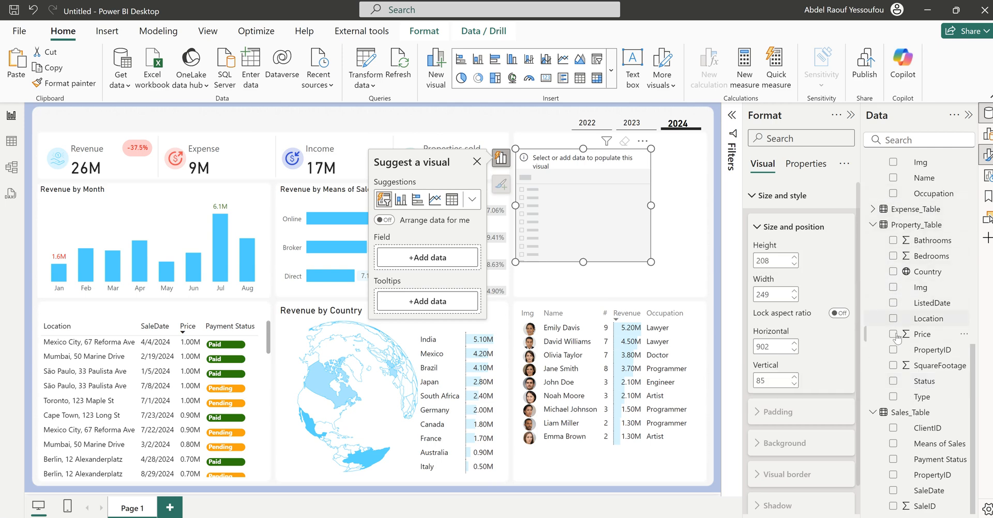
click(895, 353)
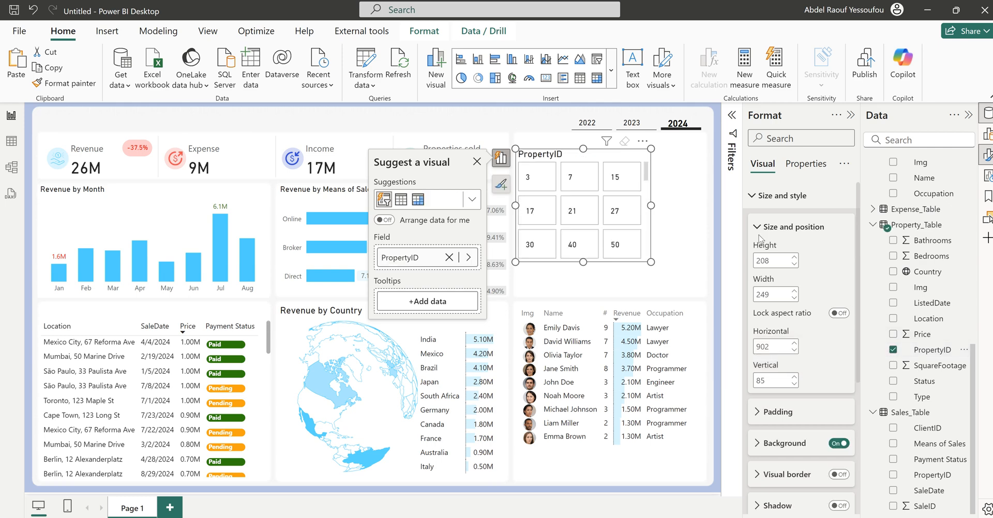
click(731, 118)
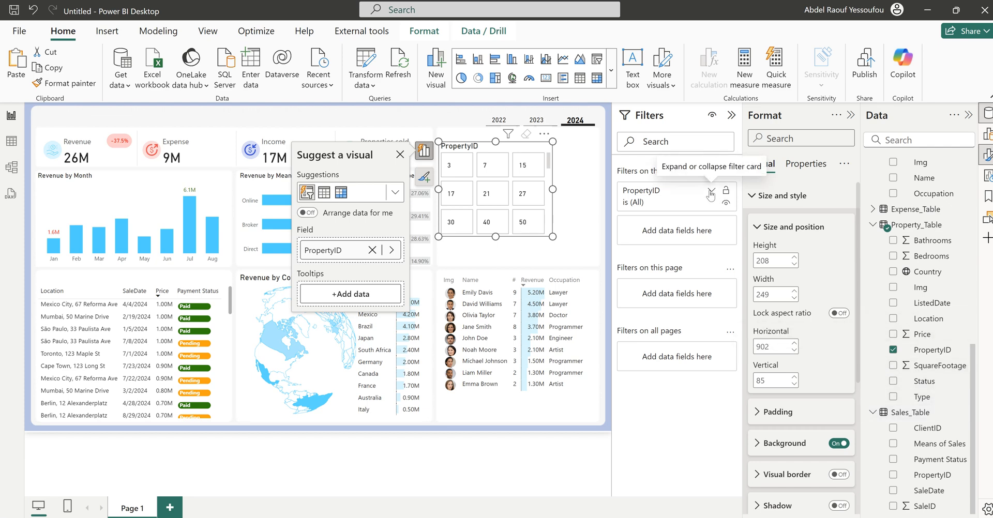
click(712, 192)
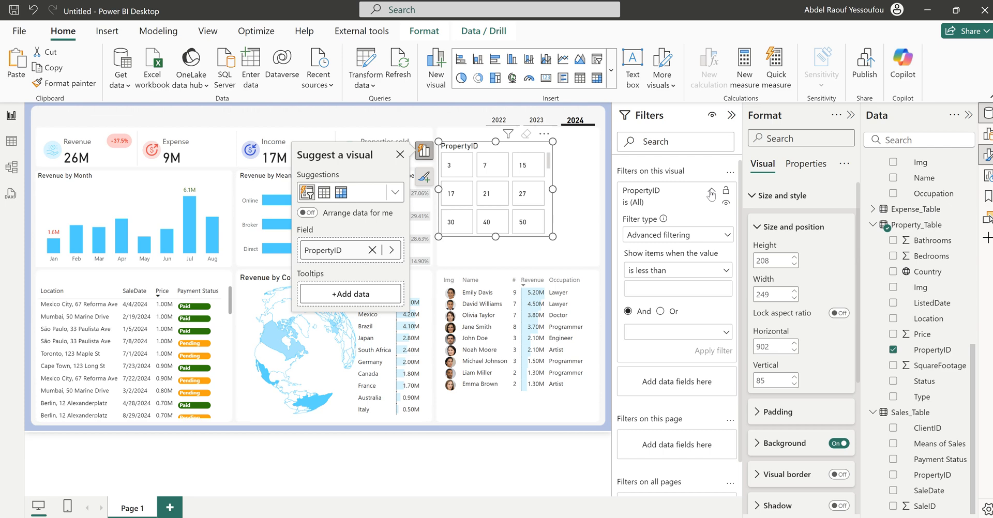
click(663, 237)
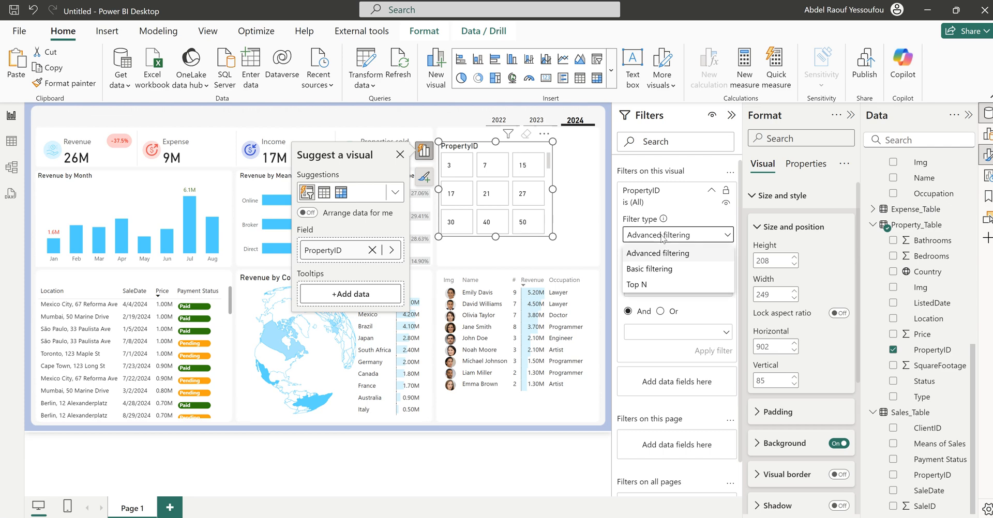
click(649, 286)
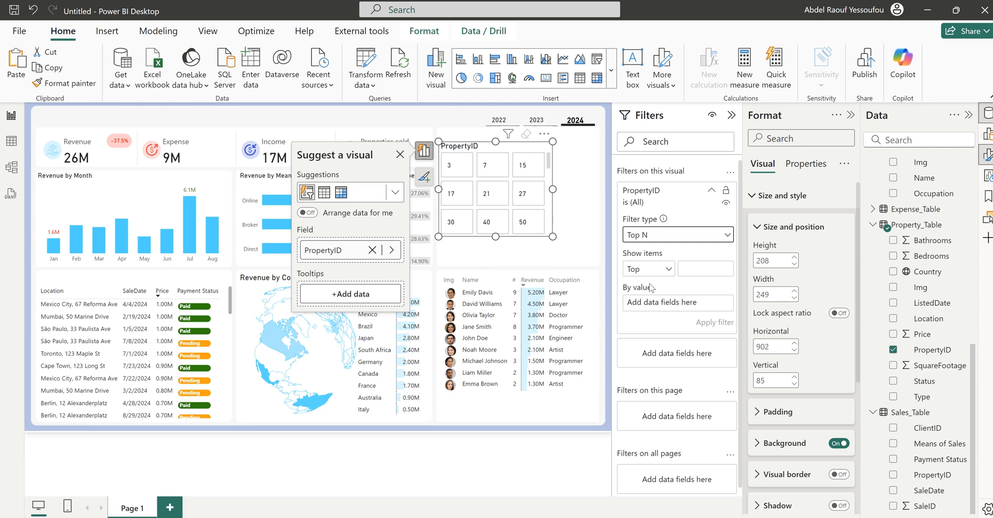
click(694, 268)
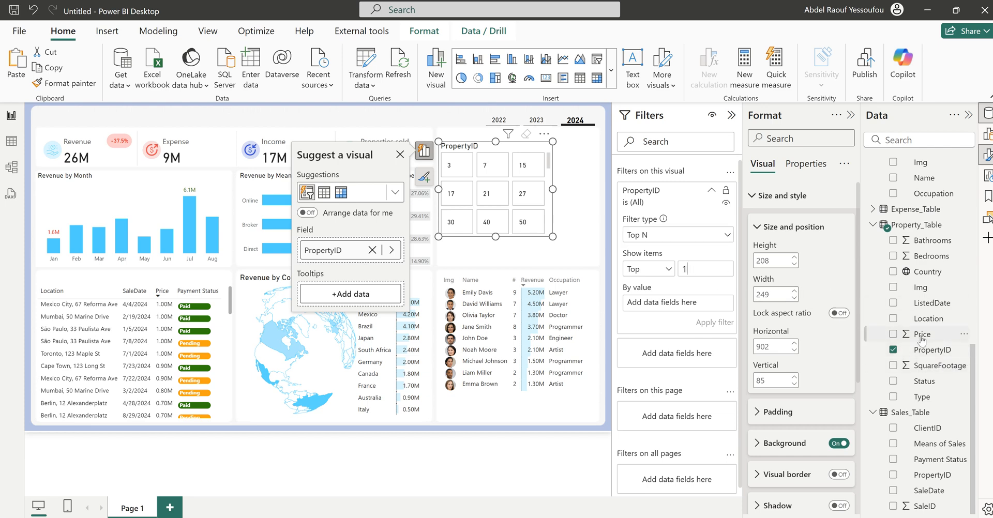
drag(920, 334, 665, 304)
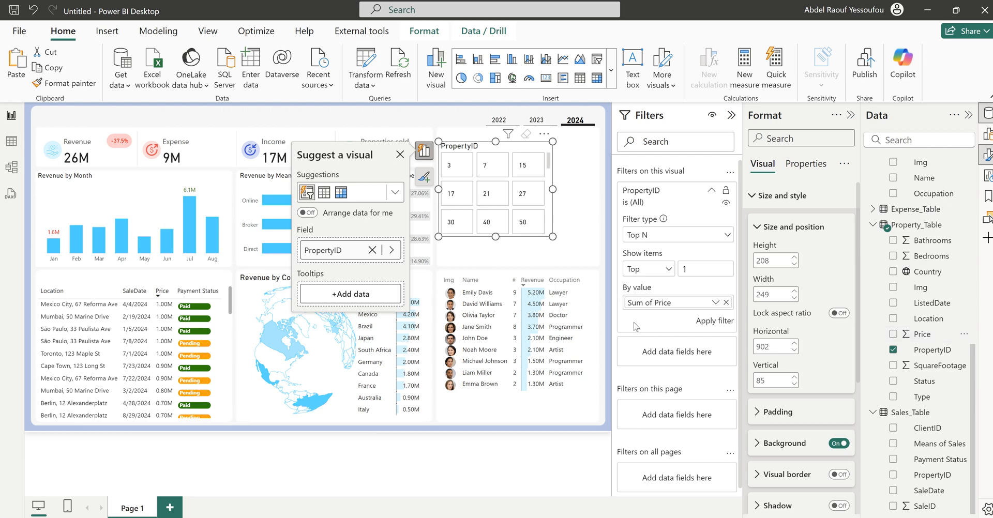
click(716, 321)
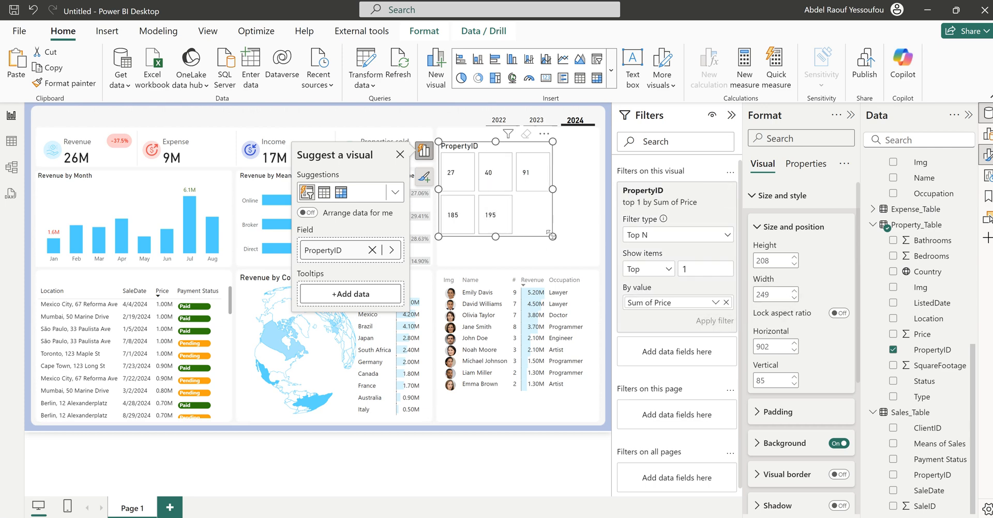
Enlarge the property slicer to about 347 wide by 274 high and use the Property_Table Img field as its button image.
drag(552, 236, 595, 267)
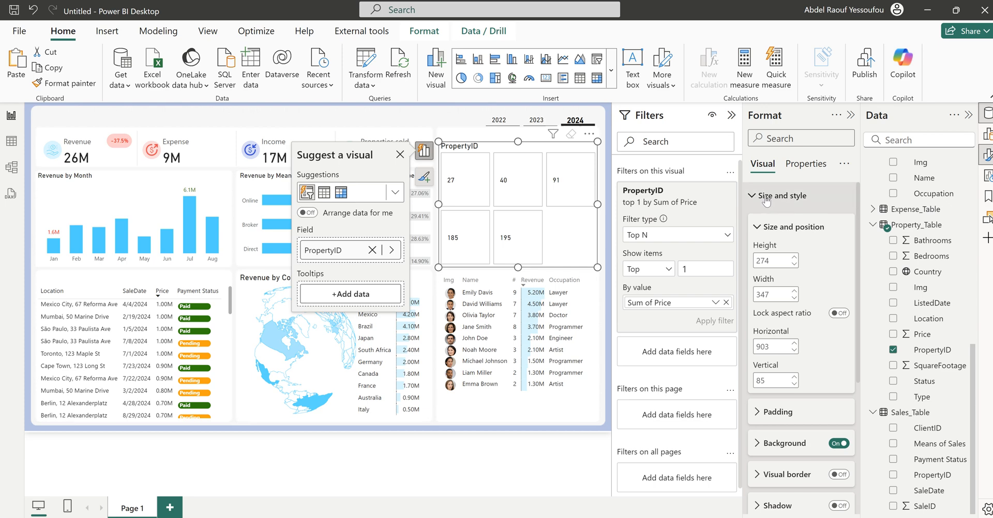
click(729, 120)
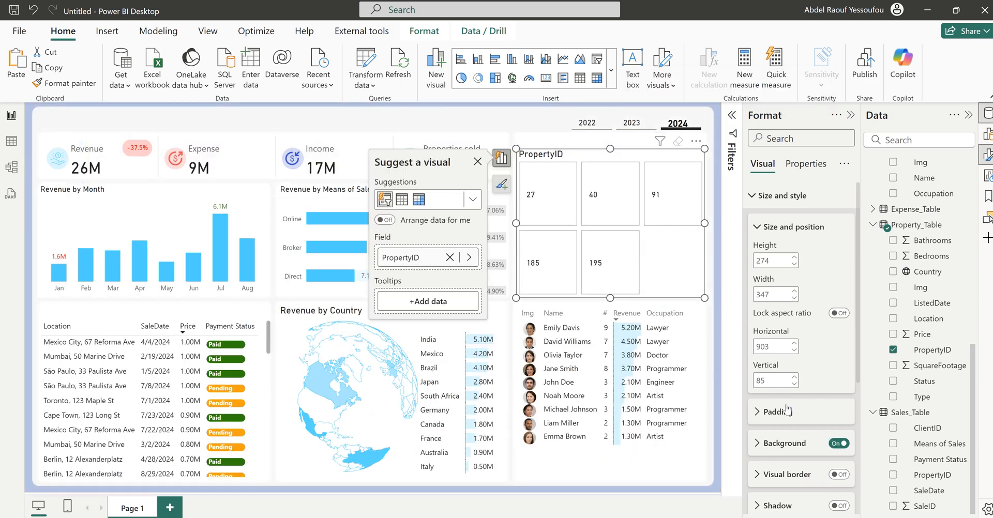
click(781, 196)
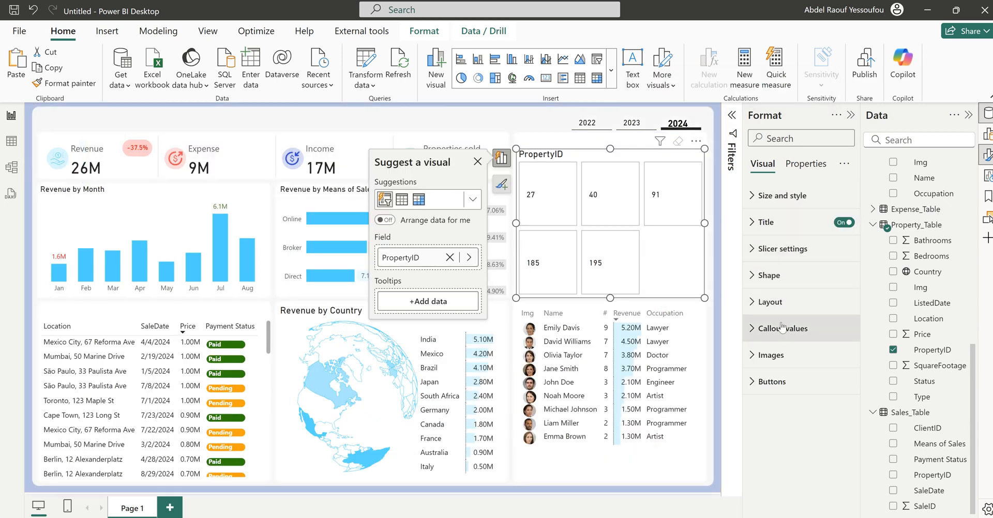
click(770, 354)
scroll(785, 457, down, 4)
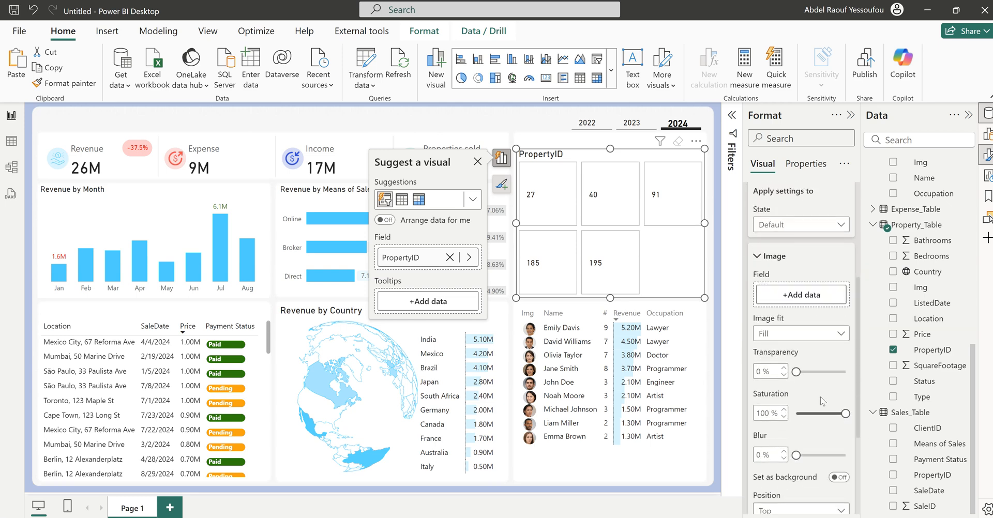
drag(920, 289, 797, 299)
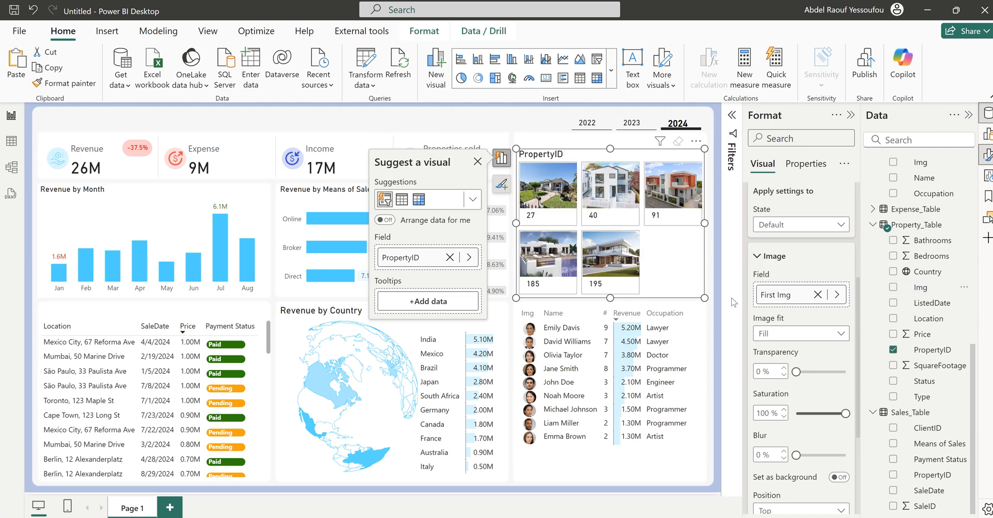
Arrange the property slicer in a single column with a maximum of 1 button shown, and turn off its title.
scroll(812, 295, up, 3)
click(775, 303)
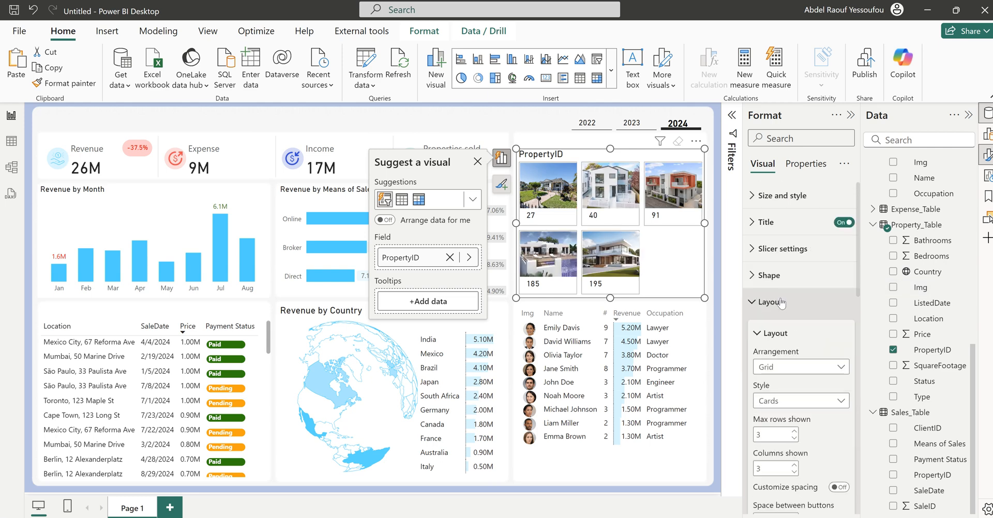
click(794, 367)
click(794, 386)
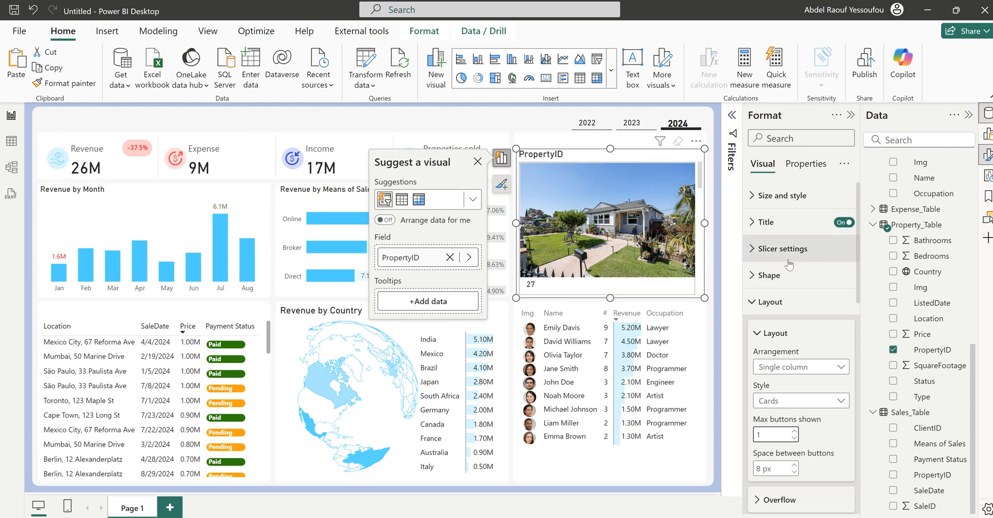
click(843, 224)
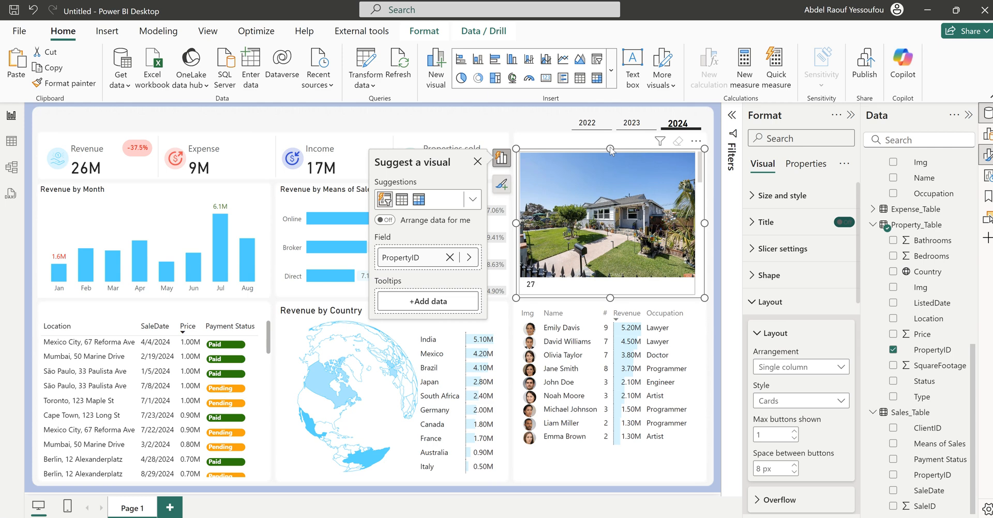
Extend the property slicer's upper edge slightly and set its overflow style to Paginated.
drag(610, 148, 616, 142)
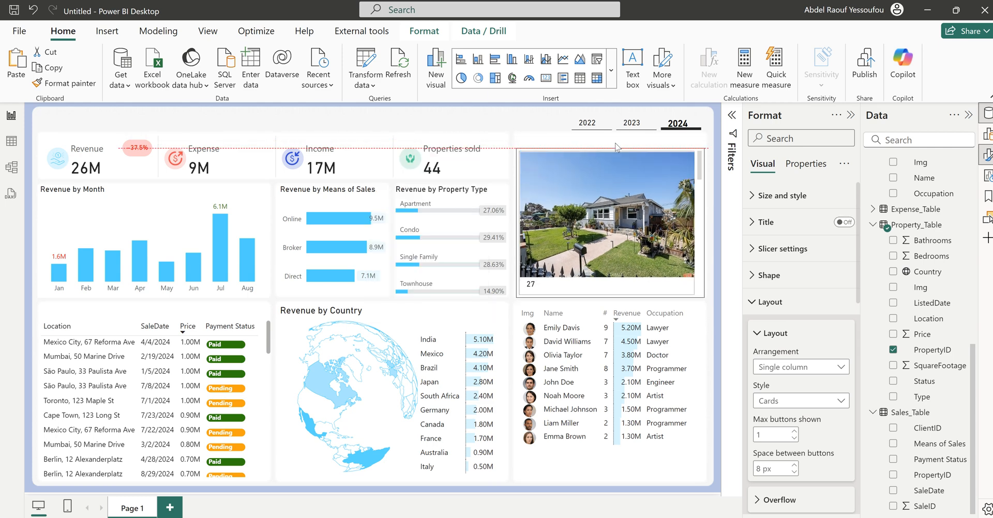
scroll(794, 347, down, 3)
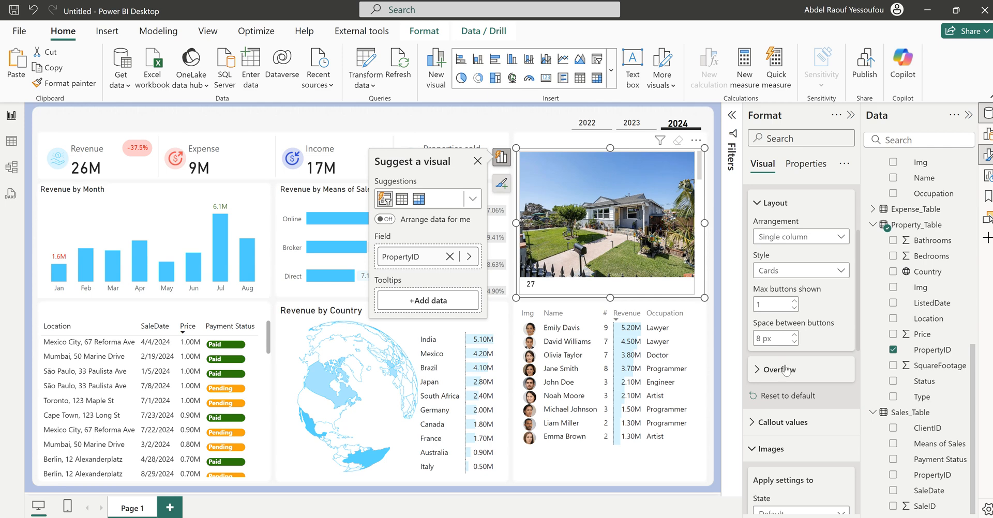
click(781, 369)
scroll(784, 369, down, 3)
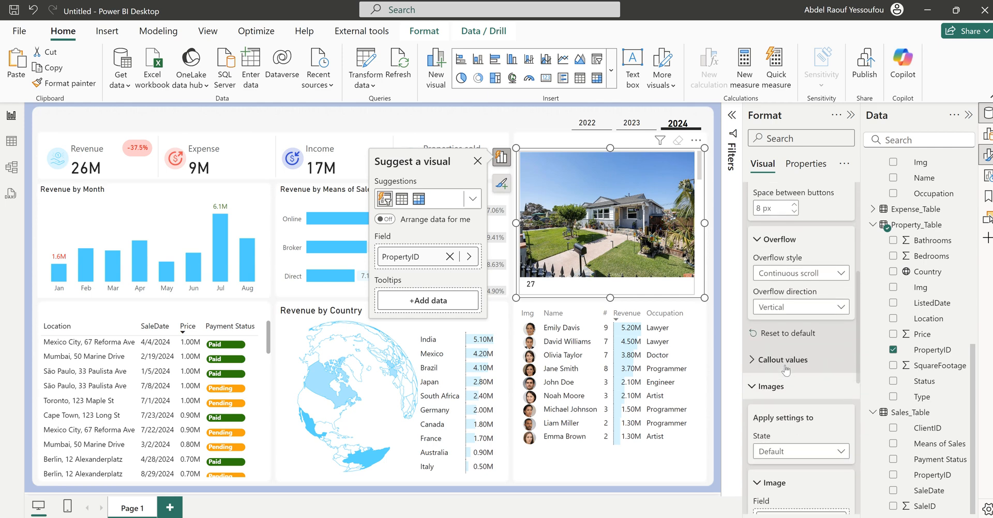
click(802, 274)
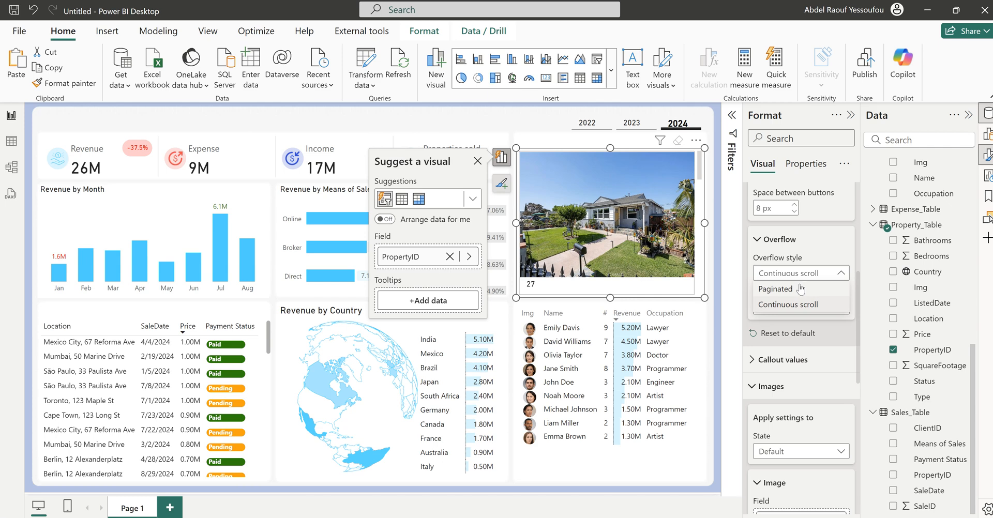
click(800, 289)
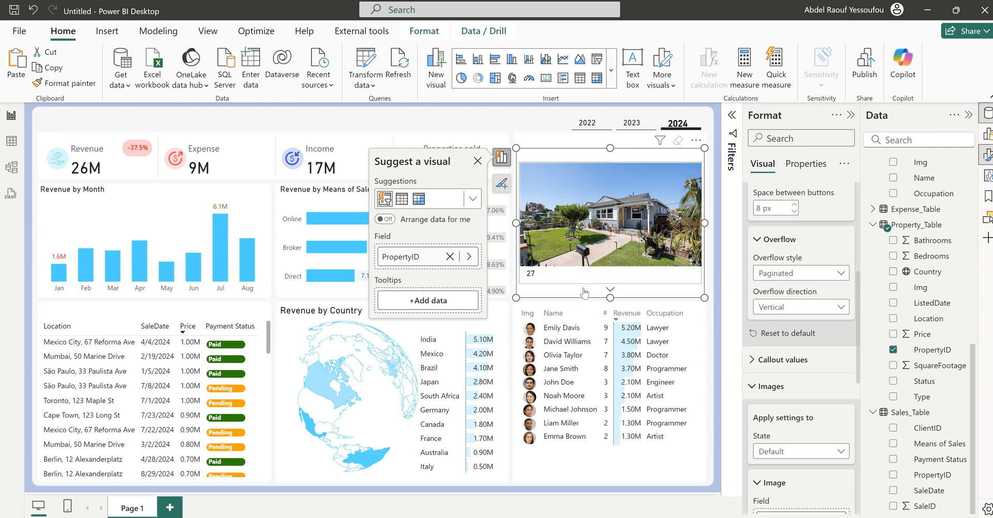
Examine the columns of Property_Table in the table view.
click(13, 148)
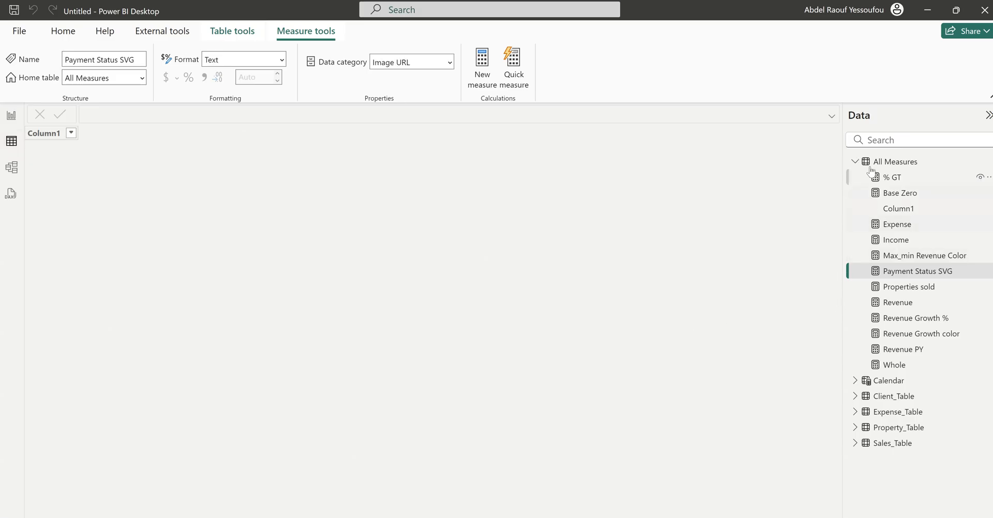
click(854, 161)
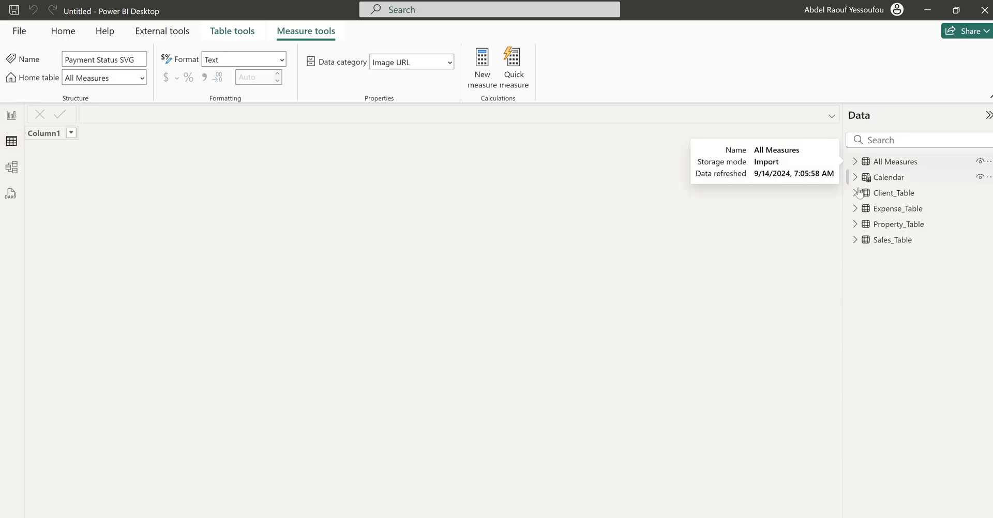
click(862, 228)
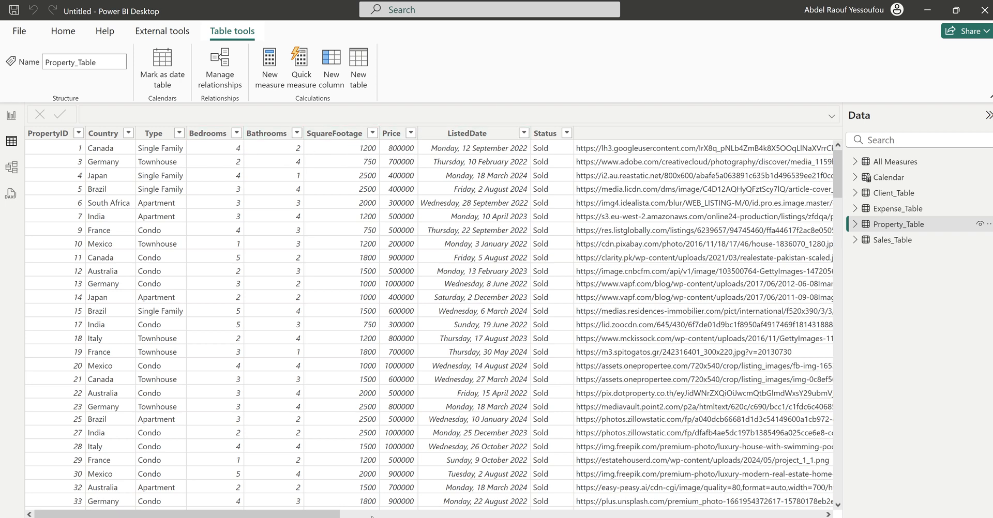
mouse_move(326, 514)
mouse_down()
mouse_move(756, 516)
mouse_move(311, 516)
mouse_up()
Open the Power Query Editor and display the Property_Table query.
click(63, 32)
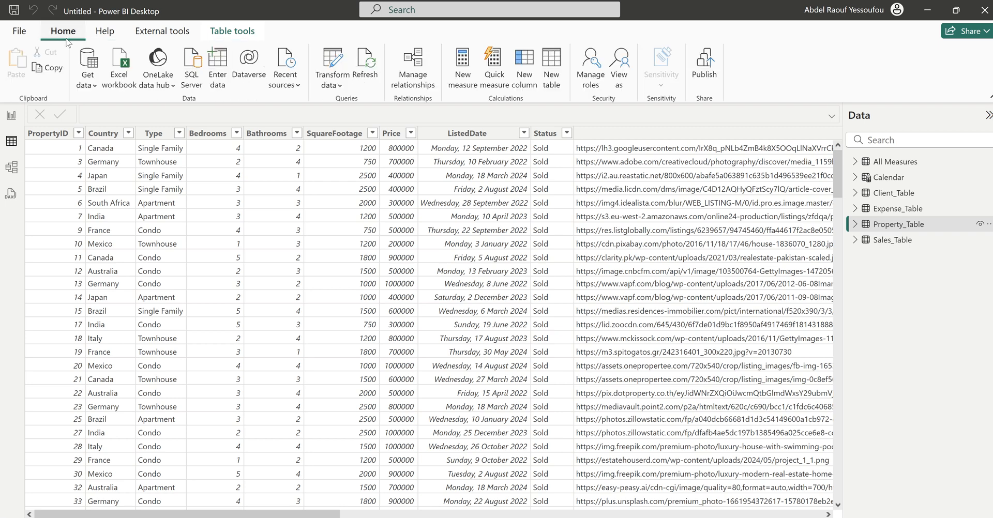
click(331, 68)
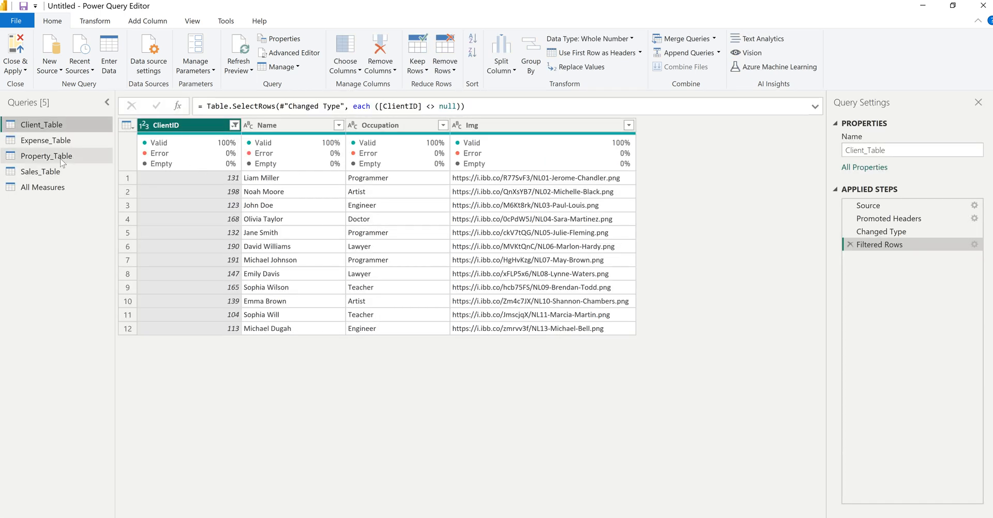
click(61, 156)
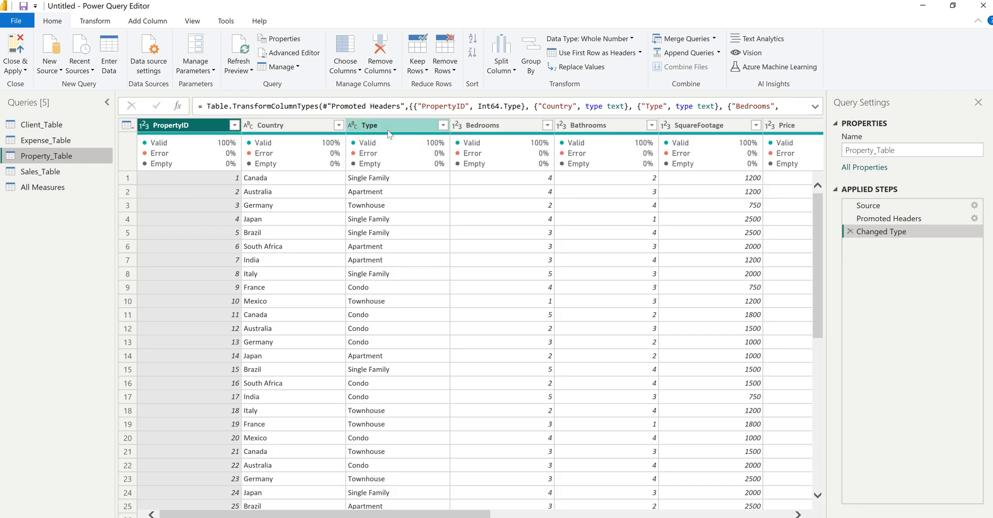
Merge the Type, Bedrooms, Bathrooms, SquareFootage and Price columns into a new comma-separated column named Description.
click(383, 125)
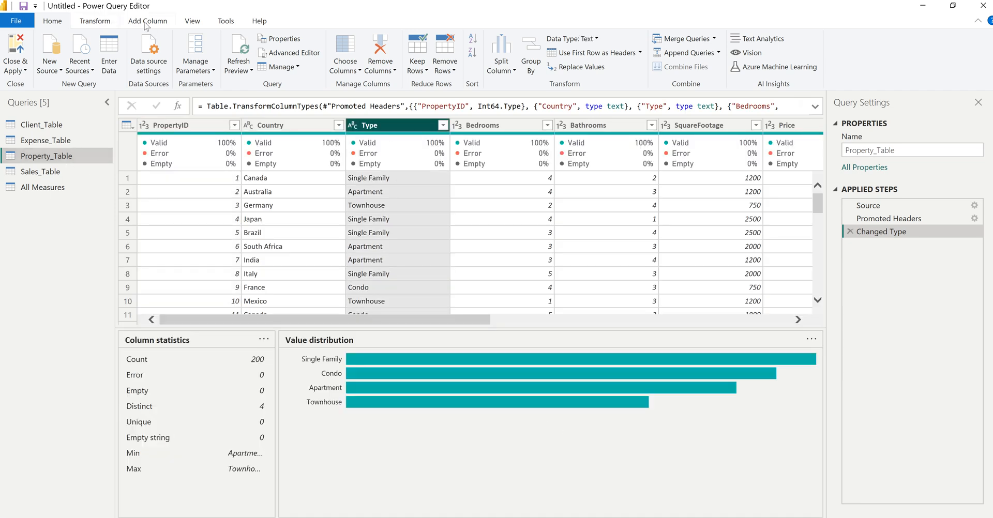
click(146, 24)
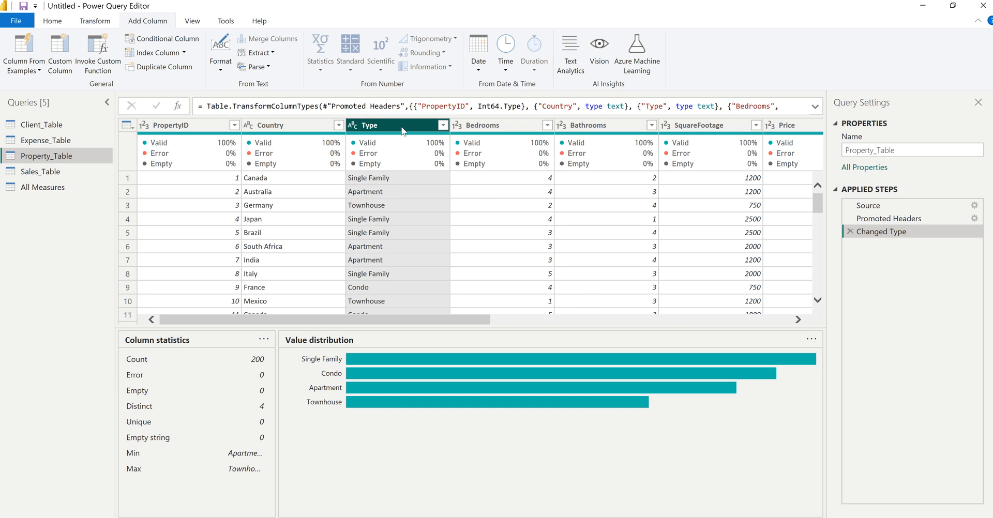
ctrl+click(502, 129)
ctrl+click(597, 129)
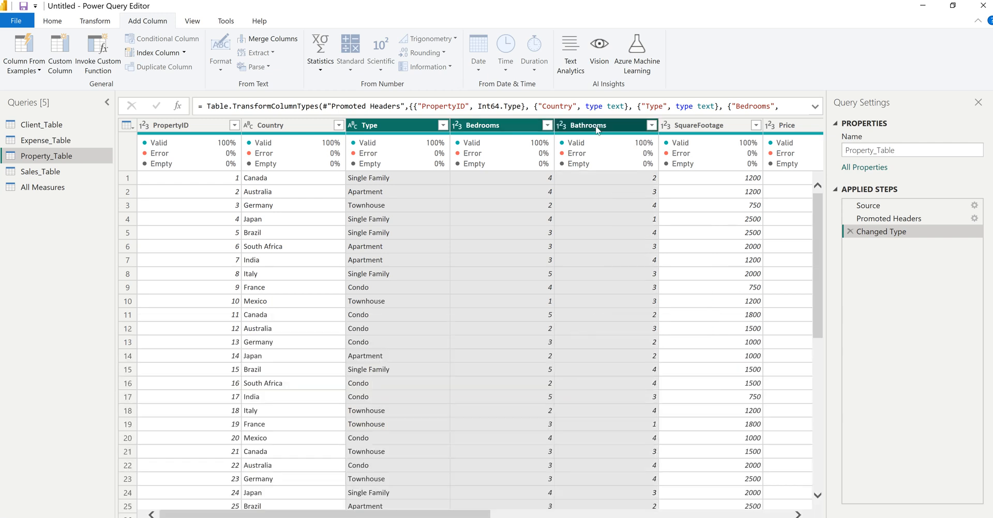
ctrl+click(714, 129)
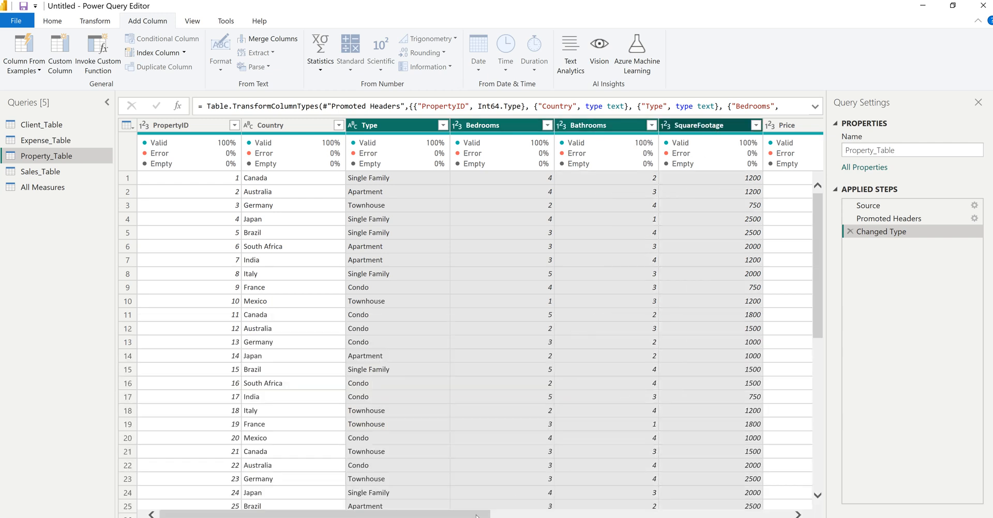
drag(476, 515, 540, 515)
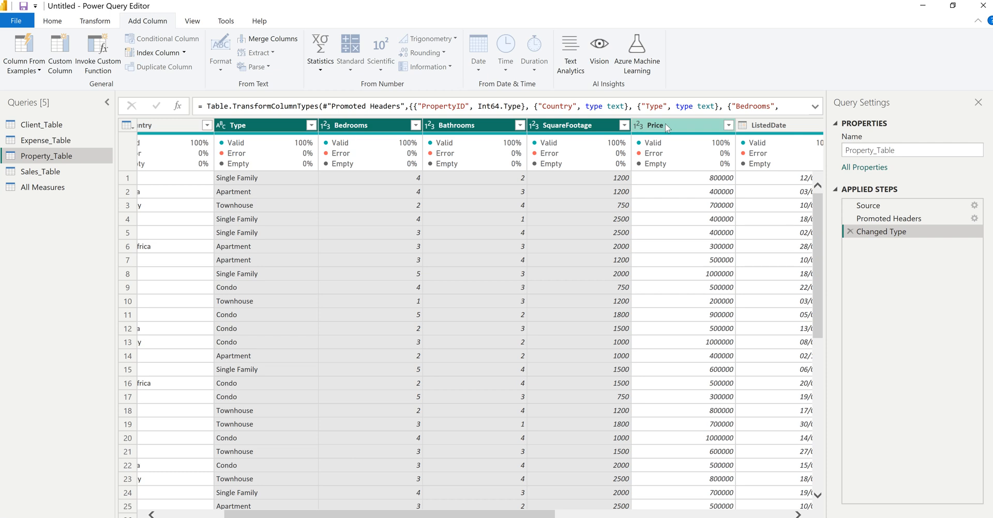
ctrl+click(669, 126)
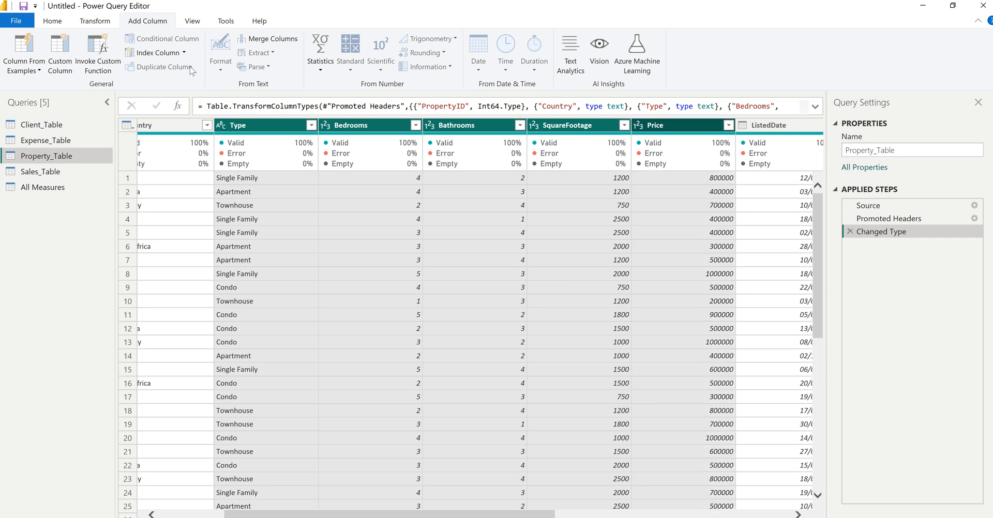
click(261, 43)
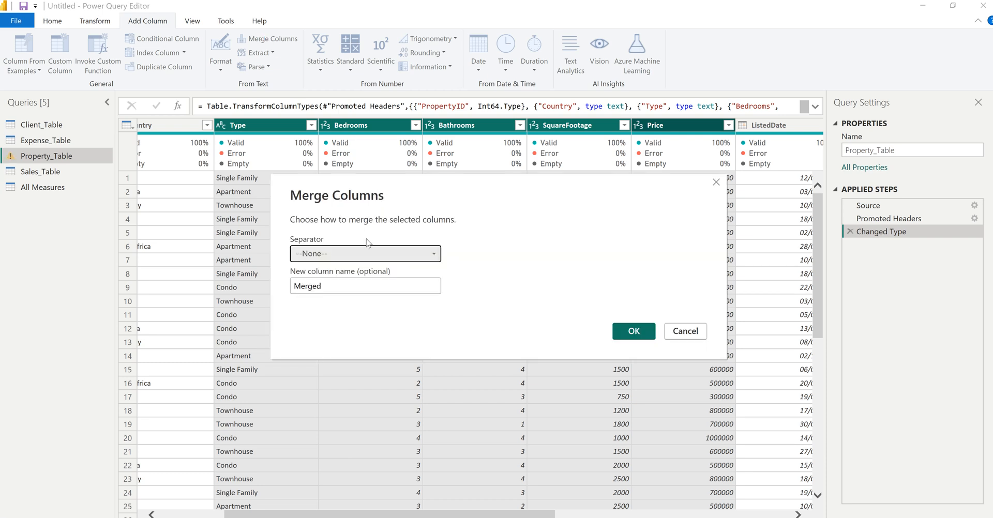
click(366, 254)
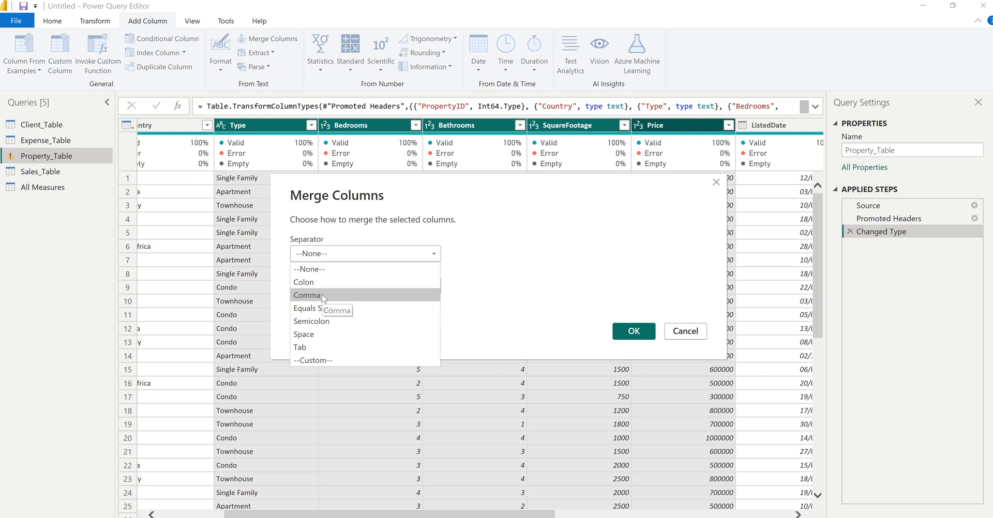
click(322, 294)
drag(333, 286, 279, 291)
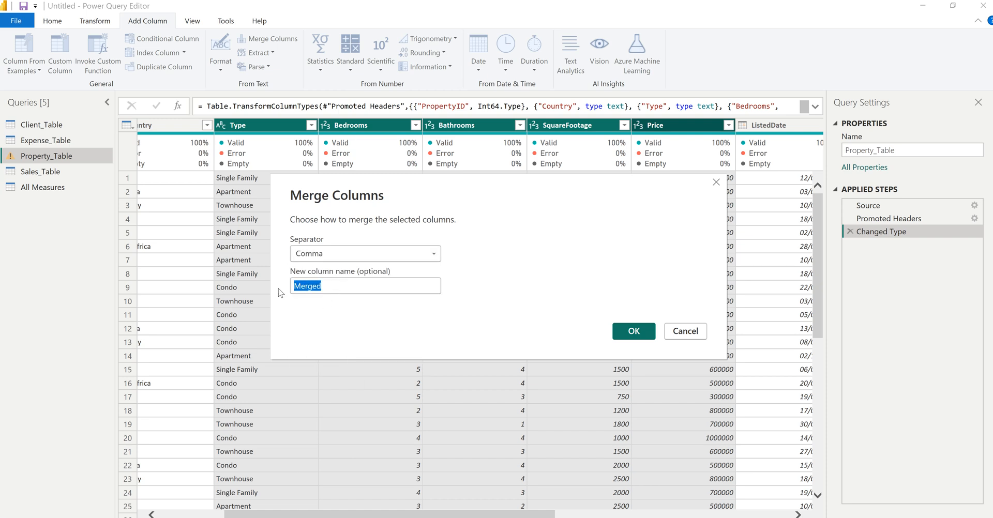
text(Description)
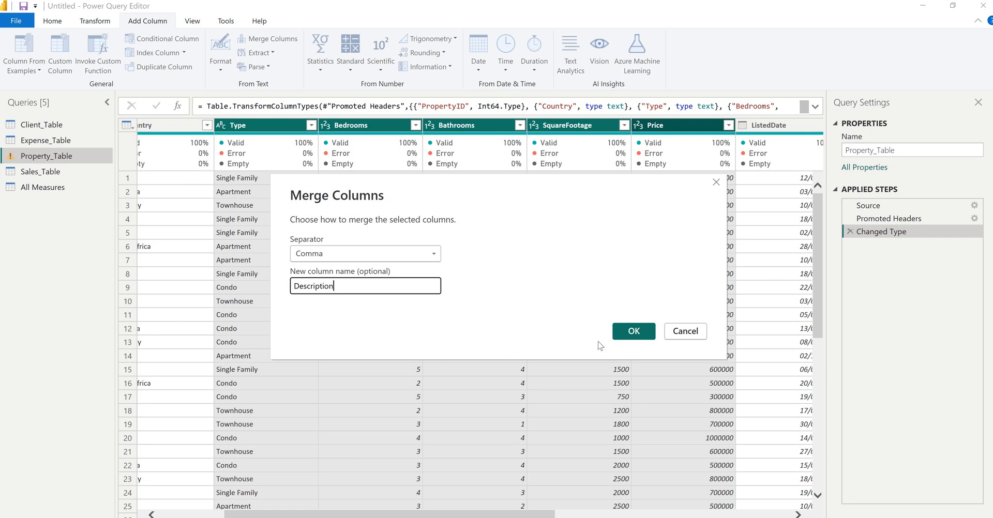
click(634, 330)
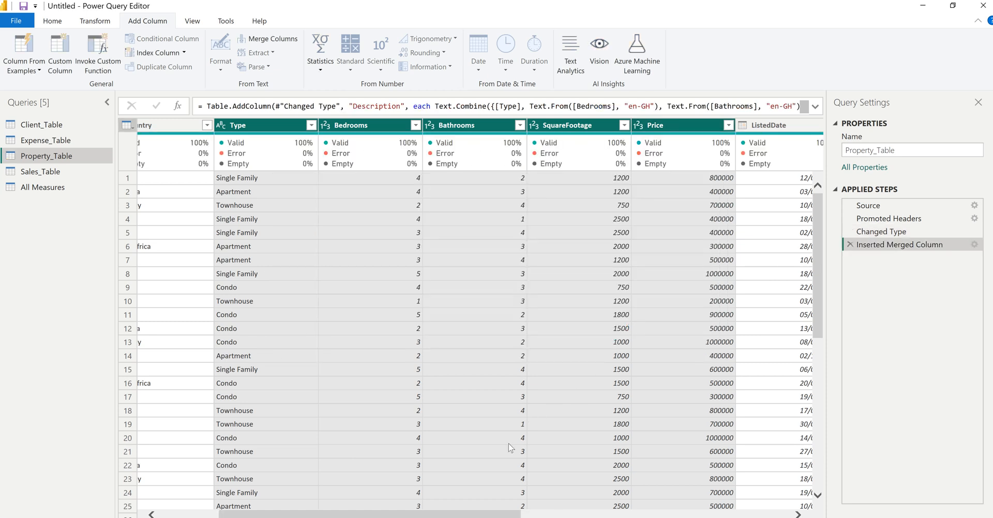
drag(515, 516, 784, 515)
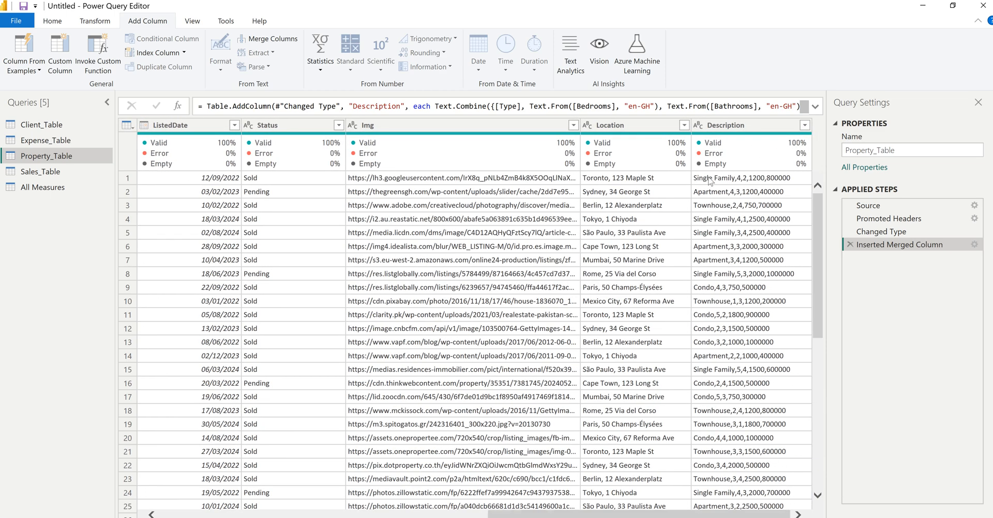
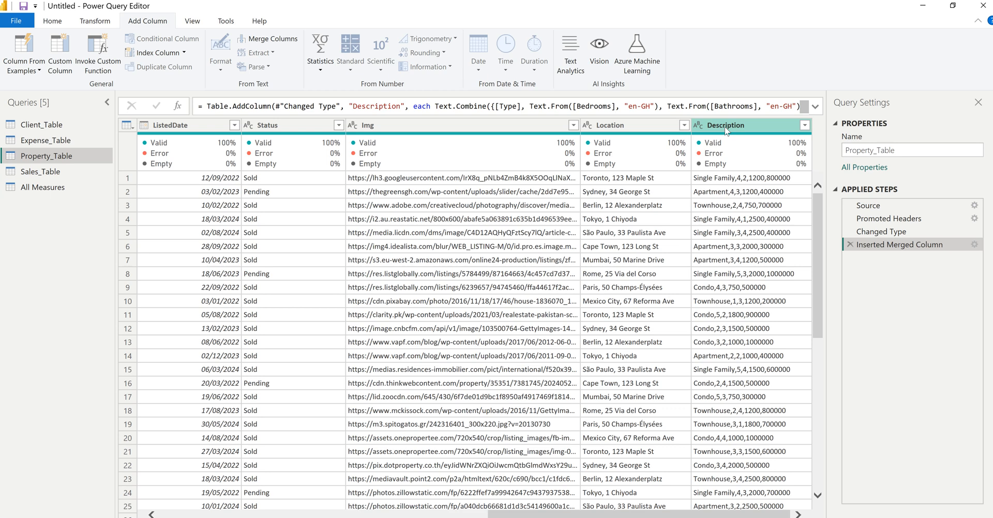
click(51, 22)
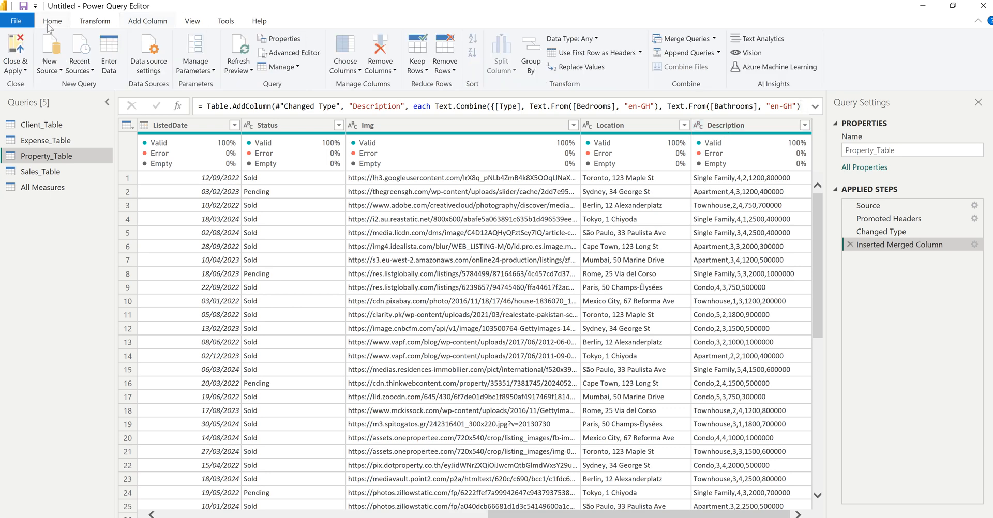
click(750, 129)
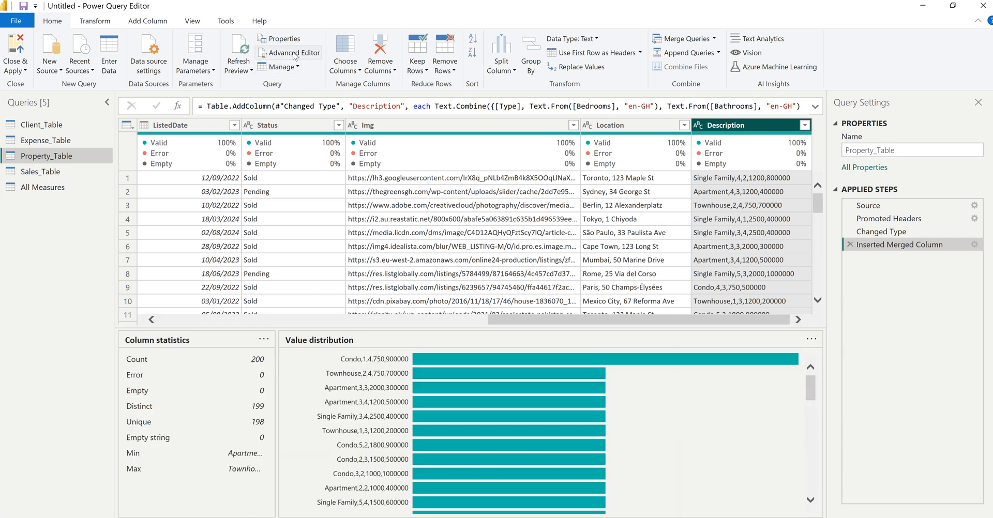
click(294, 53)
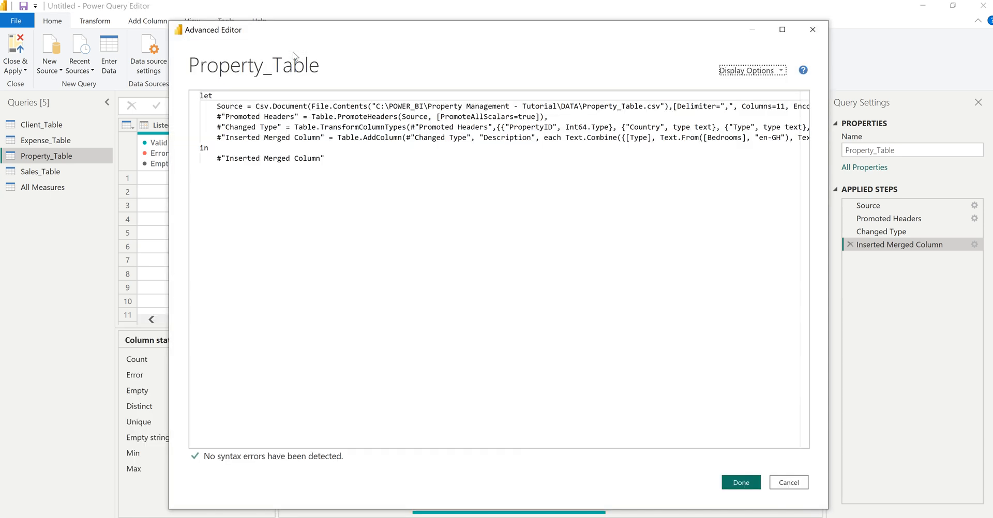
click(797, 484)
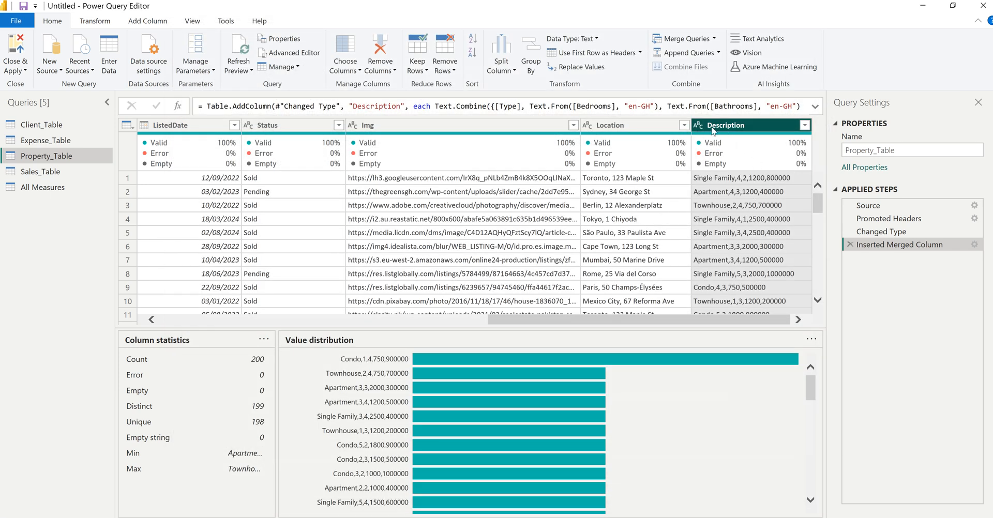
key(Left)
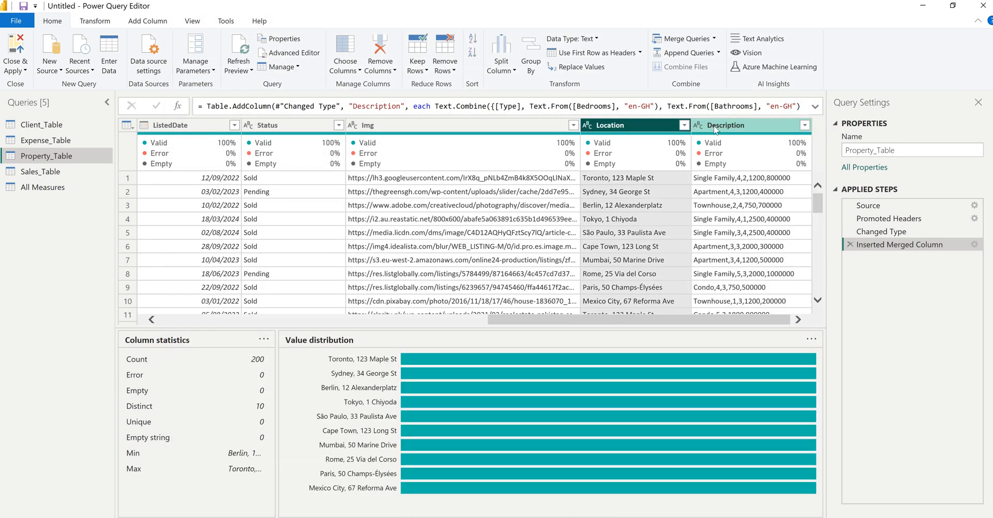
Open Property_Table's query code in the Advanced Editor and insert " Bedroom: " & before the Bedrooms value in the merged column formula.
click(306, 57)
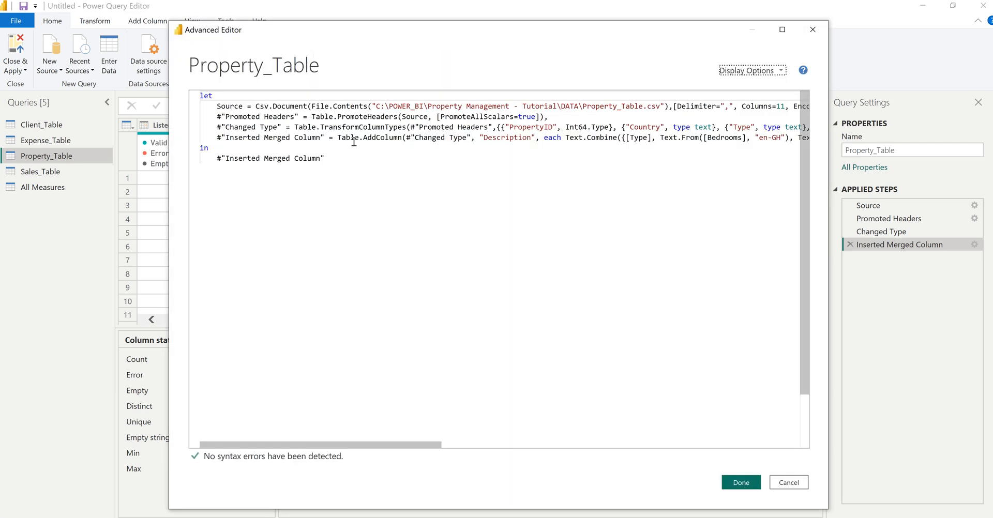
drag(413, 442, 507, 453)
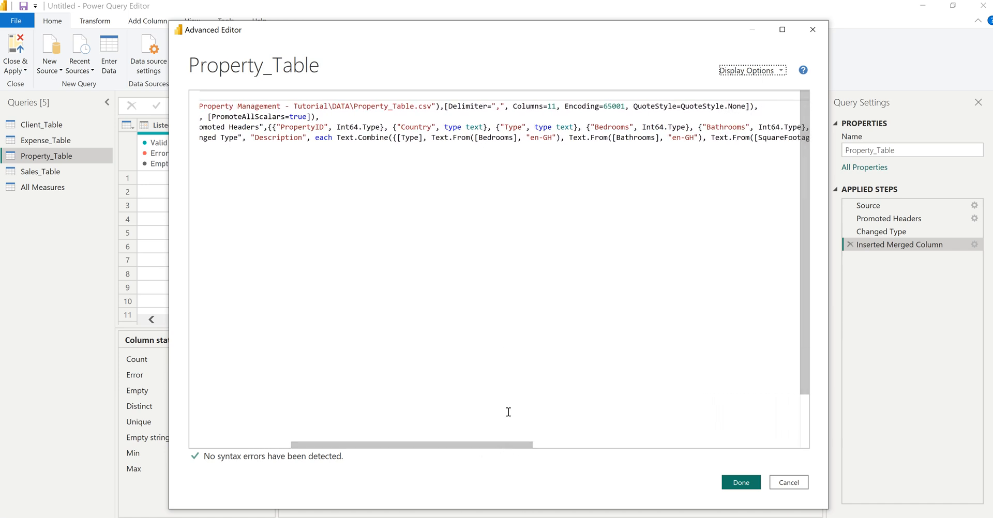
click(428, 137)
text(")
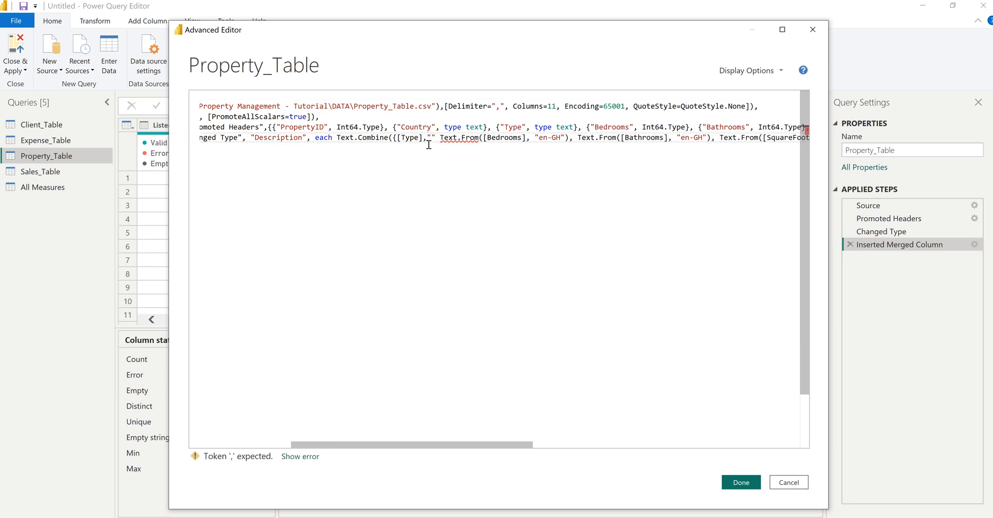
text( Bedroom)
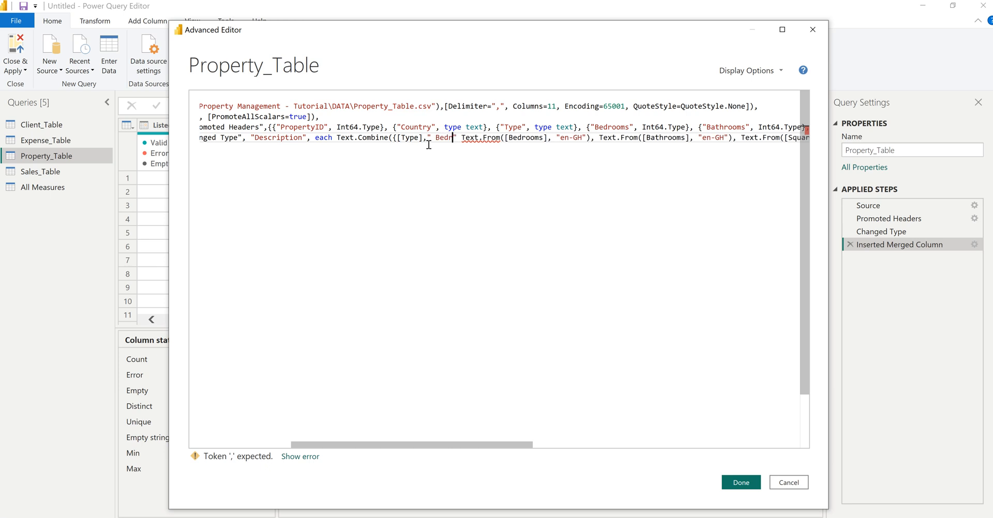
text(:)
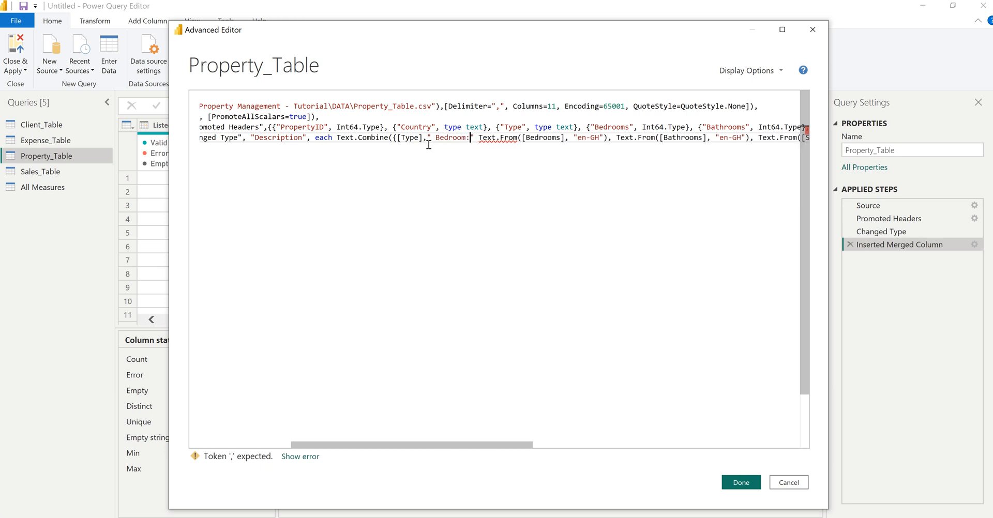
text( ")
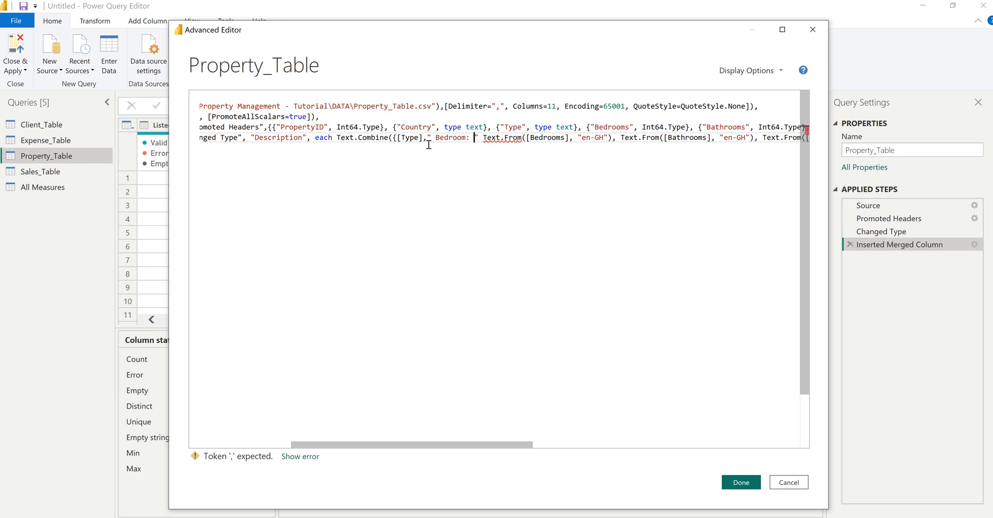
text( &)
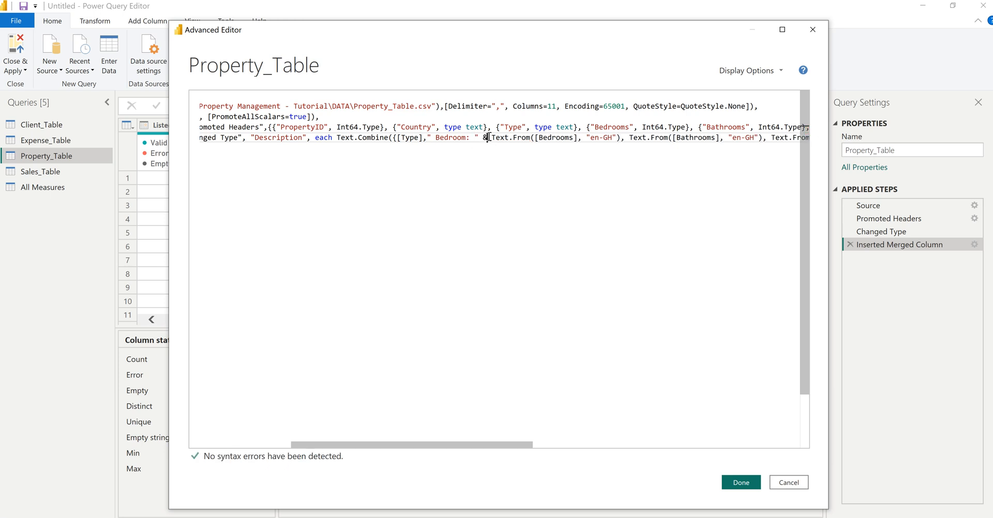
Copy the Bedroom label before the Bathrooms value in the merged column formula and change it to " Bathroom: " &.
drag(487, 137, 427, 136)
key(ctrl+c)
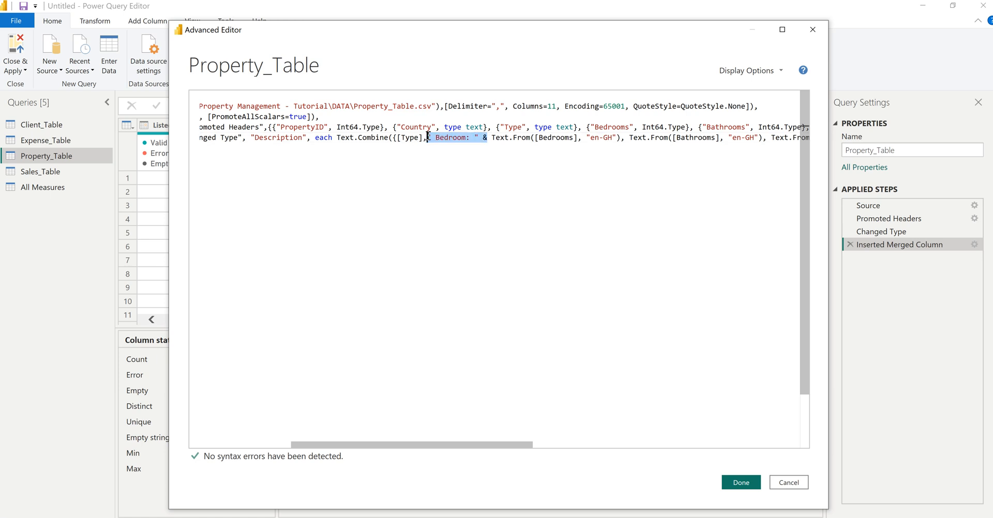
click(625, 139)
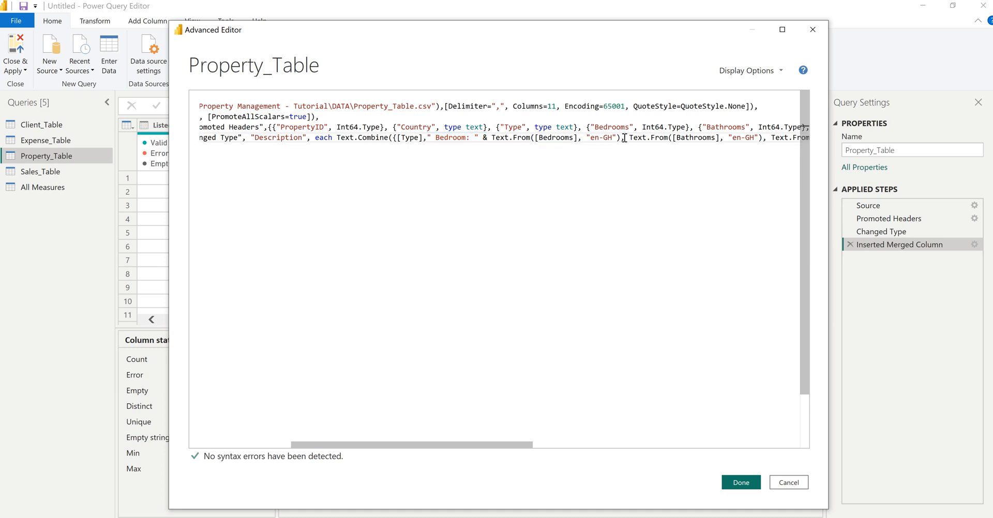
key(ctrl+v)
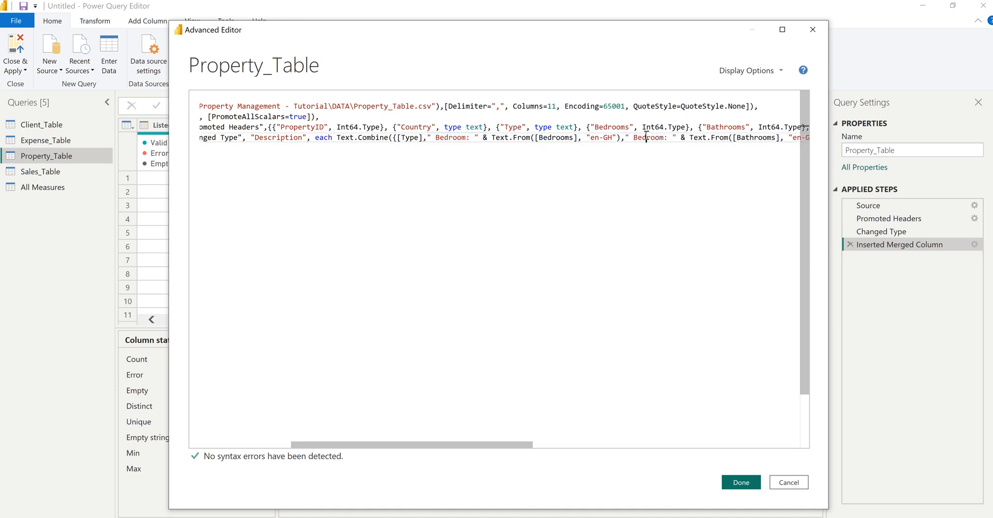
click(646, 137)
key(BackSpace)
key(BackSpace)
text(ath)
Insert the label " Sqr ft: " & before the SquareFootage value in the merged column formula.
drag(532, 448, 648, 458)
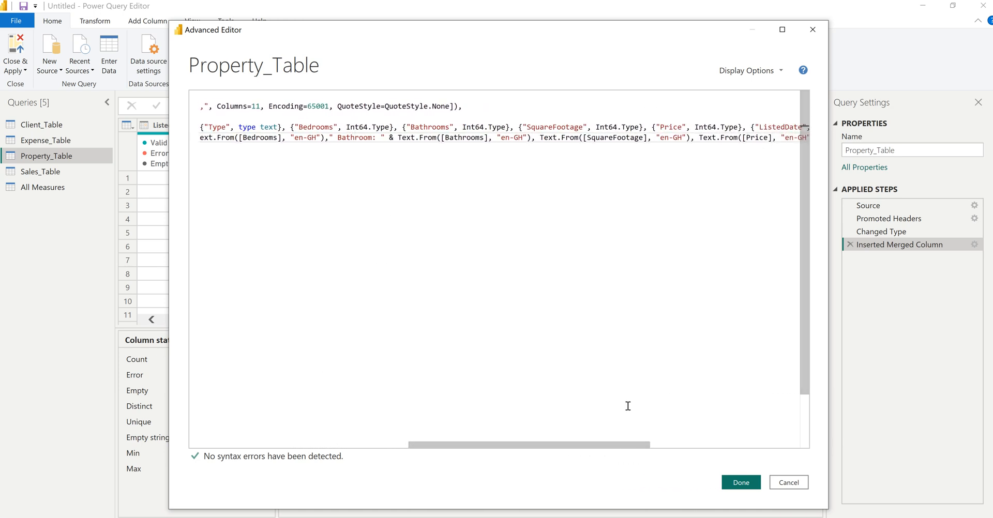
click(540, 138)
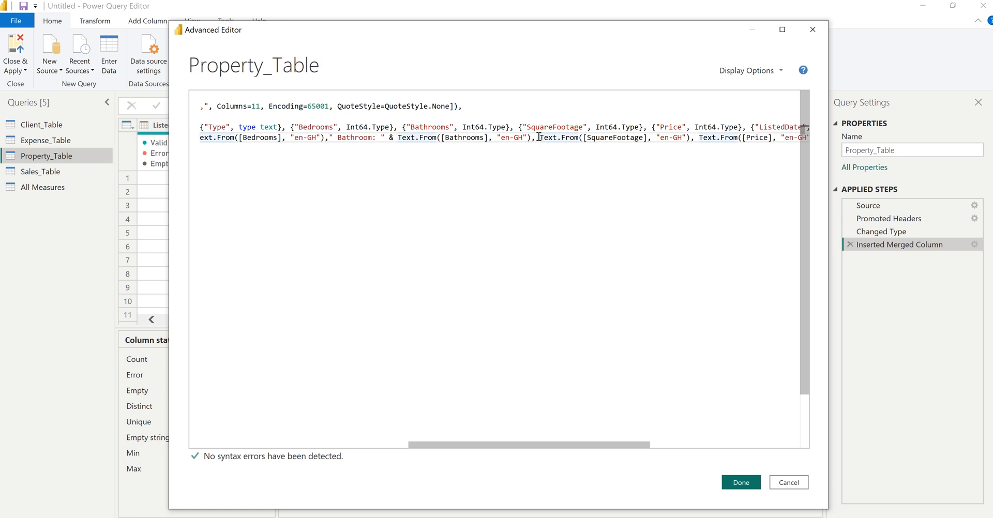
text(" Bedroom: " &)
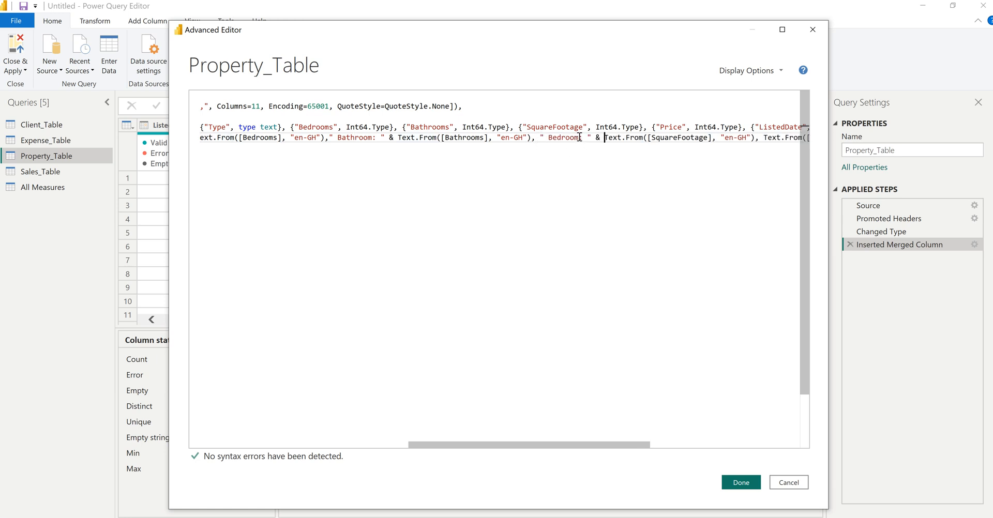
drag(578, 137, 552, 137)
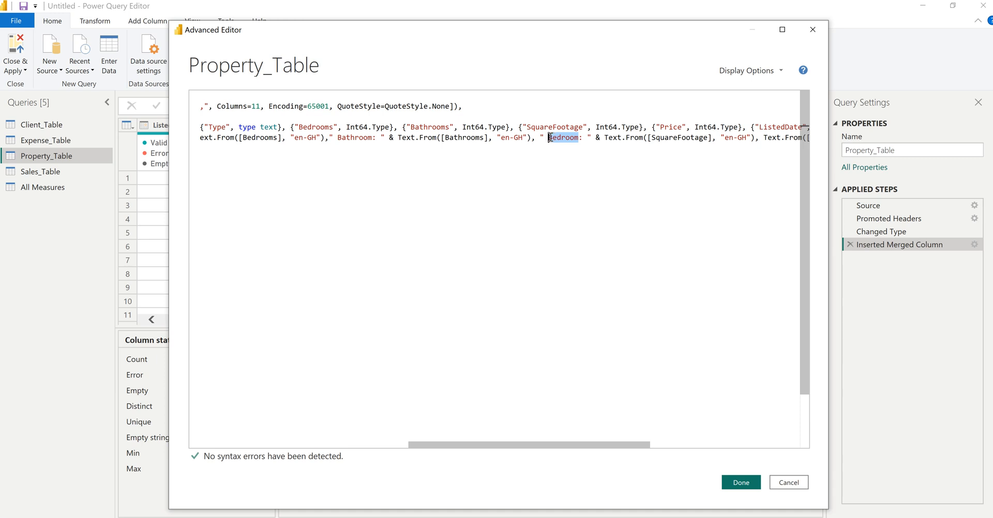
text(Sqr)
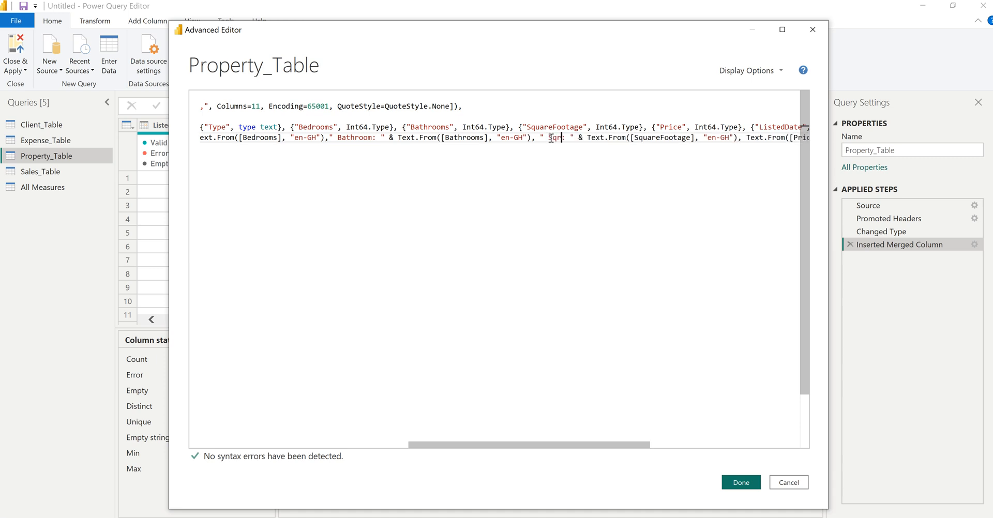
text( ft)
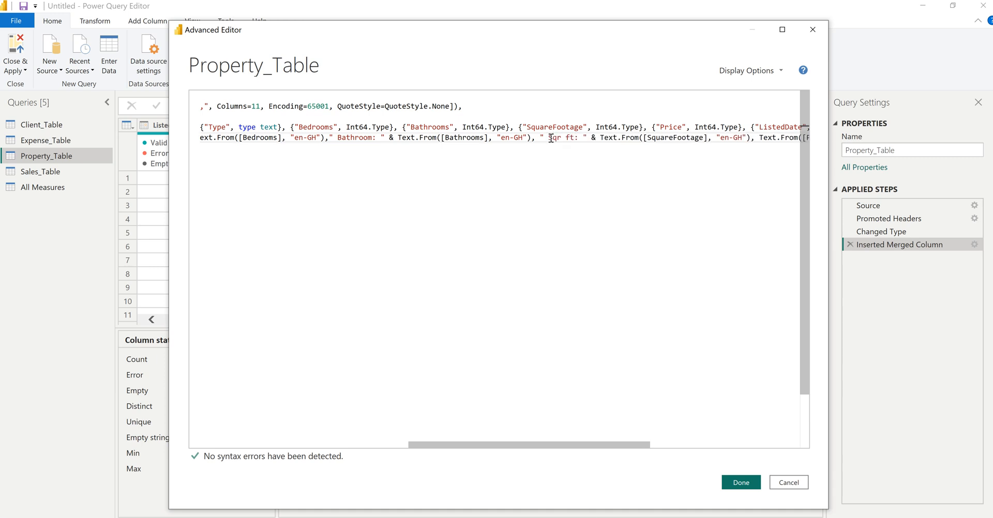
drag(620, 445, 728, 455)
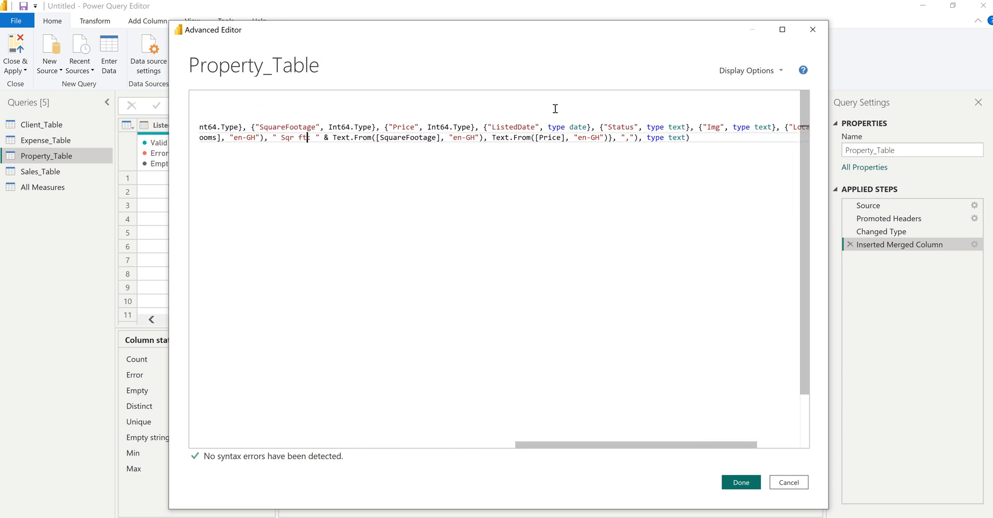
Insert the label " Price: " & before the Price value in the merged column formula and confirm the edited query code.
click(492, 138)
text(" Bedroom: " &)
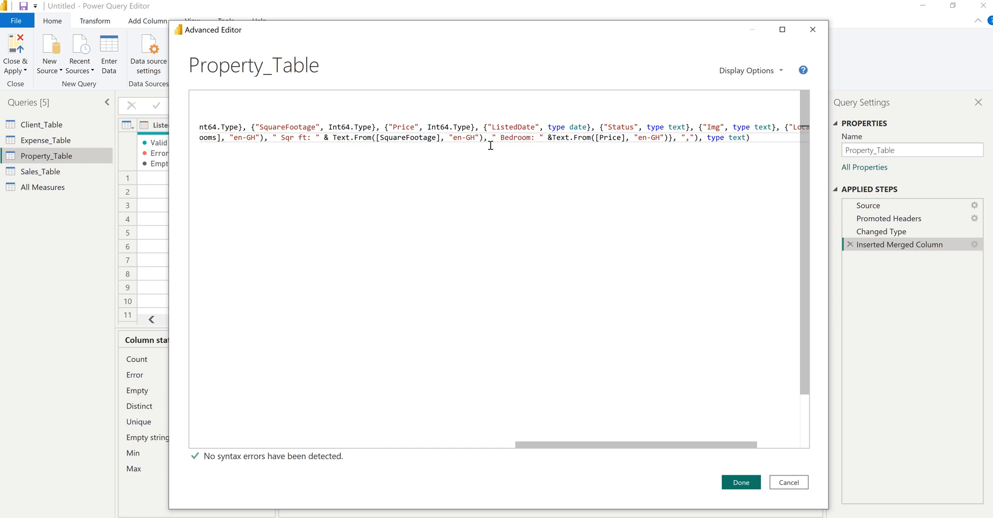
double_click(510, 138)
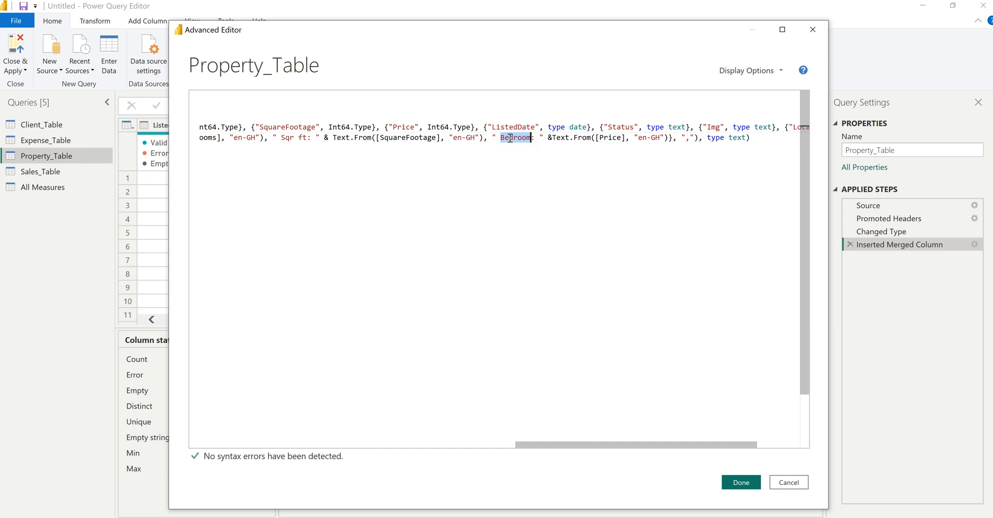
text(Price)
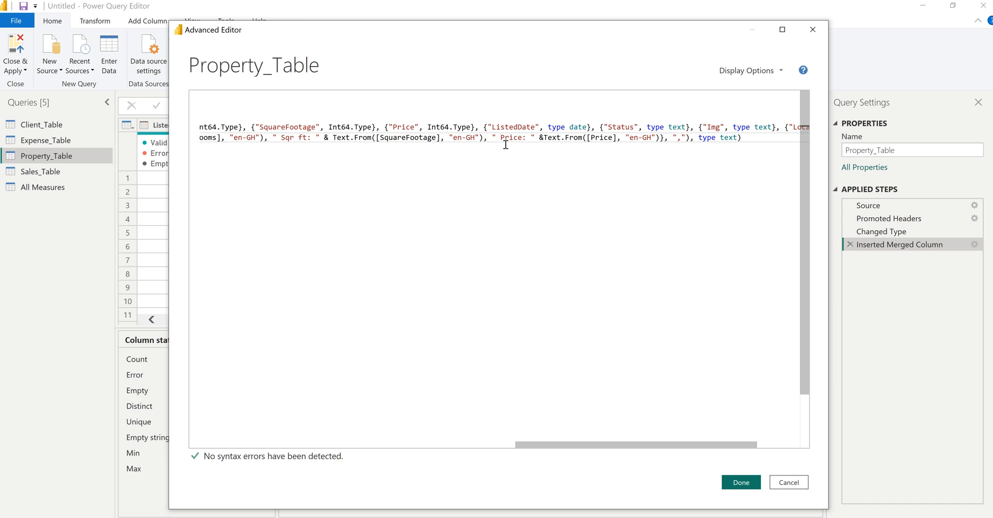
click(744, 484)
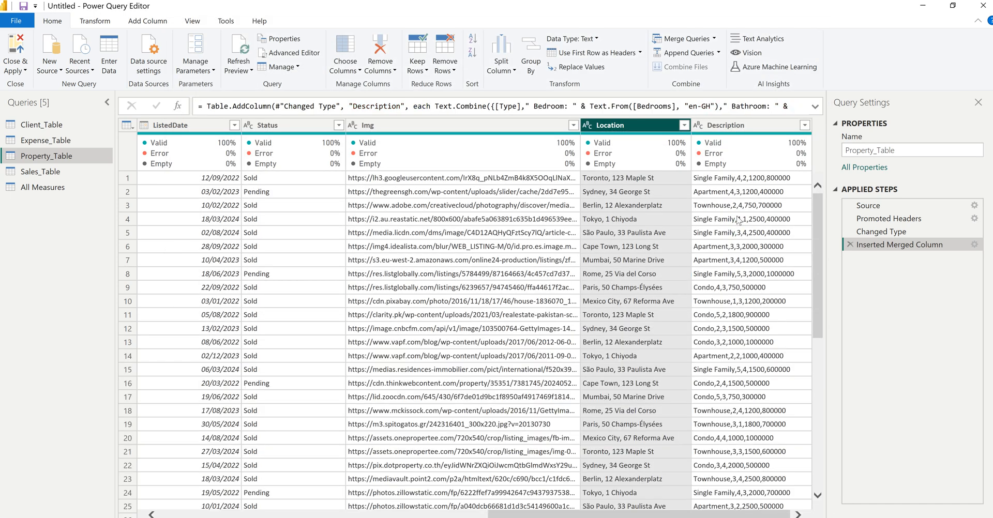
drag(736, 517, 786, 514)
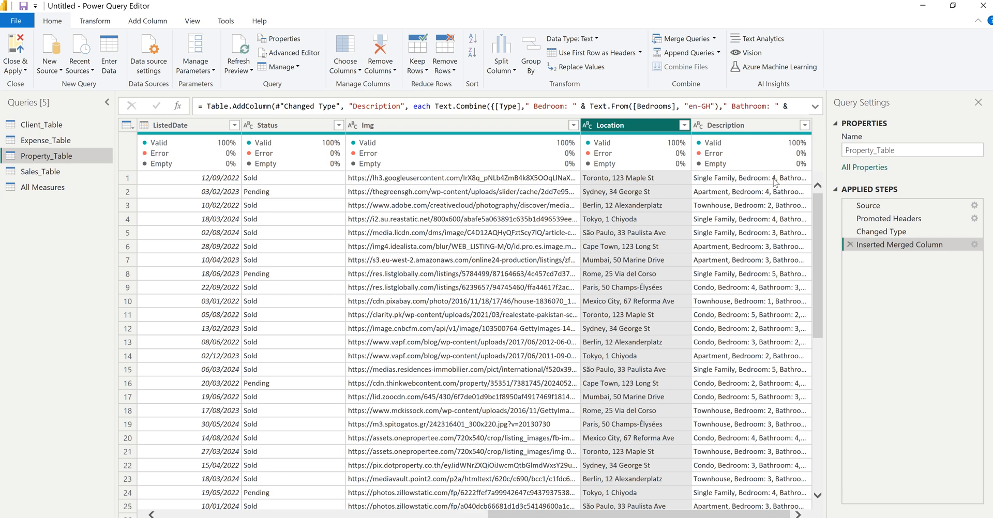
Apply the query changes and replace the PropertyID field of the report's image slicer with Description.
click(16, 48)
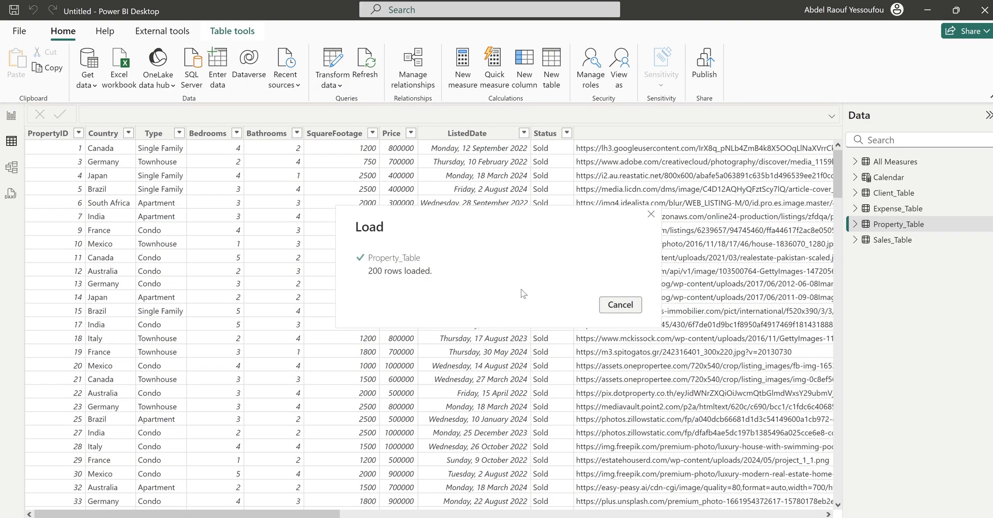
click(12, 119)
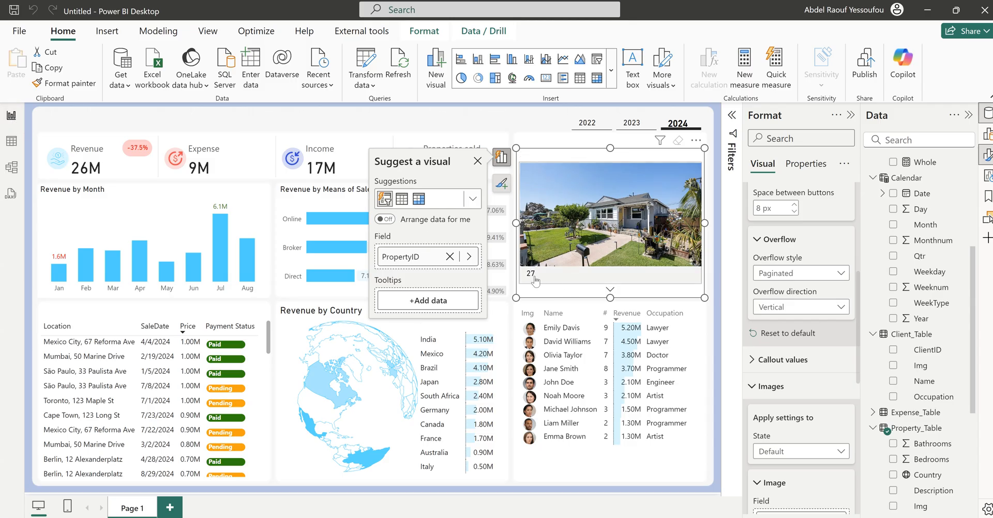
click(469, 258)
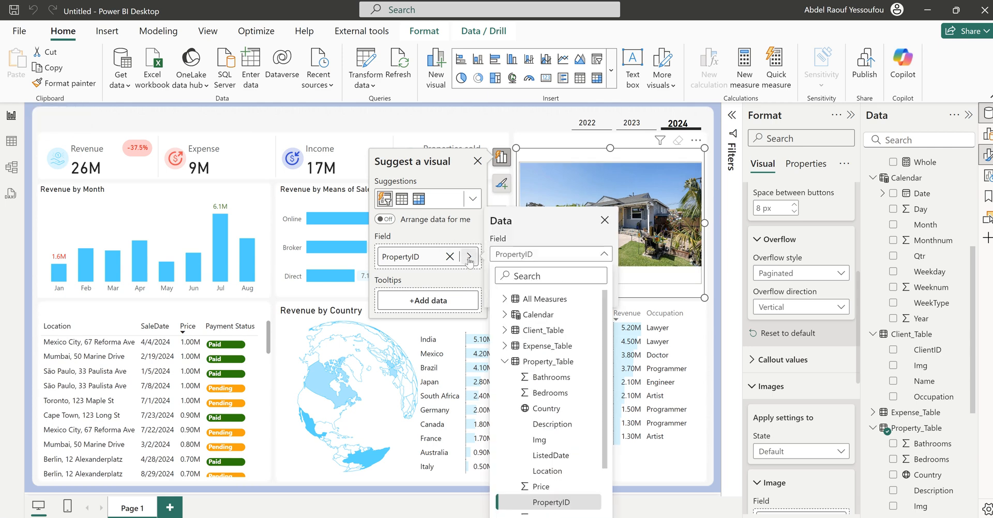
scroll(548, 388, down, 2)
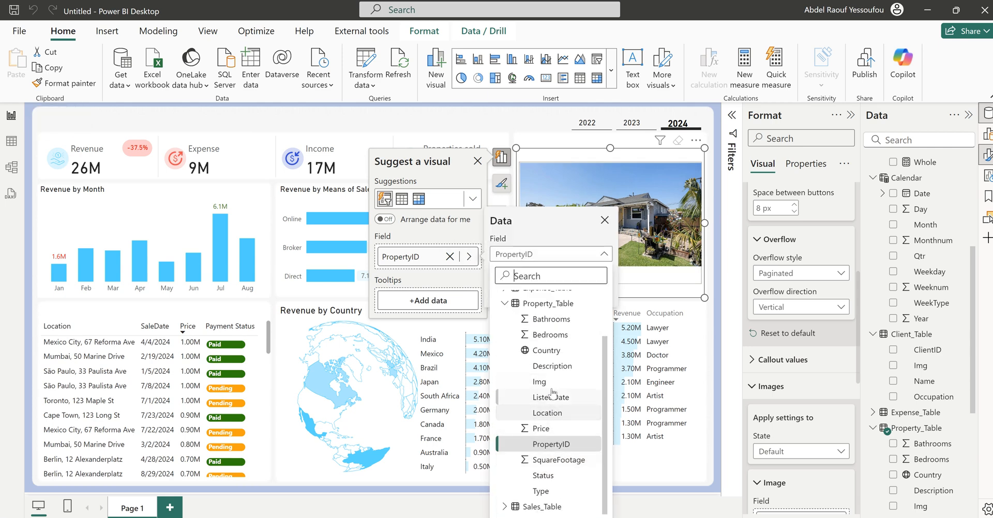
click(552, 367)
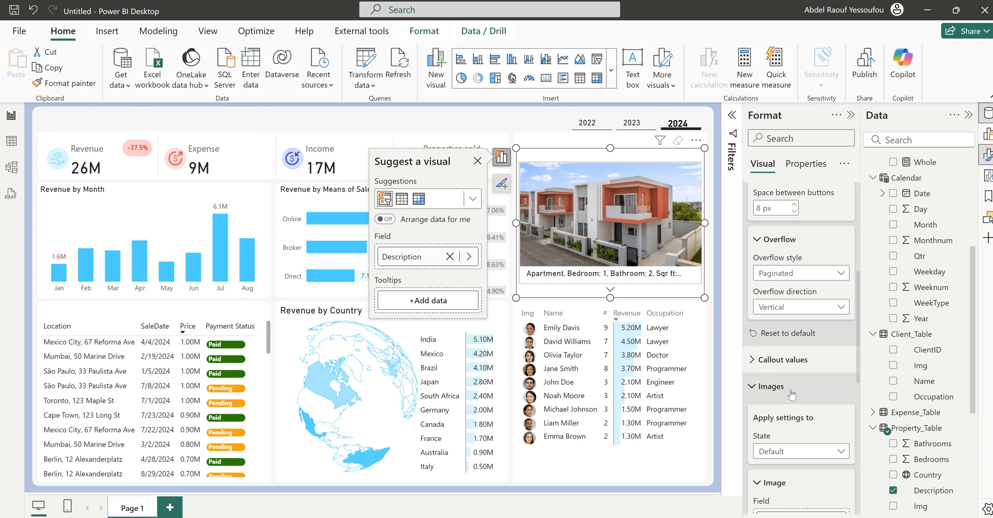
Set the font size of the image slicer's callout values to 10 for the Selected state.
scroll(790, 395, up, 5)
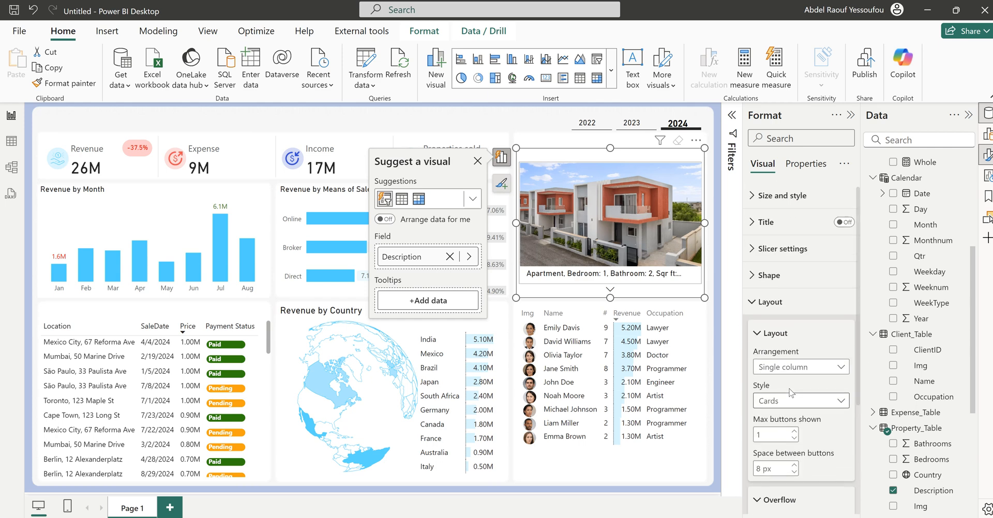
click(781, 310)
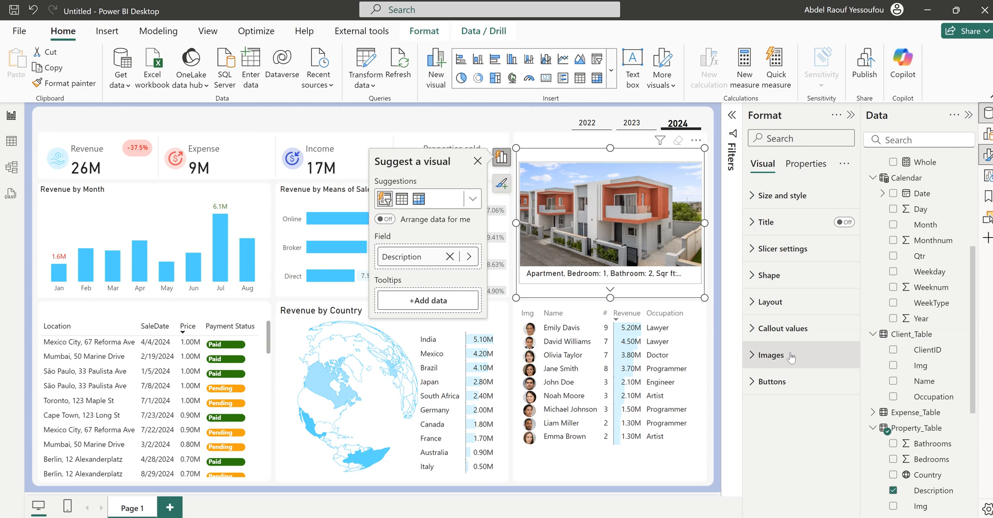
click(796, 335)
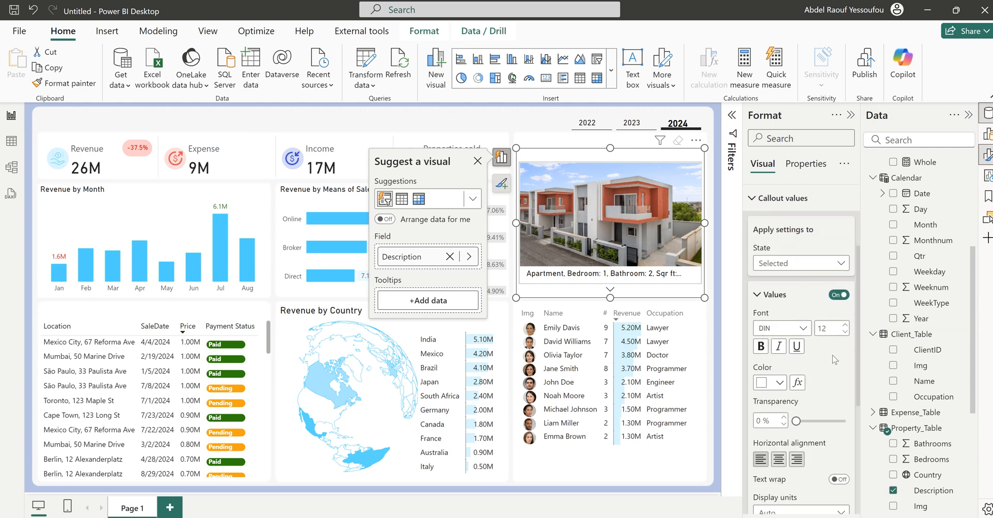
double_click(833, 329)
text(10)
drag(619, 319, 617, 284)
scroll(808, 362, down, 2)
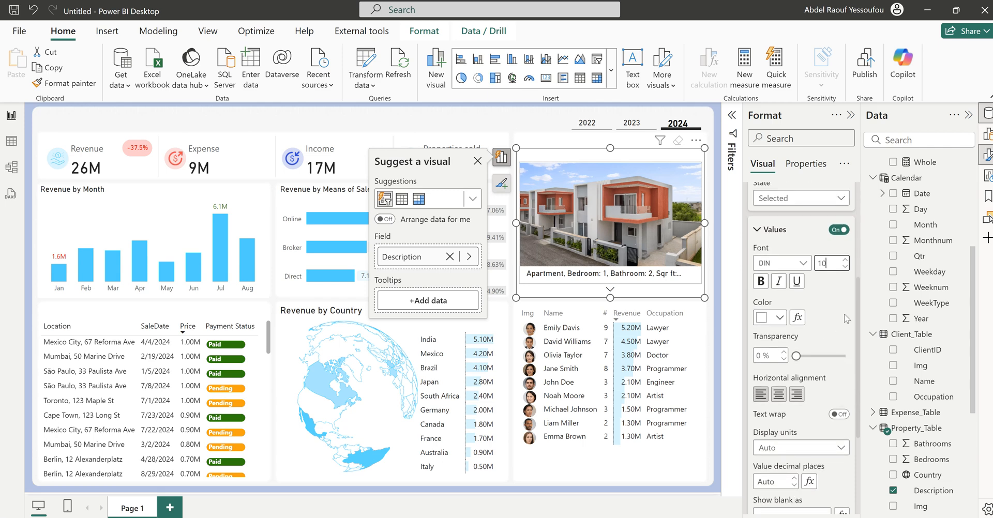
scroll(831, 341, down, 5)
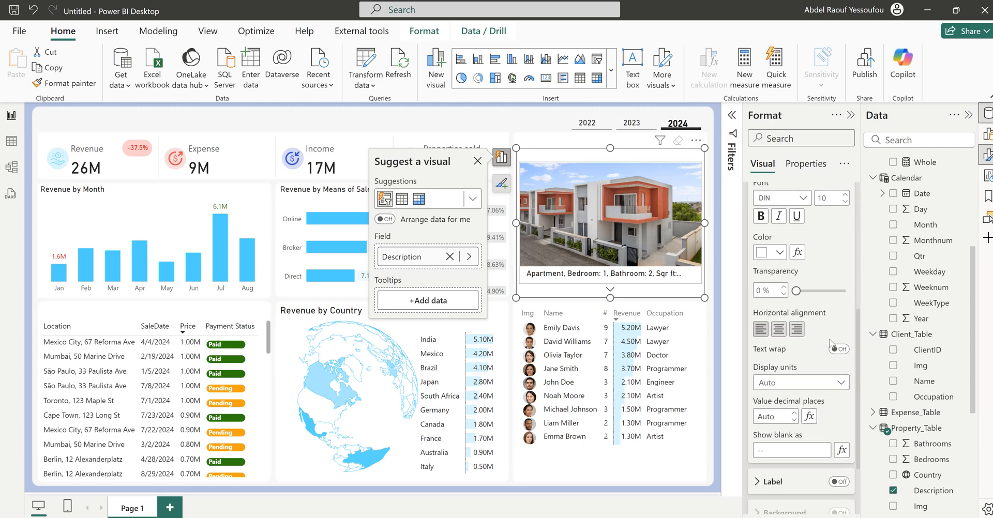
scroll(830, 345, up, 8)
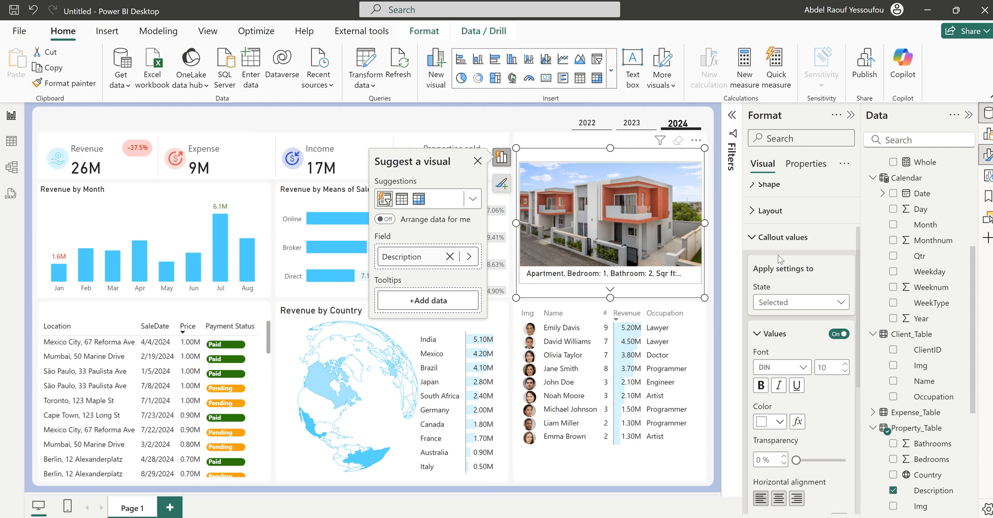
click(772, 240)
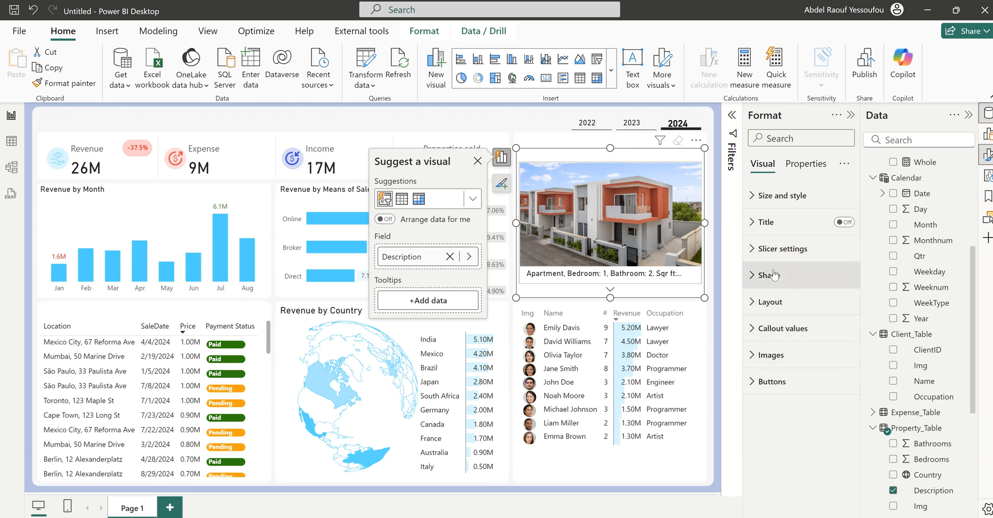
Turn off the fill and border of the slicer's buttons for the Selected state and set their padding to Narrow.
click(769, 383)
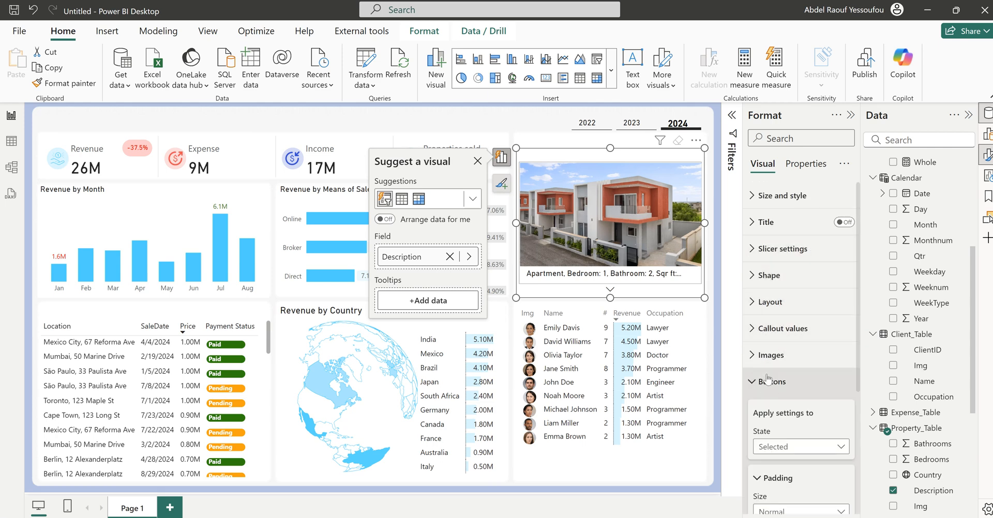
scroll(804, 448, down, 5)
click(837, 382)
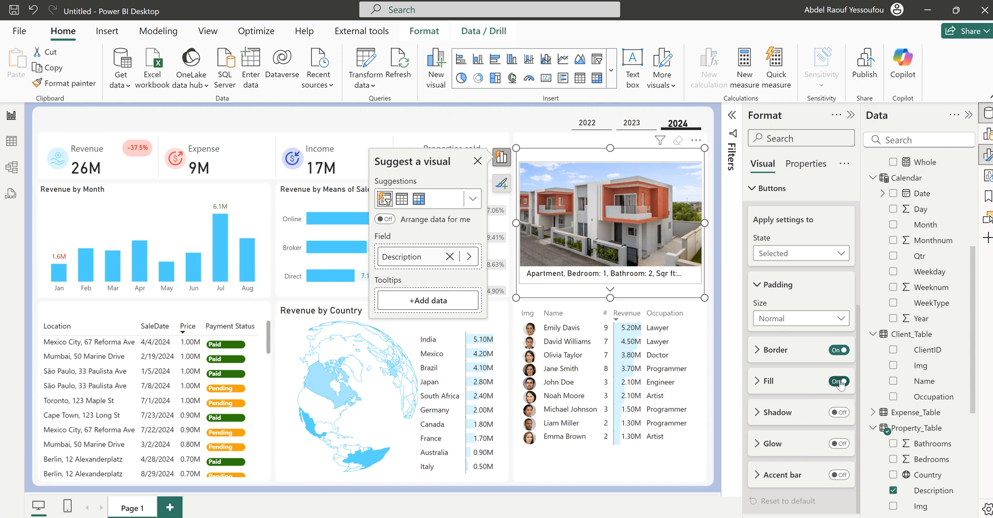
click(838, 382)
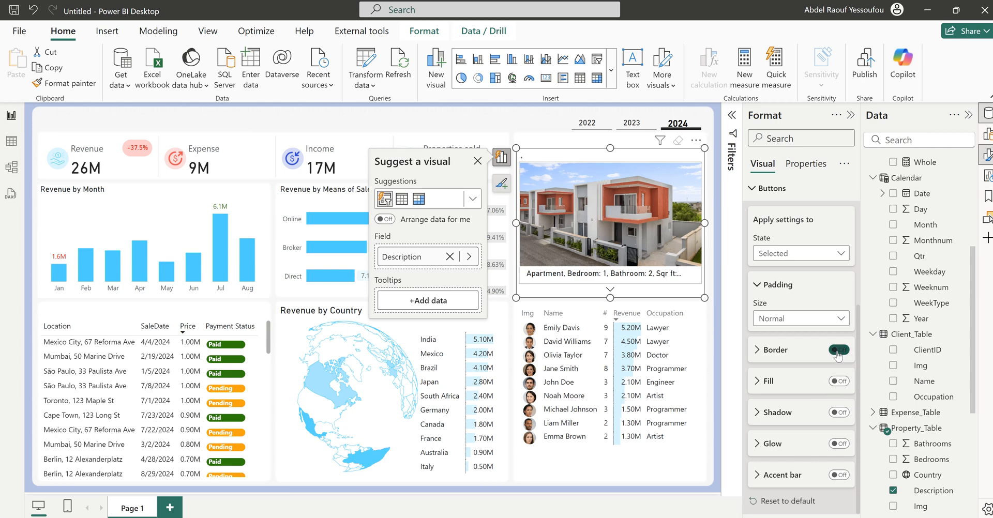
click(838, 351)
click(781, 322)
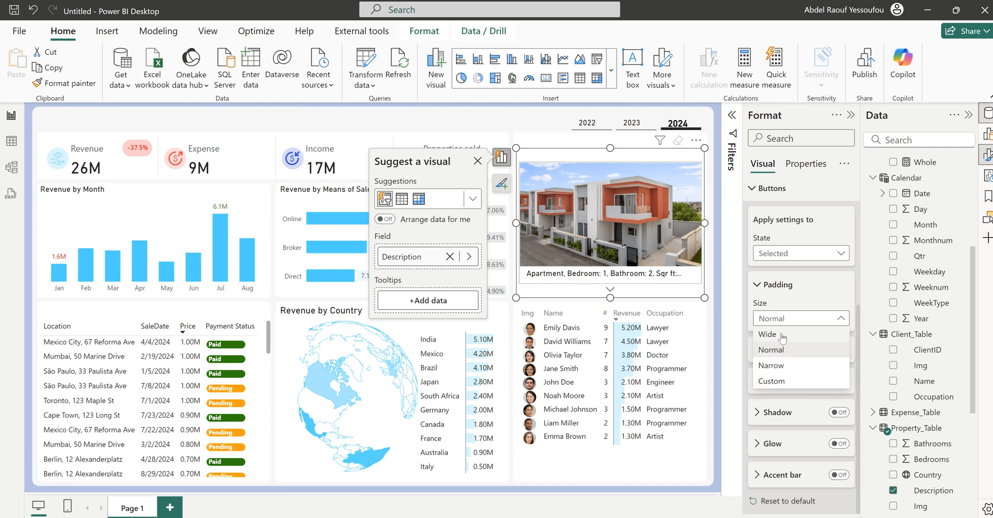
click(781, 367)
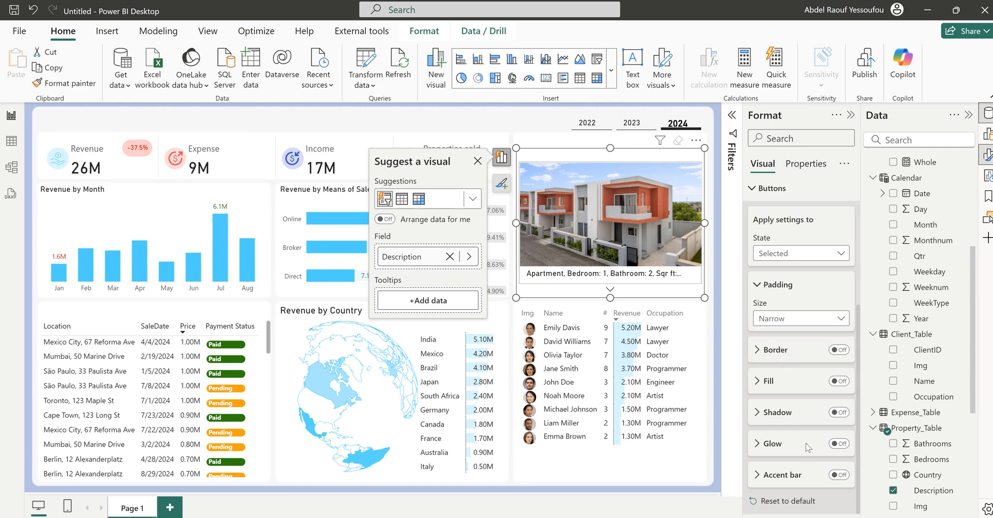
scroll(782, 372, up, 4)
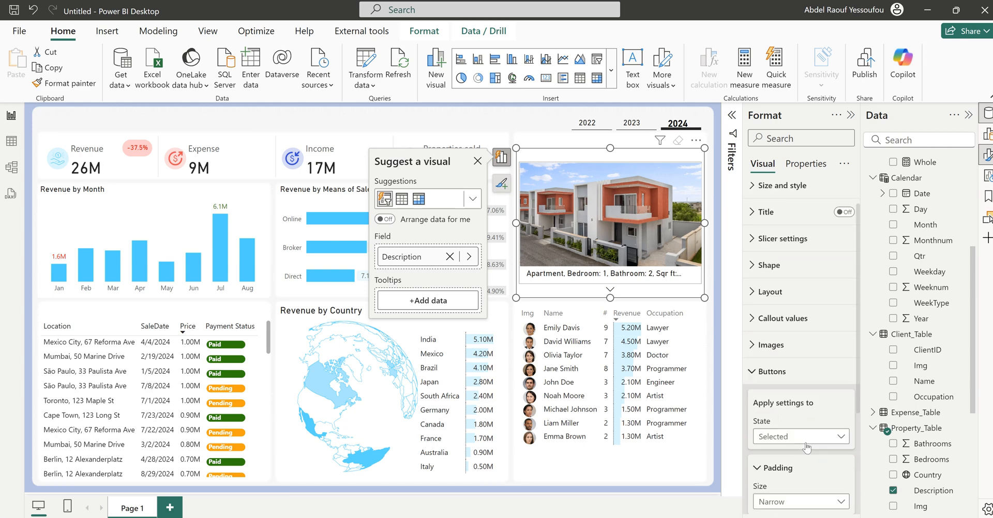
click(770, 382)
Review the slicer's image settings, including image fit, position, spacing and padding.
click(771, 355)
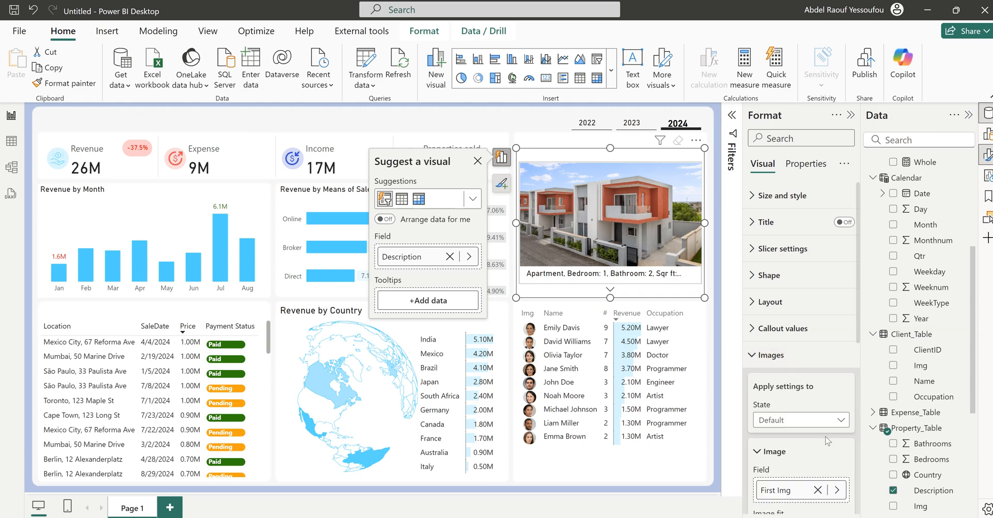
scroll(828, 440, down, 6)
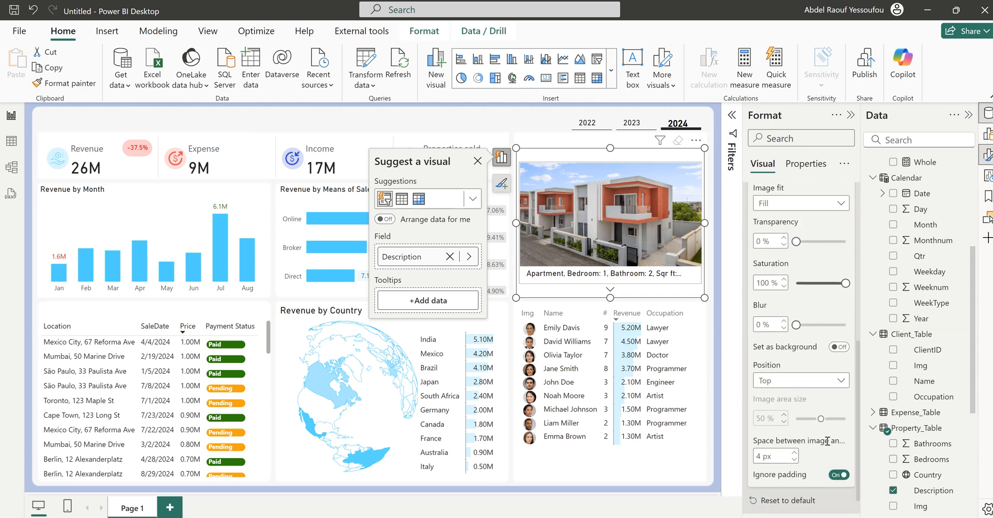
scroll(827, 441, down, 1)
scroll(827, 444, up, 5)
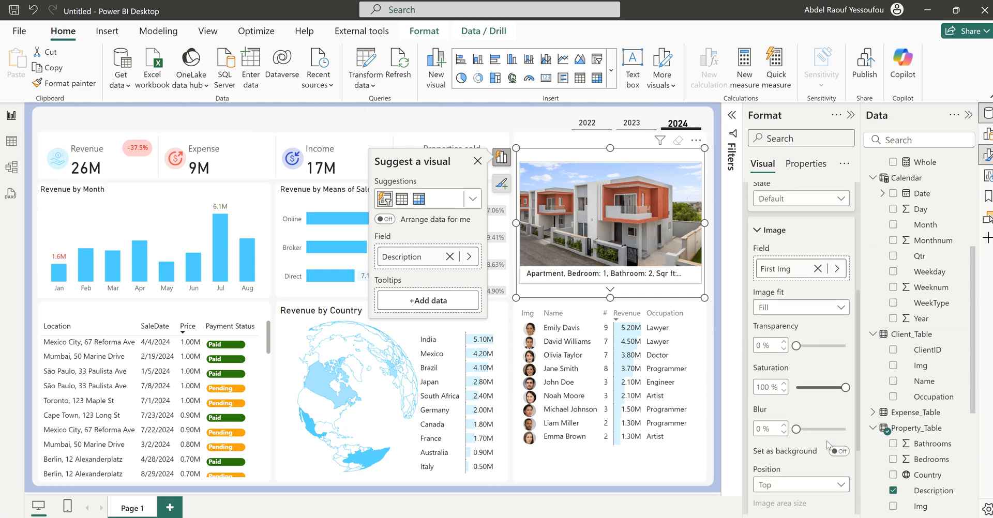
scroll(827, 444, down, 5)
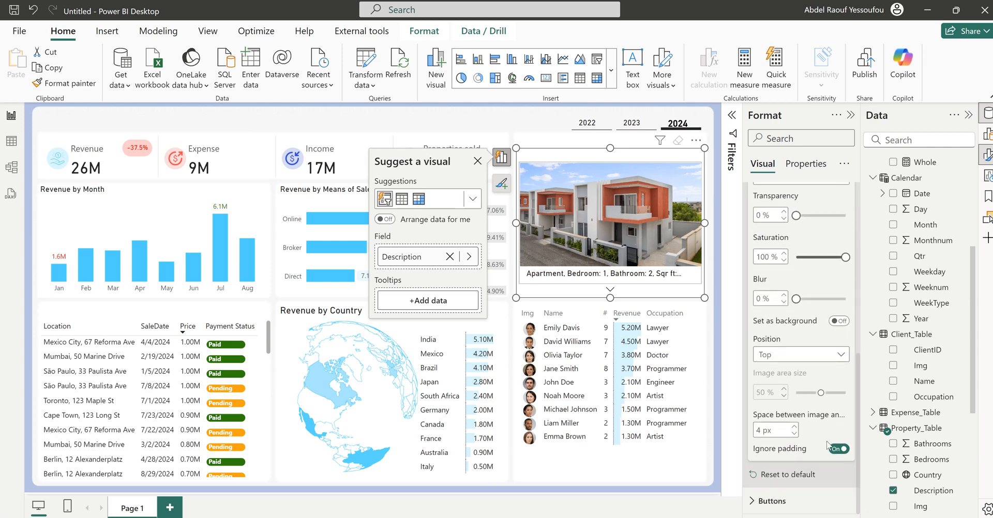
scroll(827, 445, up, 10)
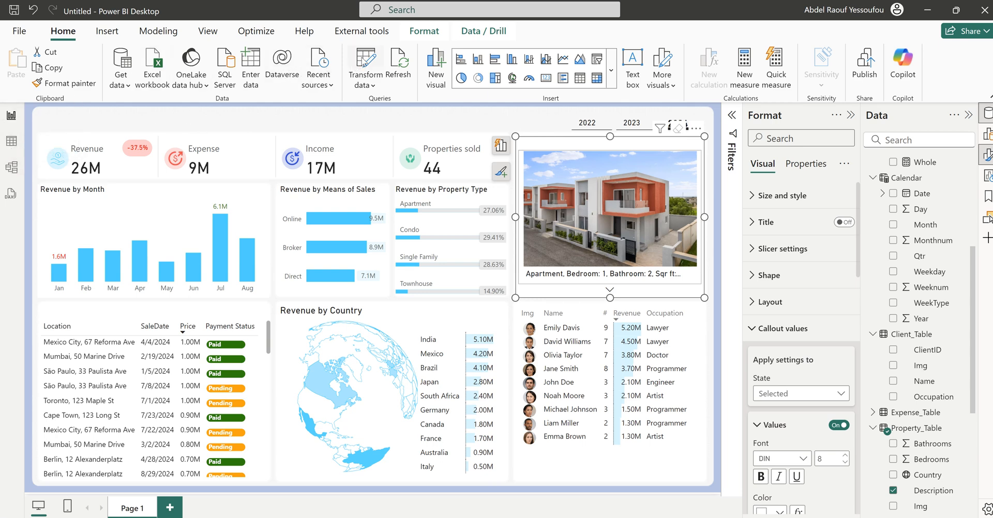
In the Advanced Editor of the Property_Table query, shorten the Bedroom label in the Description formula to "B. R.:".
click(365, 58)
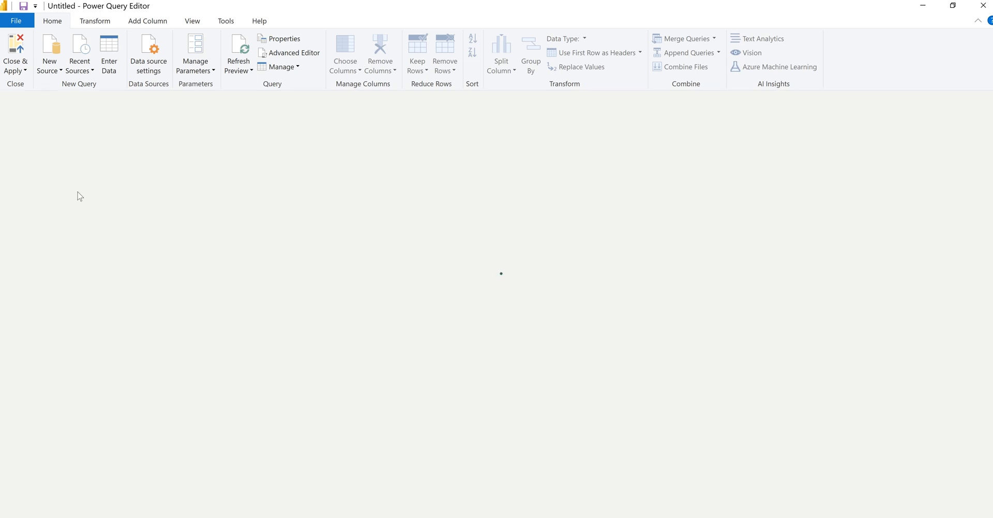
click(55, 158)
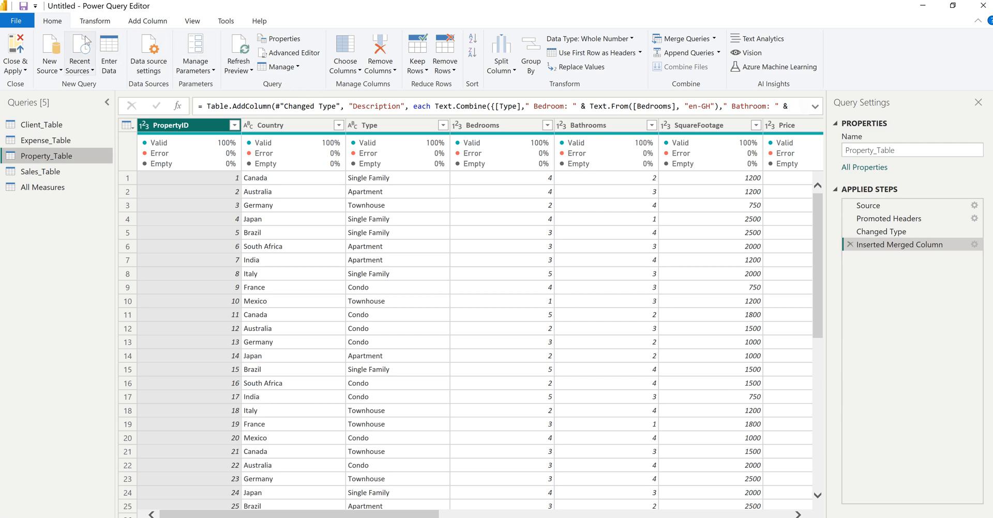
click(287, 54)
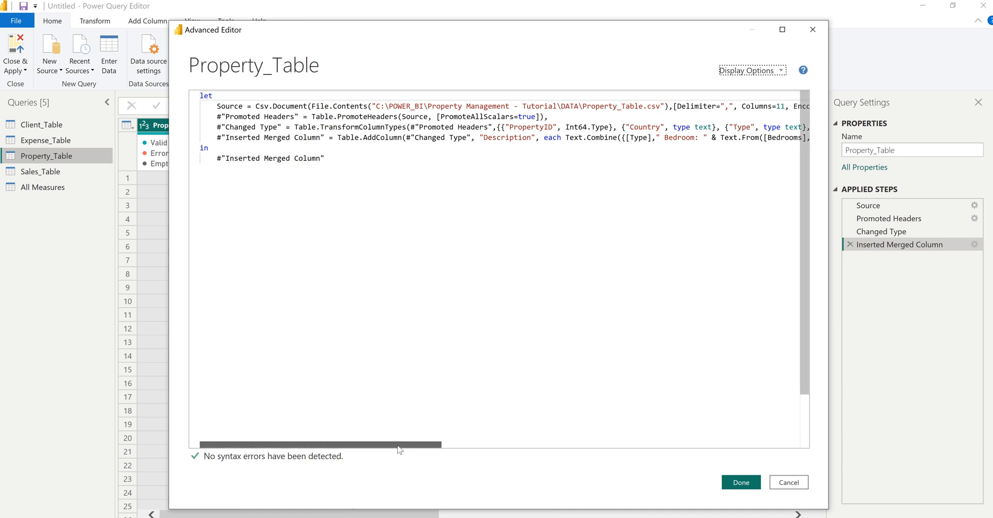
drag(398, 445, 502, 445)
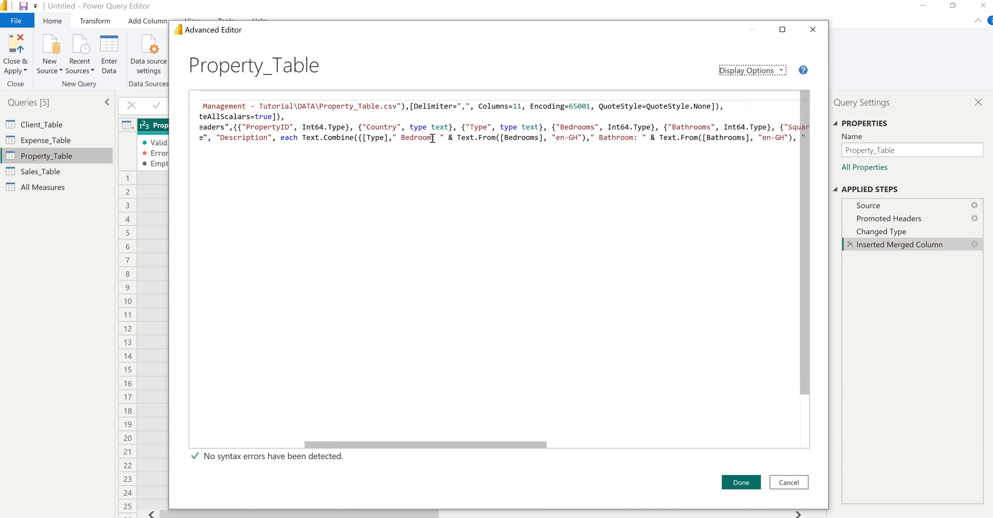
drag(432, 138, 418, 138)
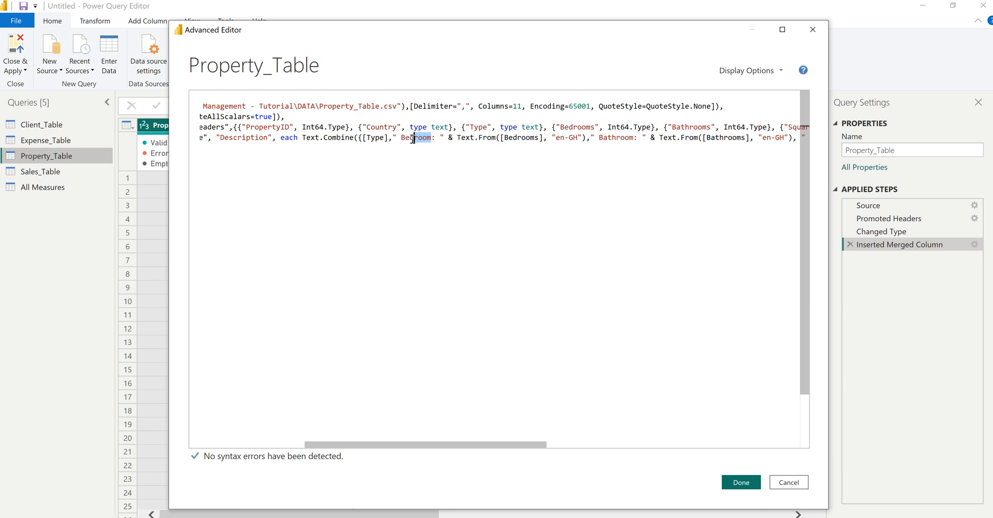
text(R)
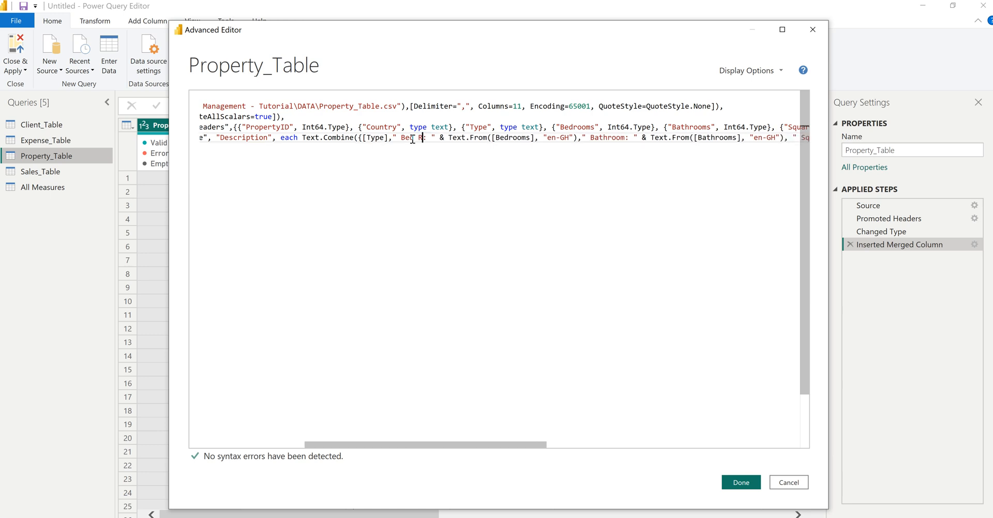
key(BackSpace)
key(BackSpace)
key(BackSpace)
key(BackSpace)
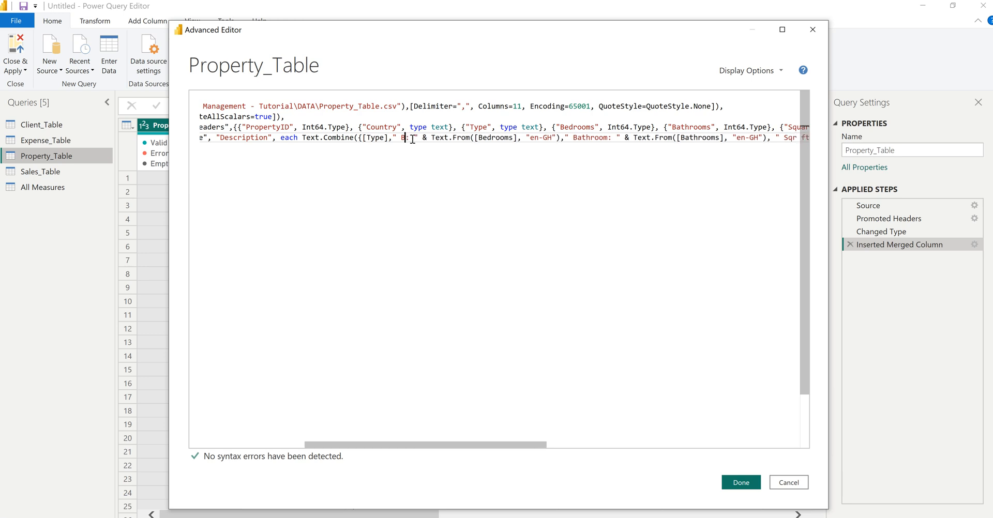
text(.R.)
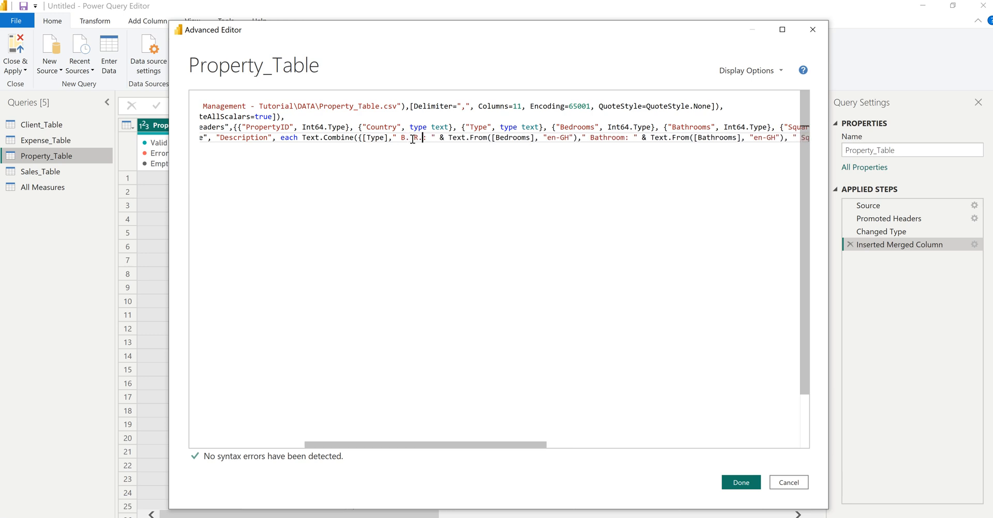
Shorten the Bathroom label in the Description formula to "Bath R.:".
double_click(608, 137)
shift+click(608, 136)
key(BackSpace)
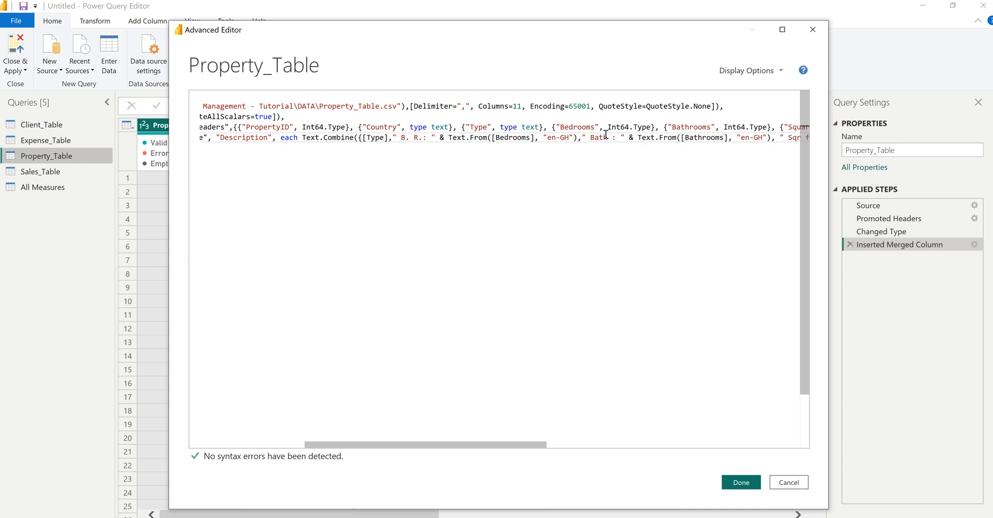
text(R)
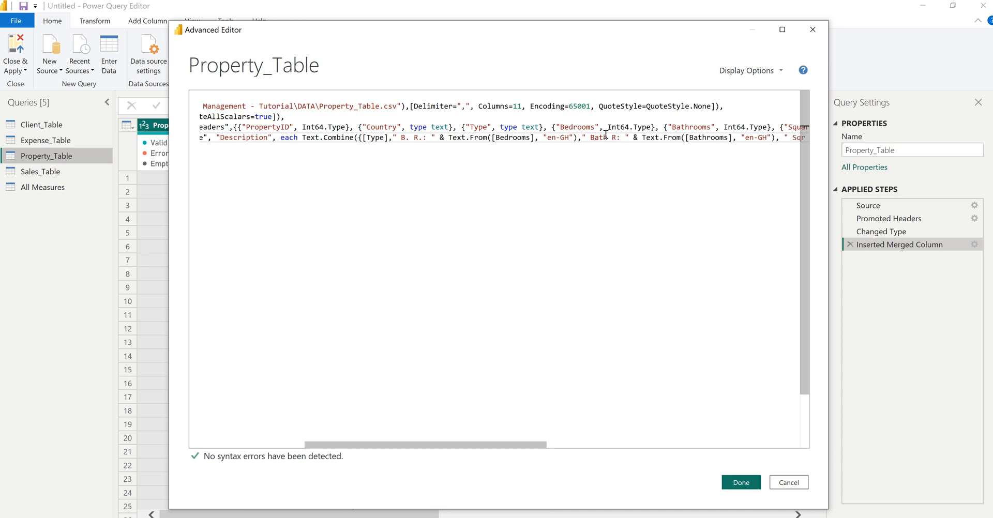
text(.)
Remove the " Price: " label from the Description formula and apply the query changes to the report.
drag(535, 443, 698, 454)
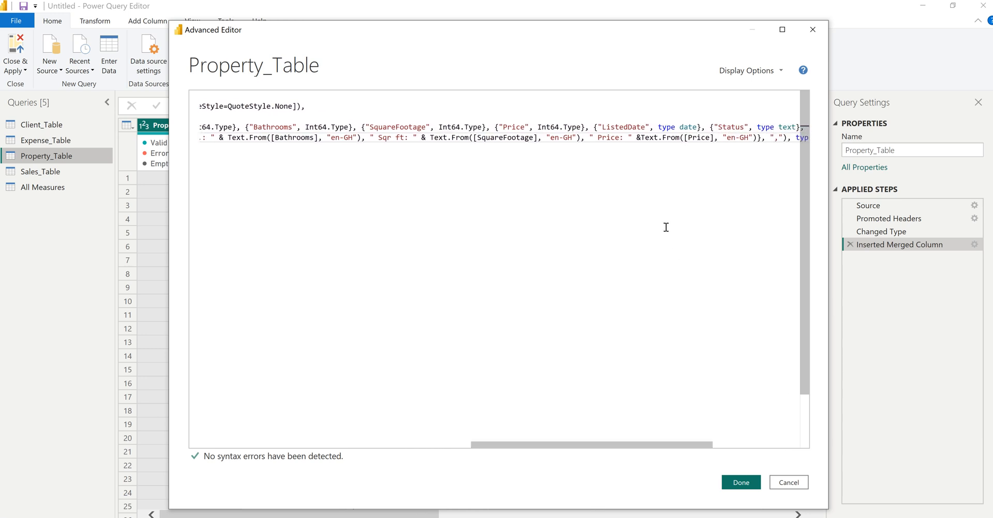
drag(641, 138, 588, 137)
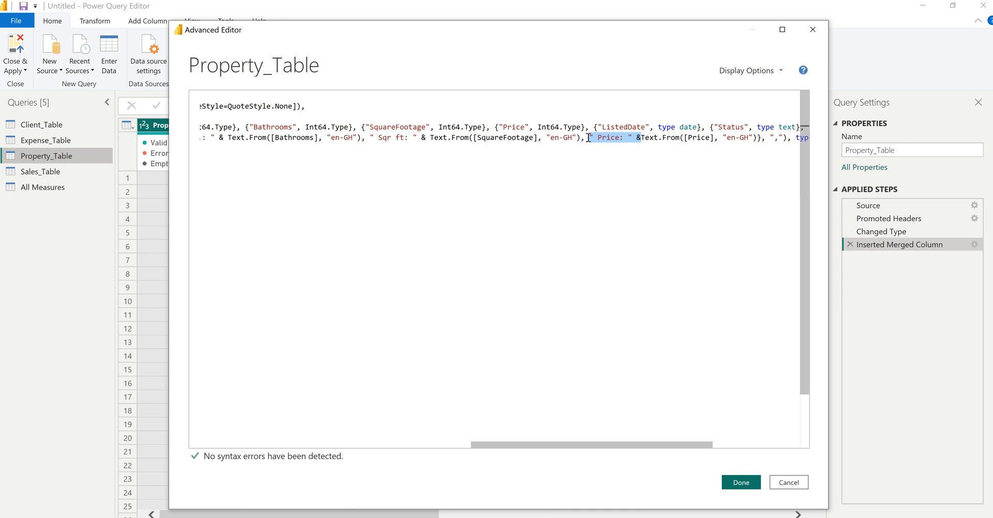
key(Delete)
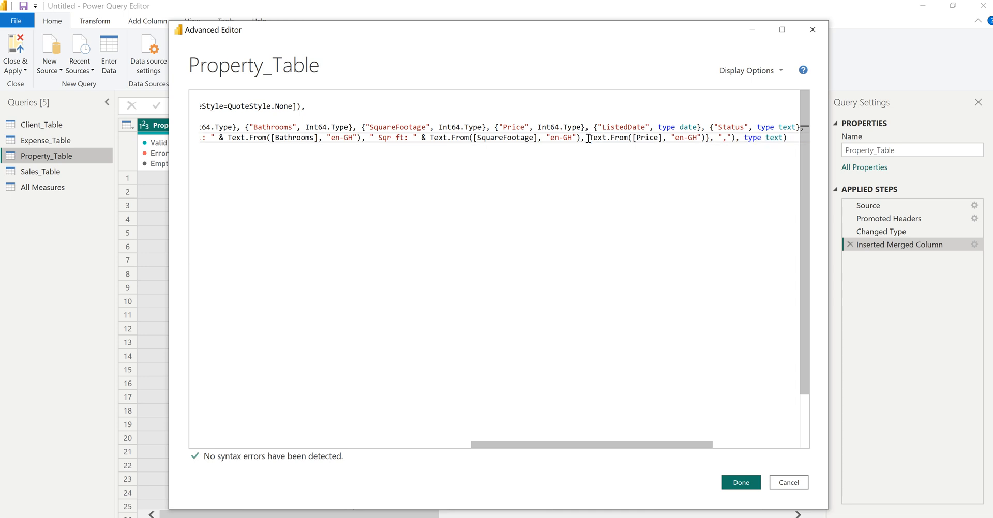
click(742, 483)
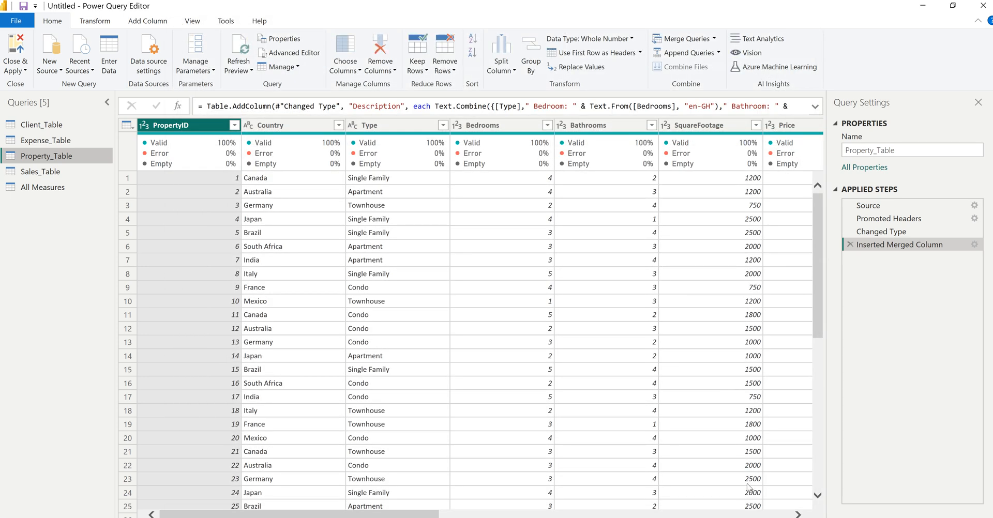
click(22, 47)
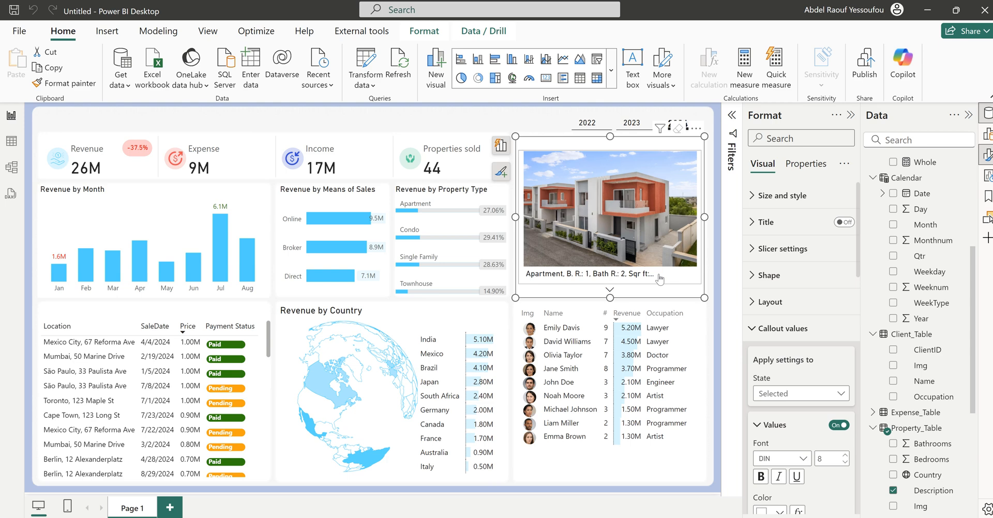
Widen the image slicer to about 359 by extending it toward the Revenue by Property Type chart.
mouse_move(515, 217)
mouse_down()
mouse_move(436, 228)
mouse_move(506, 229)
mouse_up()
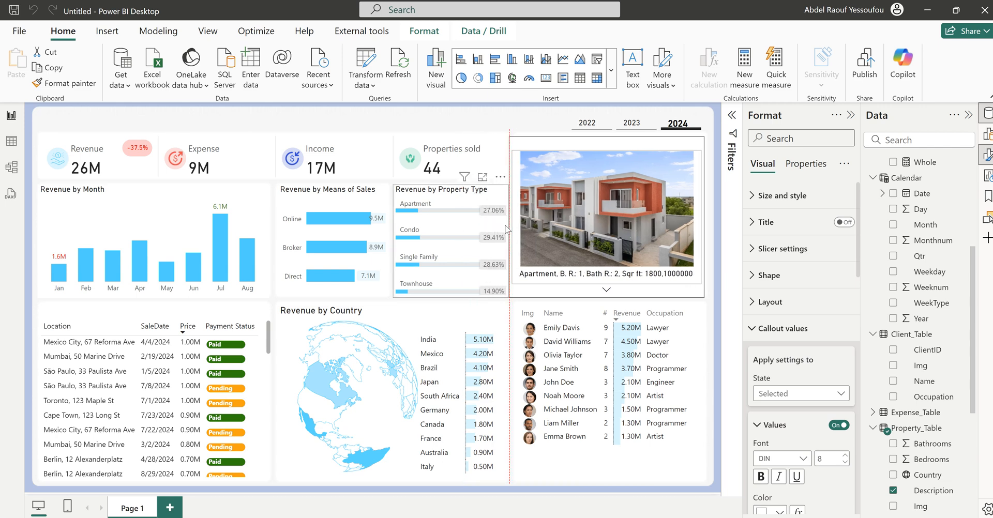
drag(609, 227, 609, 228)
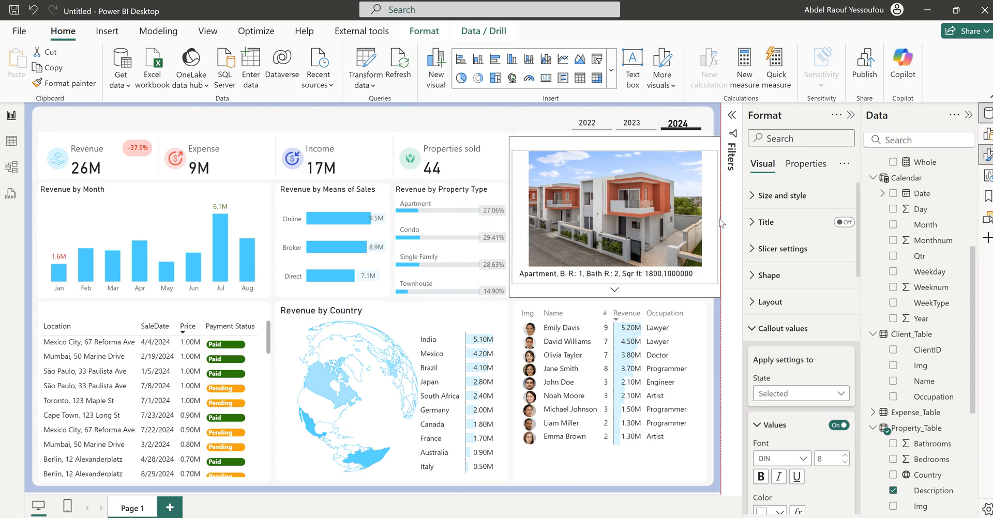
drag(704, 217, 711, 223)
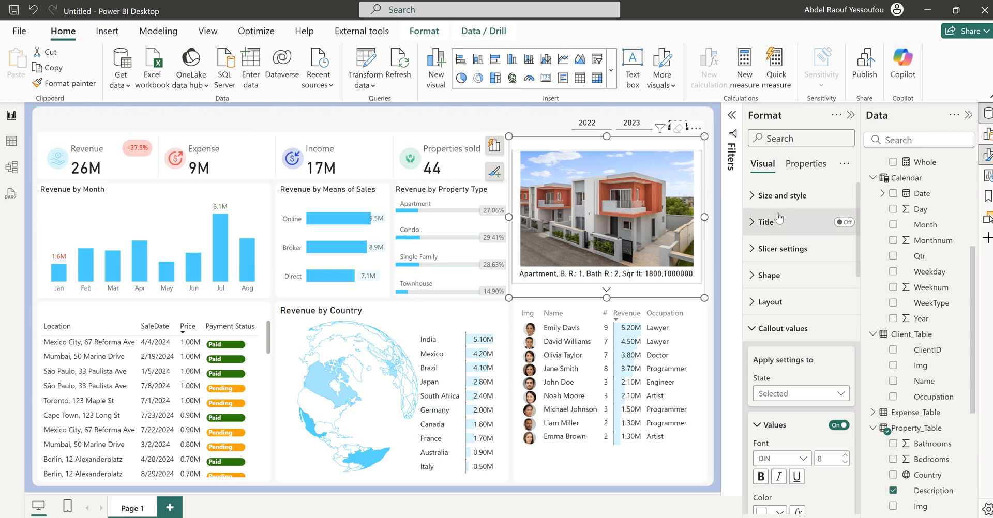
click(782, 196)
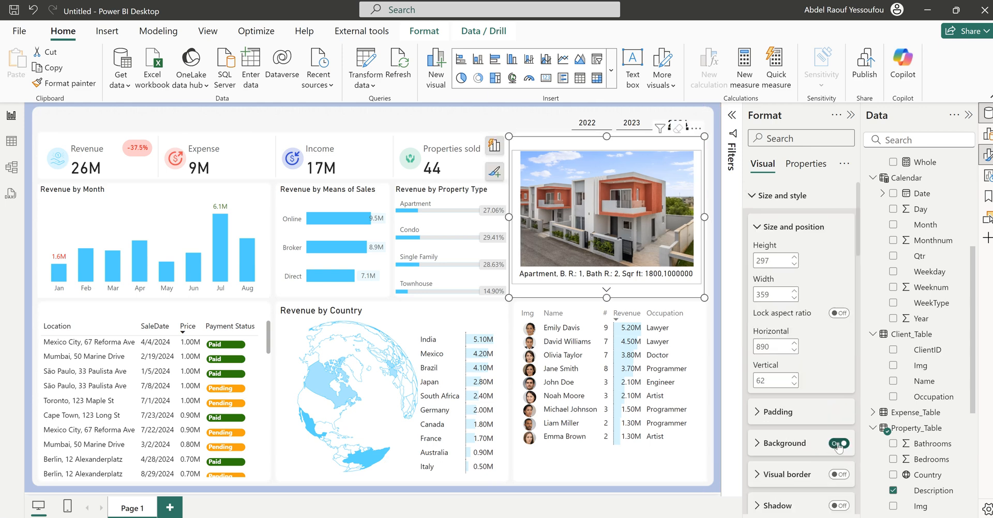
click(782, 203)
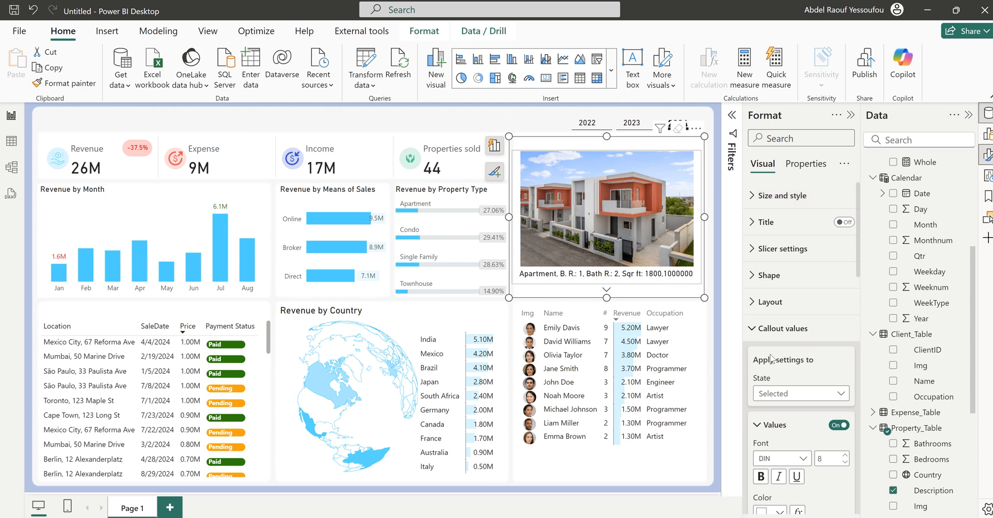
scroll(781, 368, down, 3)
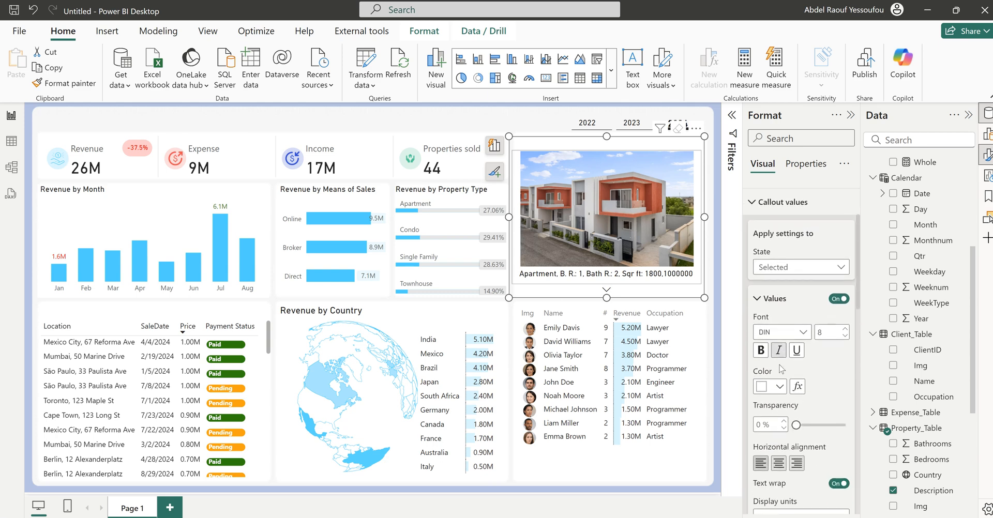
click(777, 202)
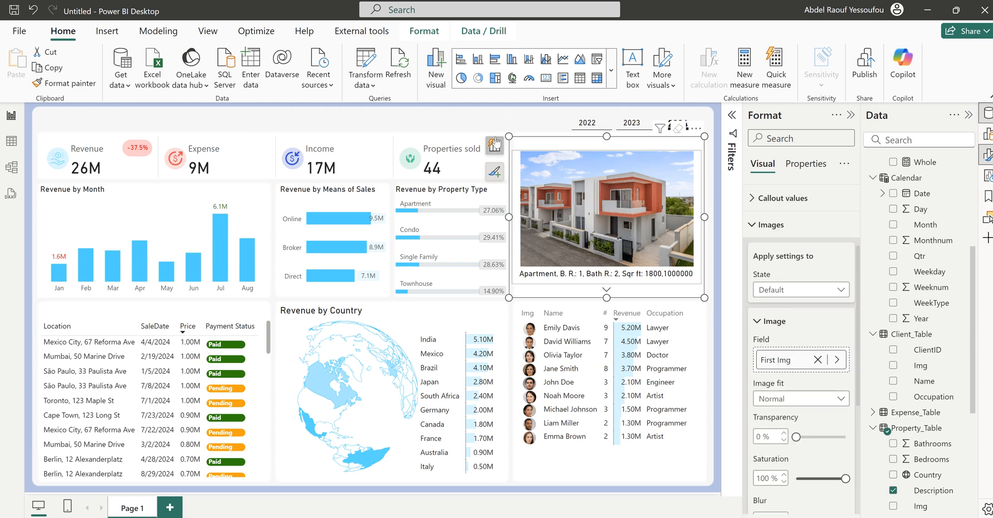
Add a text box reading "Property Management Dashboard" and set its font size to 16.
click(499, 110)
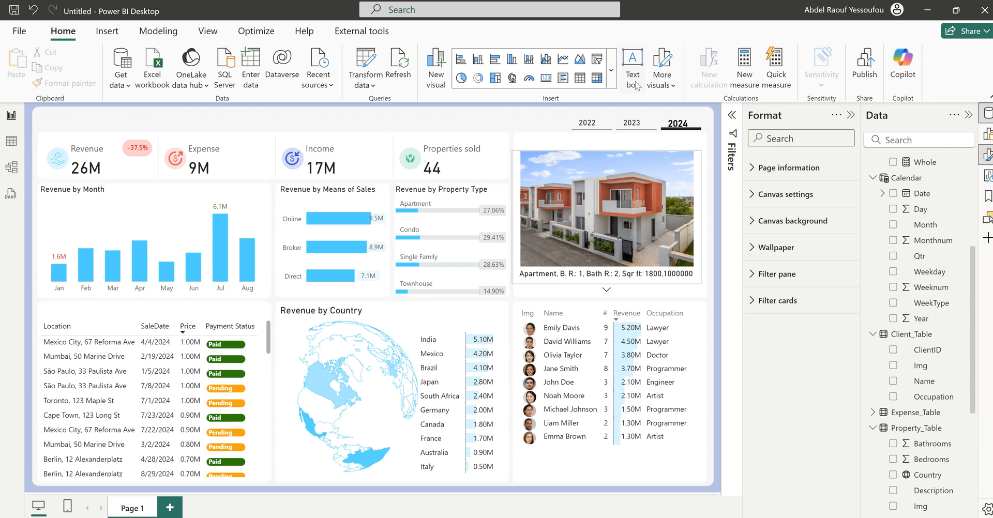
click(636, 62)
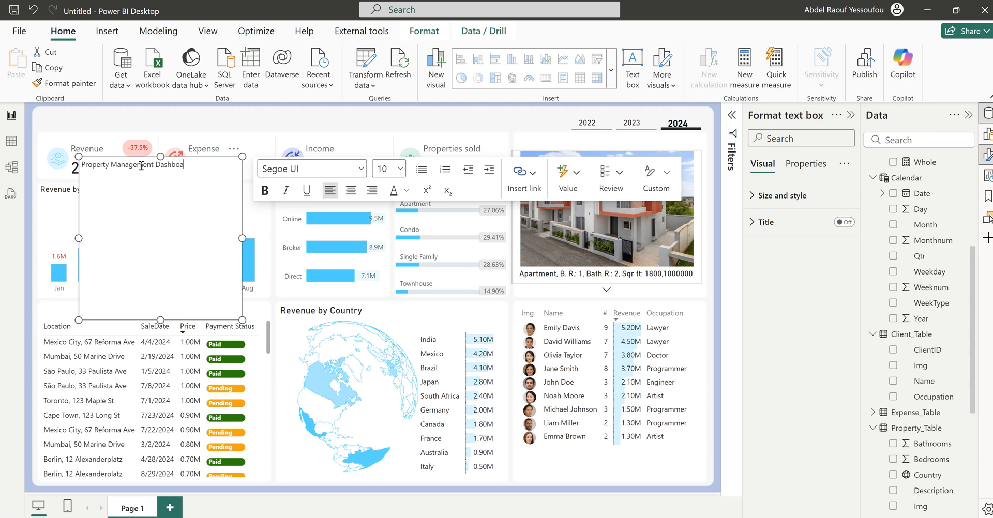
triple_click(141, 165)
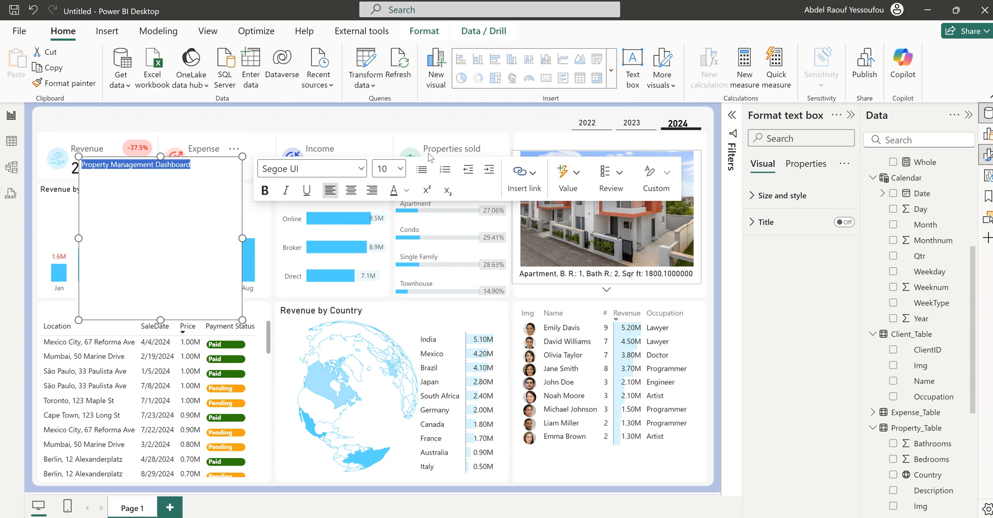
click(401, 169)
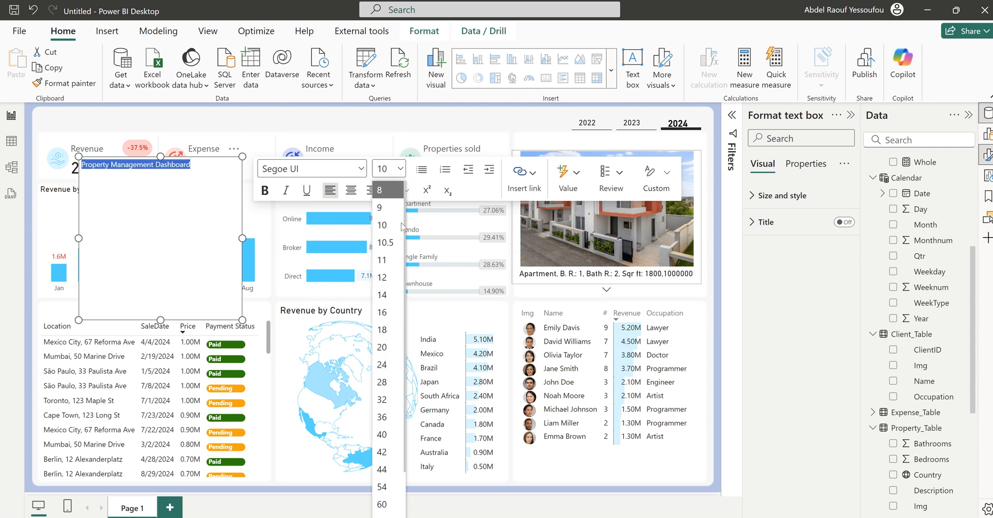
click(390, 311)
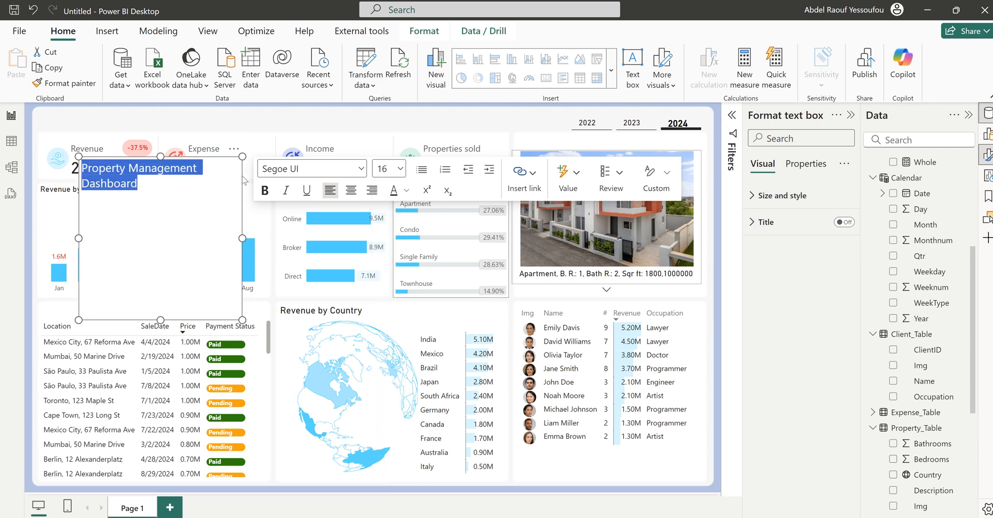
Resize the title text box to about 467 by 51 in the empty page header and turn off its background.
drag(243, 238, 333, 238)
drag(206, 319, 206, 184)
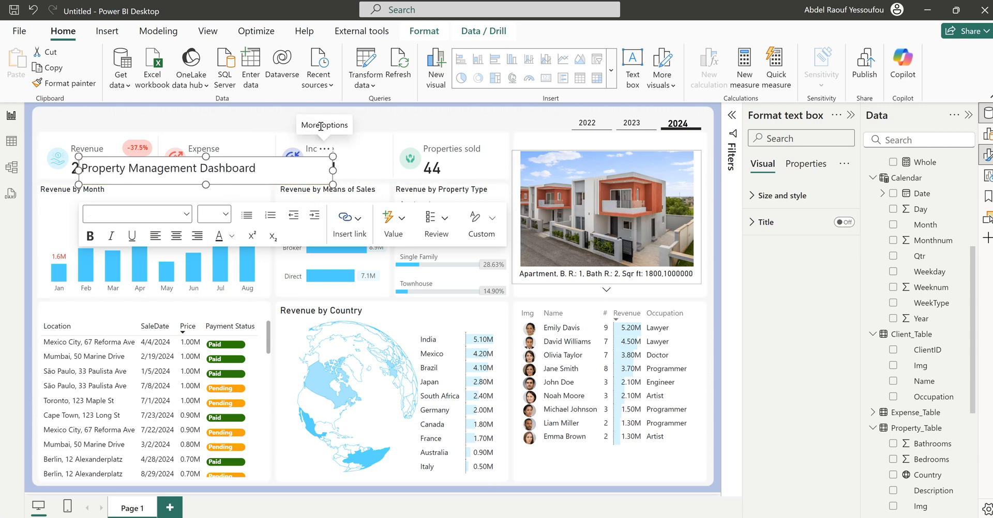
drag(326, 156, 287, 105)
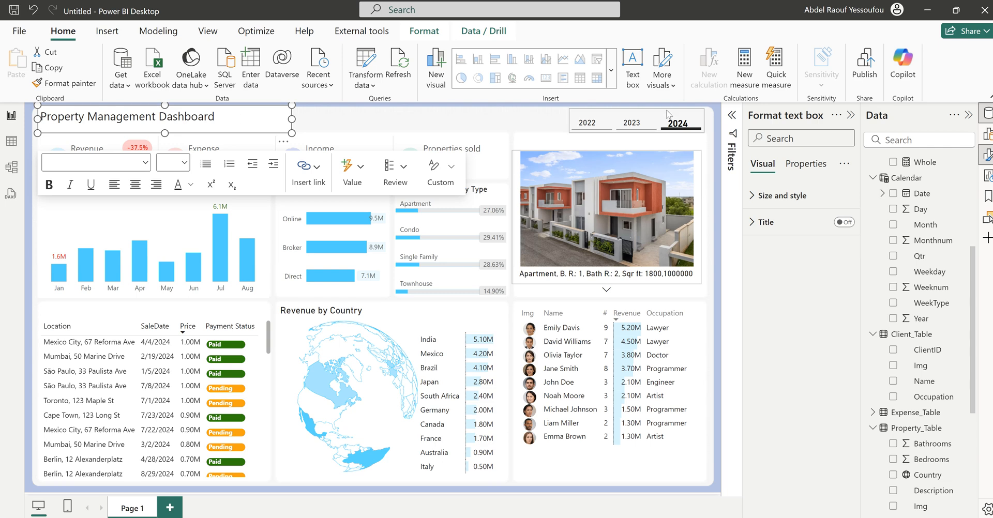
click(782, 195)
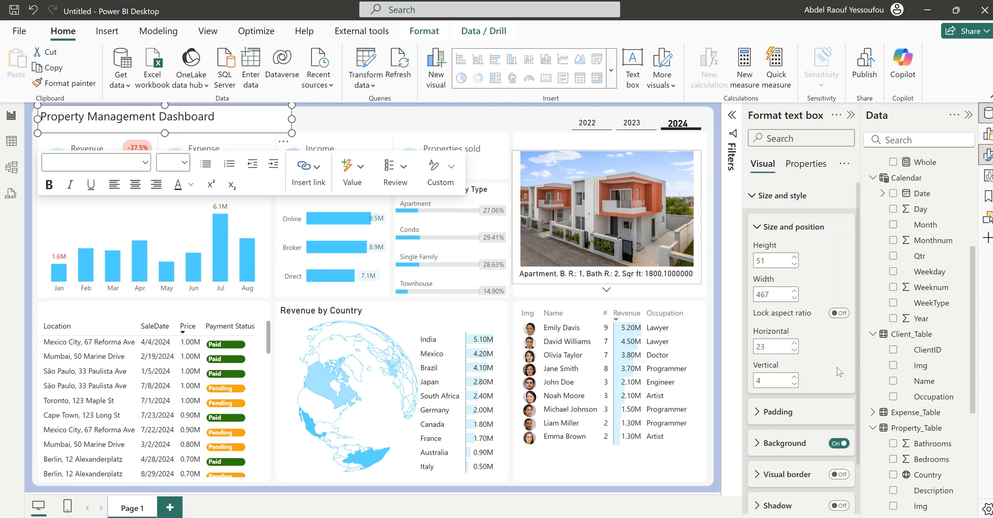
click(838, 443)
Make "Property Management" bold and "Dashboard" italic in the title text box.
drag(233, 117, 32, 120)
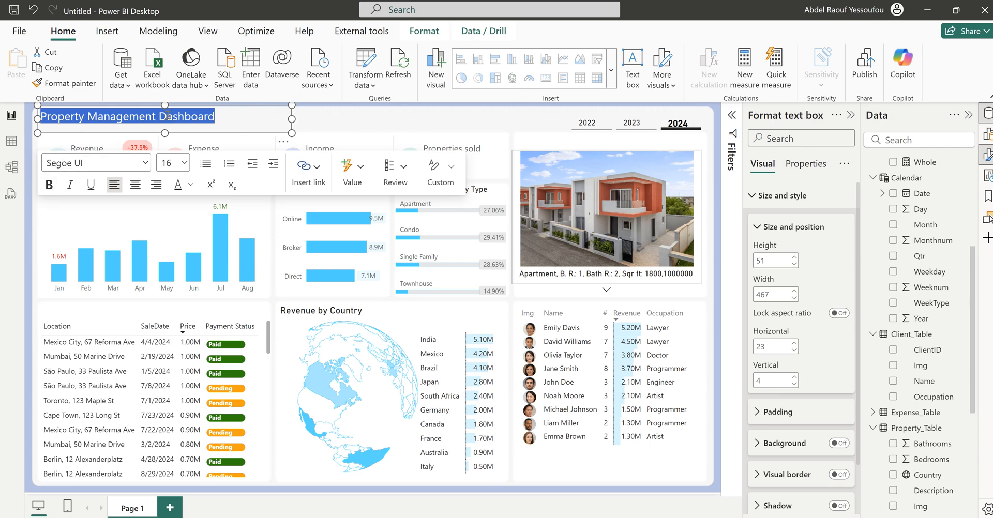
drag(159, 116, 34, 122)
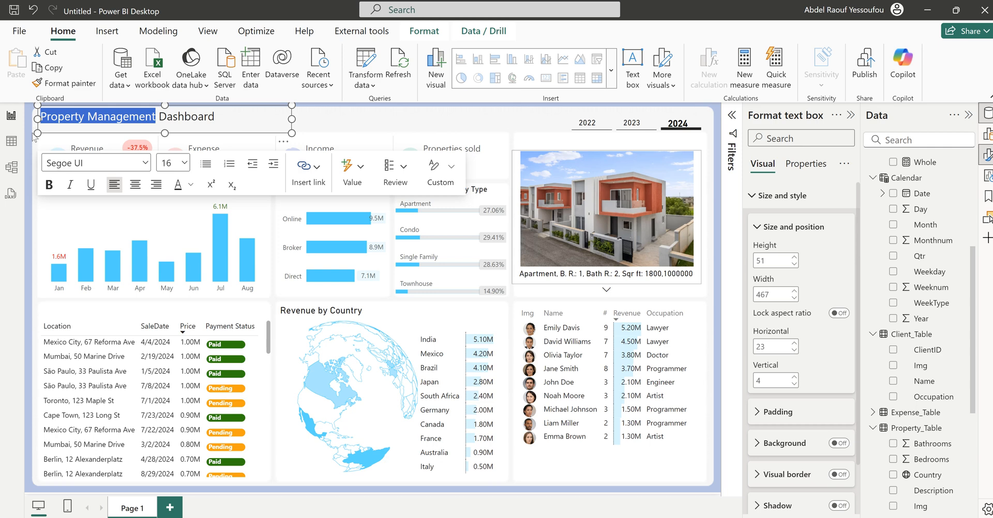
click(48, 186)
drag(227, 116, 170, 117)
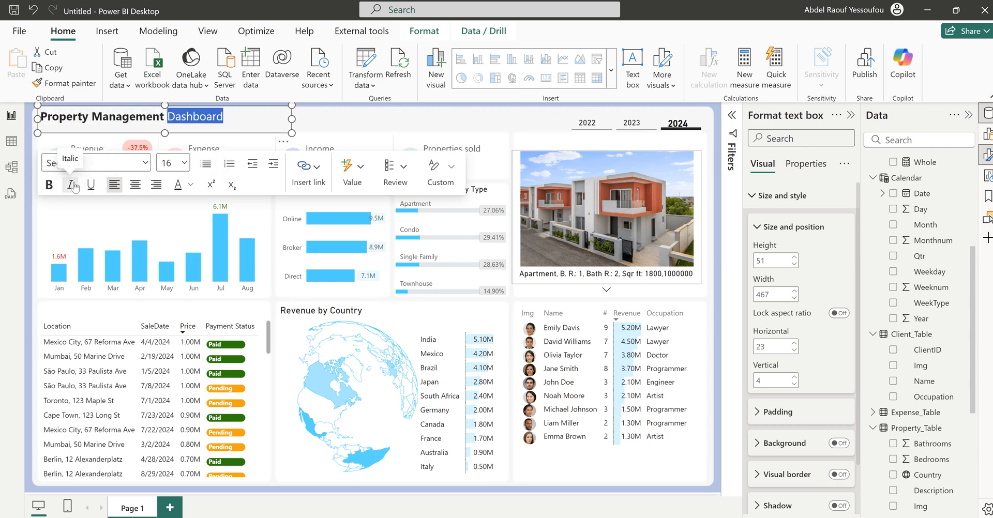
Color "Property Management" in the page title with the bright blue theme color.
drag(164, 117, 48, 116)
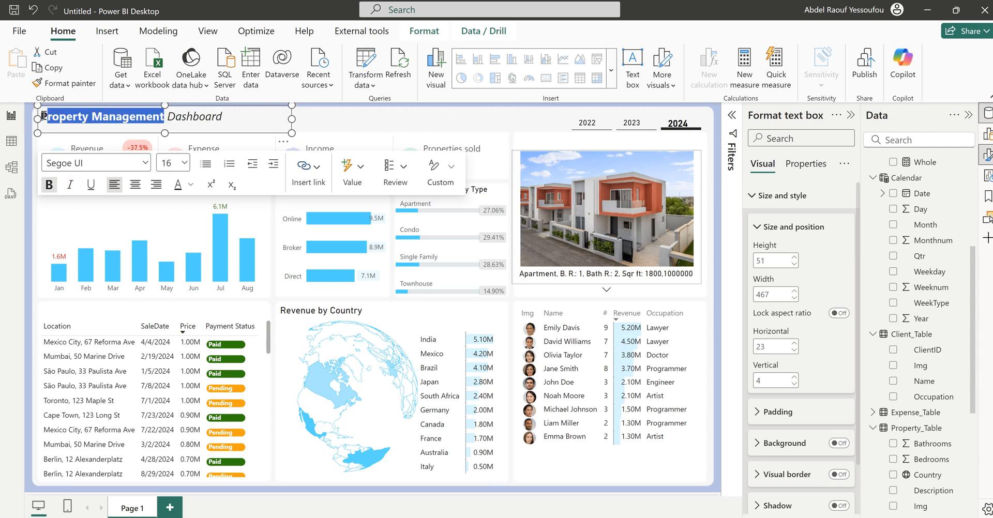
drag(44, 116, 40, 116)
click(193, 187)
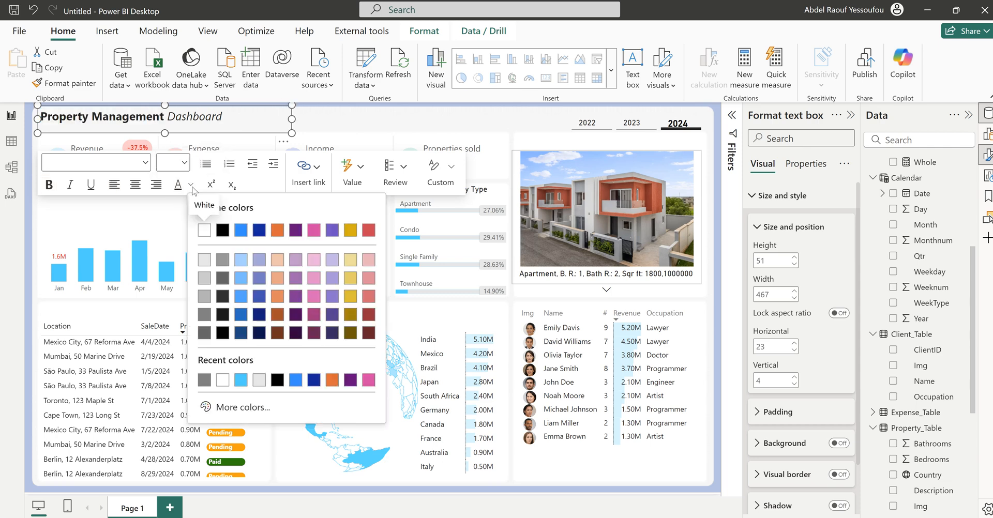
click(162, 116)
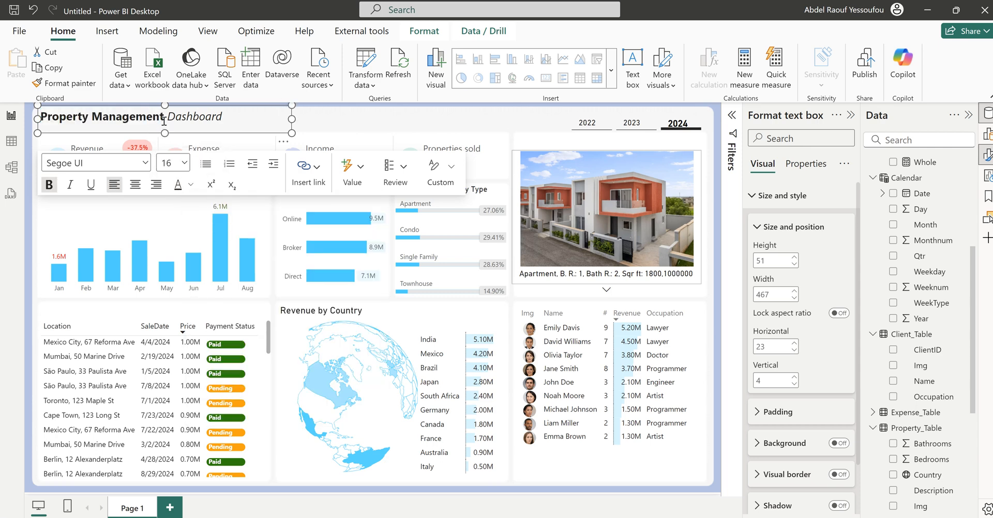
drag(164, 116, 40, 117)
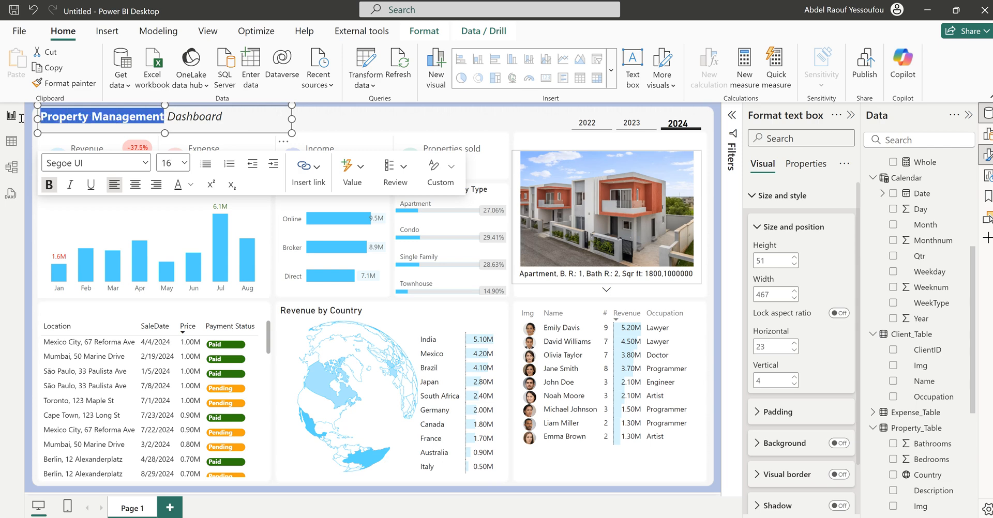
click(191, 184)
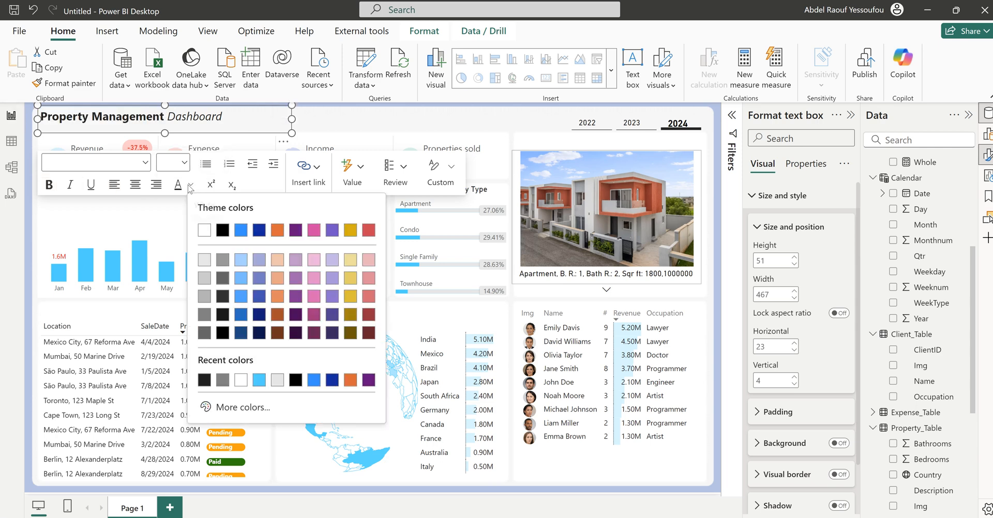
click(241, 232)
click(355, 128)
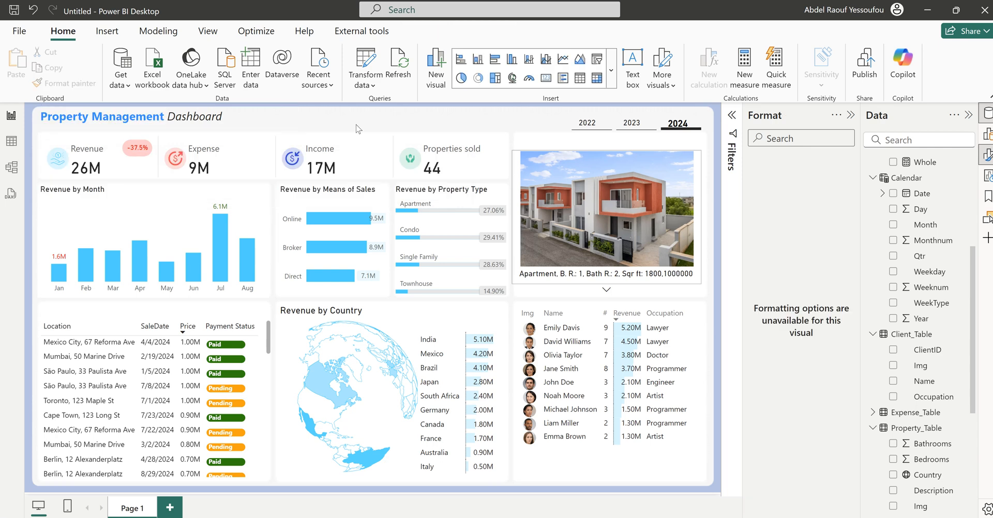
Add a text box reading "Property Sold", reduce its height to about 37, and make the text bold.
click(633, 77)
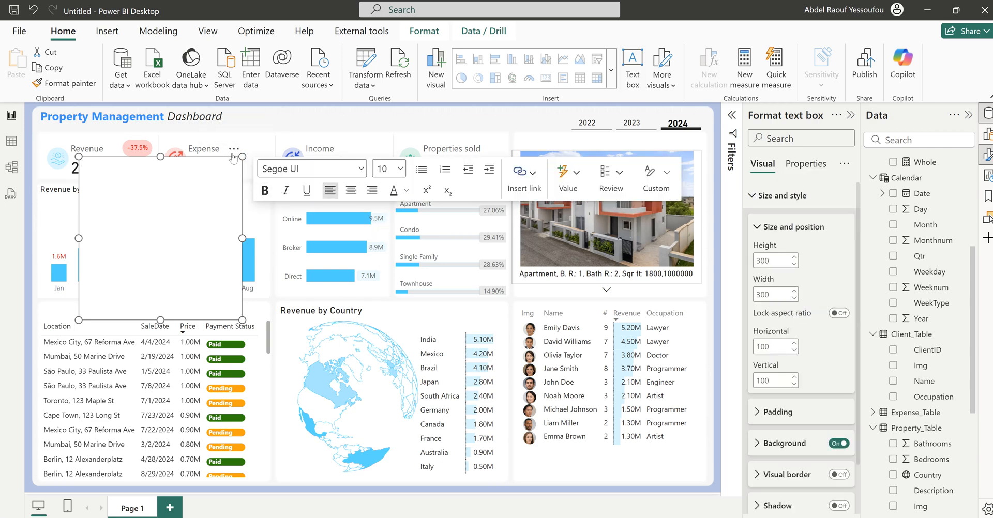
drag(227, 151, 318, 240)
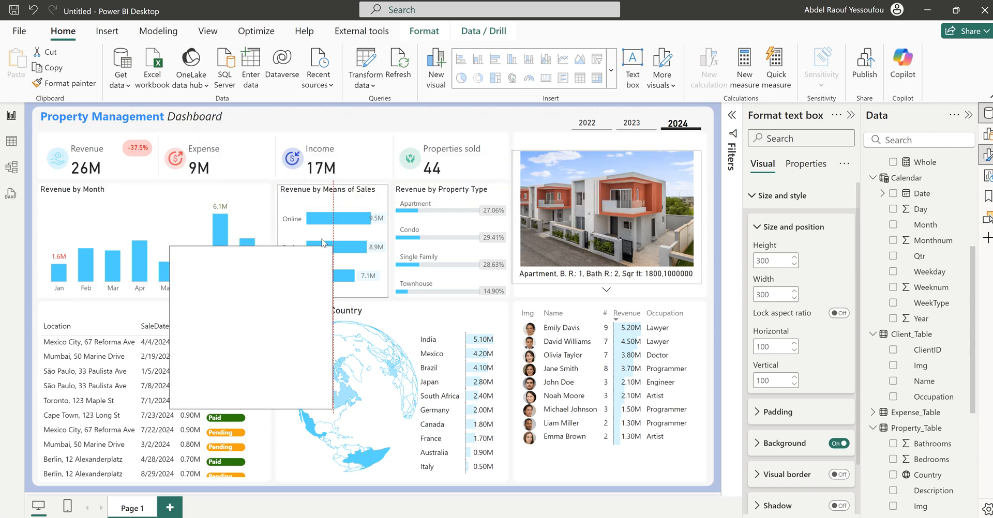
click(214, 270)
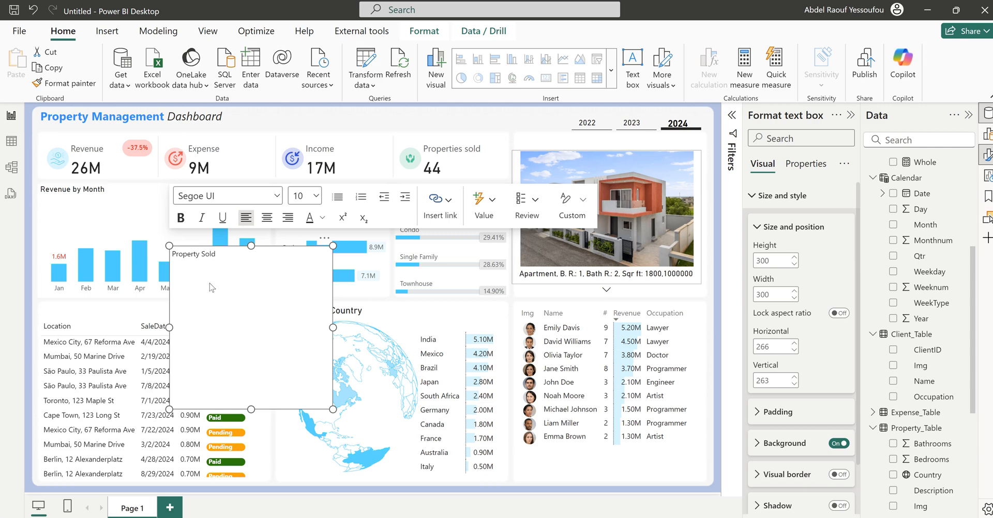
drag(252, 409, 268, 270)
key(ctrl+a)
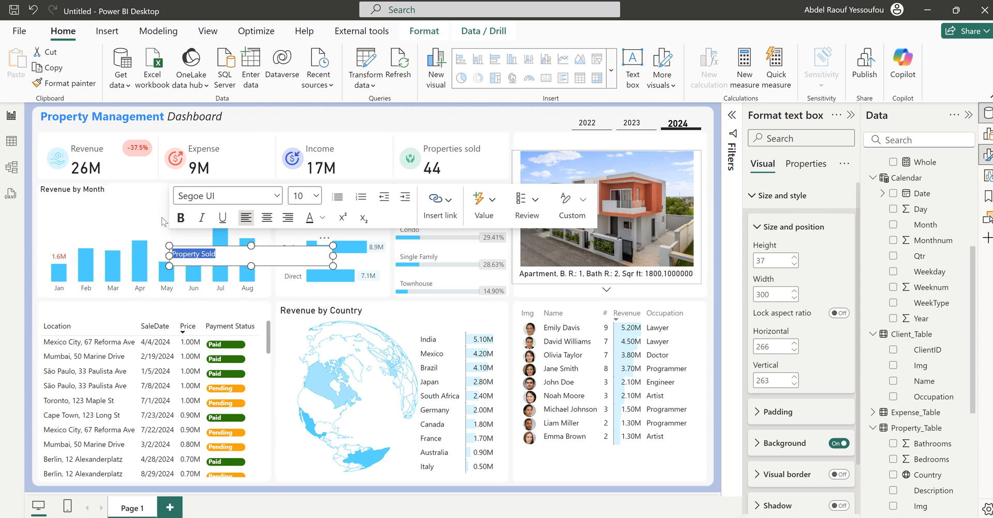
key(ctrl+b)
Place the "Property Sold" heading above the sales table, turn off its background, and narrow it to about 178.
drag(320, 267, 207, 304)
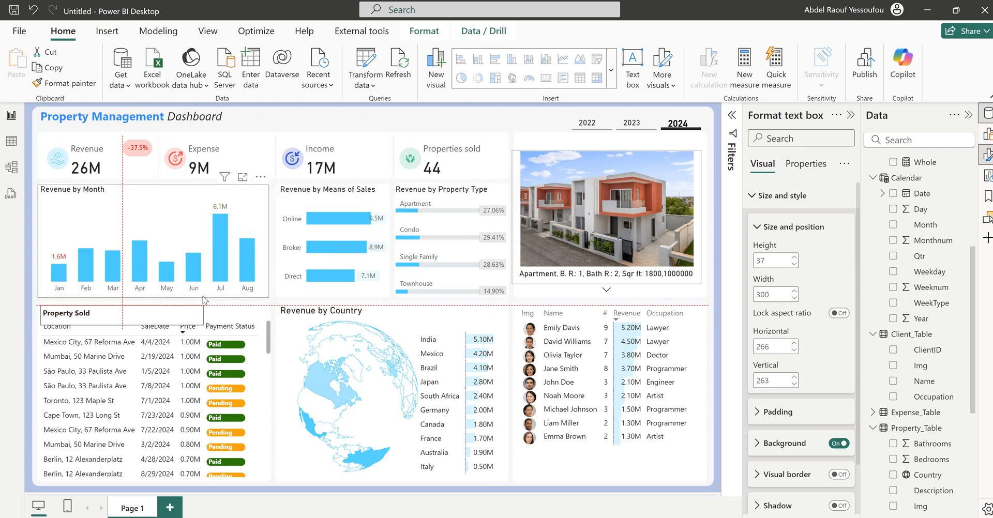
click(191, 313)
click(838, 443)
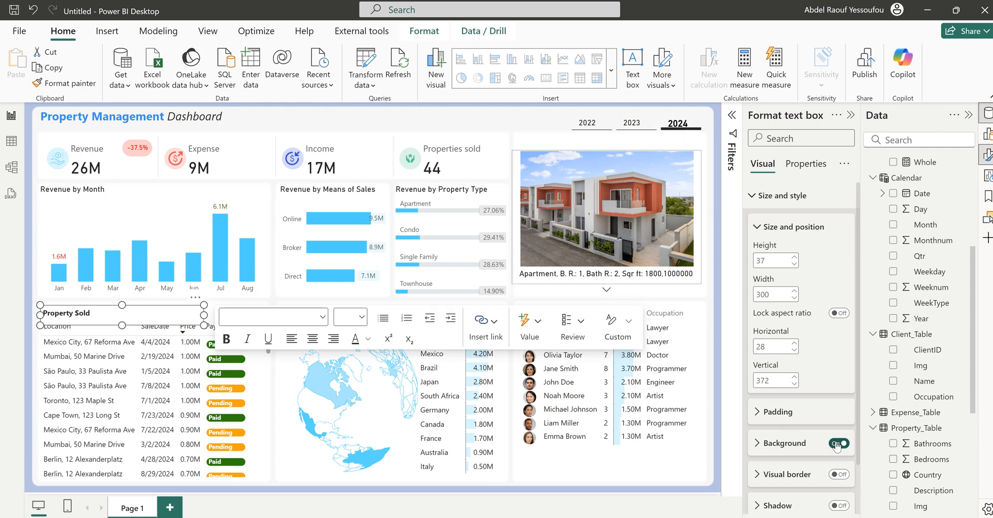
drag(204, 315, 138, 314)
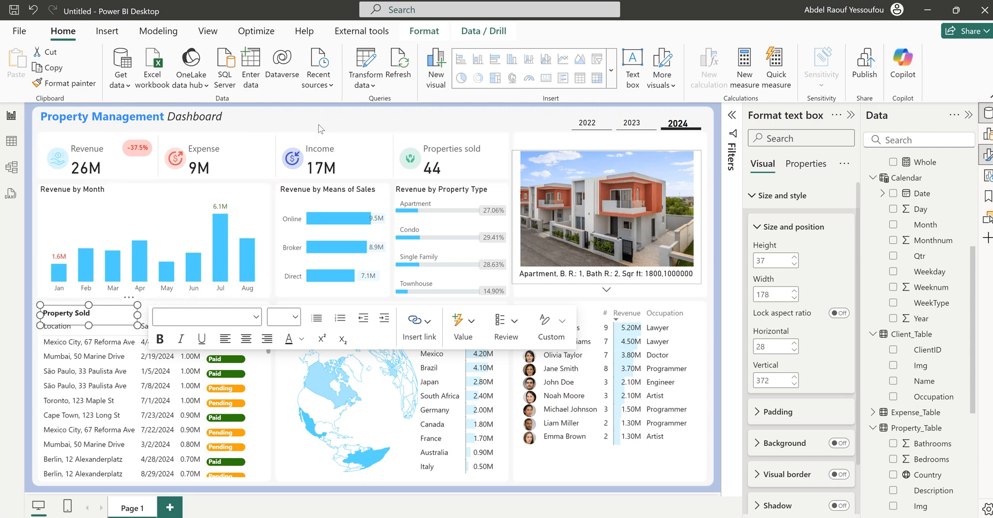
key(Escape)
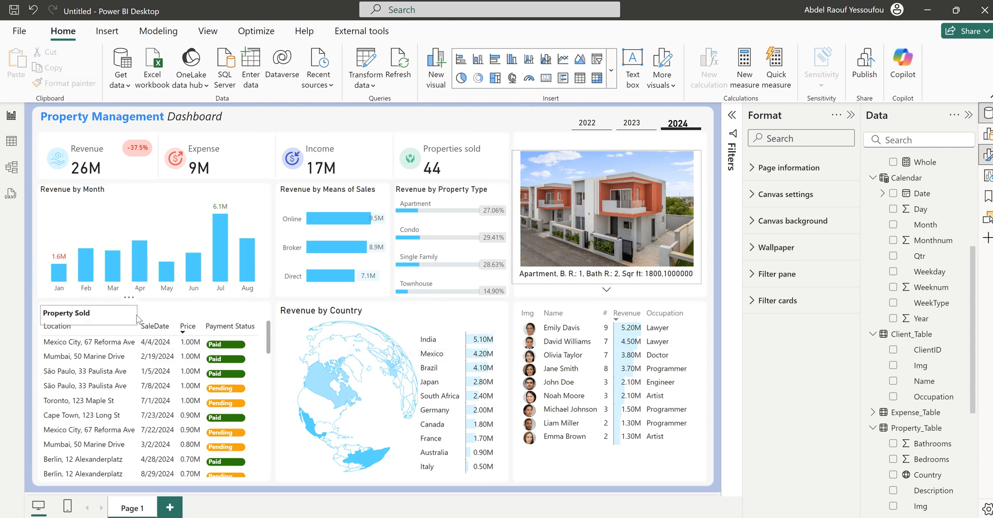
Duplicate the "Property Sold" heading and place the copy above the property image slicer.
click(137, 316)
key(ctrl+c)
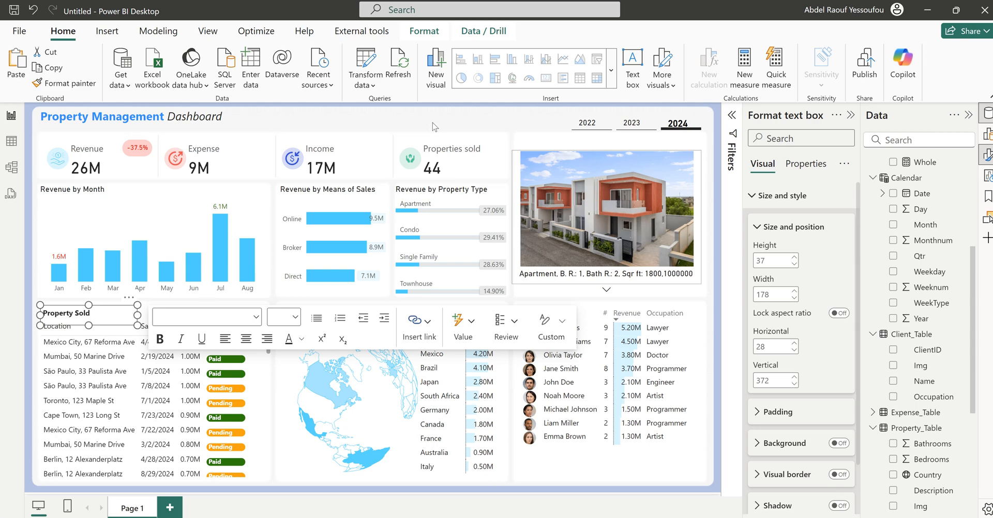
key(Escape)
key(ctrl+v)
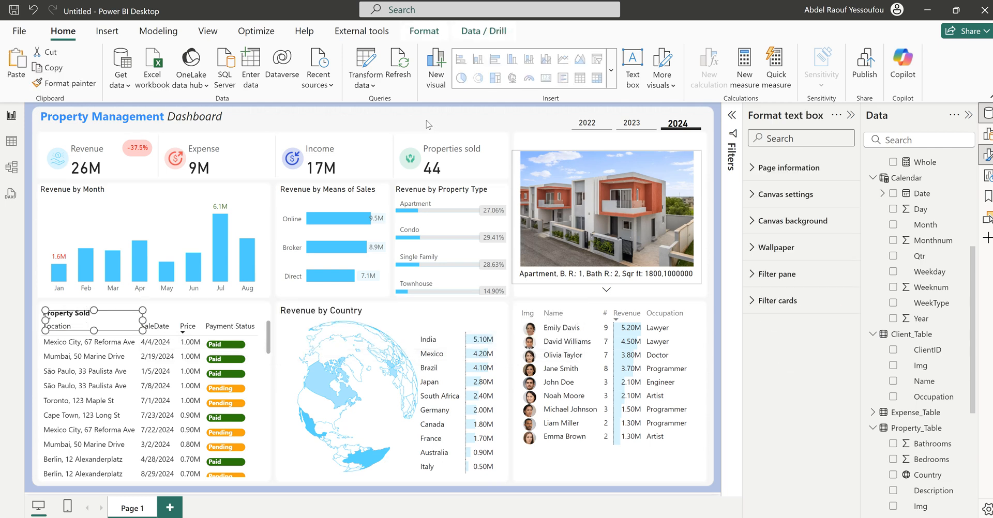
drag(137, 308, 605, 132)
Change the heading text above the image slicer to "Most Expensive Property".
click(568, 139)
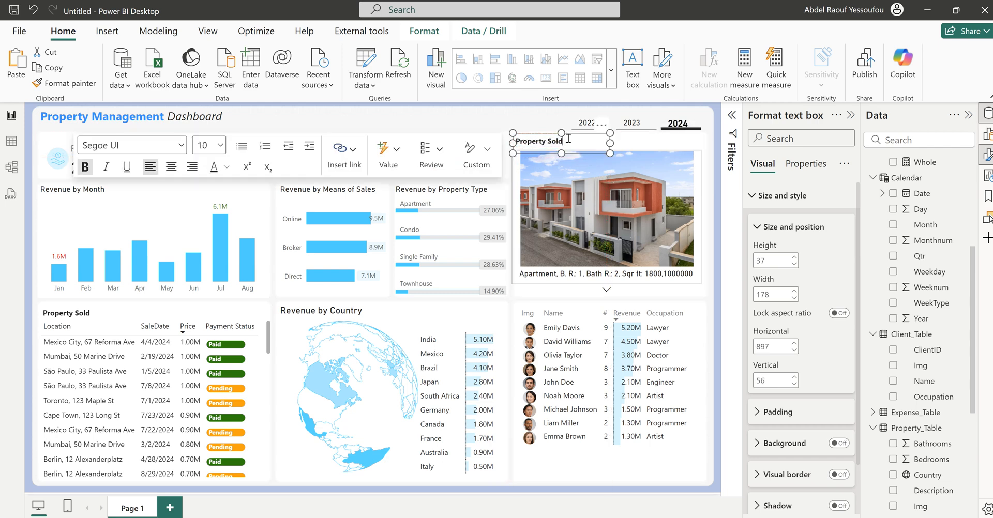
key(BackSpace)
key(BackSpace)
key(Left)
key(Left)
key(Left)
text(Most Expensive)
click(504, 119)
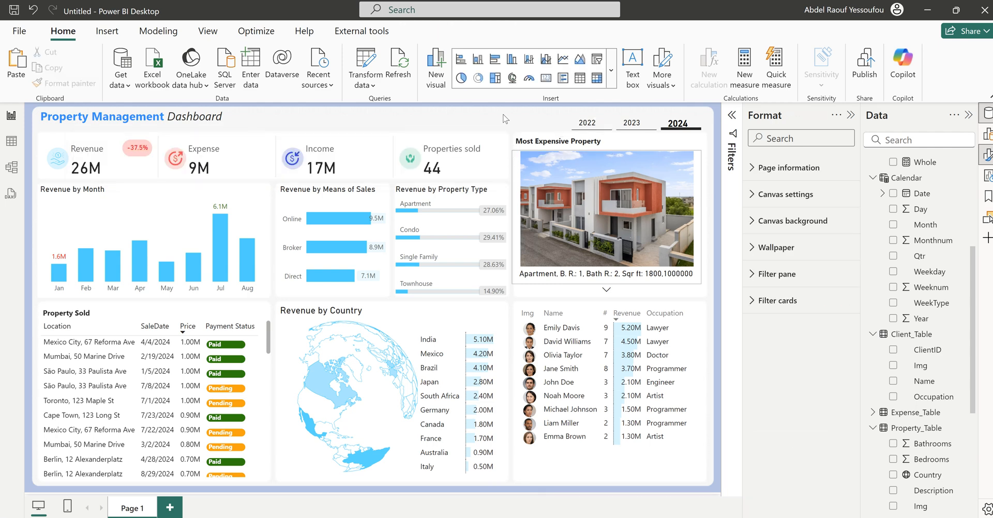
Place another copy of the "Property Sold" heading above the client table and lower the table's top edge to make room.
click(93, 315)
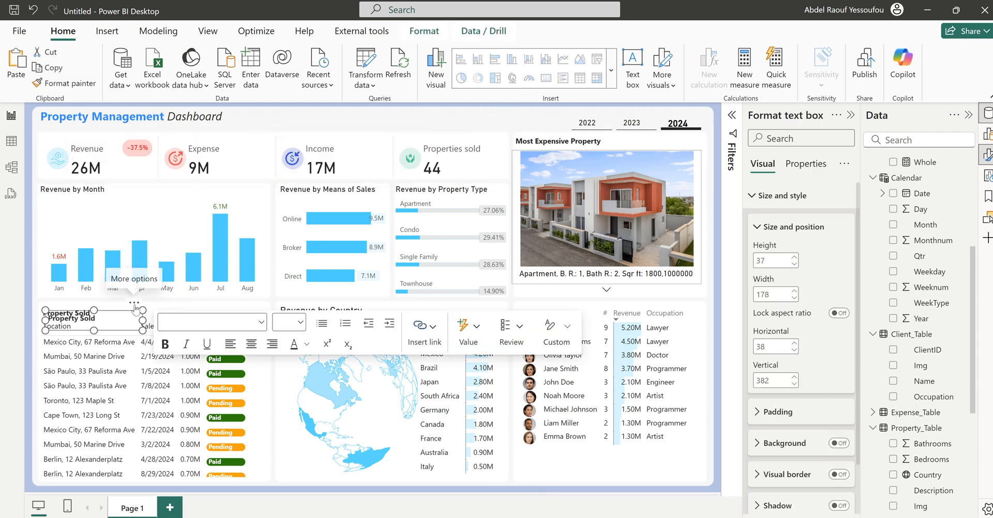
drag(135, 309, 605, 302)
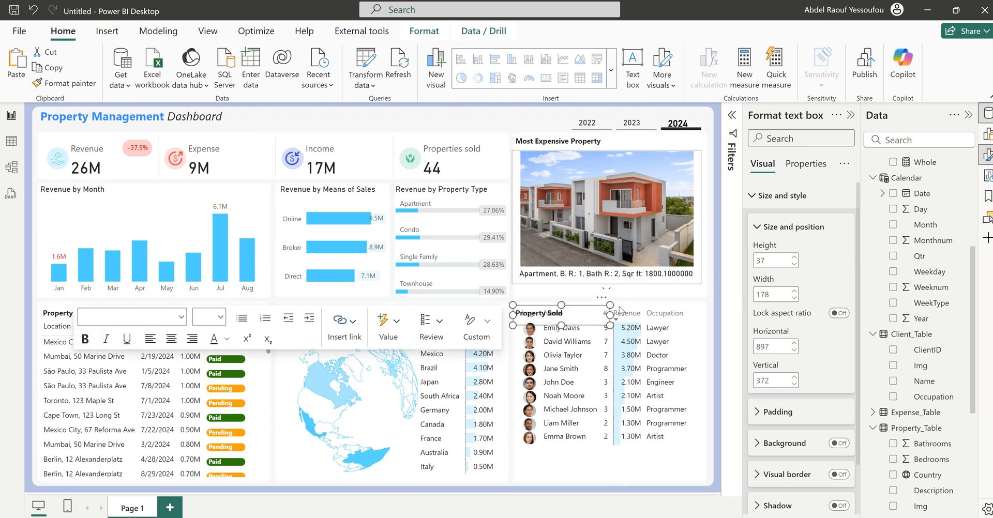
click(620, 322)
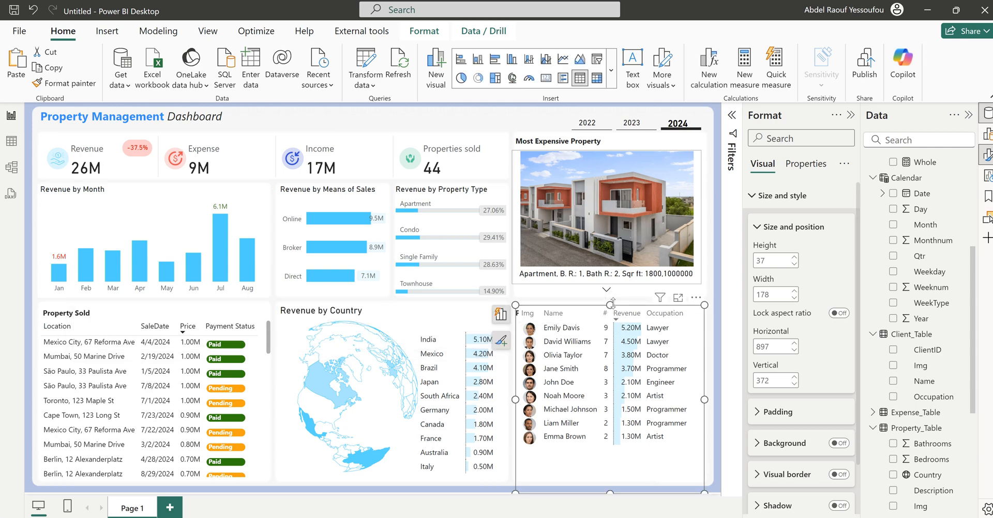
drag(611, 305, 622, 334)
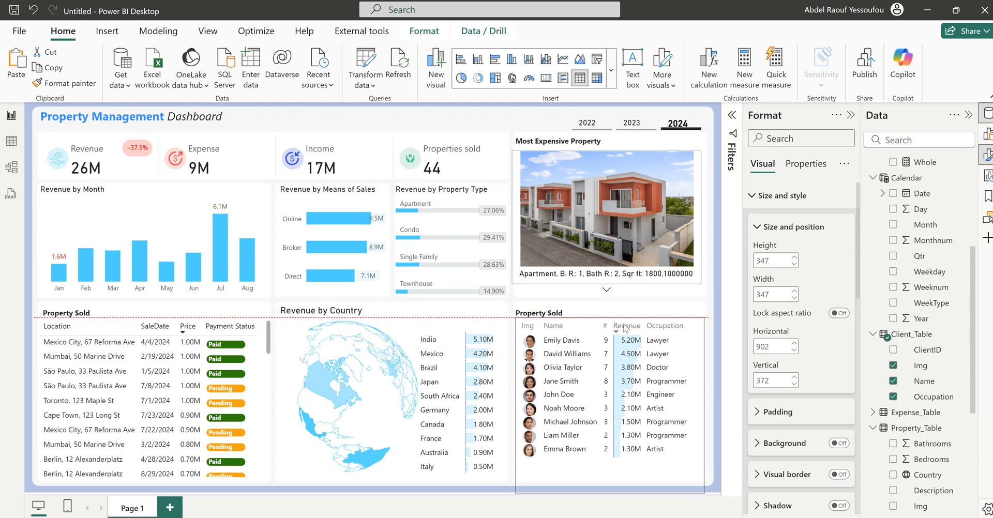
Replace the heading text above the client table with "Who are Our best clients?".
click(567, 312)
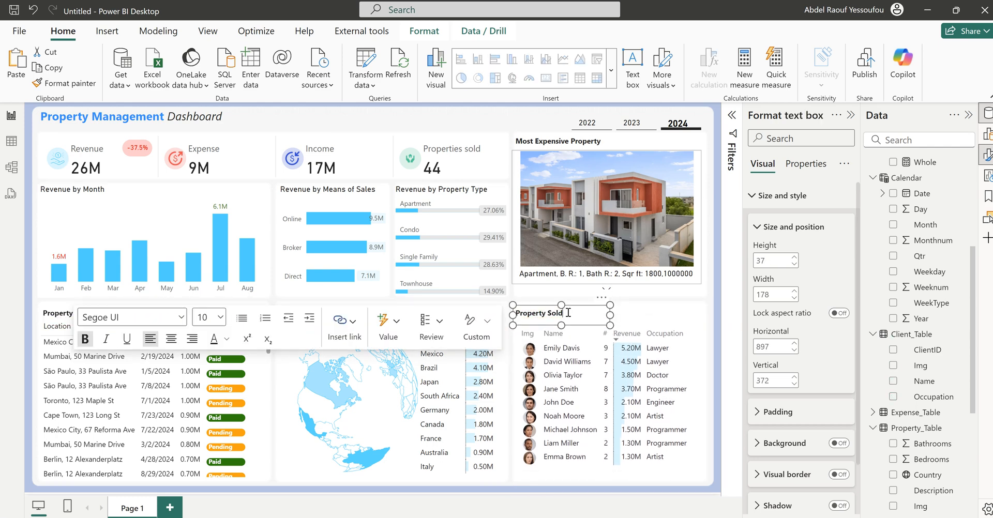
key(BackSpace)
key(BackSpace)
key(BackSpace)
key(BackSpace)
key(BackSpace)
key(BackSpace)
key(BackSpace)
key(BackSpace)
key(BackSpace)
text(O)
key(BackSpace)
text(ur best clients?)
key(Home)
text(Who are)
key(End)
Add "What do they do?" to the client table heading and widen its text box to about 318.
key(Return)
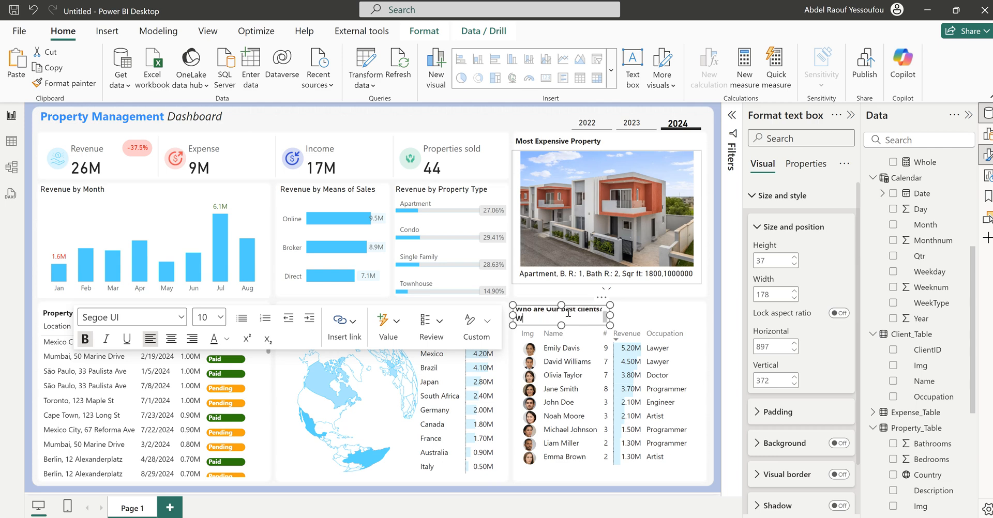
text(What do they do?)
drag(610, 314, 687, 315)
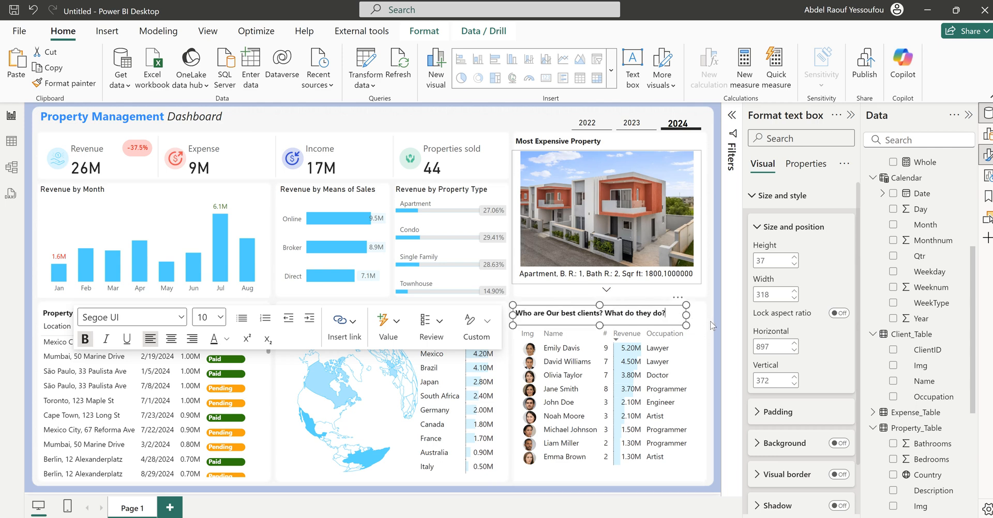
click(710, 325)
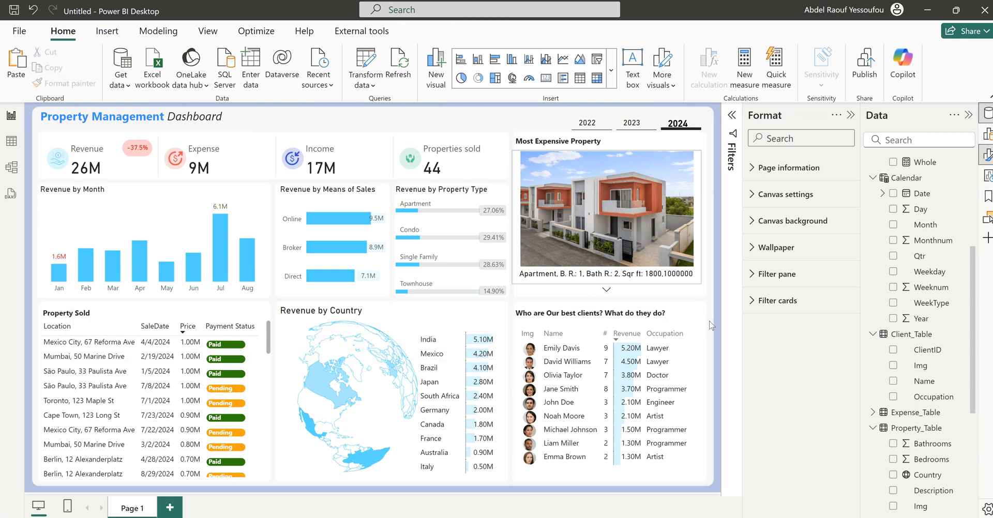